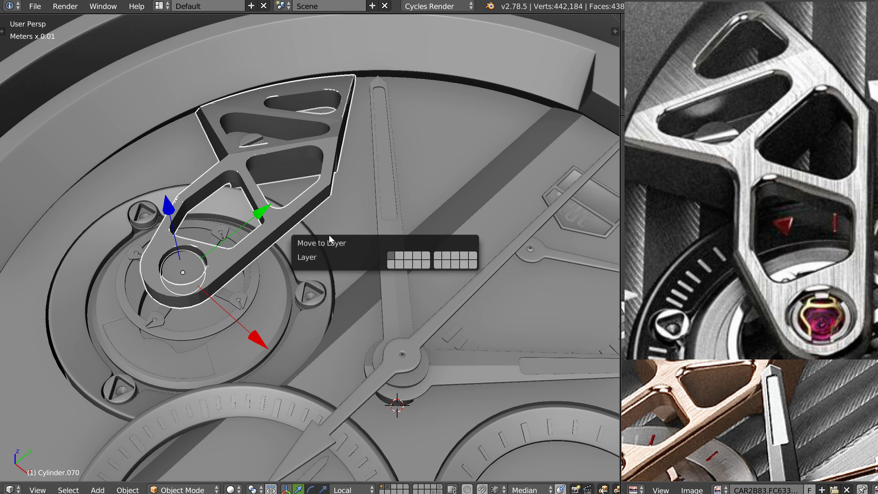
- Move the selected duplicate of the bridge to the last layer of the upper row
left_click(474, 255)
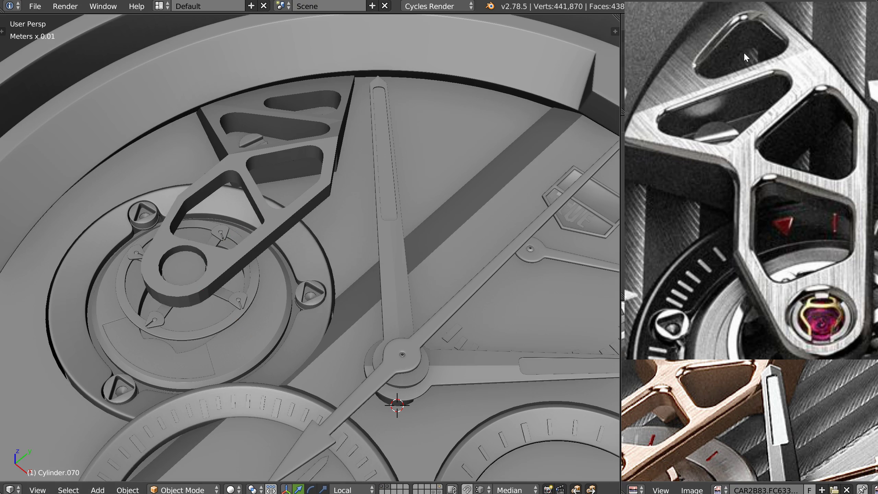
- Compare the modelled bridge's cutouts, stepped side and underside with close-up reference photos of the watch
left_click_drag(877, 337, 774, 208)
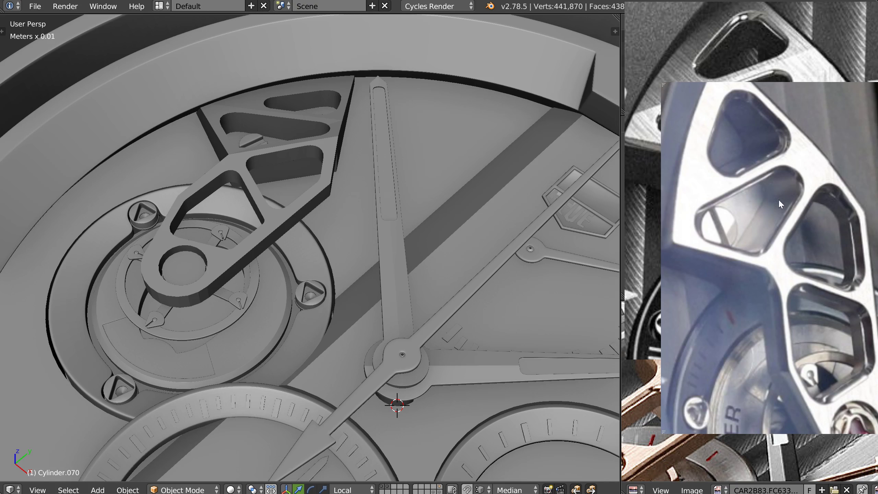
middle_click_drag(313, 175, 360, 147)
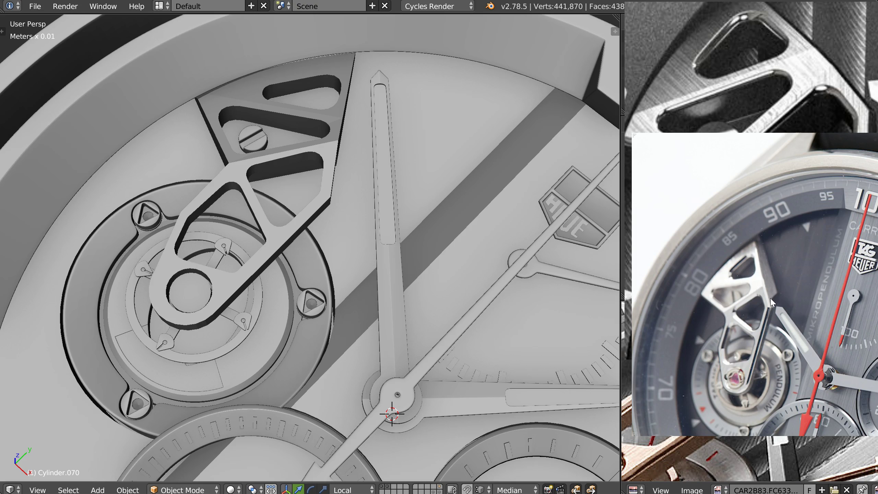
scroll(764, 298, "up", 1)
scroll(763, 298, "up", 2)
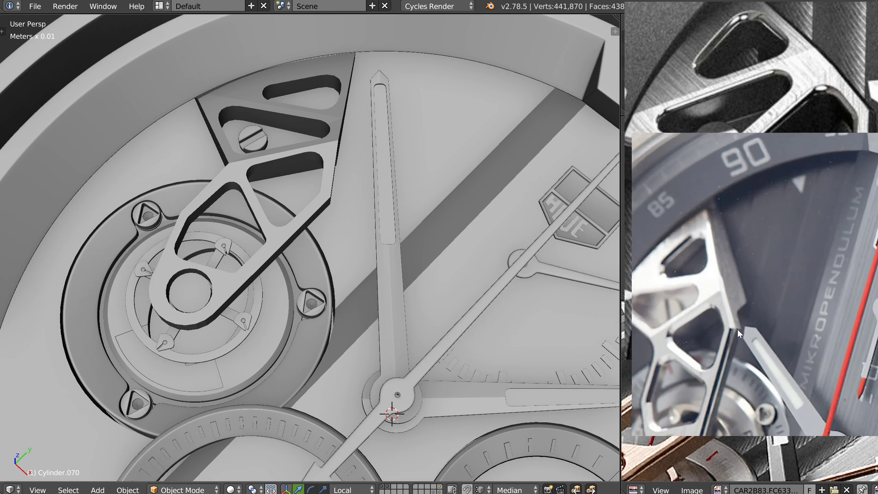
mouse_move(728, 323)
left_mouse_down()
mouse_move(743, 307)
mouse_move(732, 319)
left_mouse_up()
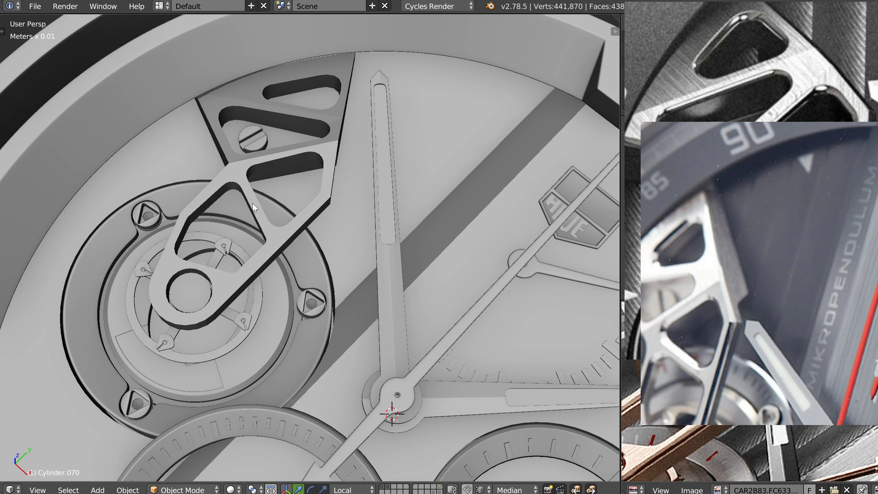
scroll(252, 202, "up", 10)
scroll(251, 228, "down", 8)
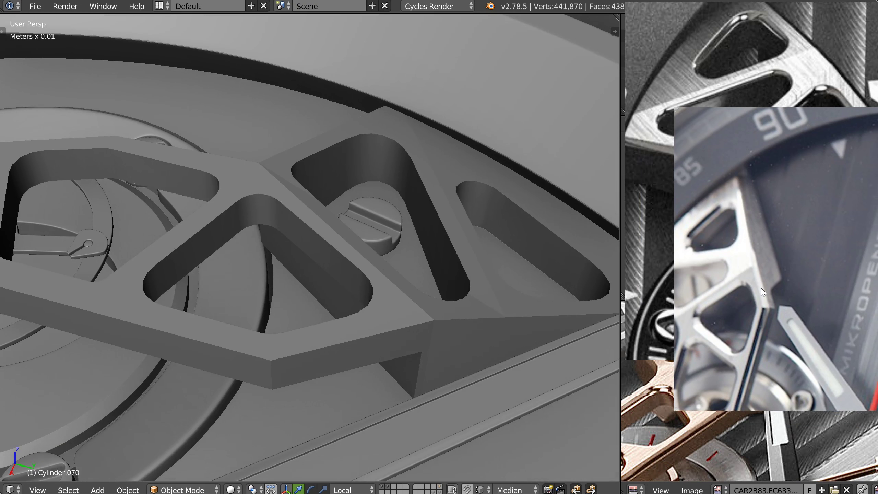
left_click_drag(716, 330, 718, 335)
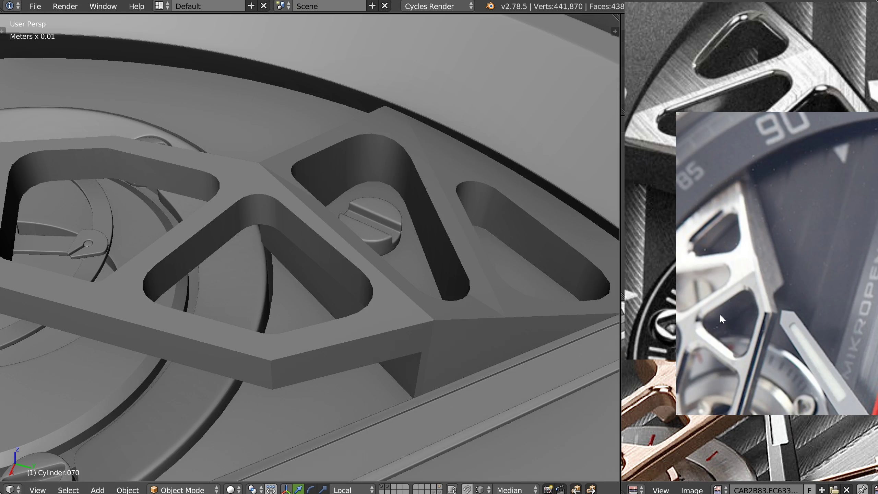
scroll(338, 320, "up", 10)
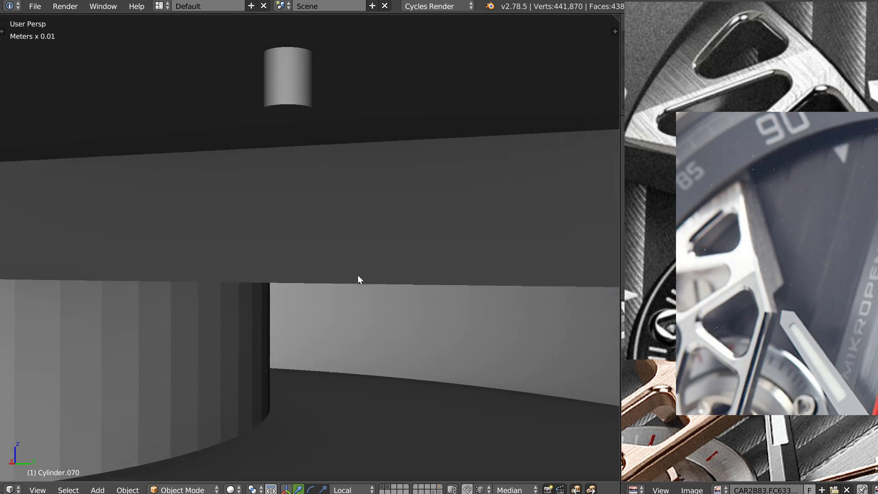
middle_click_drag(358, 275, 335, 149)
middle_click_drag(473, 206, 335, 108)
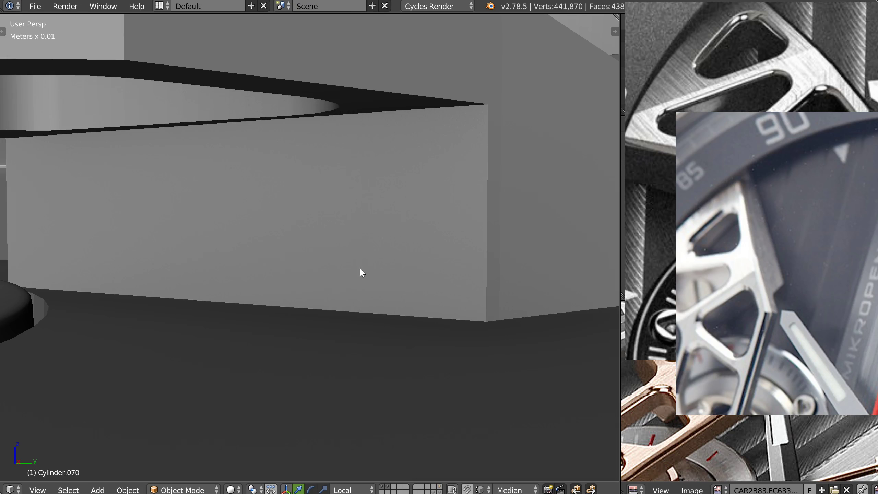
- Examine further reference photos showing the bridge's side and thickness from other angles
left_click_drag(773, 254, 739, 218)
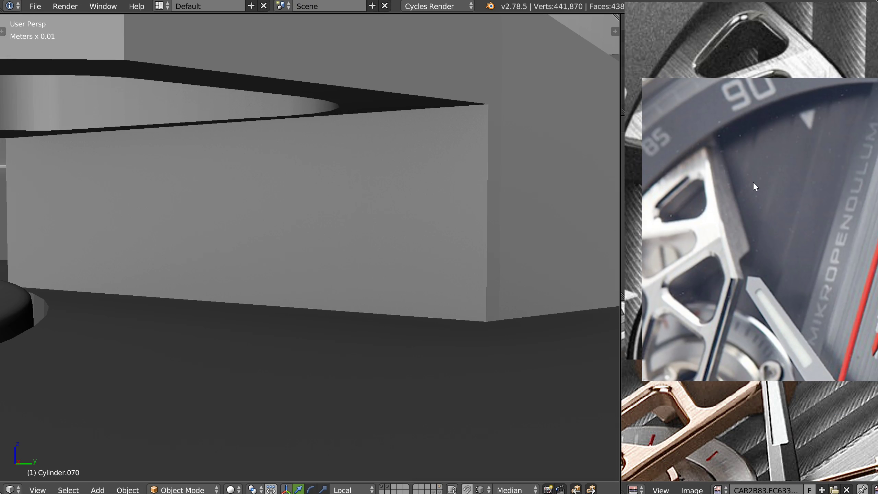
left_click_drag(749, 178, 877, 180)
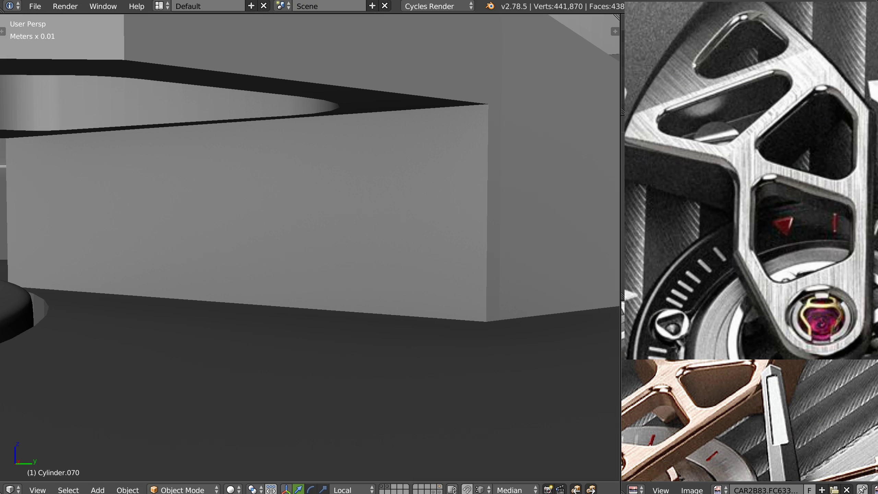
left_click_drag(877, 255, 722, 282)
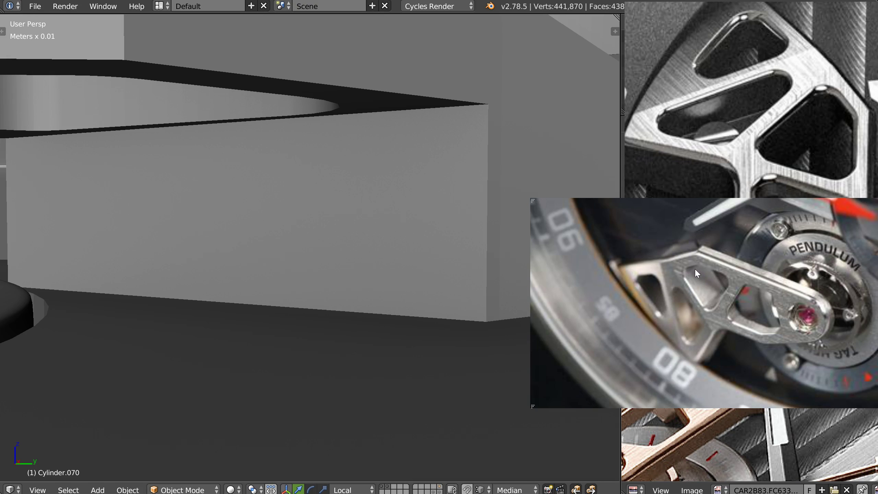
left_click_drag(693, 296, 877, 329)
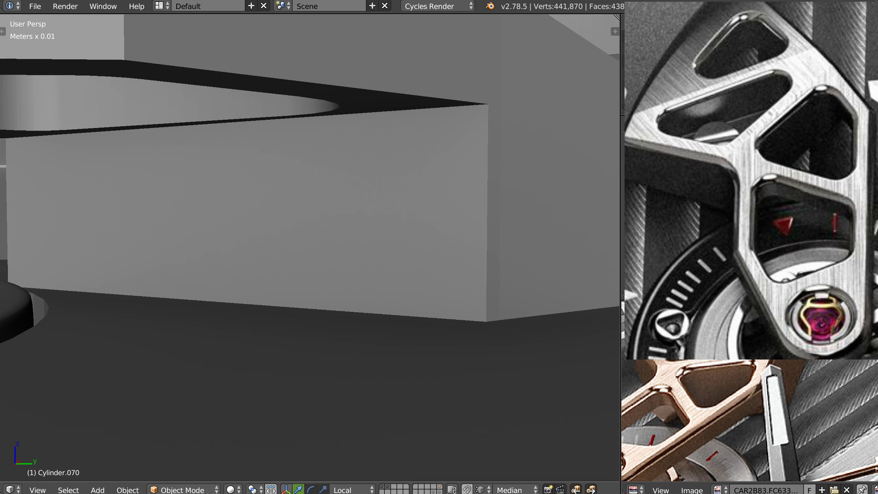
left_click_drag(877, 414, 877, 363)
left_click_drag(877, 249, 429, 256)
scroll(327, 204, "up", 6)
middle_click_drag(430, 256, 510, 309)
scroll(486, 285, "down", 2)
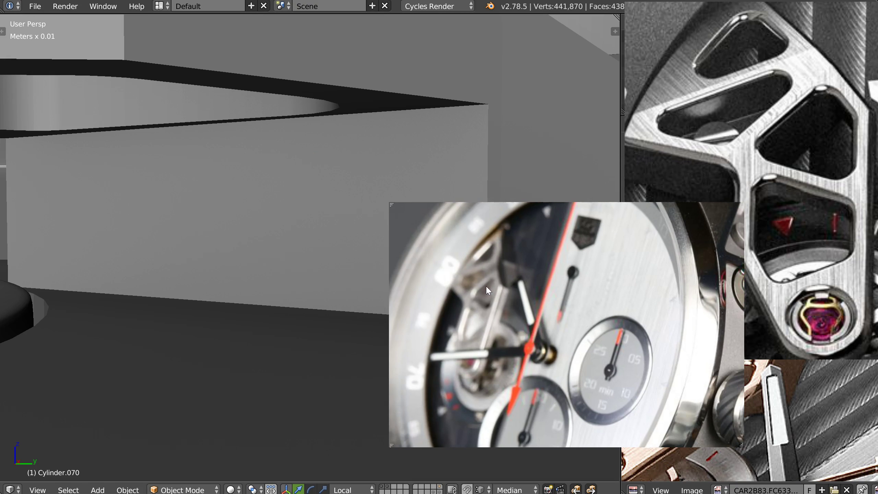
left_click_drag(507, 342, 877, 366)
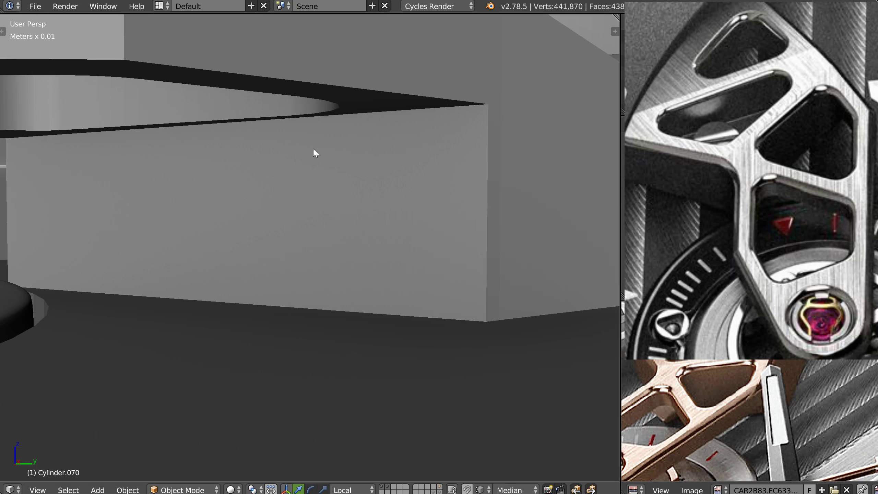
- Isolate the bridge in local view and examine its stepped underside, outer edge and cutouts
scroll(402, 216, "down", 5)
middle_click_drag(370, 238, 310, 194)
scroll(310, 201, "up", 2)
scroll(311, 203, "down", 3)
scroll(310, 194, "up", 4)
middle_click_drag(228, 132, 367, 223)
right_click_drag(408, 212, 415, 210)
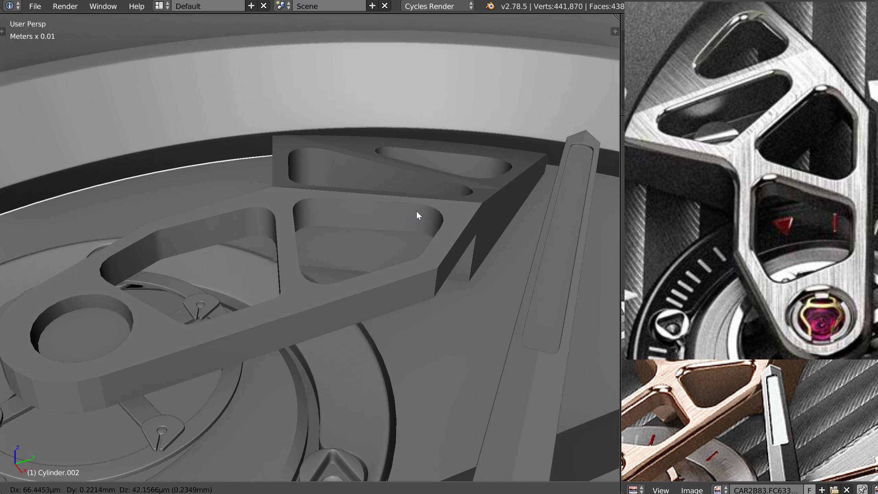
right_click(466, 203)
right_click(467, 204)
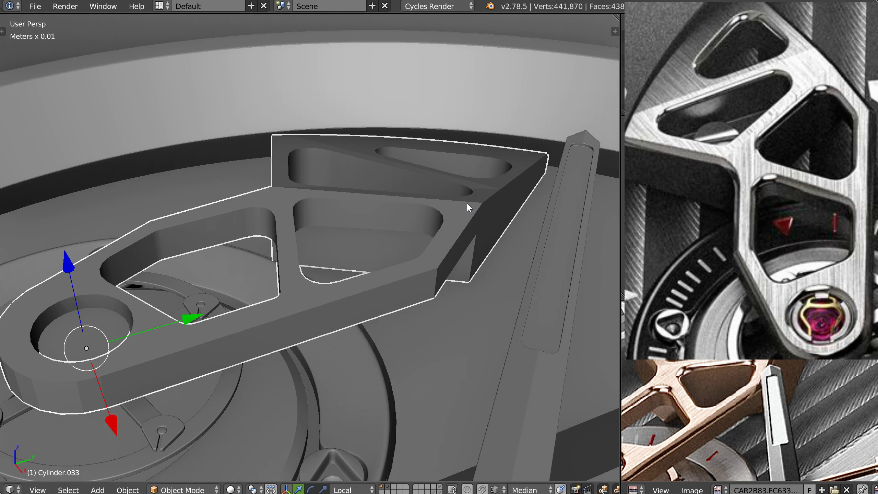
key("KP_Divide")
scroll(282, 274, "up", 2)
middle_click_drag(282, 274, 366, 138)
scroll(368, 184, "up", 1)
scroll(373, 131, "up", 1)
scroll(366, 138, "up", 1)
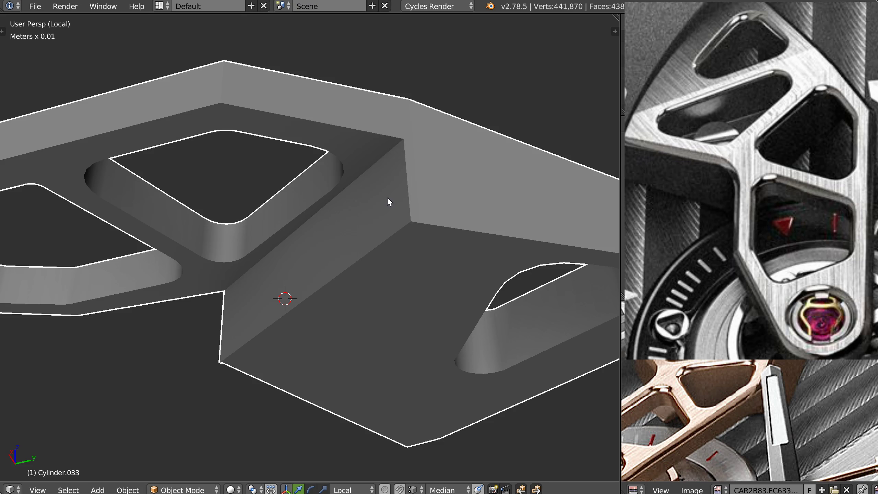
mouse_move(310, 234)
middle_mouse_down()
mouse_move(345, 269)
mouse_move(315, 263)
mouse_move(316, 237)
middle_mouse_up()
middle_click_drag(267, 141, 338, 185)
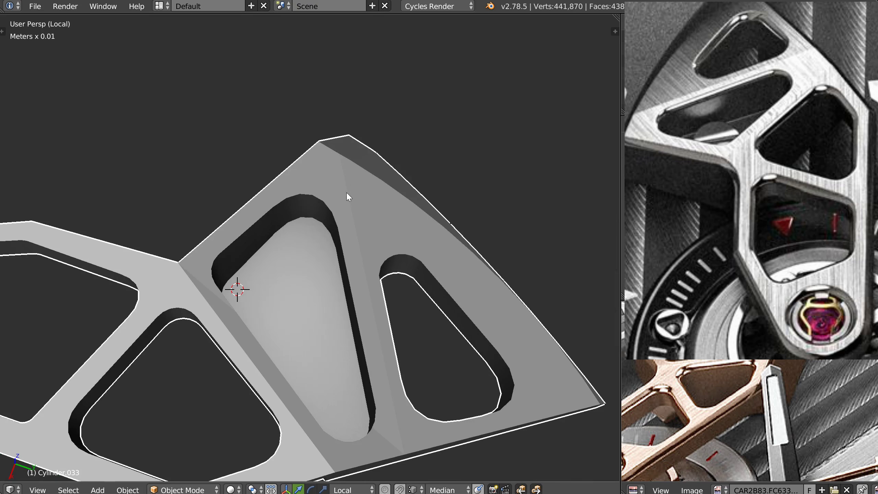
- Return to the full scene in top view and also show the layer holding the bridge's cutout shapes
key("KP_Divide")
key("q")
left_click(323, 185)
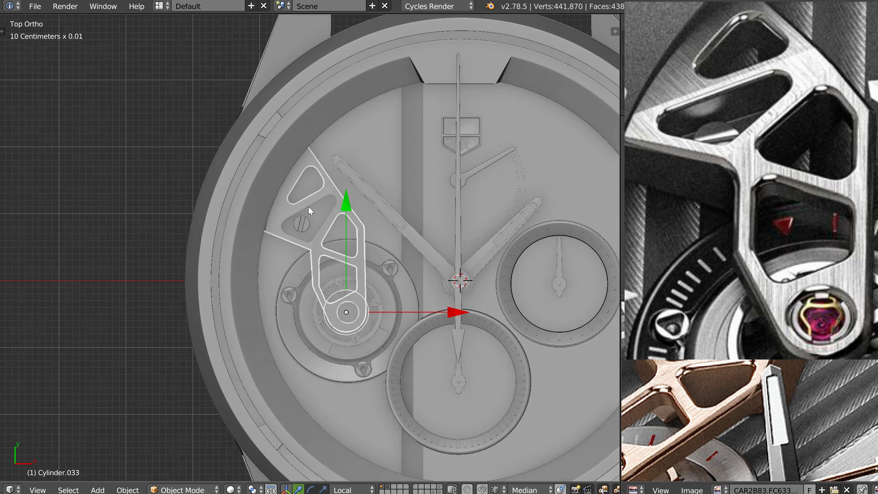
scroll(310, 200, "up", 5)
key("z")
scroll(276, 191, "up", 1)
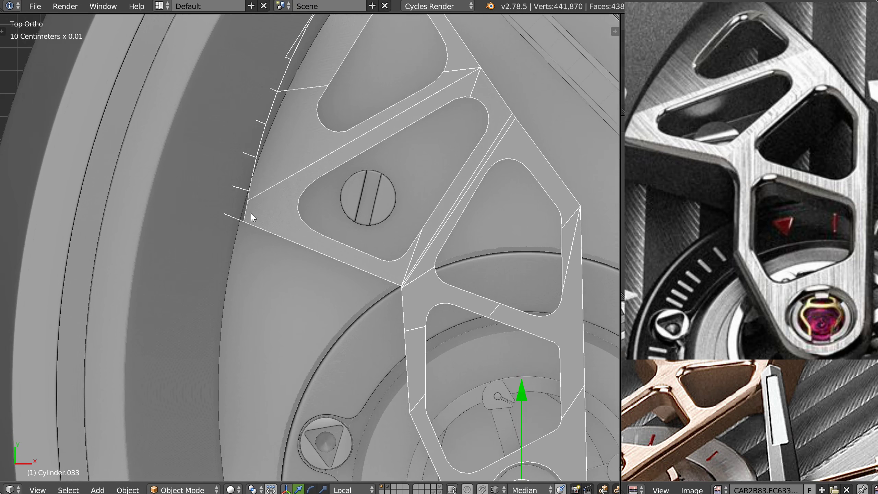
middle_click_drag(308, 150, 252, 178, "shift")
middle_click_drag(394, 180, 384, 271, "ctrl")
right_click_drag(719, 174, 739, 188)
left_click(439, 491, "shift")
middle_click_drag(289, 236, 314, 199, "ctrl")
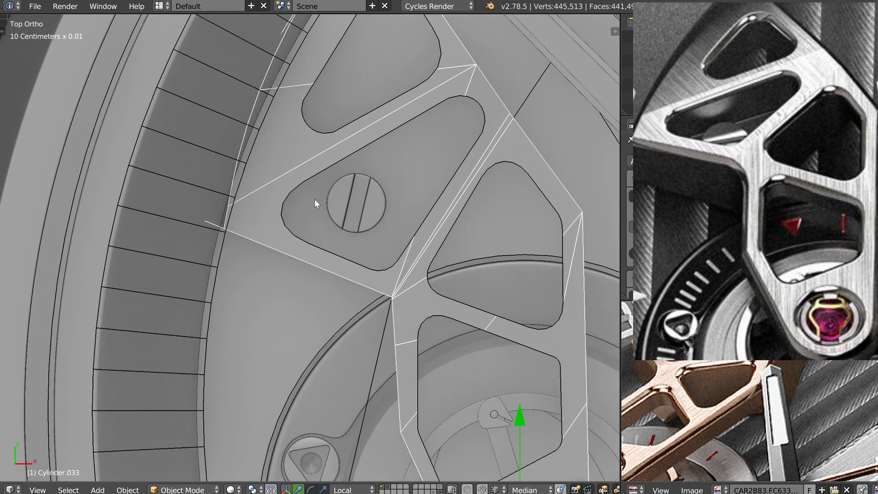
- Slide the outer vertex of the crease between the bridge's two upper cutouts along the curved outer edge, away from the corner
right_click(307, 168)
right_click(311, 160)
key("Tab")
left_click(259, 160)
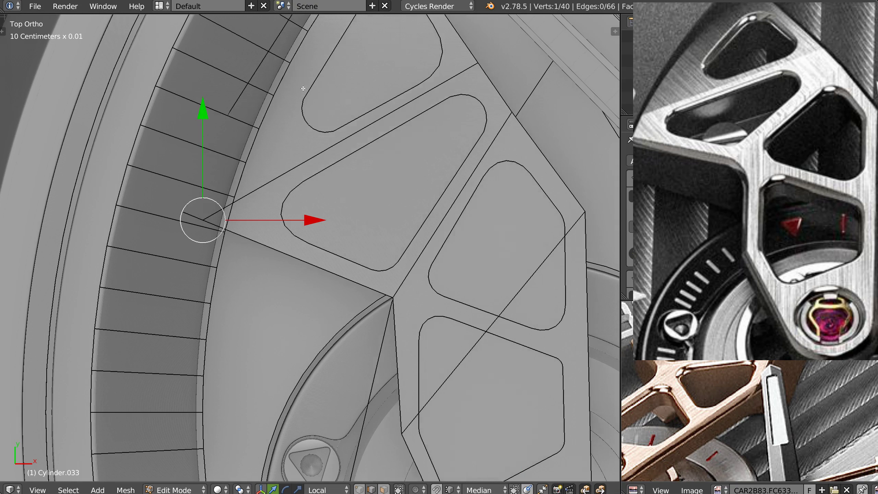
middle_click_drag(250, 191, 262, 188, "shift")
key("Tab")
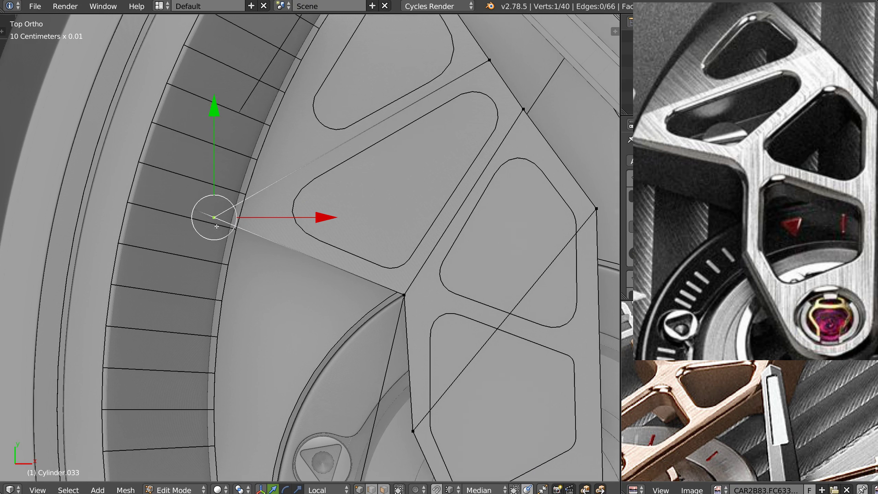
middle_click_drag(225, 225, 199, 199)
scroll(195, 223, "down", 3)
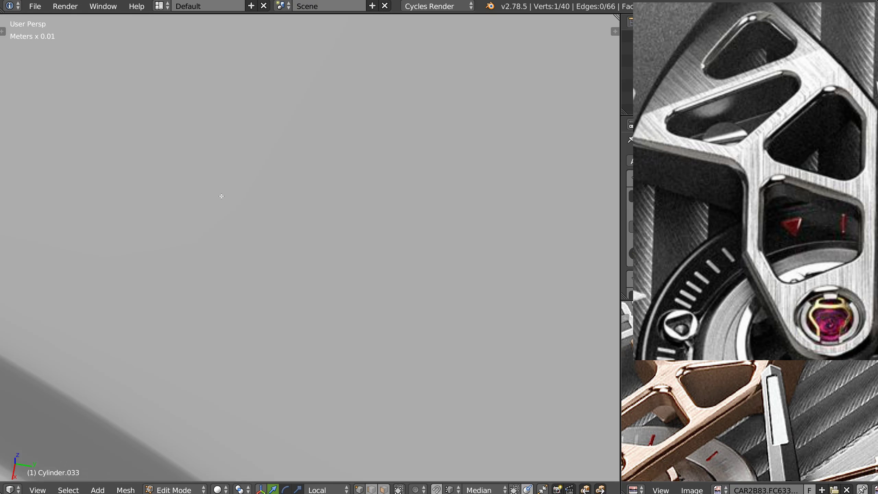
key("KP_Decimal")
middle_click_drag(257, 158, 227, 138)
scroll(227, 138, "down", 3)
middle_click_drag(162, 338, 354, 157, "shift")
key("KP_7")
scroll(323, 166, "down", 2)
scroll(354, 157, "down", 3)
middle_click_drag(452, 101, 249, 214, "shift")
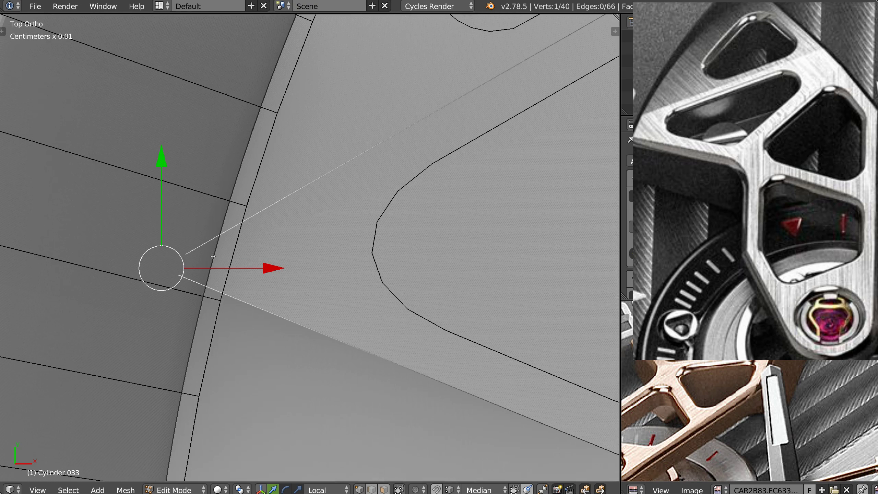
key("shift+v")
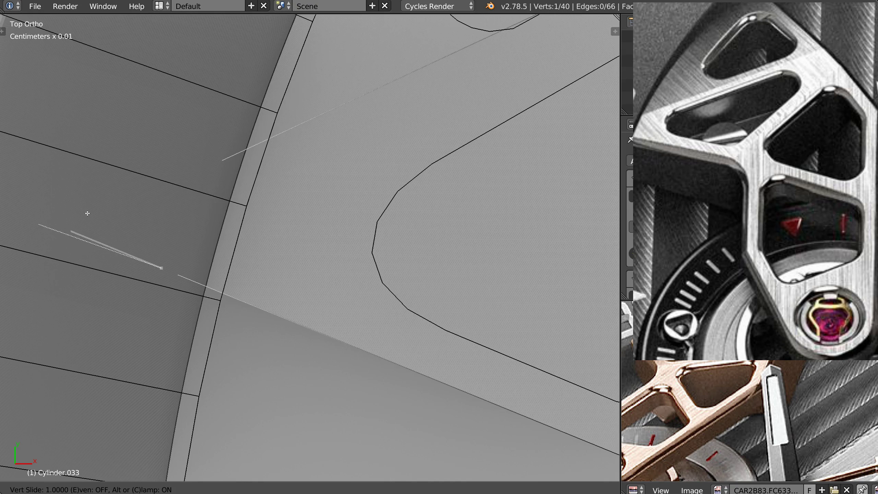
left_click(77, 216)
scroll(245, 251, "down", 5)
middle_click_drag(431, 103, 306, 223, "shift")
key("Tab")
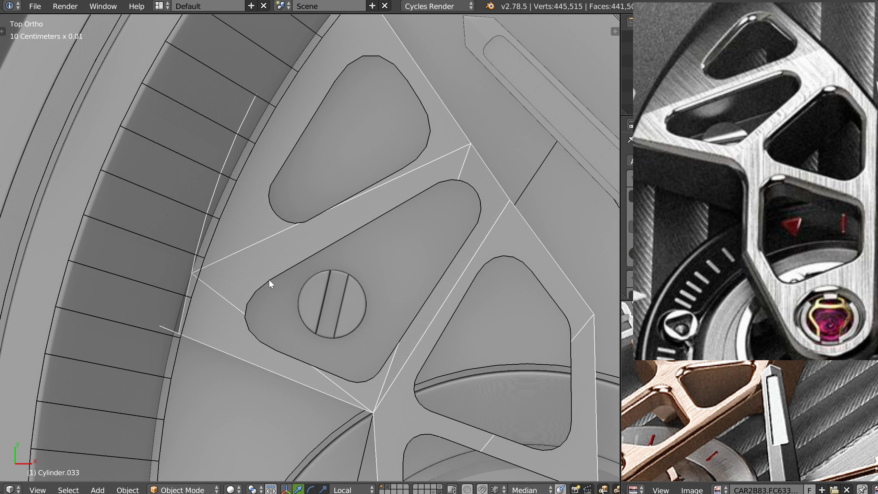
- Rotate the uppermost cutout shape about 3.2° and move it about 0.3 mm to follow the shifted crease
right_click(277, 178)
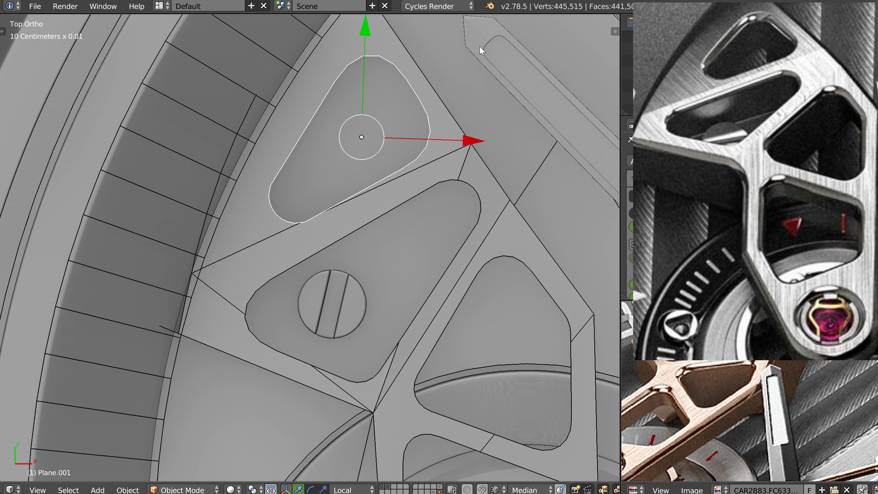
key("r")
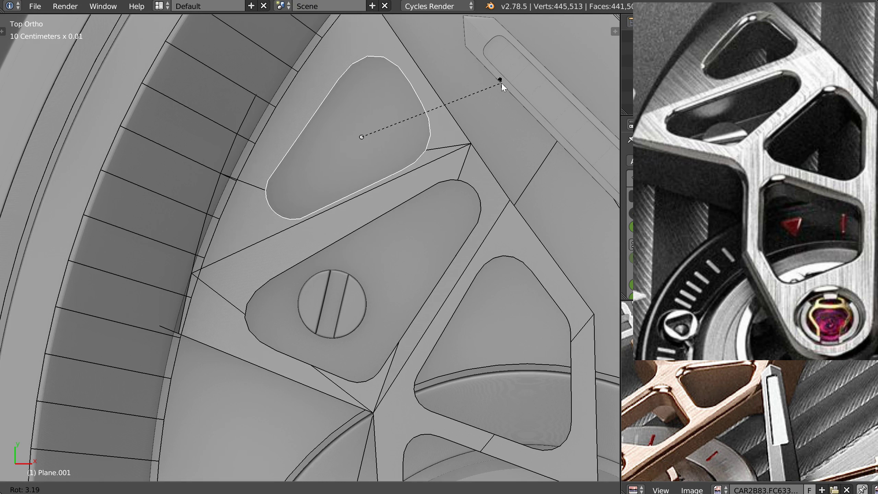
left_click(502, 84)
key("g")
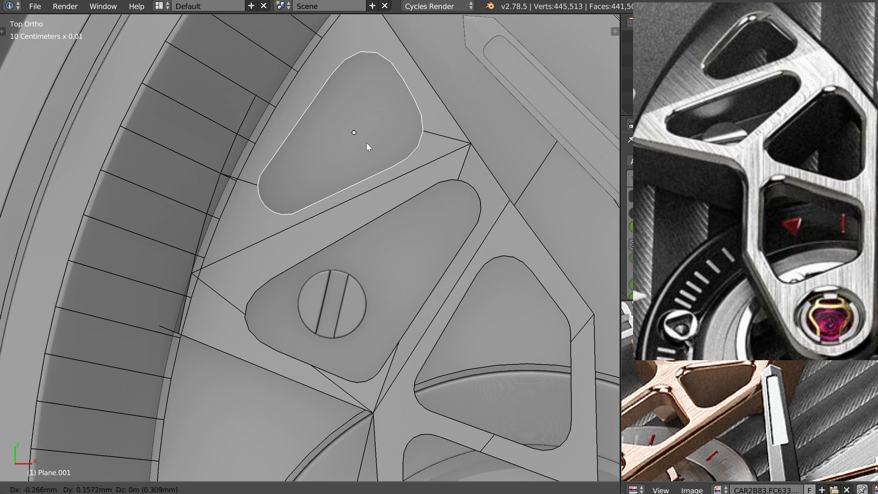
left_click(367, 142)
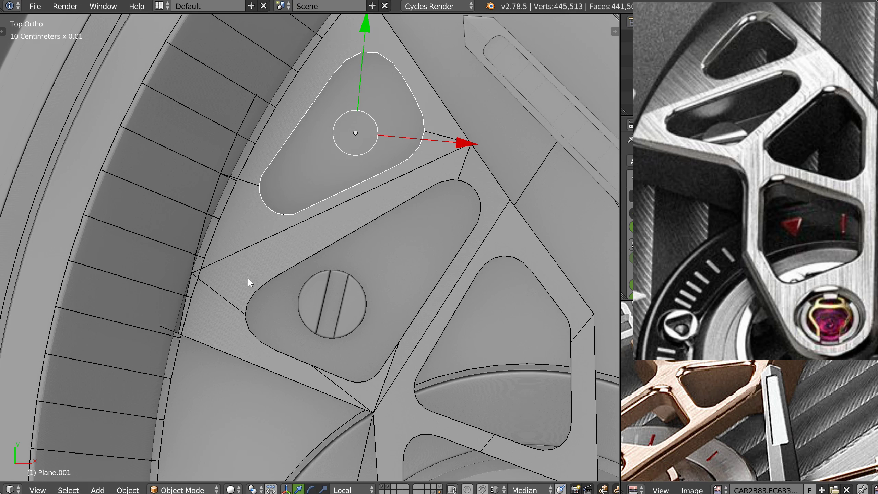
- Move the upper rounded corner of the second cutout shape, the one around the screw, about 1 mm inward, away from the bridge's straight edge
scroll(302, 234, "down", 2)
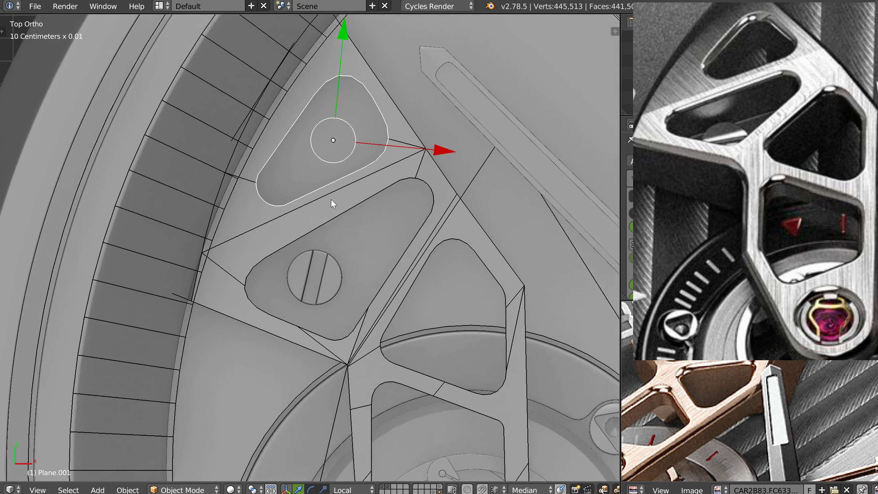
scroll(331, 210, "up", 1)
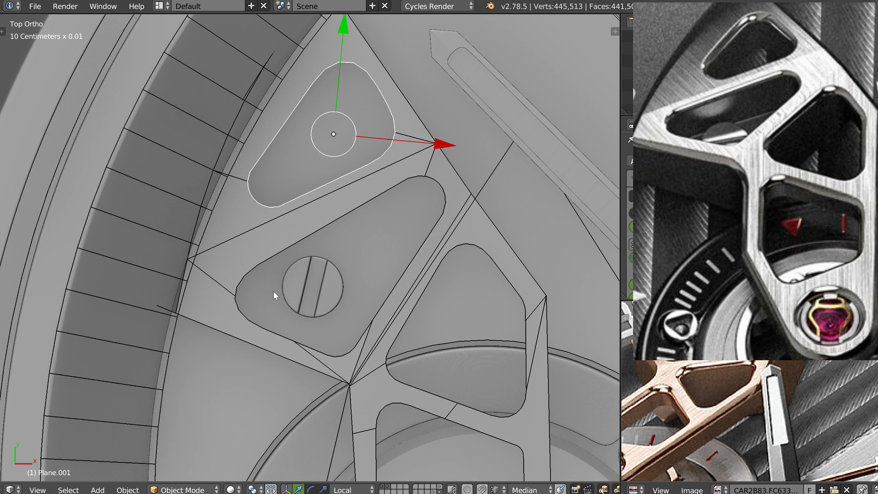
right_click(282, 256)
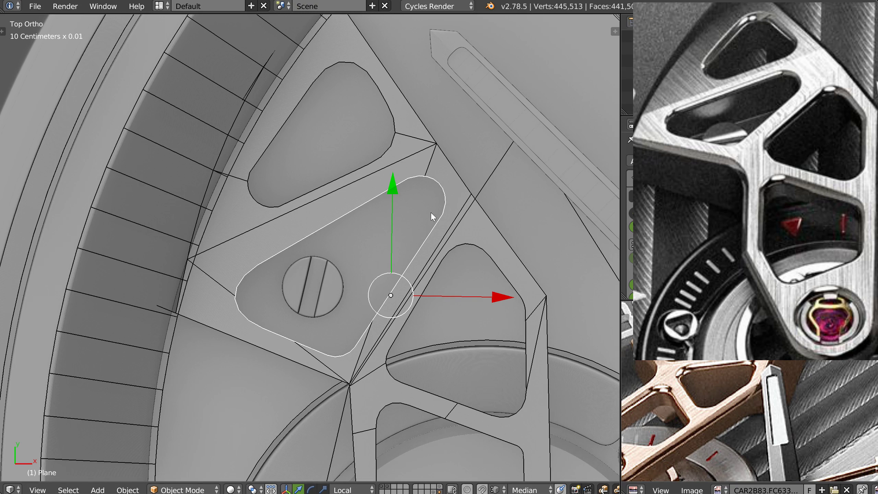
key("Tab")
key("3")
right_click(437, 224)
key("Tab")
key("Tab")
left_click(356, 186)
left_click_drag(454, 224, 375, 238, "ctrl")
key("g")
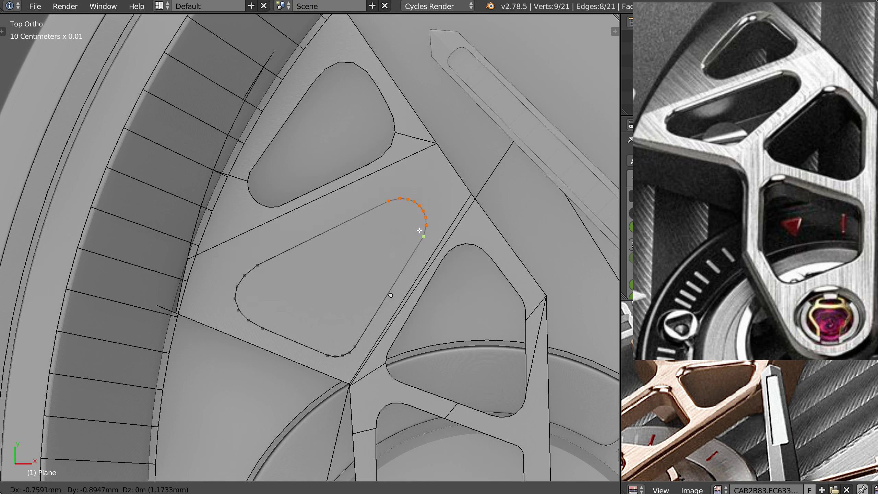
left_click(424, 228)
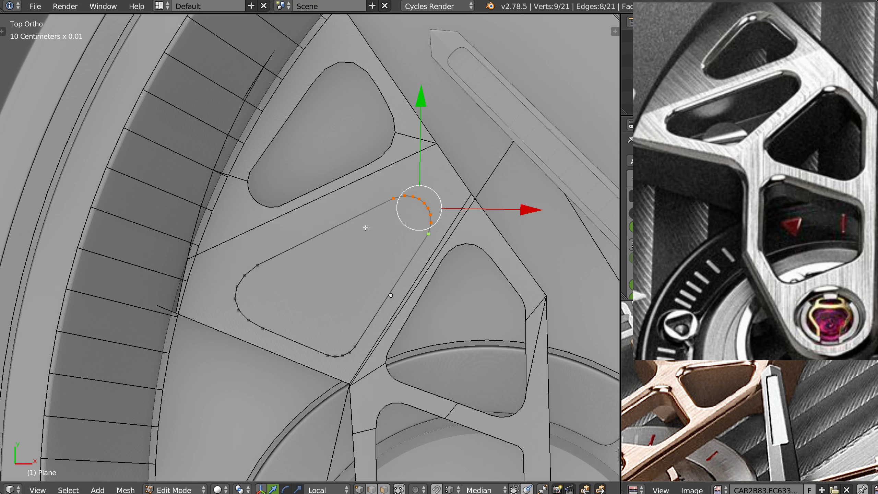
- Slide the bridge vertex where the crease between the two upper cutouts meets the straight edge by about 0.3 toward the neighbouring corner
right_click(384, 174)
key("Tab")
right_click(437, 150)
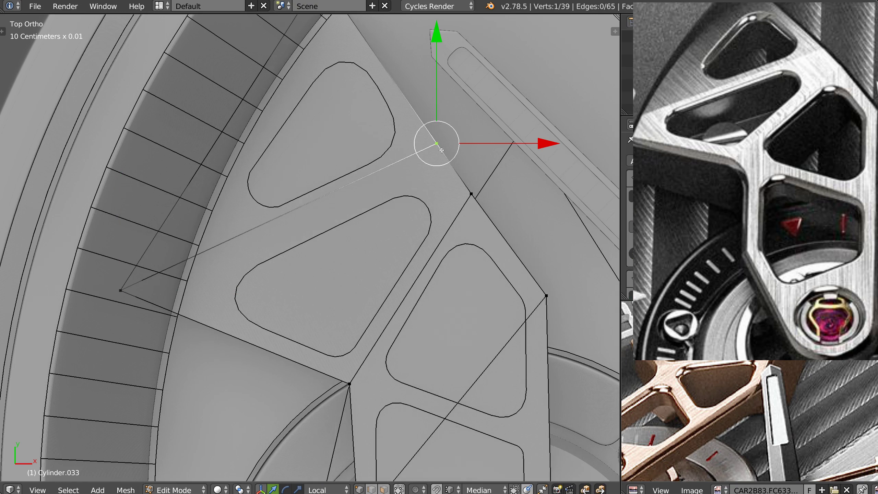
key("shift+v")
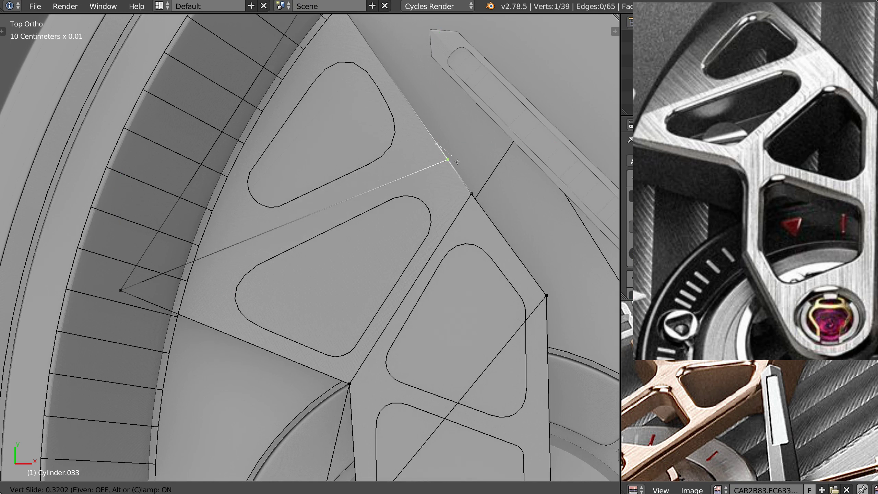
left_click(455, 160)
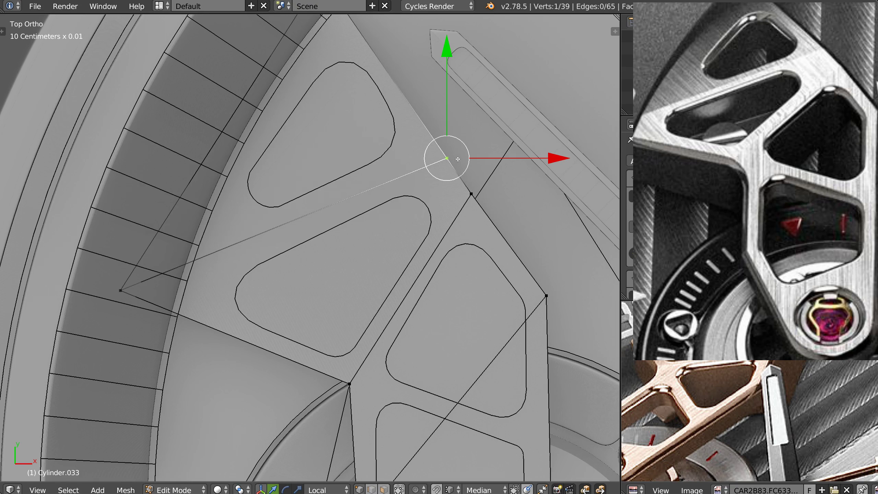
- Move the second cutout shape's rounded corner nearest the curved rim about 0.5 mm outward toward the rim
key("Tab")
right_click(266, 263)
key("Tab")
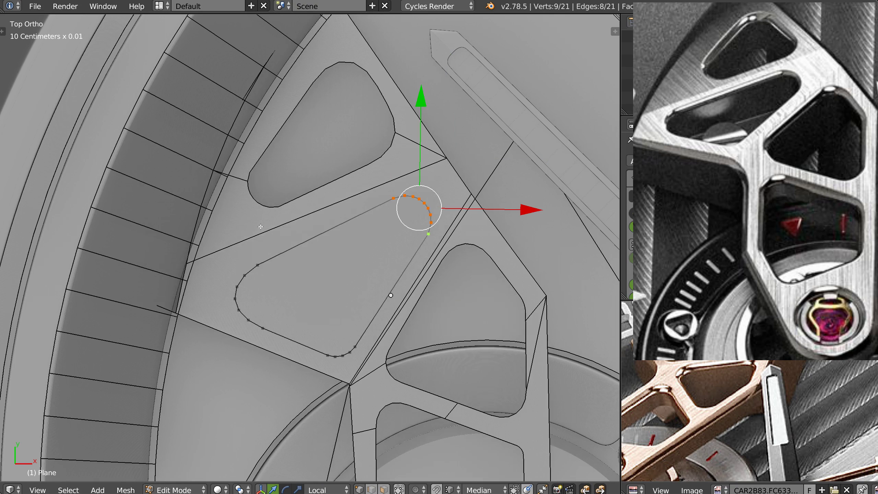
right_click(259, 266)
mouse_move(257, 258)
left_mouse_down("ctrl")
mouse_move(177, 294)
mouse_move(263, 313)
left_mouse_up("ctrl")
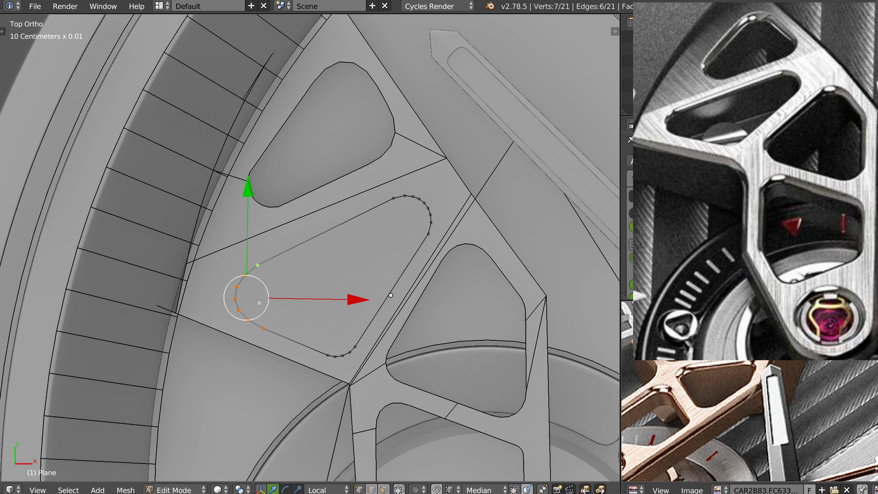
key("g")
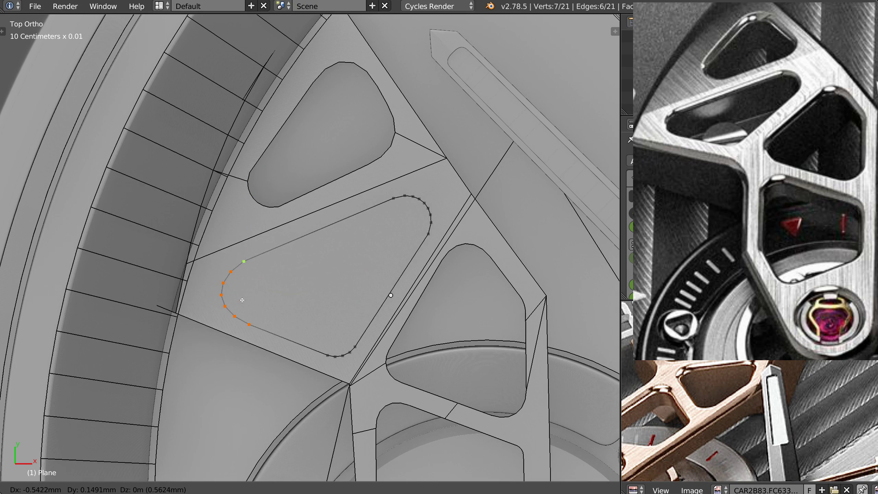
left_click(243, 300)
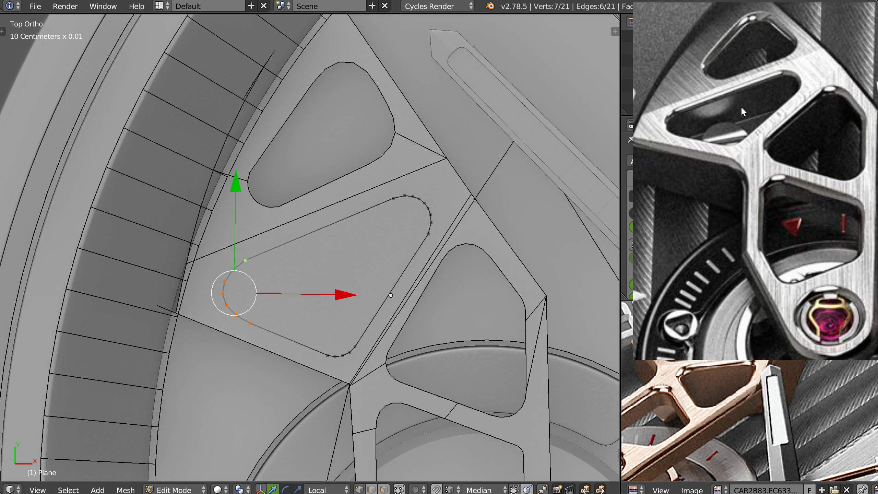
middle_click_drag(296, 146, 288, 186, "shift")
key("Tab")
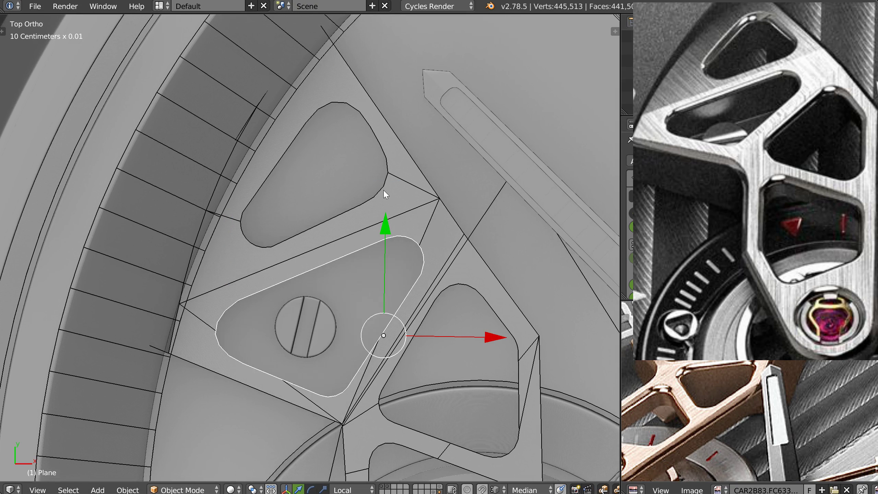
- Shift the uppermost cutout shape slightly toward the crease and rotate it slightly to run parallel with it
right_click(383, 190)
key("r")
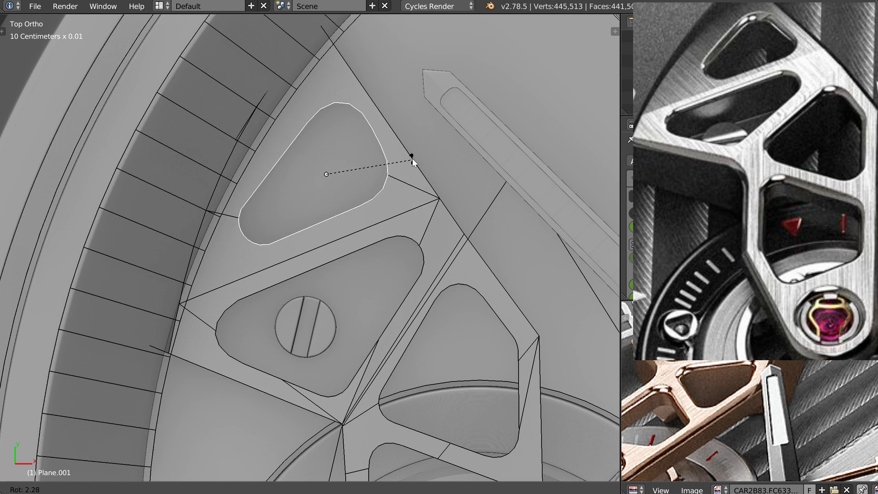
key("Escape")
key("g")
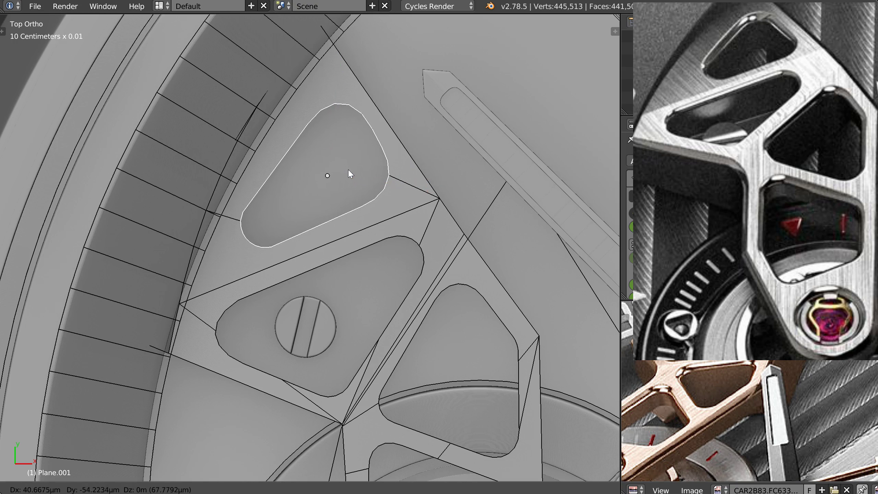
left_click(348, 170)
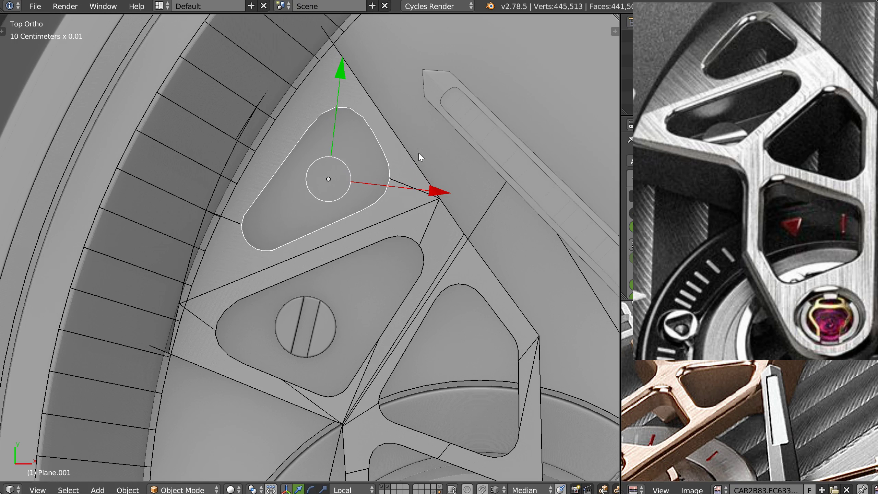
key("r")
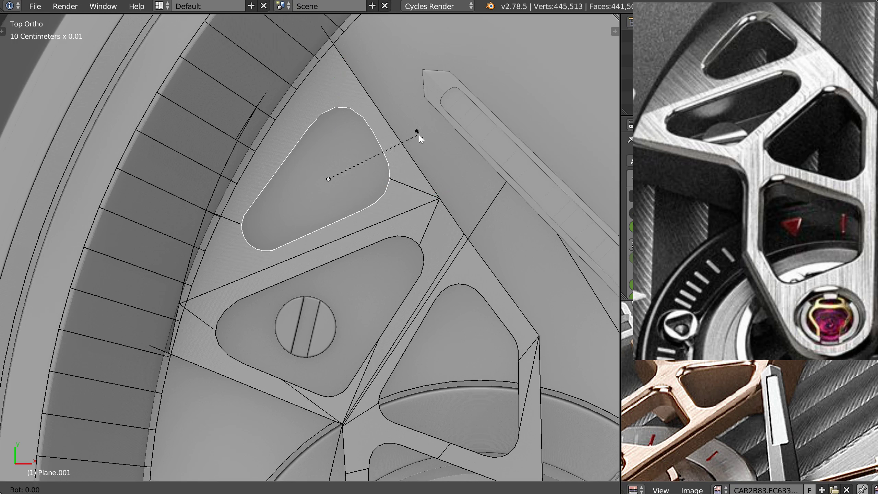
left_click(420, 140)
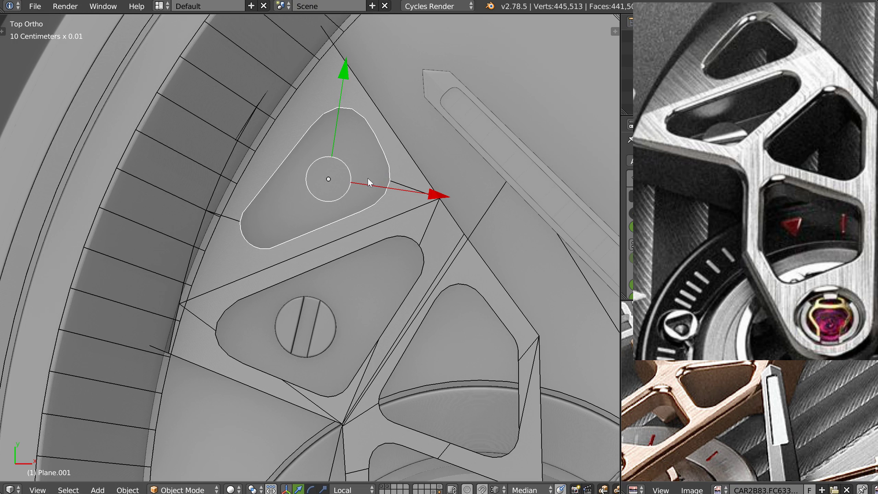
- Move the top rounded corner of the uppermost cutout shape about 0.2 mm inward, diagonally away from the bridge's straight edge
key("Tab")
right_click(367, 123)
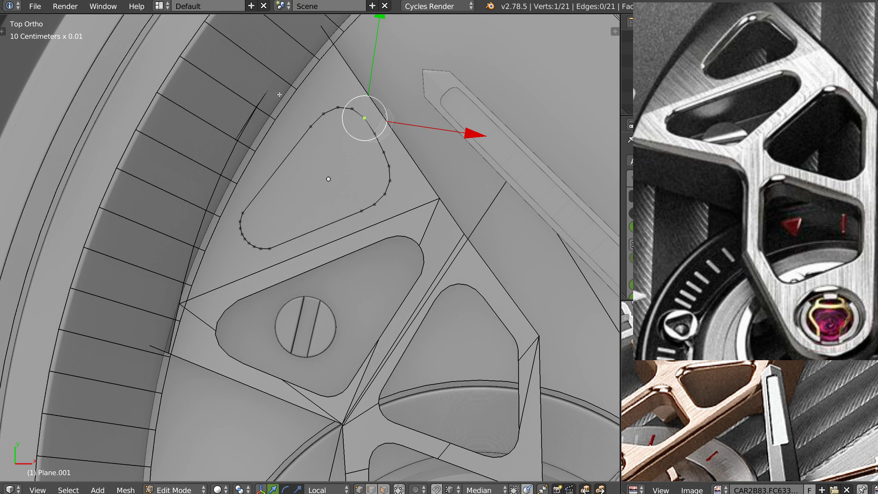
left_click_drag(352, 87, 362, 124, "ctrl")
key("g")
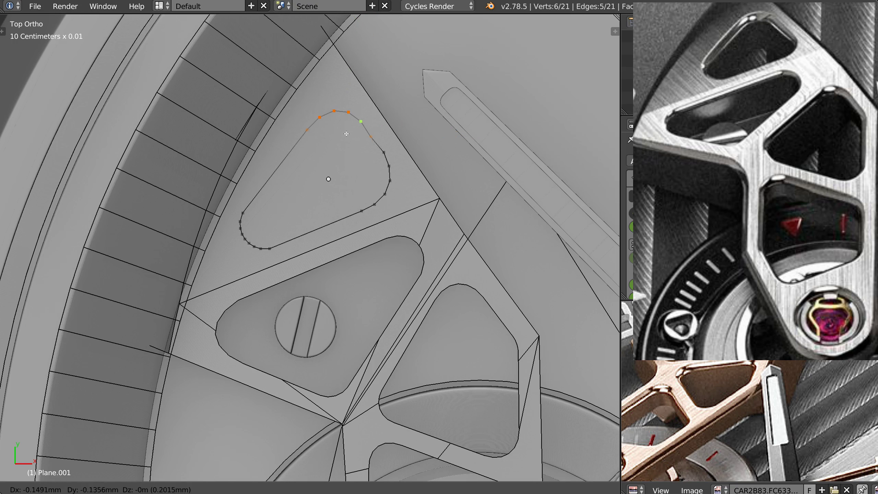
left_click(347, 133)
middle_click_drag(347, 132, 326, 153)
key("a")
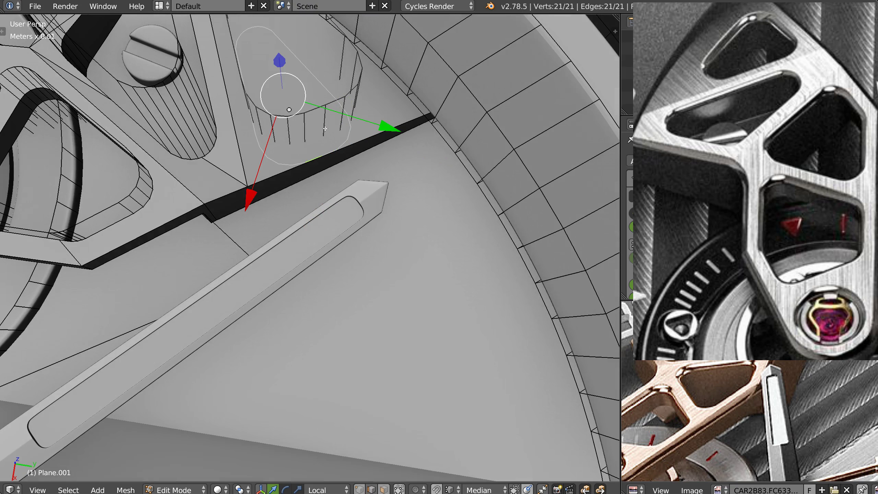
right_click(315, 157)
right_click(348, 133)
right_click(346, 120)
middle_click_drag(326, 115, 303, 113)
right_click(317, 113)
key("ctrl+z")
middle_click_drag(322, 84, 379, 132)
key("Tab")
middle_click_drag(329, 158, 337, 170)
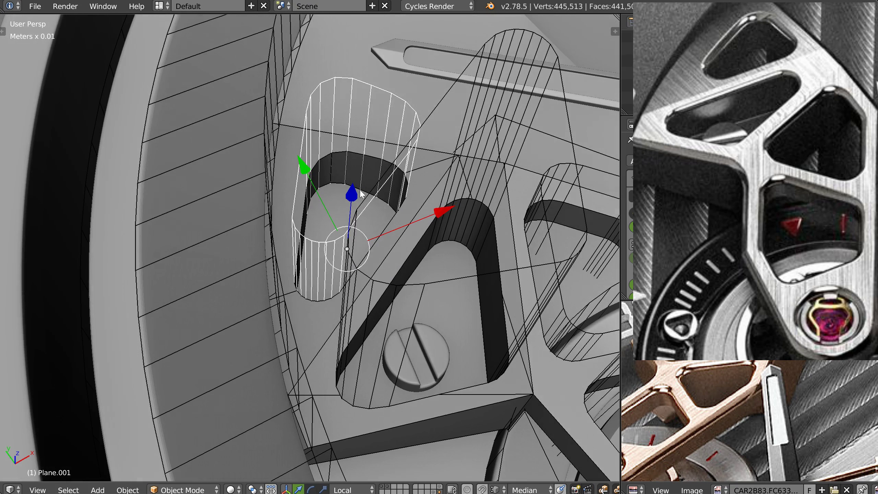
- Dissolve the two surplus vertices on the uppermost cutout shape's side facing the bridge's straight edge, between its top corner and the crease
key("Tab")
key("Tab")
left_click(280, 126)
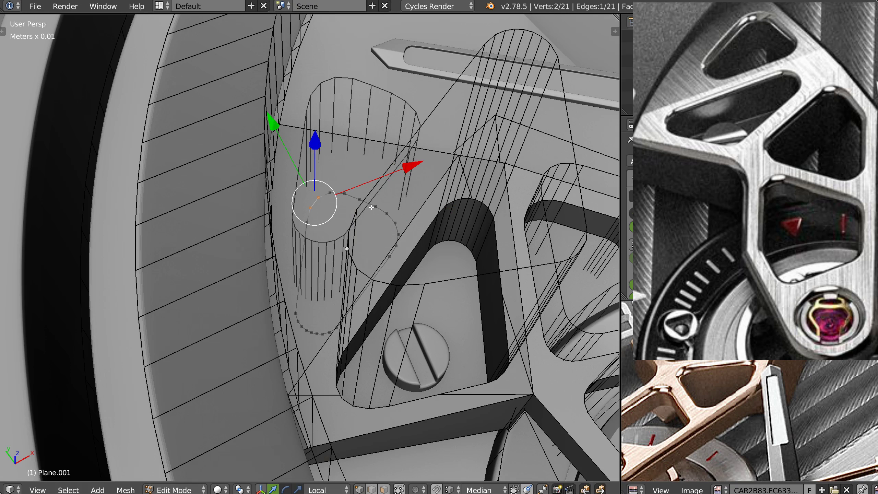
middle_click_drag(371, 207, 374, 221)
right_click(359, 196)
key("ctrl+x")
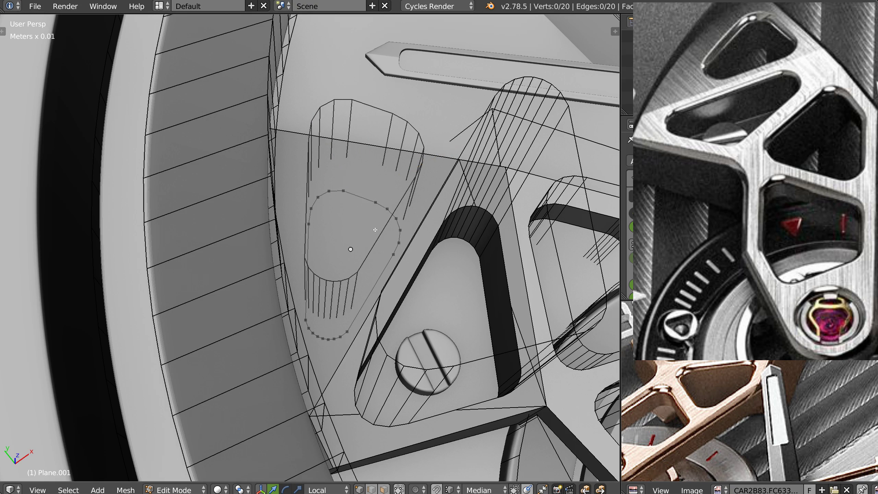
right_click(363, 219)
key("ctrl+x")
key("Tab")
- In top view, move the five vertices of the uppermost cutout shape's top corner another 0.2 mm or so diagonally inward
key("KP_7")
scroll(386, 193, "up", 2)
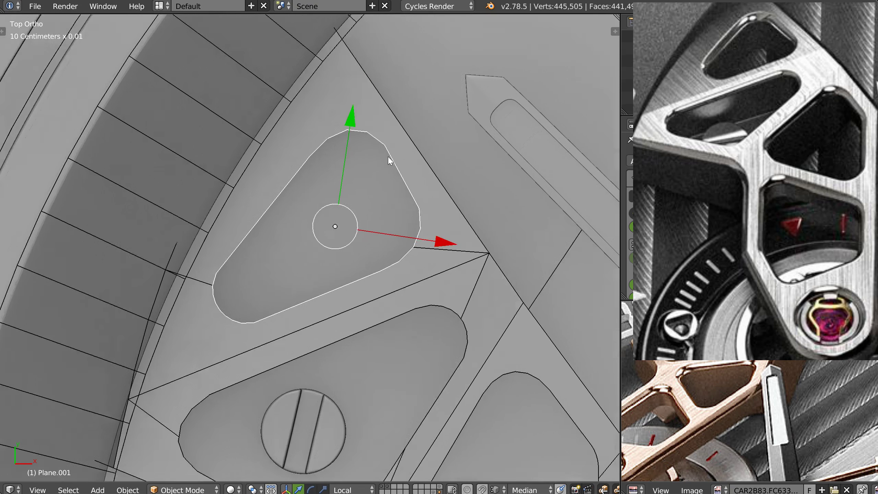
key("Tab")
right_click(390, 148)
left_click_drag(427, 126, 405, 155, "ctrl")
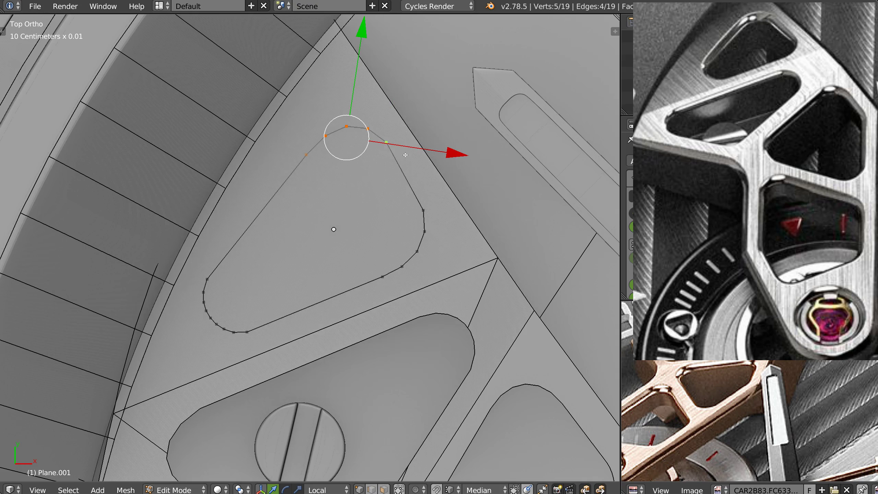
right_click(348, 149)
key("g")
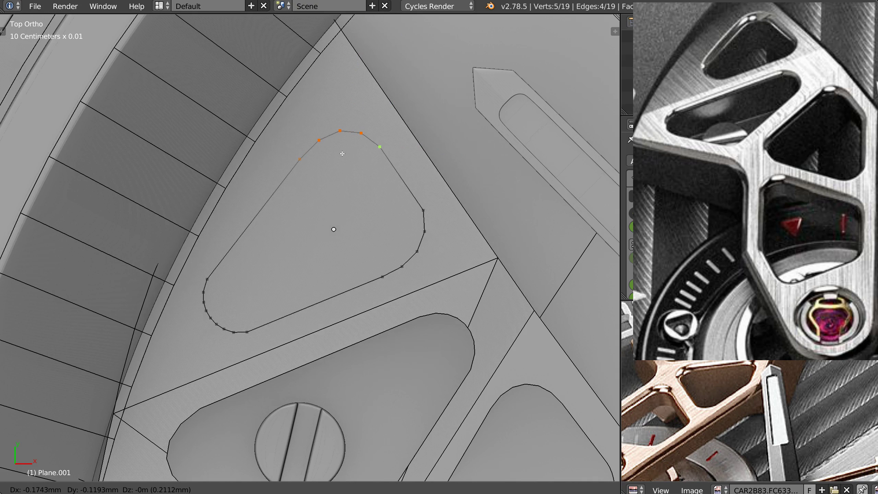
left_click(343, 155)
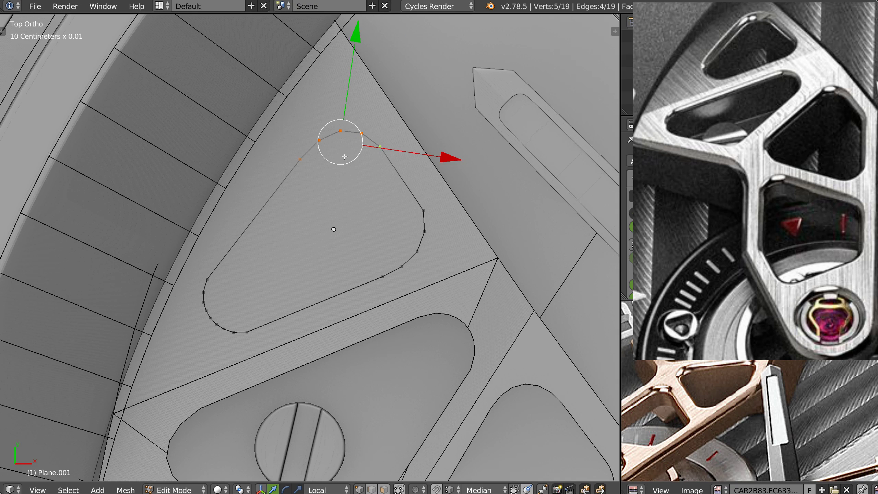
- Examine the reshaped bridge in perspective with the layer of cutout shapes temporarily hidden, and show that layer again
scroll(356, 158, "down", 1)
scroll(337, 166, "down", 6)
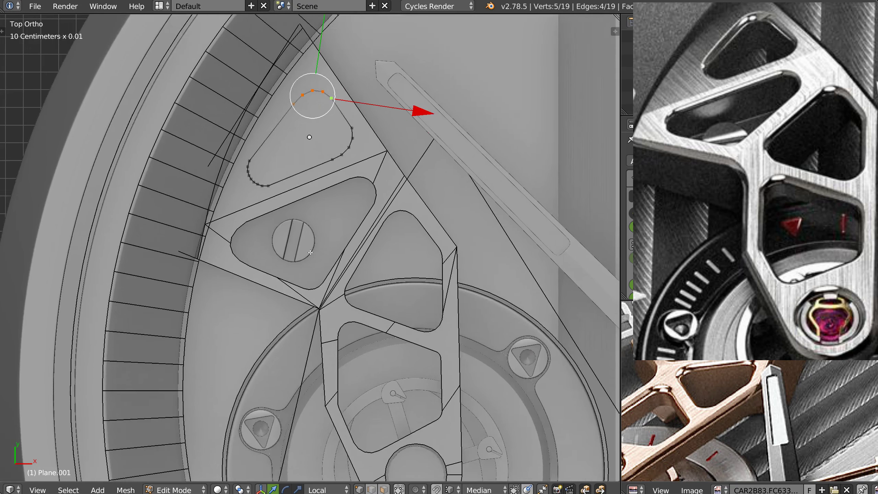
scroll(330, 165, "up", 4)
middle_click_drag(421, 193, 363, 182)
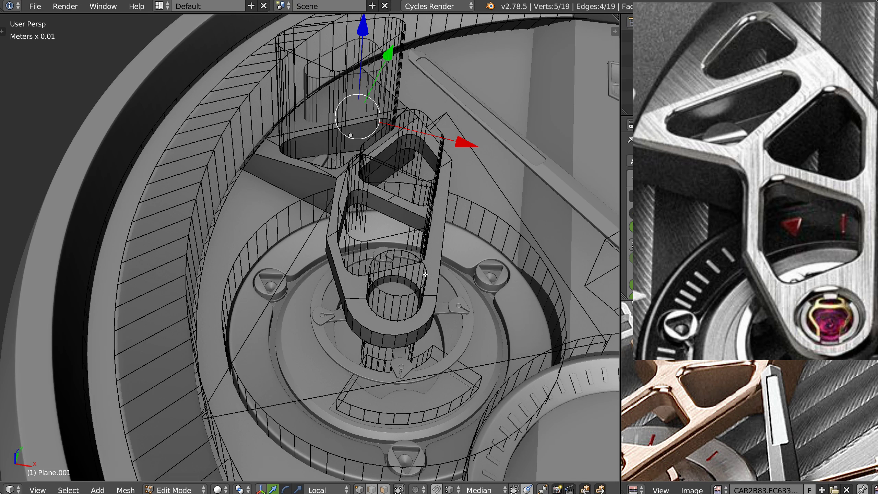
key("Tab")
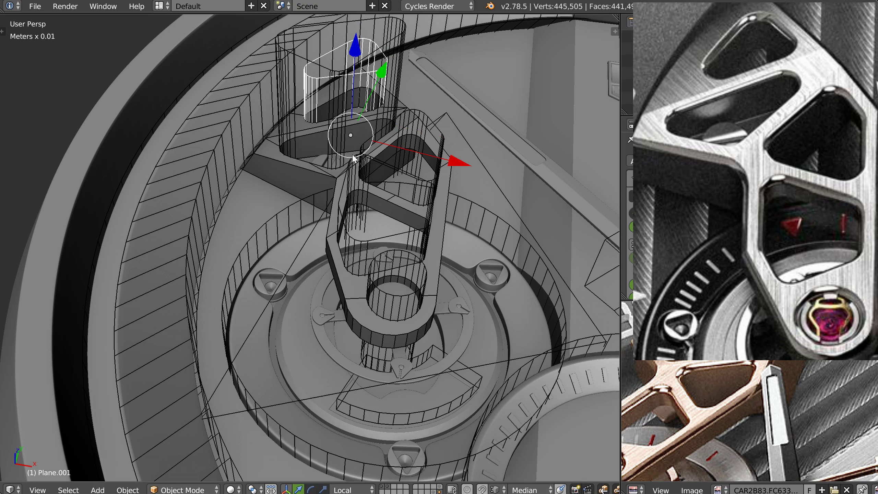
left_click(439, 491, "shift")
middle_click_drag(362, 183, 448, 472)
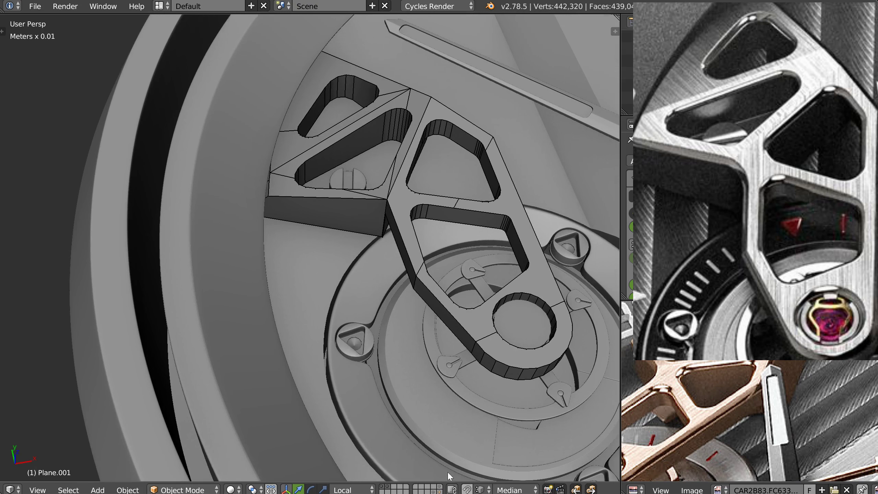
left_click(440, 491, "shift")
middle_click_drag(483, 132, 454, 123)
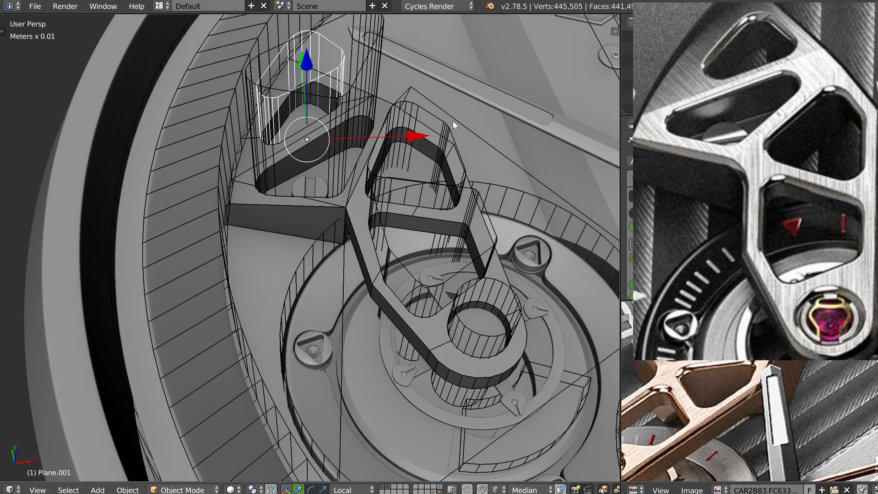
- Isolate the bridge and the large outlined object overlapping it in local view, and inspect the bridge's stepped underside
right_click(477, 138)
right_click(454, 165, "shift")
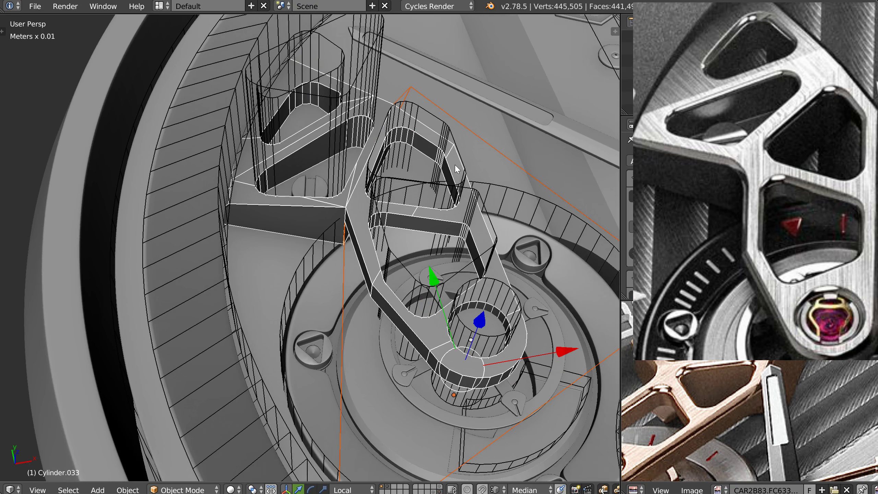
key("KP_Divide")
middle_click_drag(454, 161, 388, 127)
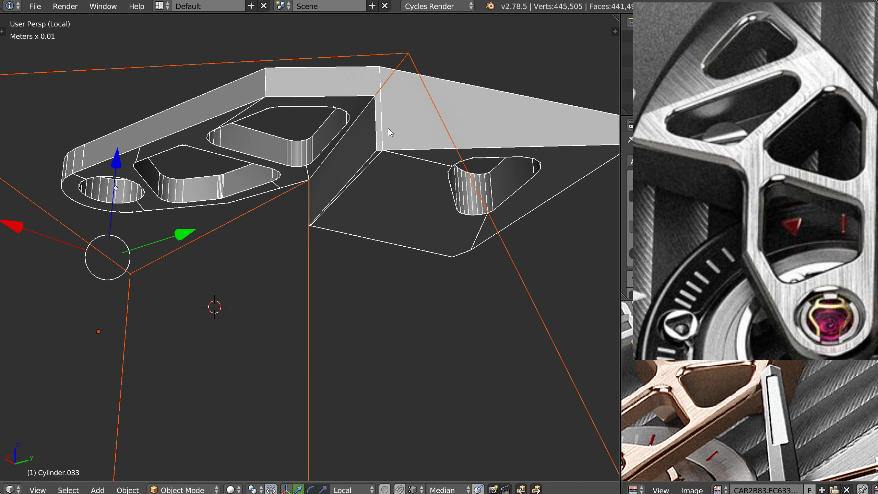
- Compare the isolated bridge in top view with the large reference photo, and leave local view
middle_click_drag(805, 137, 825, 175)
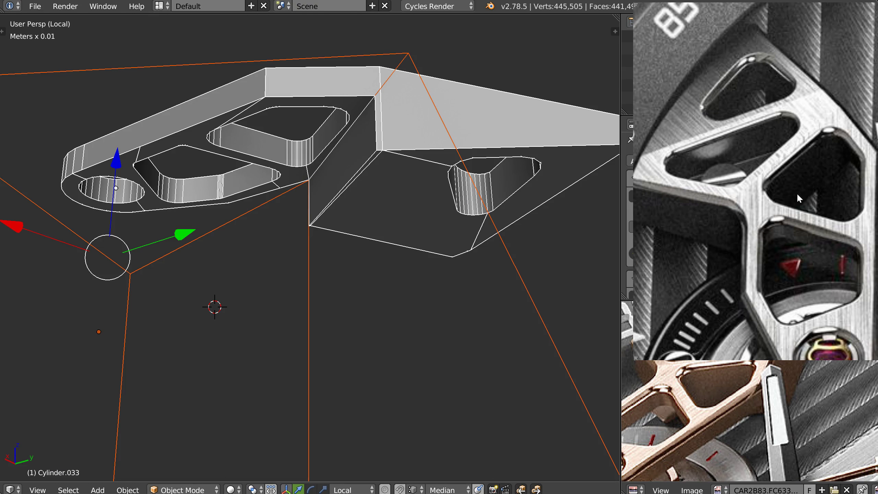
middle_click_drag(411, 169, 360, 257)
key("q")
left_click(386, 114)
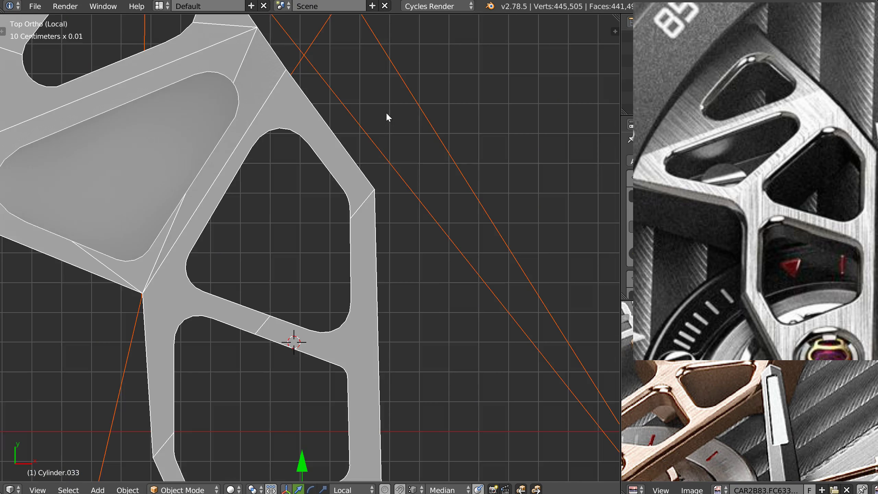
middle_click_drag(299, 196, 335, 188, "shift")
key("KP_Divide")
- In top view, move the seven vertices of the middle cutout shape's top rounded corner about 0.19 mm towards the bridge's straight outer edge
key("q")
left_click(410, 172)
scroll(450, 223, "up", 4)
middle_click_drag(453, 222, 416, 176, "shift")
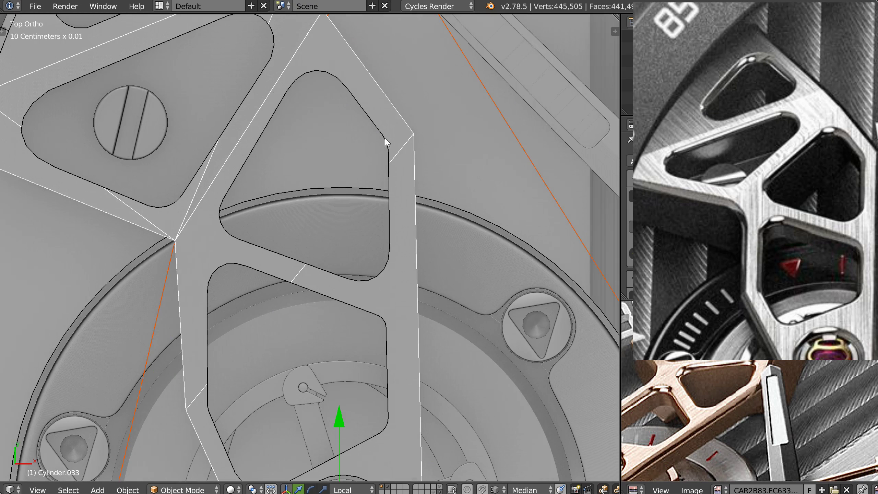
right_click(388, 147)
key("Tab")
right_click(287, 90)
right_click(346, 90, "ctrl")
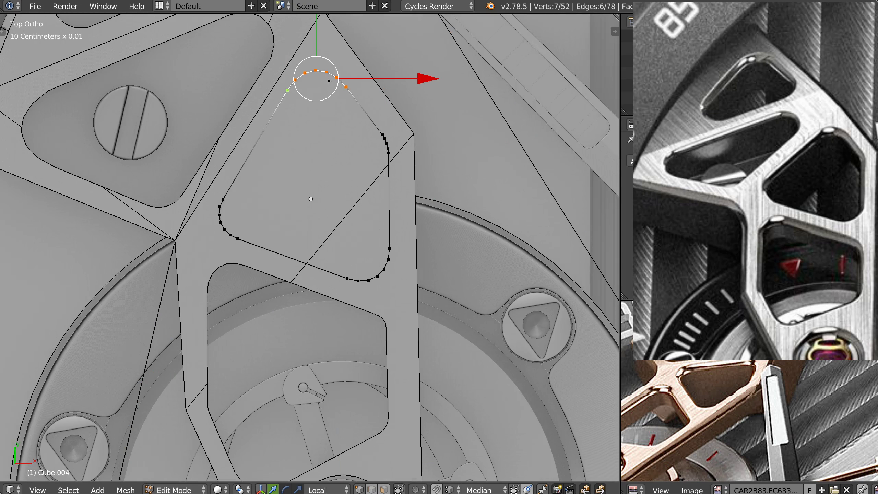
key("g")
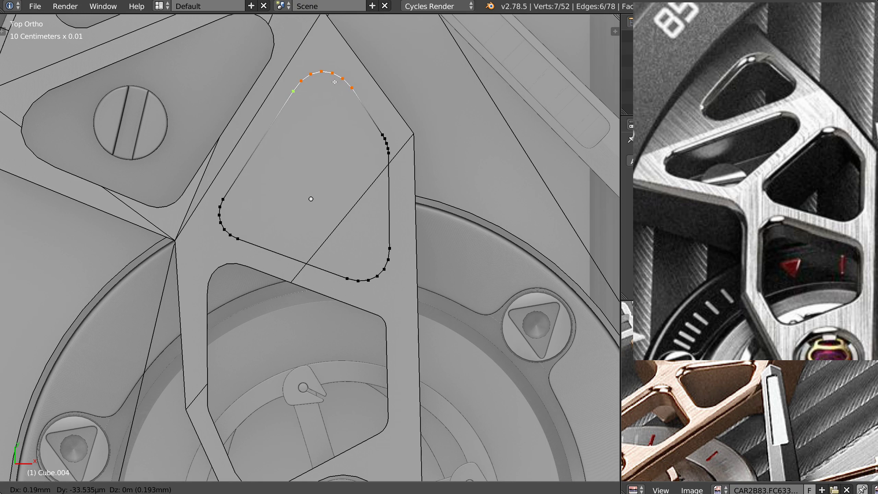
left_click(335, 82)
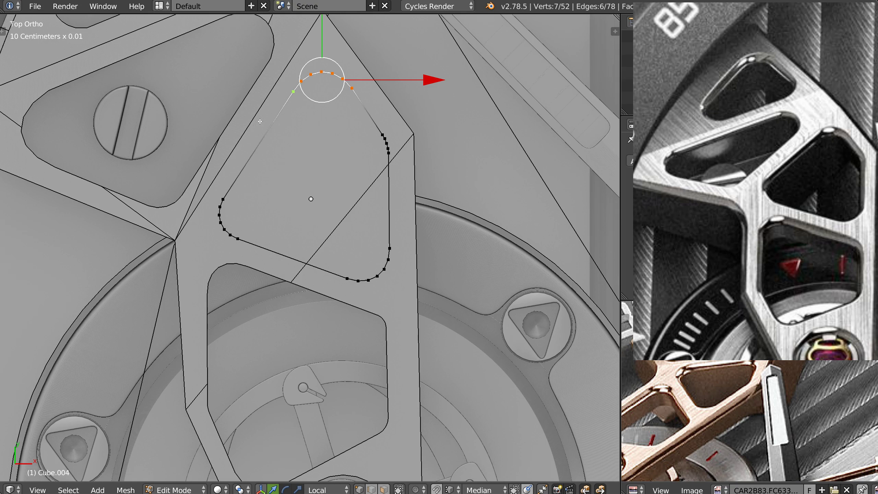
key("Tab")
- Edit the large box cutter under the bridge, moving its upper edge at the bridge's underside step slightly in the horizontal plane
left_click(297, 71)
middle_click_drag(331, 133, 309, 145)
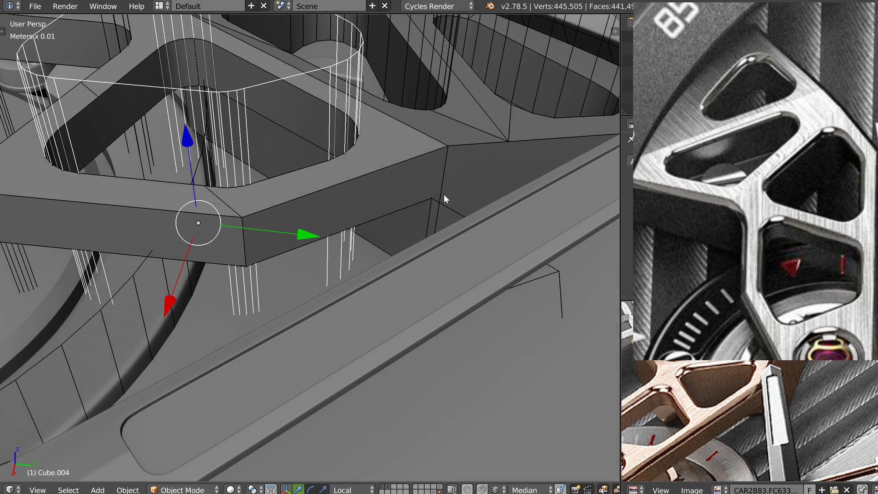
right_click(451, 208)
key("Tab")
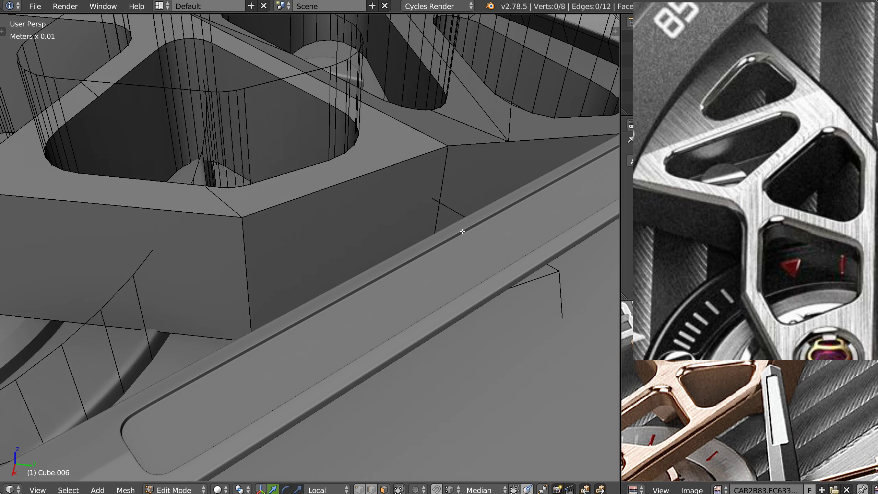
key("Tab")
key("Tab")
left_click(477, 216)
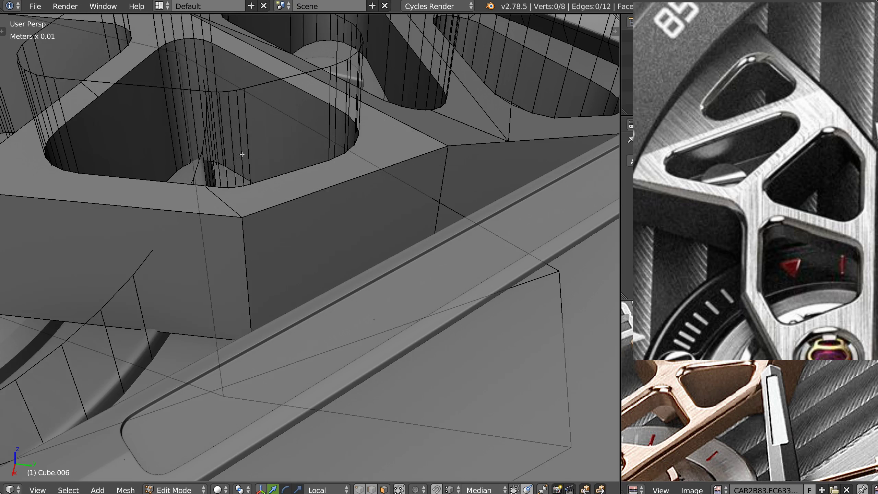
key("Tab")
left_click(180, 131)
key("Tab")
left_click(277, 200)
right_click(332, 136)
middle_click_drag(429, 162, 394, 160)
left_click_drag(391, 77, 381, 76, "shift")
middle_click_drag(318, 119, 416, 109)
scroll(346, 143, "up", 3)
middle_click_drag(353, 131, 477, 219)
- Check the step in the bridge's underside and nudge the same cutter edge a little further in the horizontal plane
key("Tab")
left_click(367, 114)
middle_click_drag(490, 188, 406, 198)
middle_click_drag(415, 164, 463, 129)
key("Tab")
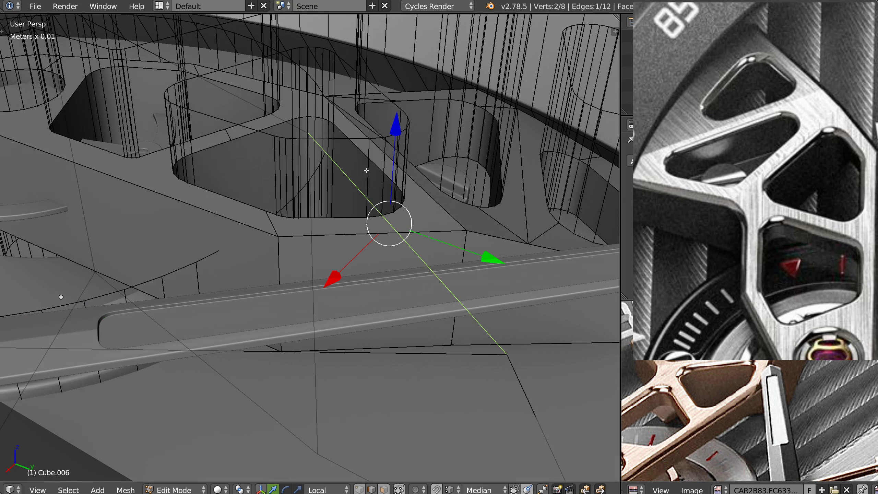
left_click_drag(399, 132, 412, 129, "shift")
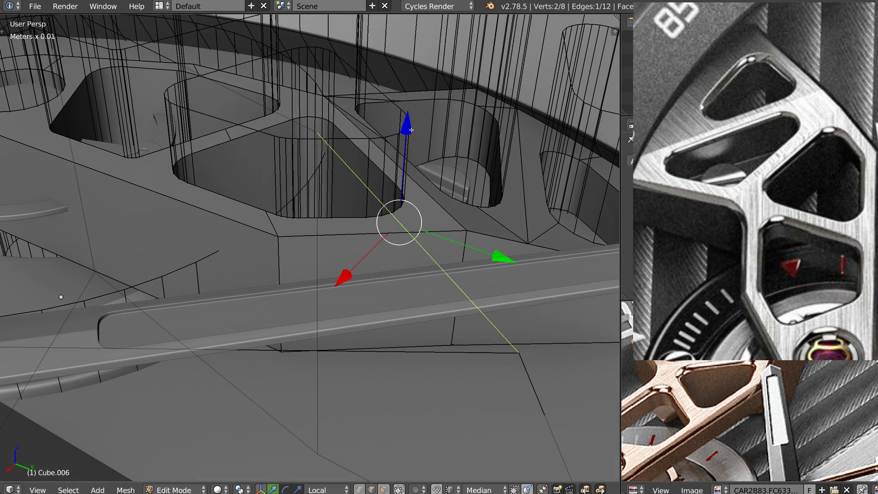
- Bevel the selected upper edge of the box cutter with 2 segments
key("ctrl+b")
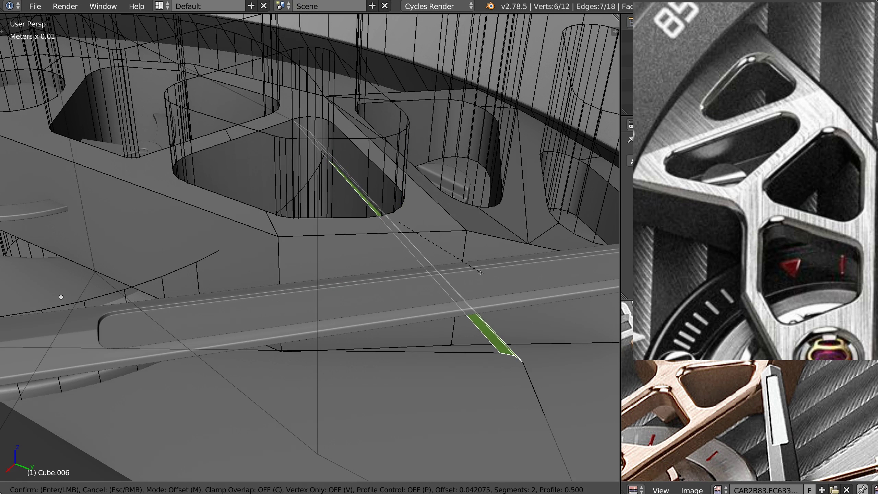
left_click(426, 306)
middle_click_drag(426, 305, 463, 334)
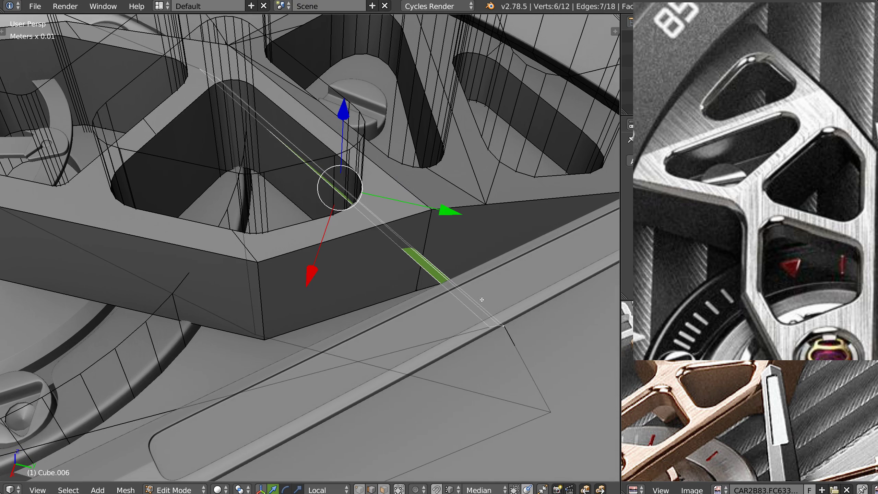
- Select the three vertices at the beveled cutter edge's end near the bridge's inner corner and nudge them slightly in the horizontal plane
right_click(463, 334)
mouse_move(463, 334)
left_mouse_down("ctrl")
mouse_move(557, 303)
mouse_move(526, 293)
mouse_move(544, 302)
left_mouse_up("ctrl")
middle_click_drag(518, 270, 548, 332, "shift")
right_click(223, 121)
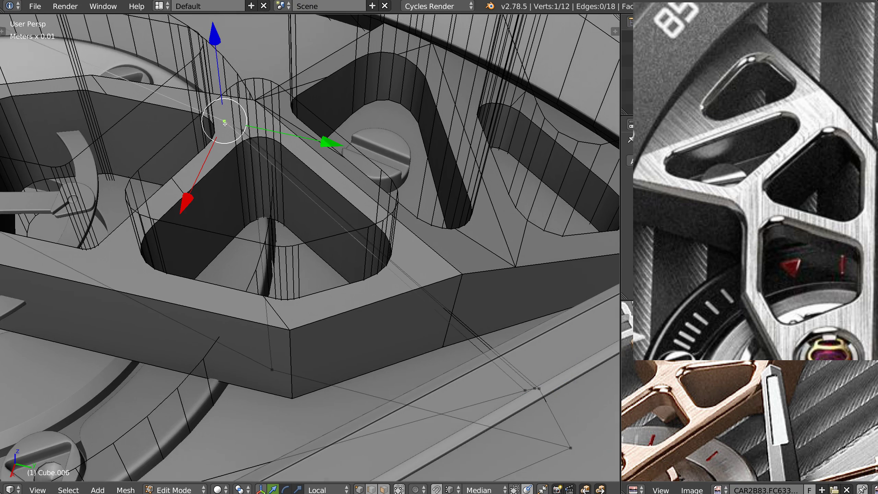
left_click_drag(228, 111, 200, 157, "ctrl")
left_click_drag(231, 54, 231, 54, "shift")
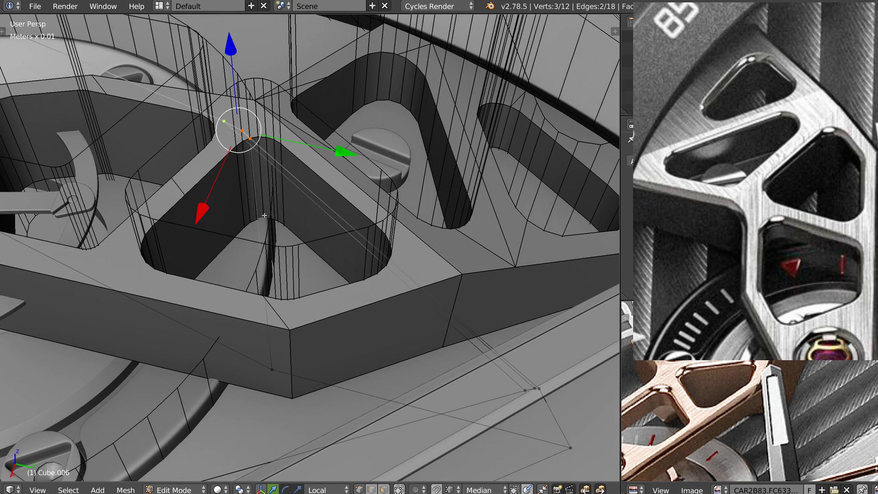
- Isolate the bridge in local view and examine the rounded underside step at its inner corner
key("Tab")
middle_click_drag(276, 189, 340, 185)
middle_click_drag(207, 140, 331, 276, "shift")
right_click(411, 252)
key("KP_Divide")
scroll(359, 174, "up", 3)
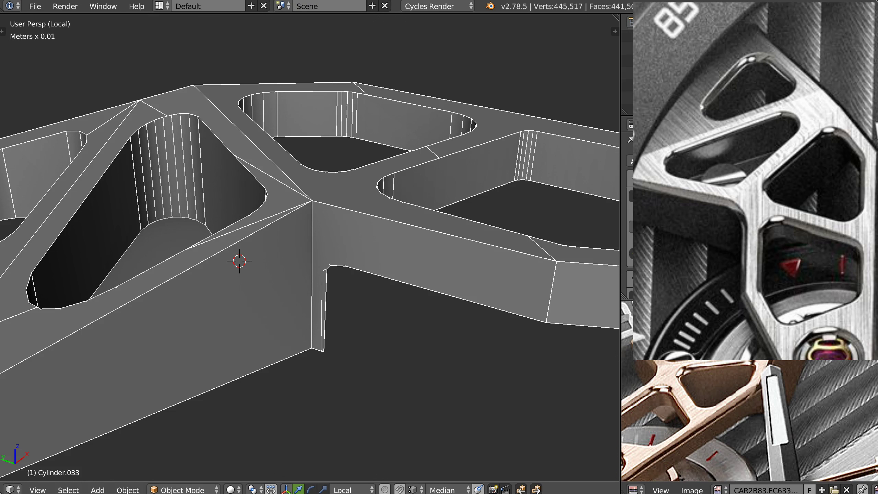
- Compare the bridge's inner corner with the additional close-up reference photo, and return the bridge to the full scene
left_click_drag(875, 340, 398, 229)
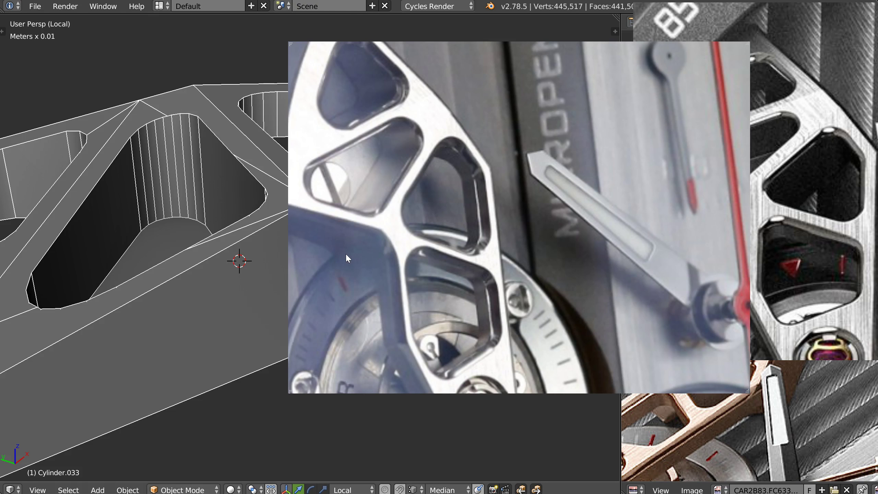
left_click_drag(373, 251, 376, 259)
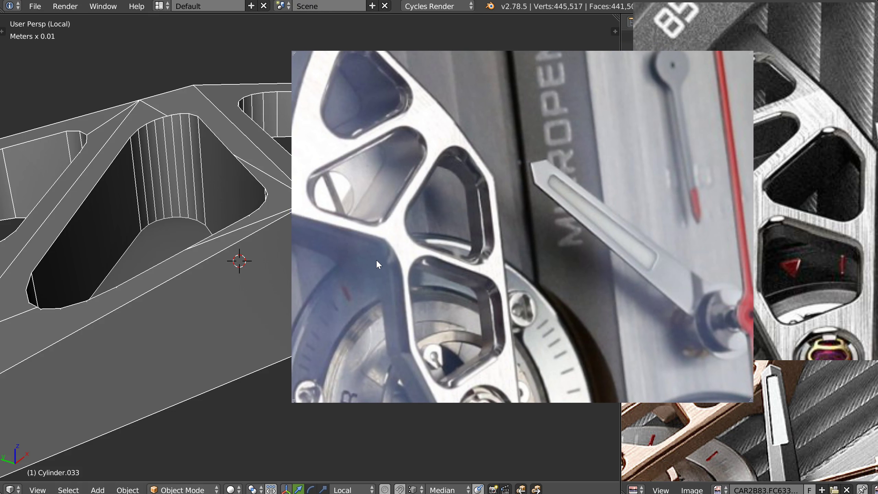
left_click_drag(315, 268, 425, 273)
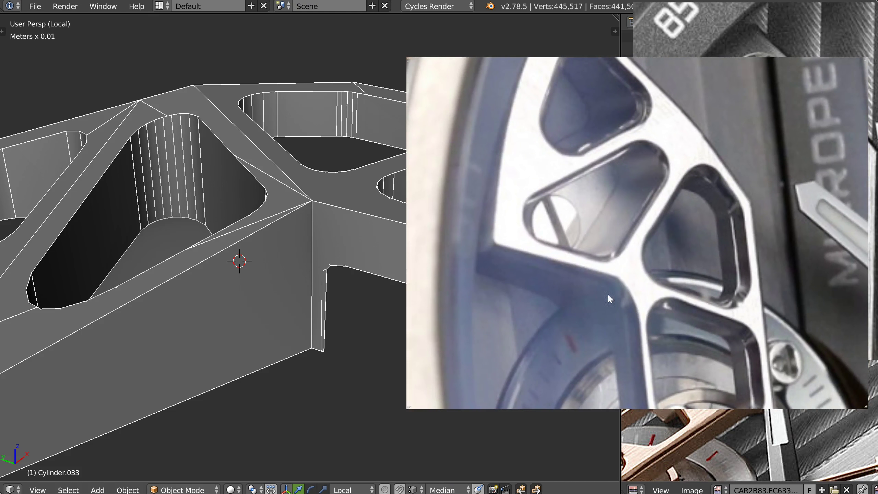
left_click_drag(609, 294, 877, 308)
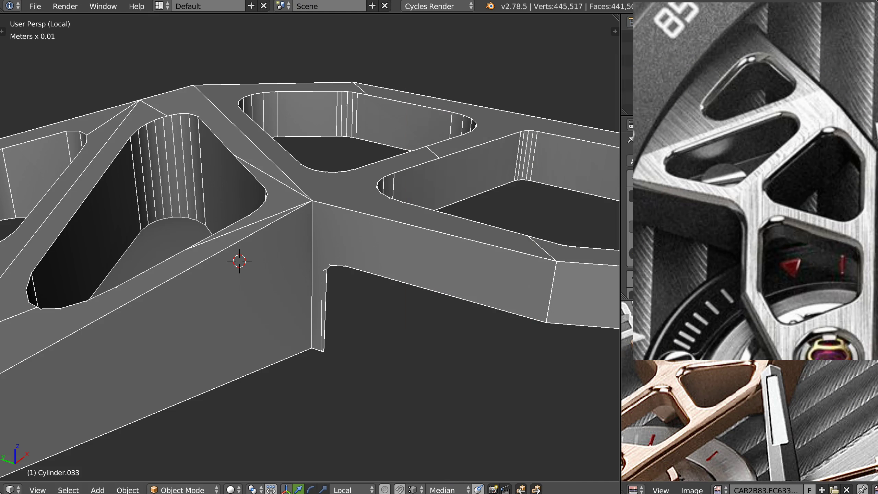
middle_click_drag(330, 224, 352, 228)
middle_click_drag(374, 256, 358, 223)
key("KP_Divide")
scroll(323, 259, "up", 4)
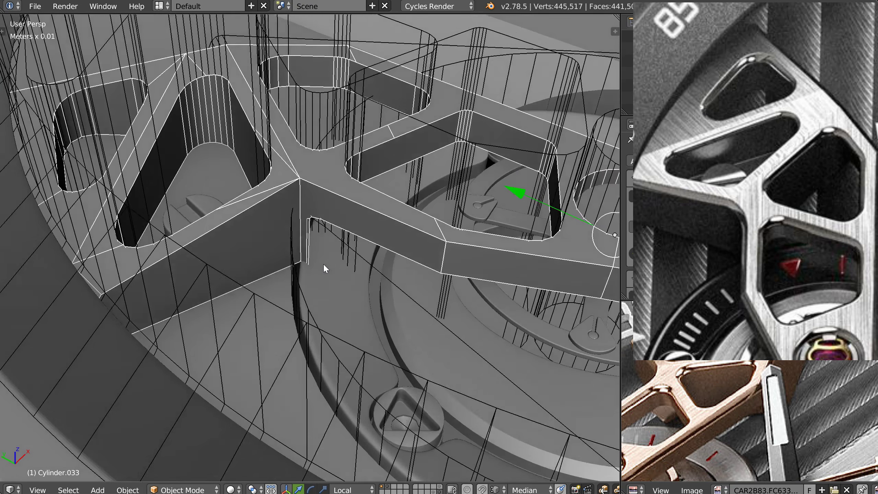
- Shift the vertical edge at the bridge's inner corner slightly in the horizontal plane
key("Tab")
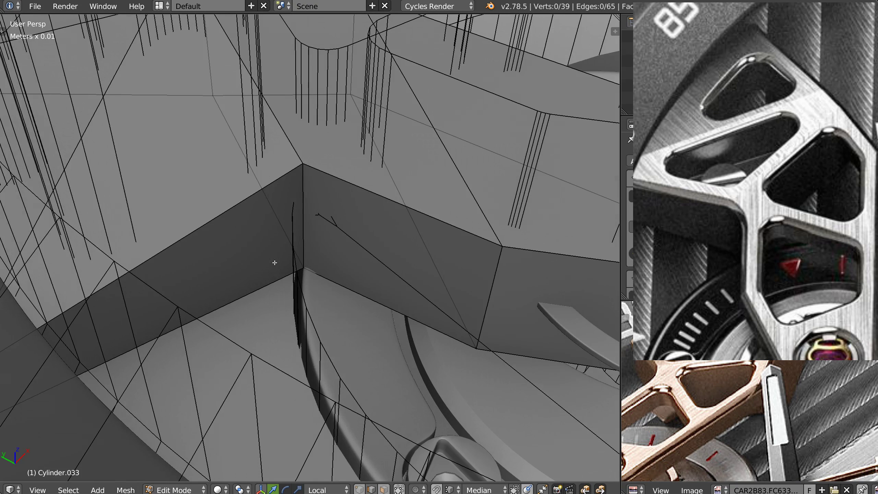
right_click(304, 200)
left_click_drag(226, 177, 301, 181)
left_click_drag(370, 158, 294, 210)
left_click_drag(356, 175, 320, 217)
left_click_drag(235, 181, 299, 230)
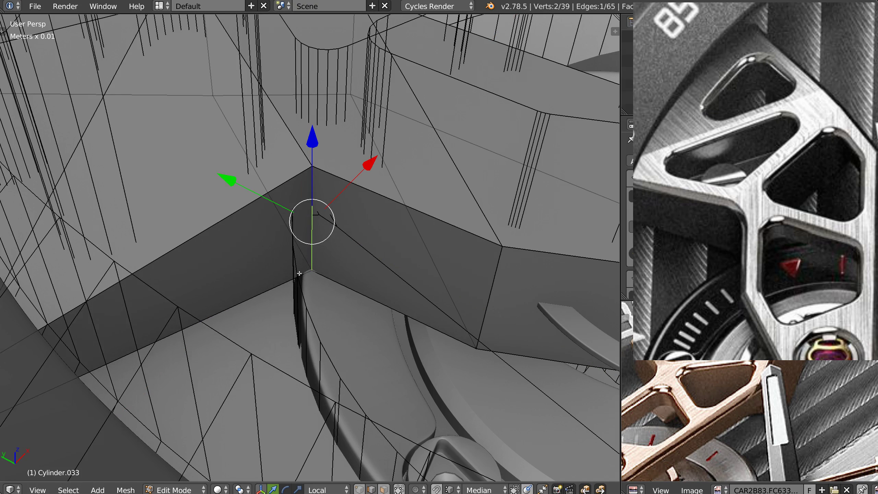
key("Tab")
- Move the inner corner's vertical edge about 0.65 mm in the horizontal plane, away from the cutouts
scroll(322, 218, "down", 2)
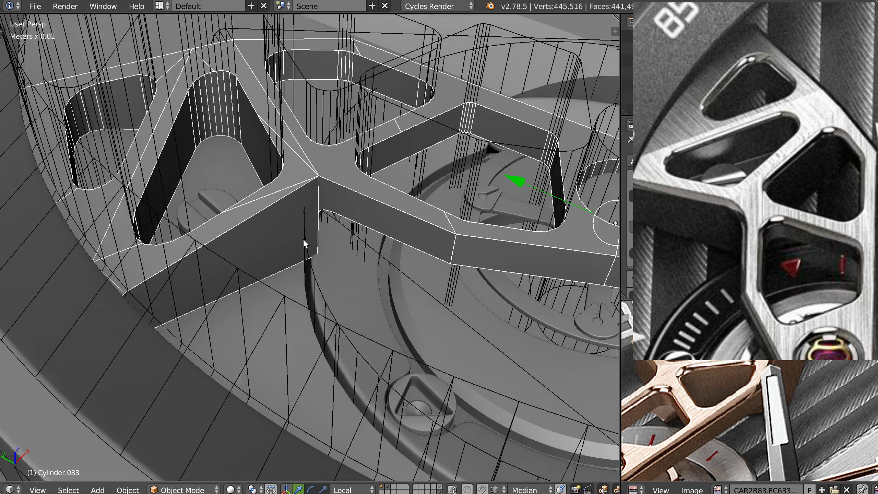
middle_click_drag(303, 239, 314, 221)
scroll(324, 214, "up", 2)
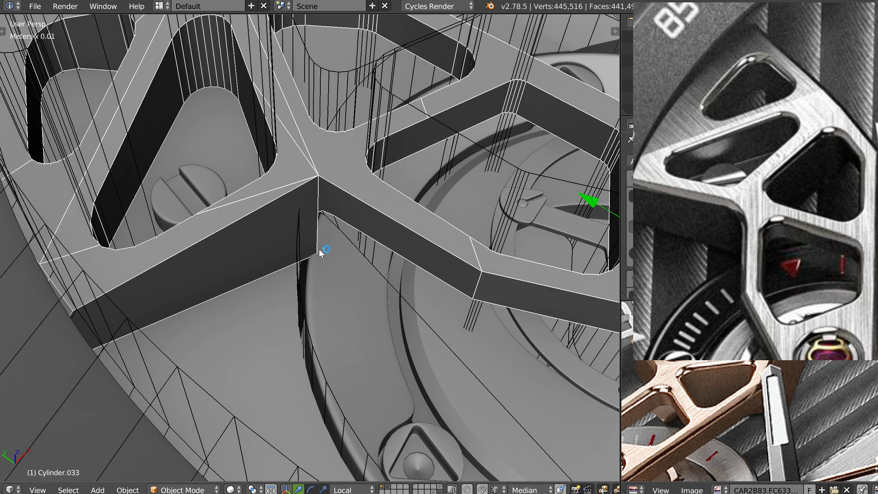
key("Tab")
key("g")
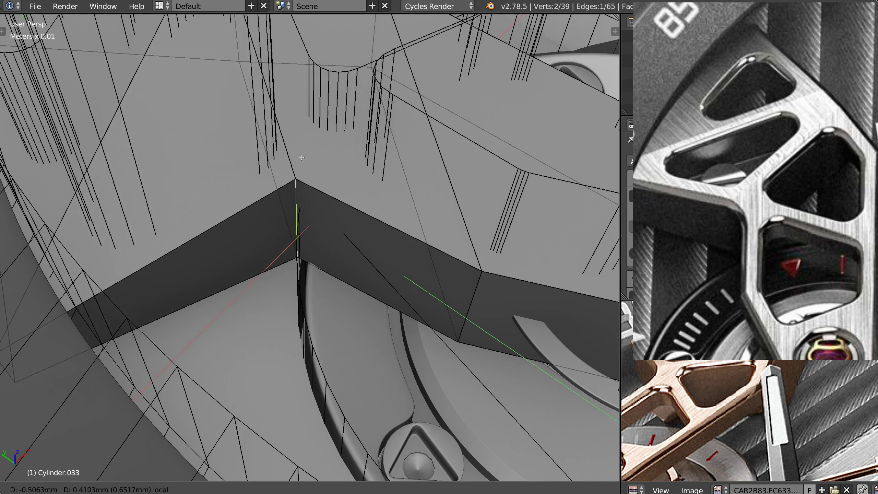
left_click(326, 264)
key("Tab")
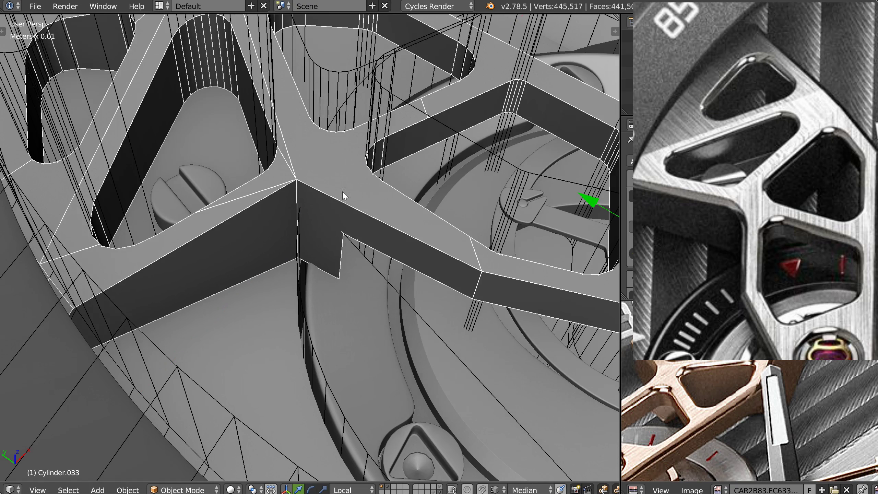
- Move the four vertices of the box cutter's beveled end about 0.75 mm horizontally towards the bridge's inner corner and fine-tune their position
right_click(364, 257)
key("g")
right_click(376, 272)
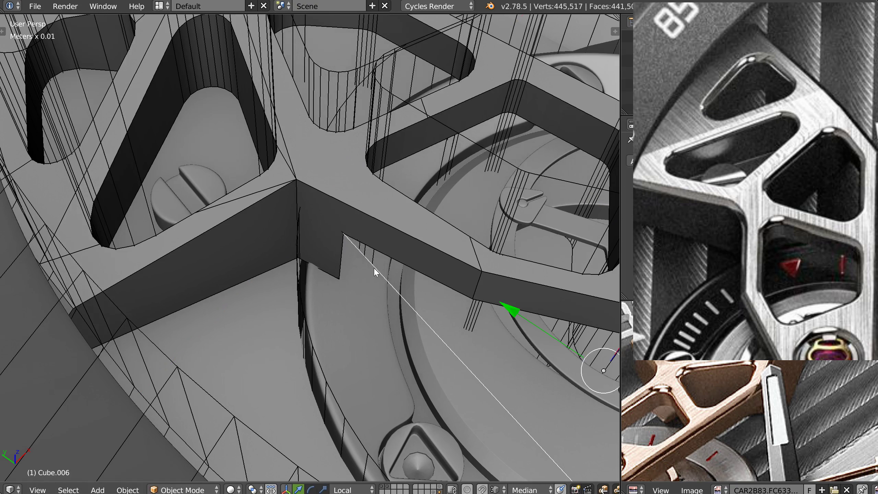
key("Tab")
scroll(363, 217, "down", 3)
middle_click_drag(364, 217, 288, 172, "shift")
scroll(237, 192, "up", 3)
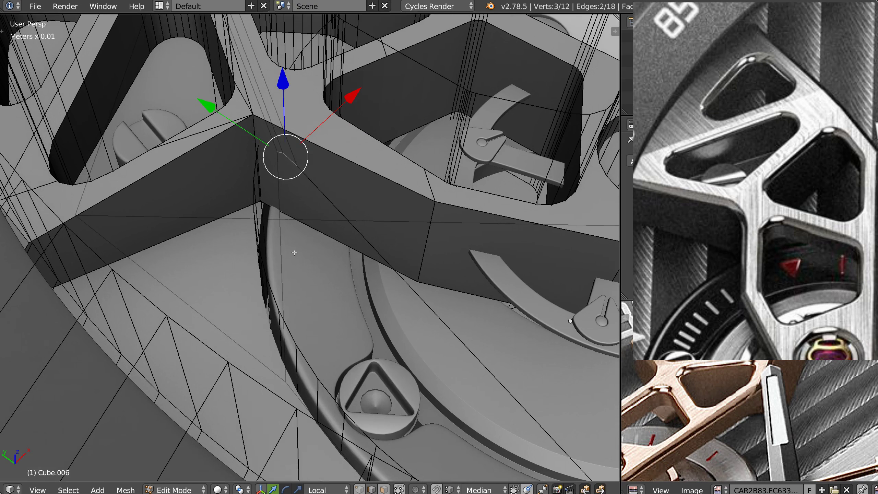
key("ctrl+Tab")
mouse_move(329, 193)
left_mouse_down("ctrl")
mouse_move(214, 191)
mouse_move(311, 193)
left_mouse_up("ctrl")
middle_click_drag(289, 189, 292, 203)
key("g")
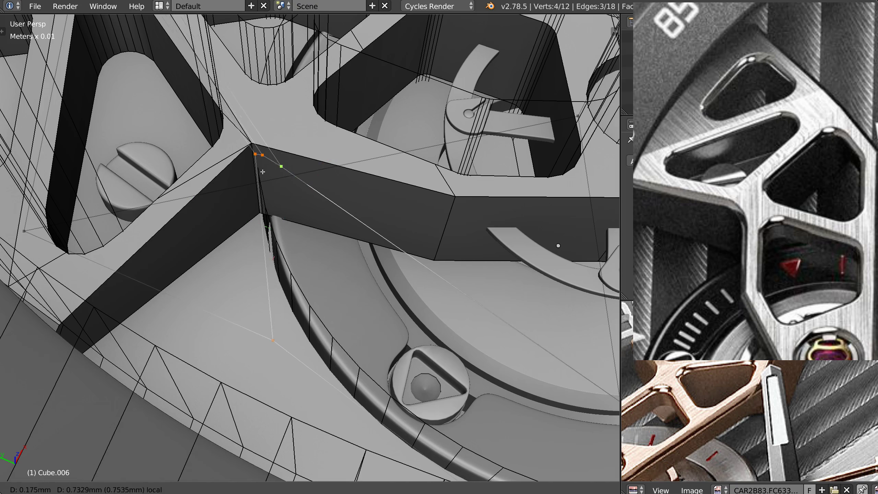
left_click(263, 170)
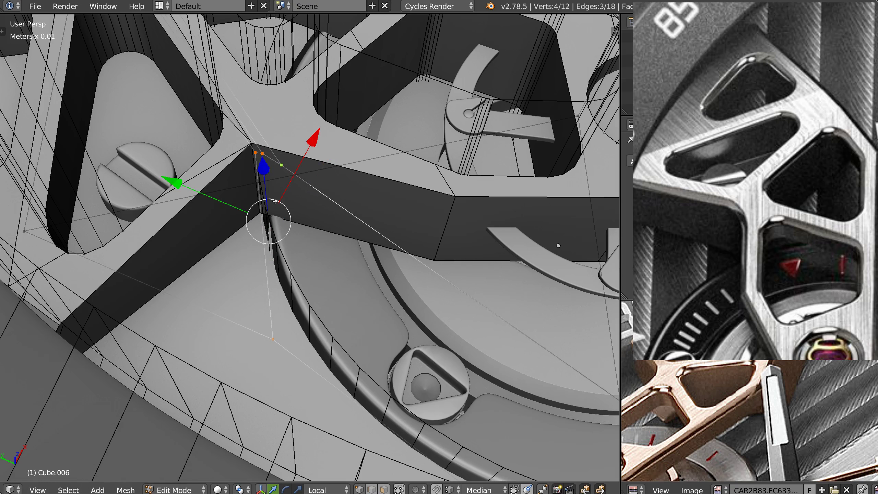
key("g")
left_click(259, 154)
key("Tab")
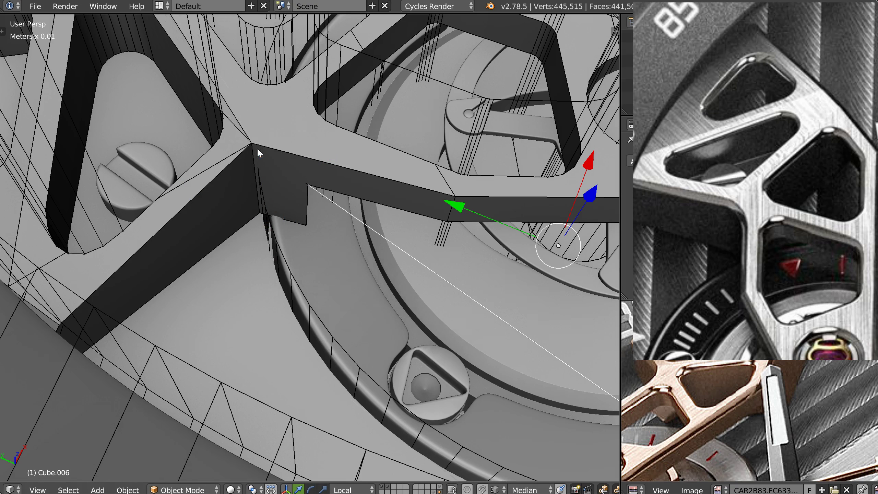
- Move the vertical edge at the box cutter's far end, beyond the case rim, in the horizontal plane
key("Tab")
scroll(275, 187, "down", 5)
middle_click_drag(327, 208, 269, 177, "shift")
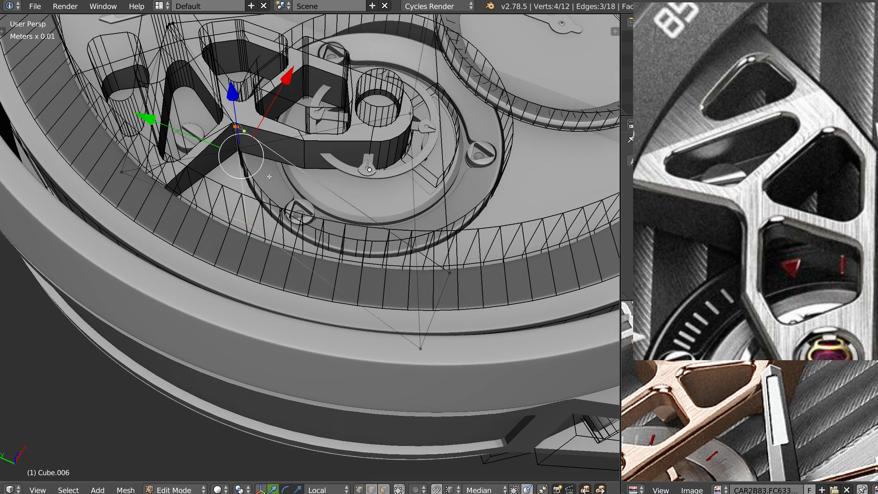
right_click(445, 293)
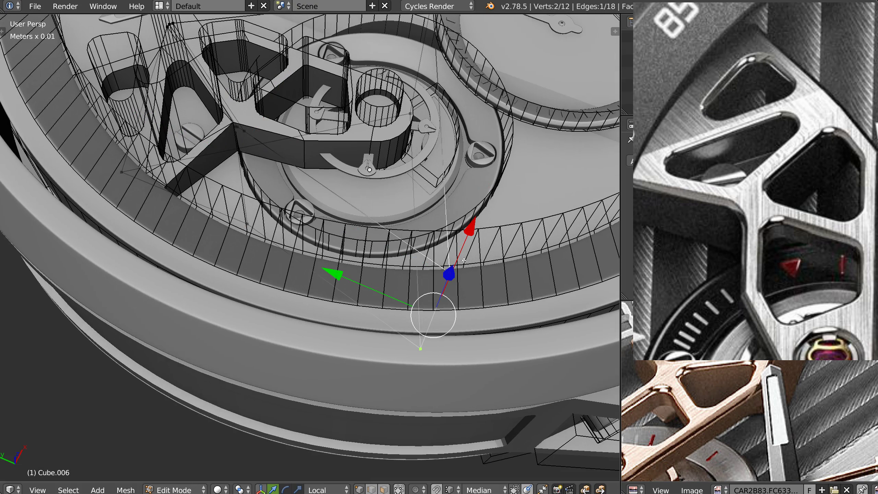
left_click_drag(441, 276, 366, 290, "shift")
middle_click_drag(410, 253, 420, 212)
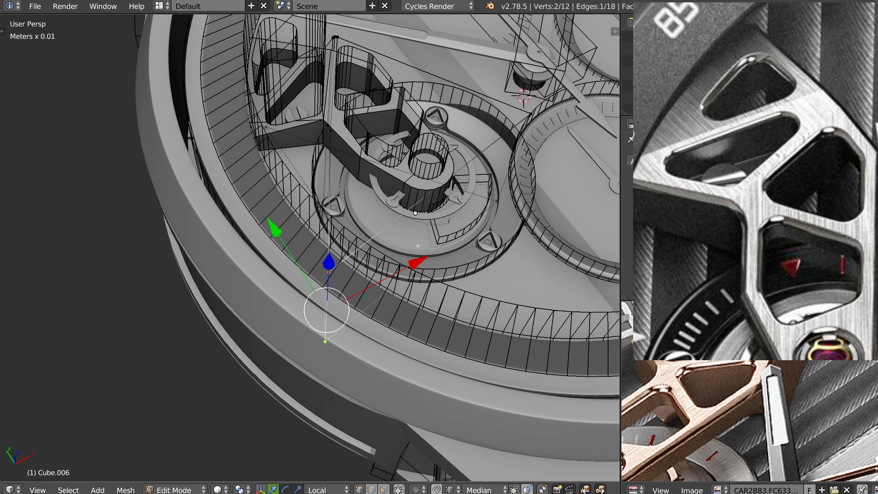
- Knife a vertical edge across the box cutter's long side face, using the midpoint of its upper edge
key("ctrl+r")
key("Escape")
key("k")
key("ctrl")
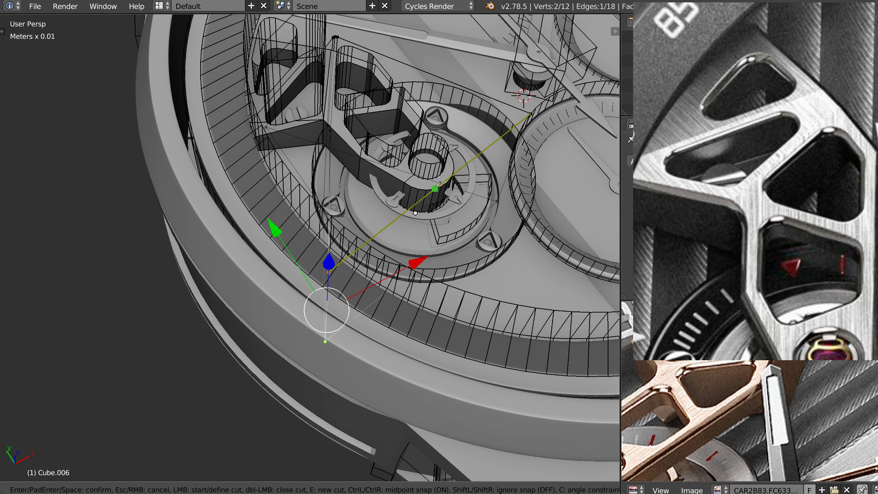
left_click(421, 257)
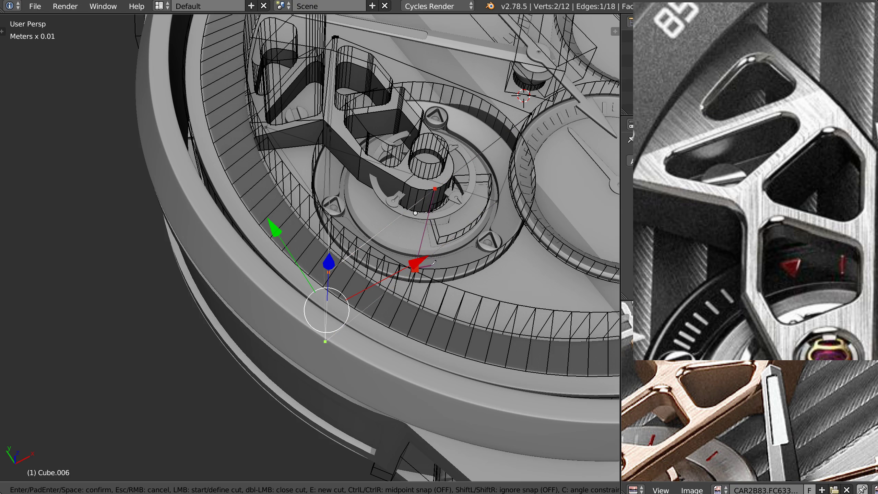
key("Return")
- Shift the newly cut vertical edge of the box cutter outwards in the horizontal plane
key("2")
right_click(428, 221)
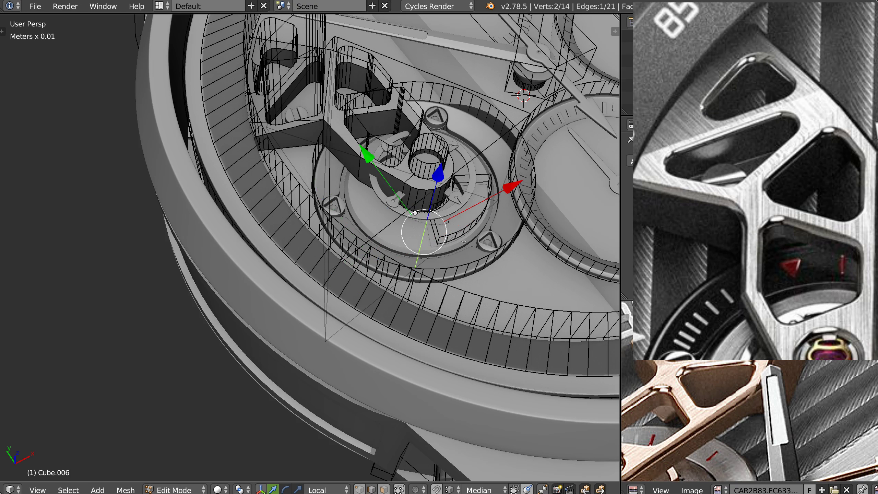
left_click_drag(436, 179, 497, 199, "shift")
key("Tab")
- Move the four vertices of the box cutter's beveled end along the cutter's local X axis at the bridge's inner corner
middle_click_drag(330, 173, 360, 183)
scroll(355, 178, "up", 5)
key("Tab")
left_click(353, 113)
middle_click_drag(343, 348, 366, 249, "shift")
scroll(366, 248, "up", 3)
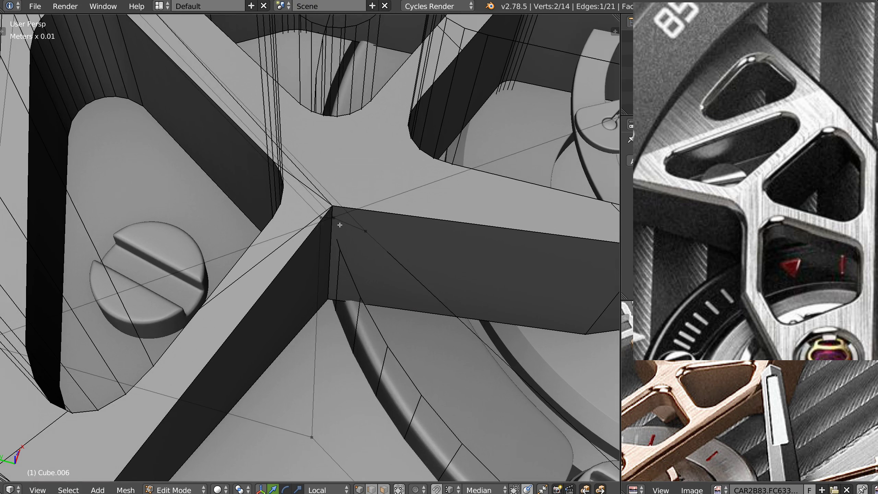
right_click(322, 217)
mouse_move(408, 221)
left_mouse_down("ctrl")
mouse_move(310, 436)
mouse_move(407, 198)
left_mouse_up("ctrl")
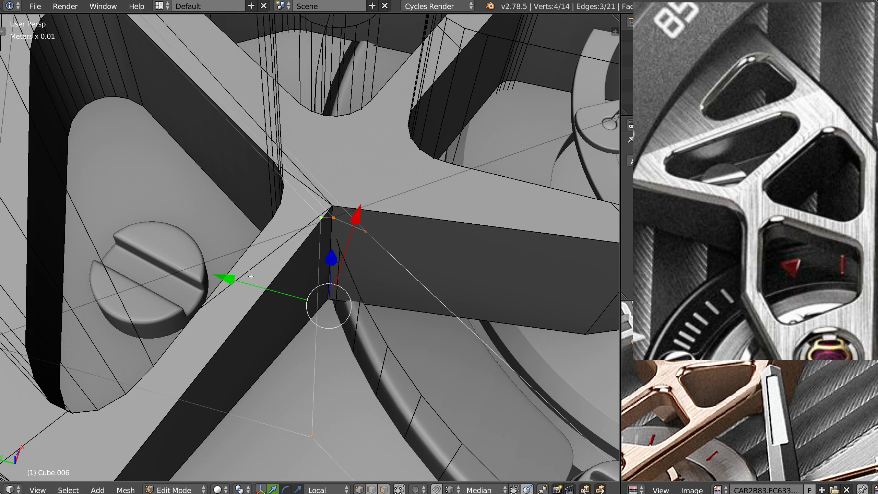
left_click_drag(360, 223, 345, 231)
key("Tab")
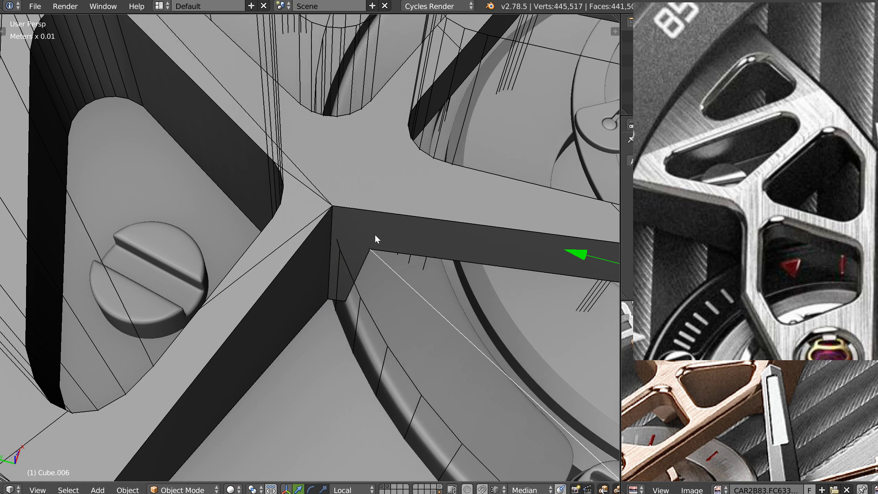
- Move the box cutter's newly cut vertical edge about 10 mm in the horizontal plane, out over the case rim
scroll(375, 234, "down", 3)
scroll(264, 125, "down", 3)
key("Tab")
right_click(441, 288)
right_click(414, 366, "shift")
key("g")
key("x")
key("x")
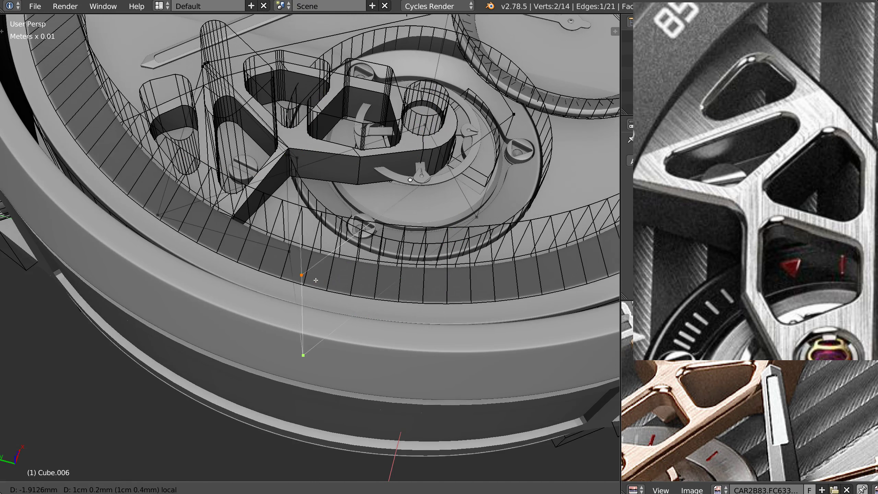
left_click(305, 278)
key("Tab")
- Move the four vertices of the box cutter's beveled end about 0.3 mm along the negative local Y axis
scroll(353, 186, "up", 8)
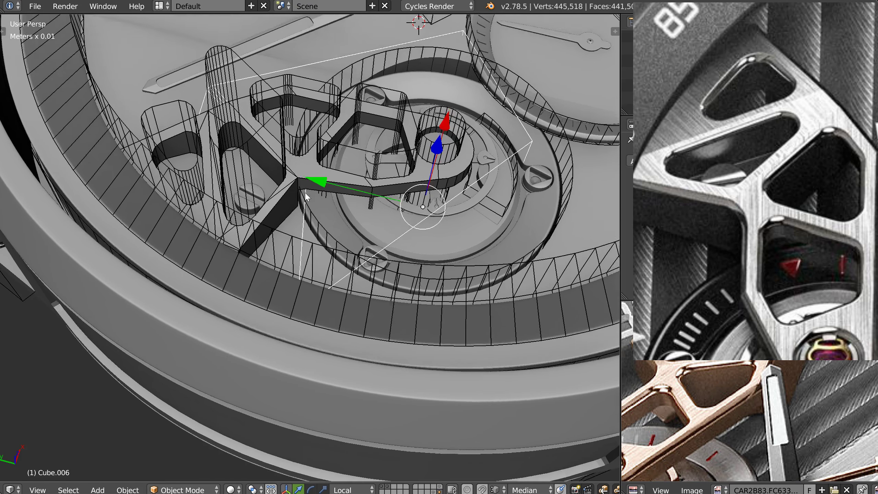
scroll(365, 146, "up", 2)
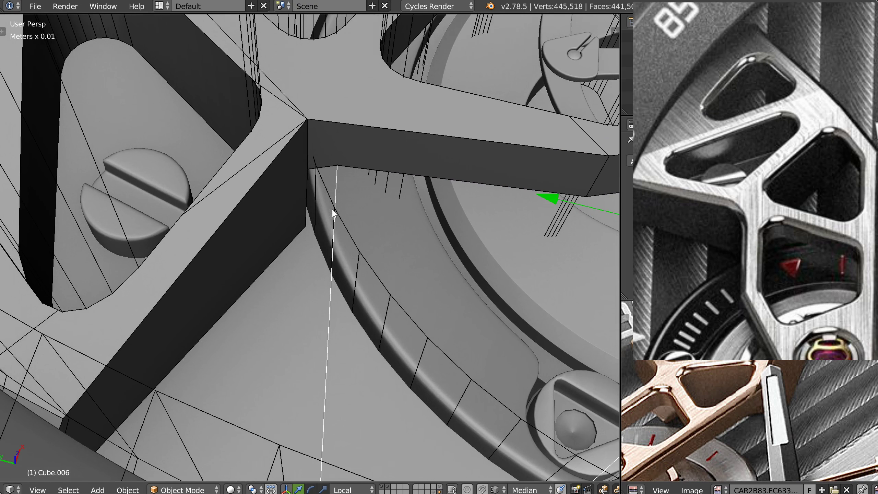
key("Tab")
right_click(338, 160, "shift")
right_click(291, 356, "shift")
key("g")
key("y")
key("y")
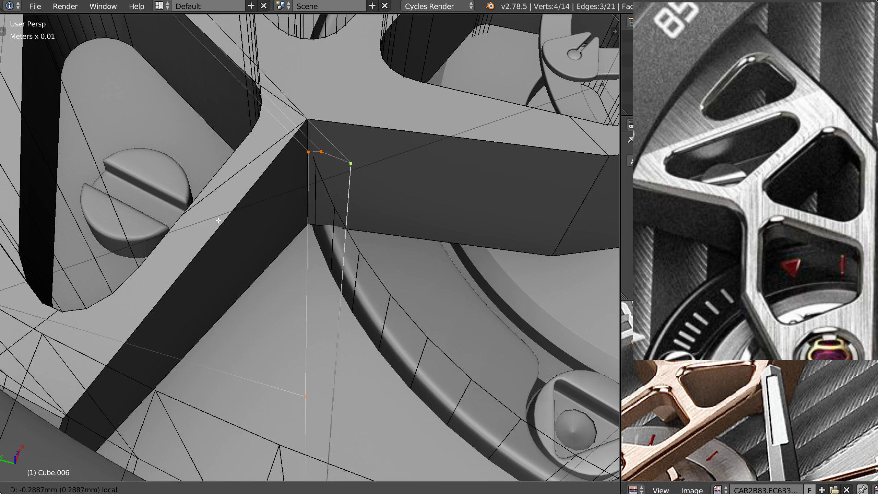
left_click_drag(219, 221, 213, 222)
middle_click_drag(326, 227, 358, 172)
right_click(352, 92)
key("Tab")
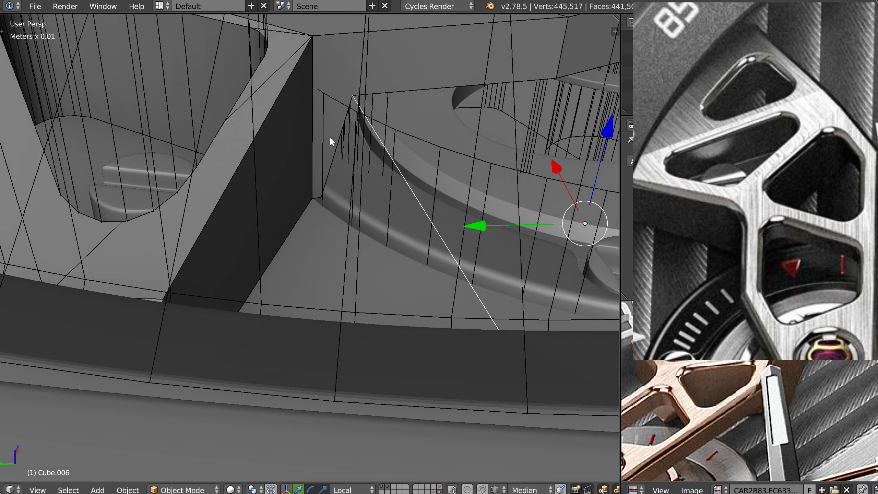
- Isolate the bridge together with the box cutter in local view
middle_click_drag(345, 147, 281, 188)
scroll(304, 147, "down", 4)
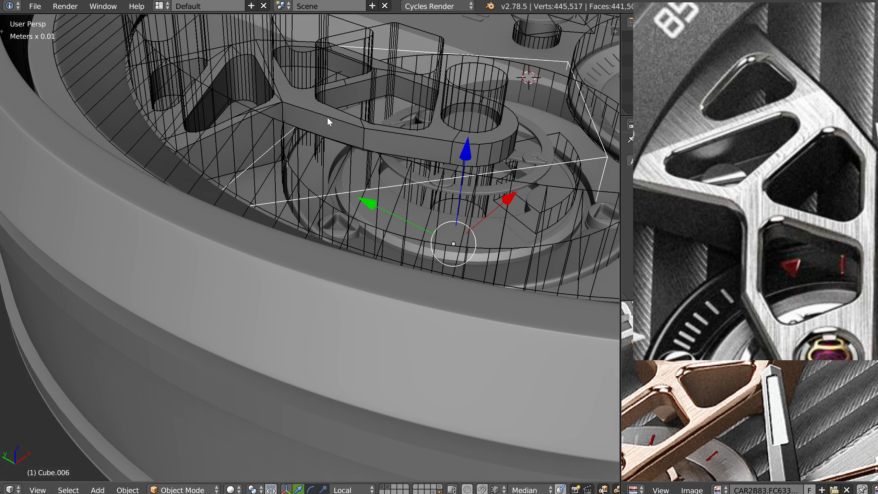
right_click(342, 124)
key("KP_Divide")
middle_click_drag(338, 121, 291, 171)
scroll(265, 216, "up", 4)
scroll(264, 195, "up", 3)
scroll(291, 170, "down", 3)
middle_click_drag(303, 207, 307, 223)
- Nudge the vertical edge at the bridge's inner corner slightly along its local X axis
key("Tab")
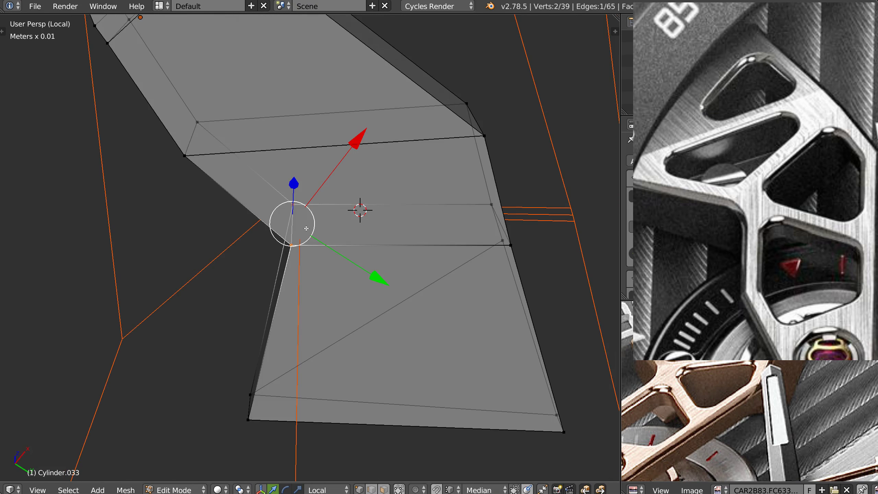
left_click_drag(351, 147, 350, 147)
key("Tab")
middle_click_drag(296, 206, 296, 198)
key("Tab")
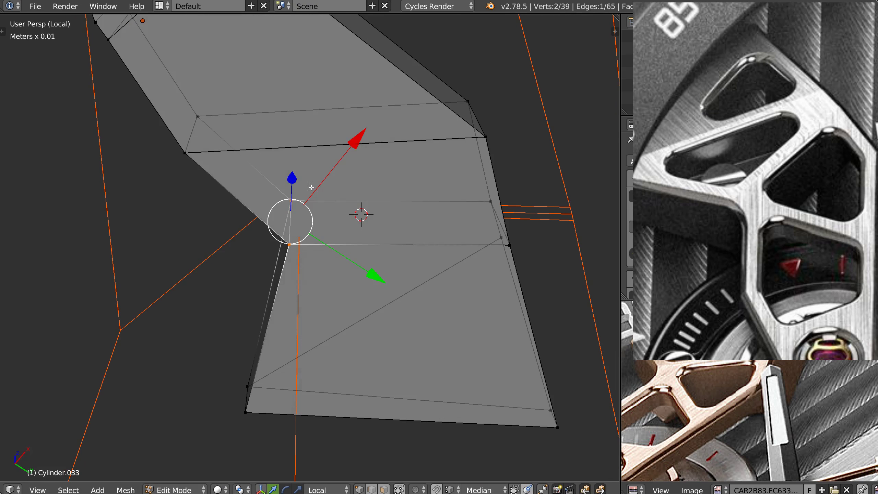
- Try to move the bridge's inner corner edge further along its local X axis
left_click_drag(355, 143, 360, 138)
key("Tab")
middle_click_drag(298, 149, 337, 217)
key("Tab")
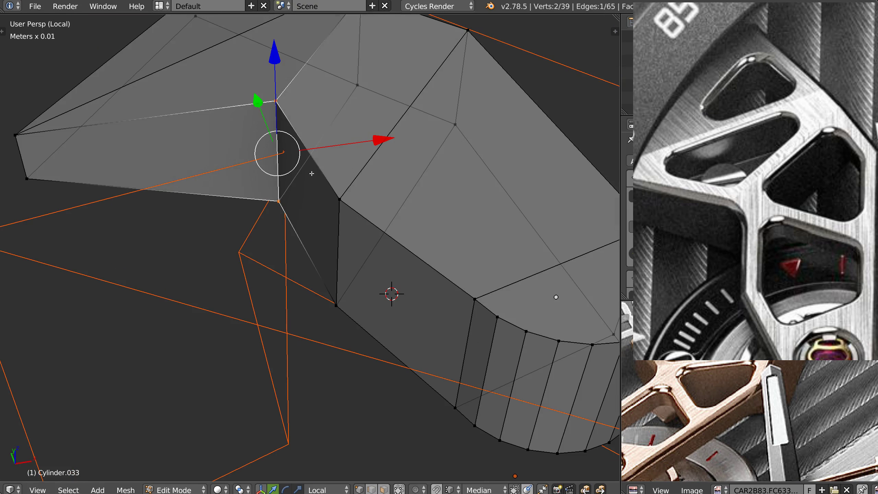
key("ctrl+z")
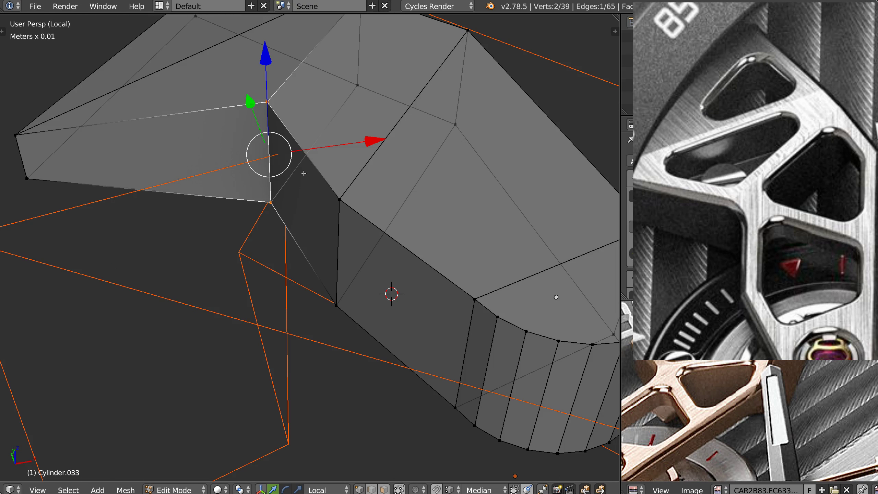
- Move the box cutter's beveled-end vertices about 0.39 mm in the horizontal plane at the bridge's inner corner
key("Tab")
right_click(126, 193)
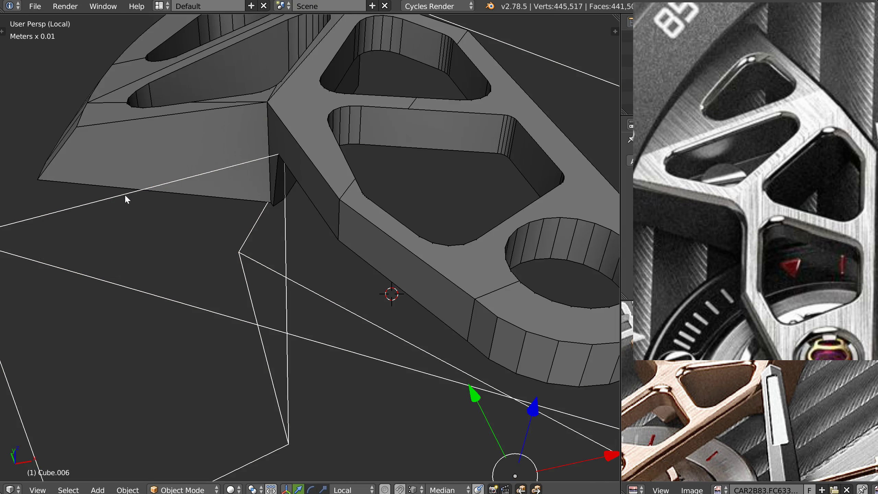
key("Tab")
mouse_move(282, 171)
middle_mouse_down()
mouse_move(337, 169)
mouse_move(284, 212)
middle_mouse_up()
mouse_move(284, 213)
left_mouse_down("ctrl")
mouse_move(225, 270)
mouse_move(283, 288)
mouse_move(304, 328)
left_mouse_up("ctrl")
mouse_move(325, 144)
middle_mouse_down()
mouse_move(320, 163)
mouse_move(325, 148)
middle_mouse_up()
left_click_drag(269, 152, 260, 164, "shift")
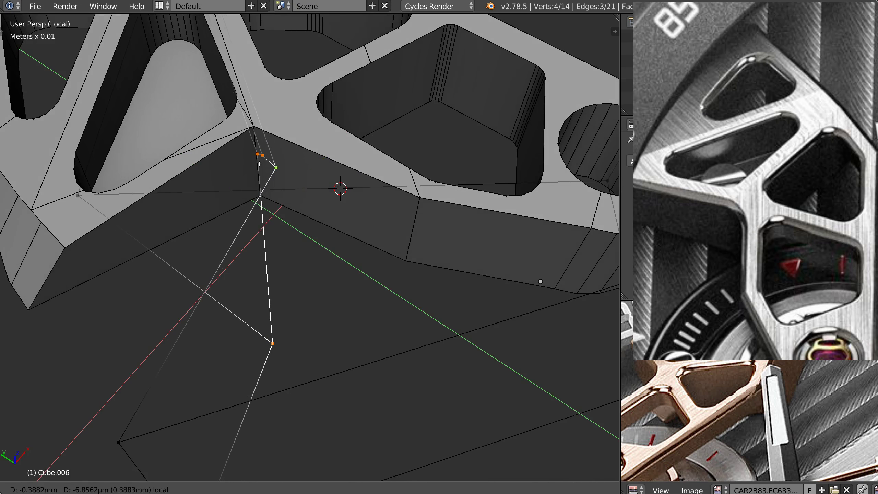
left_click(260, 164)
- Fine-tune the horizontal position of the box cutter's beveled-end vertices and finish editing its mesh
middle_click_drag(260, 164, 266, 139)
key("g")
key("shift+z")
key("shift+z")
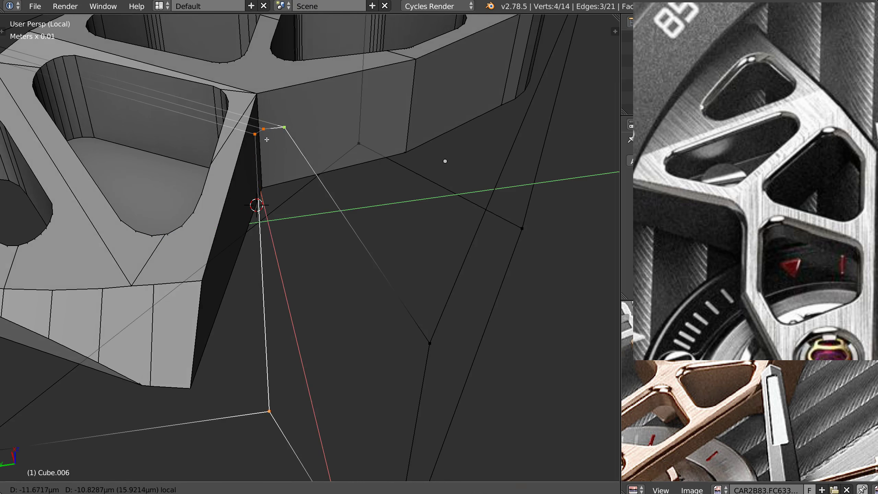
left_click(272, 141)
middle_click_drag(288, 196, 292, 218)
key("Tab")
left_click(281, 122)
- Nudge the box cutter's beveled-end vertices slightly along the local X axis
middle_click_drag(281, 122, 273, 156)
key("Tab")
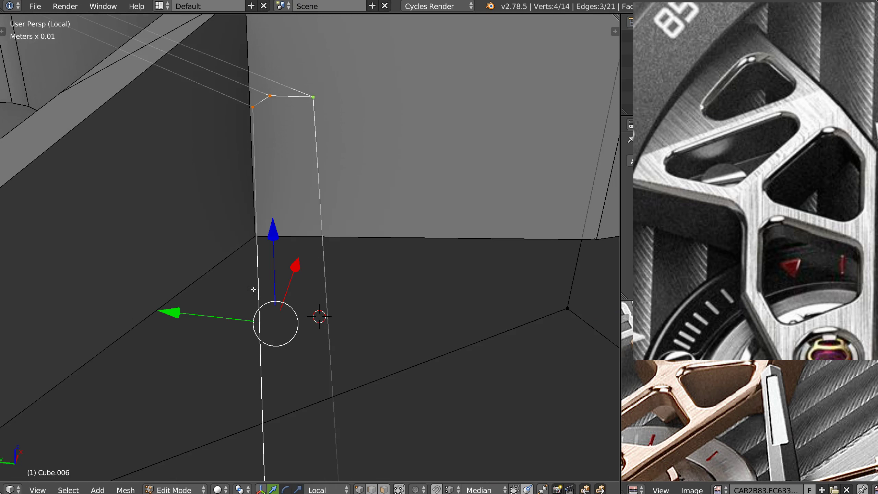
left_click_drag(290, 262, 289, 264)
key("Tab")
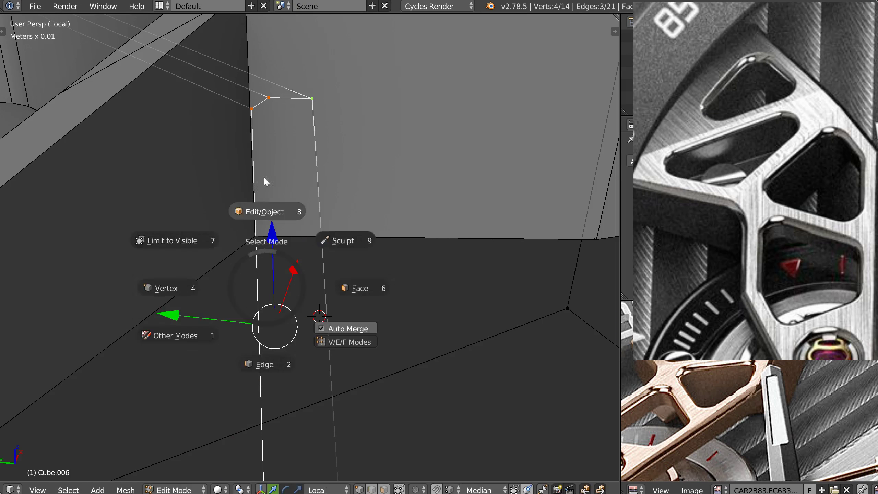
left_click(265, 180)
- Examine the bridge's curved outer end and underside step from several angles against the sketch
scroll(306, 186, "down", 4)
middle_click_drag(306, 187, 377, 164)
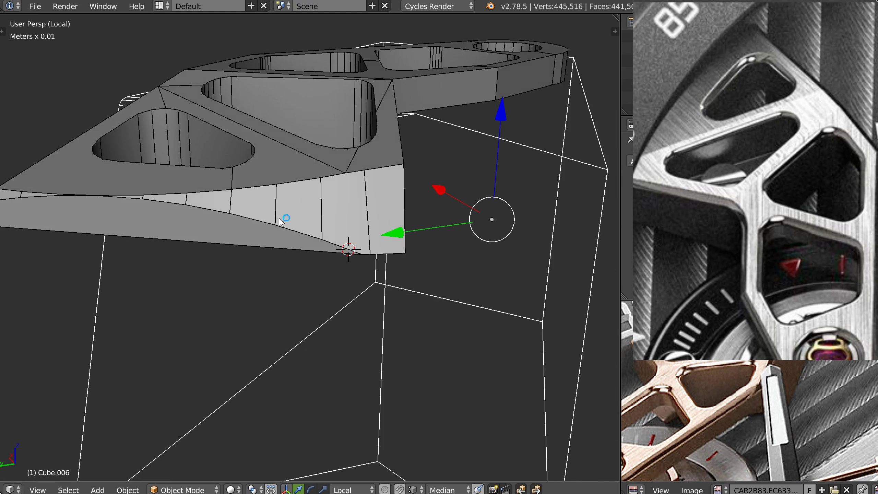
middle_click_drag(263, 227, 279, 229)
middle_click_drag(186, 240, 249, 249)
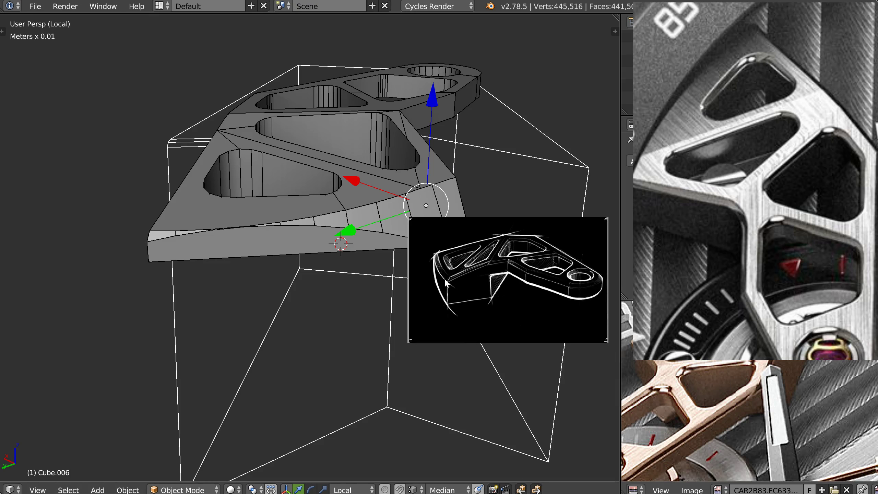
mouse_move(302, 203)
middle_mouse_down()
mouse_move(300, 219)
mouse_move(267, 225)
middle_mouse_up()
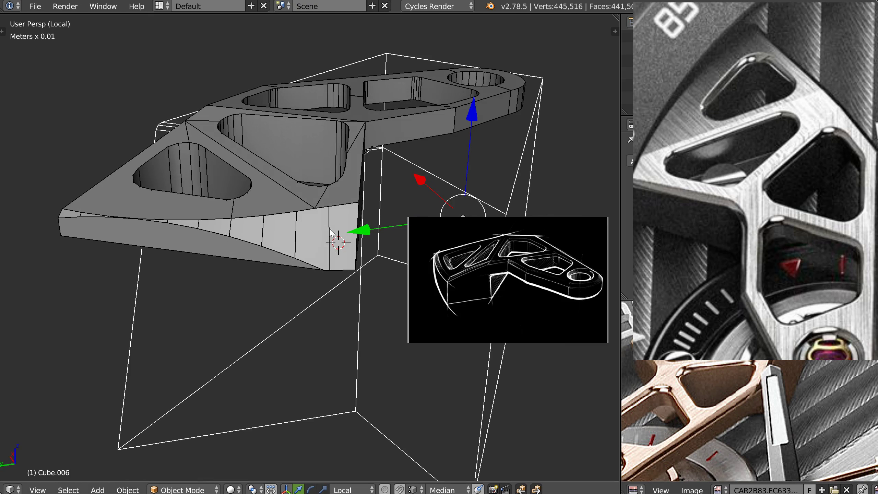
mouse_move(299, 229)
middle_mouse_down()
mouse_move(245, 214)
mouse_move(249, 174)
mouse_move(290, 250)
middle_mouse_up()
key("KP_Divide")
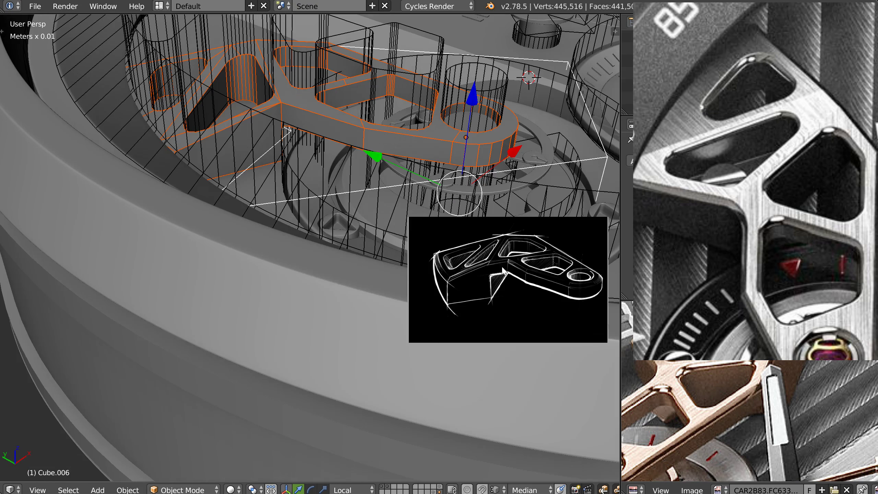
- Isolate the bridge and the ring-shaped cutter around its outer end in local view
mouse_move(226, 288)
middle_mouse_down()
mouse_move(232, 162)
mouse_move(311, 211)
mouse_move(180, 138)
mouse_move(313, 176)
mouse_move(356, 216)
mouse_move(337, 153)
mouse_move(372, 182)
mouse_move(421, 200)
middle_mouse_up()
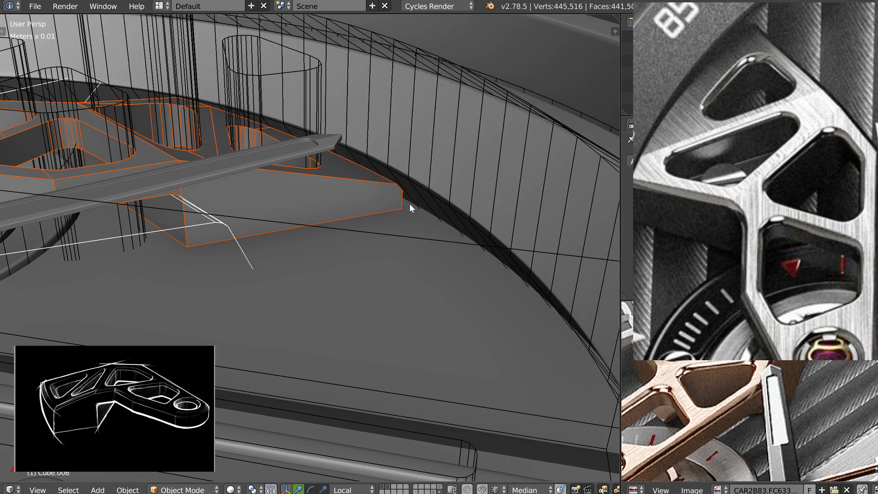
right_click(414, 192)
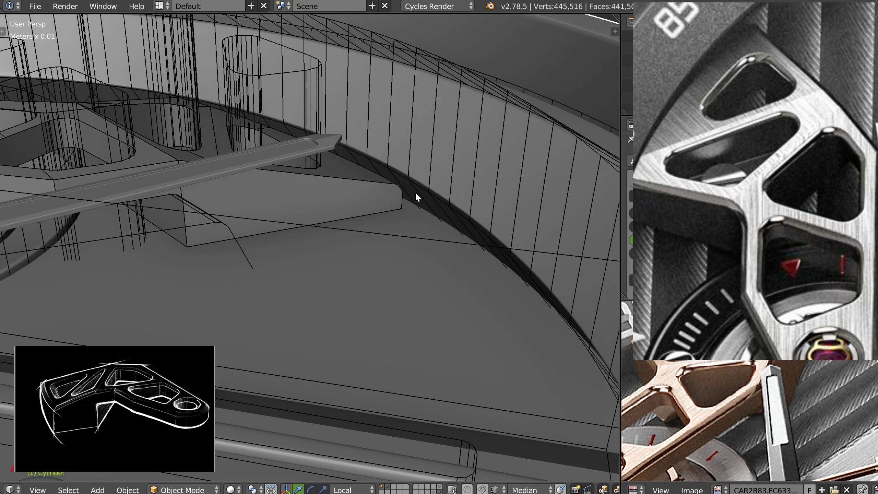
right_click(414, 193)
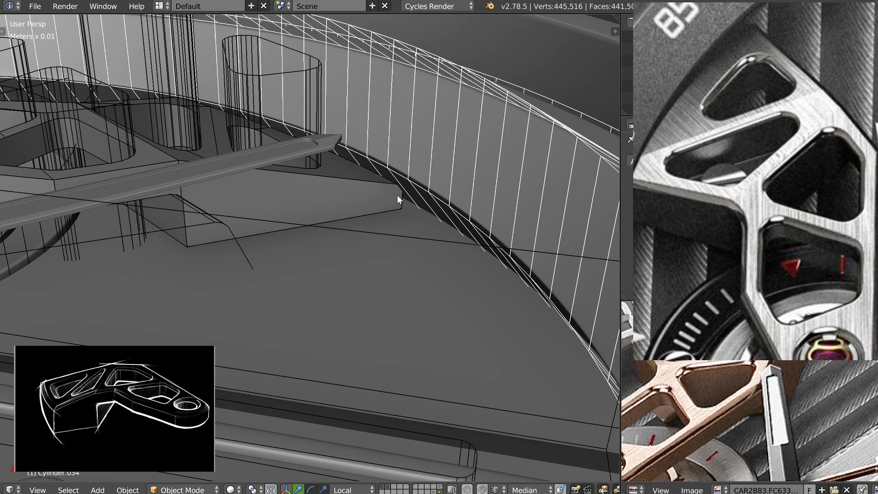
right_click(359, 189, "shift")
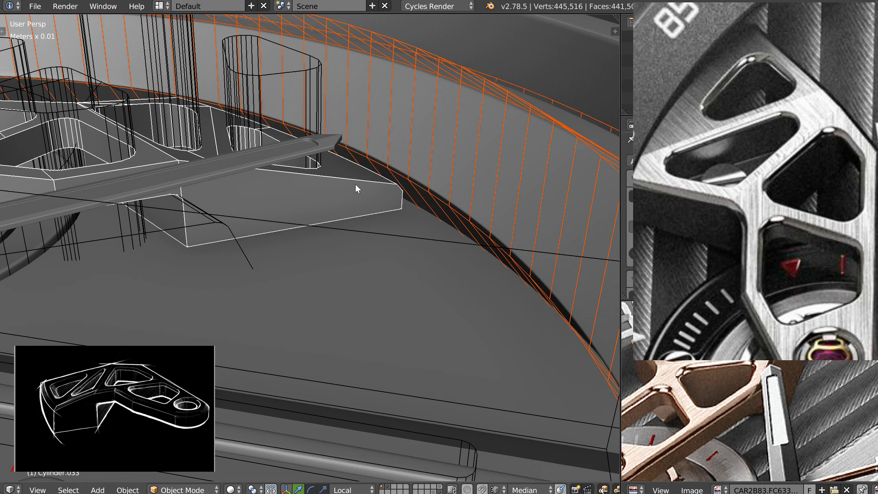
key("KP_Divide")
middle_click_drag(374, 169, 408, 208)
scroll(413, 209, "up", 4)
- Switch to face selection and select the face loop through the bridge's outer end
key("Tab")
left_click(463, 253)
right_click(443, 227, "alt")
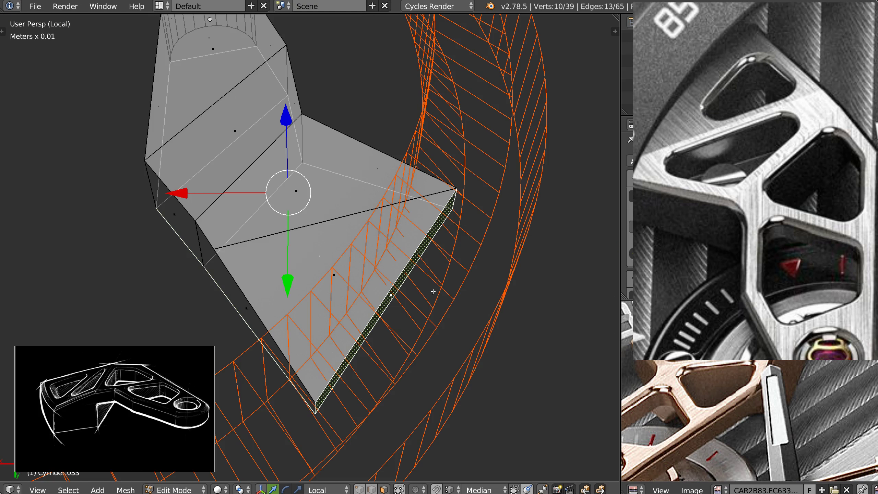
key("Tab")
- Try insetting the ring cutter's inner wall face loop with zero thickness and a negative depth
right_click(449, 259)
key("Tab")
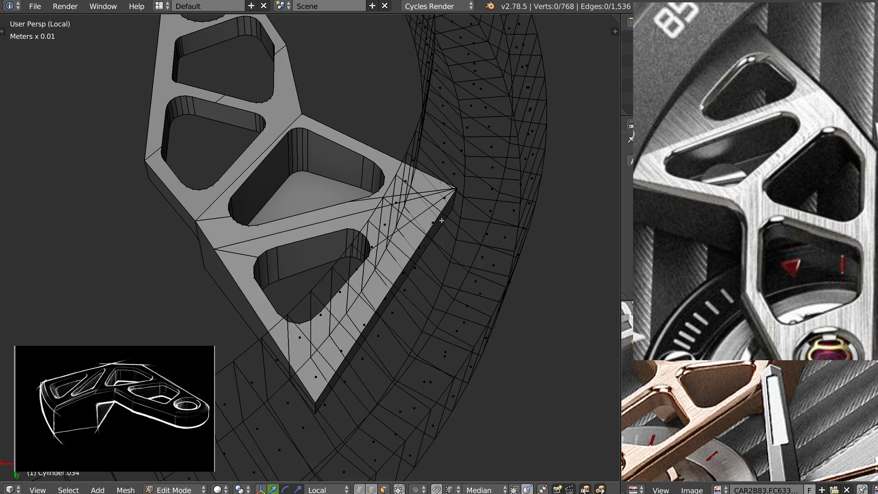
right_click(454, 224, "alt")
key("i")
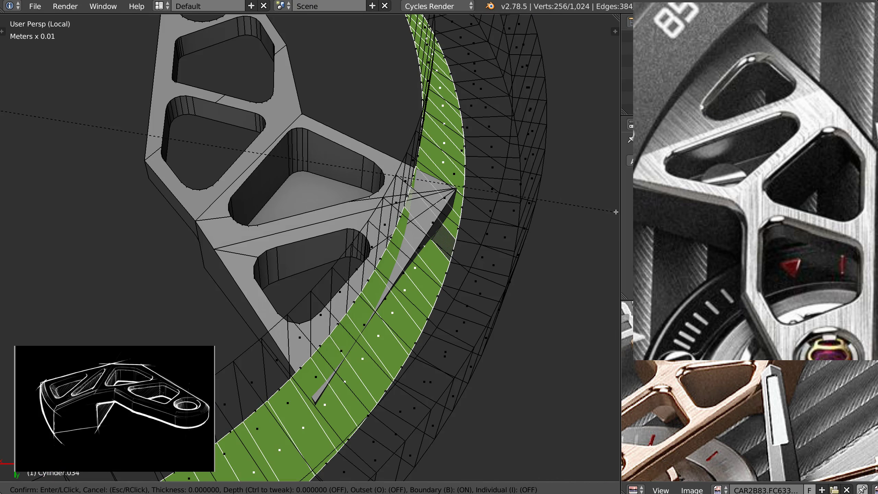
key("ctrl")
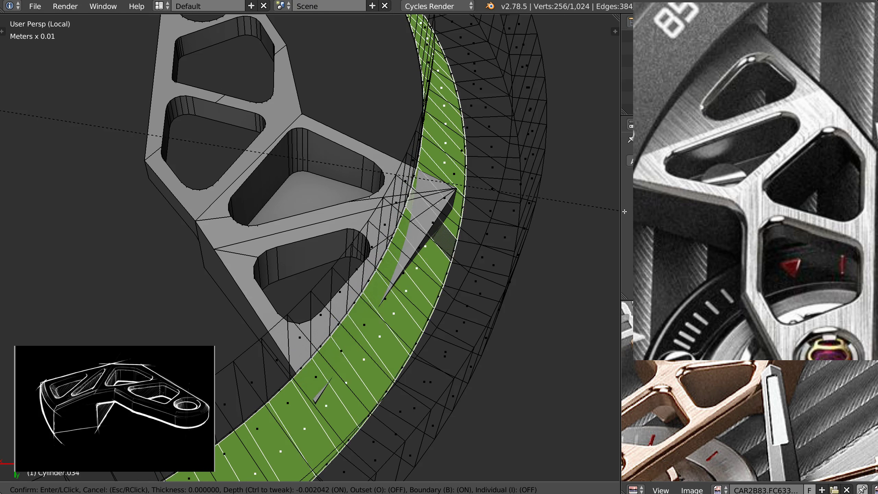
left_click(625, 212)
right_click_drag(417, 275, 417, 150)
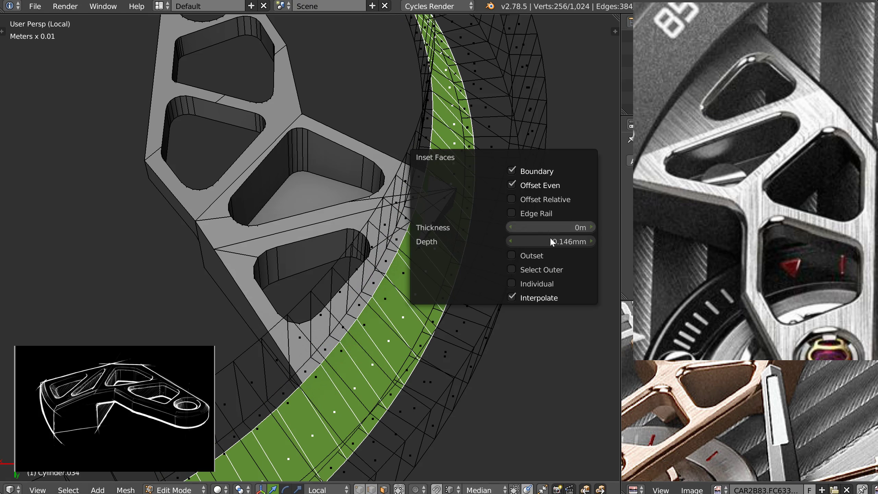
left_click_drag(556, 241, 821, 239)
mouse_move(337, 289)
middle_mouse_down()
mouse_move(332, 241)
mouse_move(335, 281)
middle_mouse_up()
key("ctrl+z")
key("a")
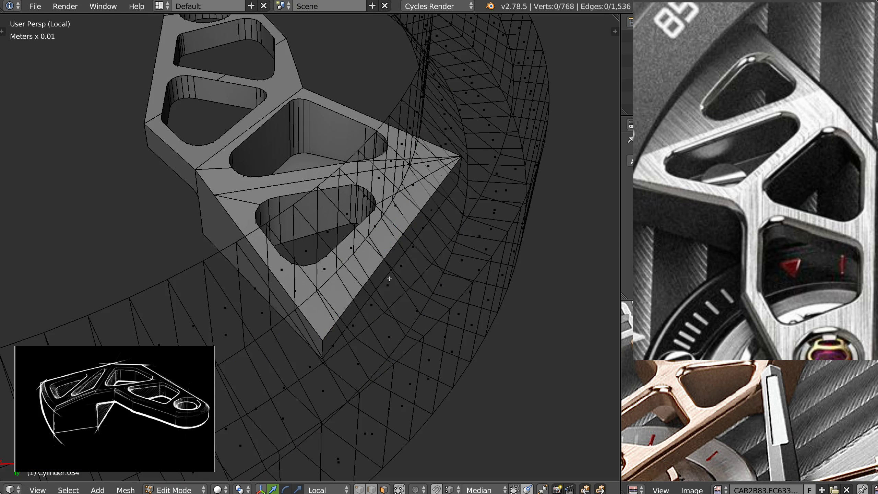
- Create a custom transform orientation from the bridge's outer end face and move that face outward along its normal
key("Tab")
right_click(333, 299)
key("Tab")
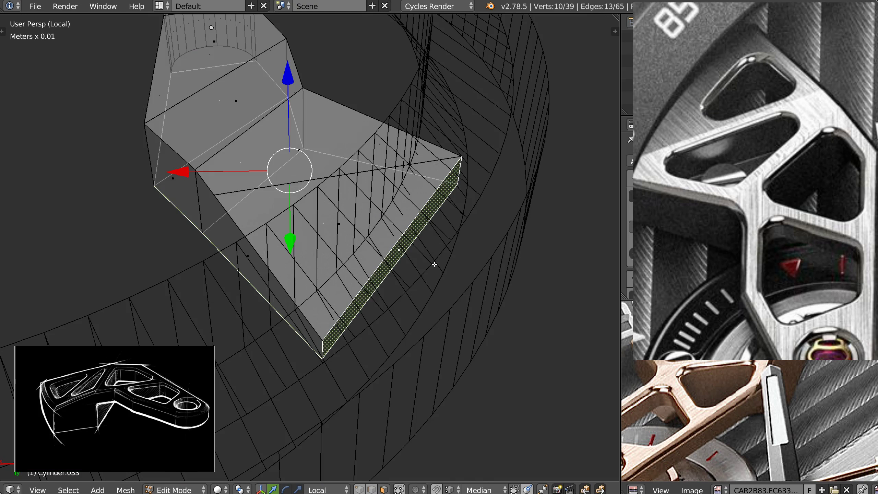
right_click(402, 251)
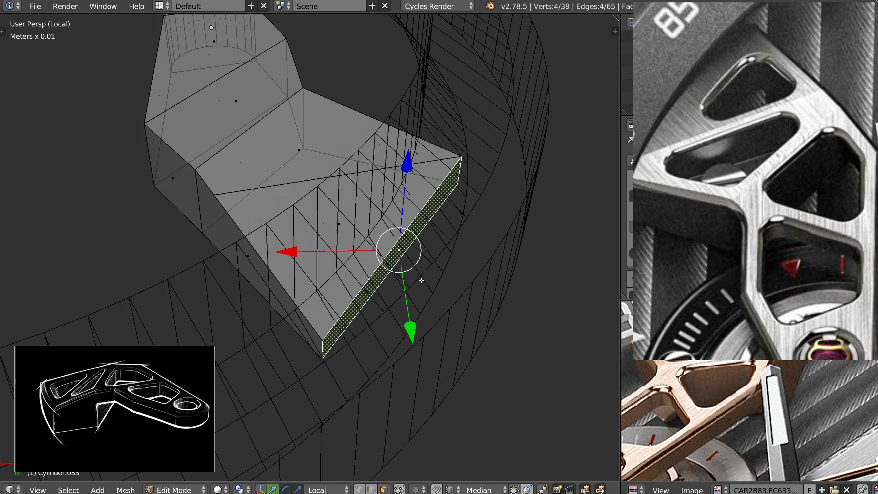
key("ctrl+alt+space")
left_click_drag(497, 289, 526, 301)
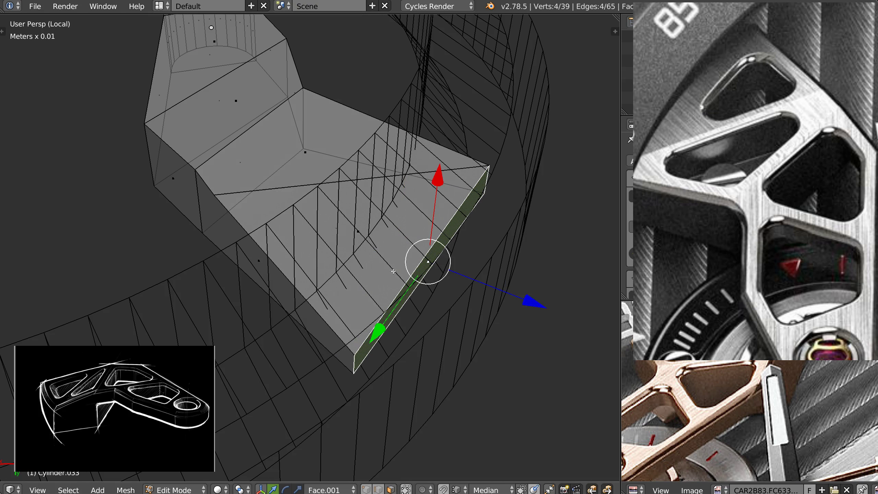
- Shift the vertical corner edge at the end face's near side along the face direction
right_click(355, 360)
left_click(291, 450)
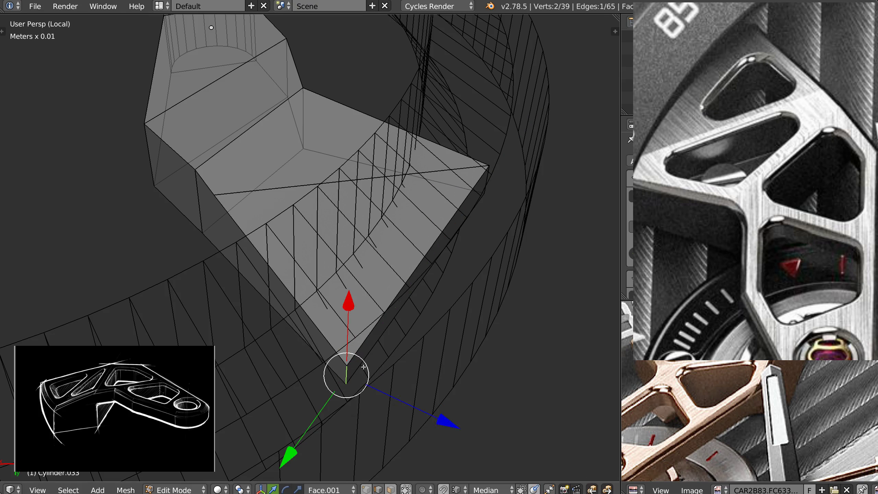
key("Tab")
- Scale the ring cutter down to about 0.996 with its Z size locked
middle_click_drag(427, 231, 458, 209)
right_click(439, 211)
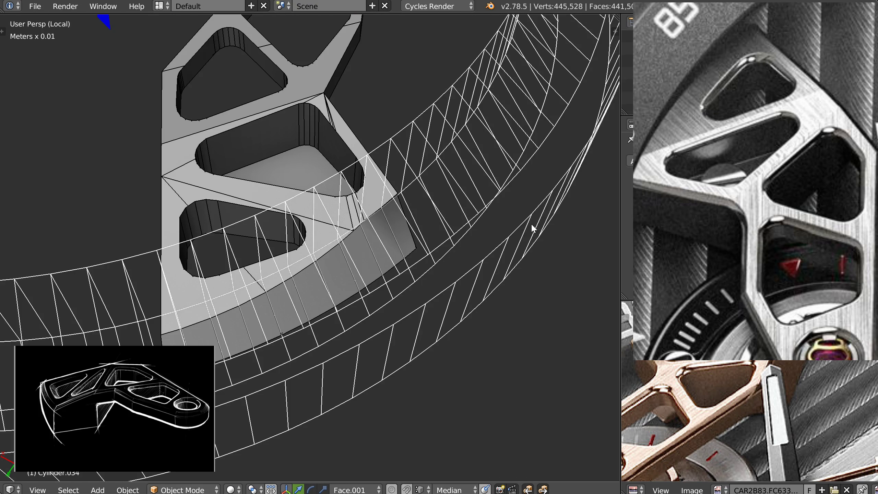
key("s")
key("shift+z")
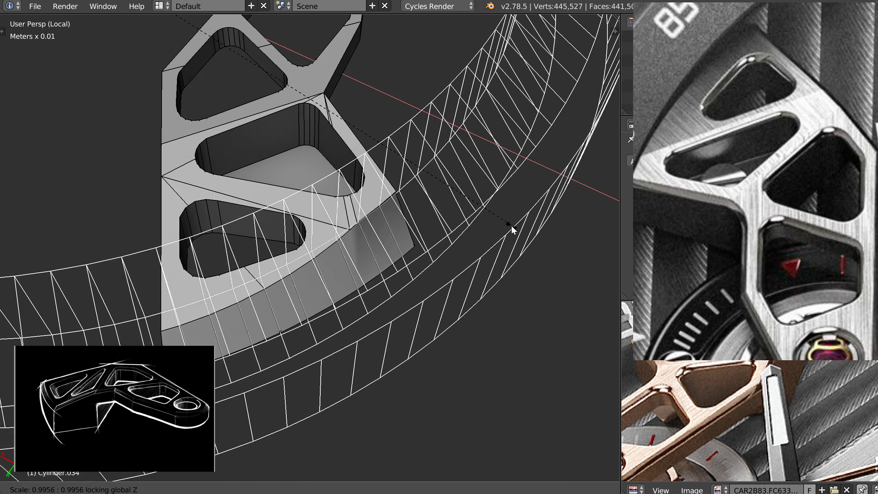
left_click(508, 227)
- Add an edge loop around the ring cutter's inner wall and slide it along the wall by about 0.33
key("Tab")
middle_click_drag(470, 230, 460, 183)
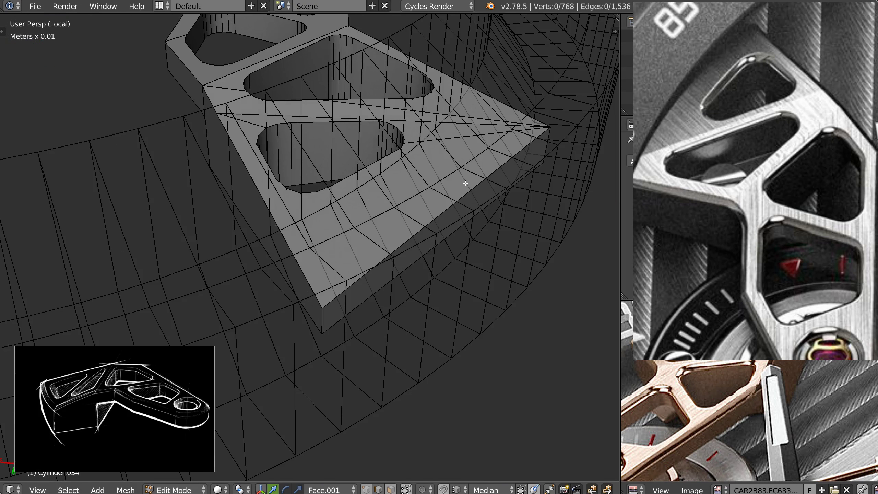
key("ctrl+r")
left_click(453, 177)
middle_click_drag(454, 177, 474, 99)
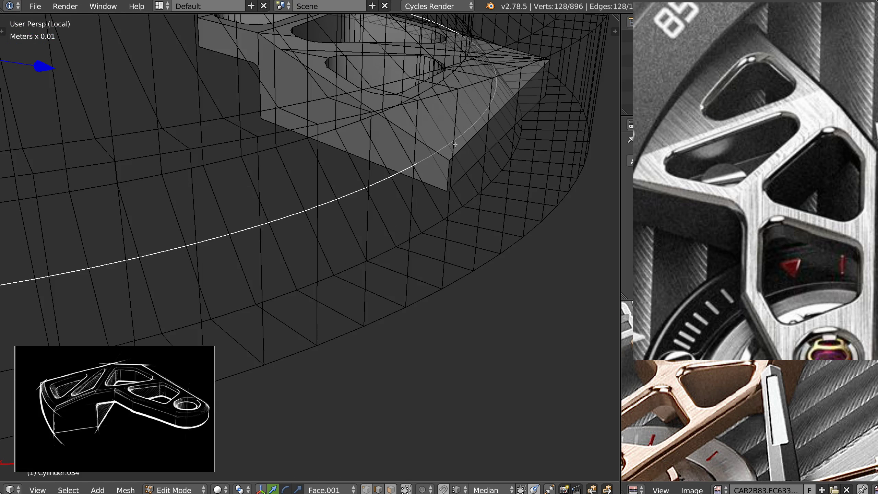
key("g")
key("g")
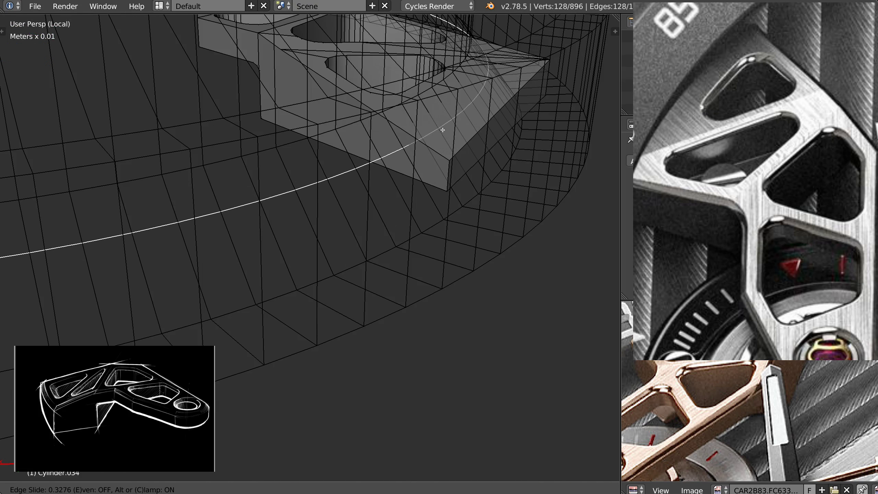
left_click(442, 130)
- Scale the cutter's lower inner edge loop inward to about 0.94 and fine-tune its radius in top view
middle_click_drag(443, 129, 492, 183)
right_click(448, 207, "alt")
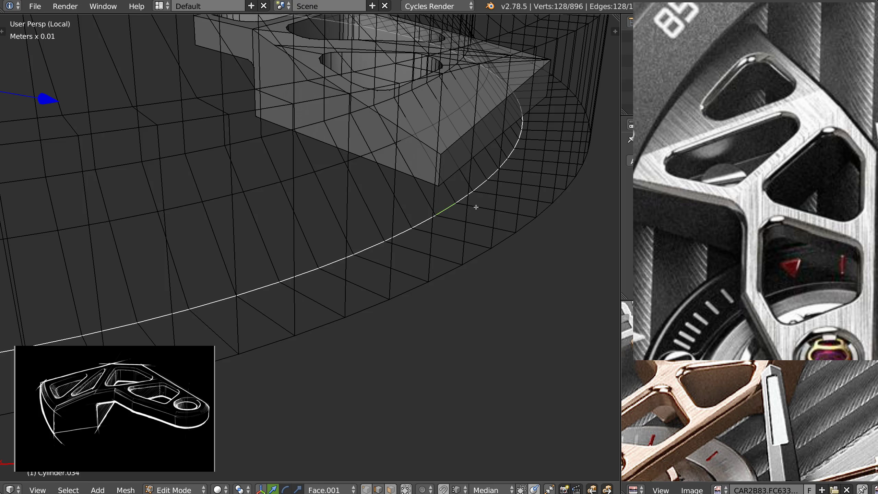
key("s")
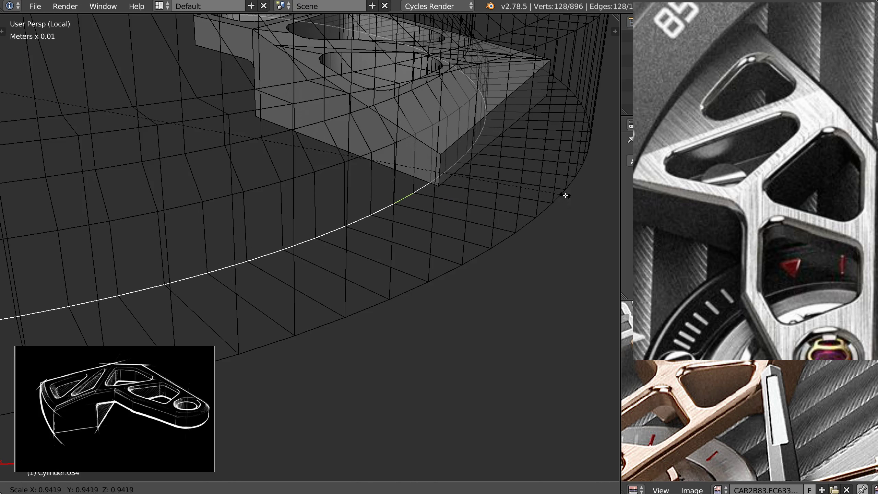
left_click(567, 196)
key("KP_7")
middle_click_drag(567, 176, 385, 219, "shift")
scroll(385, 220, "up", 1)
key("s")
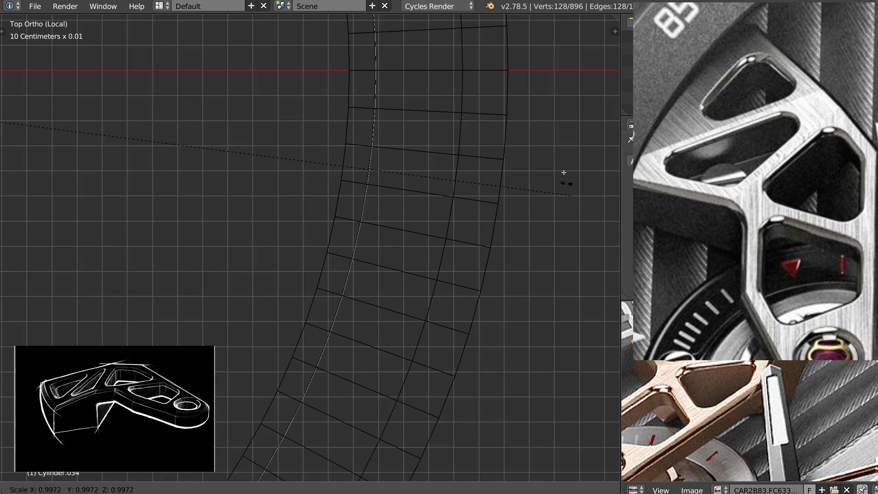
left_click(573, 166)
- Examine the shape the cutter gives the bridge's outer end from above and from the side
middle_click_drag(573, 165, 264, 233)
scroll(404, 178, "down", 3)
key("Tab")
middle_click_drag(369, 288, 371, 239, "shift")
scroll(367, 237, "up", 2)
middle_click_drag(264, 208, 299, 211)
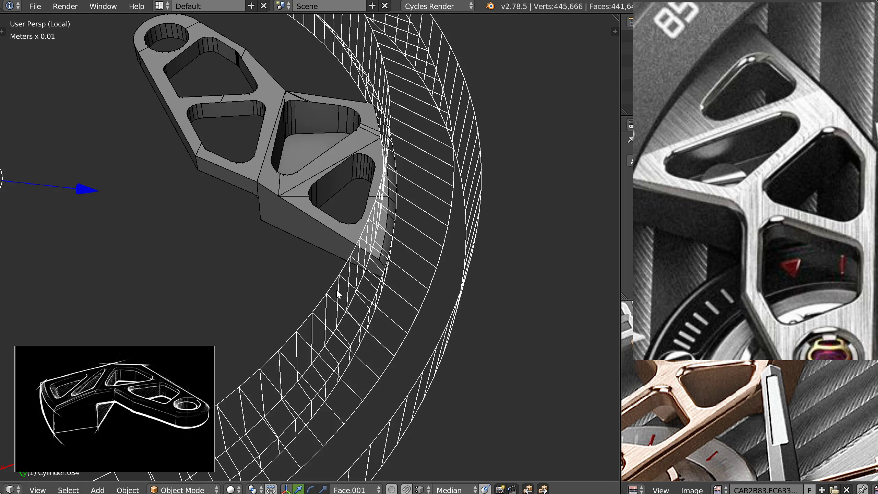
middle_click_drag(389, 239, 367, 218)
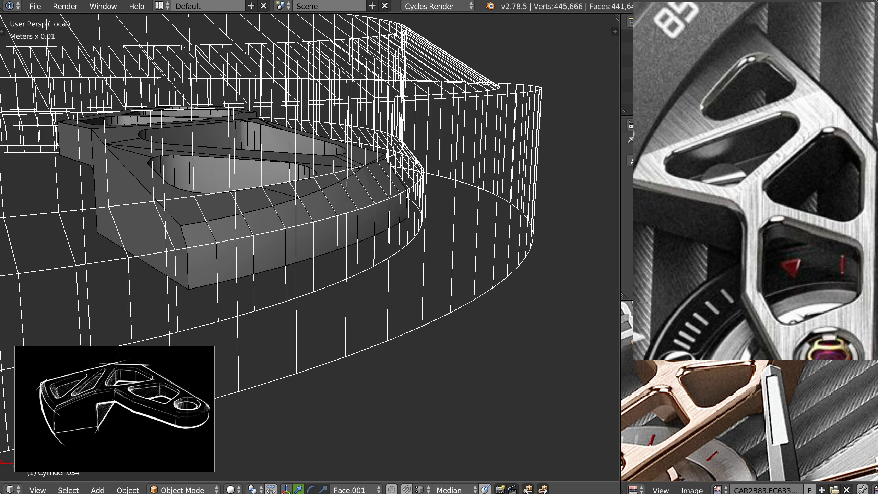
- Raise the cutter's upper inner edge loop at the bridge's sloped end by about 0.2 mm along Z
key("Tab")
left_click(410, 238)
right_click(331, 173, "alt")
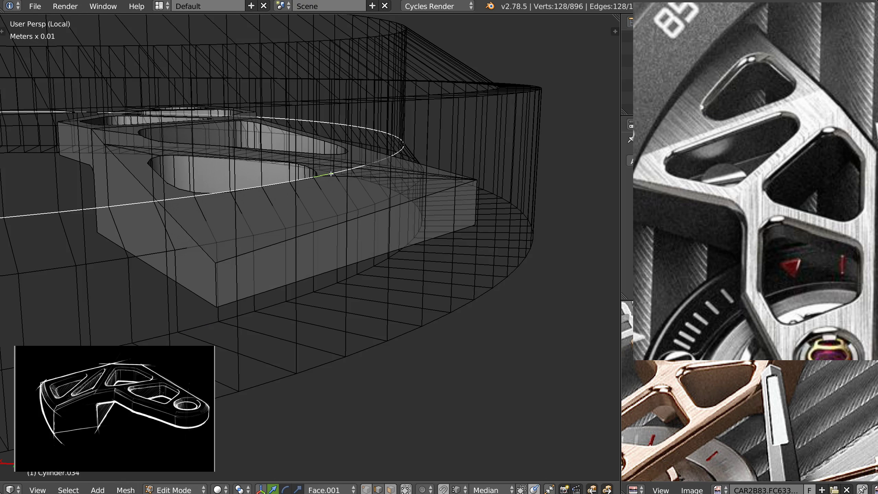
middle_click_drag(203, 82, 316, 119)
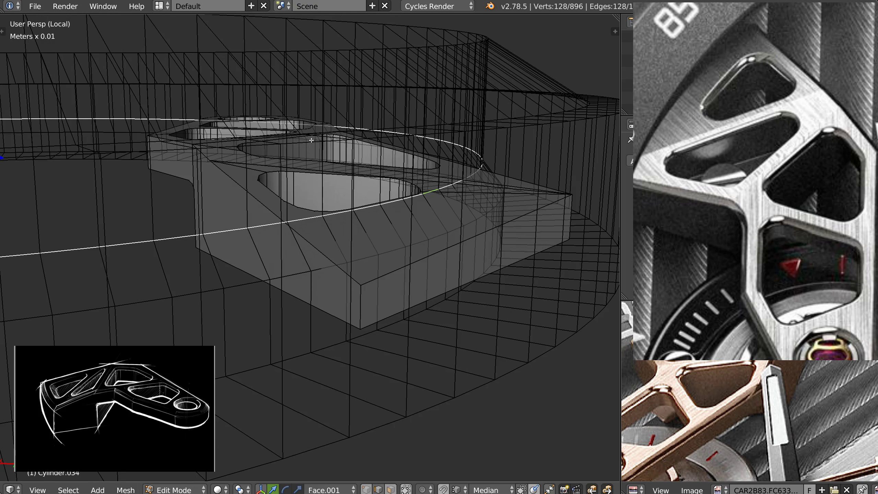
key("g")
key("z")
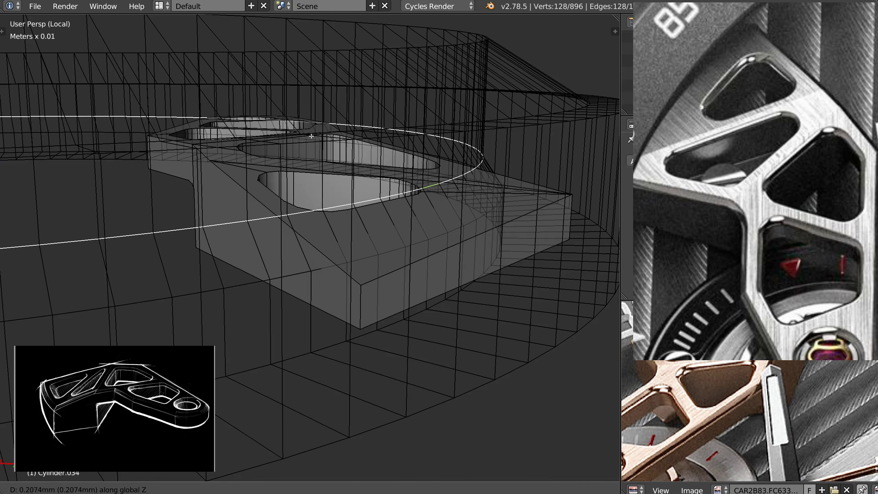
left_click(311, 136)
key("Tab")
left_click(332, 104)
middle_click_drag(410, 173, 382, 202)
- Raise the cutter's upper slope edge loop slightly further and check the bridge's end
key("Tab")
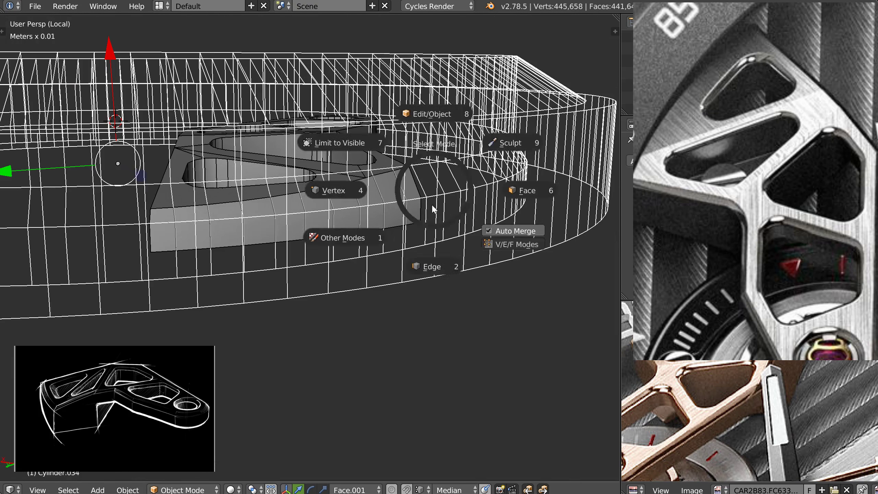
left_click(431, 210)
right_click(416, 198, "alt")
left_click_drag(114, 46, 115, 35)
key("Tab")
left_click(266, 102)
middle_click_drag(329, 168, 335, 160)
- Lower the cutter's upper slope edge loop slightly and check the bridge's end from above
key("Tab")
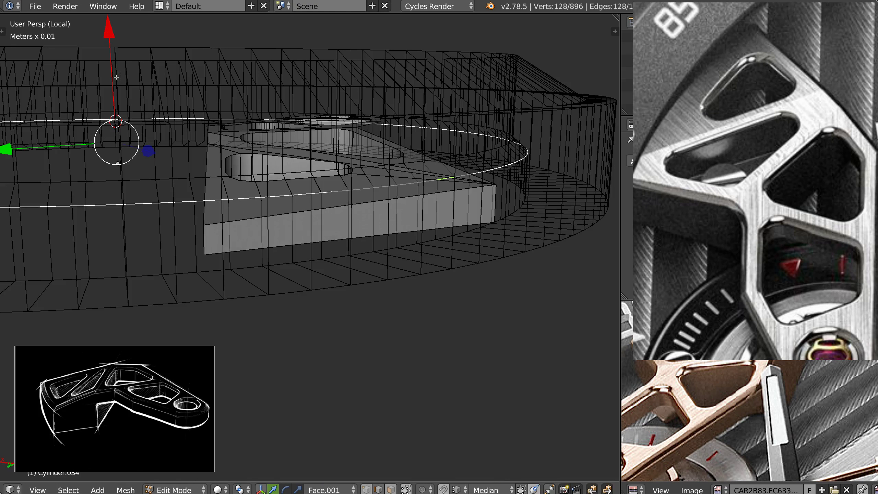
left_click_drag(107, 30, 108, 38)
left_click(108, 37)
key("Tab")
left_click(242, 94)
middle_click_drag(242, 95, 314, 270)
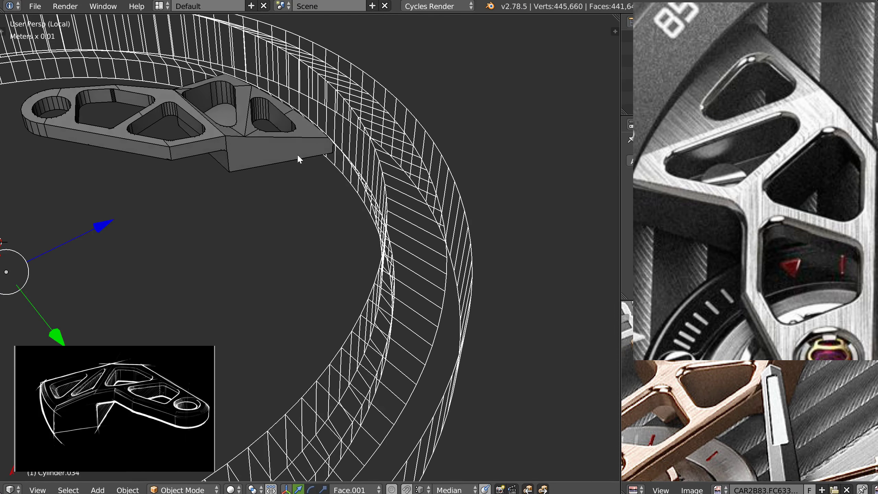
- Leave local view and examine the bridge inside the watch case, comparing its outer end with the reference photo
key("KP_Divide")
middle_click_drag(295, 198, 424, 307)
right_click(228, 211)
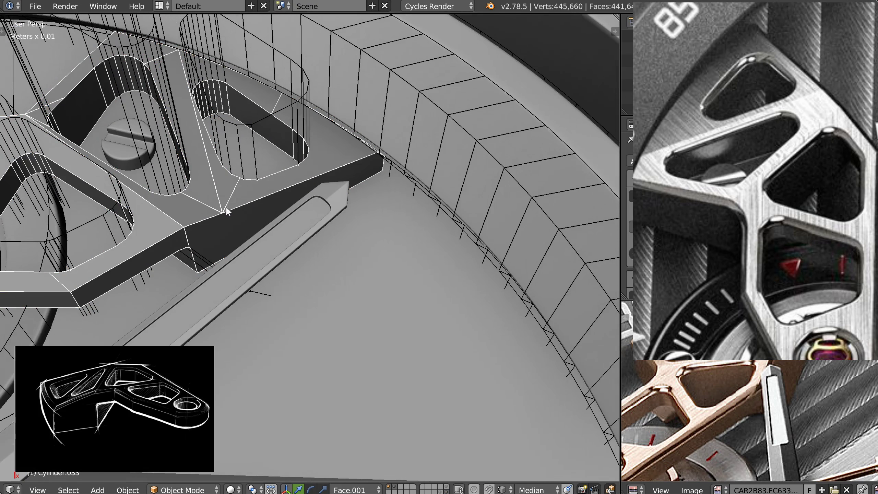
key("KP_Decimal")
middle_click_drag(227, 207, 207, 282)
scroll(267, 200, "up", 1)
scroll(267, 202, "up", 2)
middle_click_drag(242, 171, 246, 190)
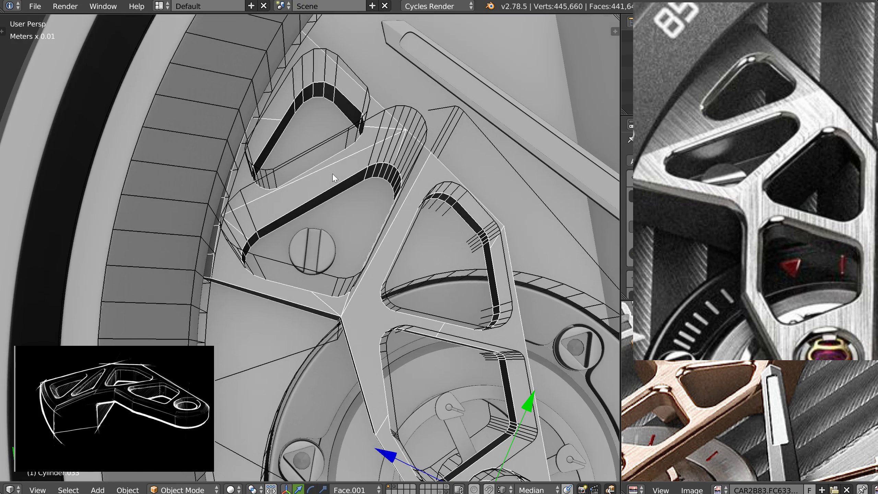
middle_click_drag(303, 223, 239, 237)
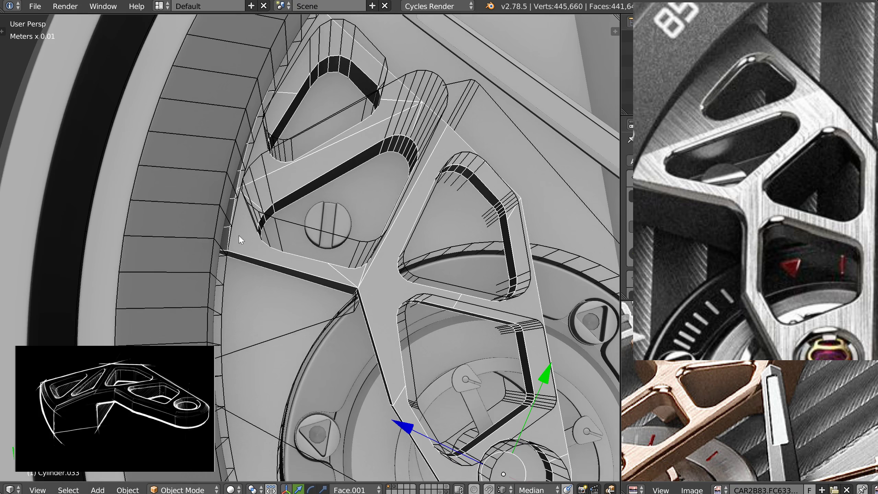
- Scale the ring cutter's two inner wall edge loops slightly outward with Z locked
right_click(223, 287)
key("Tab")
middle_click_drag(226, 306, 248, 239)
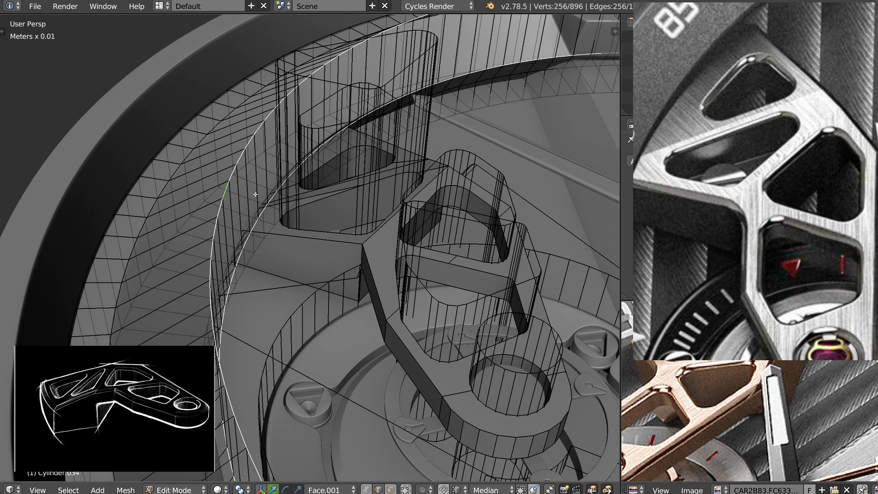
key("s")
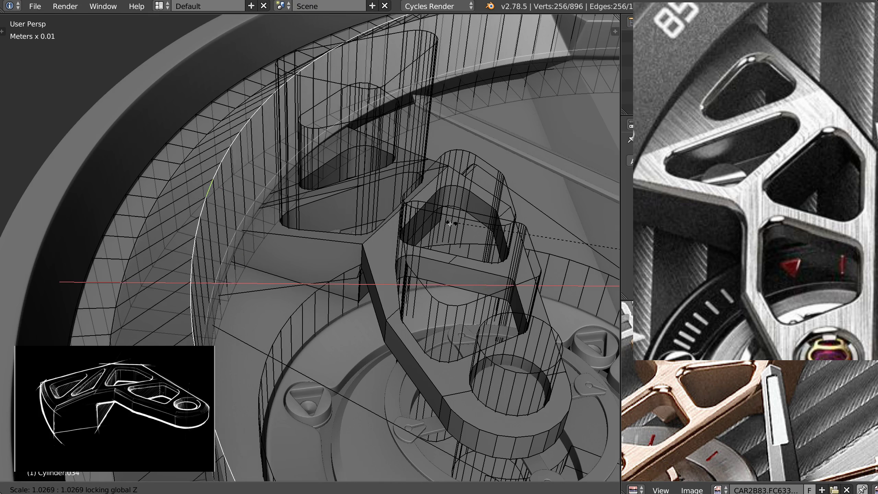
left_click(457, 223)
mouse_move(379, 221)
middle_mouse_down()
mouse_move(386, 225)
mouse_move(350, 258)
middle_mouse_up()
key("s")
key("shift+z")
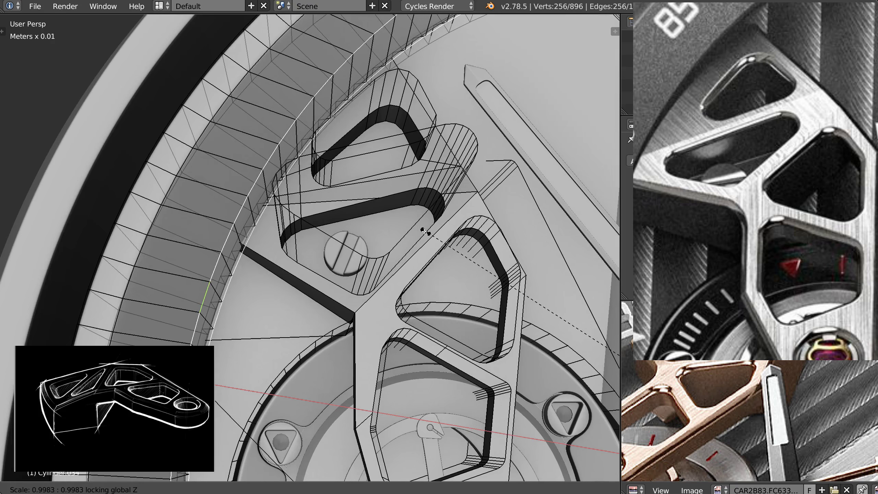
left_click(463, 222)
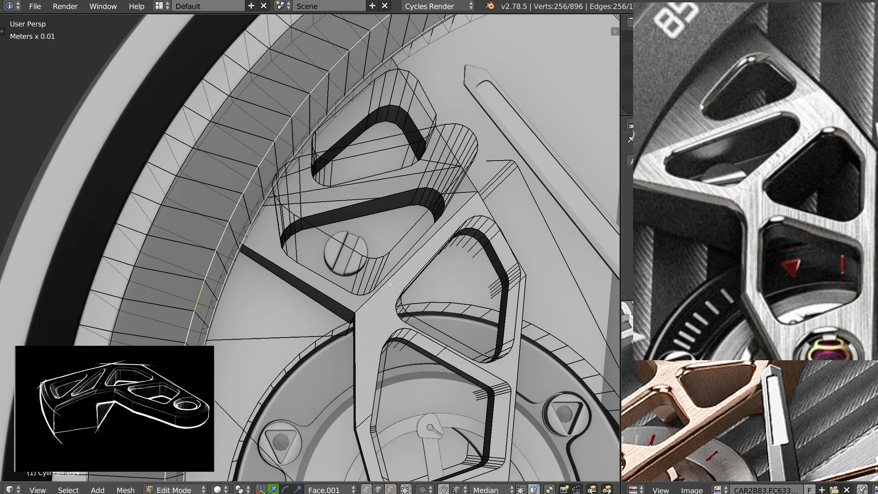
- Select the edge loop below the cutter's slope and move it slightly up along Z
key("KP_7")
middle_click_drag(419, 266, 382, 218)
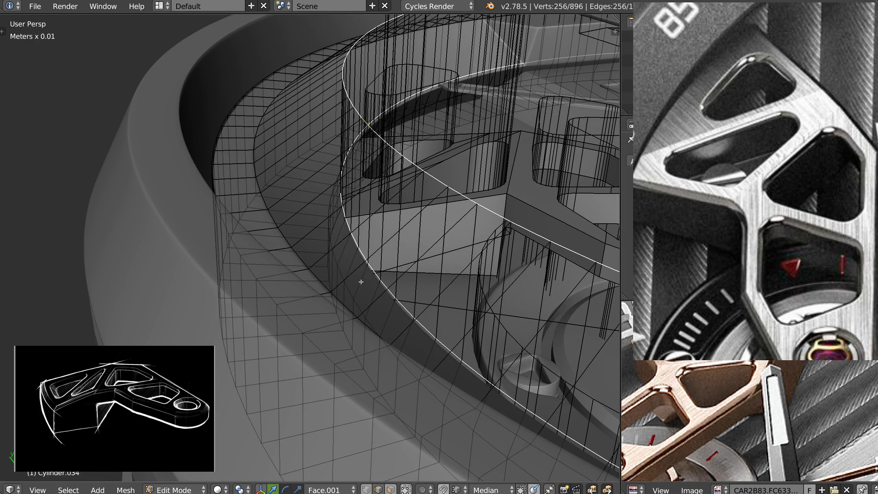
right_click(351, 289, "alt")
key("f")
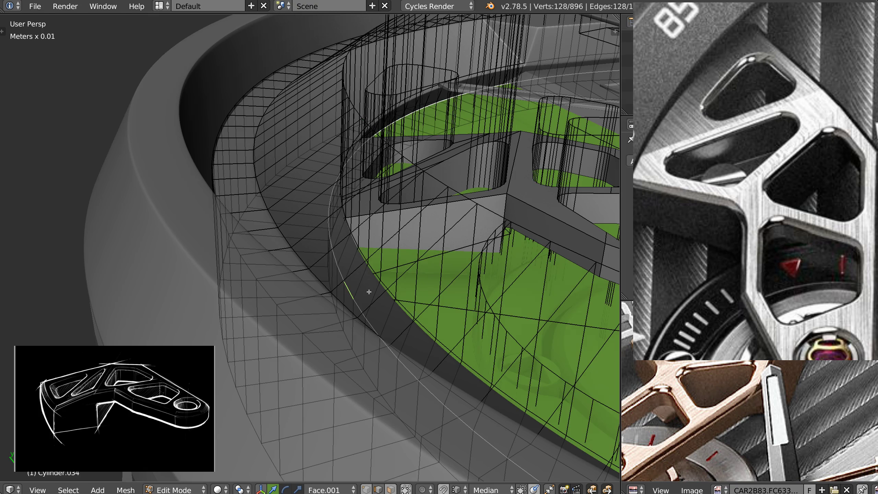
key("ctrl+z")
key("g")
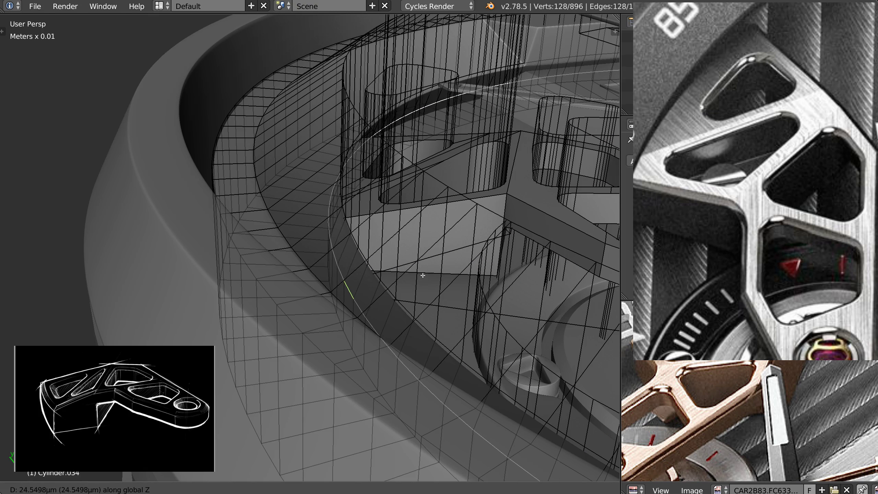
left_click(426, 256)
key("Tab")
left_click(404, 189)
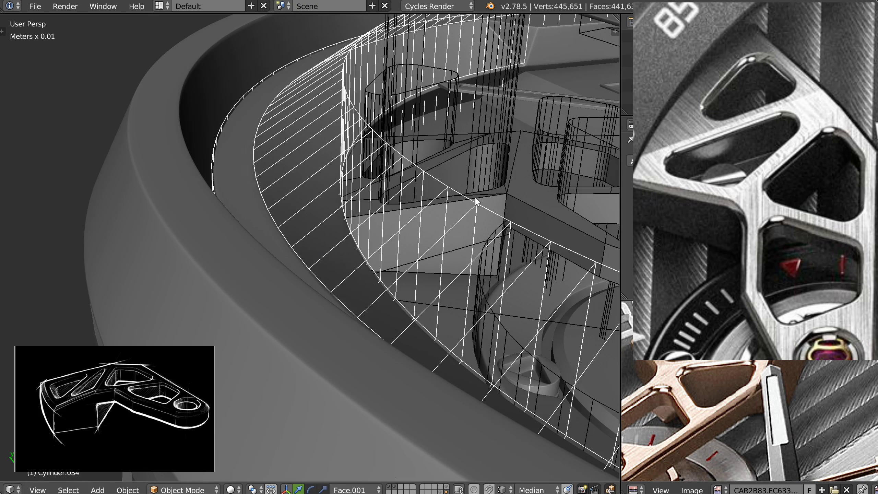
- Isolate the bridge and the ring cutter in local view and examine the sloped outer end against the references
right_click(505, 199, "shift")
key("KP_Divide")
middle_click_drag(276, 229, 306, 284)
scroll(306, 285, "up", 5)
middle_click_drag(375, 259, 433, 211)
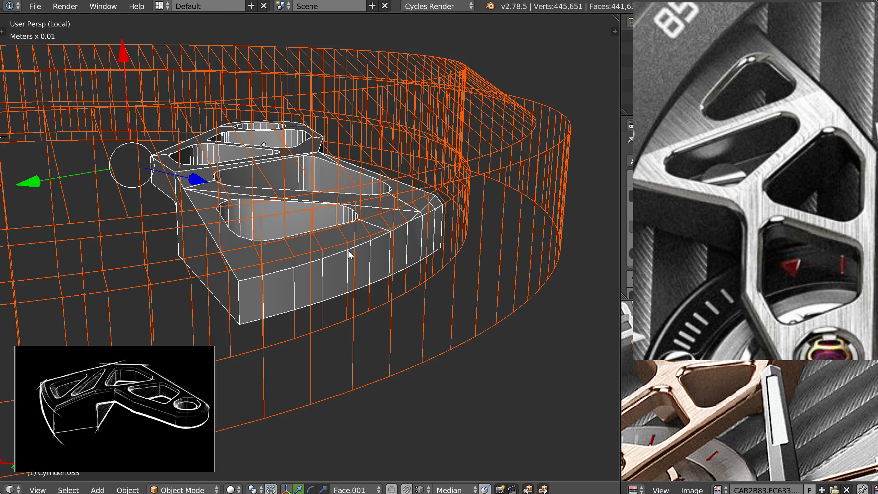
middle_click_drag(356, 267, 445, 226)
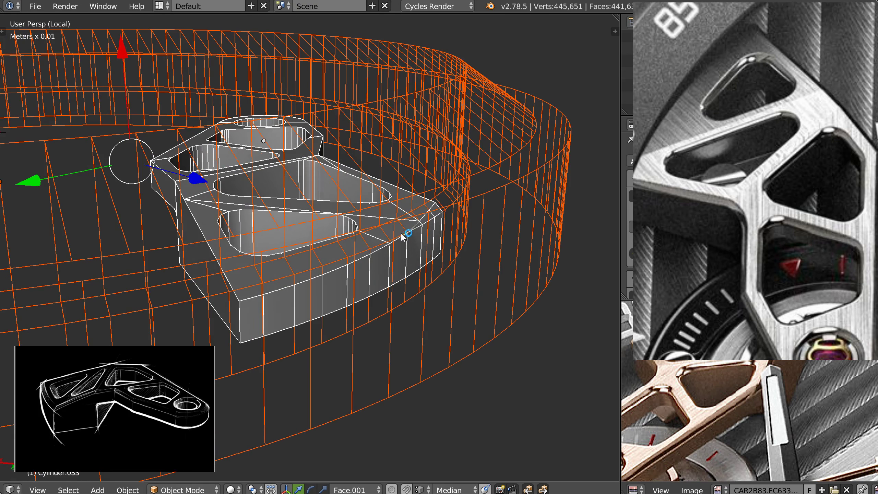
middle_click_drag(310, 248, 339, 216)
scroll(338, 216, "up", 2)
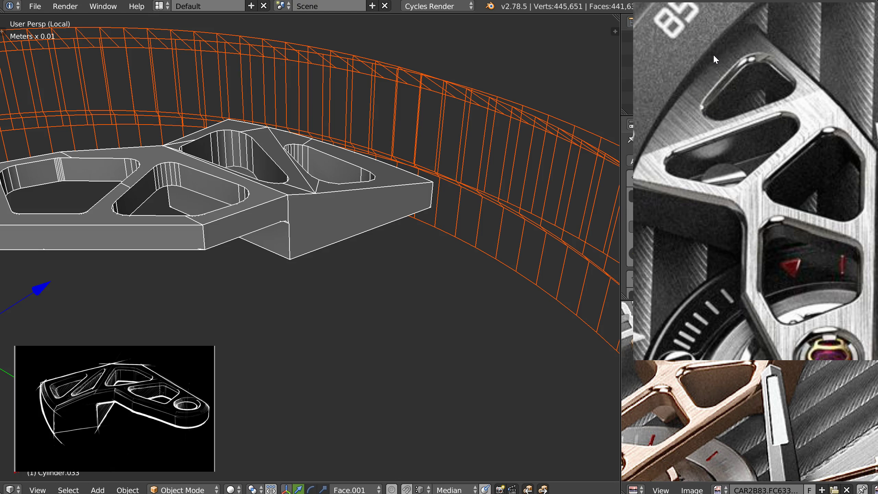
middle_click_drag(346, 194, 359, 235)
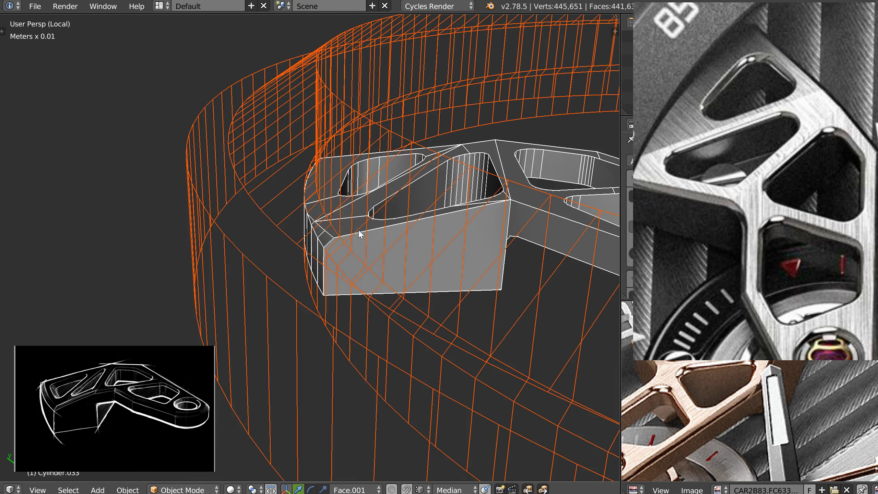
- Move the ring cutter's selected edge loop below the slope slightly down along Z
right_click(400, 305)
key("Tab")
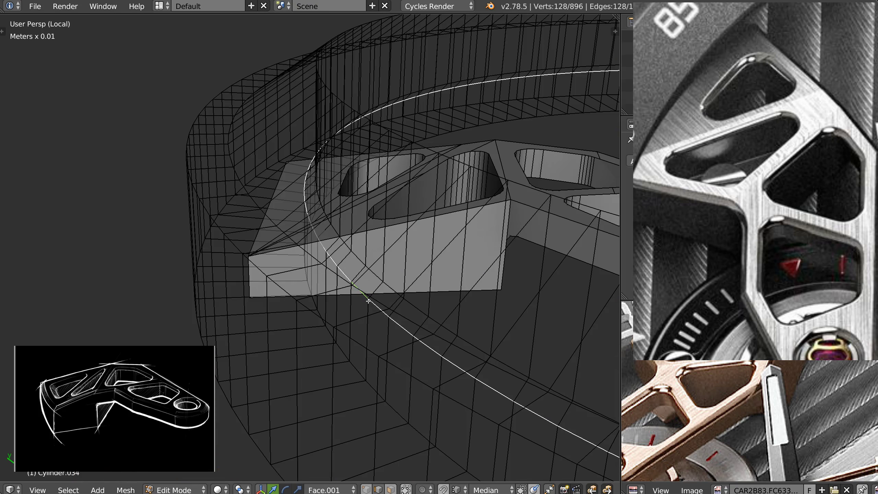
key("g")
key("z")
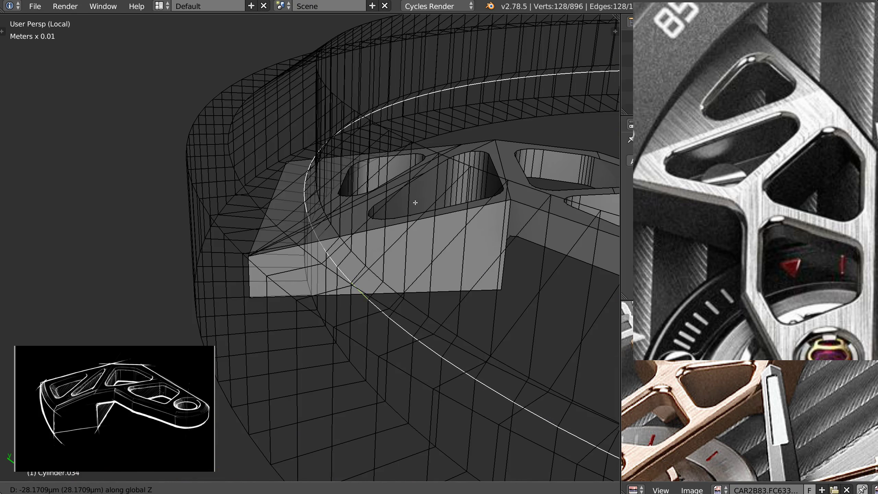
left_click(411, 215)
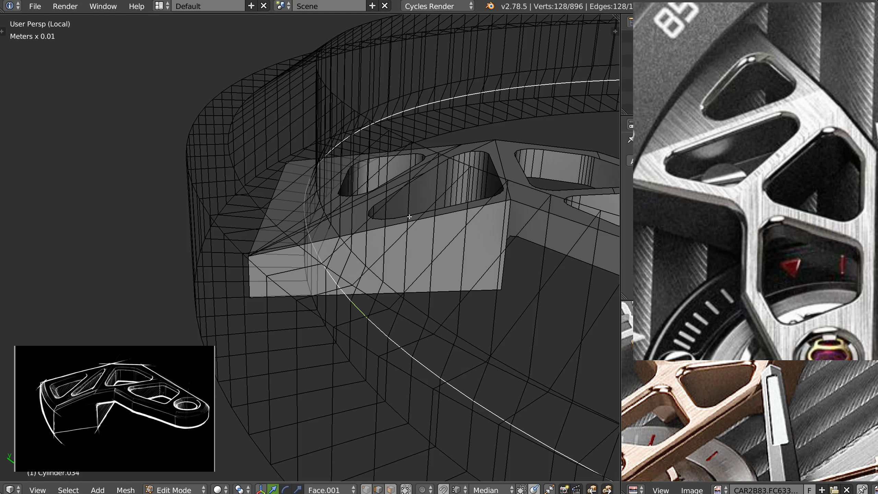
key("Tab")
left_click(351, 221)
middle_click_drag(351, 219, 422, 304)
- Select the ring cutter's inner wall face loop below the slope and scale it outward by about 1.0075 with Z locked
key("Tab")
left_click(475, 303)
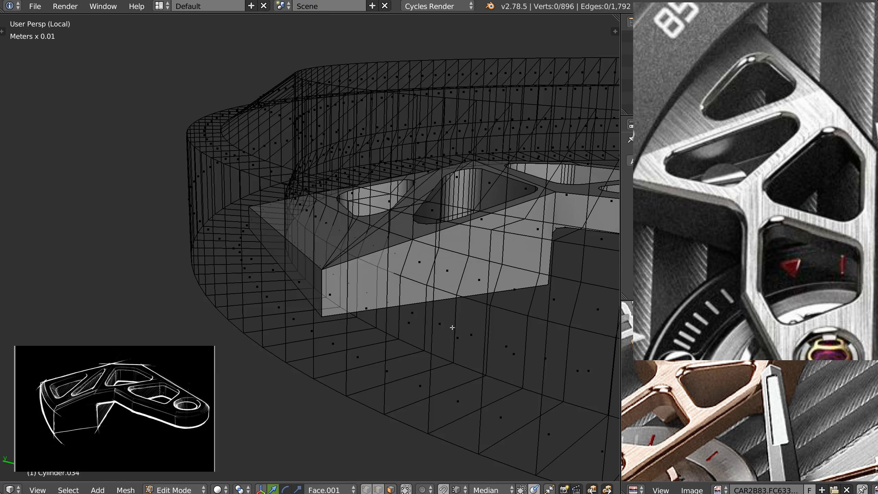
left_click(470, 337, "alt")
key("shift+z")
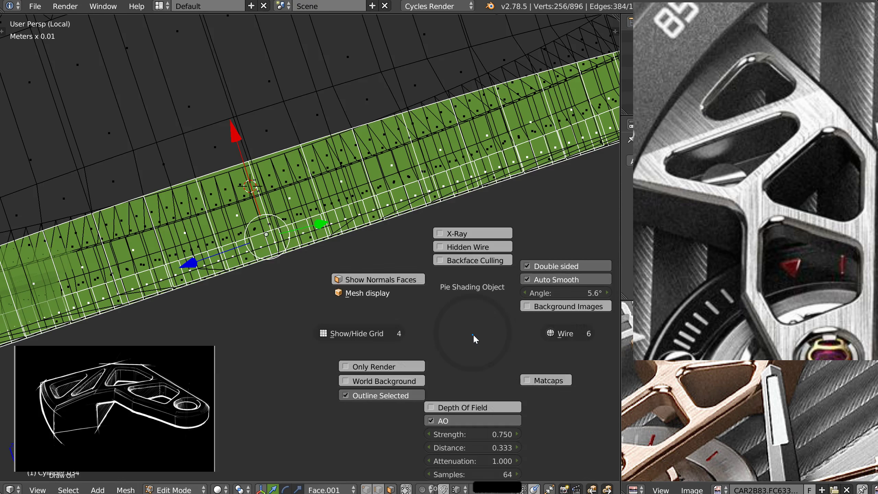
mouse_move(410, 319)
middle_mouse_down()
mouse_move(375, 285)
mouse_move(257, 388)
mouse_move(311, 349)
mouse_move(378, 274)
mouse_move(382, 287)
middle_mouse_up()
scroll(375, 284, "down", 3)
scroll(390, 304, "up", 2)
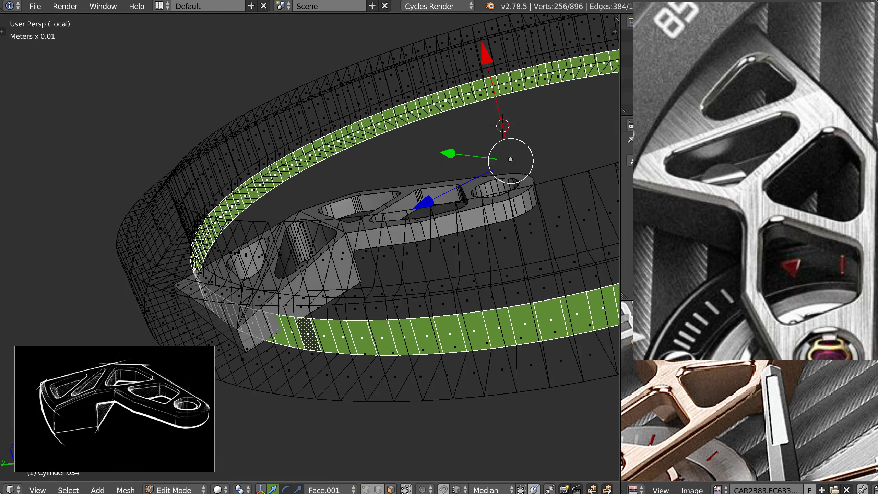
key("shift+space")
left_click(417, 323)
key("shift+space")
left_click(365, 217)
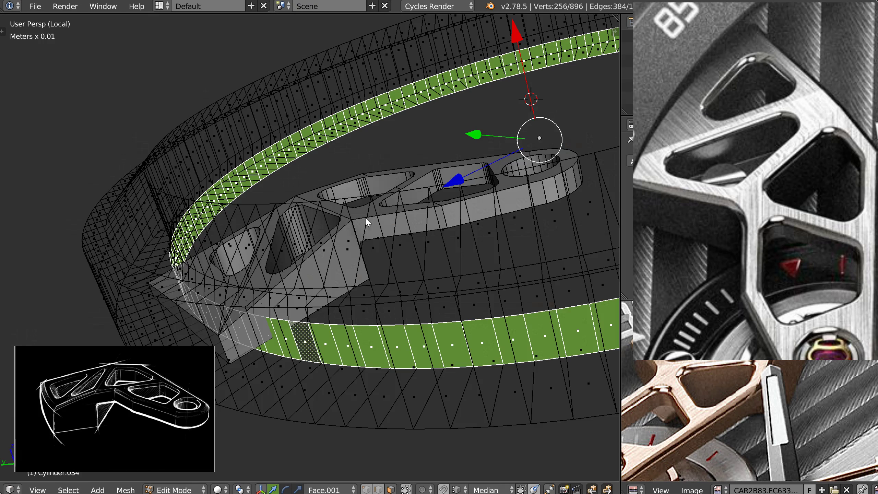
key("KP_3")
middle_click_drag(388, 306, 388, 415)
middle_click_drag(186, 337, 254, 333, "shift")
scroll(255, 334, "up", 2)
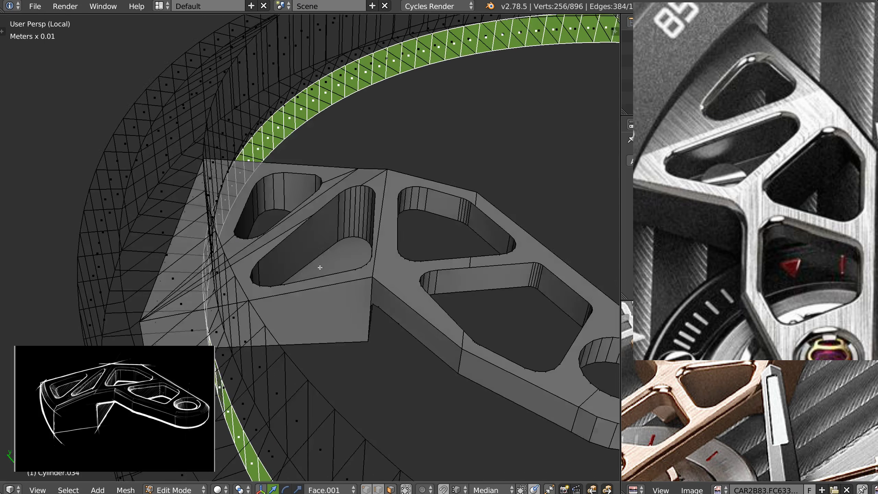
middle_click_drag(319, 264, 335, 178)
middle_click_drag(339, 322, 332, 316)
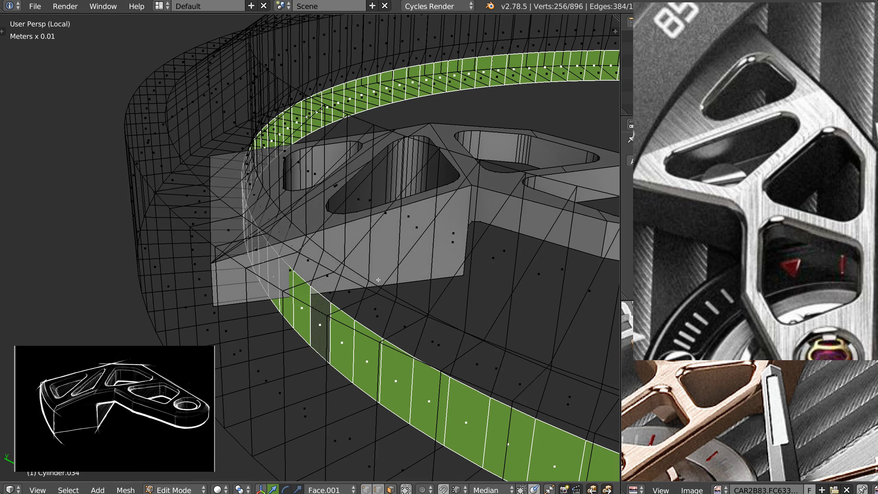
key("s")
key("shift+z")
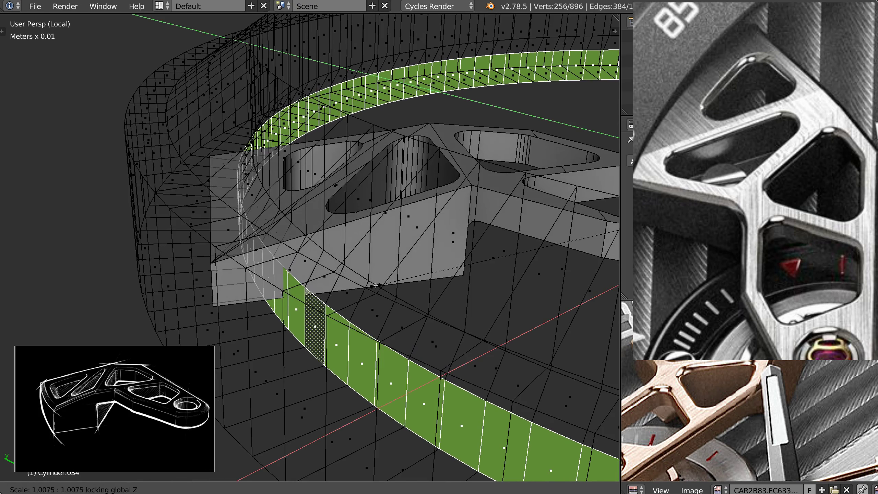
left_click(375, 287)
key("Tab")
left_click(347, 249)
middle_click_drag(339, 277, 355, 276)
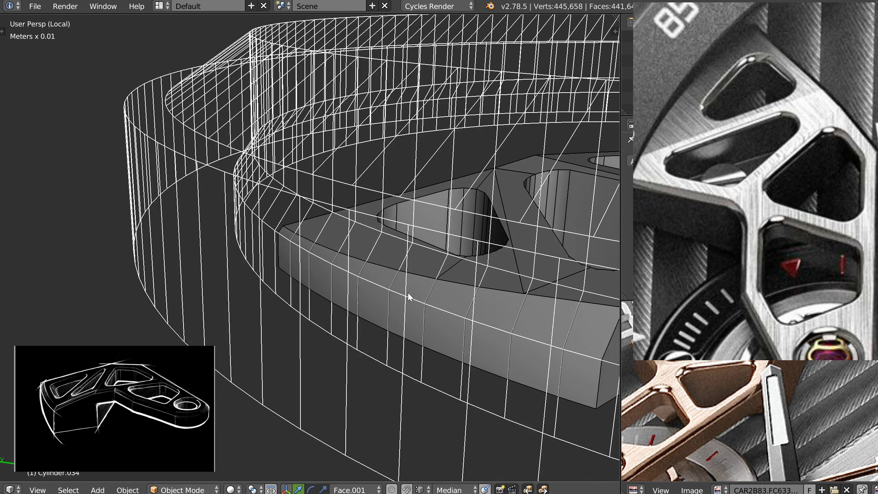
- Scale the cutter's inner wall face loop slightly further outward
key("Tab")
left_click(389, 304)
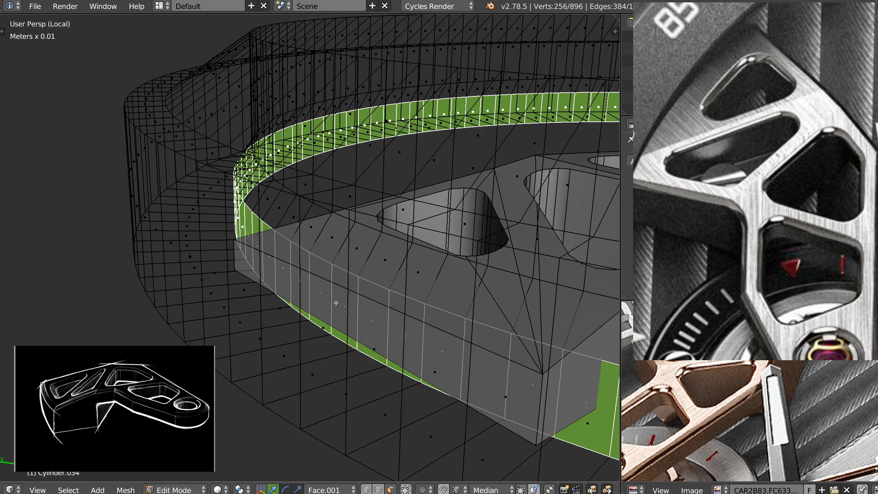
key("s")
left_click(330, 306)
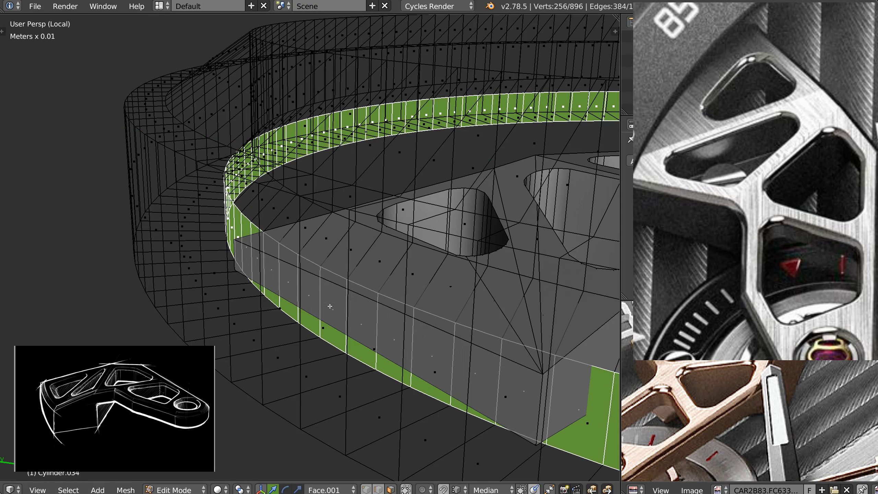
key("Tab")
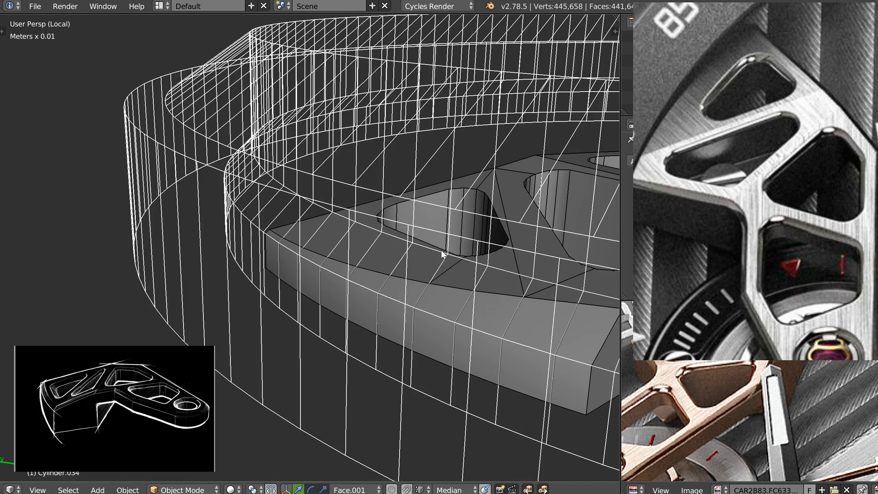
- Select the edge loop along the upper rim of the cutter's lower wall and move it down about 0.47 mm along Z
key("Tab")
left_click(397, 343)
right_click(429, 313, "alt")
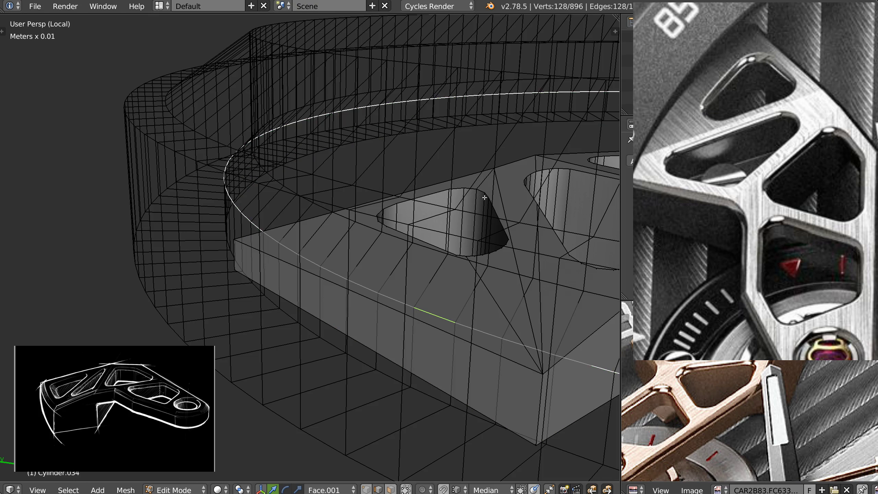
key("g")
key("z")
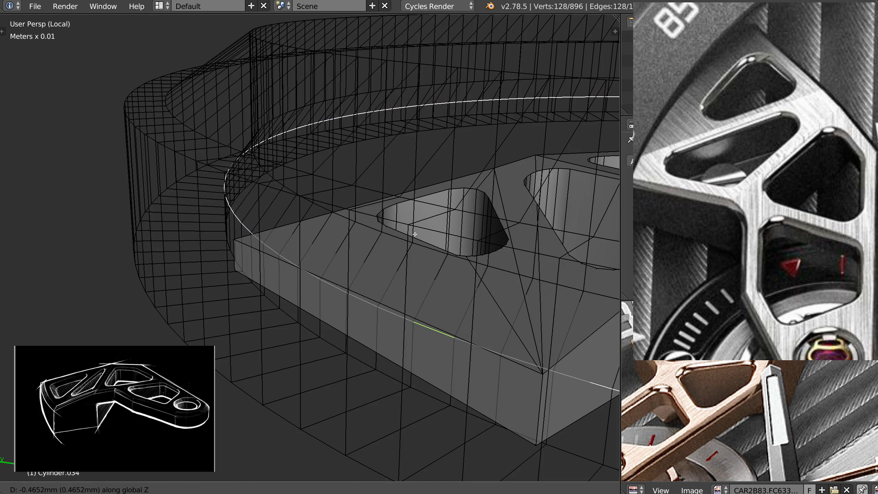
left_click(415, 234)
key("Tab")
left_click(391, 232)
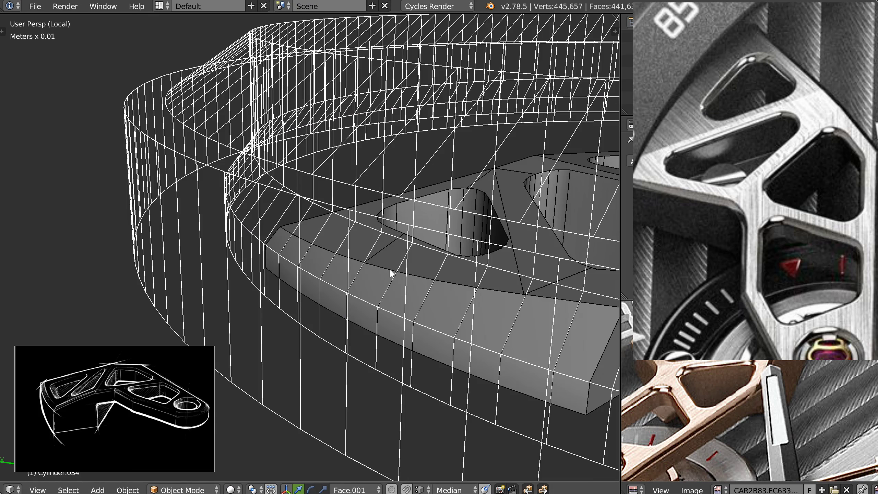
- Reselect the edge loop where the cutter's slope meets its lower wall and nudge it slightly up along Z
key("Tab")
right_click(406, 306, "alt")
right_click(385, 305, "alt")
right_click(397, 315, "alt")
key("g")
key("z")
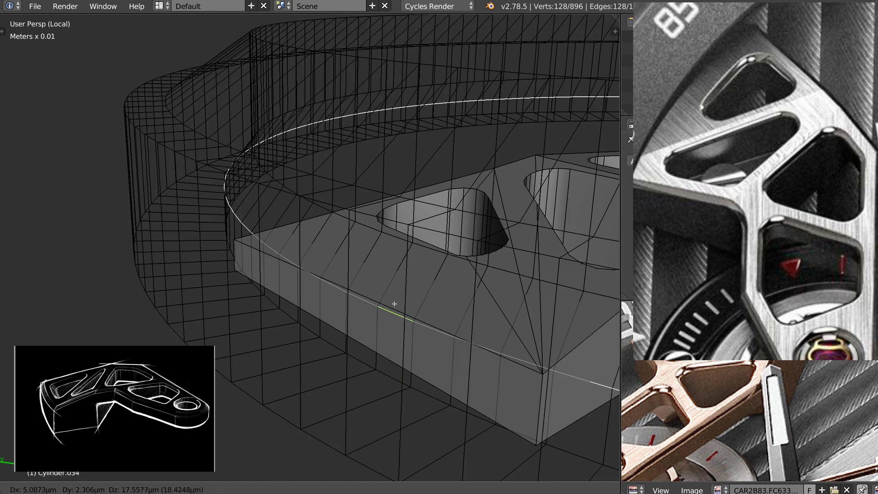
left_click(397, 298)
key("Tab")
- Select the ring cutter's innermost edge loop and scale it slightly inward with Z locked to widen the bridge's slope
middle_click_drag(401, 251, 294, 333)
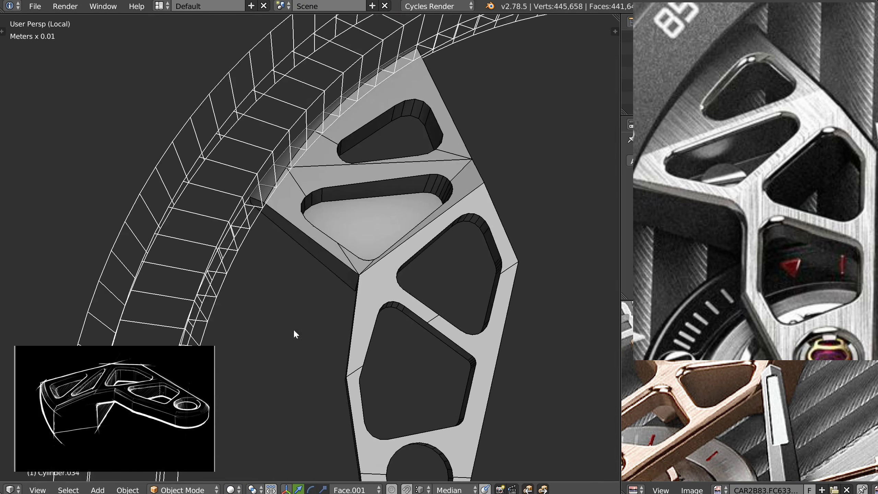
scroll(311, 245, "up", 7)
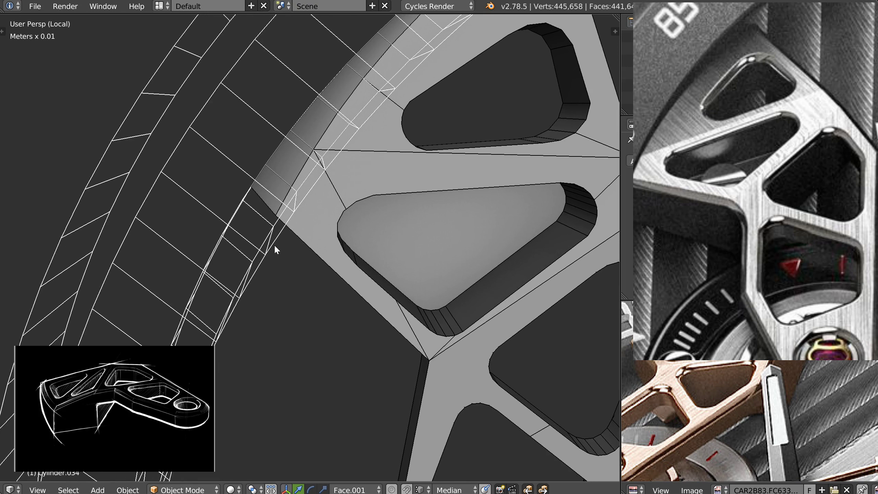
key("Tab")
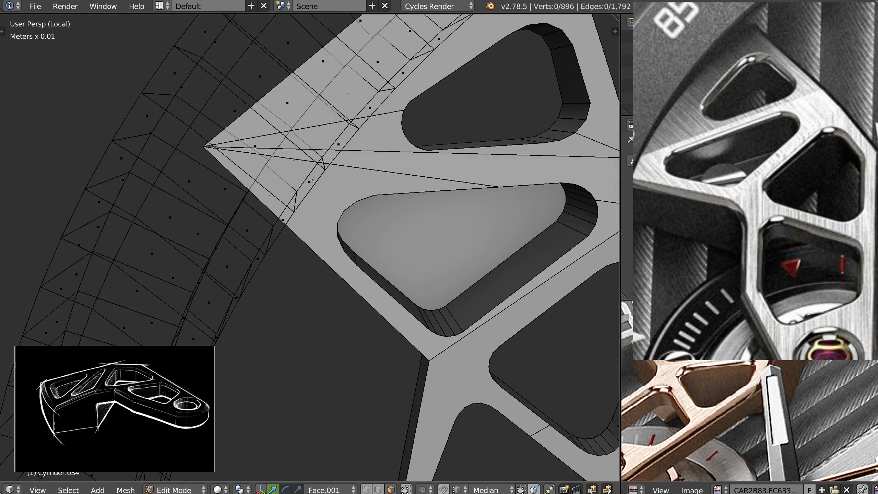
right_click(325, 159, "alt")
key("s")
key("shift+z")
left_click(384, 215)
key("Tab")
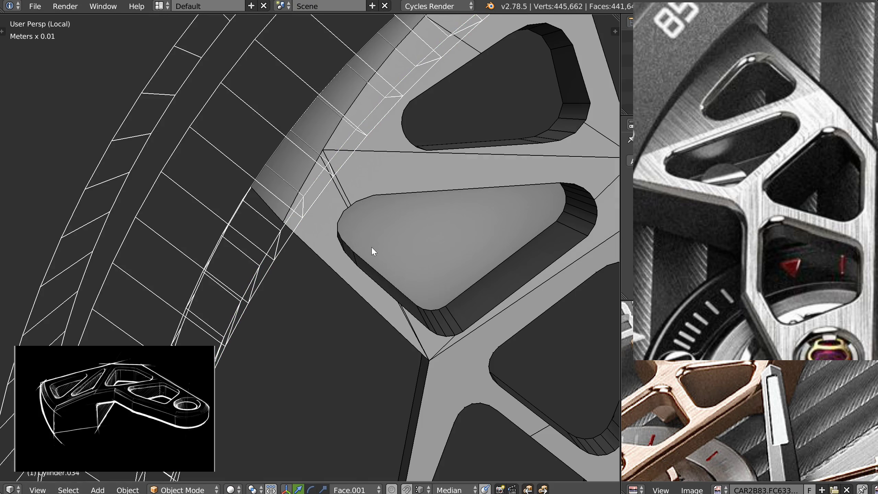
- Leave local view and examine the bridge's outer end against the case rim in top and perspective views, comparing it with the reference photo
key("KP_Divide")
key("q")
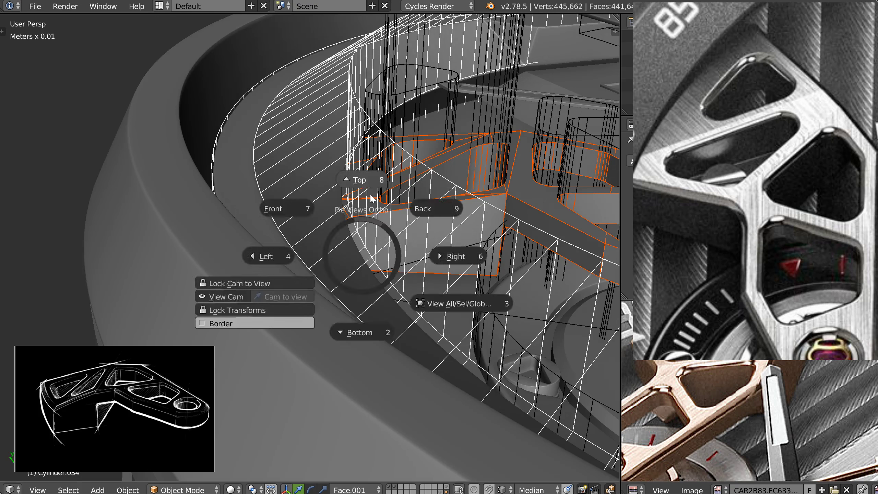
left_click(370, 196)
middle_click_drag(380, 108, 340, 251, "shift")
scroll(340, 251, "up", 2)
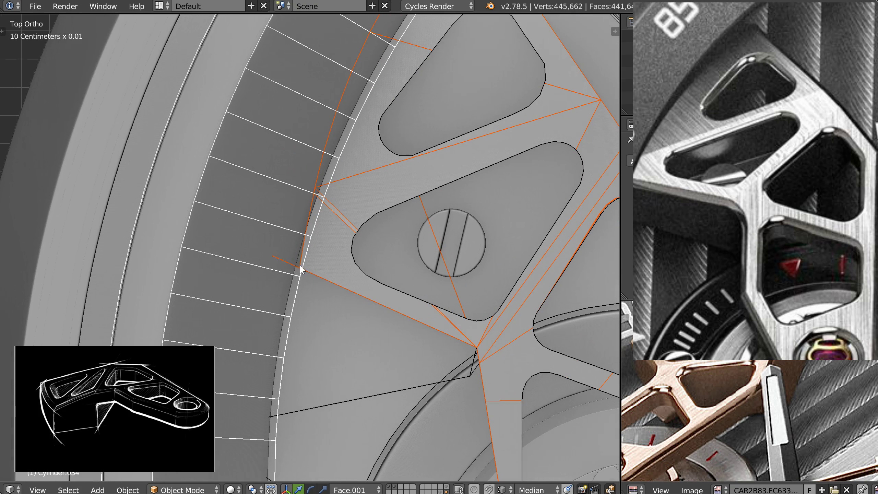
scroll(766, 155, "down", 2)
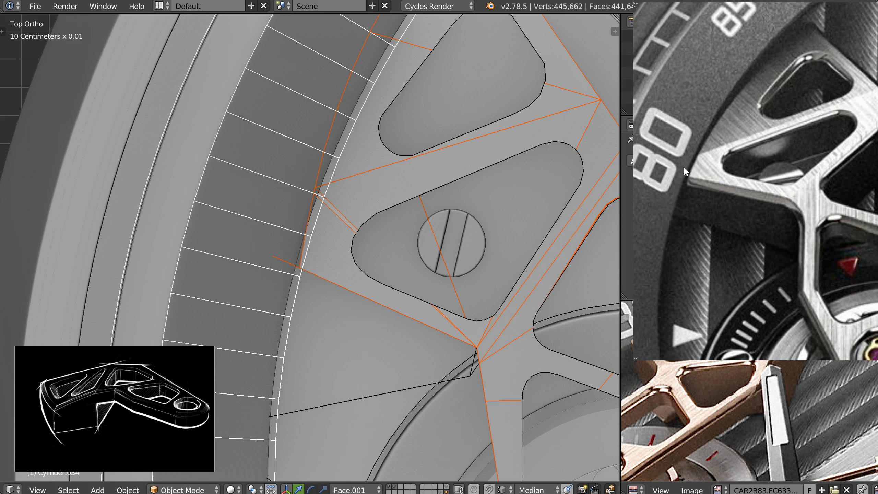
middle_click_drag(483, 171, 318, 276)
key("KP_7")
middle_click_drag(407, 162, 355, 207, "shift")
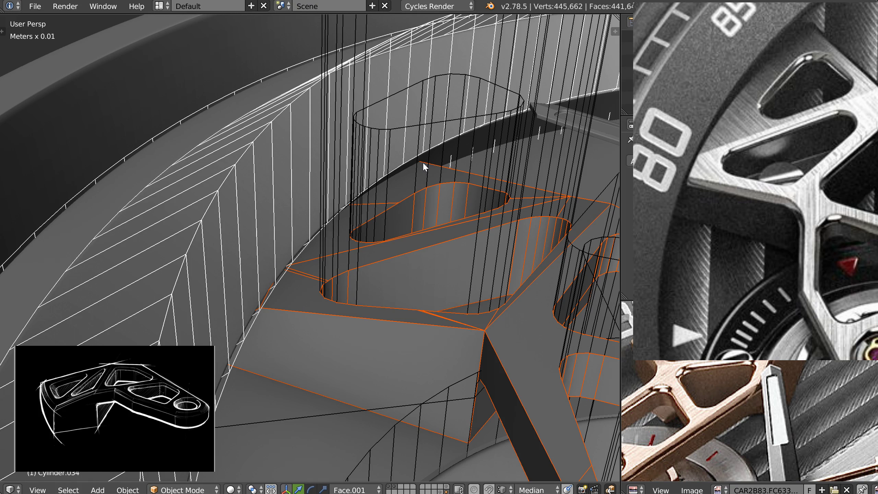
left_click_drag(766, 202, 599, 189)
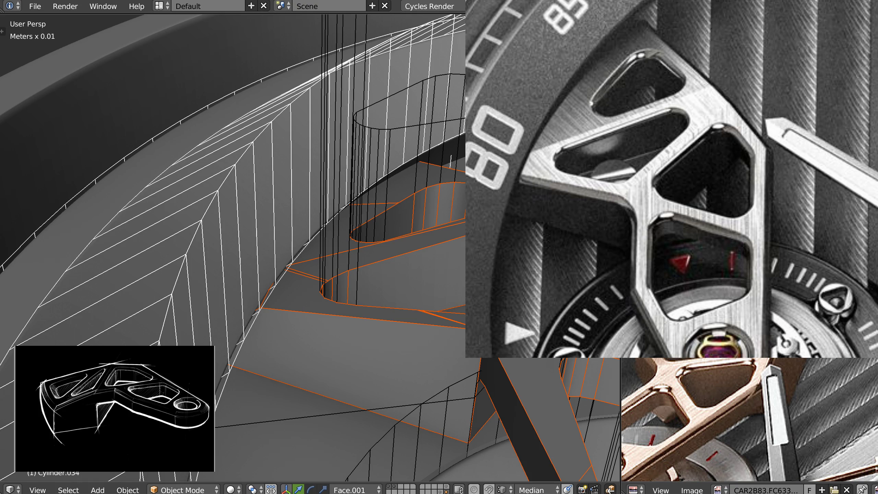
left_click_drag(507, 114, 344, 128)
left_click_drag(327, 203, 877, 118)
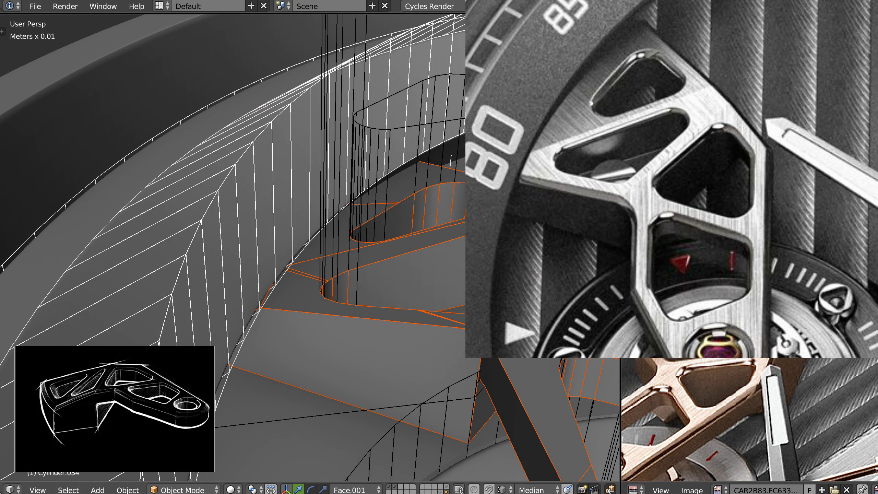
left_click_drag(589, 165, 877, 219)
middle_click_drag(390, 170, 342, 250)
key("KP_7")
scroll(332, 216, "down", 4)
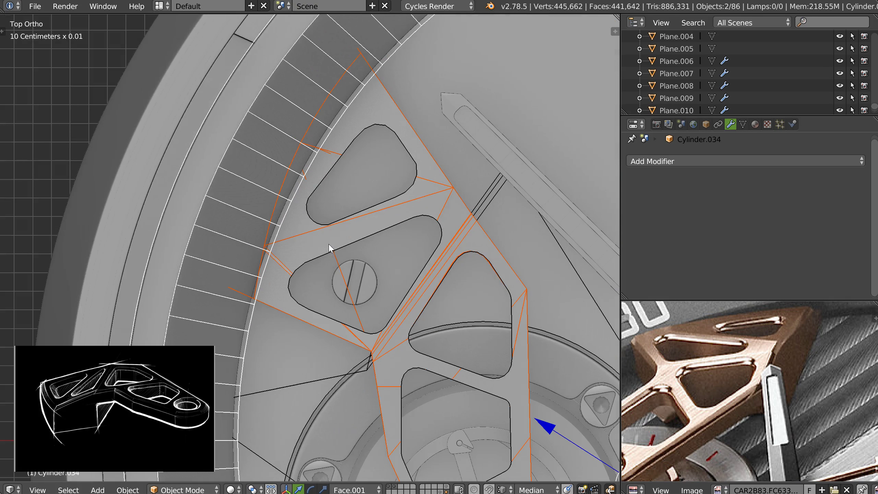
- Isolate the bridge together with the ring cutter in local view and examine the sloped outer end from above
right_click(328, 244)
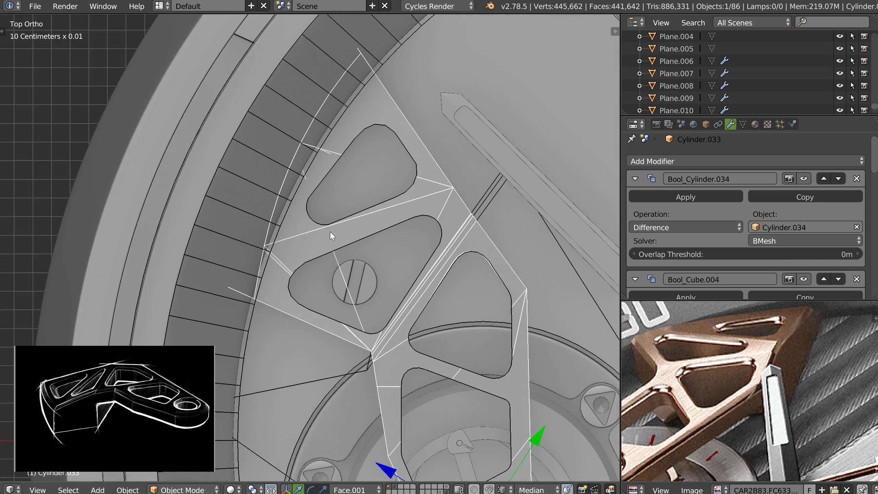
key("KP_Divide")
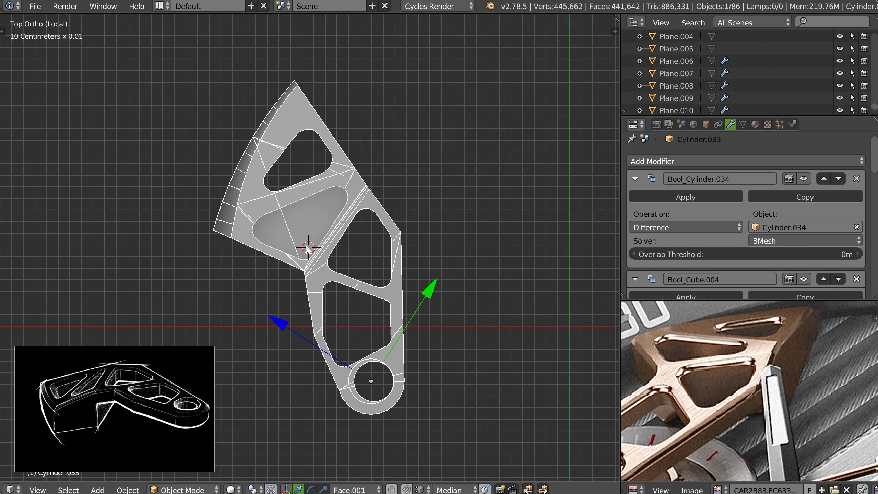
key("KP_Divide")
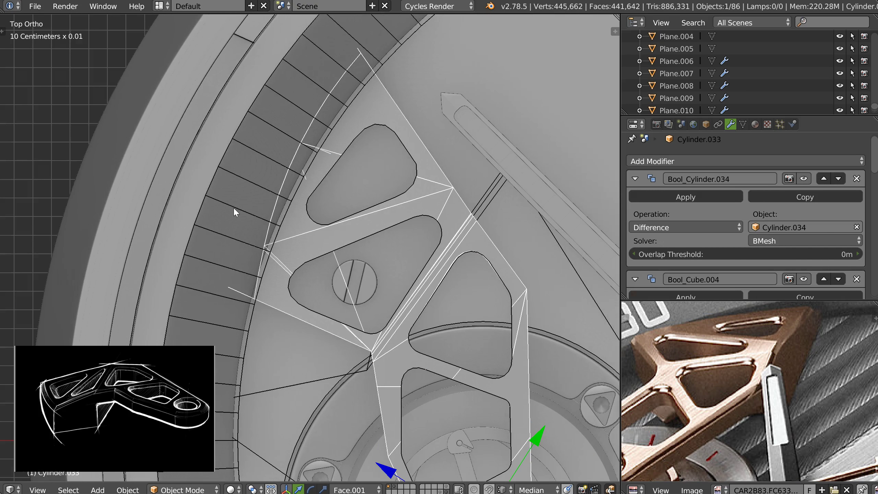
right_click(232, 209, "shift")
key("KP_Divide")
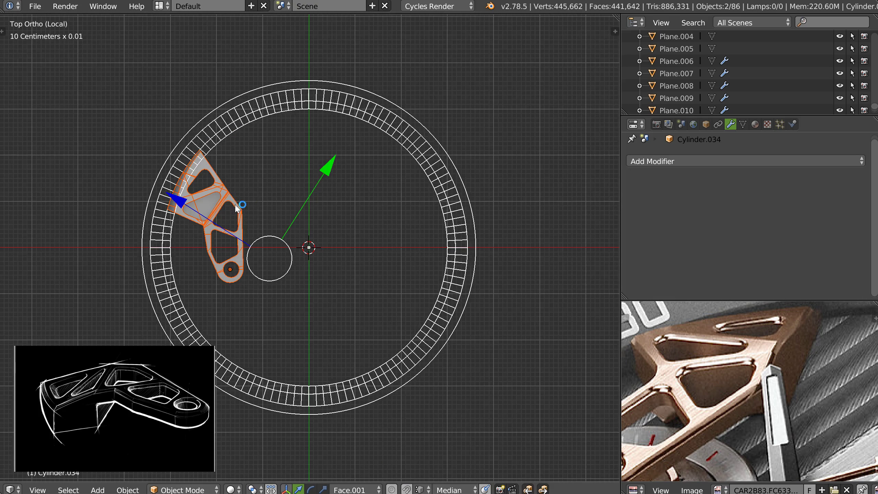
scroll(239, 208, "up", 5)
scroll(211, 246, "up", 4)
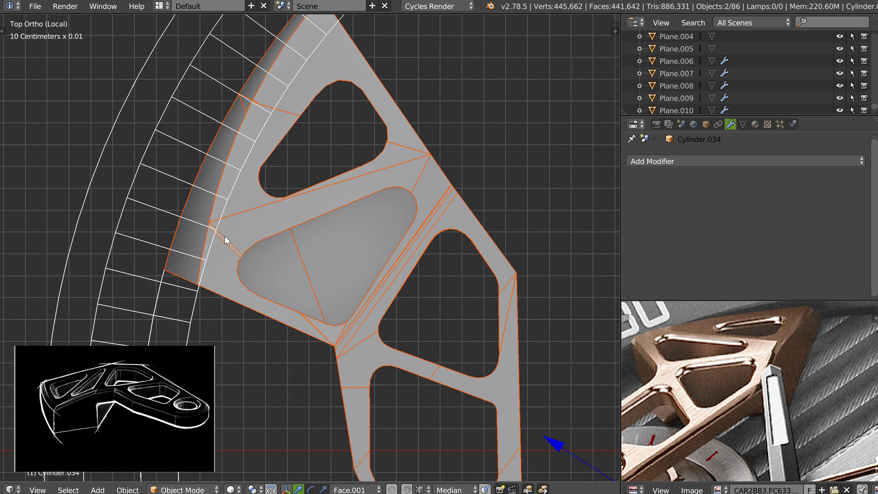
middle_click_drag(231, 197, 227, 205, "shift")
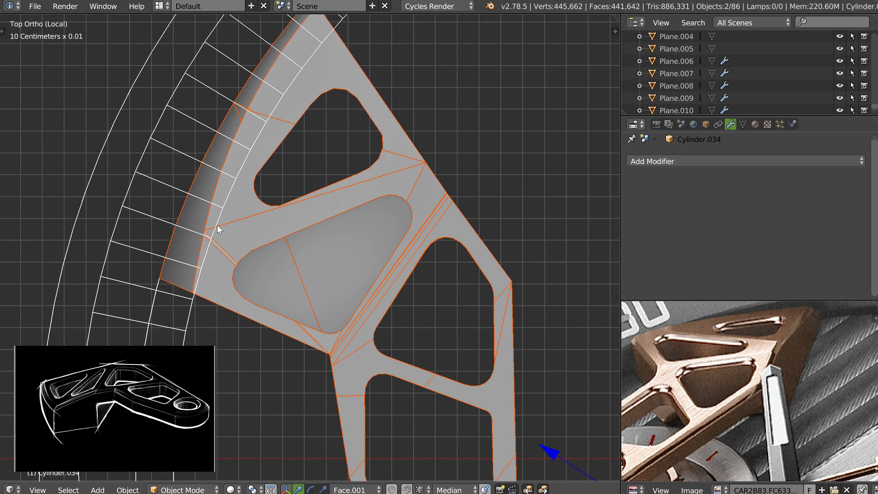
- Select the ring cutter's inner face loop crossing the bridge and move it slightly down along Z to reshape the slope
middle_click_drag(282, 208, 305, 237)
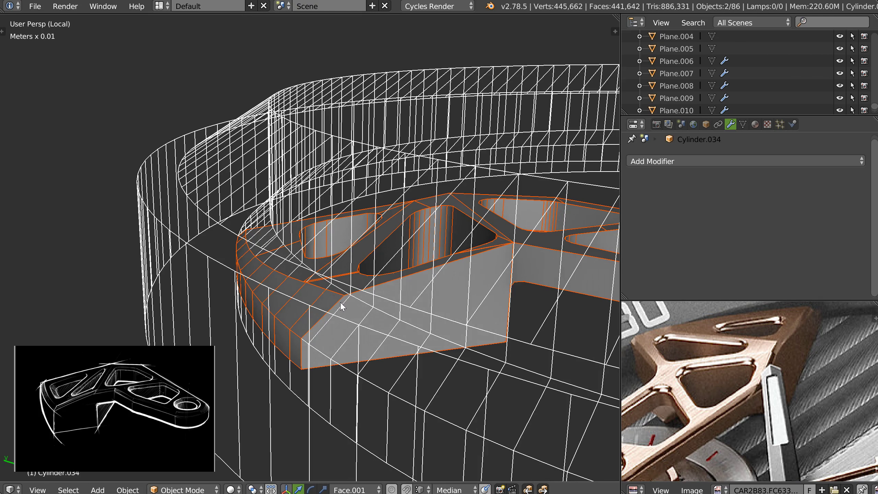
middle_click_drag(296, 253, 292, 214)
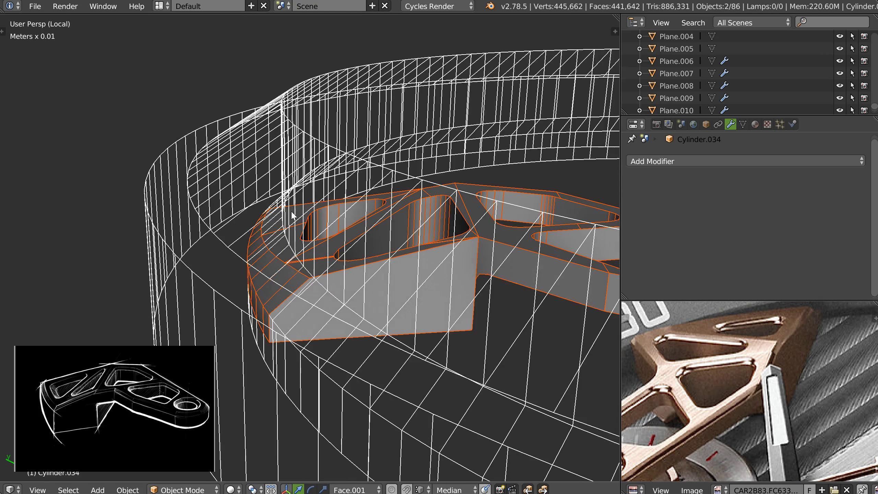
key("Tab")
key("Tab")
key("Tab")
right_click(344, 332, "alt")
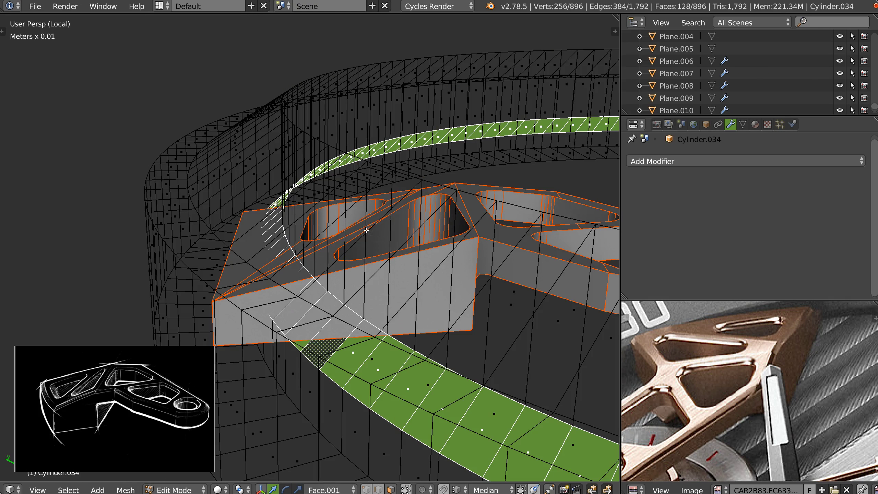
middle_click_drag(393, 210, 388, 210, "shift")
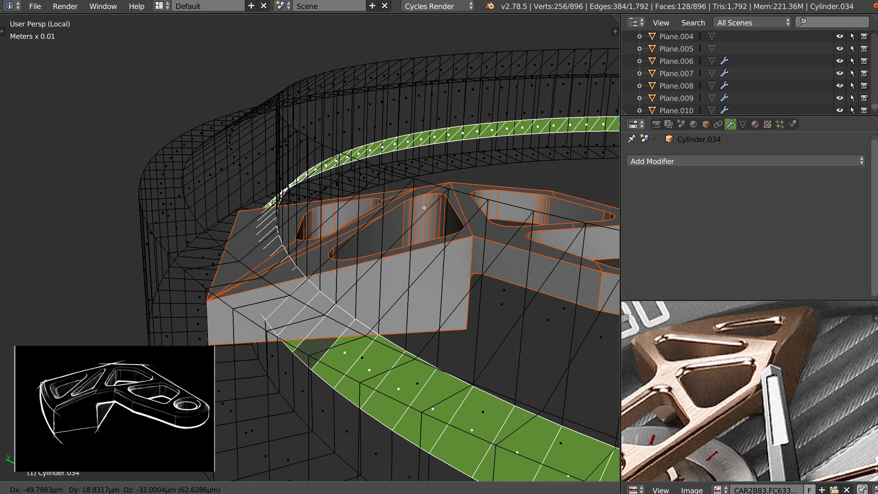
key("g")
key("z")
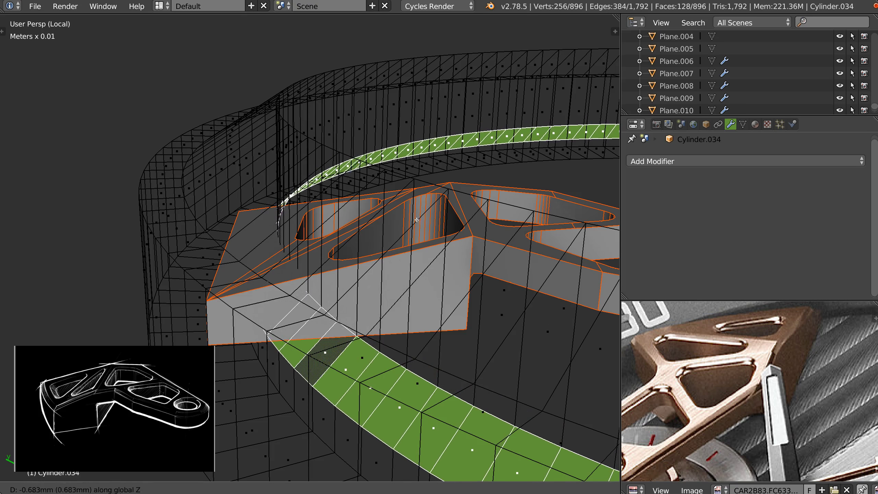
left_click(413, 224)
key("Tab")
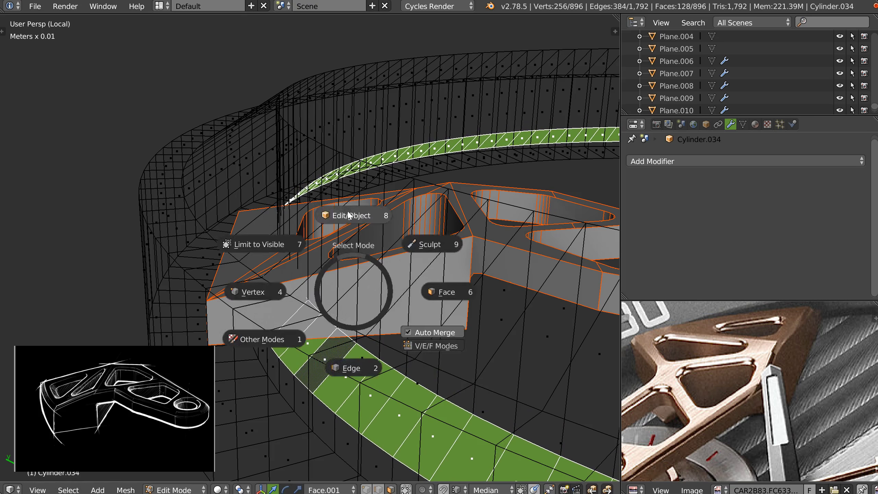
left_click(351, 216)
- Inspect the new slope, and select the section of the ring cutter's faces that spans the bridge's outer end
middle_click_drag(352, 217, 374, 218)
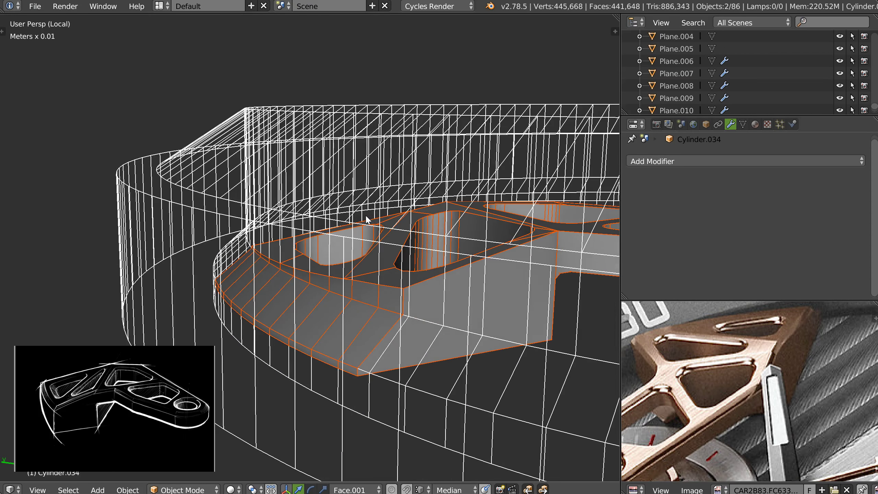
middle_click_drag(341, 245, 357, 252)
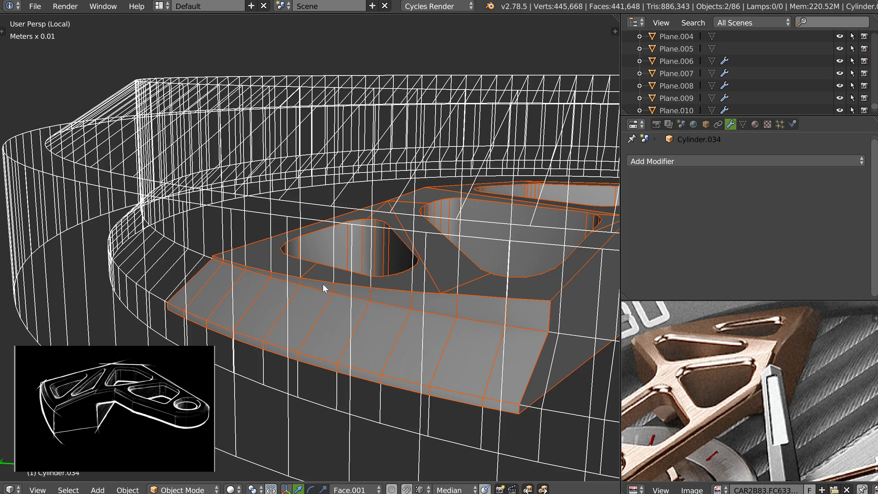
middle_click_drag(216, 263, 310, 252)
scroll(287, 247, "down", 3)
right_click(282, 213)
key("Tab")
middle_click_drag(262, 213, 224, 249)
middle_click_drag(225, 249, 314, 261)
key("a")
scroll(314, 261, "down", 2)
middle_click_drag(332, 298, 300, 259, "shift")
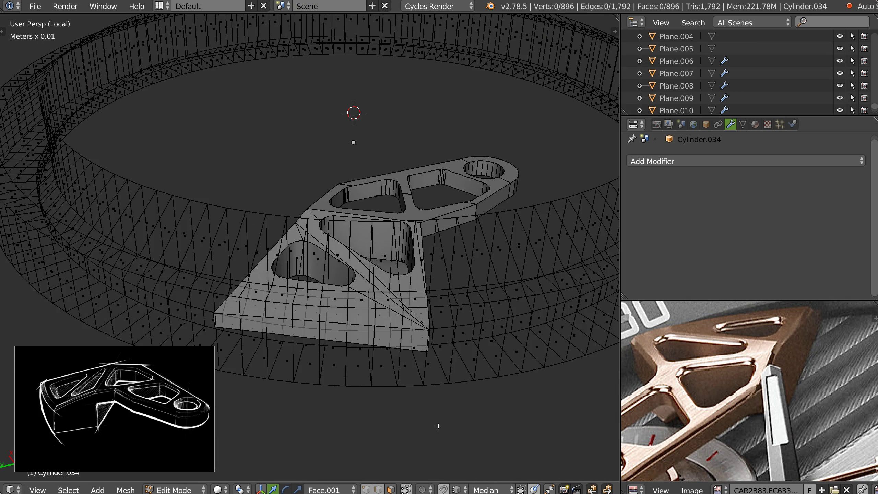
right_click(453, 331, "alt")
middle_click_drag(193, 273, 161, 233)
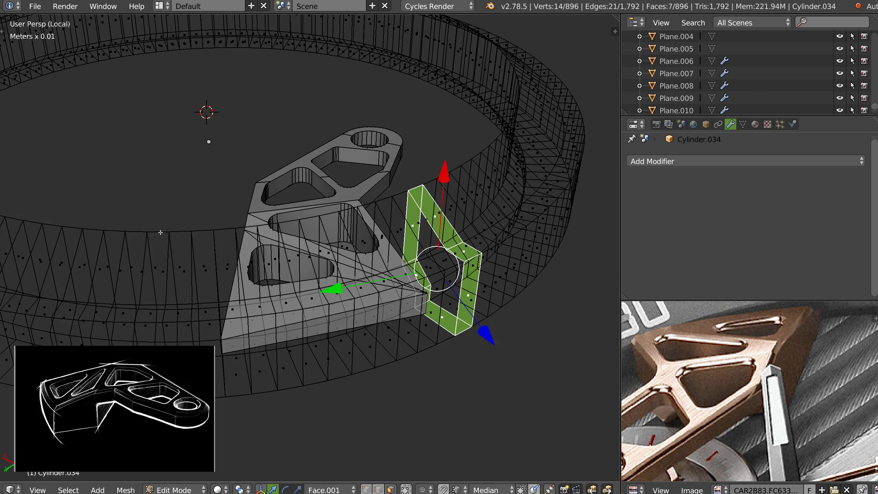
right_click(205, 229, "alt+shift")
middle_click_drag(291, 270, 339, 294)
mouse_move(276, 189)
left_mouse_down()
mouse_move(235, 228)
mouse_move(342, 430)
mouse_move(457, 377)
mouse_move(394, 198)
left_mouse_up()
mouse_move(456, 332)
middle_mouse_down()
mouse_move(418, 308)
mouse_move(384, 224)
middle_mouse_up()
- Duplicate the selected section in place, separate it into its own object, and hide the full ring cutter
key("shift+d")
right_click(351, 265)
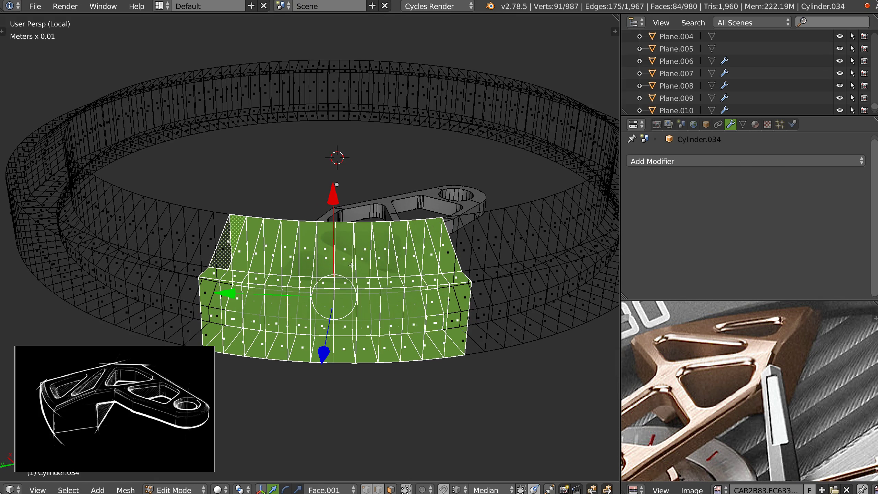
key("p")
left_click(342, 266)
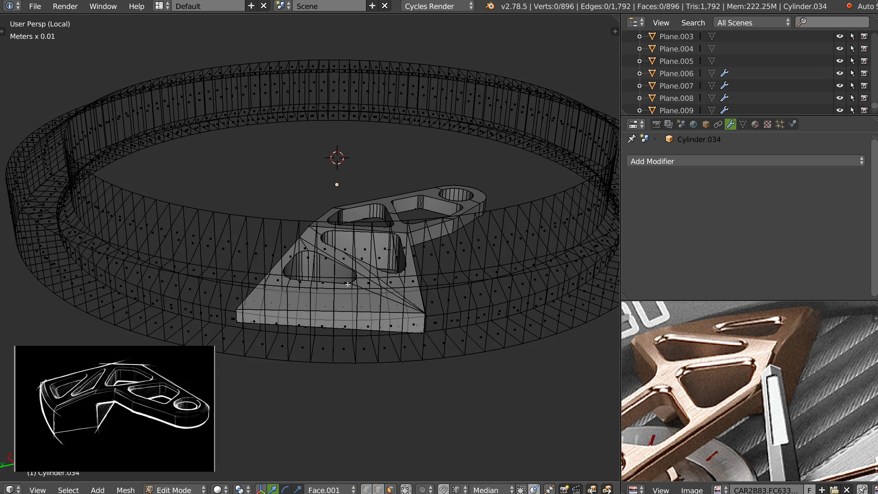
key("Tab")
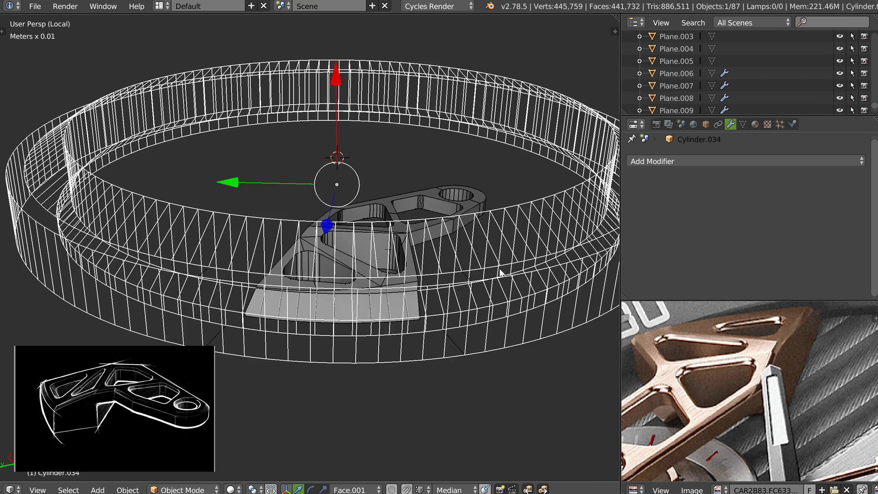
key("h")
- Select every other cross-section edge loop along the new cutter segment and dissolve them to simplify its mesh
right_click(459, 282)
middle_click_drag(396, 292, 287, 293)
key("Tab")
right_click(207, 228, "alt")
right_click(259, 225, "alt+shift")
right_click(310, 224, "alt+shift")
right_click(358, 221, "alt+shift")
right_click(405, 211, "alt+shift")
right_click(449, 201, "alt+shift")
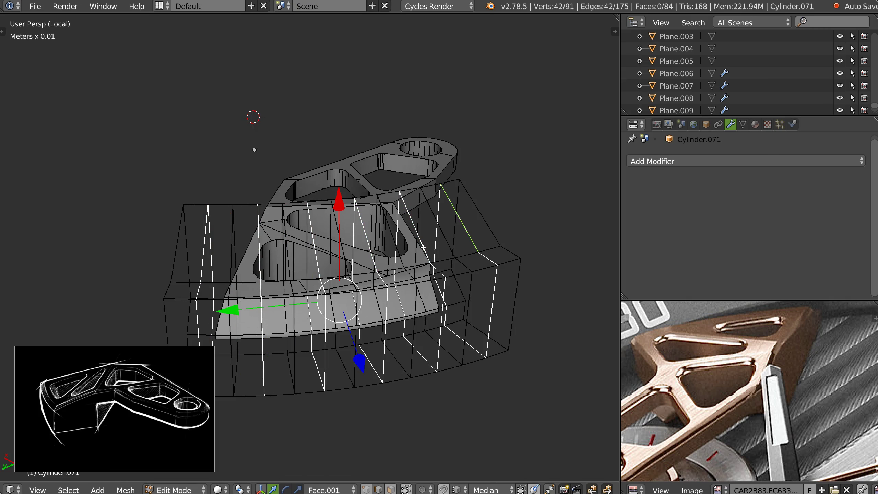
key("ctrl+x")
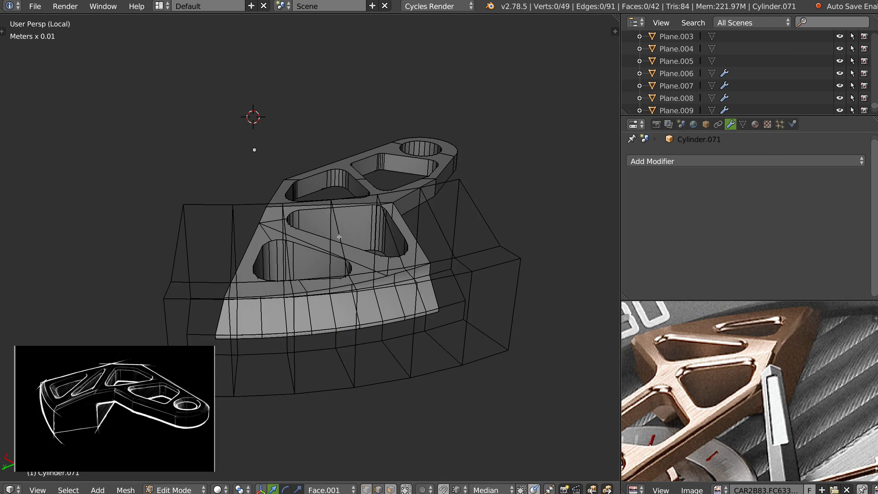
mouse_move(340, 237)
middle_mouse_down()
mouse_move(415, 244)
mouse_move(291, 286)
mouse_move(340, 246)
middle_mouse_up()
right_click(291, 286, "alt")
key("Tab")
- Set the object of the bridge's Bool_Cylinder.034 modifier to the simplified segment, Cylinder.071
right_click(271, 272)
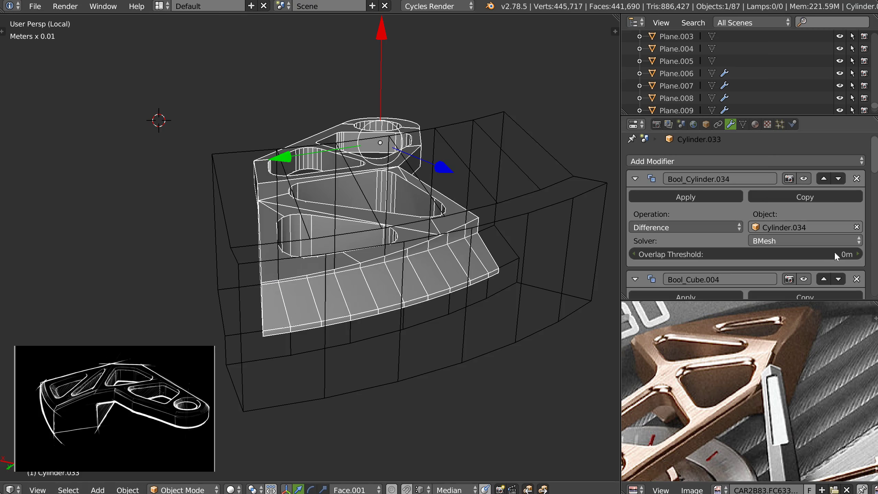
scroll(802, 185, "up", 1)
left_click(806, 182)
left_click(804, 183)
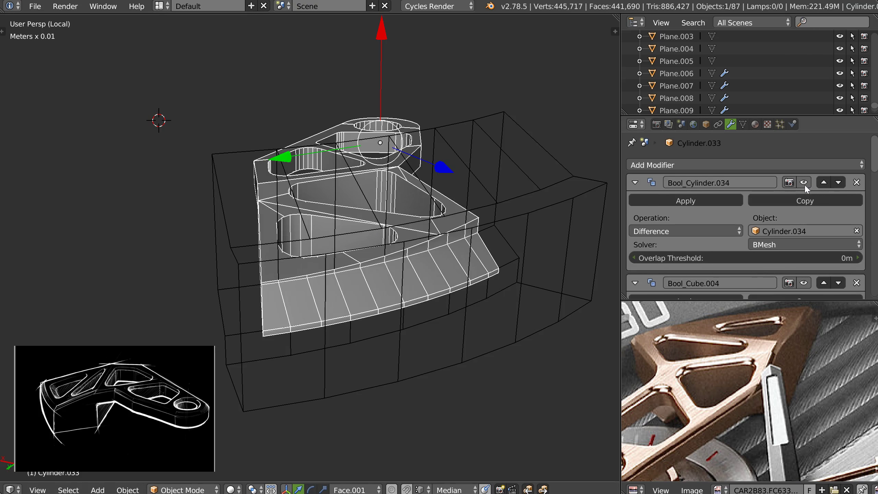
left_click(856, 231)
left_click(568, 199)
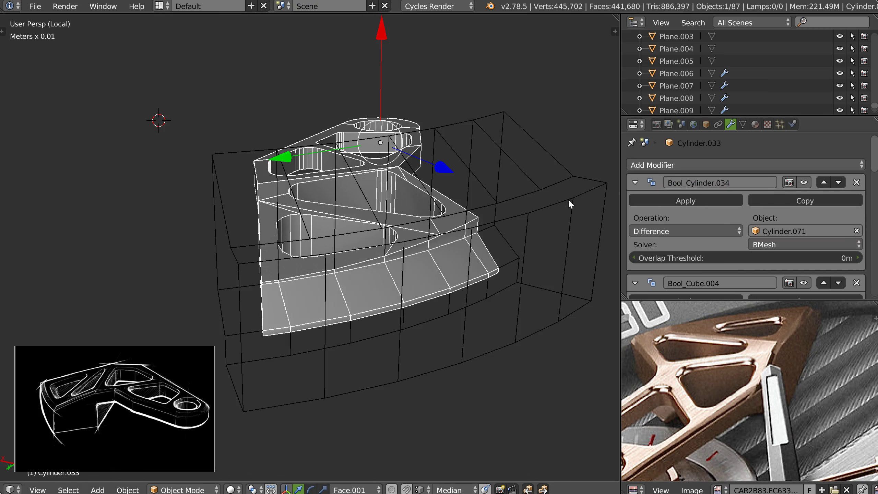
- Raise five lower inner vertices of the cutter segment one by one, by progressively smaller amounts along its length
middle_click_drag(509, 221, 466, 179)
key("Tab")
key("Tab")
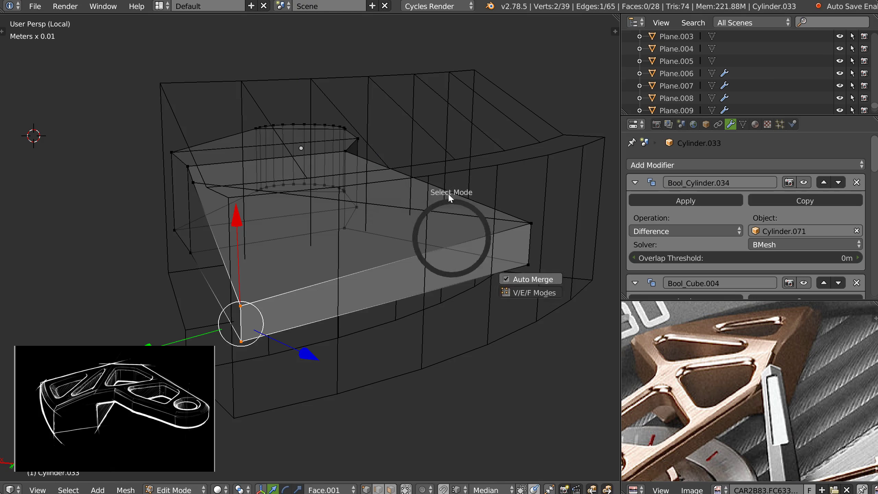
right_click(471, 191)
key("Tab")
left_click(457, 154)
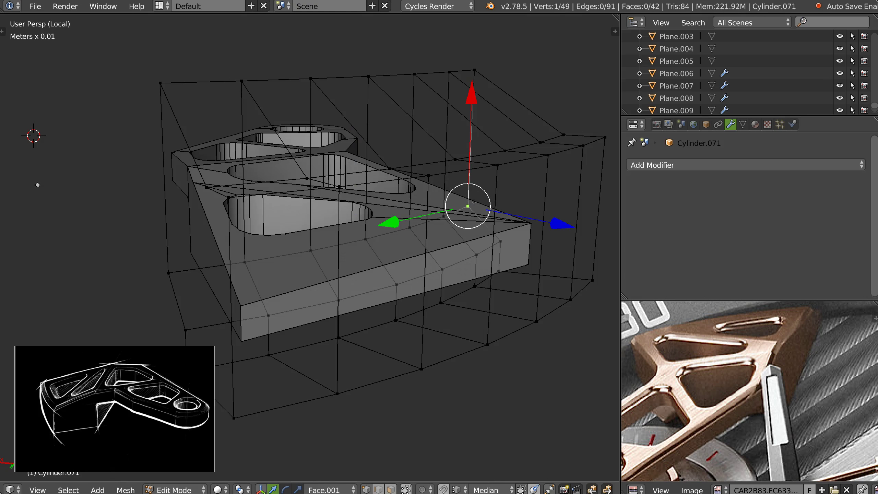
left_click_drag(472, 104, 472, 81)
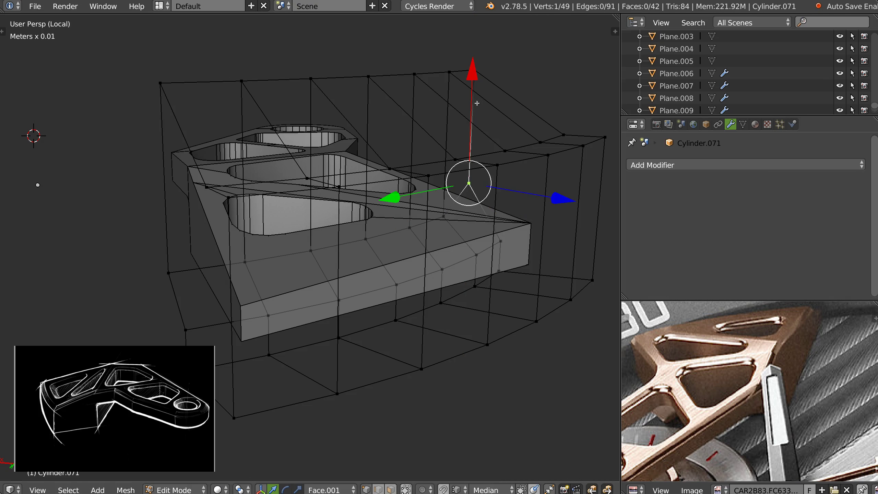
right_click(440, 219)
left_click_drag(447, 124, 448, 106)
right_click(410, 226)
left_click_drag(411, 128, 416, 113)
right_click(366, 238)
left_click_drag(365, 147, 365, 138)
right_click(312, 250)
left_click_drag(309, 156, 309, 150)
- Nudge a loop on the cutter segment's lower inner side slightly upward and check the resulting slope on the bridge
key("Tab")
left_click(298, 221)
middle_click_drag(363, 166, 384, 156)
key("Tab")
right_click(318, 343, "alt")
left_click_drag(372, 178, 368, 163)
key("Tab")
left_click(339, 344)
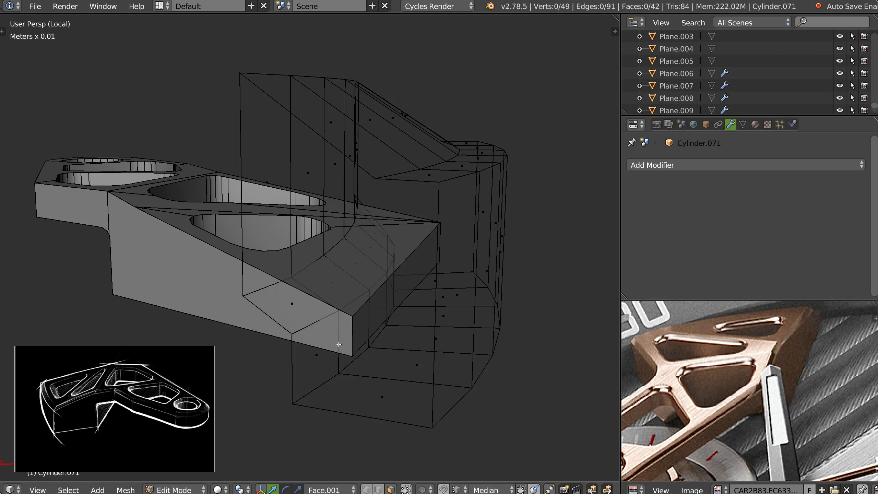
middle_click_drag(338, 344, 338, 321)
key("Tab")
left_click(338, 249)
- Adjust the lower inner vertex next to the cutter segment's end along the X axis and check the cut from above
middle_click_drag(361, 282, 337, 282)
key("Tab")
right_click(310, 273)
key("g")
key("x")
left_click(310, 168)
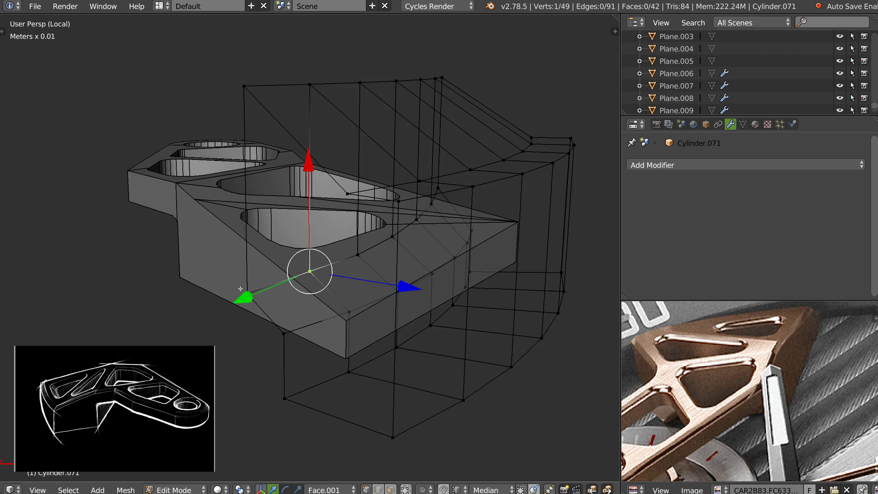
right_click(247, 293)
middle_click_drag(246, 184, 301, 245)
key("Tab")
key("q")
left_click(337, 196)
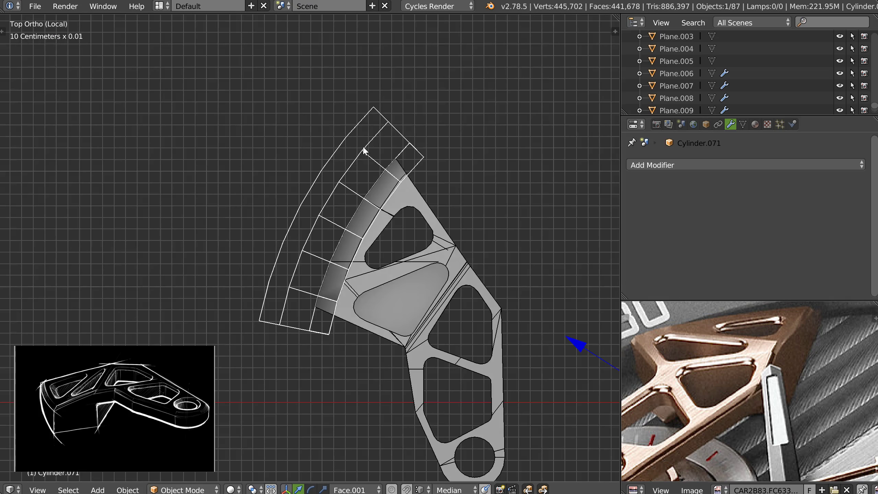
scroll(349, 199, "up", 5)
middle_click_drag(399, 110, 338, 180)
- Try to raise the three lower inner vertices at the cutter segment's end slightly
key("Tab")
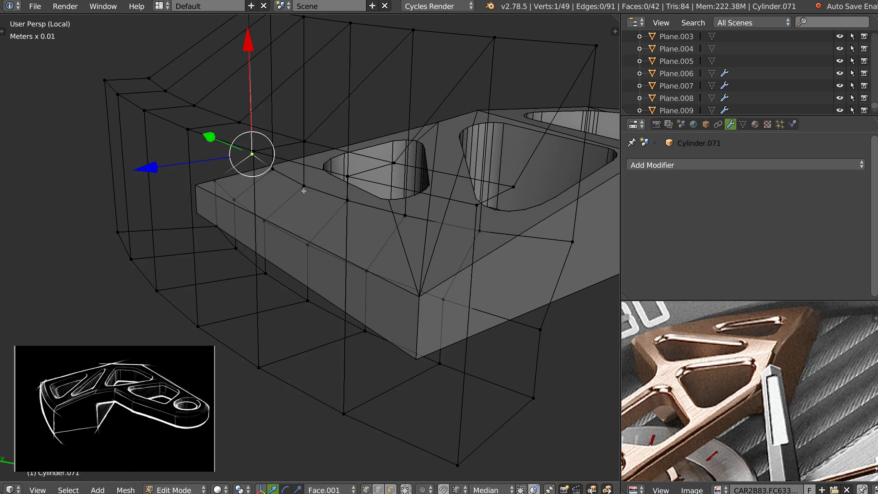
left_click(303, 184, "ctrl")
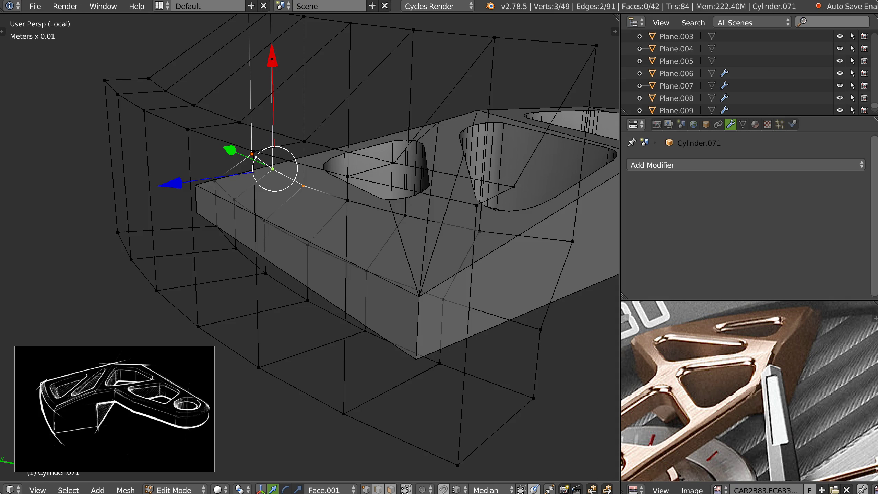
left_click_drag(271, 58, 271, 55)
key("ctrl+e")
key("Escape")
key("ctrl+z")
- Lower the first three vertices where the cutter's slope meets its lower wall, by decreasing amounts away from the segment's end
middle_click_drag(443, 275, 274, 212)
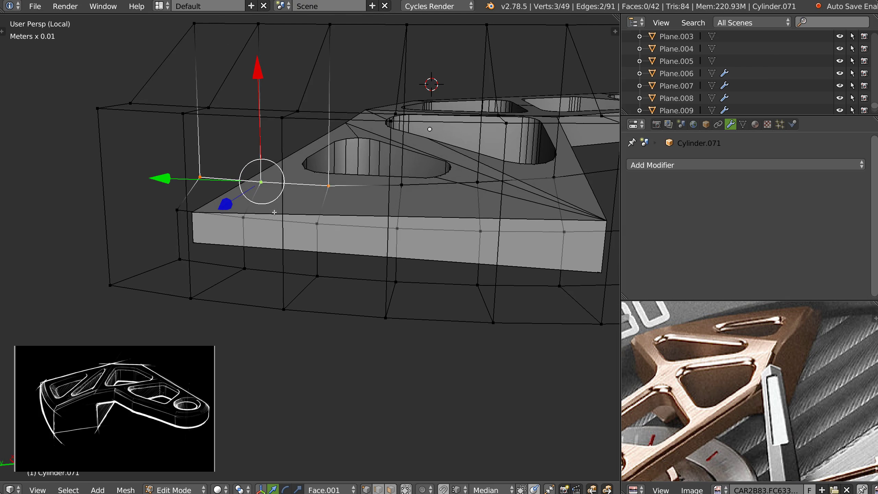
right_click(176, 212)
left_click_drag(171, 111, 171, 122)
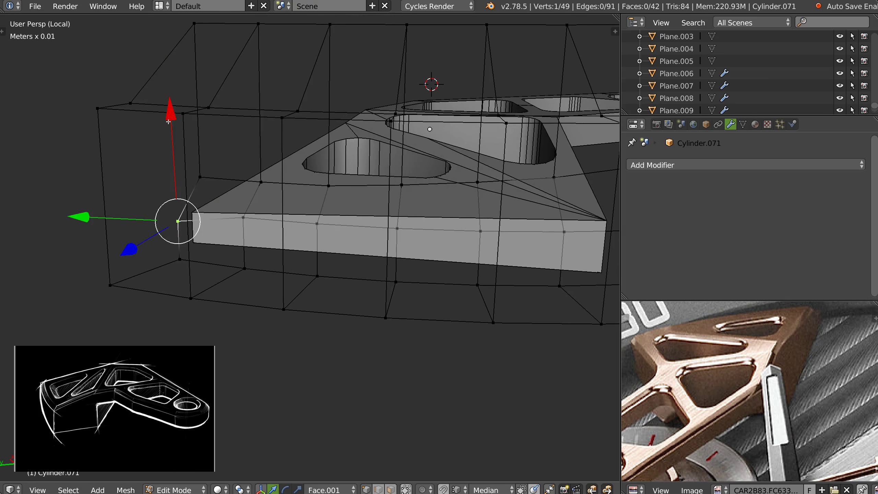
right_click(245, 218)
left_click_drag(240, 120, 240, 128)
right_click(320, 222)
left_click_drag(317, 139, 317, 145)
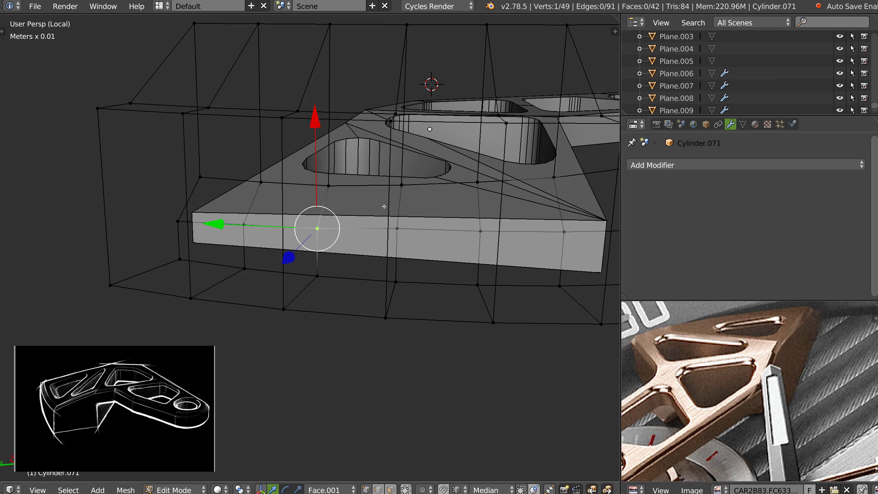
- Raise three vertices of the same row near the cutter segment's opposite end, by decreasing amounts towards the middle
middle_click_drag(439, 242, 403, 239, "shift")
mouse_move(583, 233)
middle_mouse_down("shift")
mouse_move(524, 221)
mouse_move(534, 218)
middle_mouse_up("shift")
right_click(549, 216)
left_click_drag(562, 109, 562, 100)
right_click(472, 221)
mouse_move(473, 122)
right_mouse_down()
mouse_move(473, 112)
mouse_move(476, 120)
right_mouse_up()
right_click(477, 120)
right_click(467, 221)
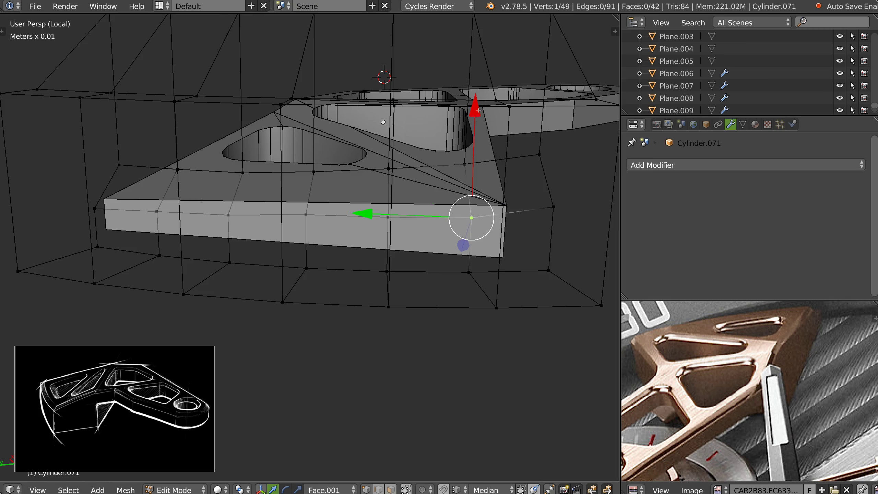
left_click_drag(478, 110, 476, 108)
right_click(389, 223)
left_click_drag(389, 111, 388, 106)
- Examine the bridge's tapered outer slope in perspective and top views, comparing it with the cutter segment's mesh
middle_click_drag(333, 255, 356, 256)
key("Tab")
middle_click_drag(332, 176, 414, 196)
key("q")
left_click(385, 169)
mouse_move(419, 156)
middle_mouse_down("shift")
mouse_move(375, 212)
mouse_move(403, 154)
middle_mouse_up("shift")
key("Tab")
right_click(351, 106)
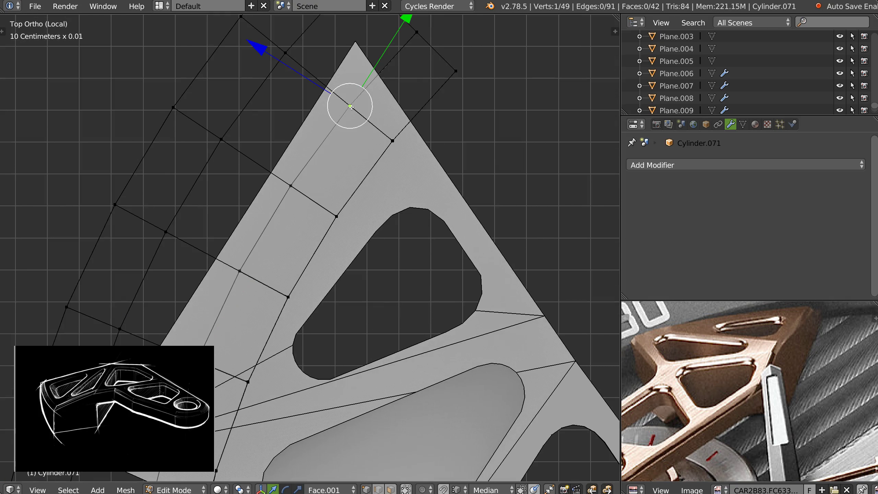
key("Tab")
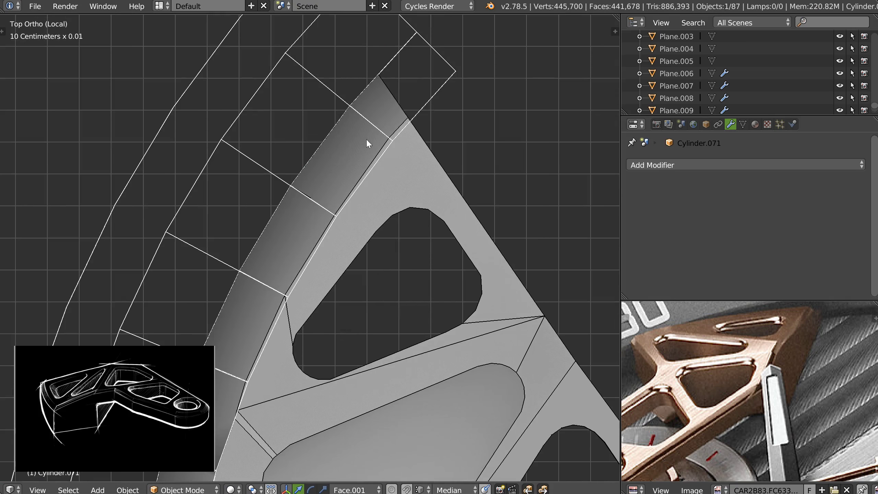
key("Tab")
key("Tab")
- Examine the bridge's Boolean modifiers and its uncut base mesh around the tapered end
right_click(430, 177)
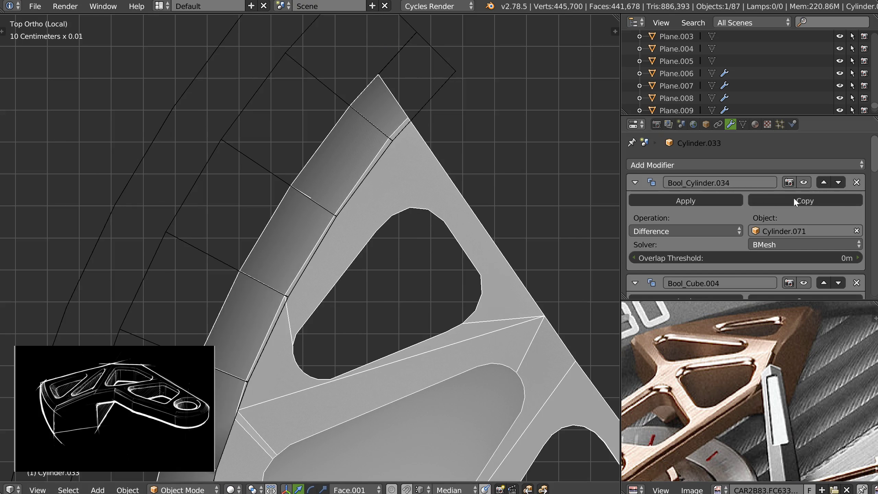
scroll(794, 200, "down", 2)
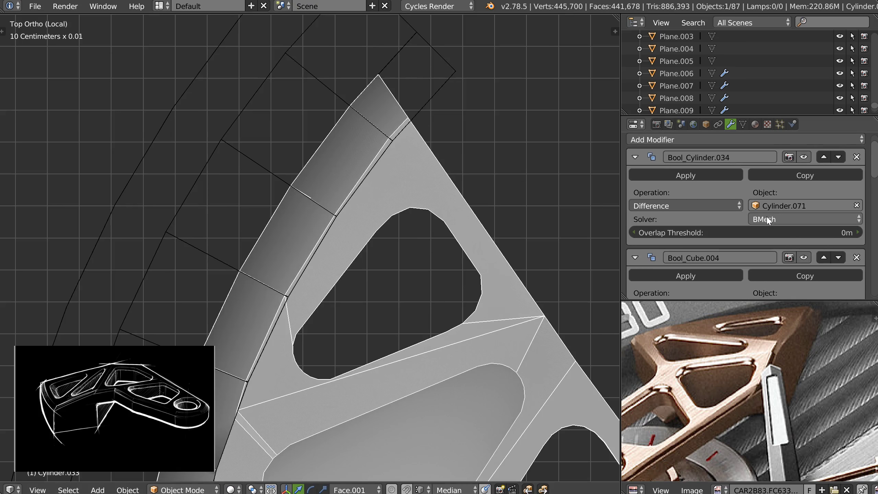
middle_click_drag(341, 289, 396, 265)
scroll(383, 204, "down", 4)
key("Tab")
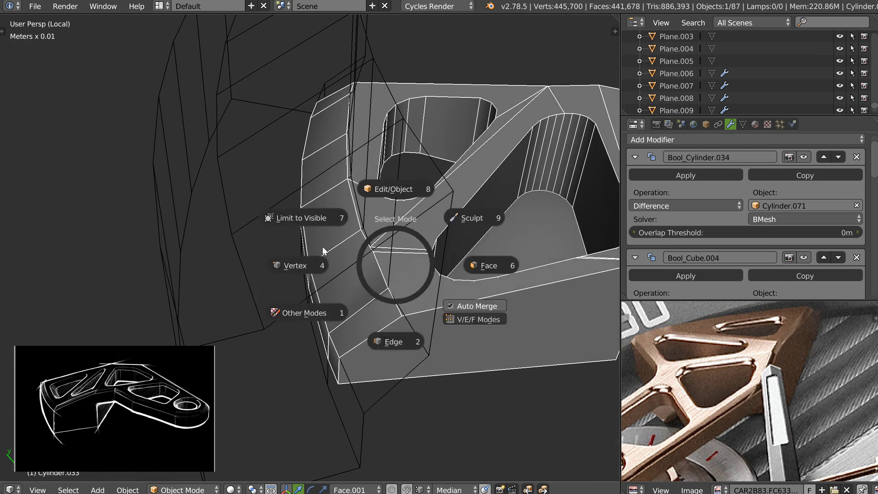
left_click(323, 250)
scroll(346, 245, "down", 5)
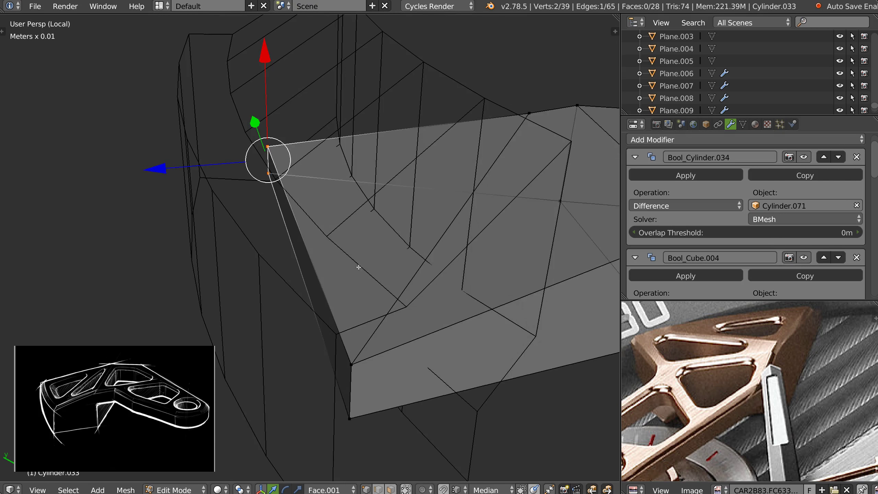
- Return to the cutter segment's mesh and lower neighbouring vertices along its slope's upper edge by small amounts
key("Tab")
right_click(373, 99)
key("Tab")
left_click(349, 86)
middle_click_drag(362, 114, 362, 164)
right_click(358, 163)
left_click_drag(364, 65, 364, 70)
right_click(339, 141)
left_click_drag(344, 39, 348, 47)
middle_click_drag(347, 48, 342, 70)
left_click_drag(337, 39, 291, 51)
right_click(284, 143)
key("Tab")
left_click(349, 76)
- Raise the last three vertices of the slope's upper edge slightly at one end of the cutter segment
middle_click_drag(356, 125, 334, 160)
scroll(342, 158, "up", 2)
key("Tab")
right_click(353, 157)
left_click_drag(352, 49, 353, 47)
left_click(353, 47)
right_click(279, 177)
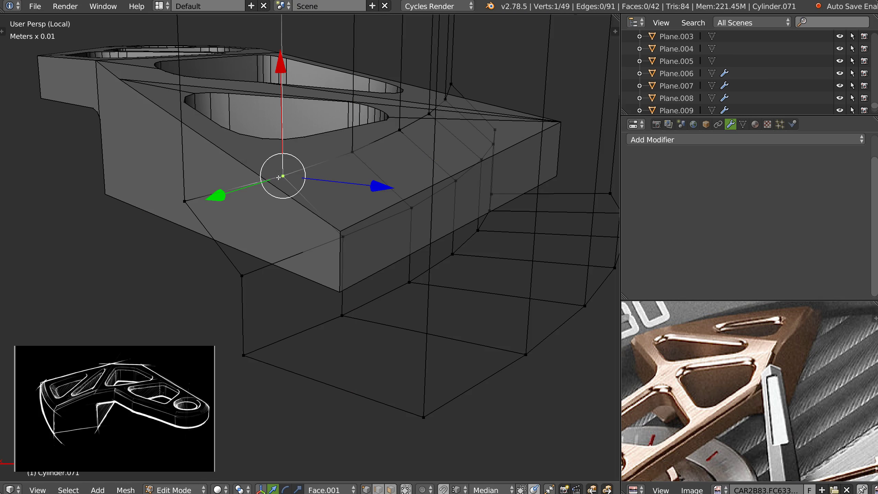
left_click_drag(278, 71, 279, 65)
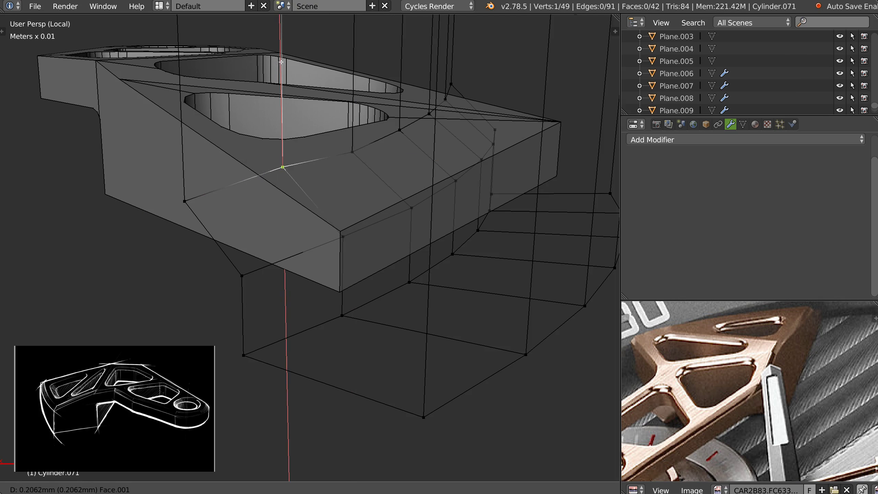
left_click(280, 65)
right_click(184, 201)
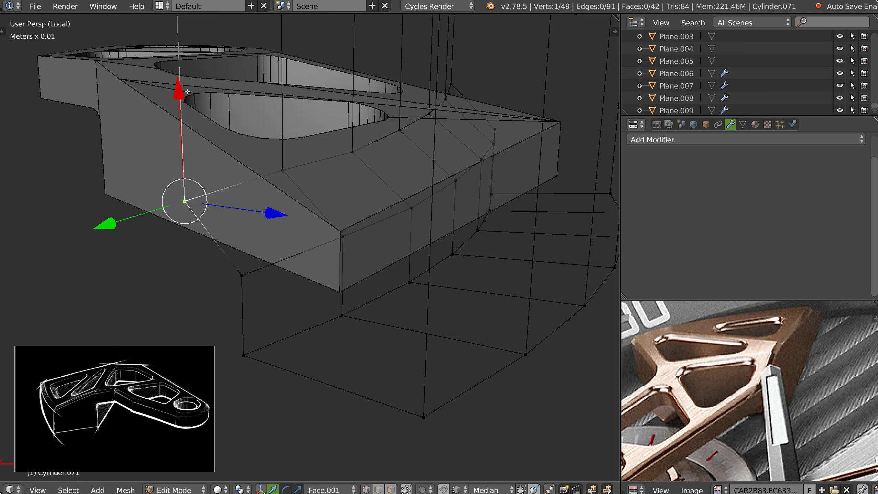
key("g")
key("z")
left_click(283, 170)
key("Tab")
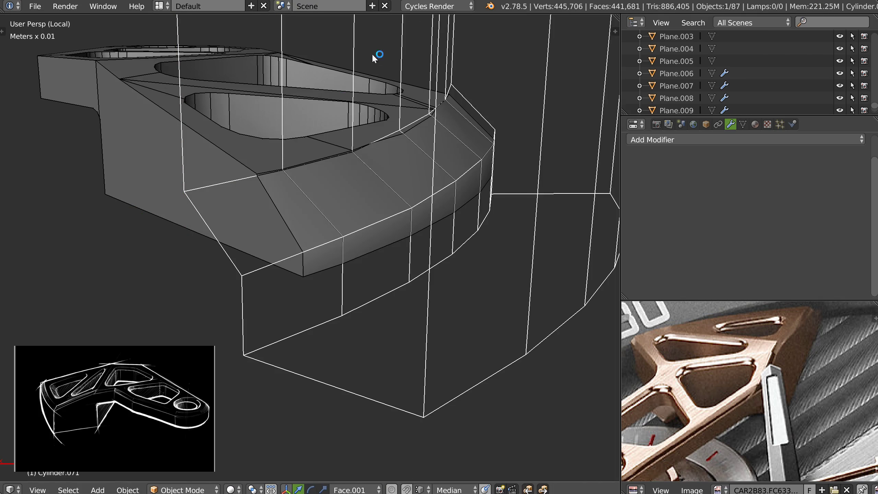
- Lower the third vertex from the cutter segment's opposite end slightly along the slope's upper edge
key("KP_7")
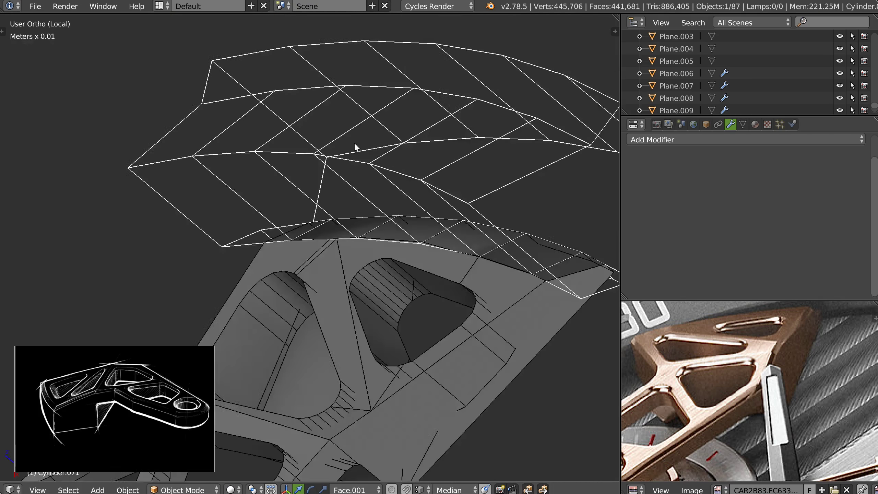
key("KP_5")
middle_click_drag(310, 245, 377, 160, "shift")
key("Tab")
key("g")
key("x")
left_click_drag(362, 64, 362, 64)
right_click(394, 198)
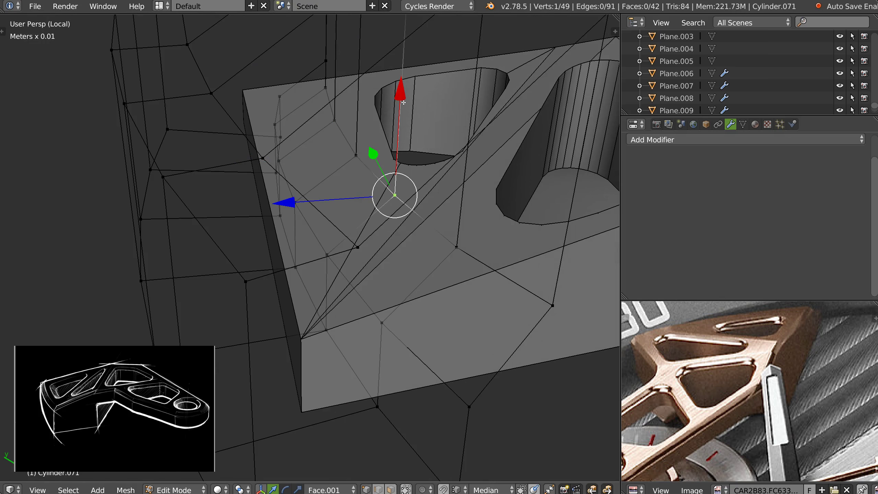
left_click_drag(399, 98, 398, 101)
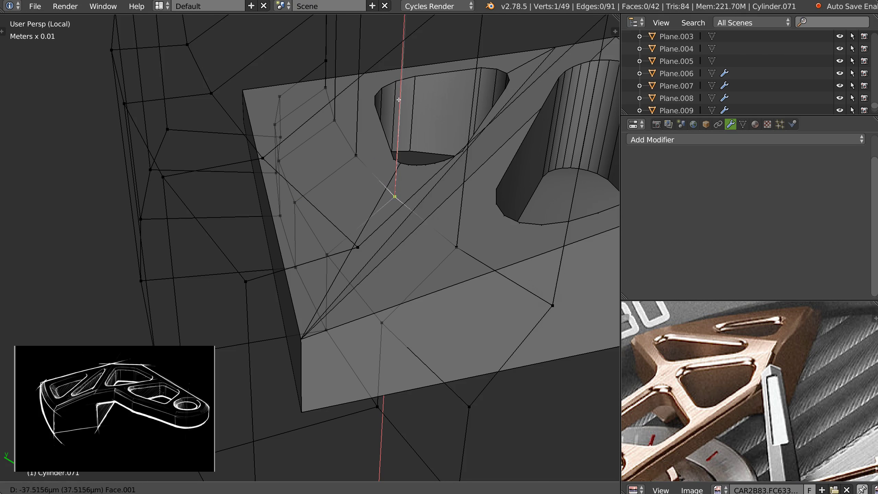
left_click(399, 99)
- Lower the end vertex of the same upper slope edge slightly and check the resulting cut on the bridge
right_click(571, 287)
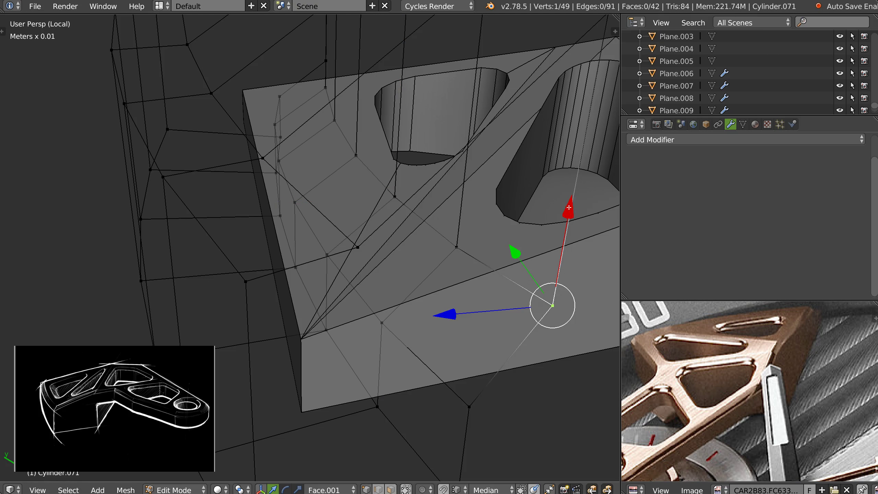
key("Tab")
key("Tab")
left_click_drag(575, 203, 575, 209)
key("Tab")
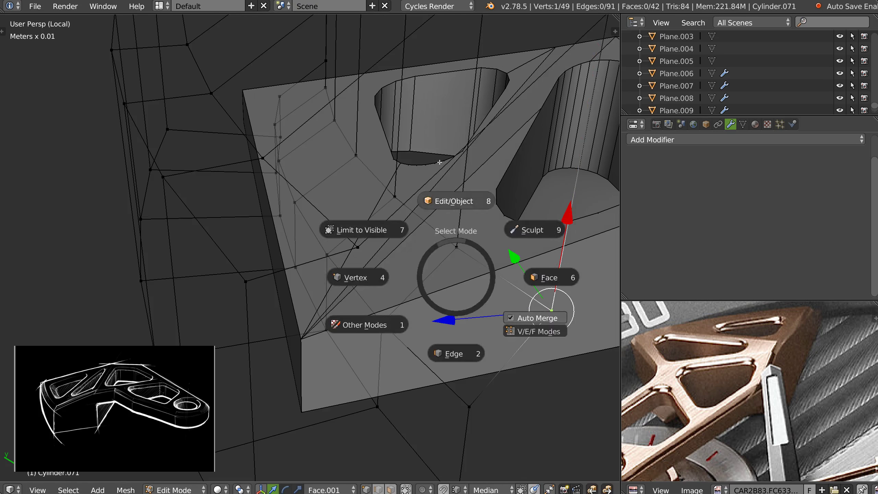
middle_click_drag(393, 192, 464, 231)
scroll(406, 187, "down", 3)
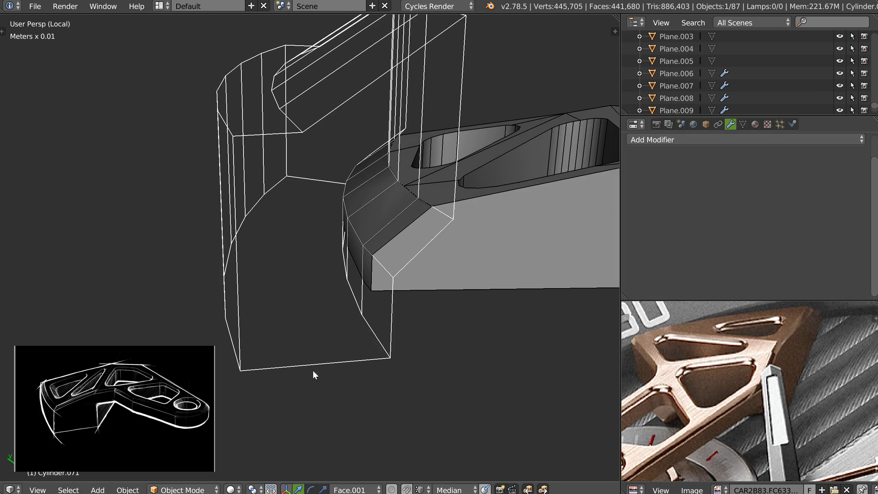
middle_click_drag(387, 205, 394, 255)
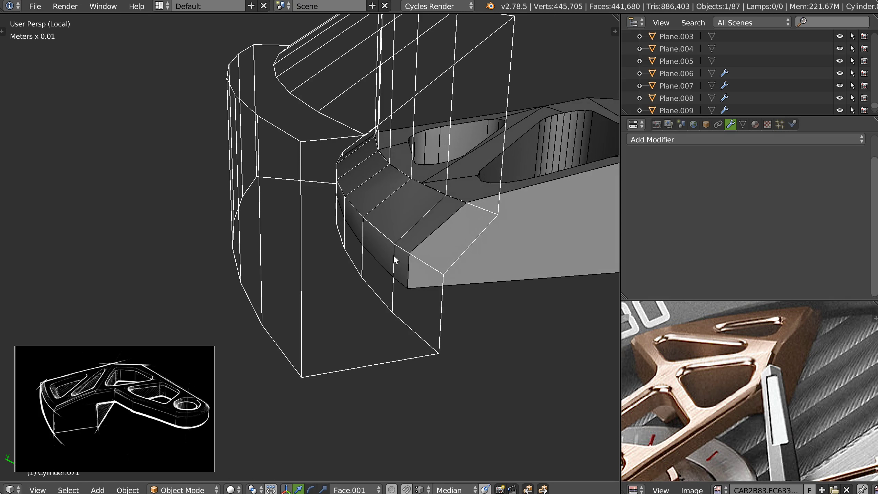
- Move the cutter's lower inner wall faces towards the bridge and raise the edge loop where they meet the slope
key("Tab")
key("l")
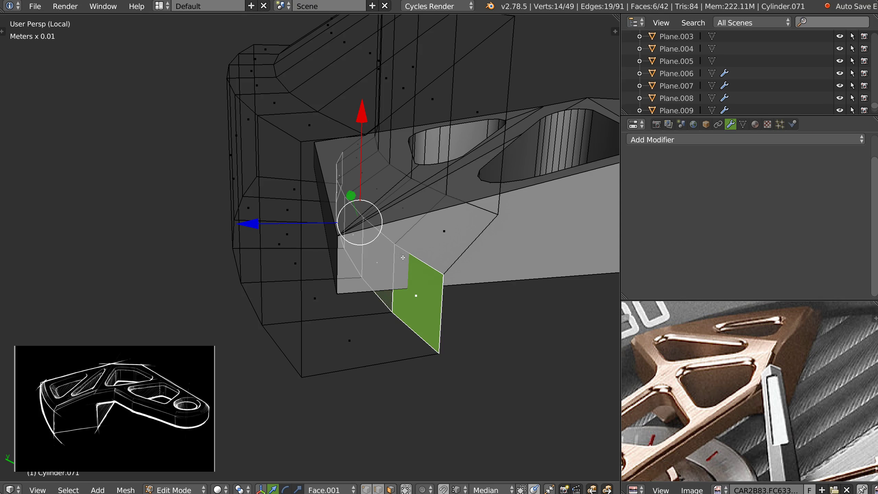
left_click_drag(255, 223, 274, 222)
key("2")
right_click(439, 259, "alt")
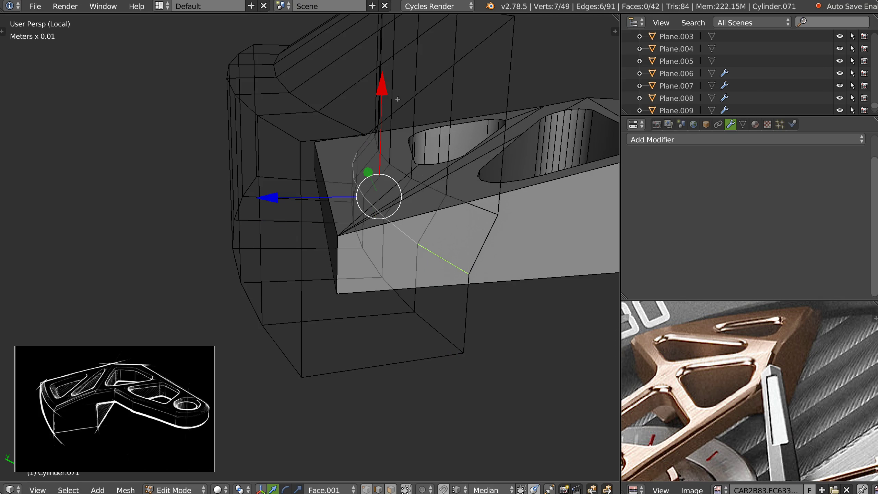
left_click_drag(379, 83, 381, 73)
key("Tab")
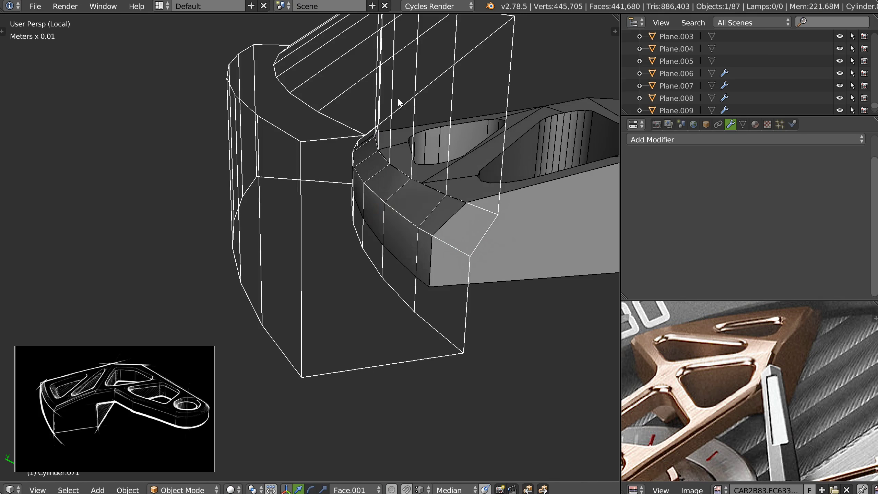
- Leave the isolated view and select the cutter's loop of upper inner wall faces above the slope
middle_click_drag(359, 139, 339, 174)
key("KP_Divide")
key("Tab")
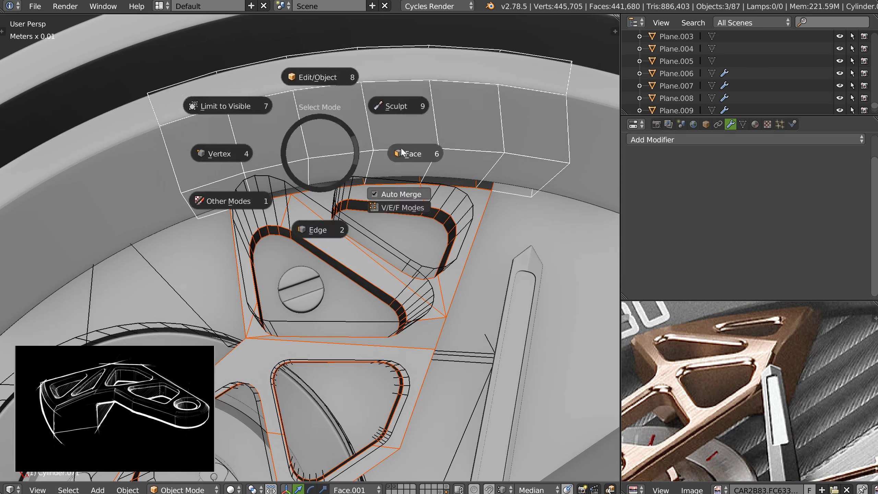
left_click(379, 162)
left_click(374, 165, "alt")
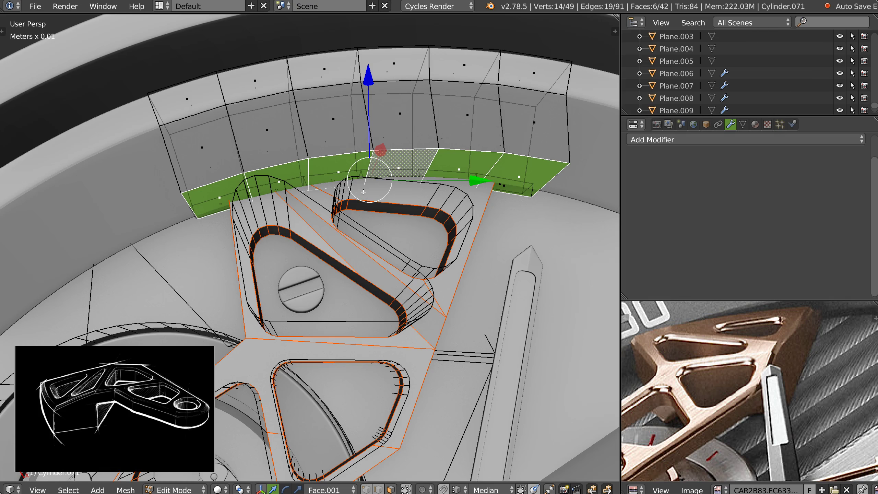
mouse_move(348, 188)
middle_mouse_down()
mouse_move(346, 203)
mouse_move(336, 186)
middle_mouse_up()
- Shift the selected upper wall faces away from the bridge with Shrink/Fatten by about -0.01
key("t")
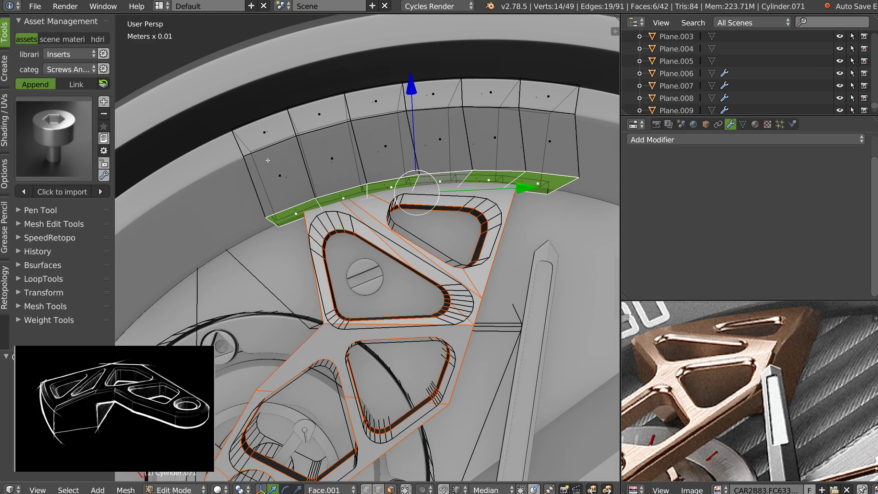
left_click(34, 22)
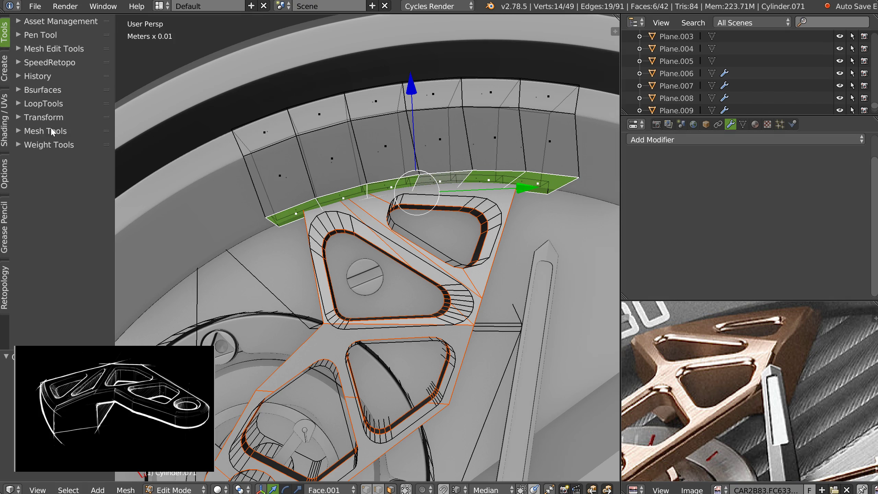
left_click(41, 118)
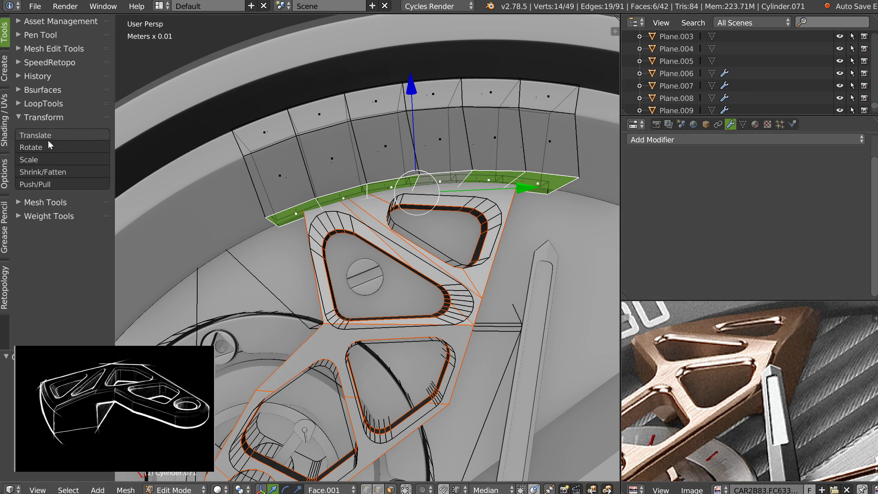
left_click(51, 180)
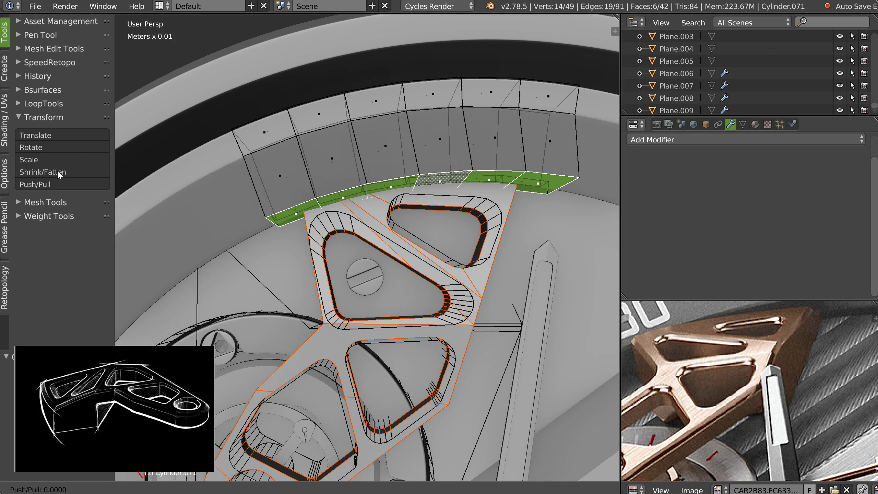
right_click(86, 156)
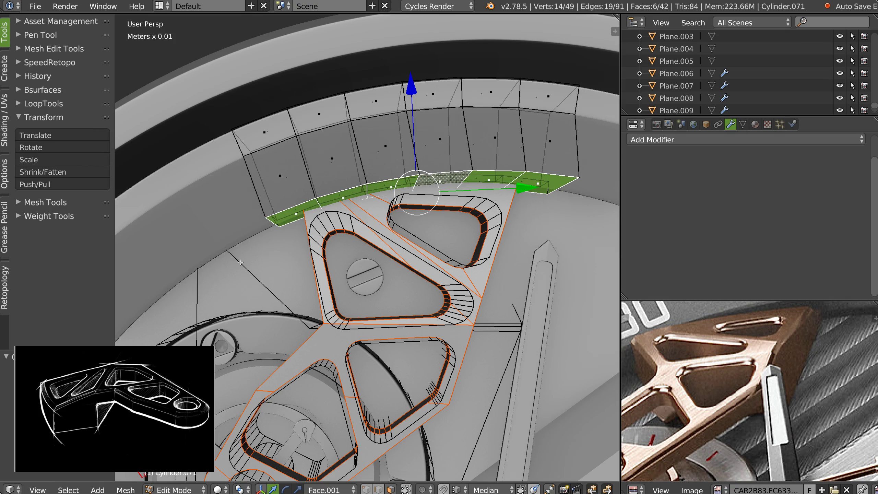
left_click(69, 172)
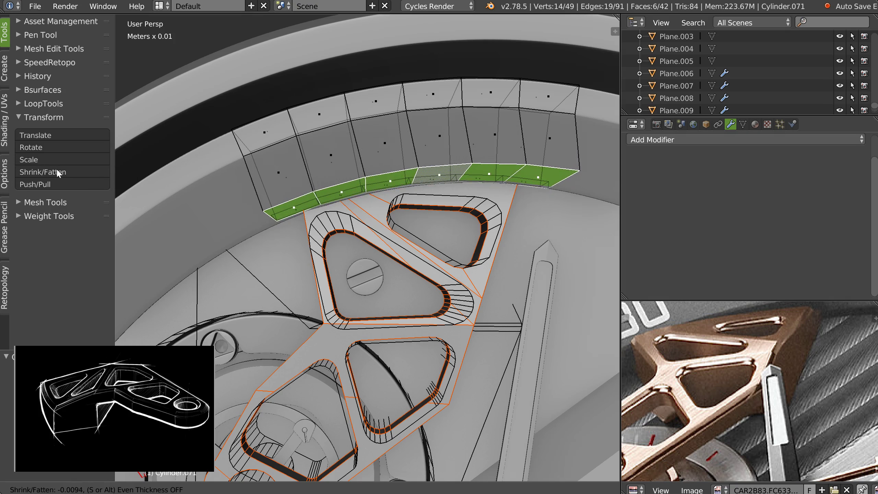
left_click(39, 167)
key("Tab")
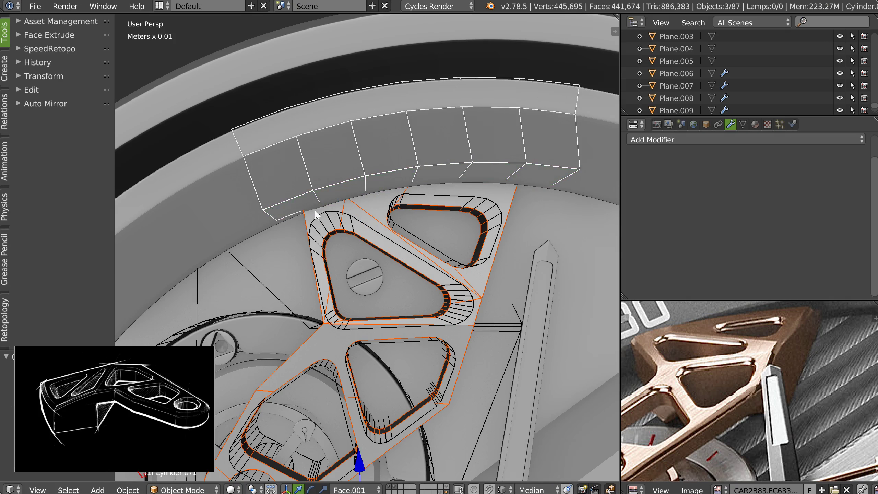
- Move the same upper wall faces slightly back towards the bridge with Shrink/Fatten
middle_click_drag(315, 211, 351, 205)
key("Tab")
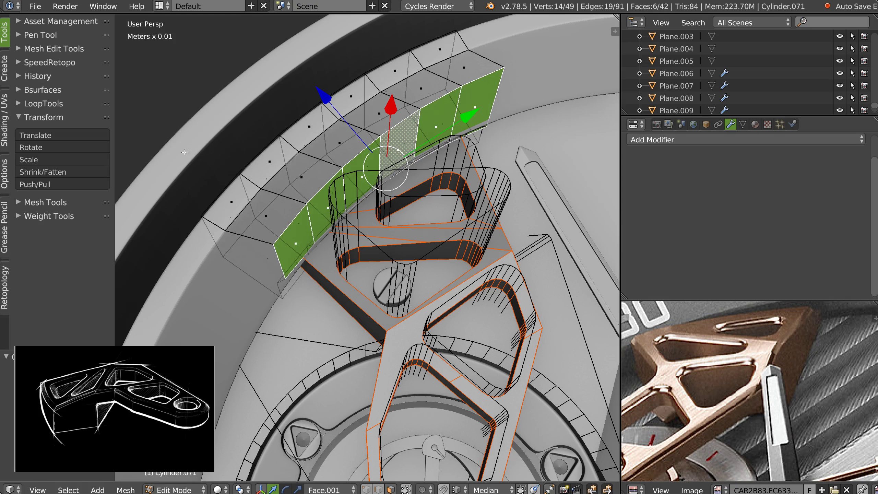
left_click(56, 172)
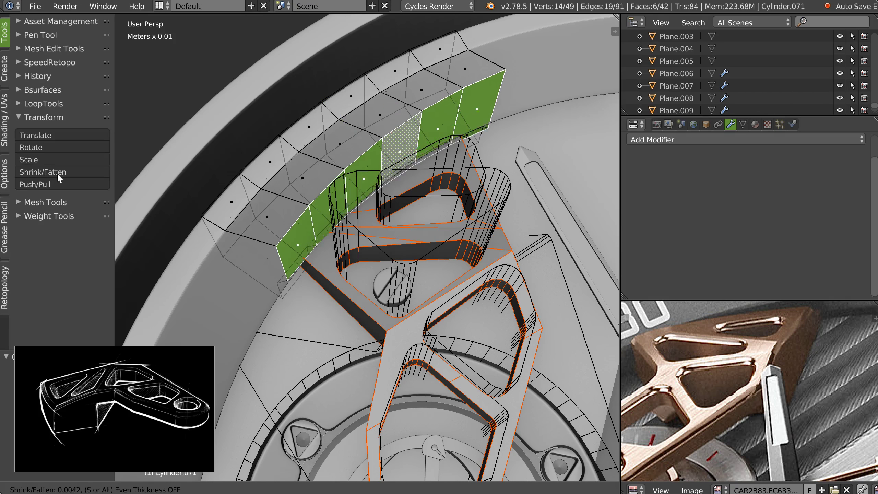
left_click(55, 193)
key("Tab")
- Fine-tune the upper wall faces with another minimal Shrink/Fatten and a slight straight move towards the bridge
mouse_move(279, 206)
middle_mouse_down()
mouse_move(271, 230)
mouse_move(275, 217)
mouse_move(265, 214)
middle_mouse_up()
key("Tab")
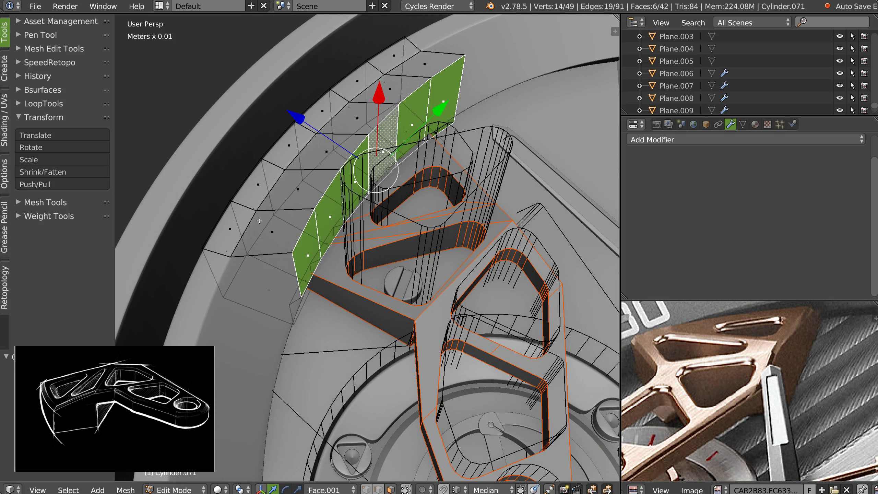
left_click(72, 170)
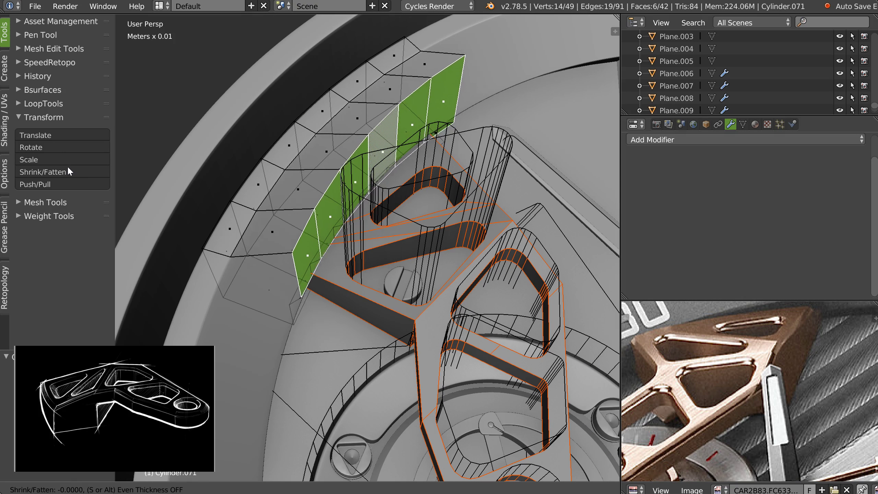
left_click(66, 167)
key("Tab")
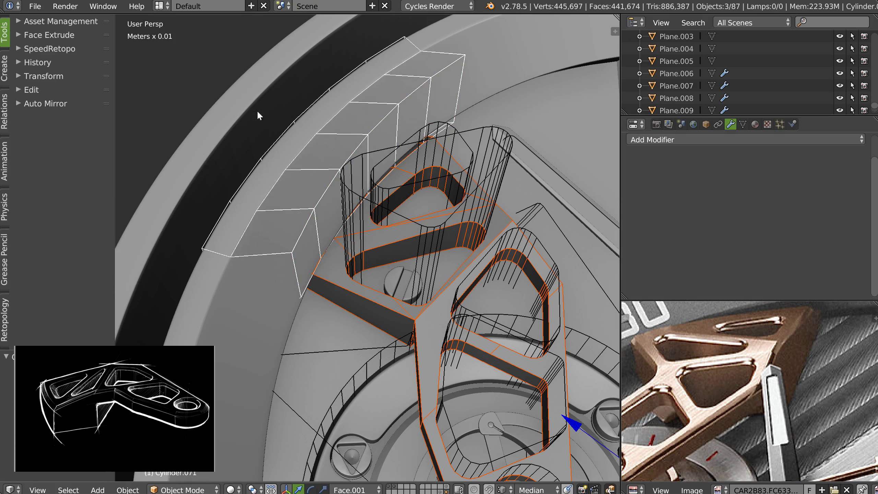
key("Tab")
left_click_drag(298, 118, 301, 120)
key("Tab")
- Examine the bridge and its tapered slope from several low angles inside the watch case, comparing them with the reference photo
middle_click_drag(321, 108, 306, 180)
scroll(446, 259, "up", 3)
middle_click_drag(453, 254, 222, 262)
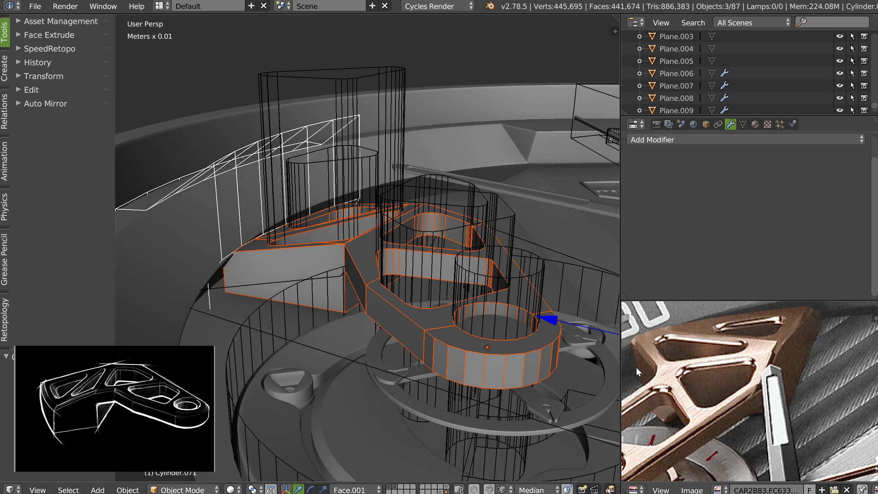
middle_click_drag(262, 270, 292, 273)
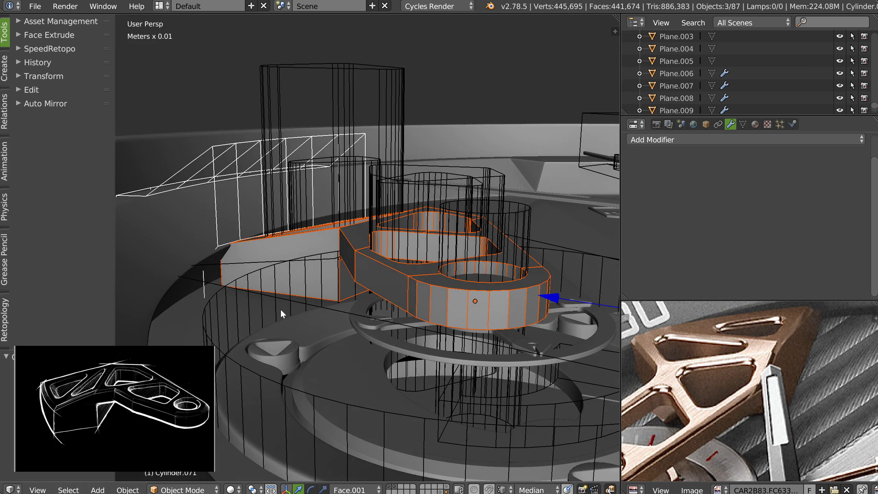
middle_click_drag(505, 227, 416, 254)
middle_click_drag(362, 259, 429, 332)
- Lower the two surface faces of the dial base's sunken half slightly beneath the pendulum bridge
right_click(356, 236)
key("Tab")
right_click(433, 358)
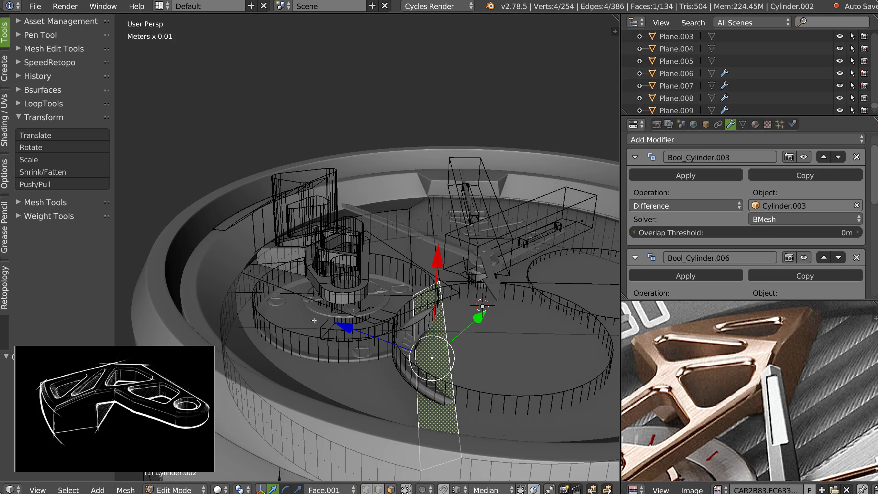
middle_click_drag(314, 320, 365, 290)
right_click(277, 369)
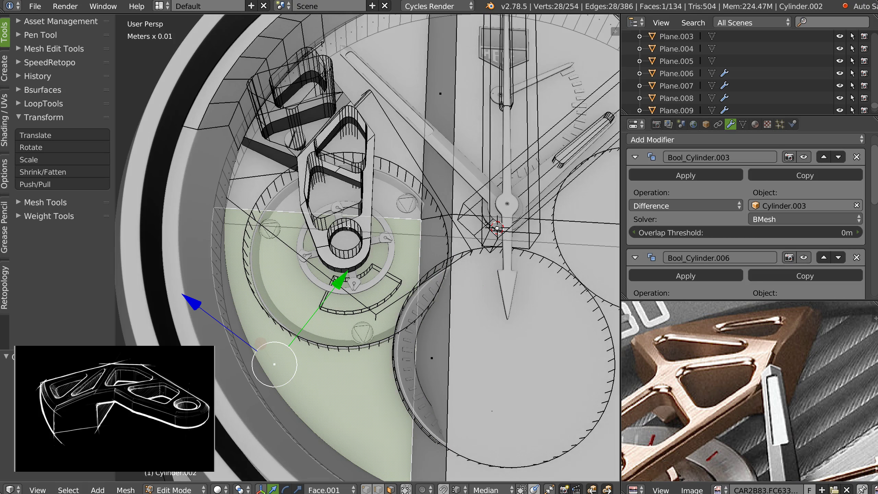
right_click(327, 76, "shift")
middle_click_drag(323, 269, 307, 192)
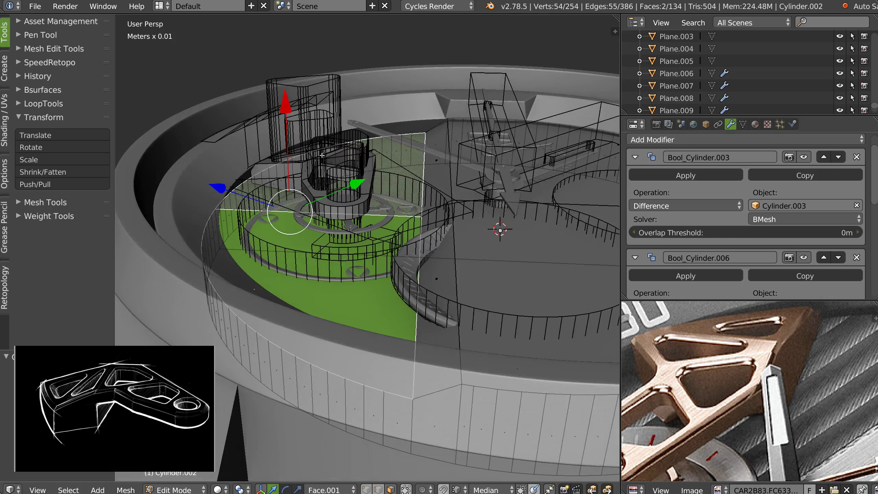
scroll(306, 193, "up", 3)
left_click_drag(274, 117, 272, 121)
key("Tab")
- Select the triangular screw together with the ring around the pendulum mechanism
middle_click_drag(302, 259, 273, 221)
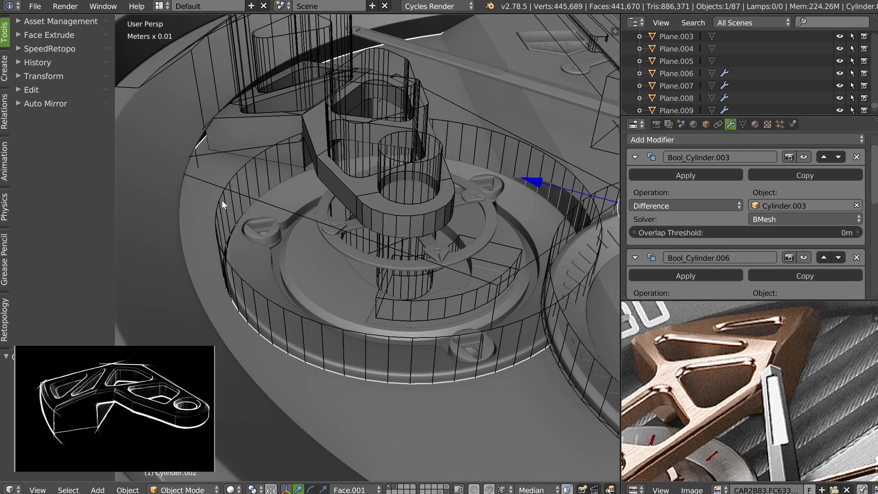
right_click(272, 239)
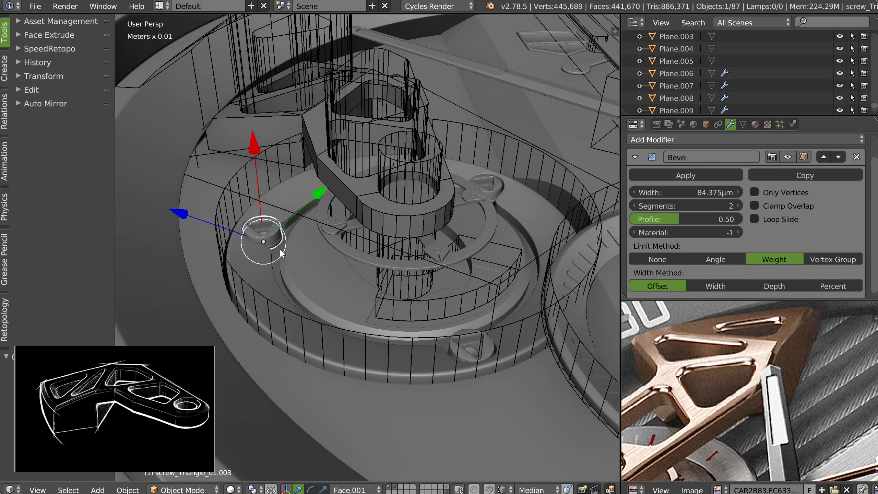
right_click(257, 285, "shift")
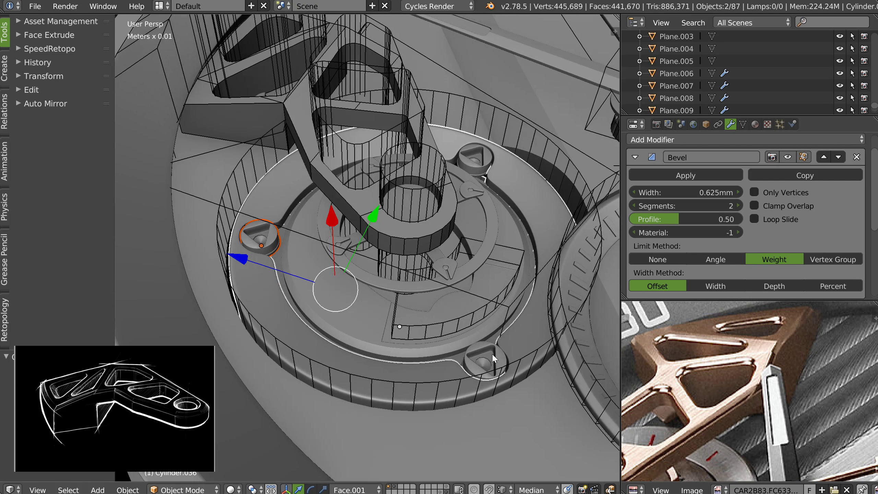
middle_click_drag(353, 205, 216, 134)
- Move the underside faces of the pendulum bridge slightly downward, from the outer arm along to the pivot end
right_click(212, 137)
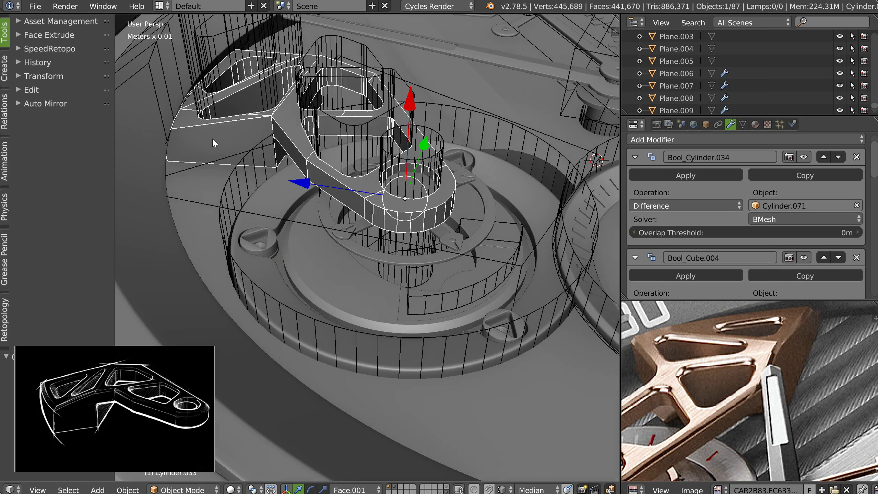
key("Tab")
key("Tab")
left_click(197, 138)
right_click(197, 145)
key("Tab")
left_click(306, 152)
key("Tab")
left_click(146, 104)
right_click(252, 141)
middle_click_drag(246, 139, 278, 109)
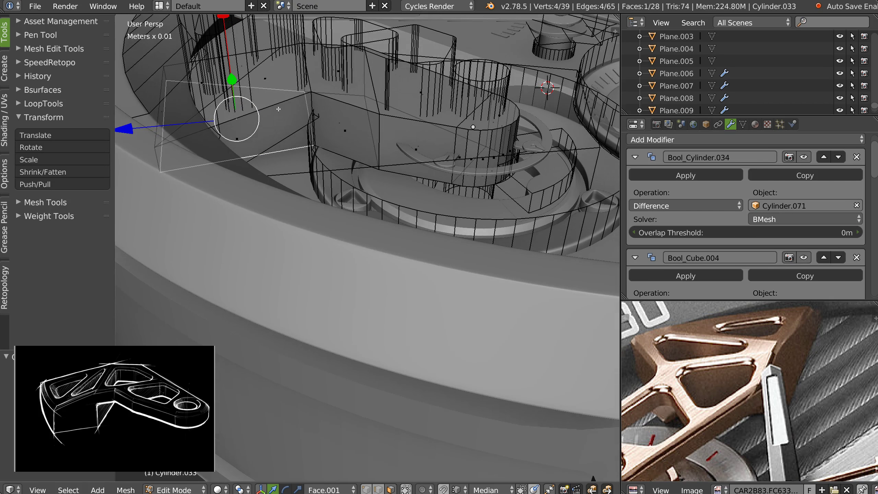
right_click(349, 137, "shift")
right_click(471, 161, "shift")
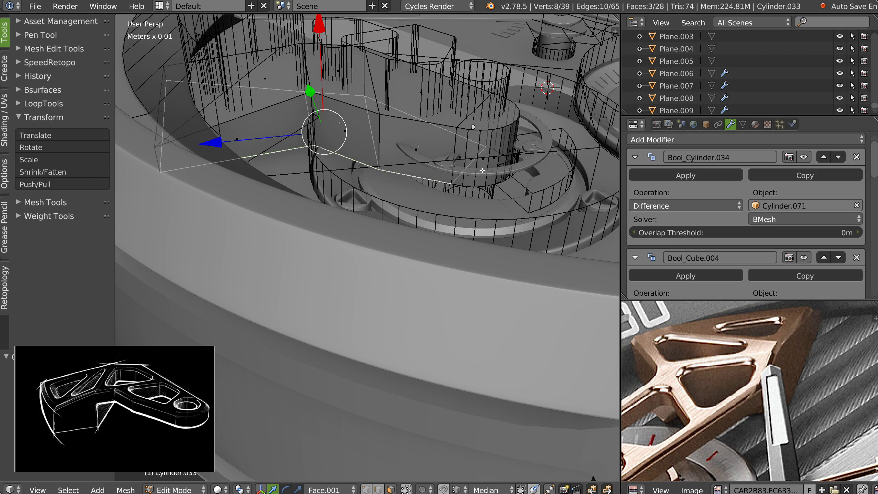
right_click(481, 183, "shift")
left_click_drag(424, 55, 422, 63)
key("Tab")
middle_click_drag(285, 100, 488, 99)
- Examine the full-watch reference photos for the bridge and dial, and remove the oversized photo from the reference board
scroll(334, 141, "down", 5)
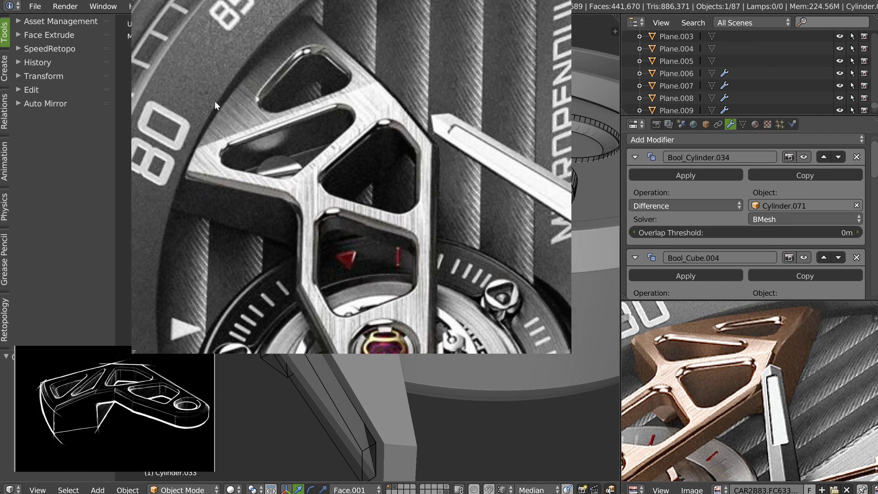
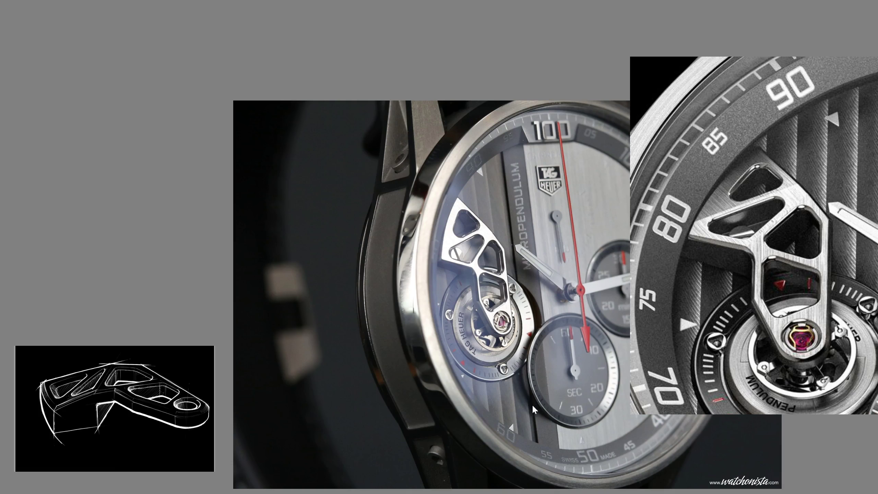
scroll(562, 309, "down", 3)
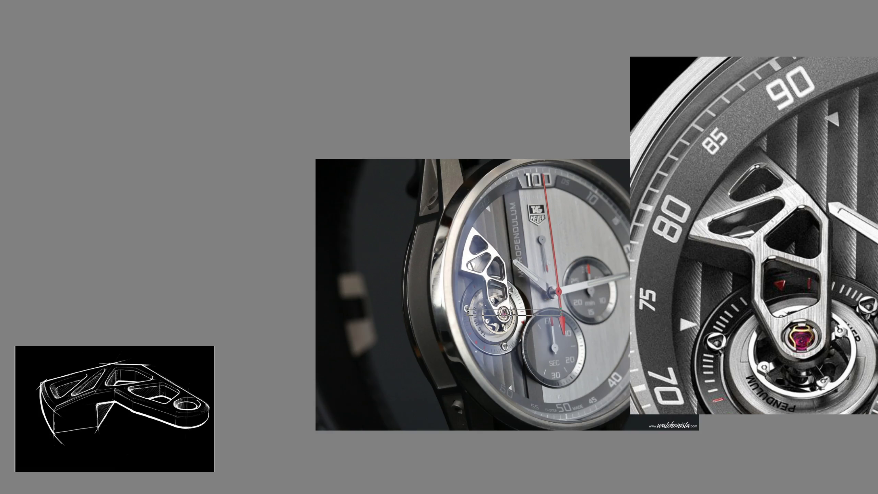
scroll(507, 294, "up", 3)
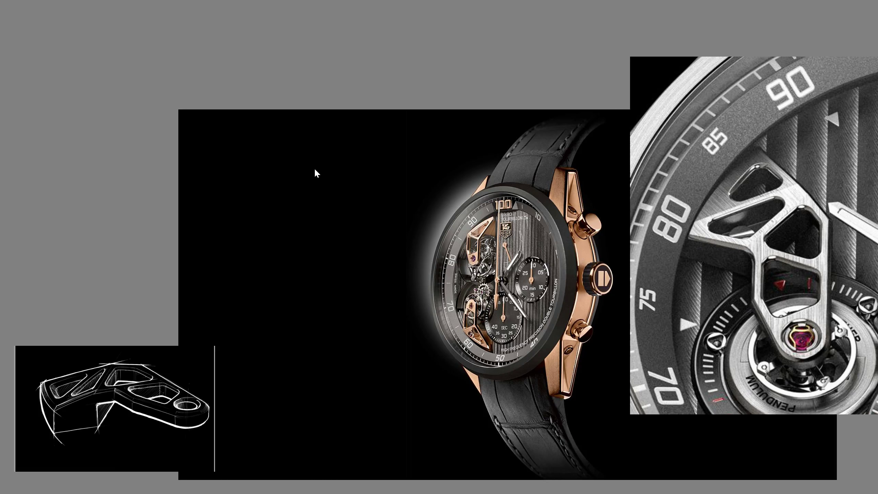
key("Delete")
key("Return")
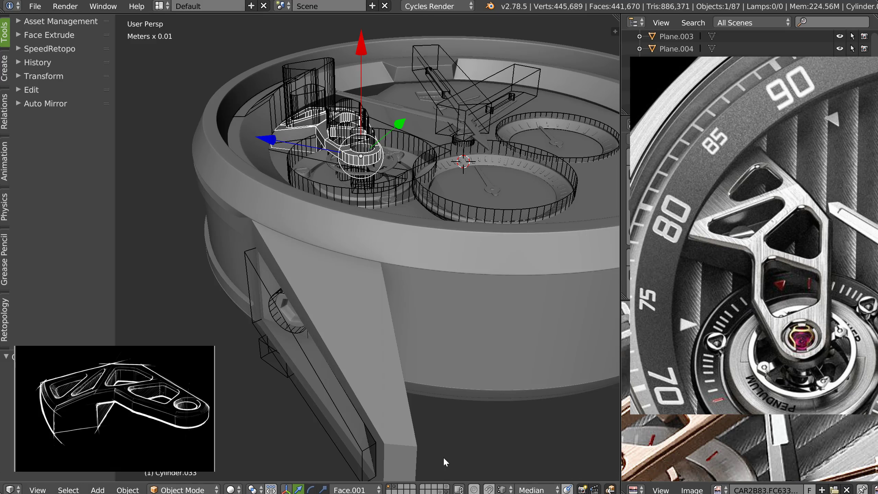
- Isolate the dial base in local view and examine its pockets and sloped step from several angles
key("KP_Decimal")
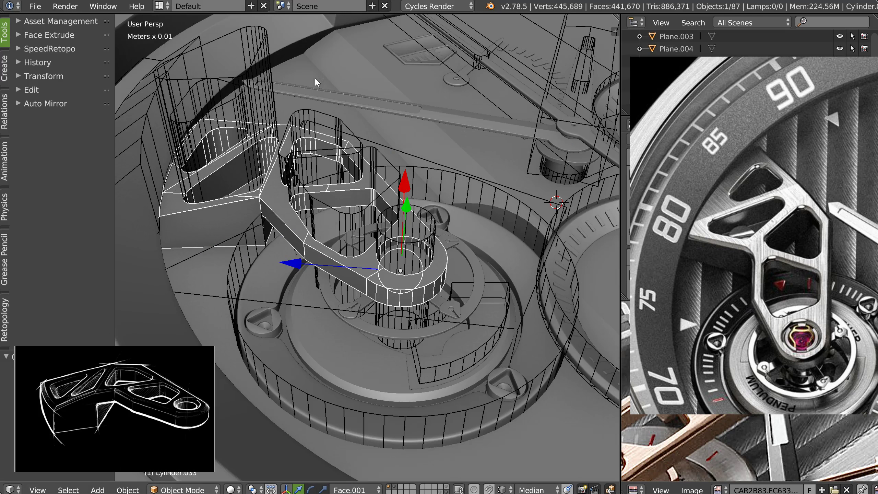
right_click(316, 79)
key("KP_Decimal")
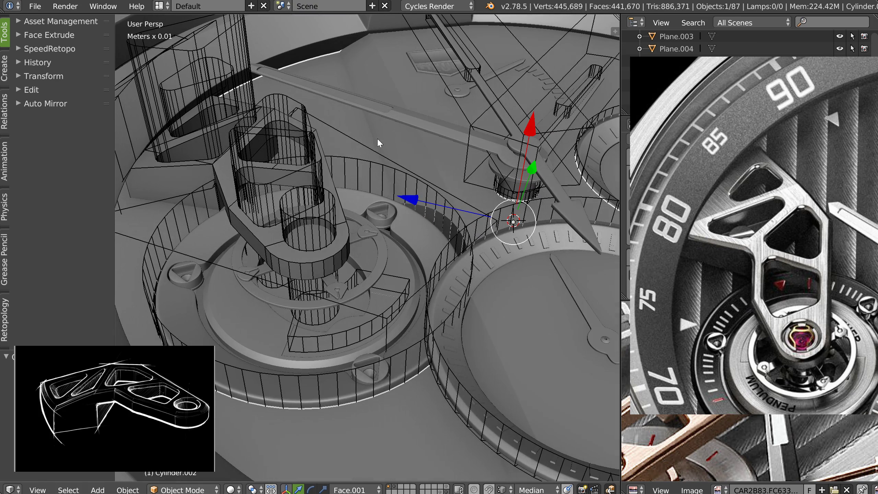
scroll(378, 139, "down", 4)
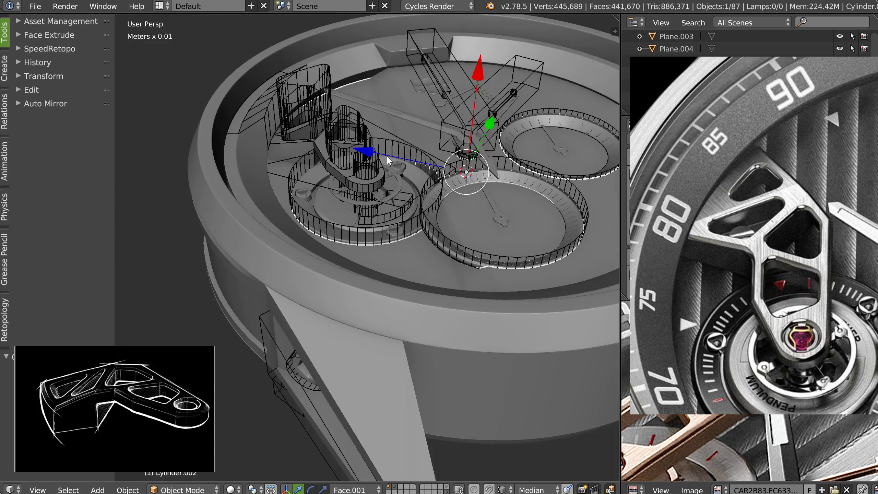
key("KP_Divide")
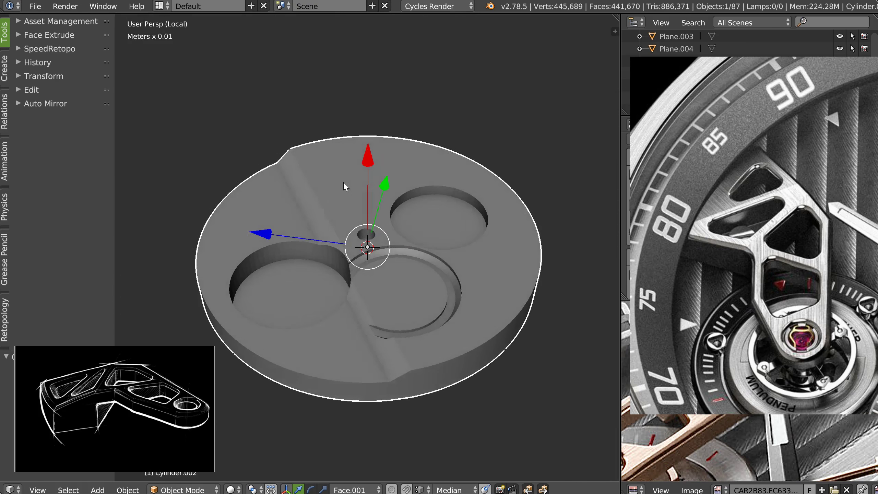
middle_click_drag(379, 212, 360, 216)
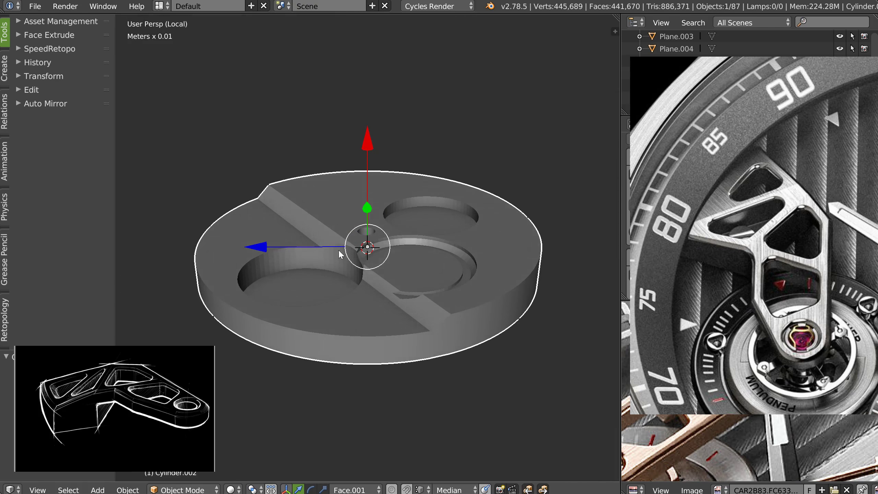
scroll(340, 248, "up", 2)
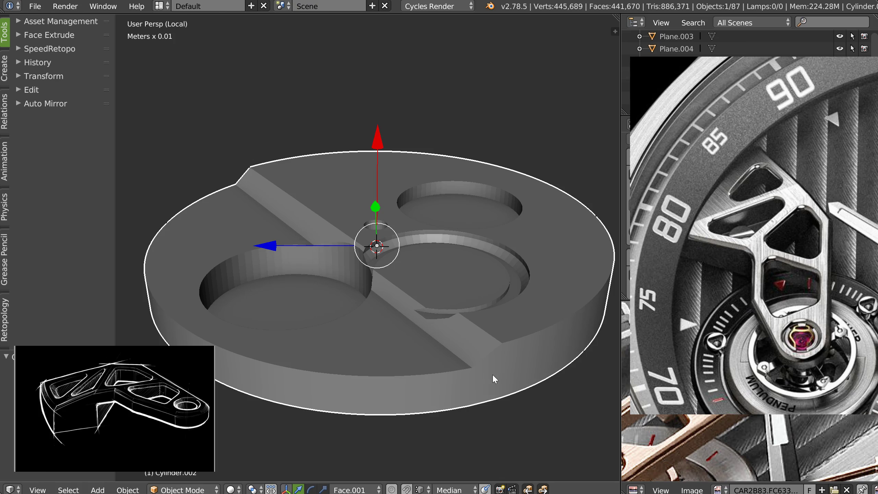
middle_click_drag(422, 201, 287, 378)
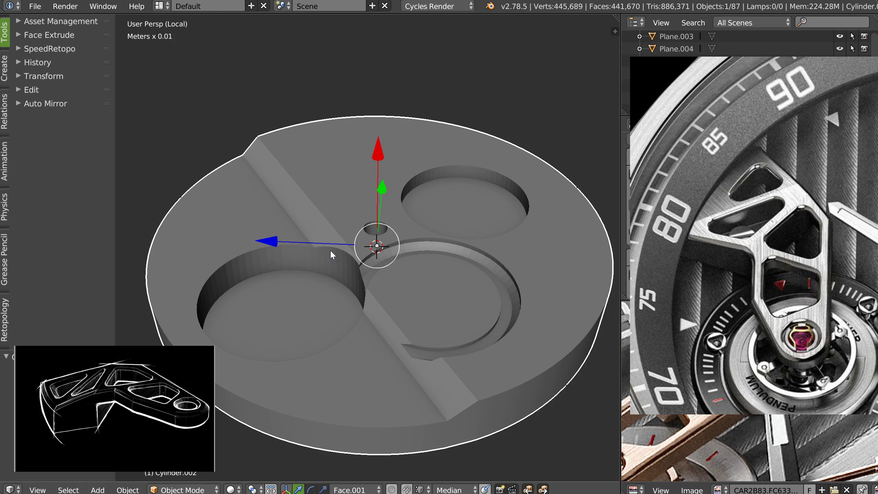
- Duplicate the dial base in place and move both the original and the copy to a separate layer
key("shift+d")
right_click(357, 266)
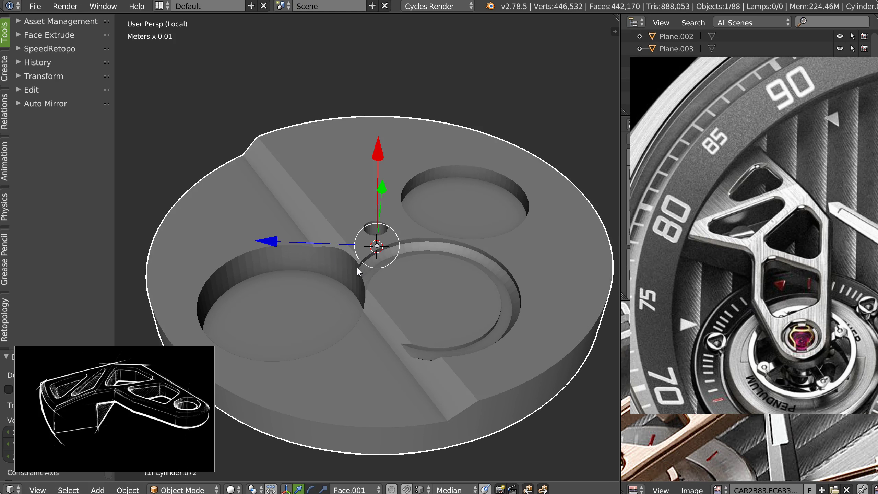
key("KP_Divide")
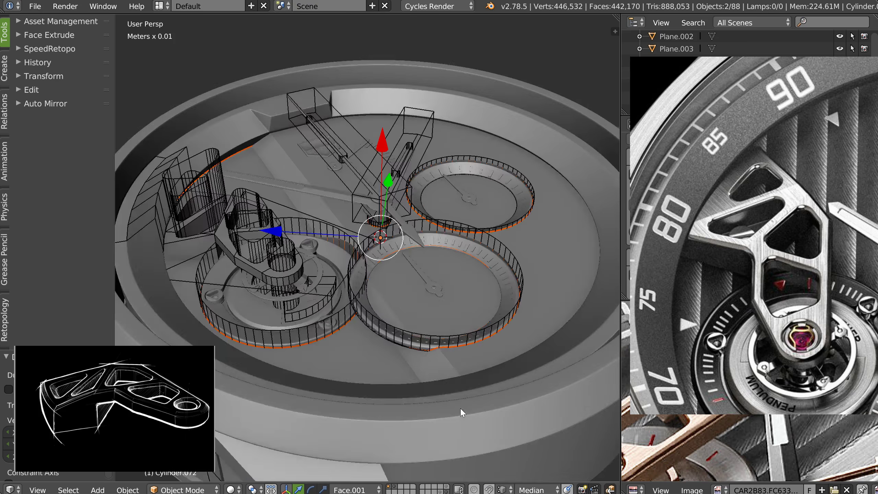
key("m")
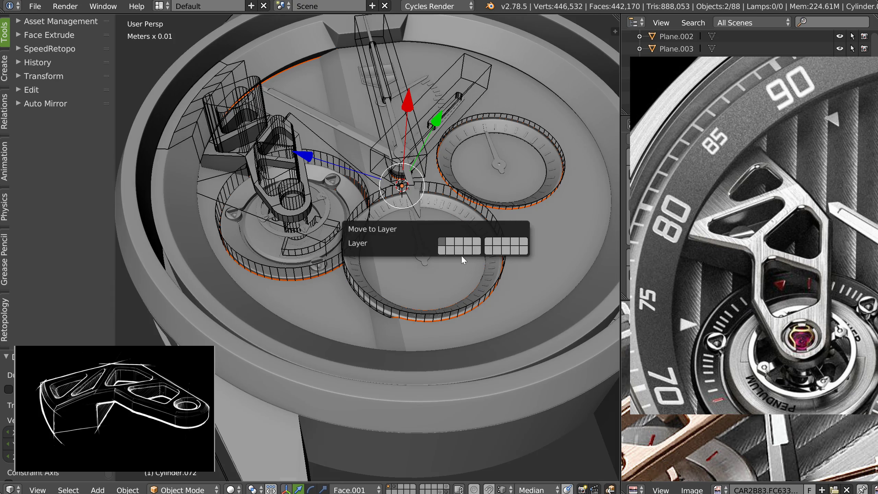
left_click(439, 250)
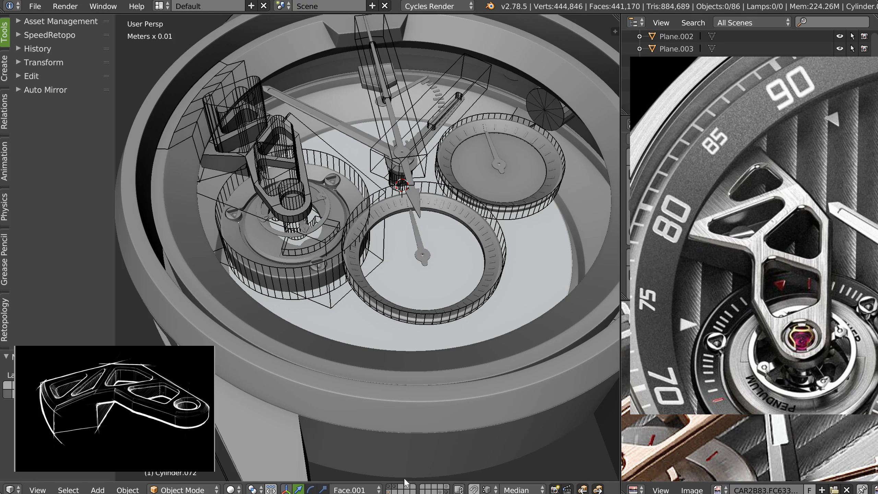
- Send the original dial base from that layer back to the main model layer and display only the model layer
left_click(388, 490)
right_click(429, 353)
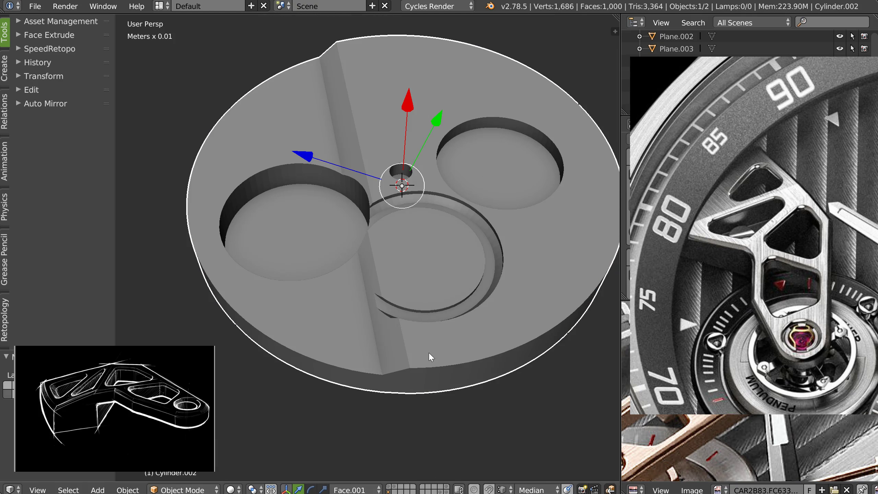
key("m")
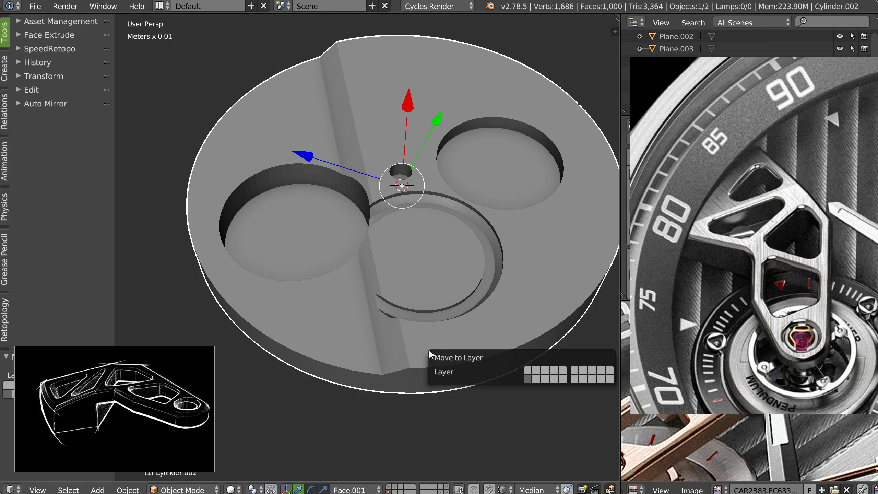
left_click(535, 372)
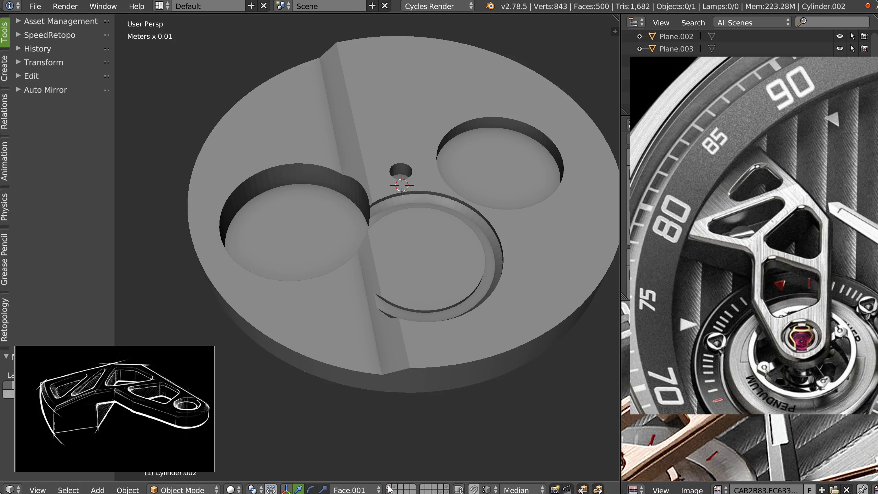
left_click(390, 489)
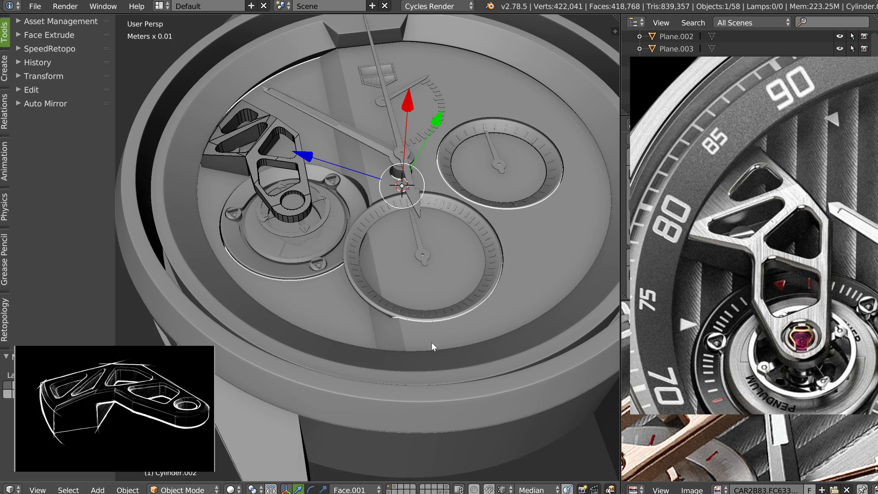
- Isolate the dial base in local view and open its mesh for editing
right_click(343, 312)
right_click(336, 311)
key("KP_Divide")
middle_click_drag(338, 318, 351, 276)
key("Tab")
middle_click_drag(358, 319, 363, 296)
- Delete the outer rim faces and both surface faces of the dial base's sunken half, up to the sloped step
right_click(442, 373)
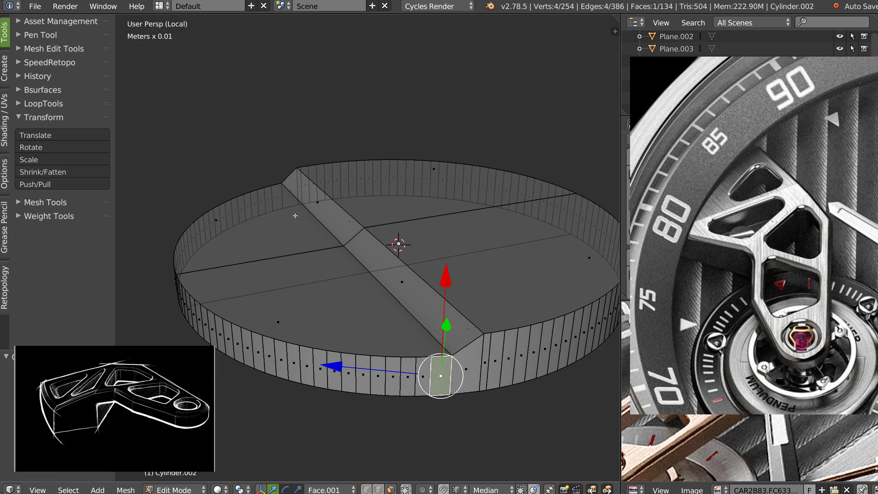
right_click(276, 198, "ctrl")
right_click(290, 191, "shift")
right_click(223, 218, "shift")
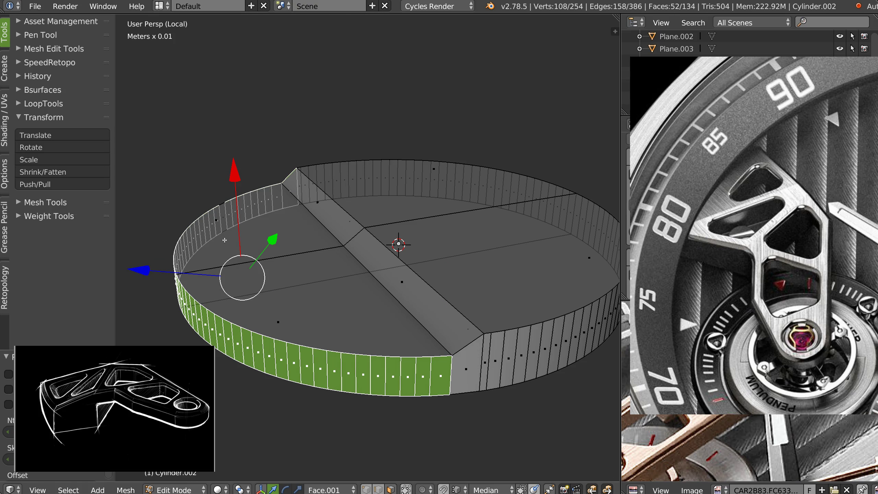
right_click(295, 191, "shift")
right_click(217, 220, "shift")
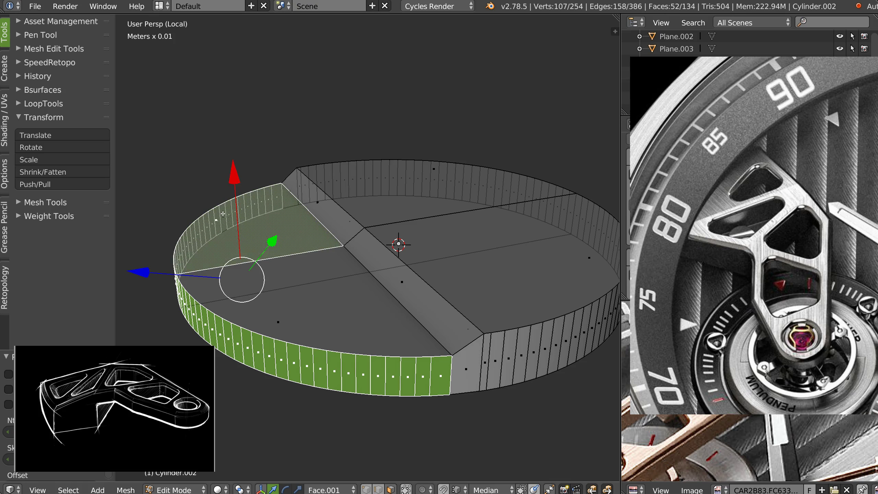
right_click(292, 319, "shift")
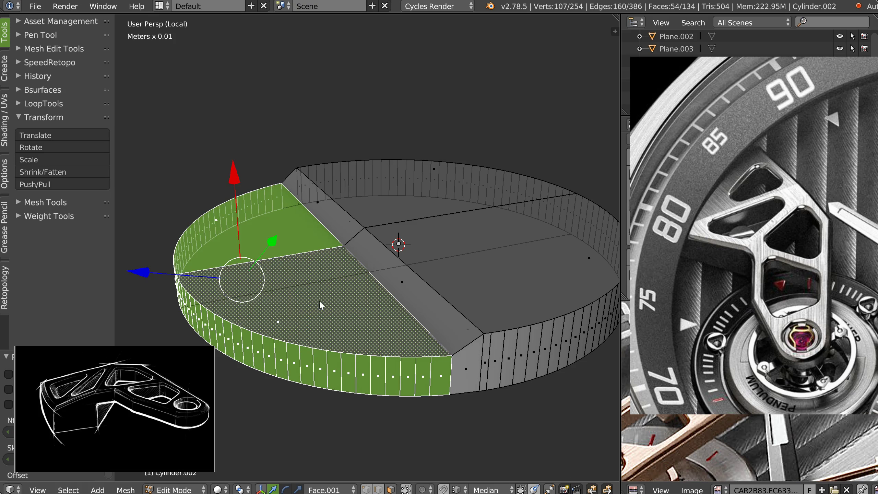
key("x")
key("f")
- Connect the two bottom rim vertices below the ends of the sloped step with a cut across the bottom face
key("1")
right_click(282, 209)
right_click(449, 395, "shift")
key("j")
- Try to fill the open side under the sloped step, starting from the vertical edge at its near end
right_click(451, 356)
right_click(449, 394, "shift")
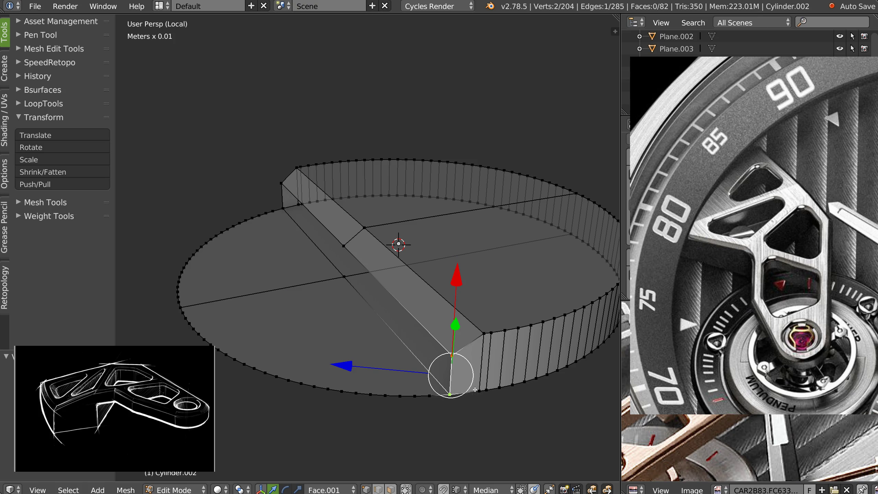
key("f")
key("f")
key("ctrl+z")
- Fill the near half of the open side under the sloped step with a four-sided face
middle_click_drag(409, 350, 419, 356)
right_click_drag(304, 276, 281, 293)
right_click(294, 284)
right_click_drag(455, 385, 473, 365)
right_click(455, 388)
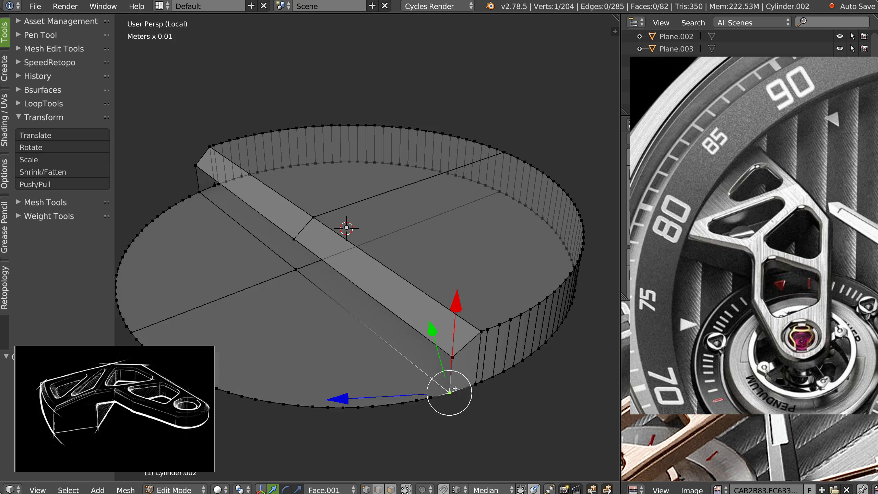
right_click(296, 273, "shift")
right_click(293, 237, "shift")
right_click(456, 361, "shift")
key("f")
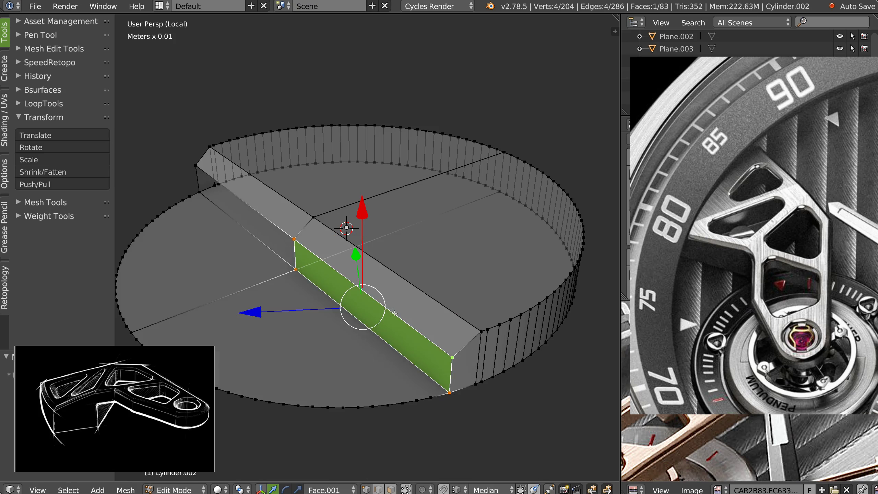
- Fill the remaining far half of the open side under the step, starting from its central vertical edge
right_click(295, 240)
right_click(298, 271, "shift")
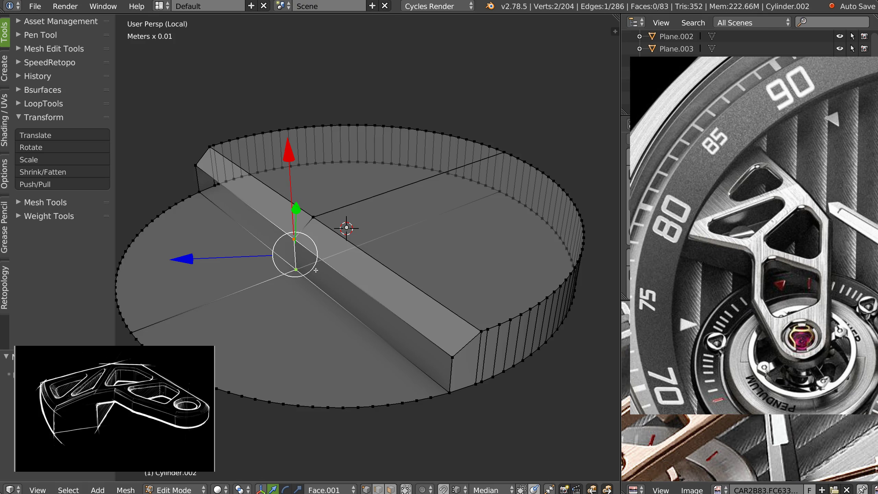
middle_click_drag(306, 268, 328, 262)
middle_click_drag(241, 244, 337, 273, "shift")
right_click(216, 223, "shift")
right_click(219, 252, "shift")
middle_click_drag(250, 266, 384, 298)
key("f")
- Delete the two bottom faces left over on the sunken side of the dial base
right_click(368, 336)
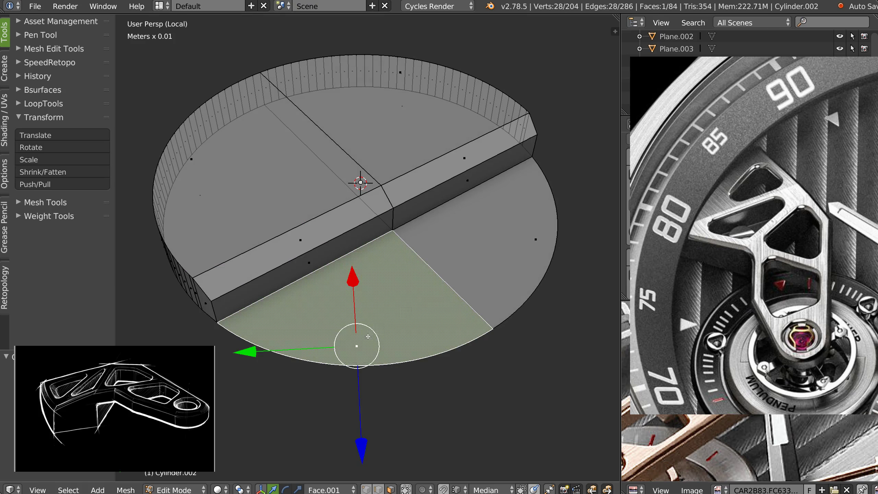
right_click(534, 228, "shift")
key("x")
left_click(484, 296)
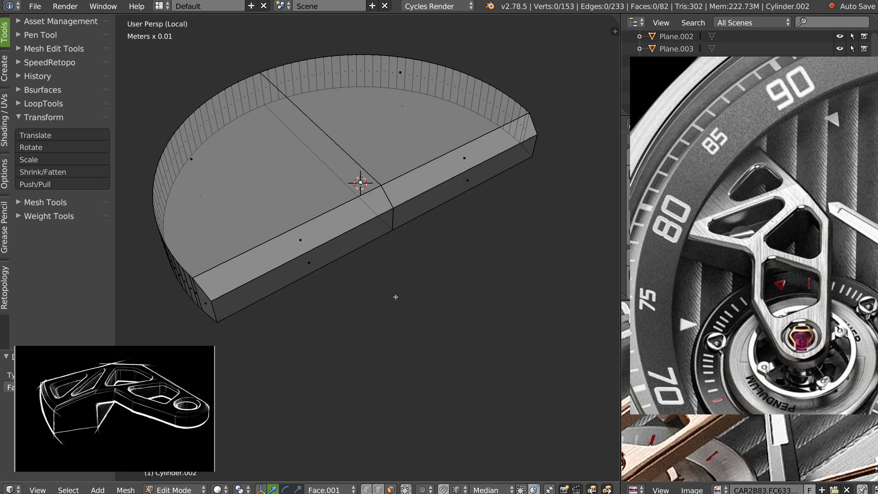
- Finish editing the raised dial half, return to the full watch and show the layer with the boolean cutters
middle_click_drag(396, 297, 374, 315)
key("Tab")
left_click(375, 233)
middle_click_drag(395, 266, 355, 278)
key("KP_Divide")
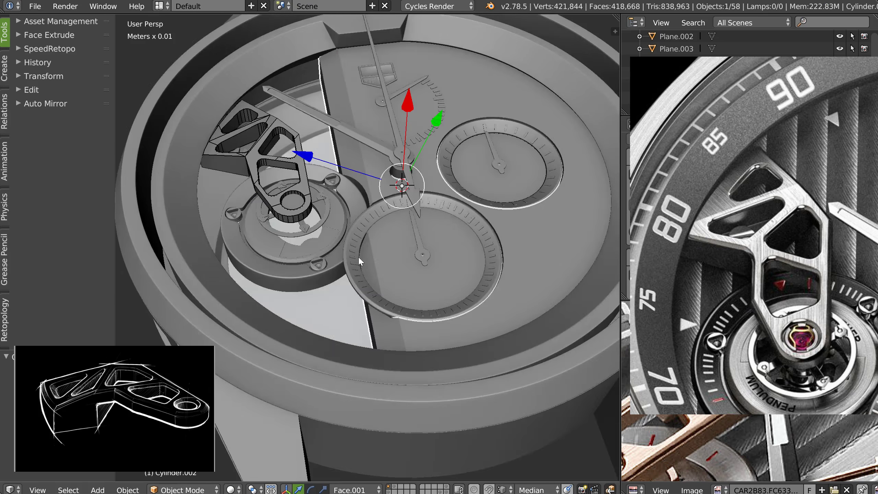
left_click(446, 492, "shift")
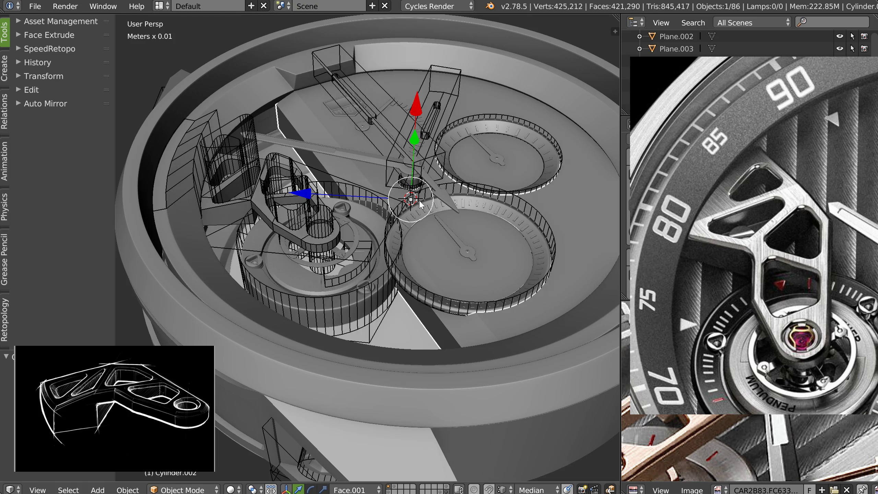
- Adjust the height of the round cutter that surrounds the pendulum
scroll(402, 204, "up", 2)
right_click(385, 191)
left_click_drag(281, 190, 281, 197)
middle_click_drag(280, 198, 316, 169)
left_click_drag(290, 169, 281, 118)
left_click_drag(287, 176, 286, 179)
right_click_drag(258, 251, 264, 257)
middle_click_drag(338, 239, 353, 223)
right_click(299, 289)
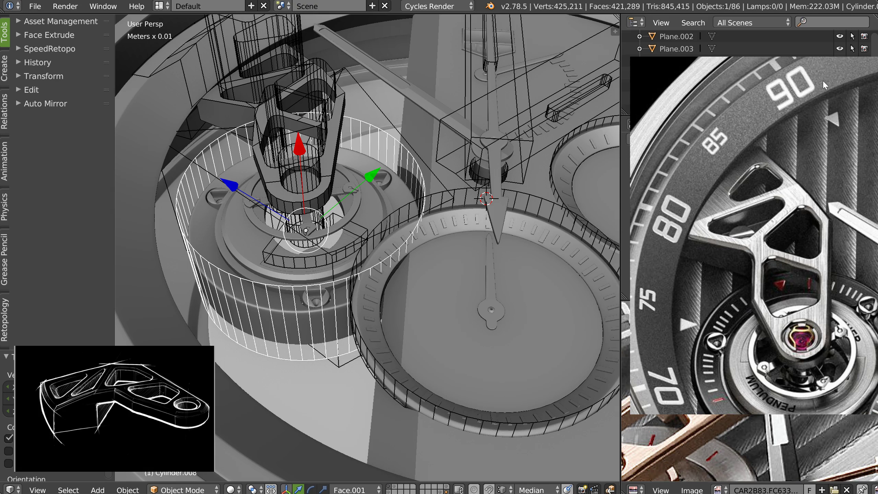
- Move the reference photo off the object list and expand Cylinder.008 to examine its child objects
left_click_drag(764, 109, 777, 333)
scroll(724, 63, "up", 5)
scroll(714, 69, "up", 15)
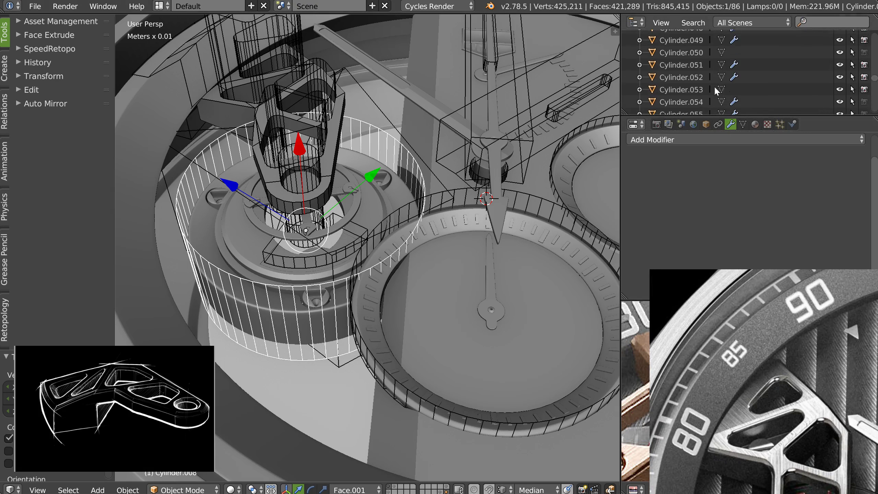
scroll(702, 80, "up", 4)
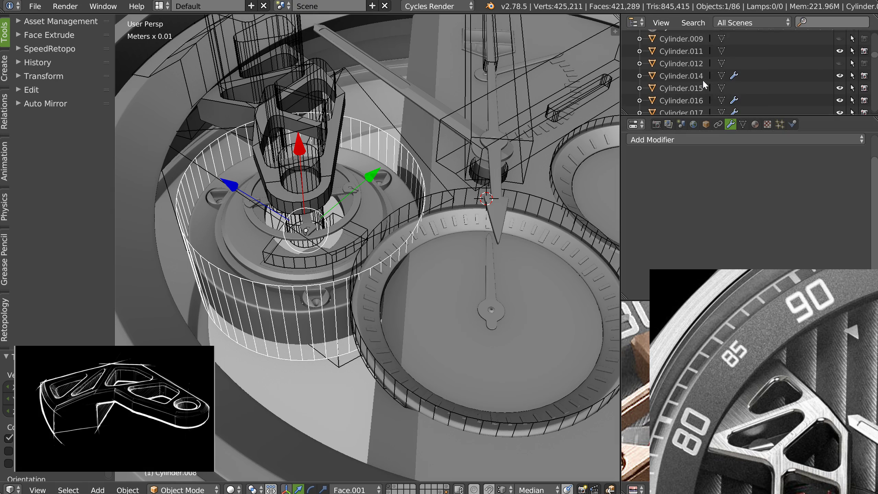
left_click(639, 67)
scroll(677, 70, "down", 1)
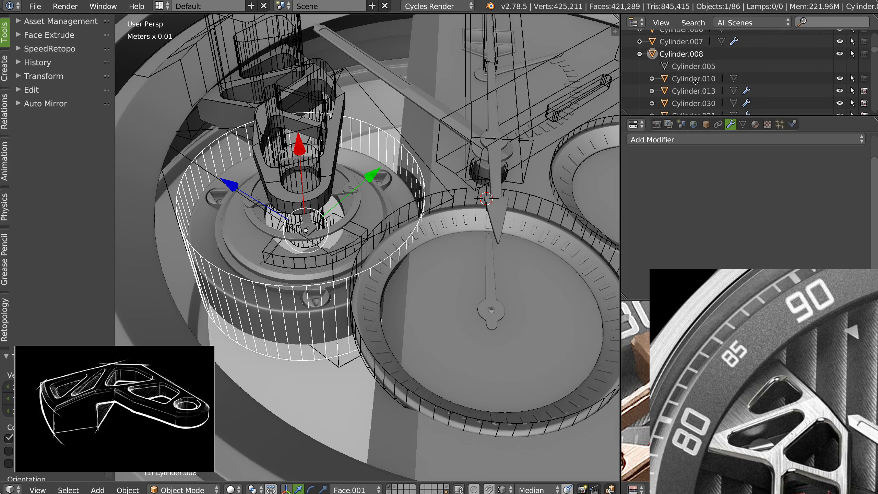
- Show the layer holding the complete dial base copy, isolate that base and open its mesh in face selection mode
middle_click_drag(304, 230, 391, 251)
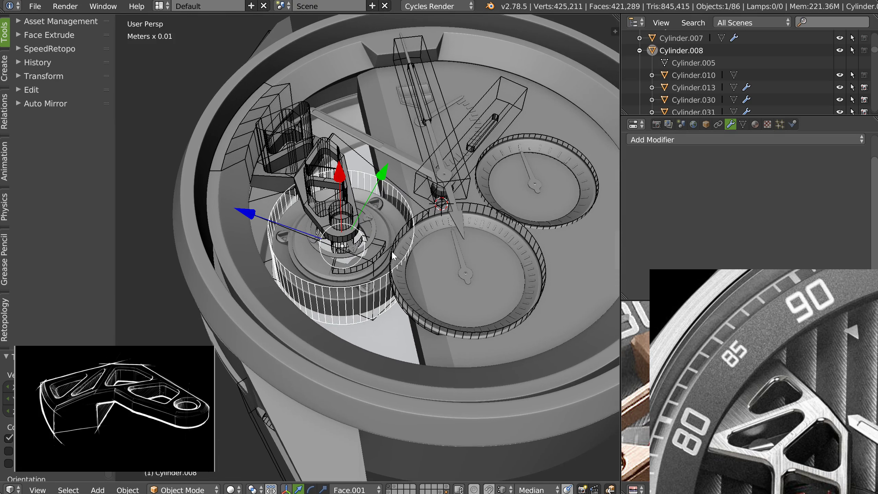
left_click(390, 490, "shift")
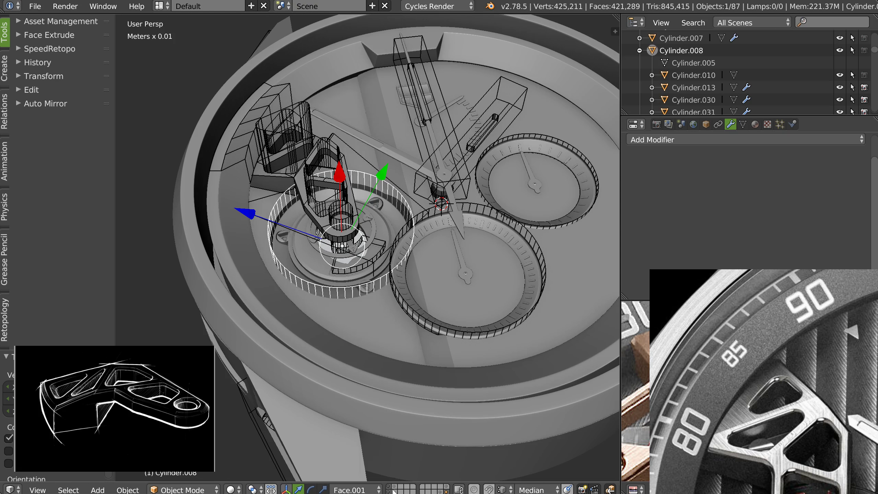
right_click(359, 315)
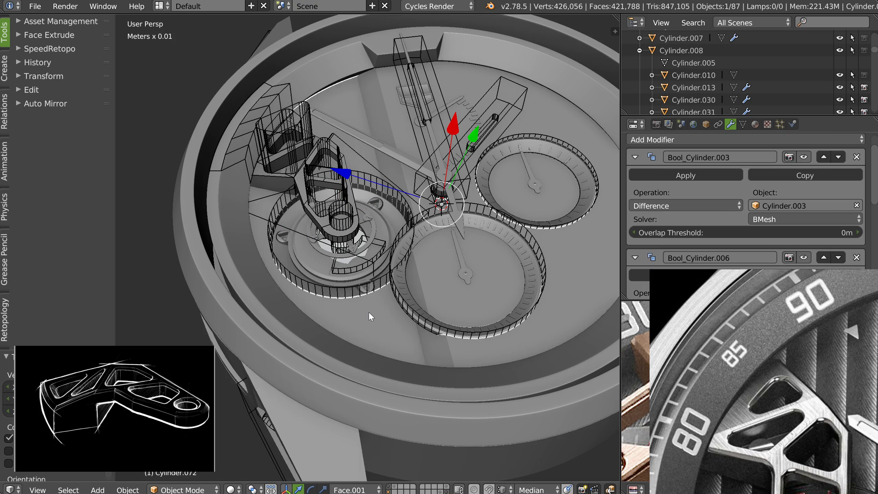
key("KP_Divide")
middle_click_drag(367, 310, 378, 325)
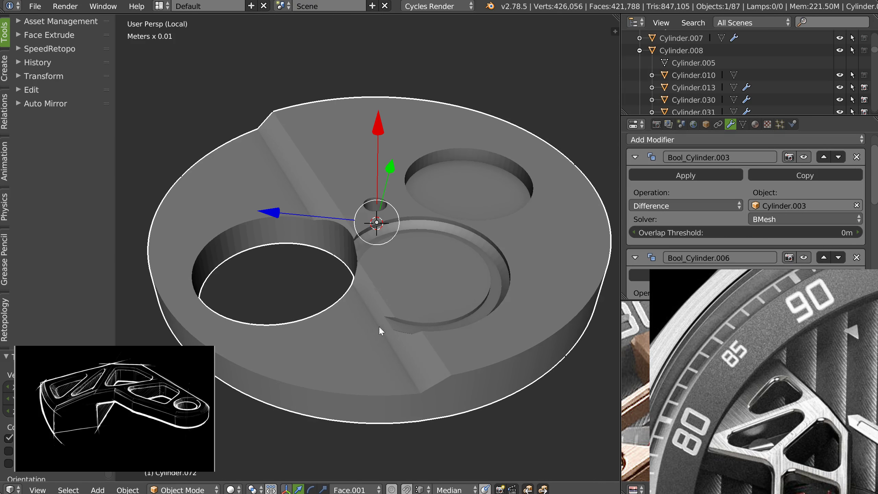
key("Tab")
middle_click_drag(345, 267, 353, 264)
key("ctrl+Tab")
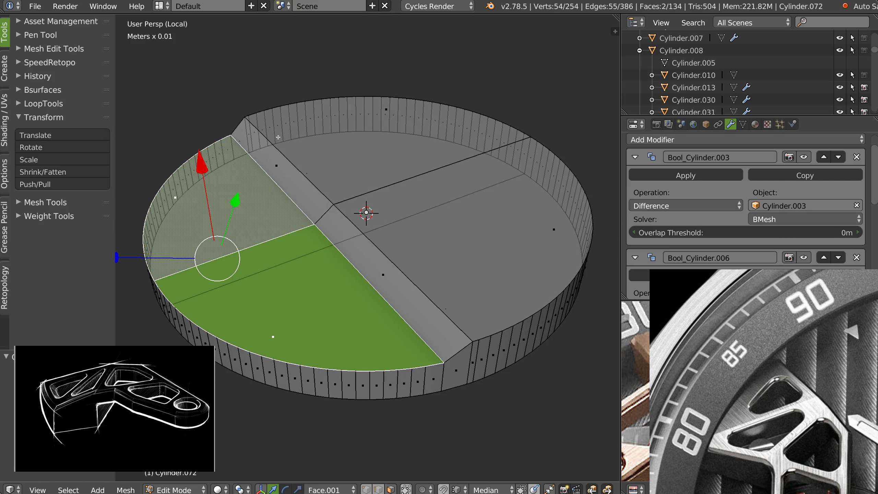
- Delete the sloped step faces across the dial base together with the rim faces at both of its ends
right_click(279, 165)
right_click(382, 266, "shift")
right_click(465, 373, "shift")
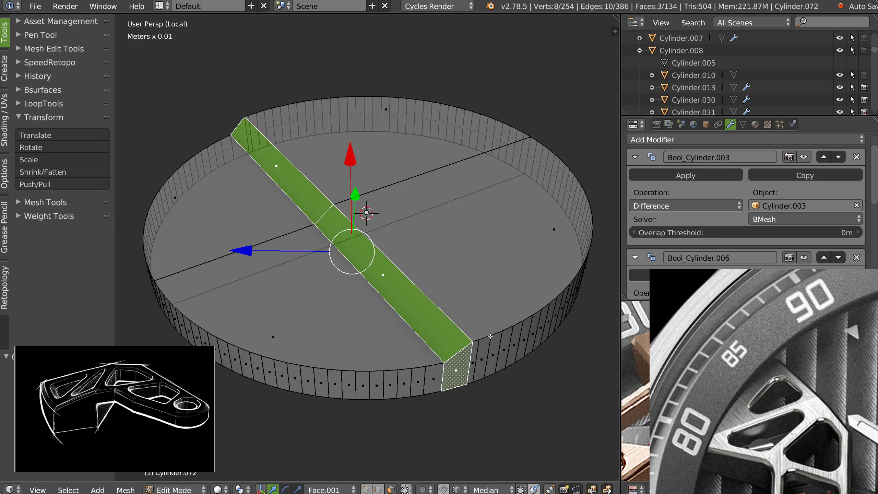
right_click(261, 143, "shift")
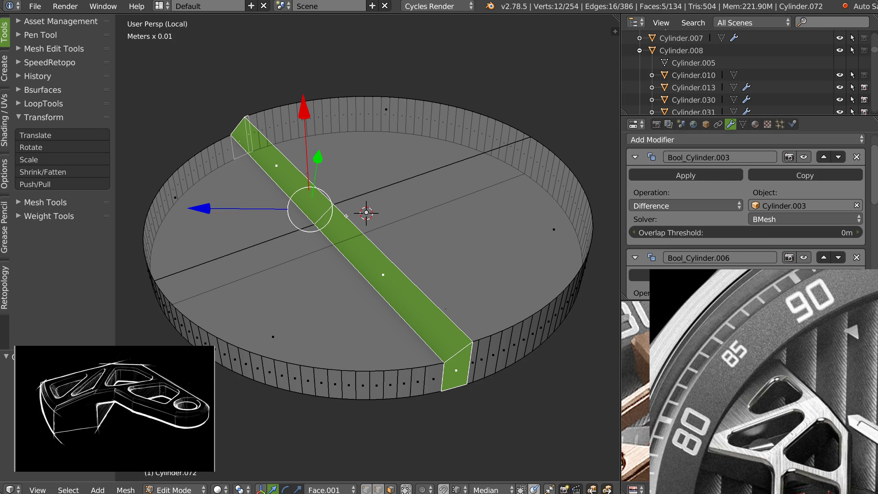
key("x")
left_click(423, 215)
- Connect the two bottom rim vertices at the sunken half's ends and delete all faces on the raised side of that cut
right_click(543, 233)
right_click(415, 147, "shift")
mouse_move(422, 302)
left_mouse_down("ctrl")
mouse_move(480, 415)
mouse_move(501, 52)
mouse_move(173, 55)
mouse_move(185, 73)
left_mouse_up("ctrl")
middle_click_drag(362, 287, 235, 176)
key("Tab")
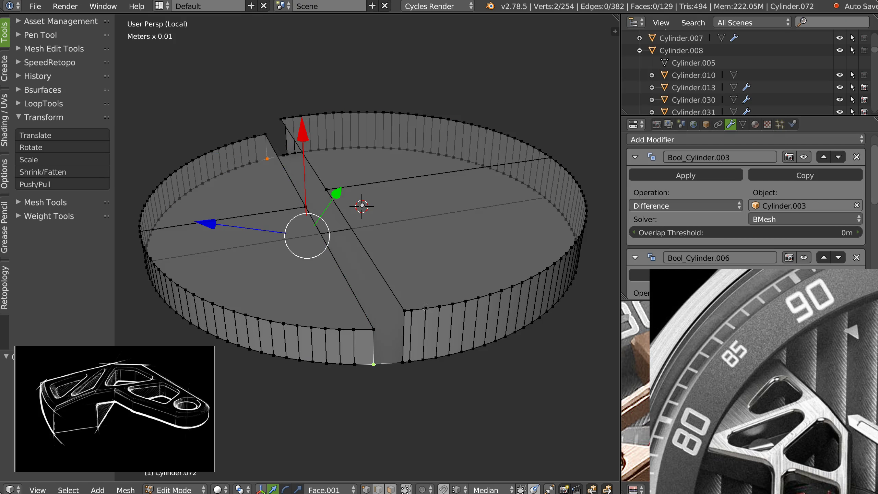
middle_click_drag(315, 190, 372, 193)
mouse_move(530, 83)
left_mouse_down()
mouse_move(318, 57)
mouse_move(302, 183)
mouse_move(484, 446)
mouse_move(590, 77)
left_mouse_up()
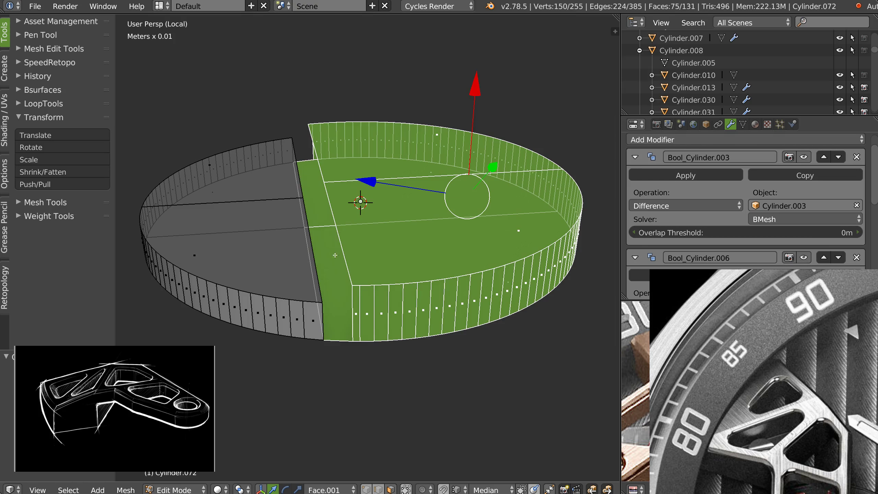
key("x")
- Close the open straight side of the sunken half with two faces
middle_click_drag(359, 240, 270, 198)
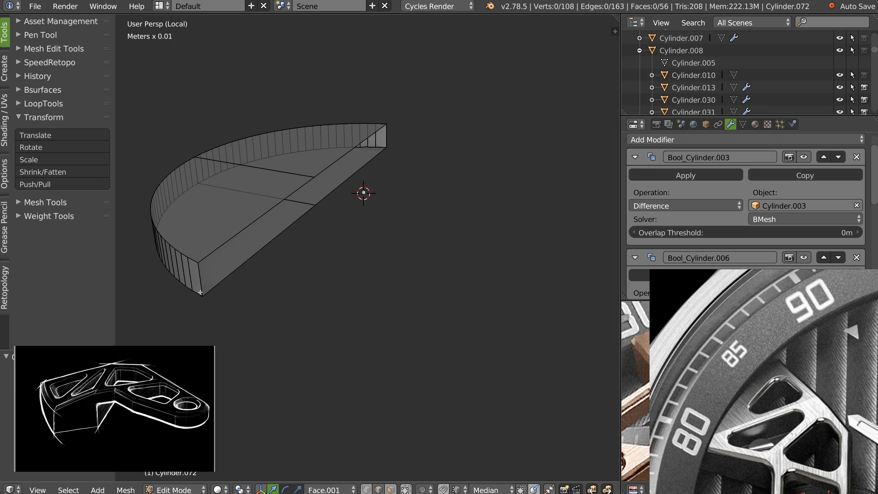
key("f")
key("f")
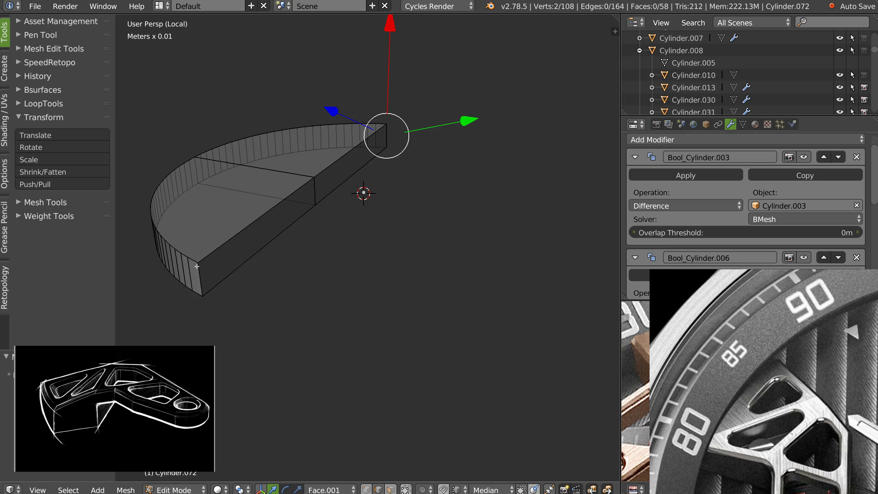
- Extrude the two straight side faces of the sunken half outward by about 6.4 mm
right_click(270, 230)
right_click(352, 160, "shift")
middle_click_drag(353, 160, 344, 218)
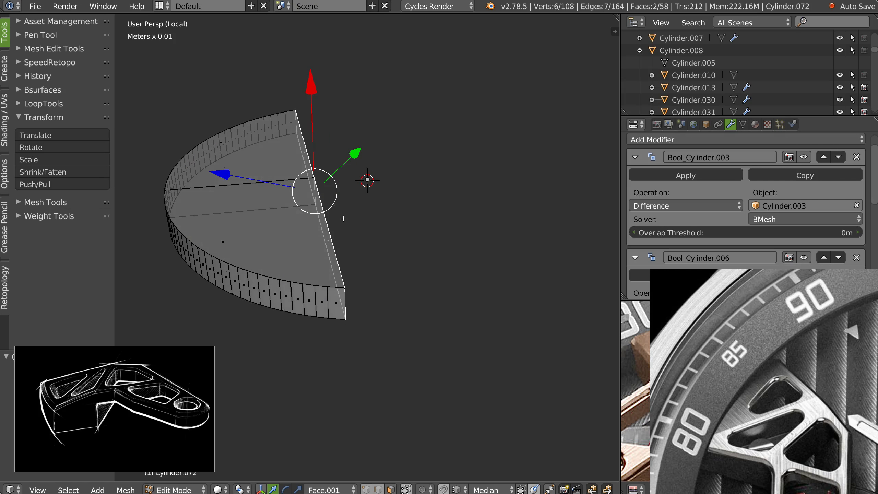
key("e")
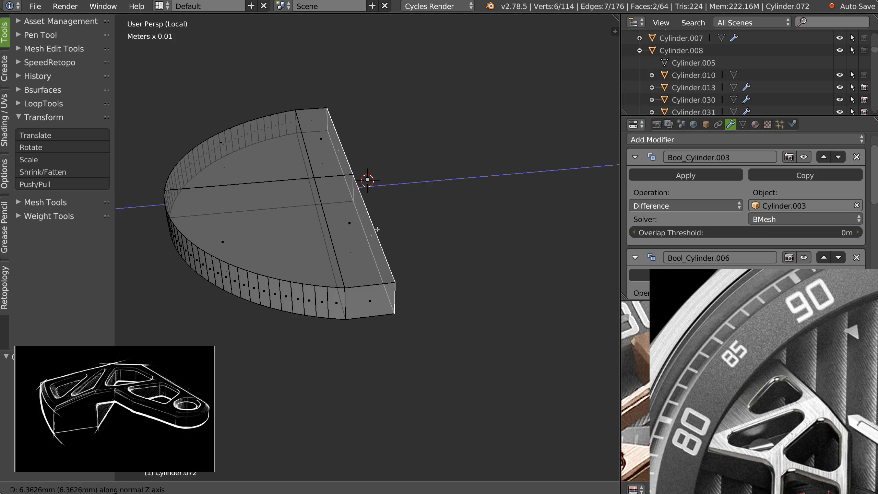
left_click(376, 229)
key("Tab")
middle_click_drag(338, 225, 418, 262)
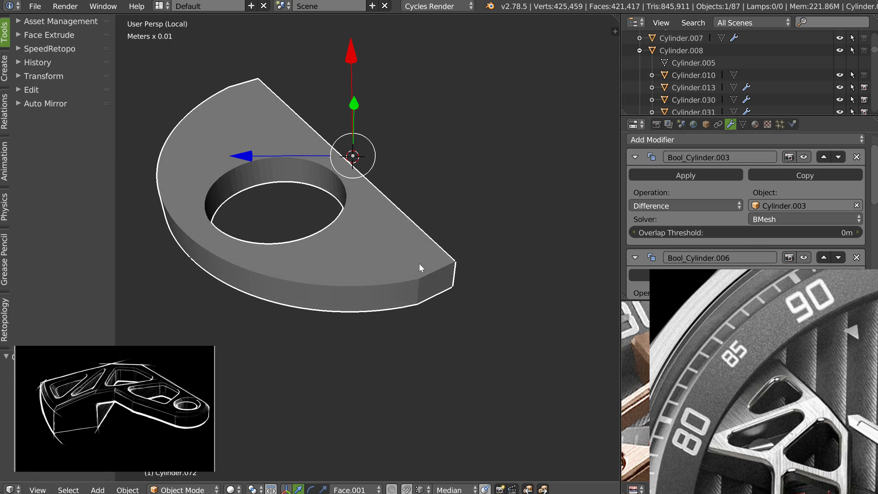
key("Tab")
key("Tab")
- Return to the full watch and open the cutter mesh at the outer end of the pendulum bridge for editing
key("KP_Divide")
middle_click_drag(379, 216, 501, 146)
left_click_drag(516, 133, 513, 132)
middle_click_drag(513, 132, 304, 159)
scroll(338, 154, "up", 5)
right_click(291, 146)
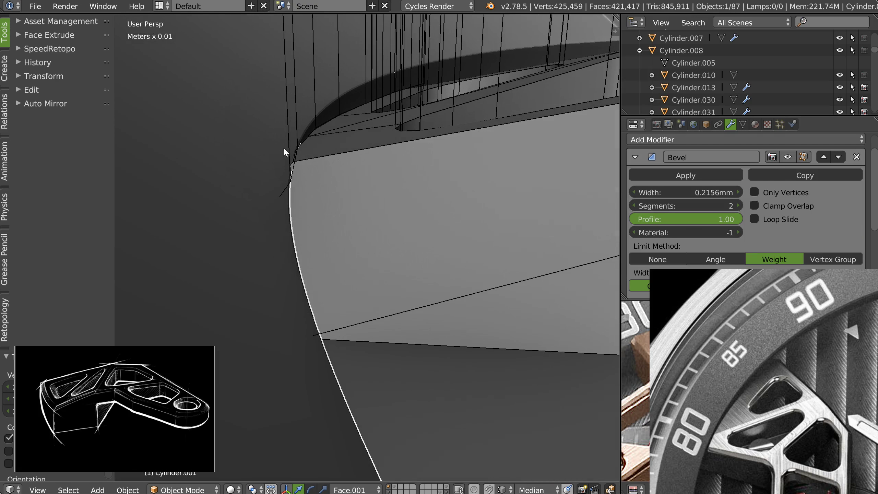
right_click(288, 146)
key("Tab")
- Try shifting the cutter's lower corner vertex up and down beside the bridge's outer end
left_click(289, 172)
right_click(290, 180)
left_click_drag(285, 68, 291, 53)
middle_click_drag(309, 70, 329, 99)
key("Tab")
left_click(346, 80)
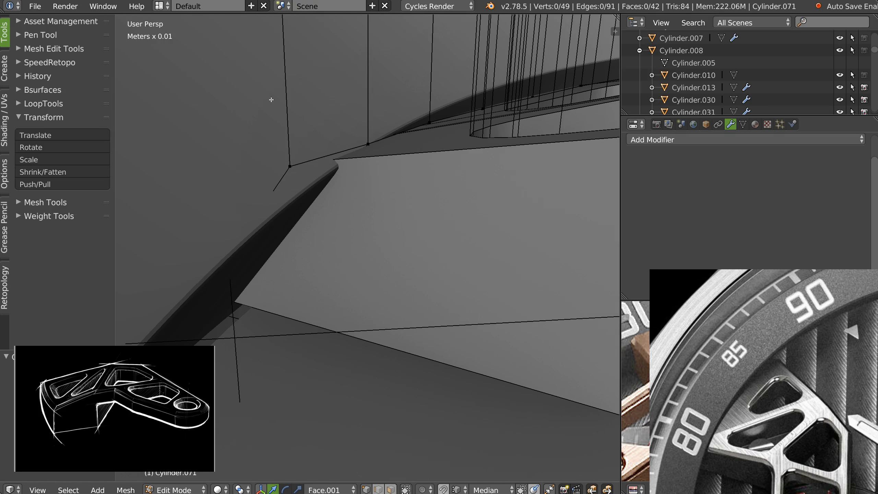
mouse_move(282, 60)
left_mouse_down()
mouse_move(283, 82)
mouse_move(279, 76)
left_mouse_up()
- Select the cutter's six curved side faces and move them slightly inward against the bridge's outer end
scroll(402, 95, "down", 6)
middle_click_drag(388, 121, 328, 169)
key("ctrl+Tab")
key("3")
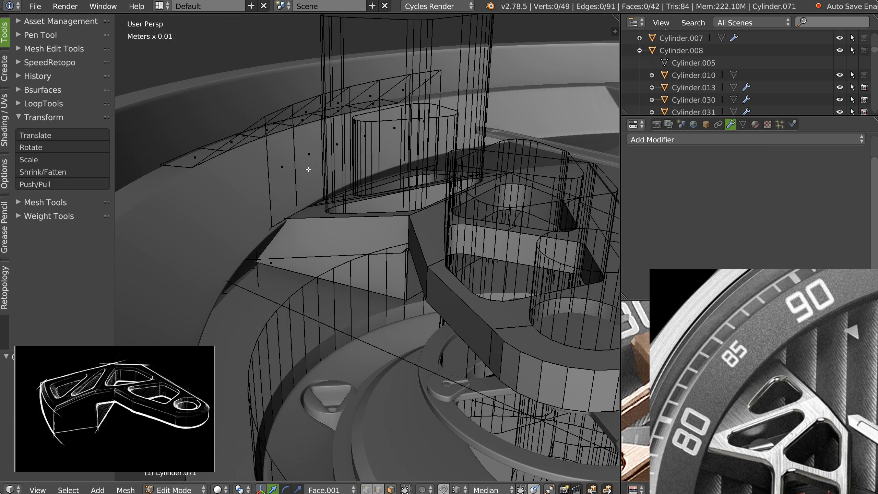
right_click(285, 167)
right_click(429, 120, "ctrl")
middle_click_drag(306, 137, 328, 149)
scroll(329, 148, "up", 2)
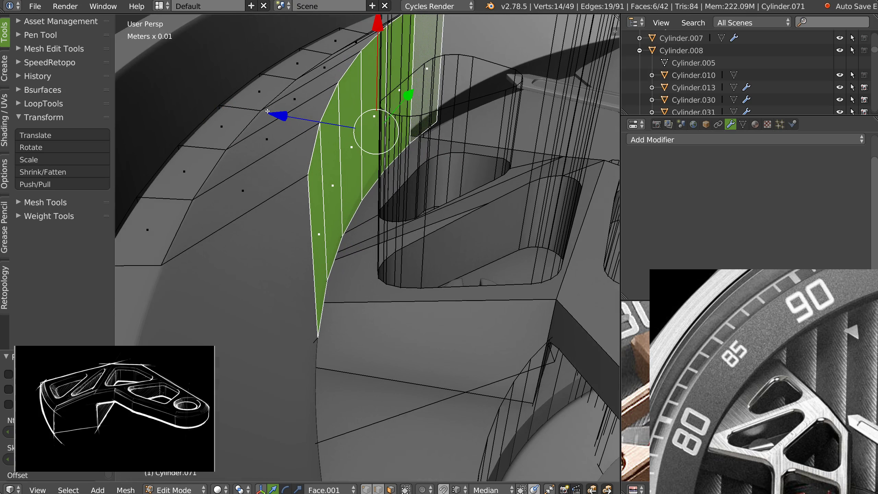
left_click_drag(282, 115, 286, 116)
key("Tab")
left_click(299, 150)
middle_click_drag(323, 215, 339, 196)
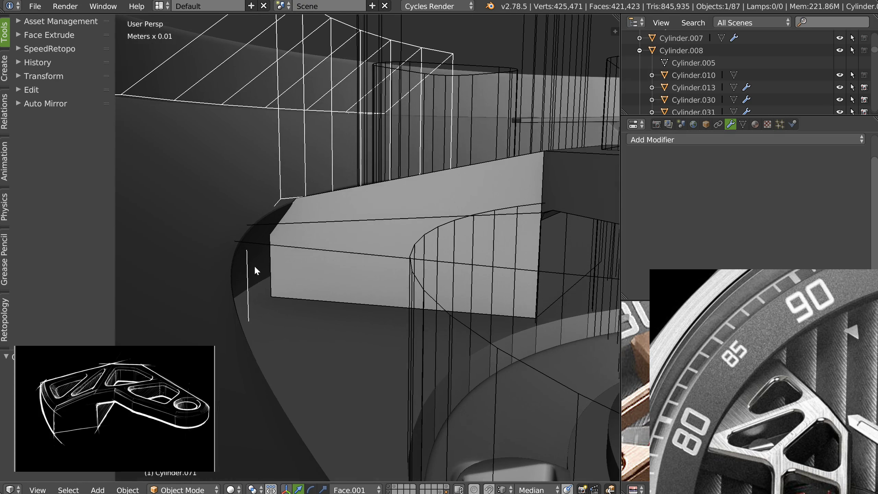
- Move the selected cutter faces slightly back outward in two small shifts and check the trimmed bridge end
key("Tab")
right_click(266, 285, "alt")
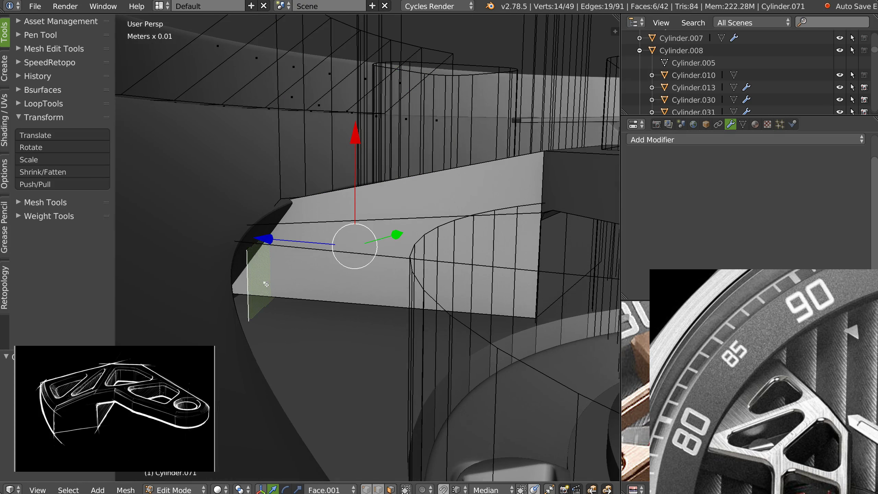
middle_click_drag(326, 246, 334, 247)
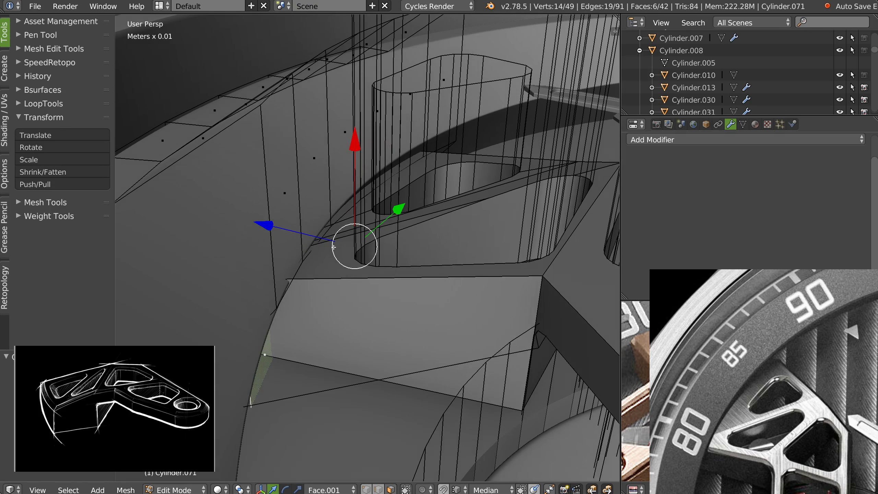
left_click_drag(268, 222, 262, 221)
key("Tab")
middle_click_drag(306, 240, 304, 222)
key("Tab")
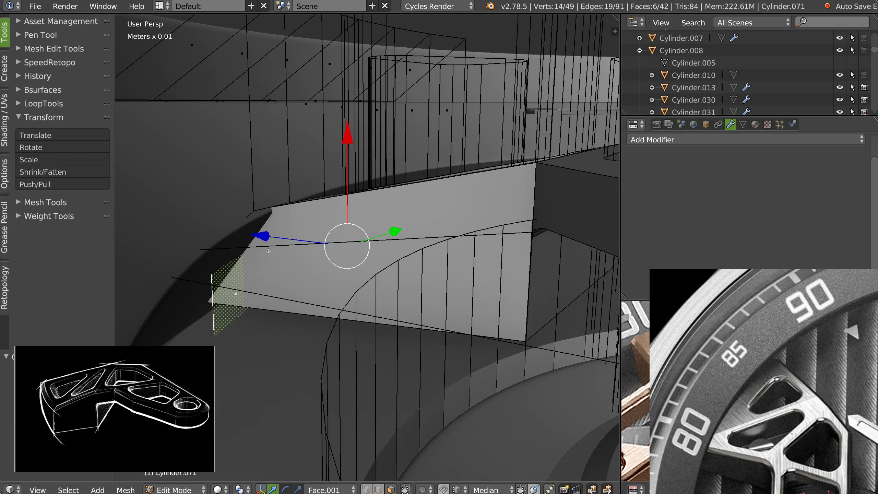
left_click_drag(261, 233, 255, 235)
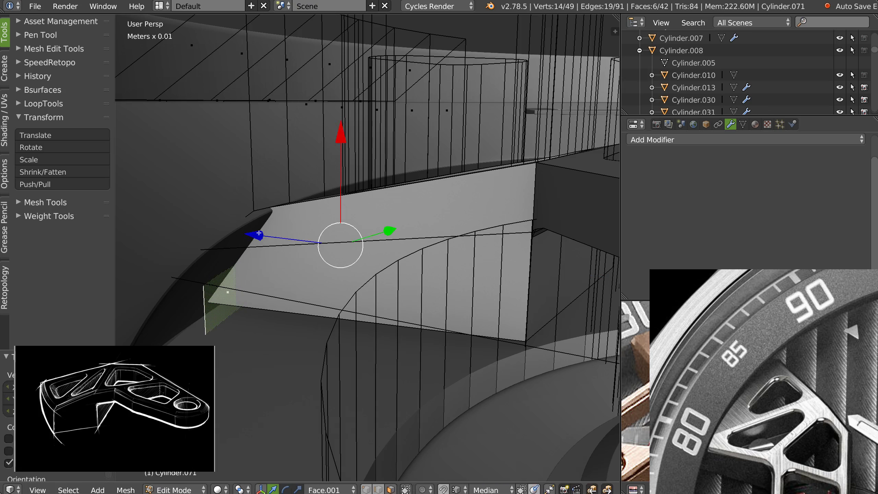
key("Tab")
middle_click_drag(289, 235, 343, 215)
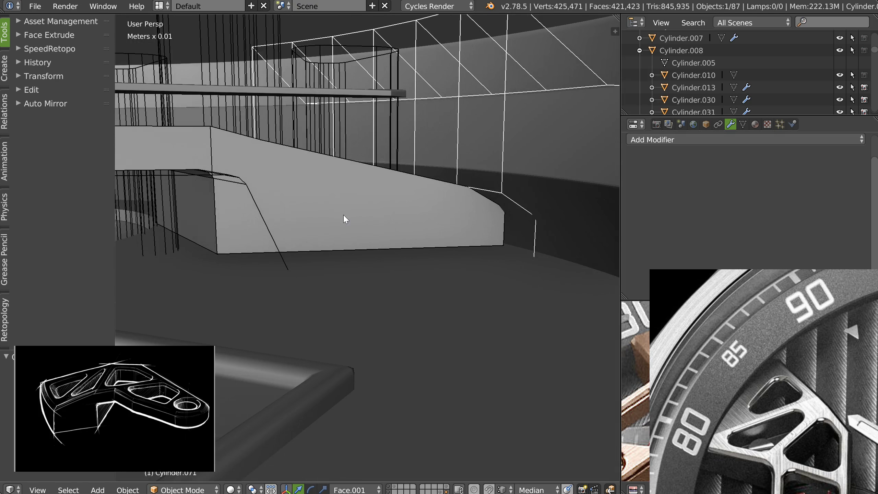
- Open the pendulum bridge's mesh for editing and shift its four selected faces slightly along the vertical axis
right_click(343, 215)
key("Tab")
left_click(350, 211)
key("KP_Decimal")
scroll(315, 248, "down", 5)
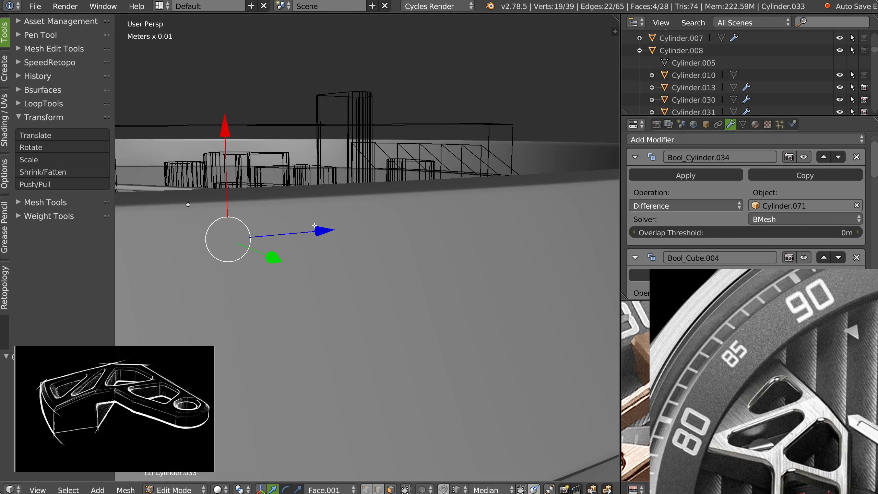
left_click_drag(187, 135, 182, 136)
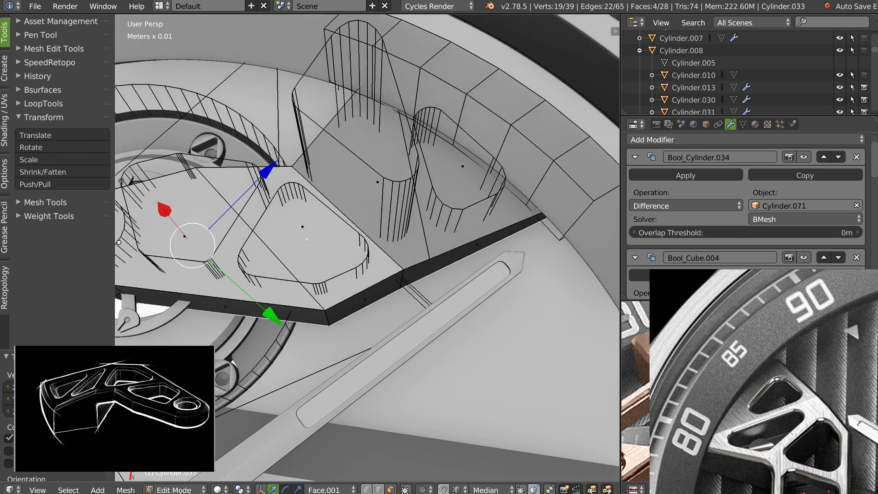
key("Tab")
- Examine the pendulum bridge, its cutouts and the surrounding cutters from several angles against the pendulum reference photo
left_click(344, 208)
middle_click_drag(344, 208, 351, 189)
right_click(463, 192)
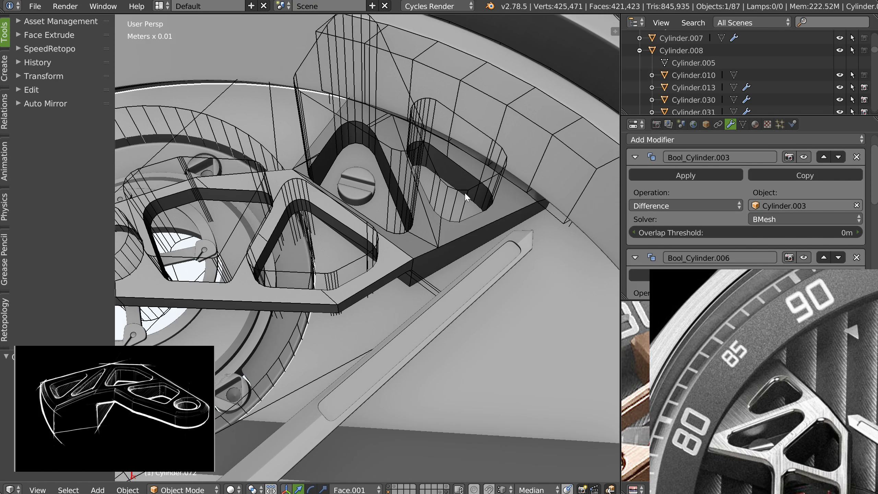
right_click(467, 191)
middle_click_drag(472, 184, 452, 170)
middle_click_drag(303, 181, 426, 181)
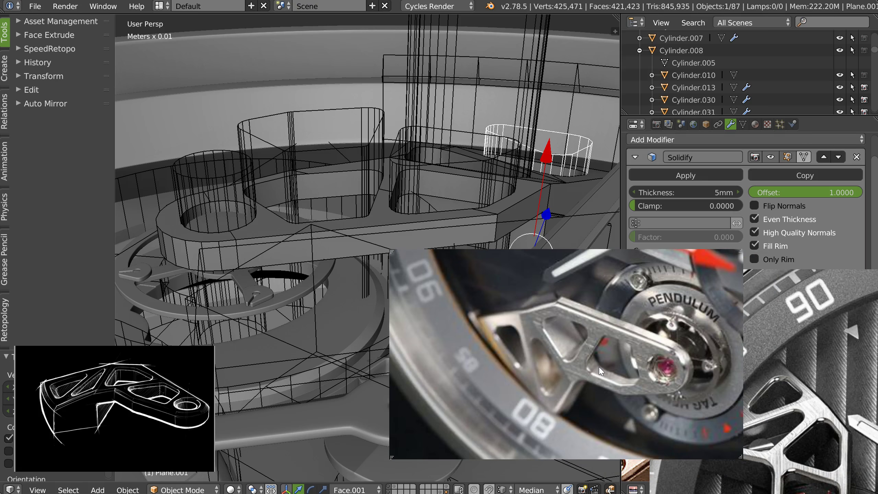
middle_click_drag(292, 160, 467, 204)
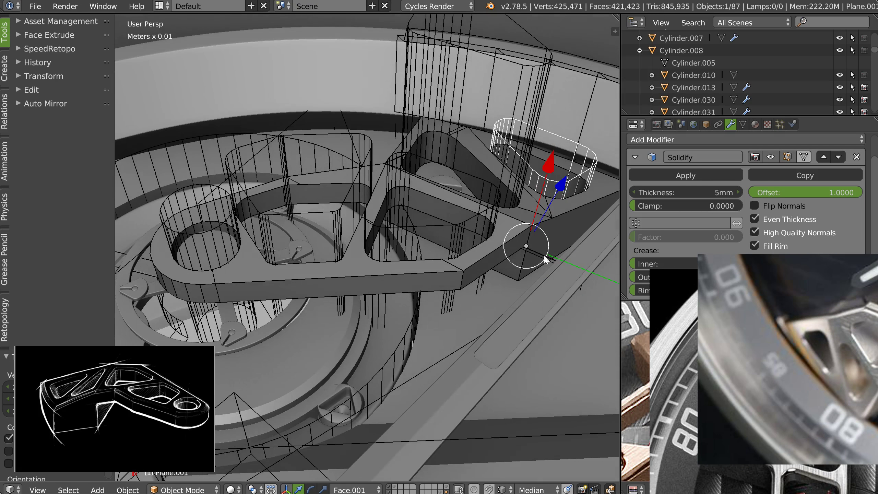
right_click(446, 358)
middle_click_drag(446, 358, 251, 214)
left_click_drag(220, 247, 215, 243)
middle_click_drag(337, 209, 373, 252)
right_click(401, 254)
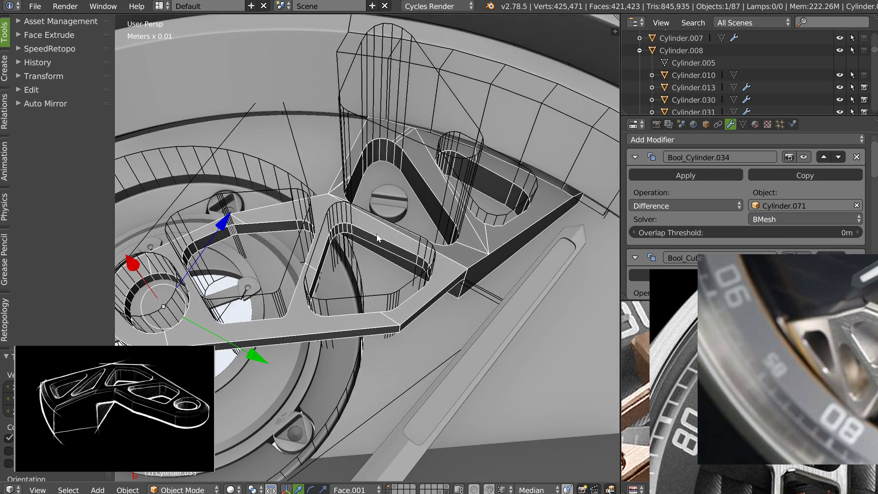
- Save the scene as montre_009.blend
key("ctrl+s")
left_click(485, 254)
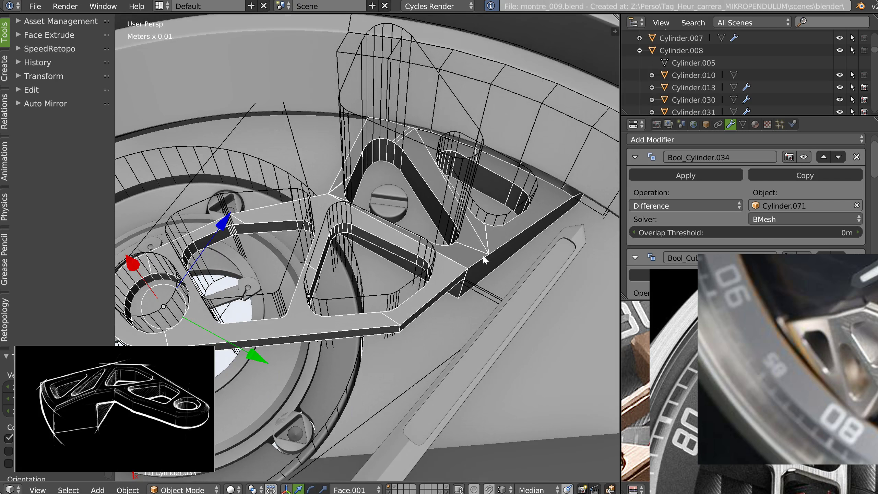
- Duplicate the pendulum arm in place and move the copy to another layer
middle_click_drag(483, 255, 358, 250)
key("g")
key("Escape")
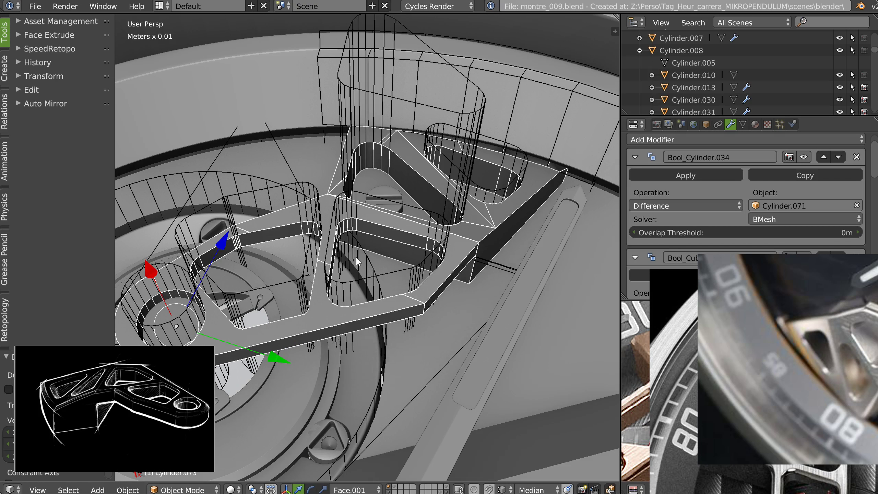
key("m")
left_click(540, 283)
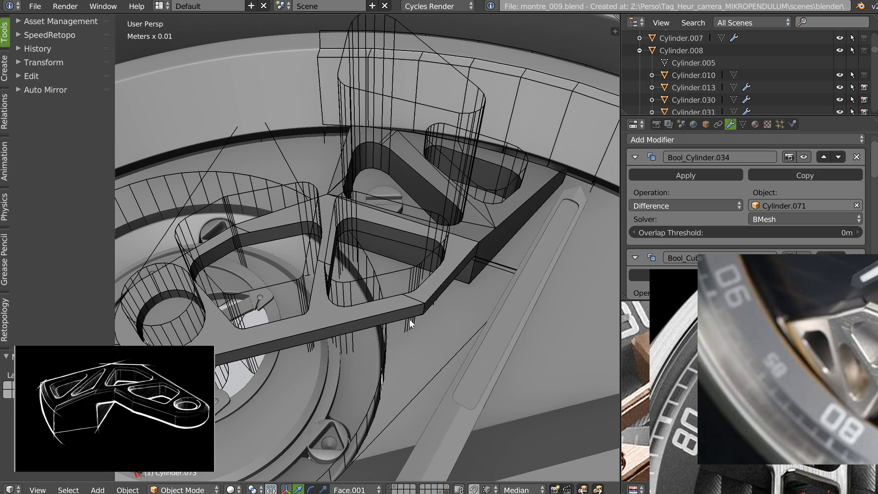
right_click_drag(387, 306, 424, 304)
key("ctrl+o")
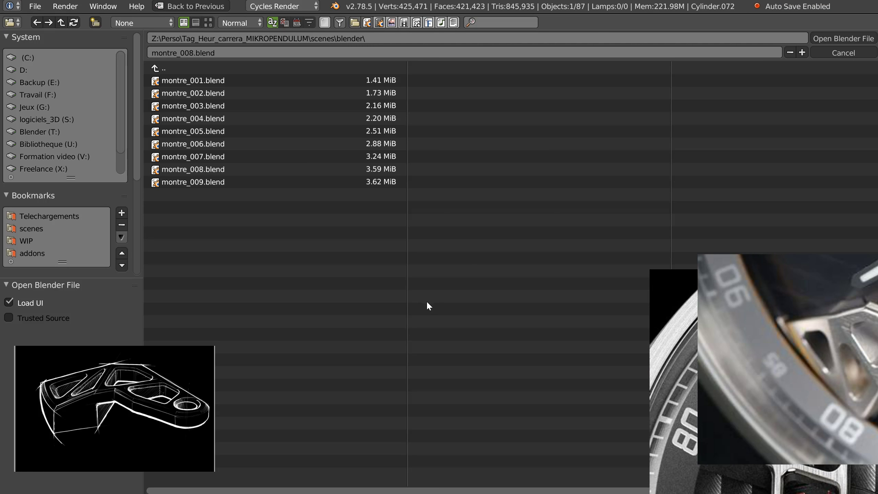
left_click(821, 40)
- Isolate the arm and examine its mesh around the pockets in wireframe and solid shading, including from above
right_click(469, 243)
middle_click_drag(407, 251, 320, 234)
key("KP_Divide")
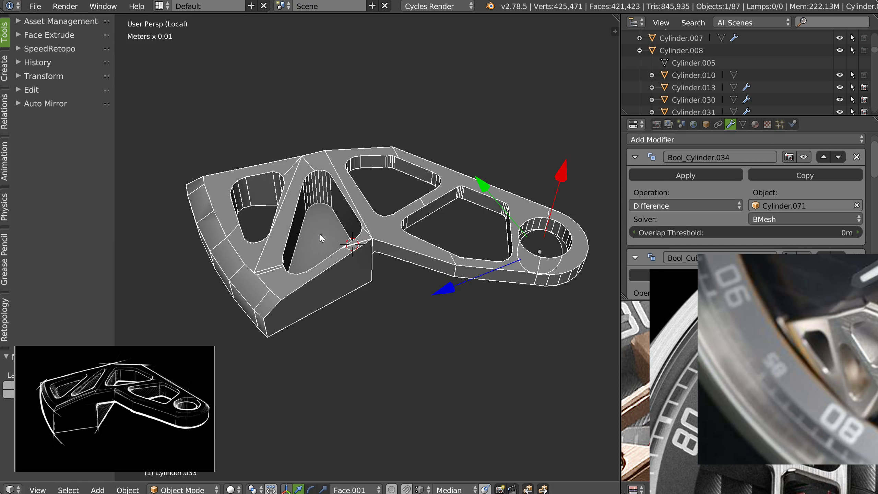
mouse_move(320, 202)
middle_mouse_down()
mouse_move(316, 225)
mouse_move(326, 172)
mouse_move(362, 265)
mouse_move(331, 265)
mouse_move(332, 298)
middle_mouse_up()
key("z")
middle_click_drag(386, 277, 403, 166)
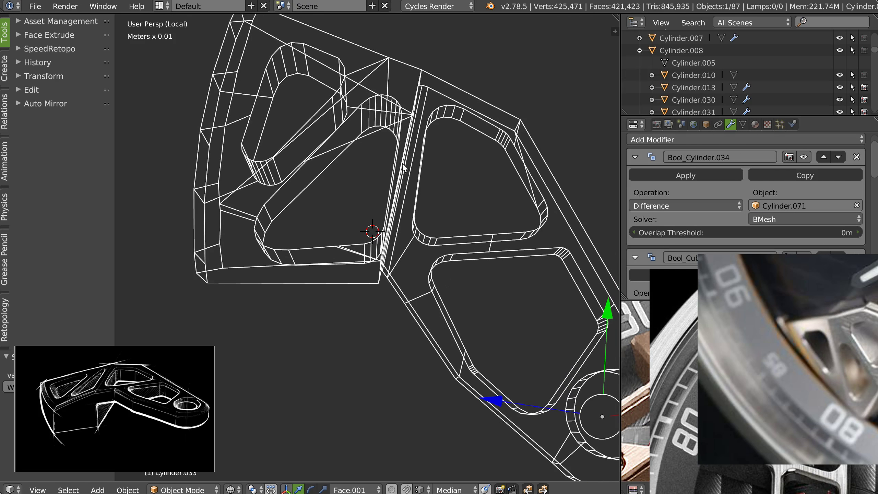
key("KP_7")
scroll(392, 212, "up", 5)
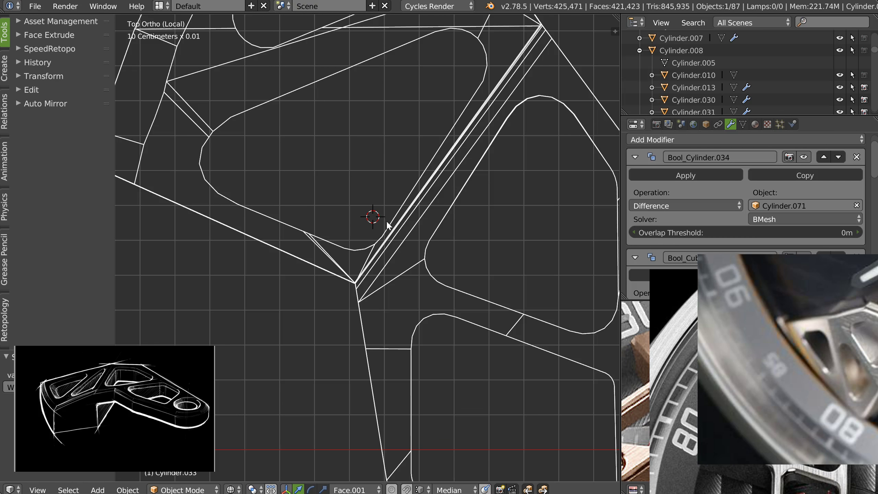
key("z")
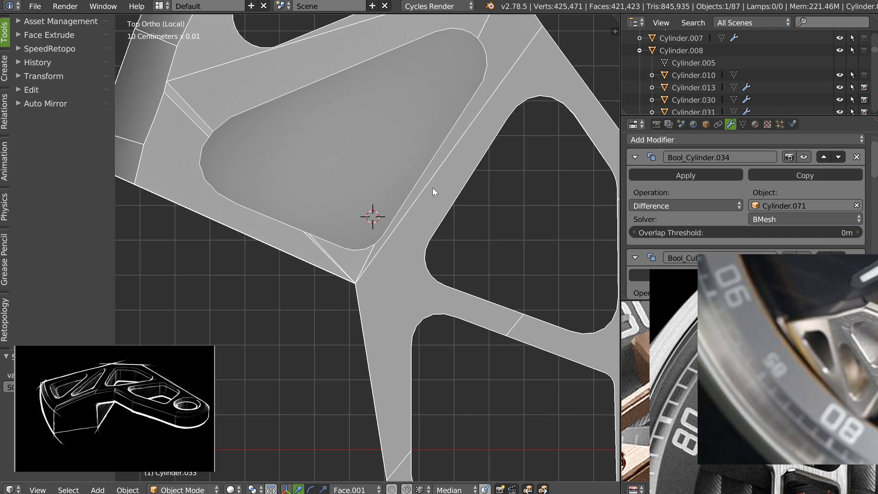
key("KP_Divide")
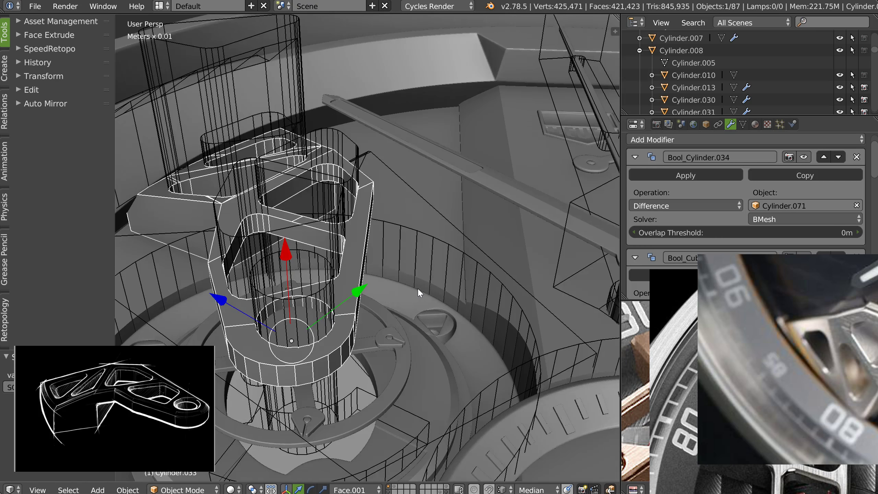
- Move the lower rounded corner of the triangular pocket cutter over the screw slightly inward in top view
key("KP_7")
scroll(322, 232, "up", 4)
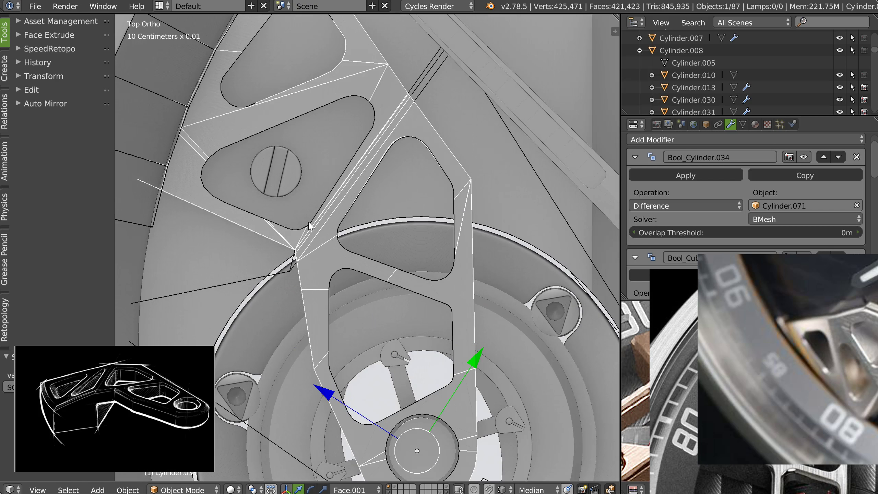
right_click(308, 227)
key("Tab")
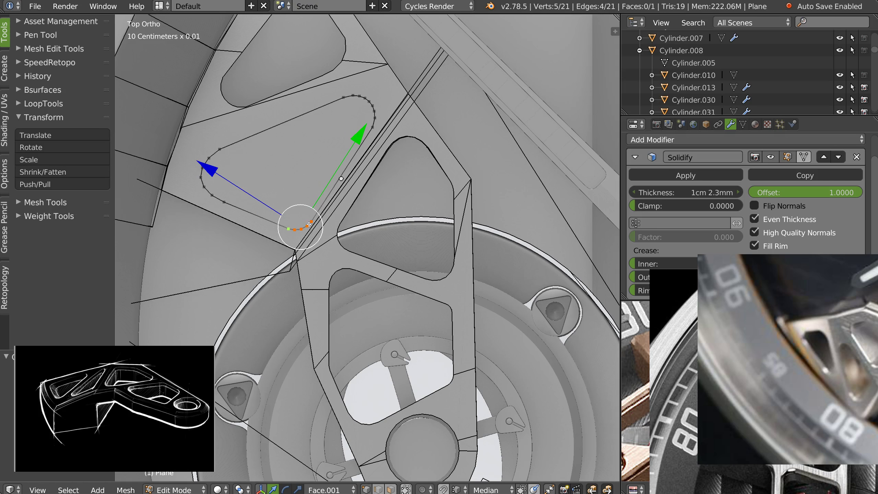
key("g")
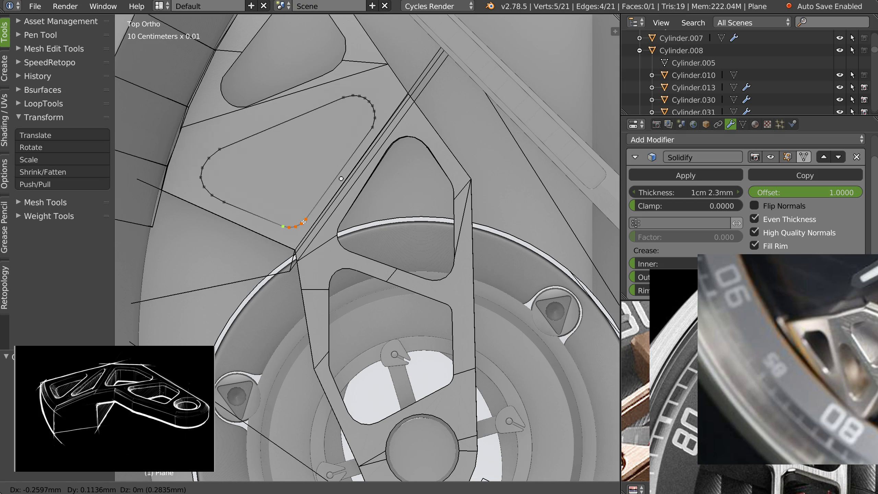
left_click(304, 220)
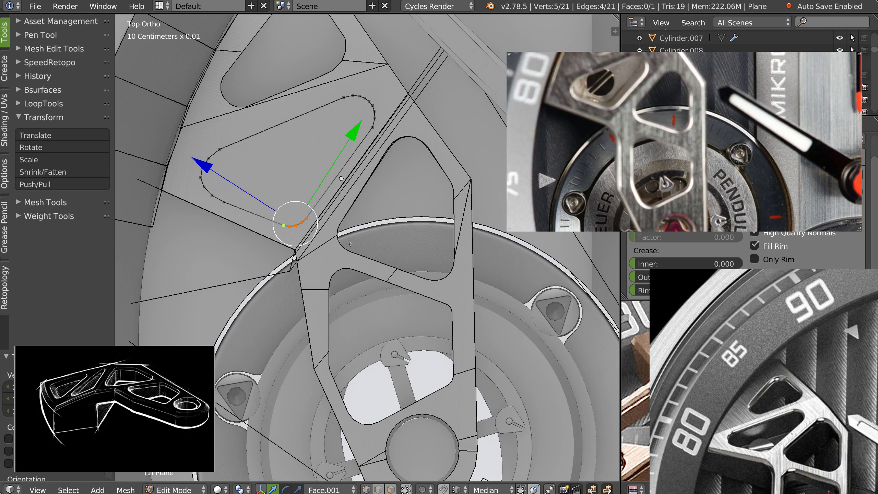
key("Tab")
- Isolate the arm together with the cutters of its triangular screw pocket and the two adjacent pockets
left_click(341, 178)
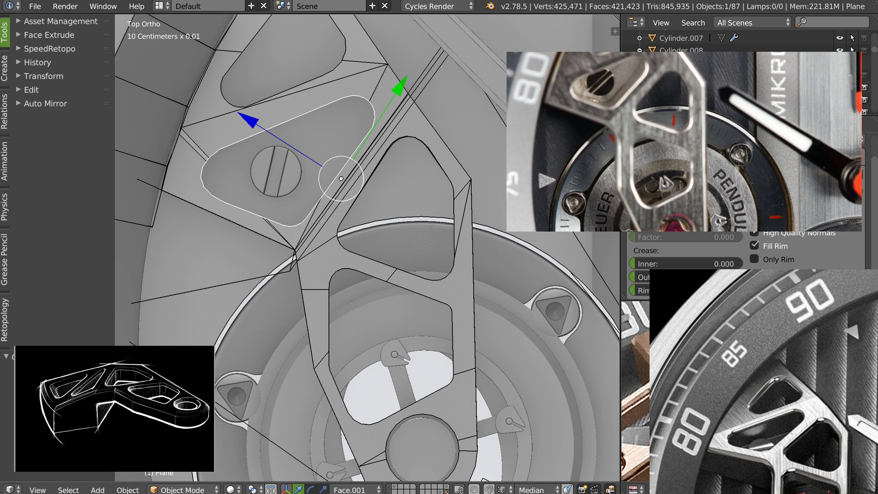
left_click(341, 236, "shift")
left_click(327, 260, "shift")
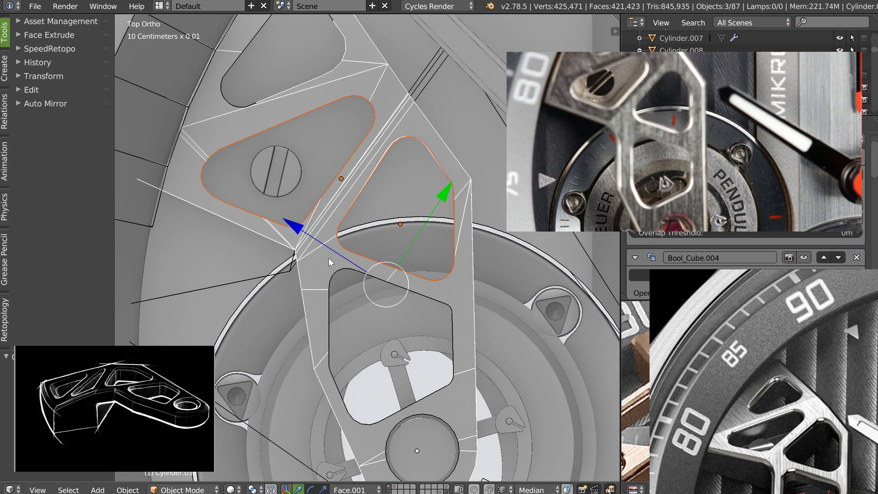
left_click(334, 277, "shift")
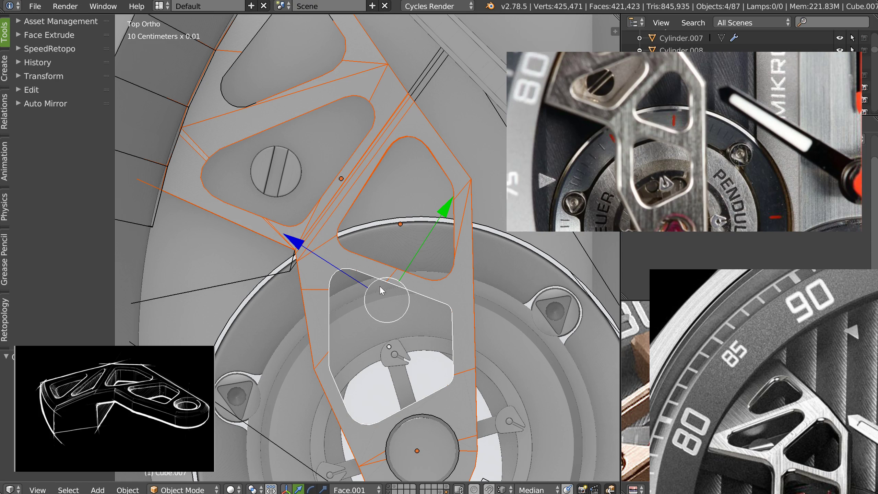
key("KP_Divide")
scroll(356, 277, "up", 5)
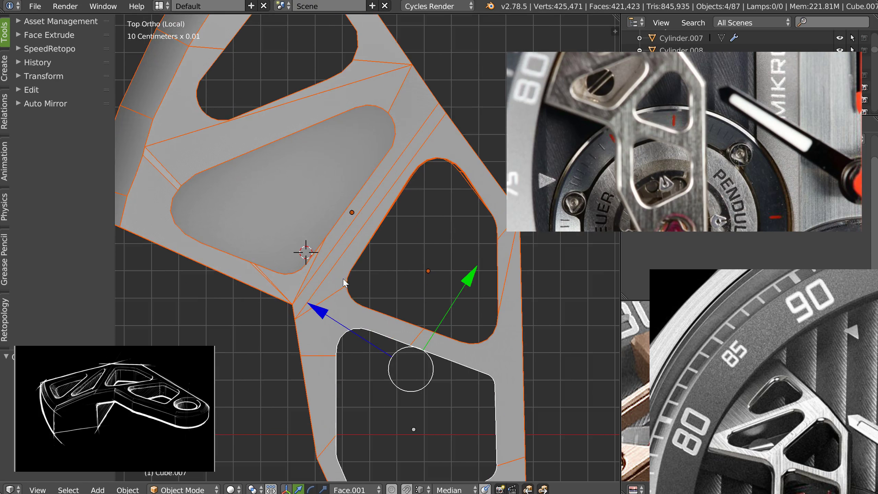
- Move all vertices of the left rounded corner of the middle triangular pocket's cutter slightly inward
left_click(344, 280)
scroll(361, 242, "up", 3)
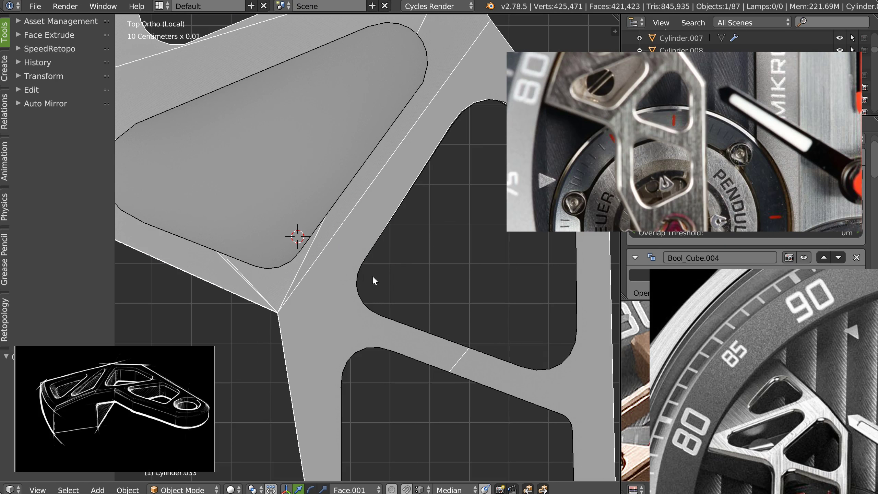
left_click(360, 275)
key("Tab")
left_click_drag(366, 257, 376, 288)
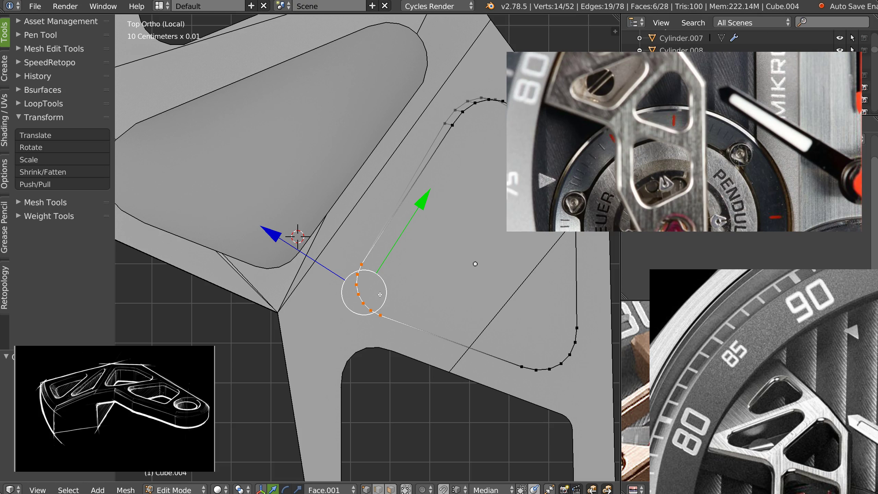
key("g")
left_click(374, 289)
- Select the offset vertex row of the same cutter's top rounded corner and move it in line with the other row
middle_click_drag(415, 265, 327, 261, "shift")
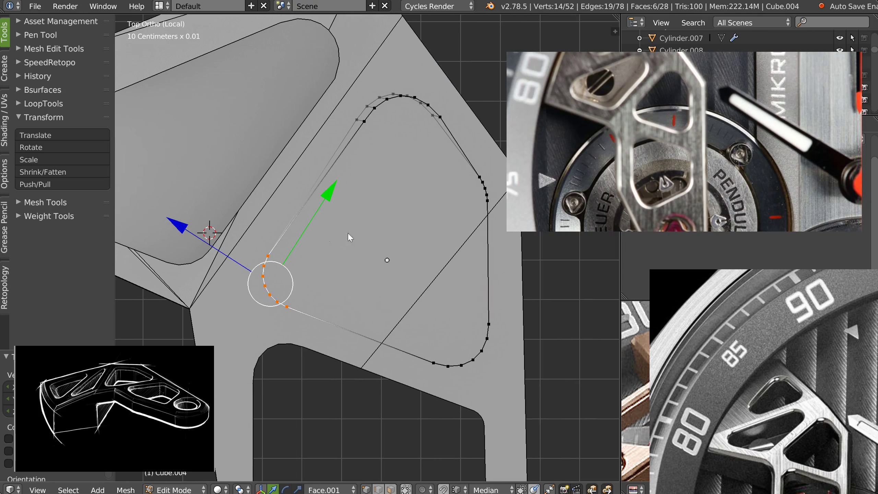
right_click(357, 120)
right_click(431, 116, "ctrl")
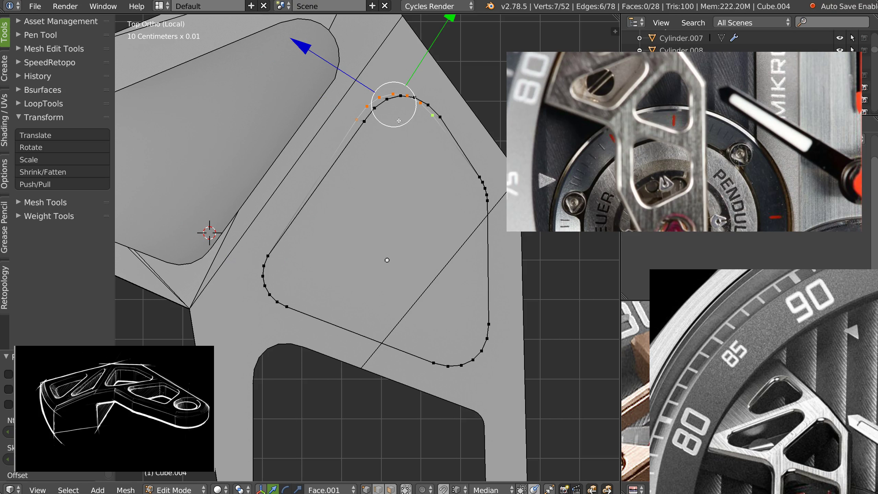
key("g")
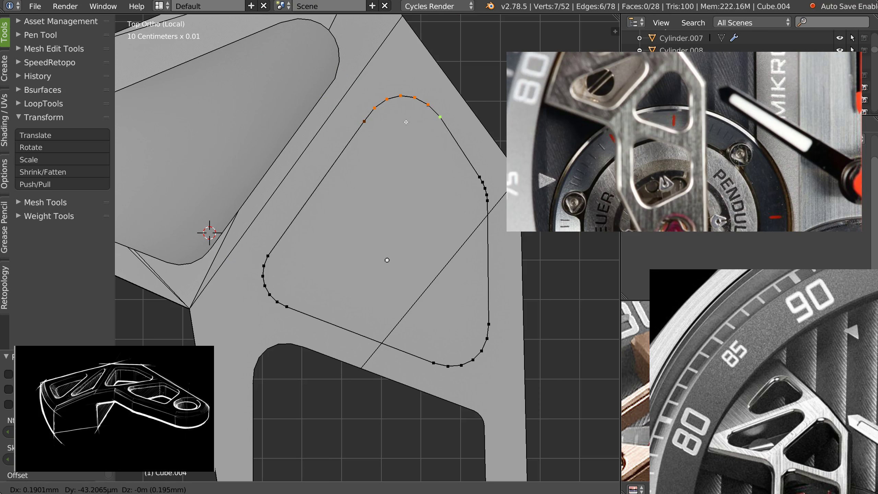
left_click(409, 128)
- Select both vertex rows of the cutter's top rounded corner and nudge them along the Y axis
middle_click_drag(388, 170, 371, 190, "shift")
middle_click_drag(371, 189, 330, 170, "shift")
middle_click_drag(403, 104, 380, 142, "shift")
middle_click_drag(380, 142, 368, 125, "ctrl")
mouse_move(349, 96)
left_mouse_down("ctrl")
mouse_move(391, 98)
mouse_move(377, 91)
left_mouse_up("ctrl")
left_click_drag(387, 38, 388, 39)
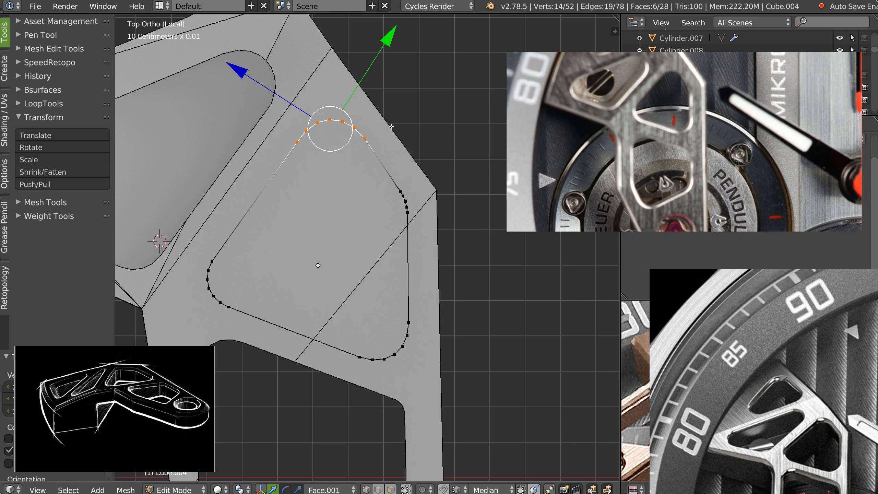
scroll(342, 117, "down", 2)
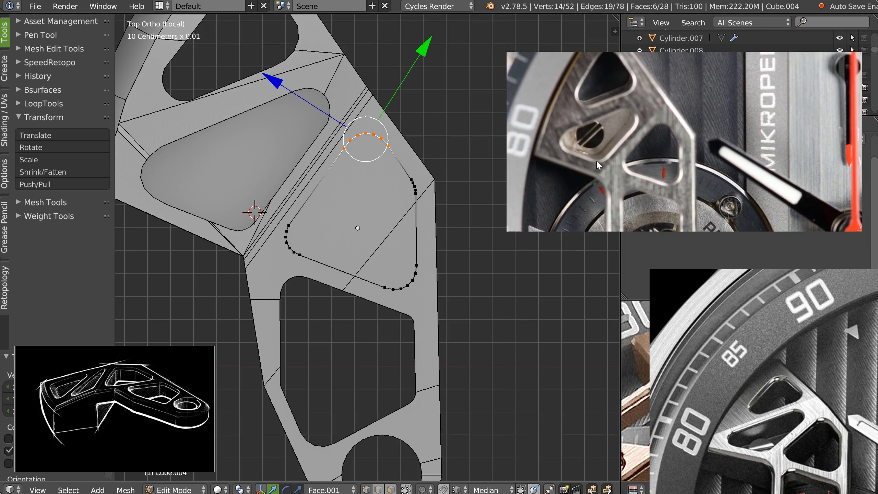
middle_click_drag(326, 124, 346, 187)
key("q")
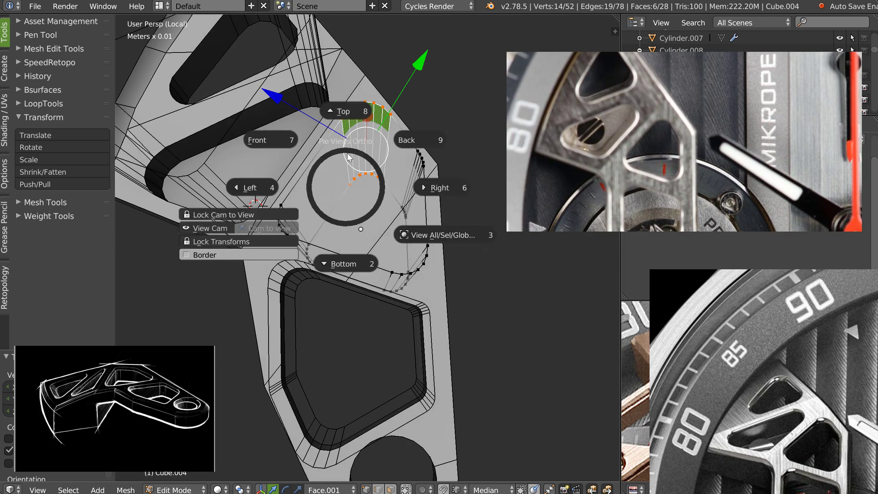
left_click(345, 133)
- Move the upper rounded corner of the triangular screw pocket's cutter inward, away from the arm's outer edge
key("Tab")
right_click(318, 92)
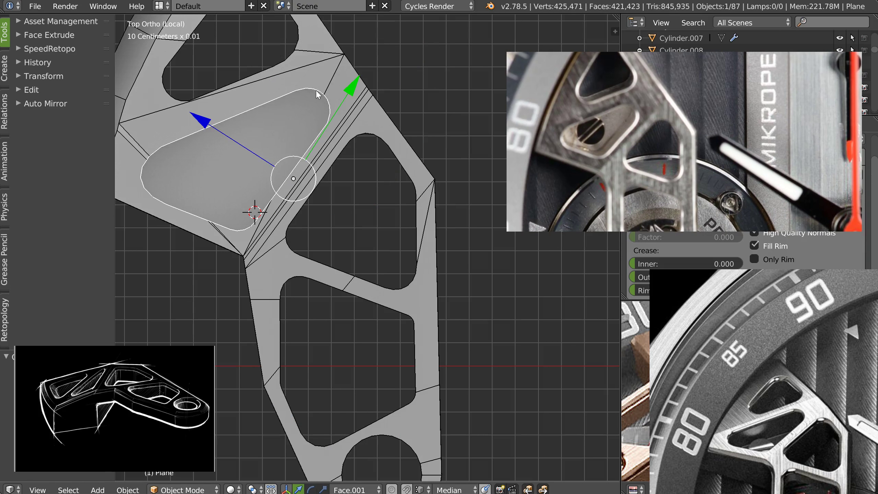
key("Tab")
right_click(291, 90)
mouse_move(292, 83)
left_mouse_down("ctrl")
mouse_move(404, 96)
mouse_move(310, 112)
left_mouse_up("ctrl")
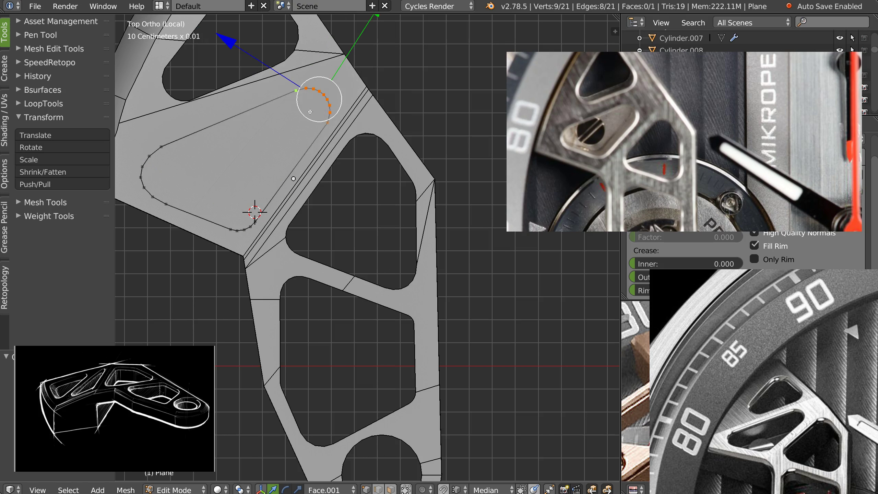
key("Escape")
key("g")
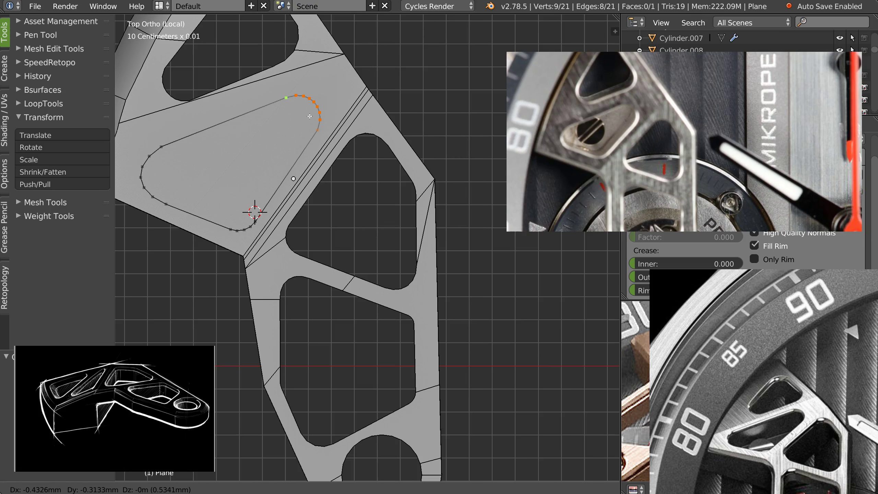
left_click(309, 117)
middle_click_drag(251, 78, 307, 220, "shift")
key("Tab")
left_click(289, 94)
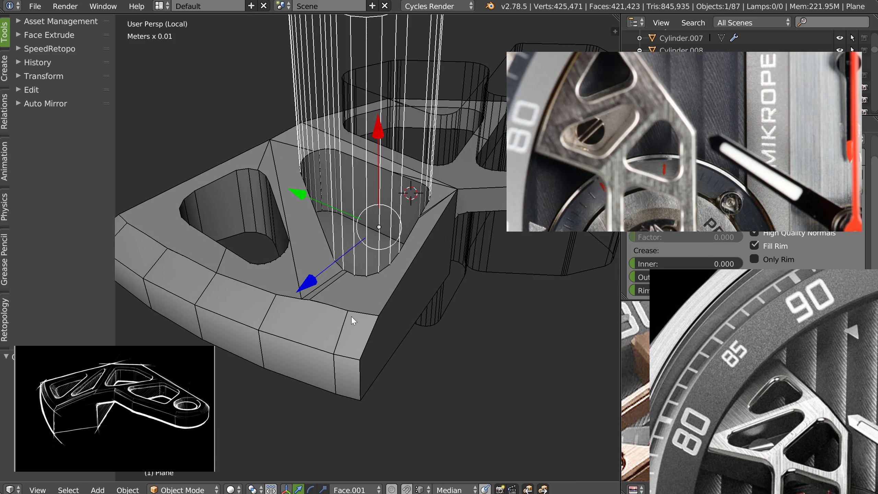
key("Tab")
key("Tab")
- Knife a new diagonal edge across the arm's top face, ending beside the front corner, and dissolve the original diagonal edge
right_click(289, 315)
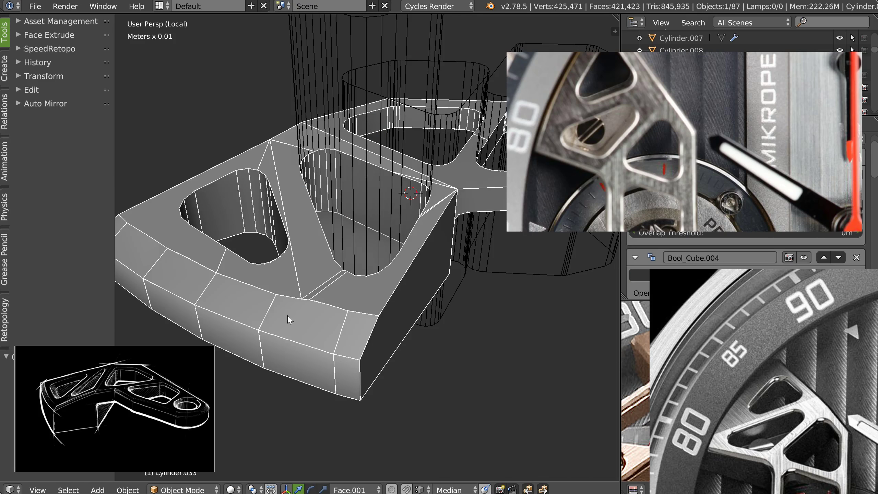
key("Tab")
right_click(321, 407)
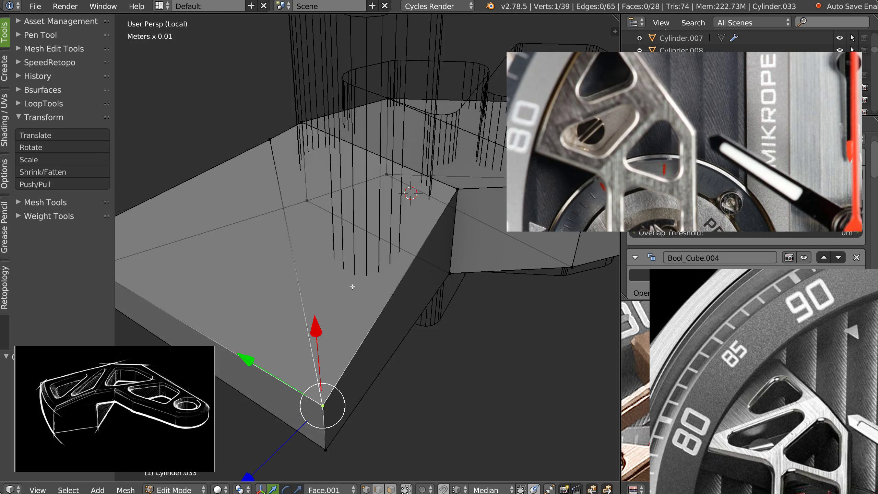
middle_click_drag(319, 196, 340, 133)
key("k")
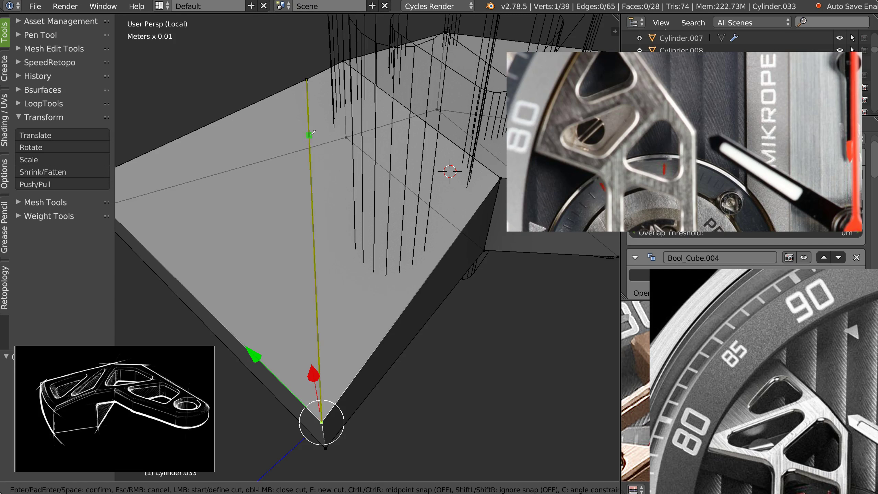
left_click(306, 80)
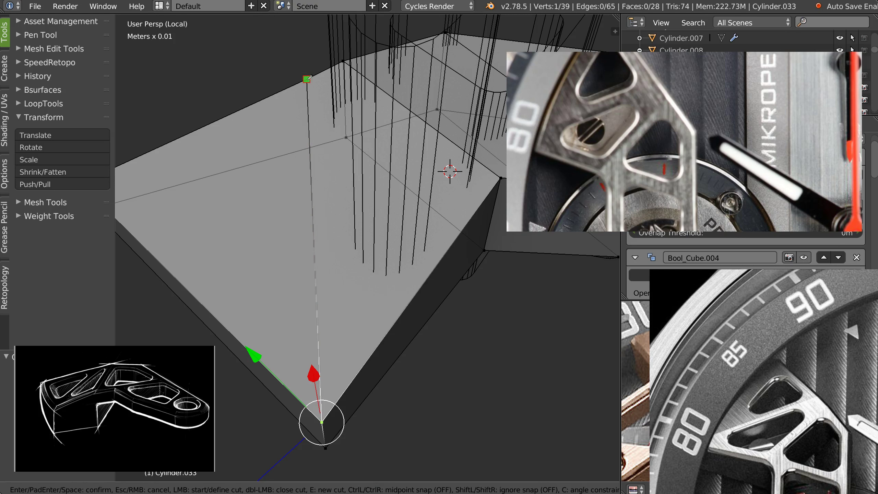
left_click(337, 401)
key("Return")
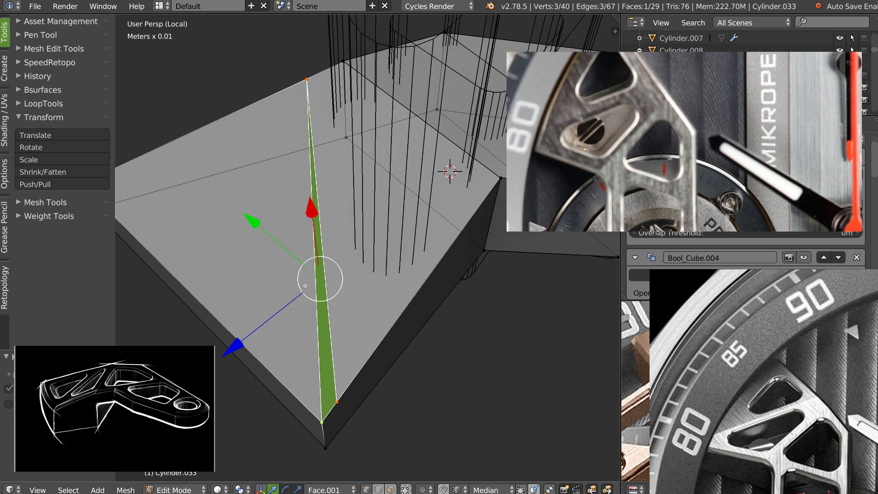
right_click(323, 372)
key("Tab")
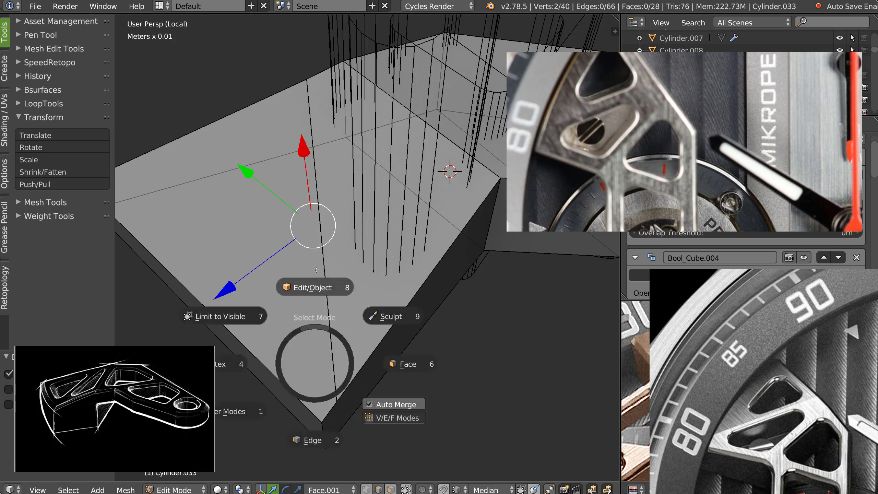
- Slide the front-corner end vertex of the new diagonal edge, then nudge it further toward the corner to clean up the arm's top face
left_click(365, 228)
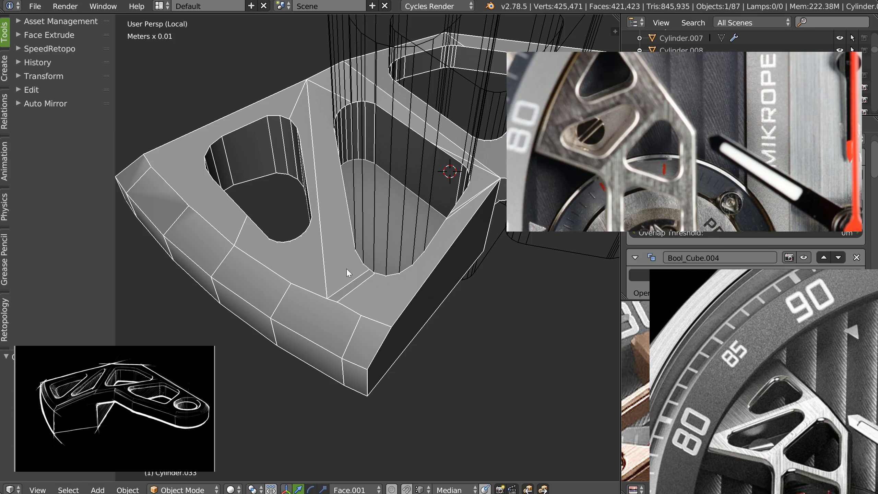
key("Tab")
right_click(340, 396)
key("Tab")
right_click(336, 402)
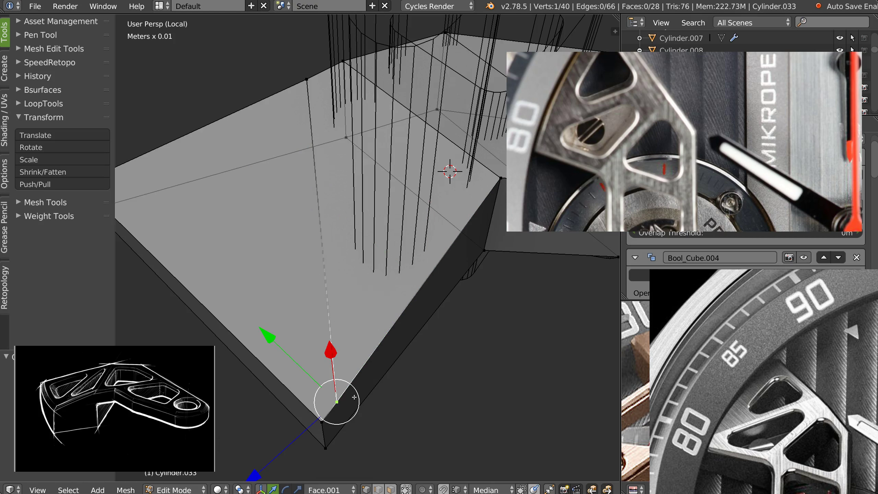
key("g")
key("g")
left_click(342, 389)
key("Tab")
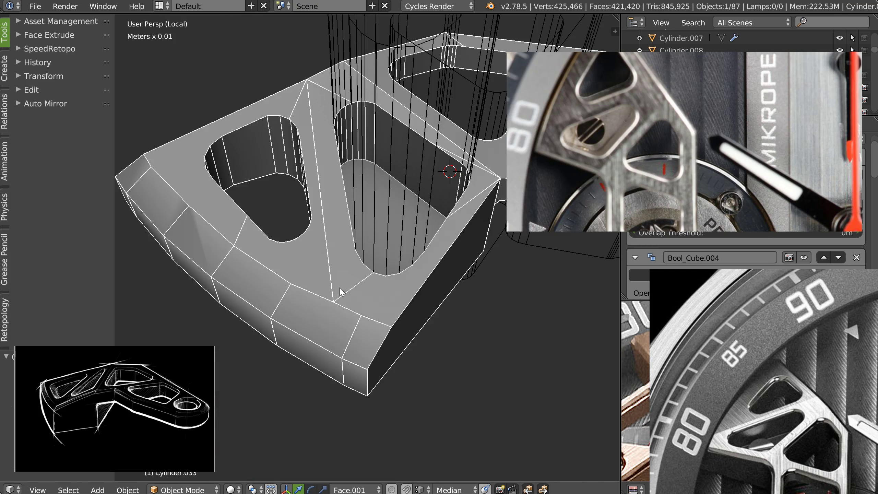
key("Tab")
key("g")
left_click(345, 394)
key("Tab")
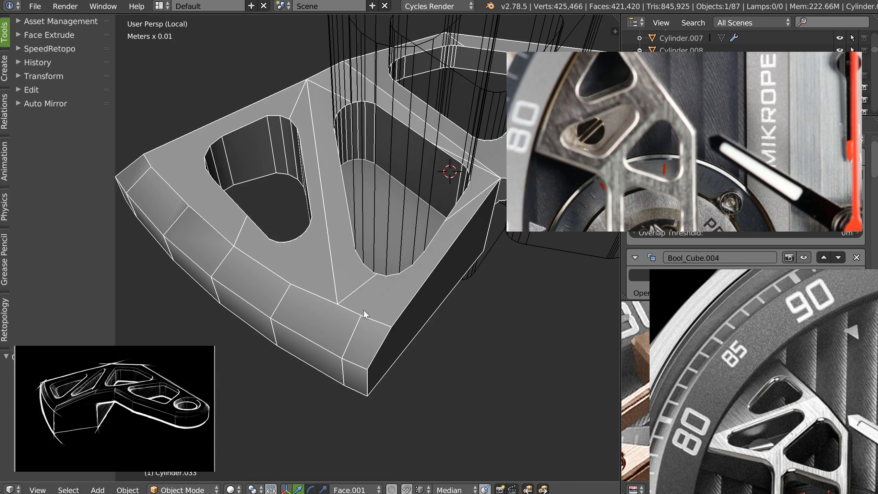
- Isolate the arm in top view again together with the upper triangular pocket's cutter
middle_click_drag(360, 305, 359, 325)
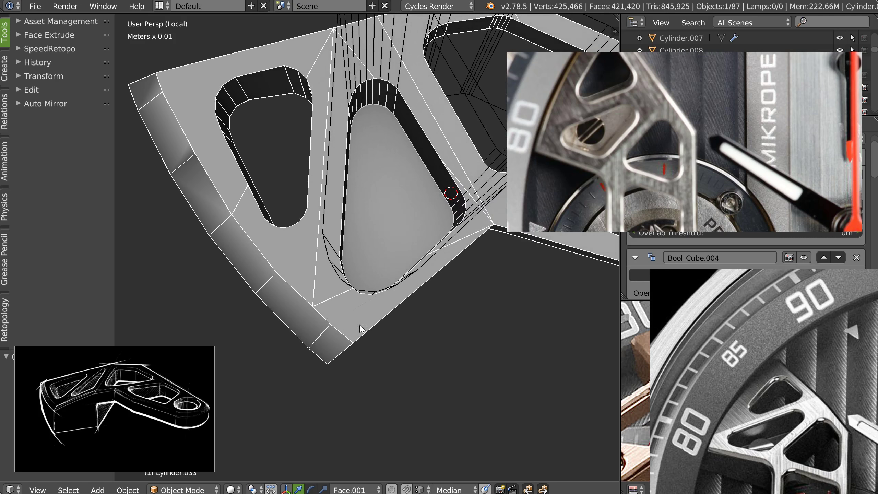
mouse_move(311, 261)
middle_mouse_down()
mouse_move(322, 254)
mouse_move(300, 264)
middle_mouse_up()
key("KP_7")
scroll(257, 240, "up", 2)
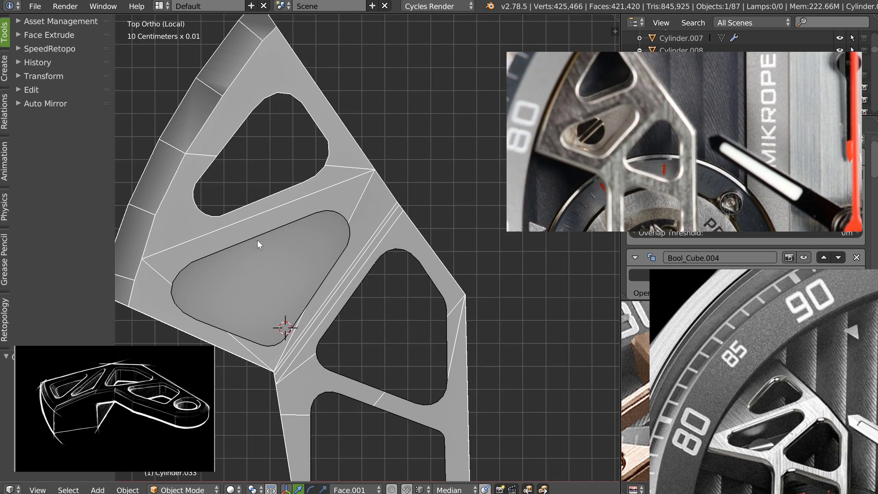
key("KP_Divide")
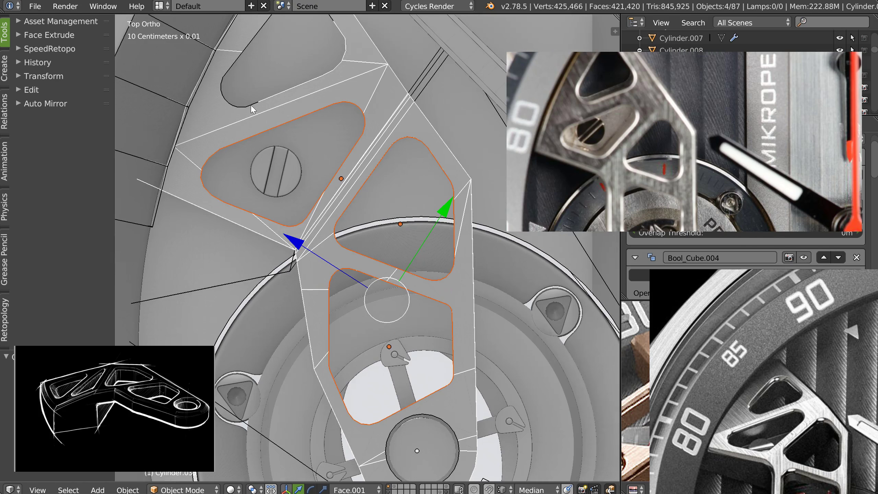
left_click(251, 106, "shift")
key("KP_Divide")
- Select the lower outer rounded corner of the upper triangular pocket's cutter and move it about 0.25 mm inward
middle_click_drag(316, 192, 409, 104, "ctrl")
right_click(342, 184)
right_click(359, 188)
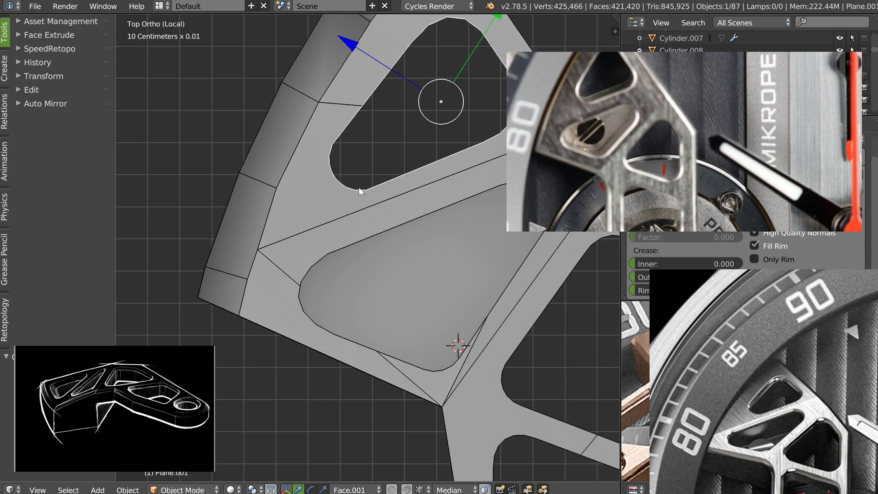
middle_click_drag(430, 169, 350, 209, "shift")
key("Tab")
right_click(287, 230)
right_click(253, 183, "ctrl")
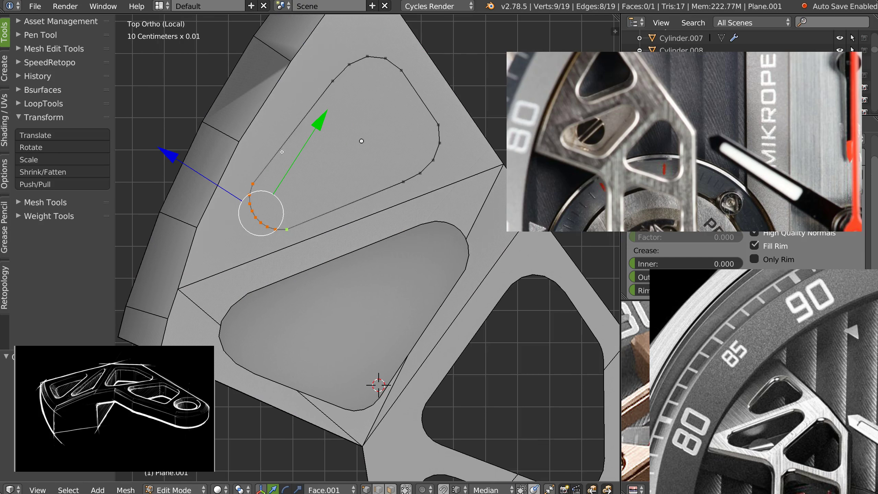
key("g")
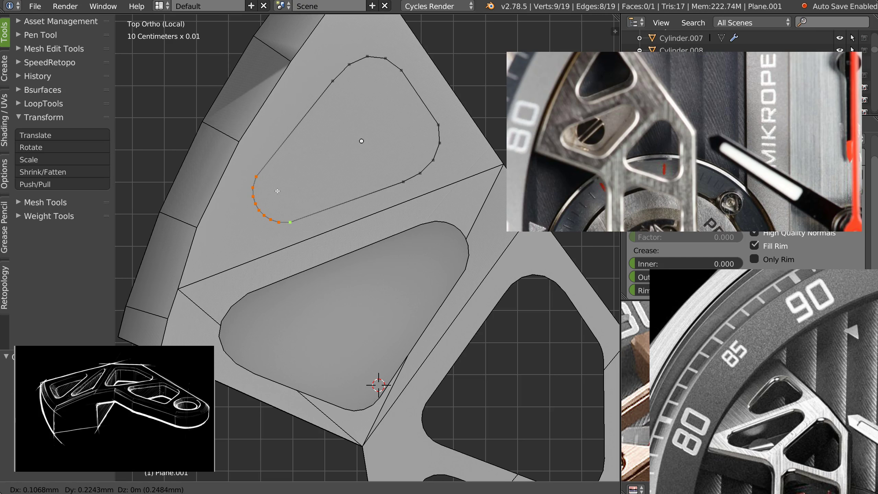
left_click(277, 191)
- Select the top rounded corner of the same cutter and move it slightly toward the arm's outer tip
middle_click_drag(688, 129, 663, 172)
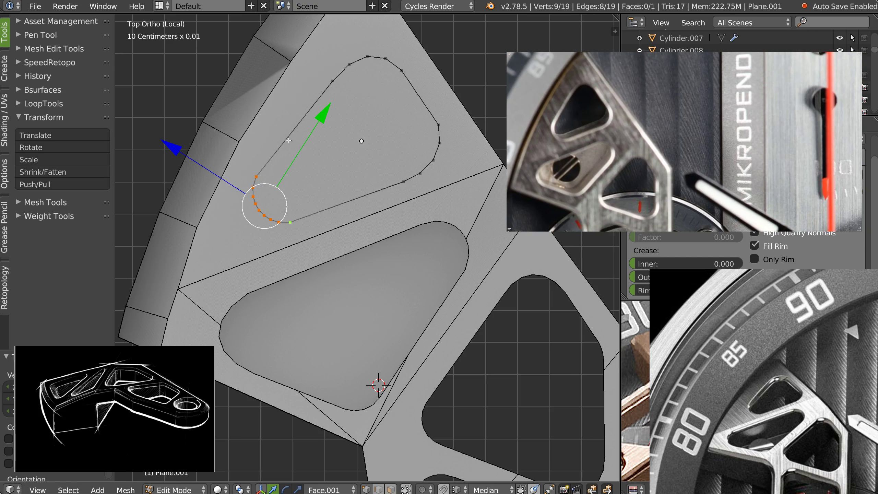
middle_click_drag(312, 109, 315, 67)
key("q")
left_click(361, 112)
middle_click_drag(366, 114, 355, 164, "shift")
right_click(320, 129)
mouse_move(321, 130)
left_mouse_down()
mouse_move(378, 114)
mouse_move(358, 92)
left_mouse_up()
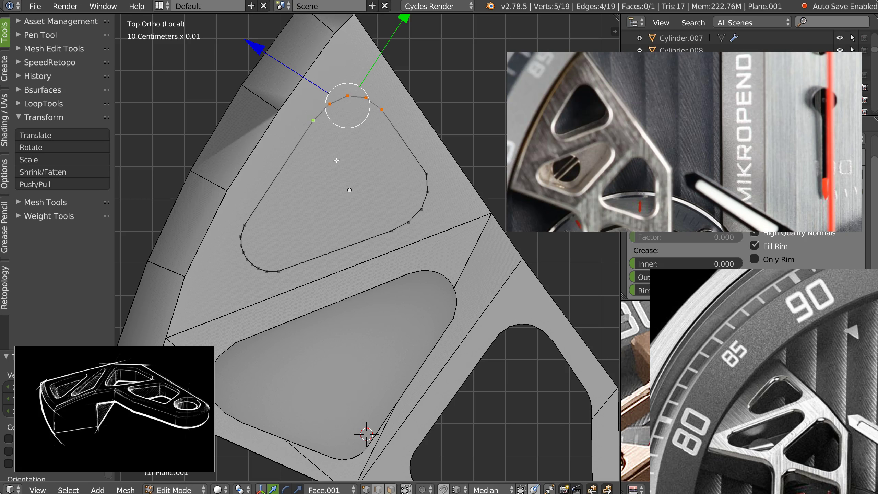
key("g")
left_click(346, 110)
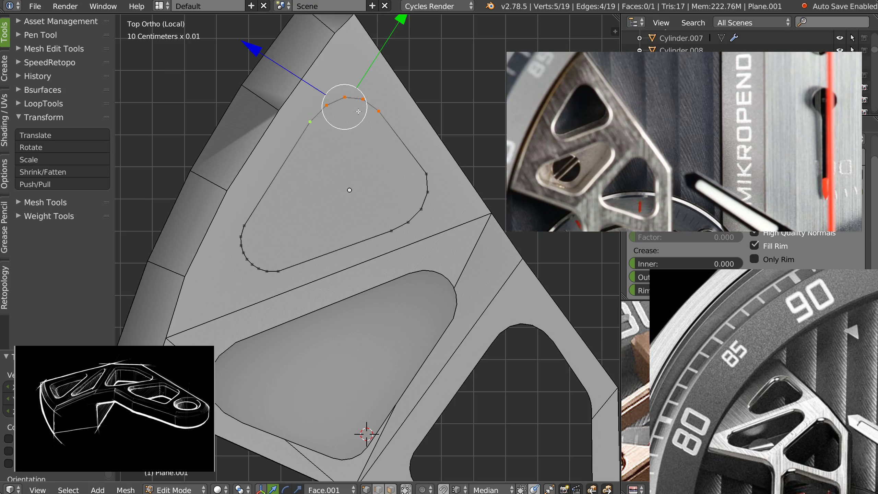
middle_click_drag(342, 110, 343, 135, "ctrl")
middle_click_drag(365, 221, 339, 219, "shift")
key("Tab")
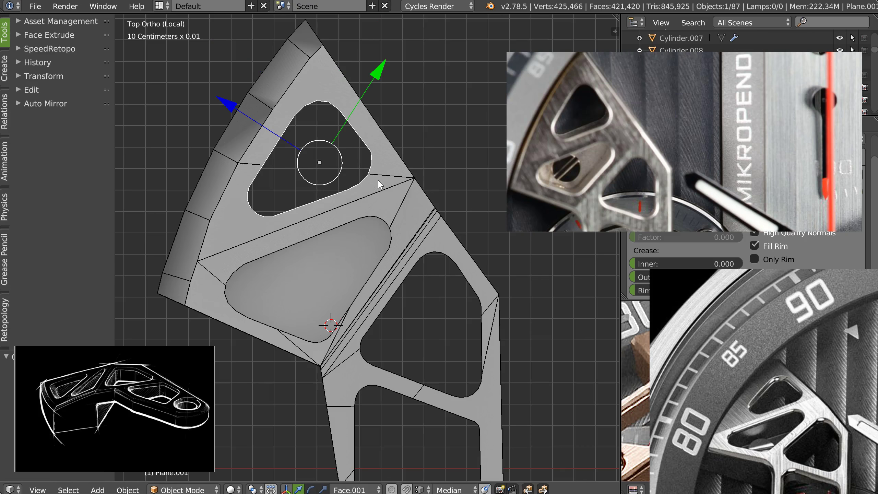
- Scale the cutter's top rounded corner down to about three quarters of its size, excluding the Z axis
key("Tab")
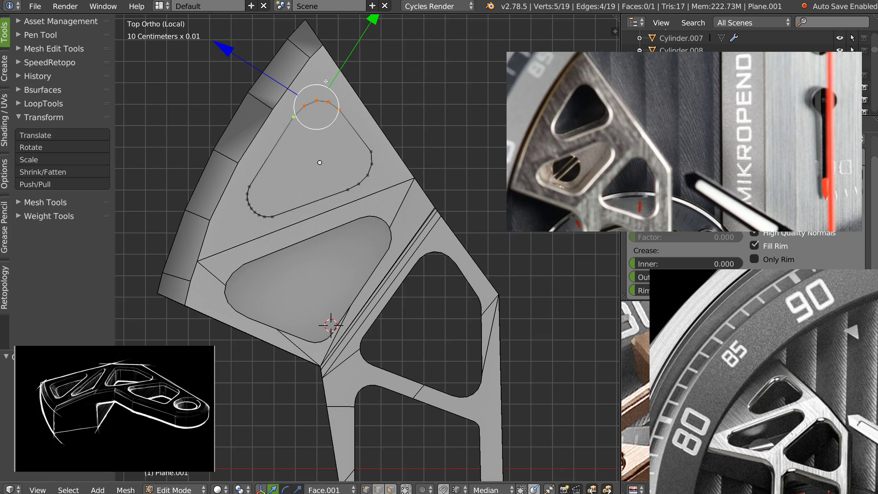
key("s")
key("shift+z")
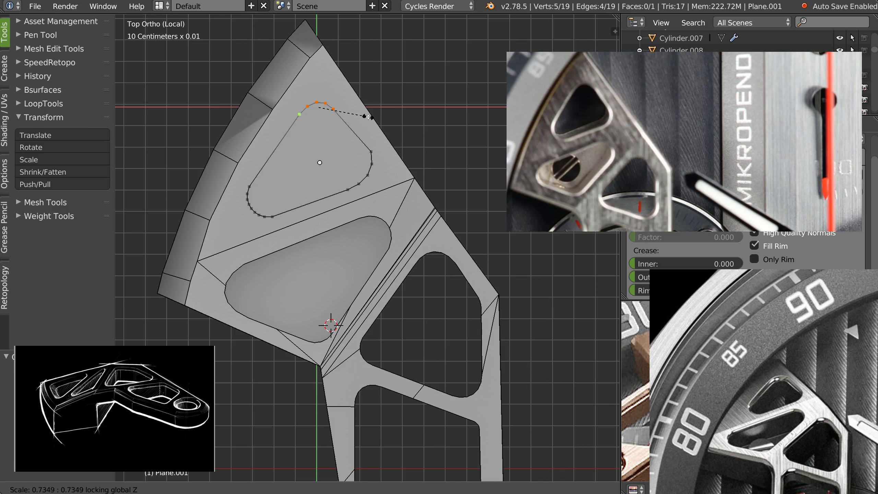
left_click(373, 117)
- Select the cutter's inner rounded corner and scale it down to about 0.79, excluding the Z axis
right_click(371, 152)
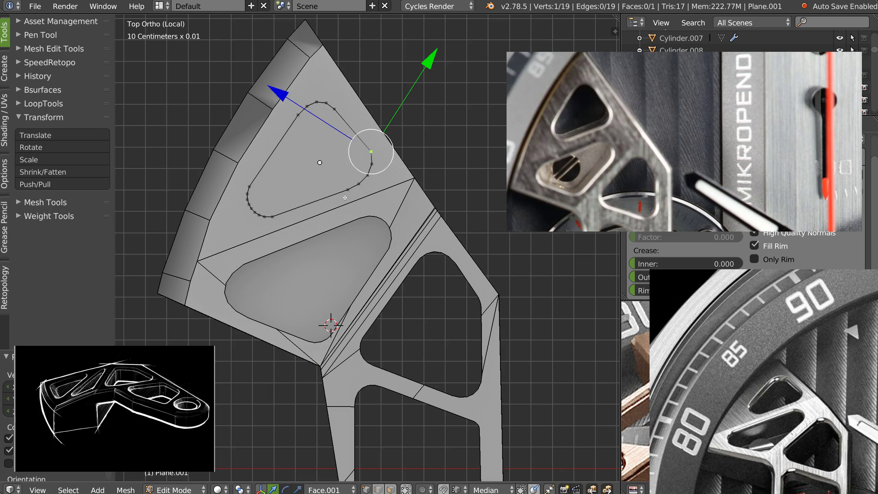
right_click(348, 190, "ctrl")
key("s")
key("shift+z")
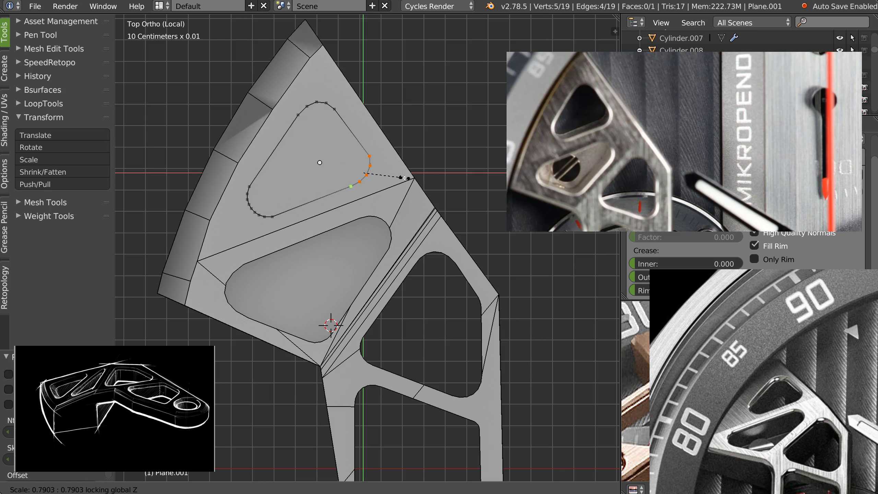
left_click(404, 177)
key("Tab")
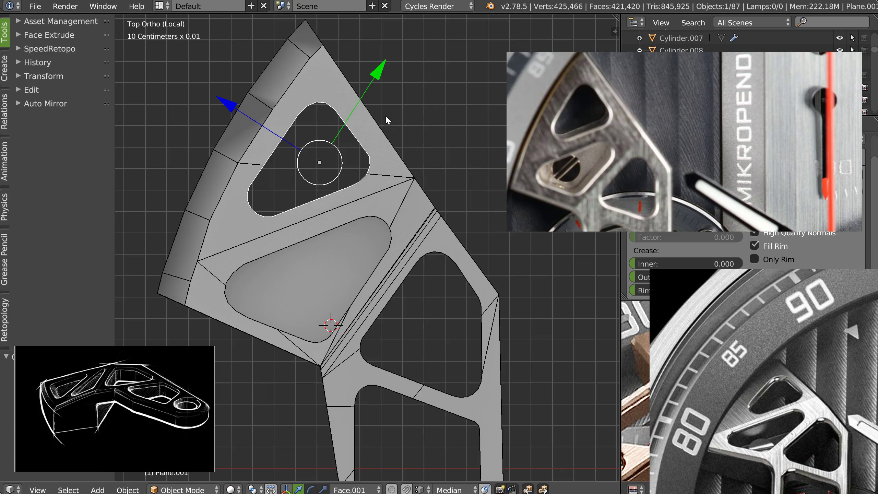
- Compare the arm's pocket shapes in top view with the reference photo
middle_click_drag(365, 226, 355, 156, "shift")
middle_click_drag(582, 116, 617, 83)
middle_click_drag(596, 128, 614, 170)
middle_click_drag(432, 198, 408, 234)
key("q")
left_click(369, 193)
key("Tab")
key("Tab")
- Knife a lengthwise edge across the arm's top face, from the rounded end through the pivot centre to the outer edge
right_click(378, 225)
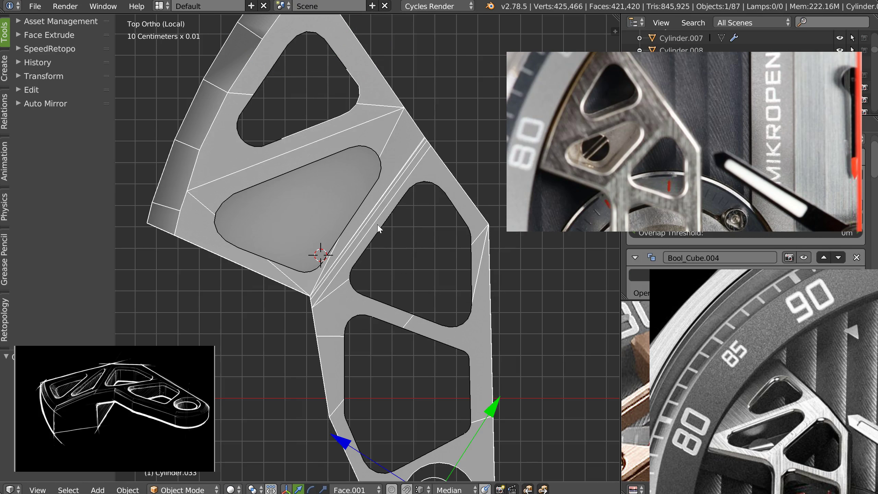
key("Tab")
scroll(425, 212, "down", 2)
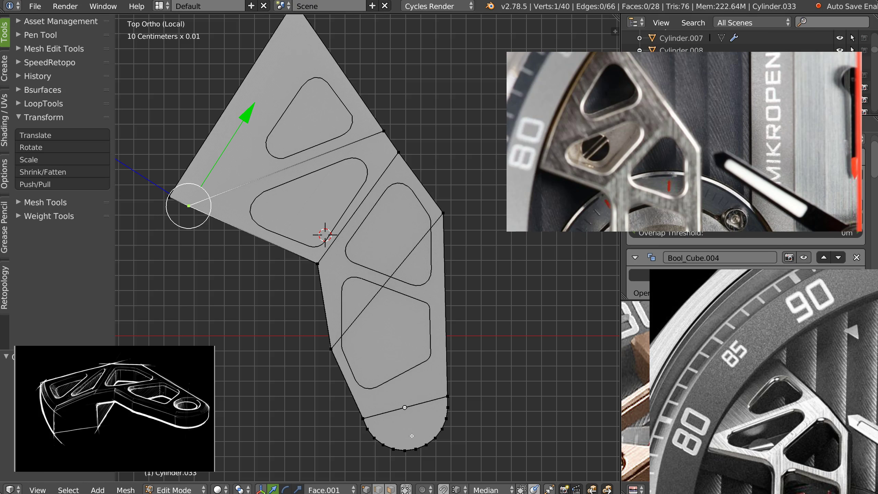
key("k")
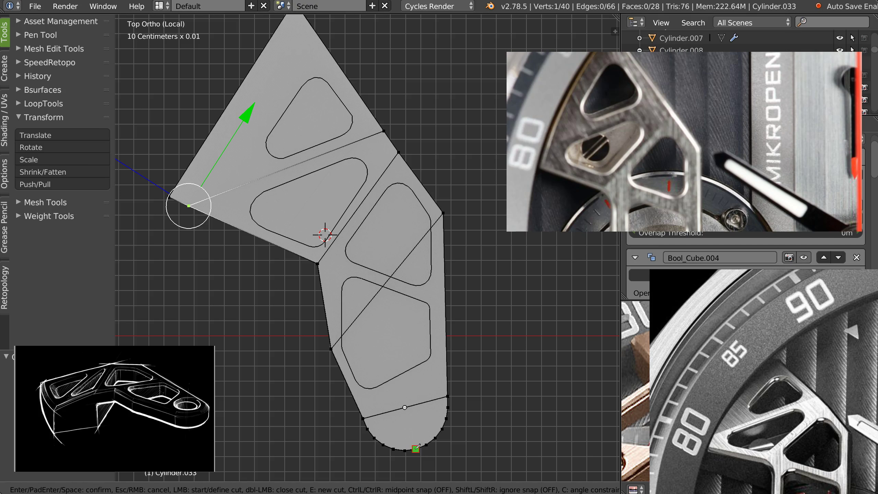
left_click(415, 449)
left_click(405, 407, "ctrl")
left_click(358, 208)
left_click(231, 98)
key("Return")
- Slide the vertex where the lengthwise cut crosses the diagonal edge and move it to tidy the topology
middle_click_drag(314, 167, 352, 199)
right_click(352, 312)
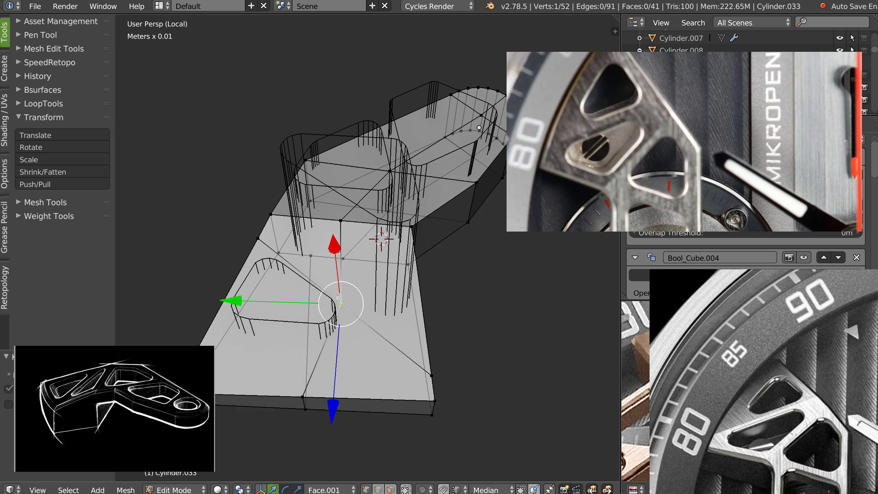
key("shift+v")
left_click(320, 285)
middle_click_drag(340, 272, 320, 331)
key("g")
left_click(397, 320)
middle_click_drag(374, 225, 311, 327)
key("Tab")
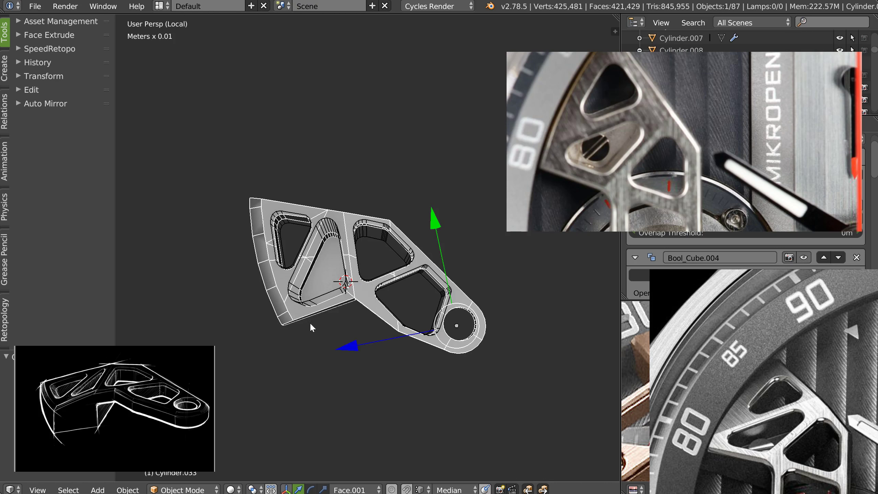
- Examine the arm's pocket edges and outline, and compare the pivot end with the reference photo
scroll(277, 284, "up", 5)
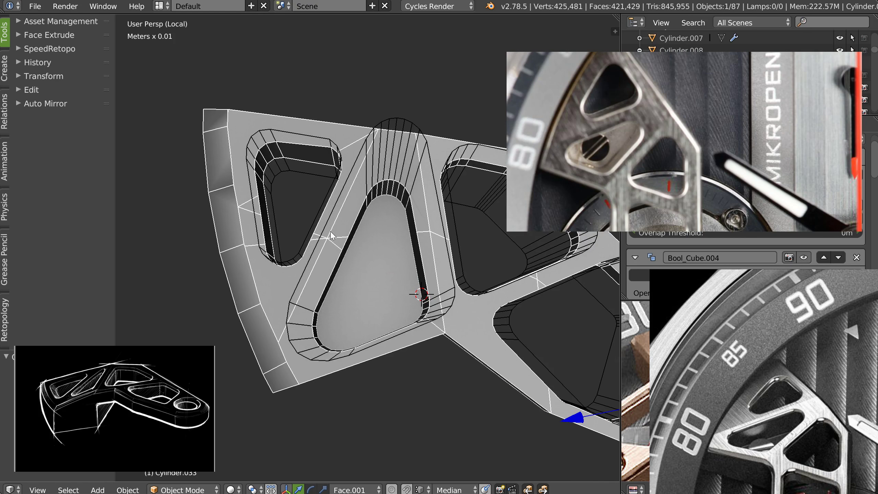
key("Tab")
key("Tab")
middle_click_drag(373, 257, 355, 248)
key("KP_7")
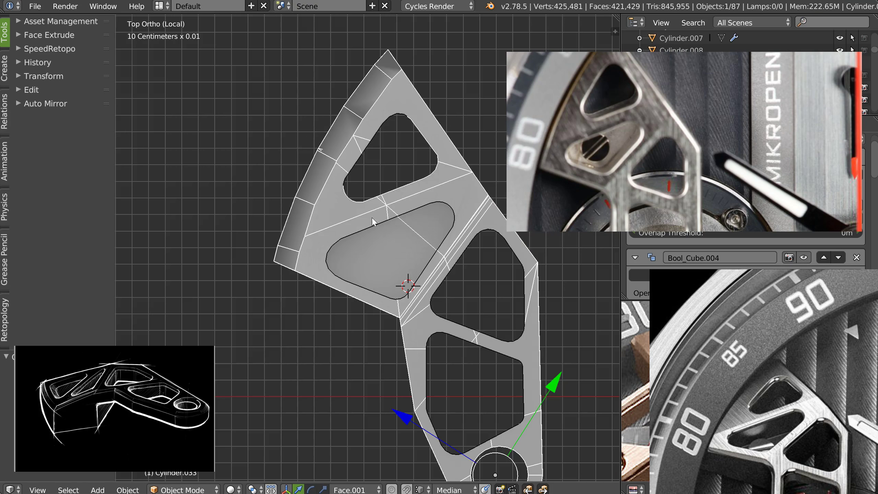
scroll(395, 206, "up", 2)
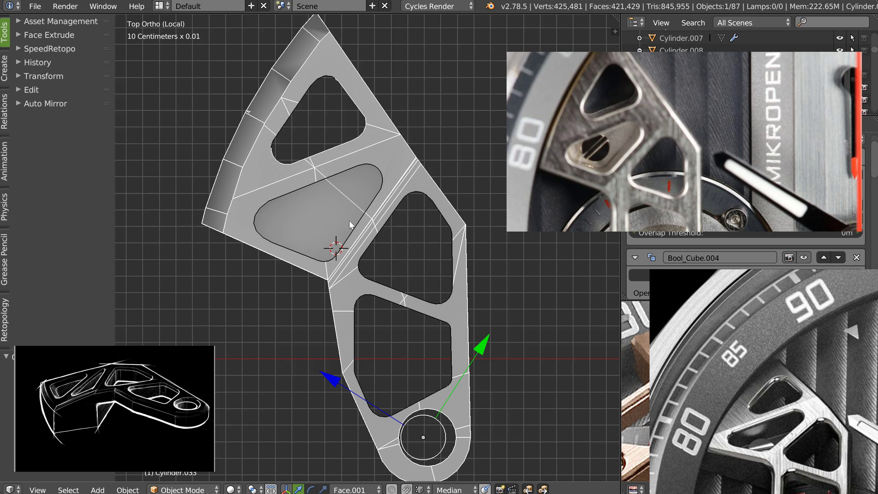
middle_click_drag(672, 194, 691, 94)
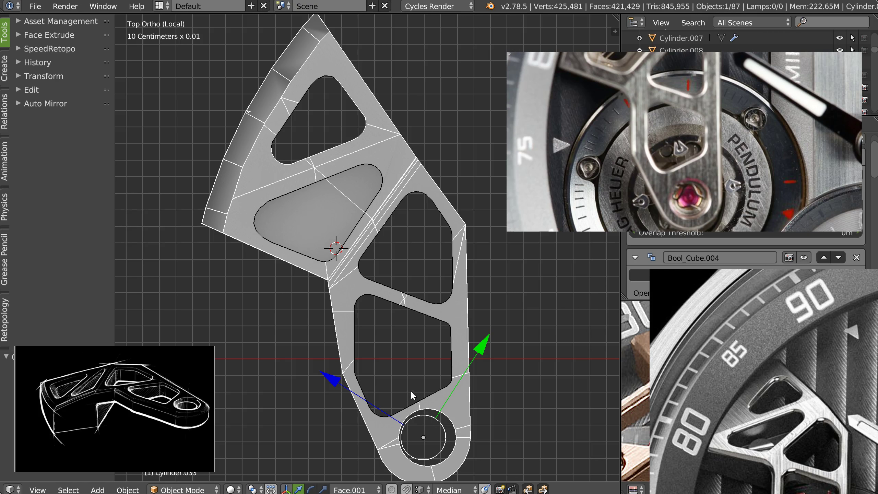
- Select the arm's whole rounded pivot end and move it about 0.4 mm toward the pockets
mouse_move(433, 400)
middle_mouse_down()
mouse_move(421, 394)
mouse_move(441, 402)
middle_mouse_up()
key("q")
left_click(442, 361)
middle_click_drag(443, 367, 376, 275, "shift")
scroll(367, 305, "up", 2)
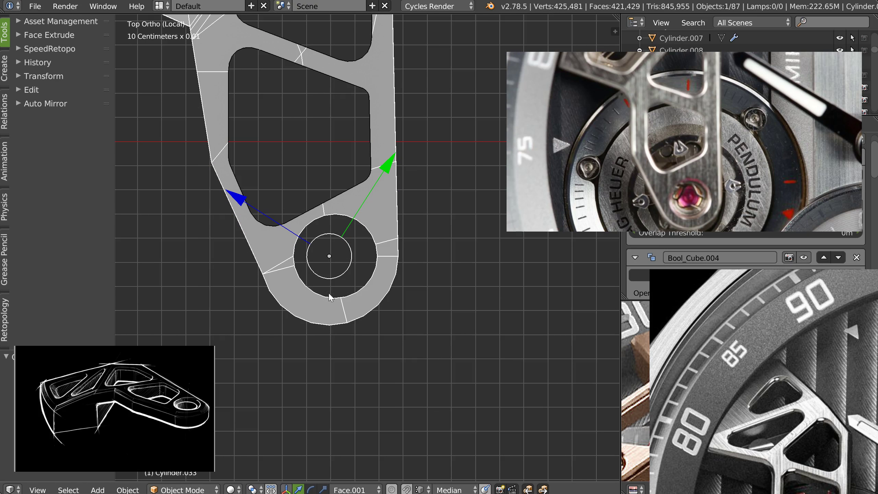
key("Tab")
left_click(300, 279)
right_click(262, 273)
mouse_move(239, 247)
left_mouse_down("ctrl")
mouse_move(431, 197)
mouse_move(411, 197)
left_mouse_up("ctrl")
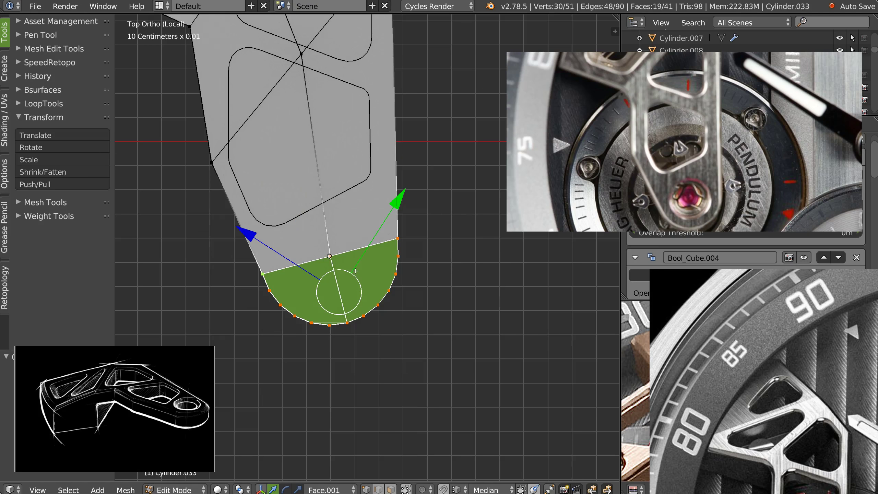
key("g")
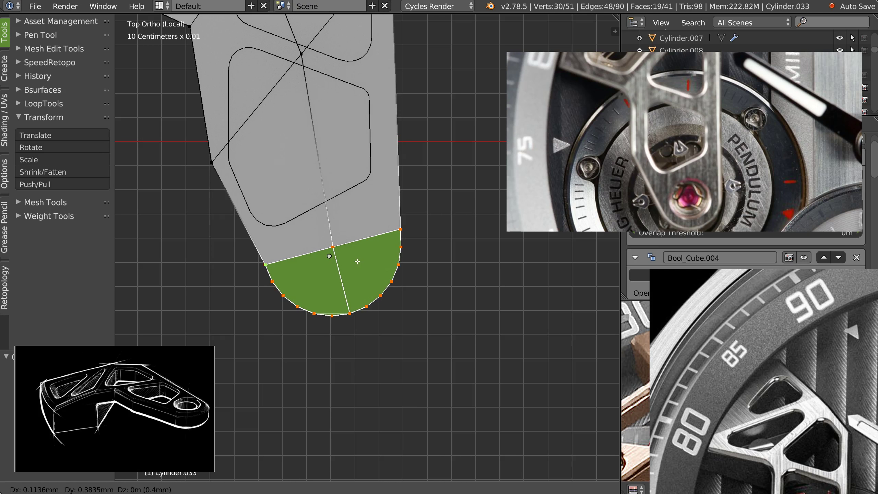
left_click(358, 261)
key("Tab")
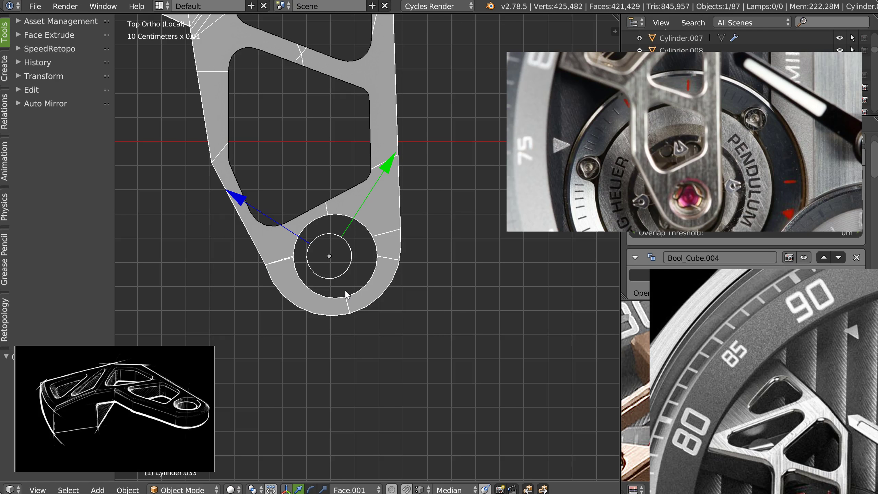
- Leave local view and move the arm's whole rounded pivot end slightly away from the pockets, centring it on the pivot hole
key("KP_Divide")
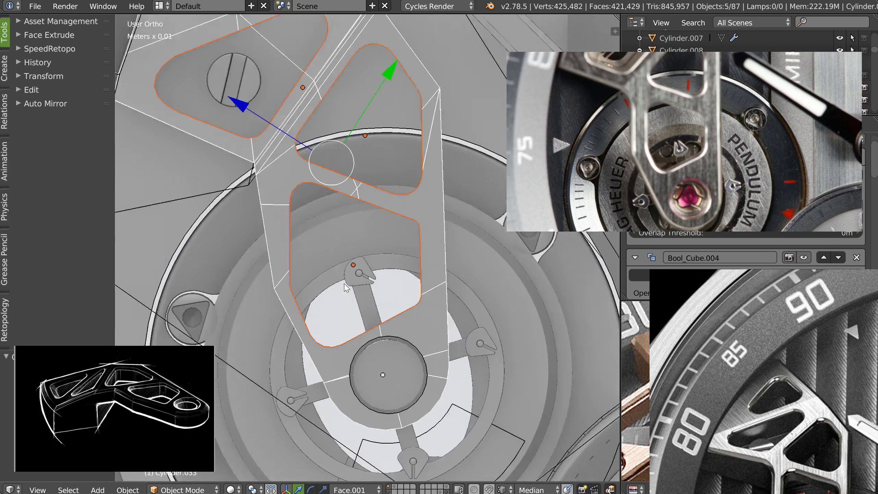
middle_click_drag(374, 310, 331, 210, "shift")
middle_click_drag(353, 328, 373, 242, "shift")
key("Tab")
left_click(290, 231)
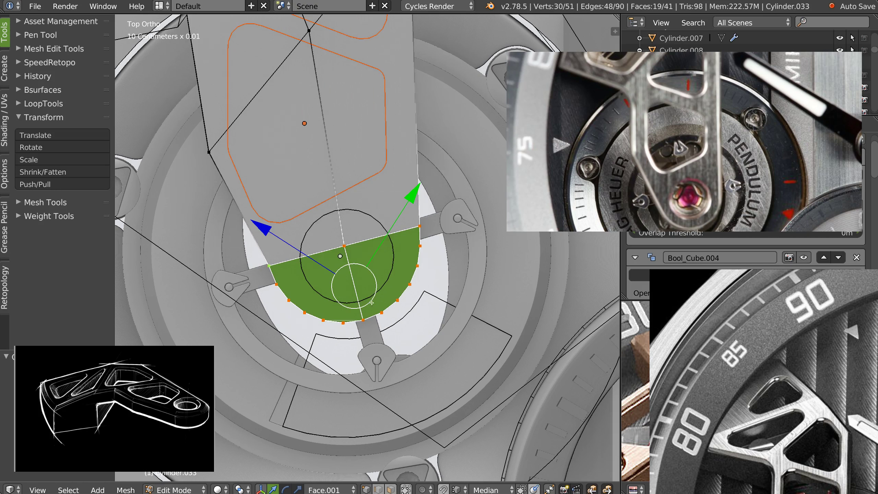
key("g")
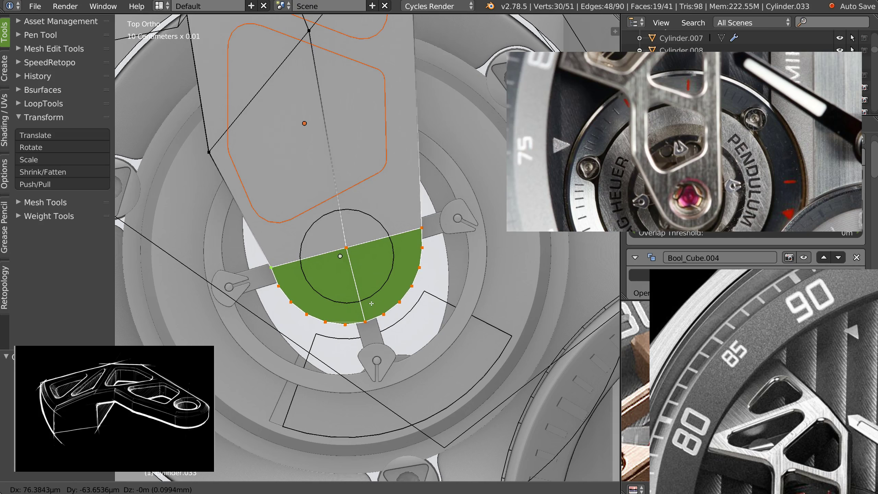
left_click_drag(371, 306, 371, 313)
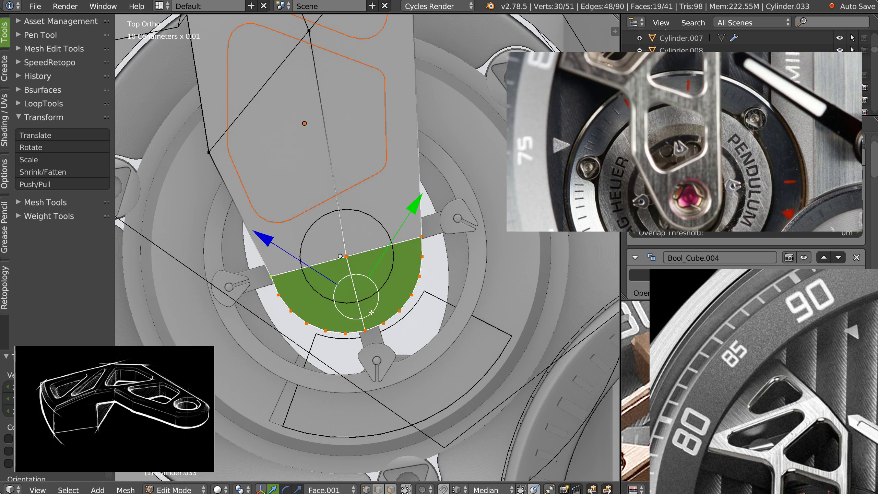
key("g")
left_click(394, 288)
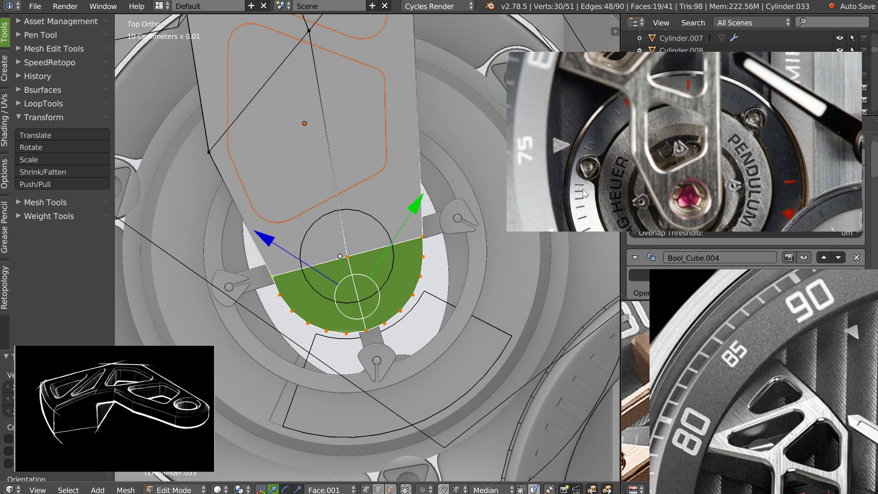
- Nudge the vertices where the arm's slanted edge meets the rounded end slightly outward, and check the resulting outline in Object Mode
right_click(273, 277)
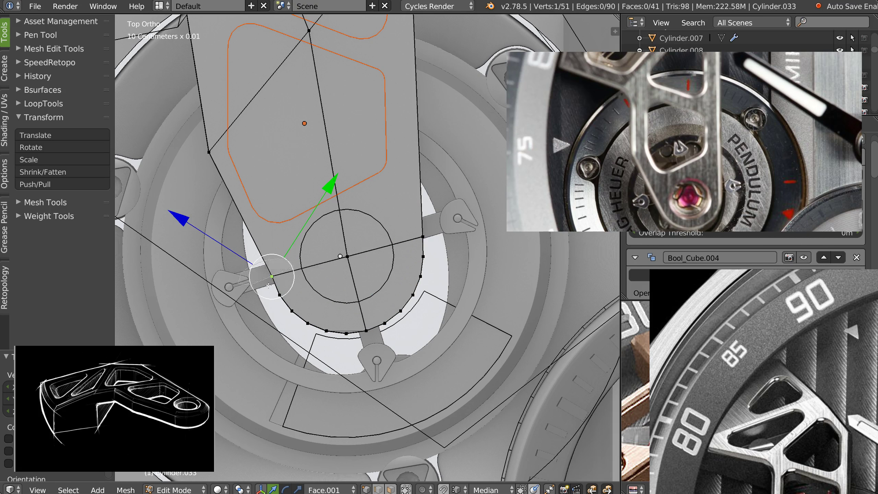
key("g")
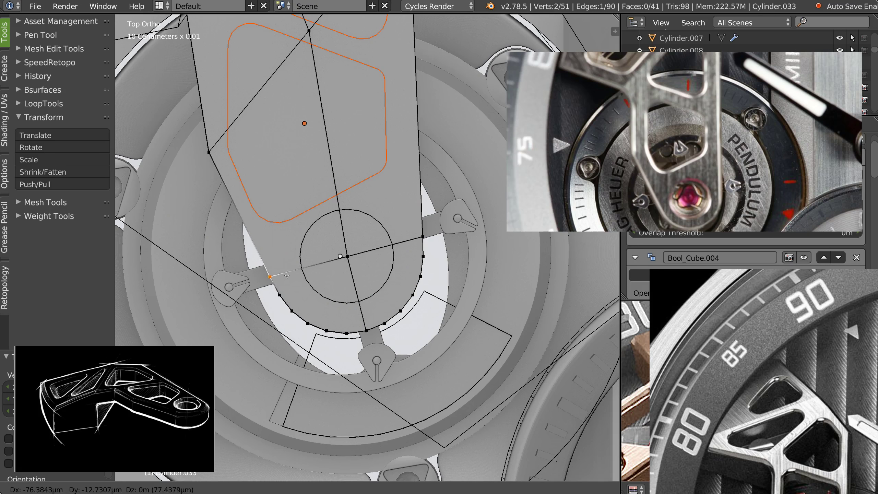
left_click(289, 275)
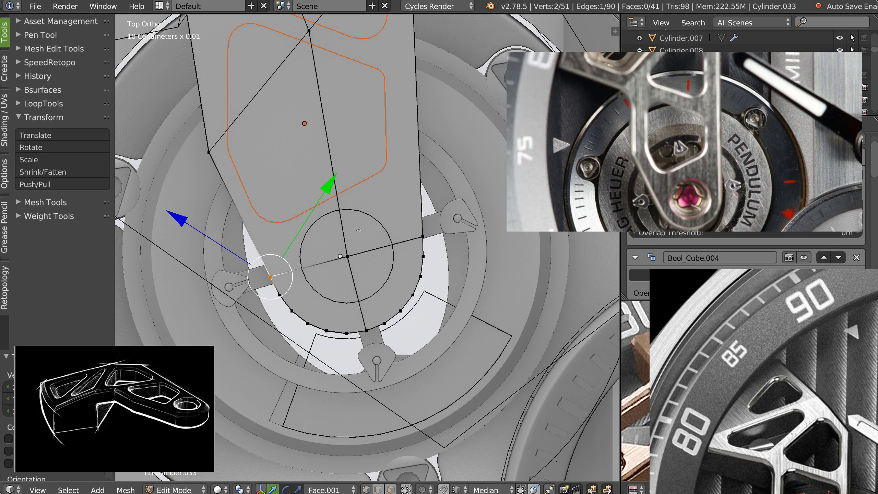
middle_click_drag(360, 211, 364, 228, "shift")
key("Tab")
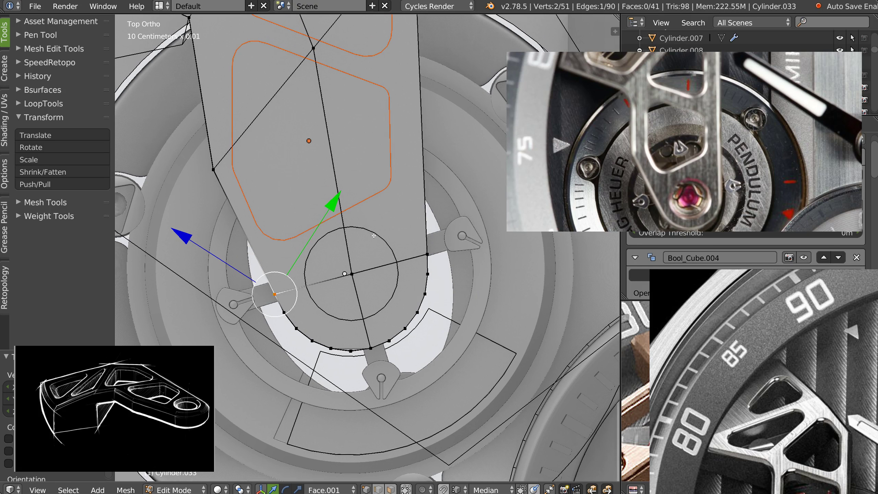
key("Tab")
- Select the arm's whole rounded pivot end in its mesh and scale it down slightly
right_click(380, 237)
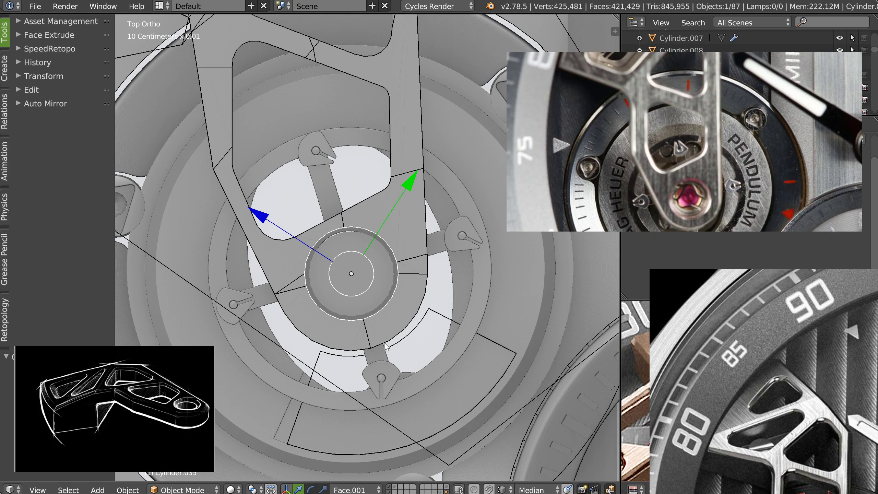
right_click(400, 322)
key("Tab")
left_click(377, 289)
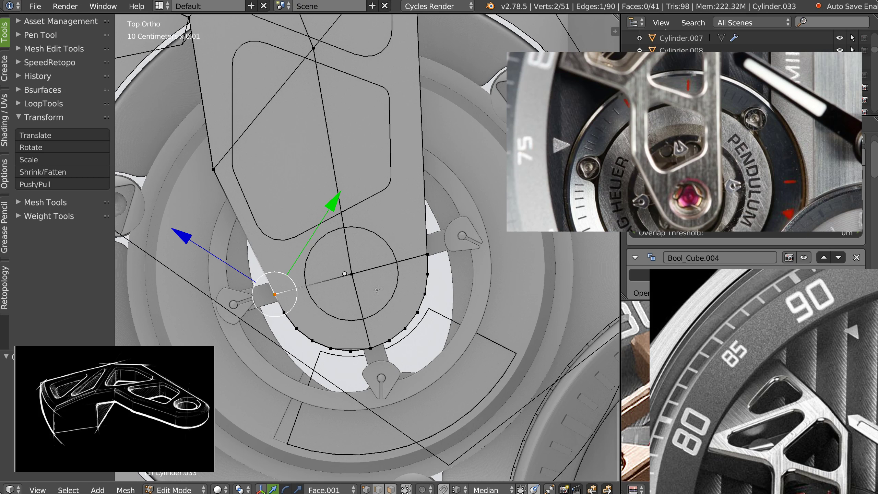
key("ctrl+l")
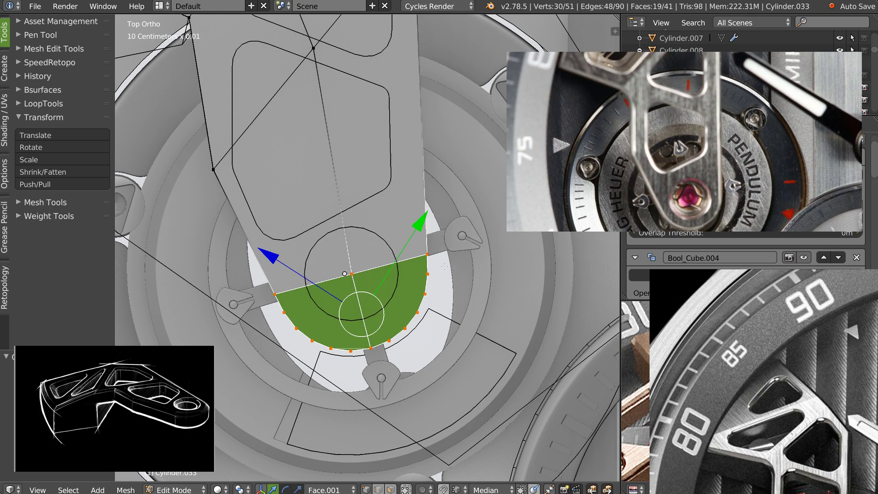
key("s")
left_click(441, 266)
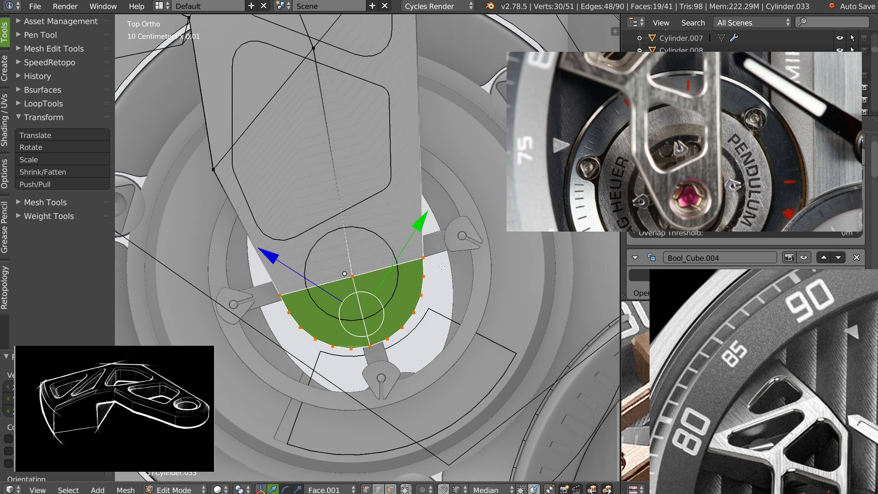
- Move the vertex pair joining the slanted edge to the scaled rounded end slightly outward to smooth the transition, and leave mesh editing
right_click(287, 300)
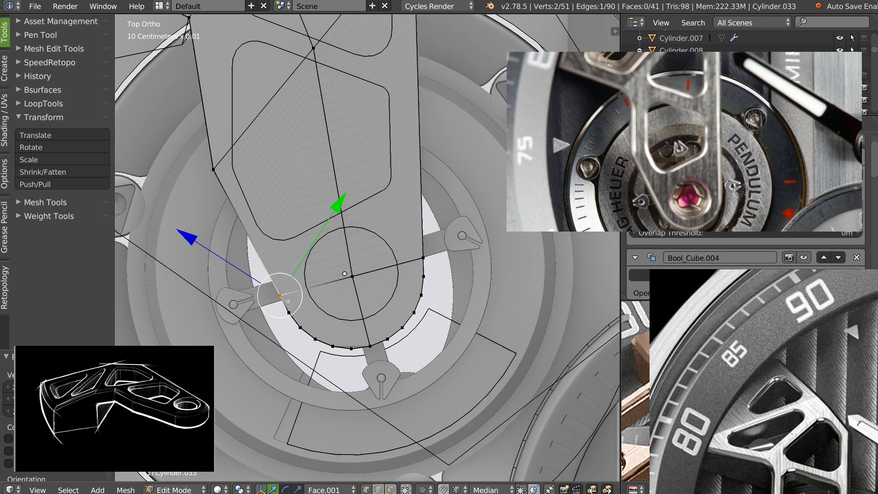
right_click(299, 291)
key("g")
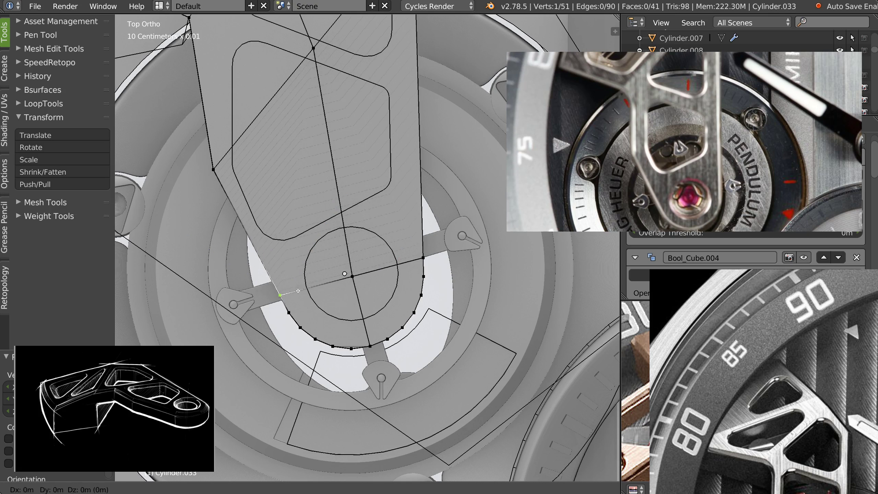
right_click(269, 310)
right_click(290, 301)
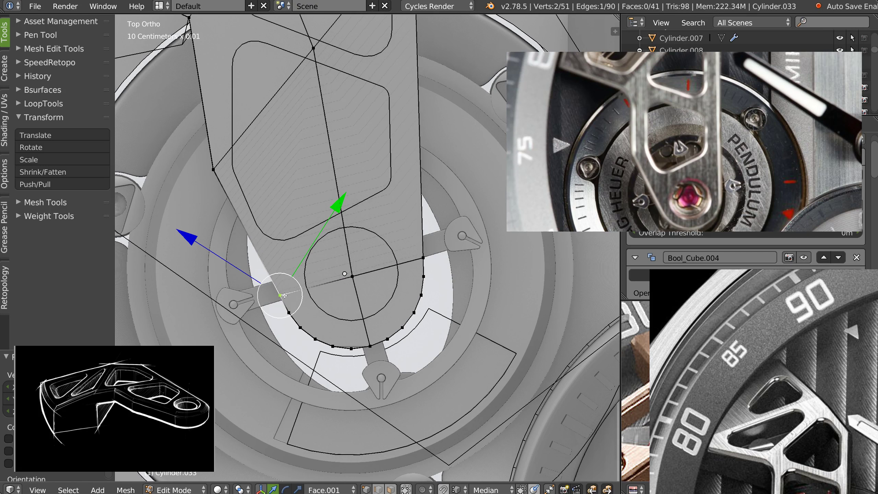
key("g")
left_click(282, 296)
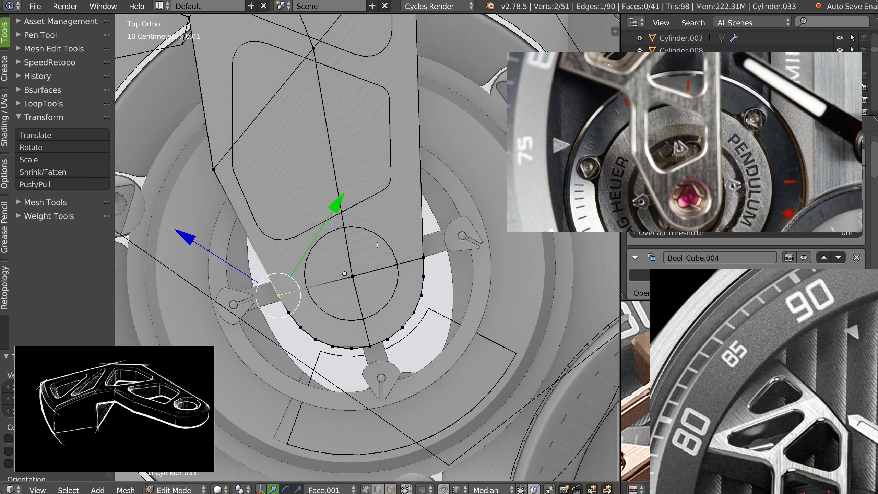
middle_click_drag(357, 213, 358, 230, "shift")
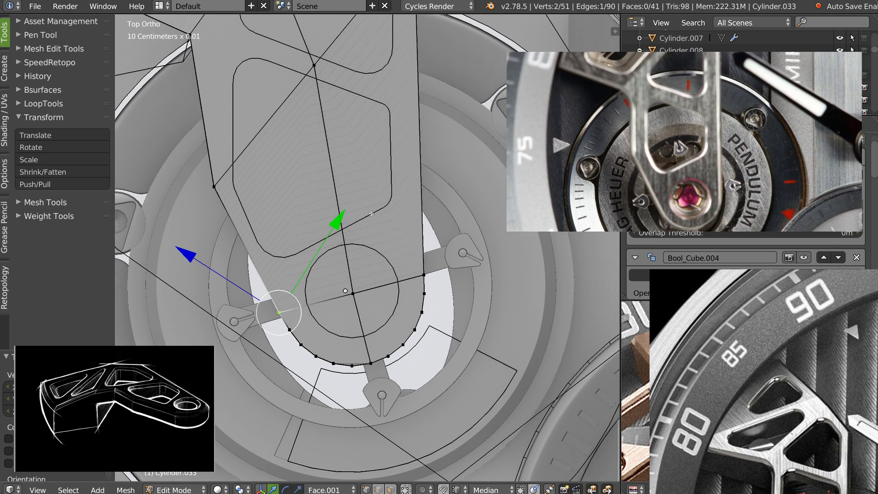
key("Tab")
- Edit the cutter of the pocket nearest the pivot and move its pivot-side edge, with both rounded corners, about 0.4 mm away from the hole
right_click(365, 221)
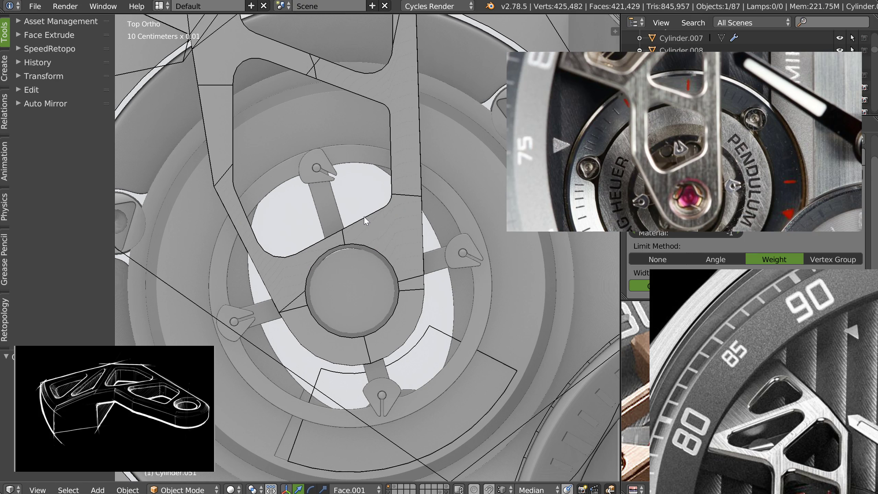
right_click(339, 232)
right_click(325, 234)
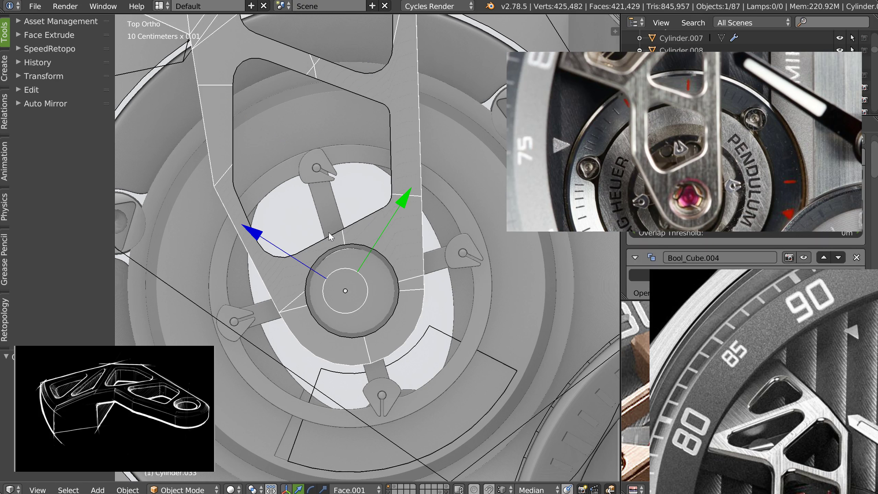
right_click(328, 233)
right_click(328, 236)
key("Tab")
left_click(322, 174)
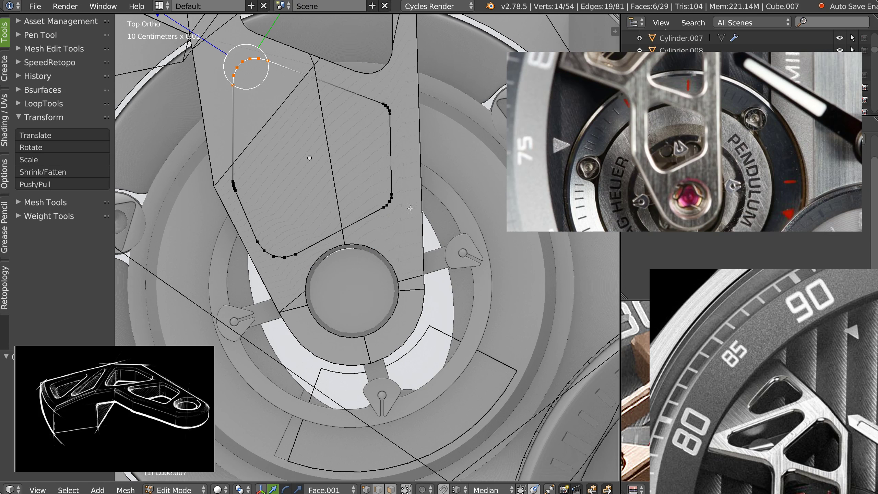
key("a")
mouse_move(430, 216)
left_mouse_down("ctrl")
mouse_move(423, 176)
mouse_move(239, 277)
mouse_move(246, 284)
left_mouse_up("ctrl")
key("g")
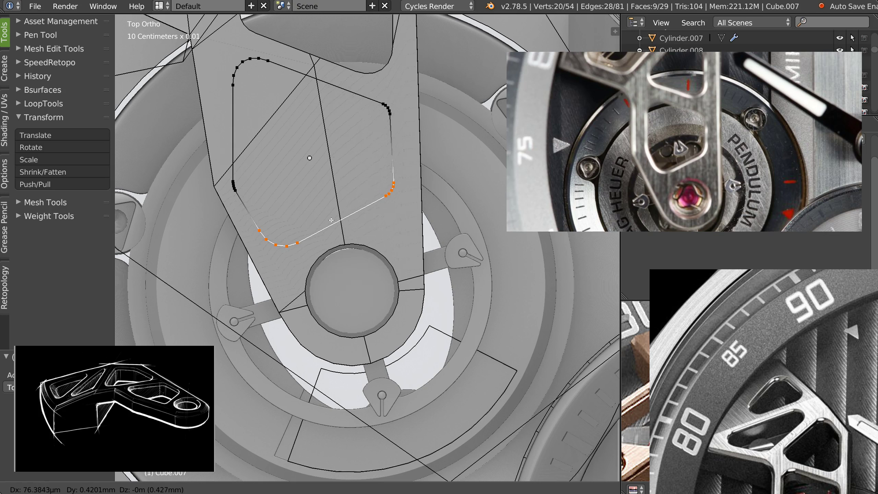
left_click(318, 231)
- Select the pocket cutter's slanted edge with its two end corners and move it about 0.3 mm inward from the arm's slanted side
right_click(234, 190)
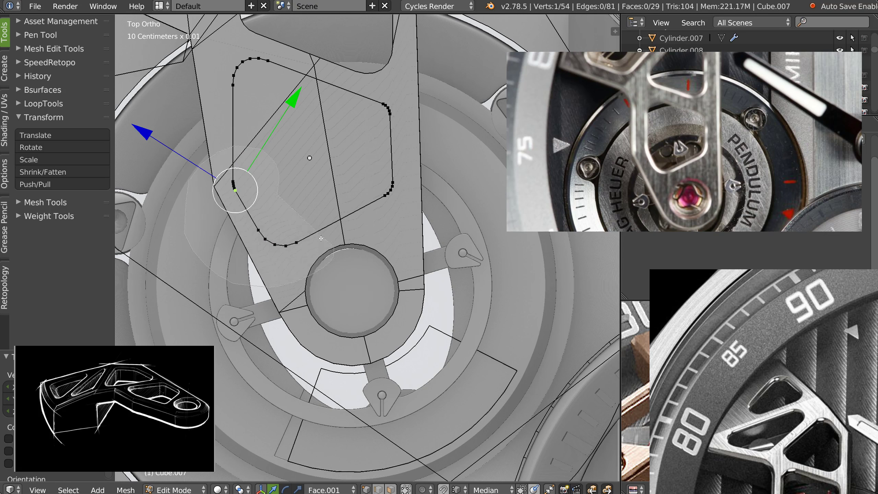
right_click(297, 242, "ctrl")
key("g")
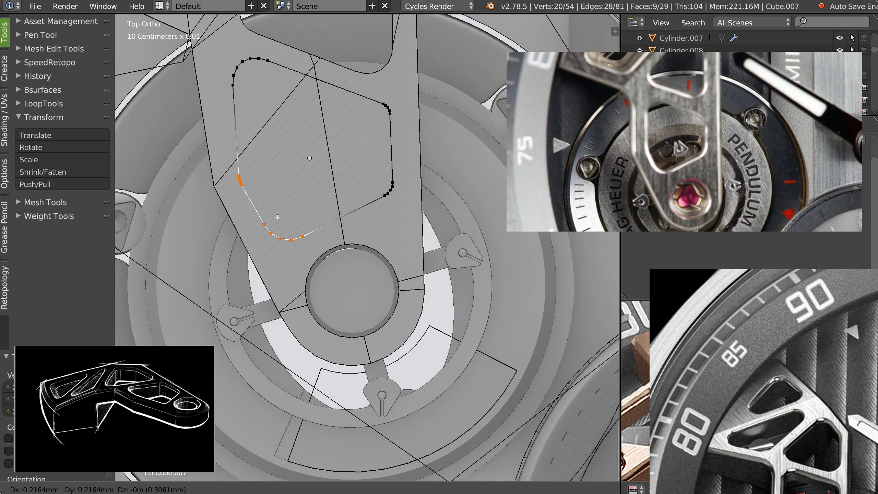
left_click(278, 217)
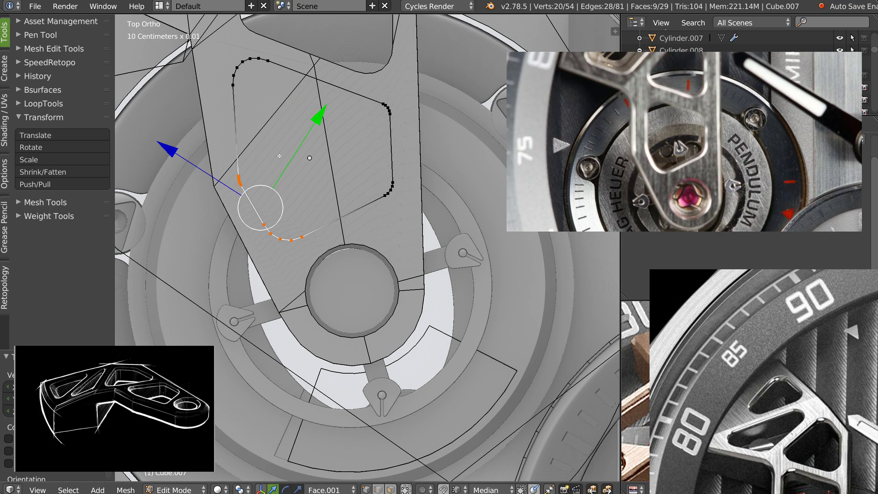
- Move the pocket cutter's upper-left rounded corner slightly toward the arm's side edge to even out the rim width
middle_click_drag(279, 156, 290, 251, "shift")
right_click(244, 180)
right_click(284, 170, "ctrl+shift")
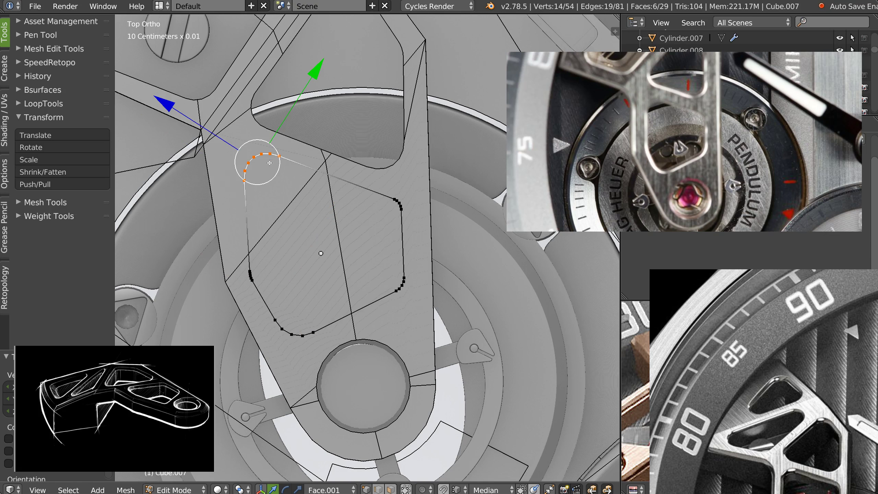
key("g")
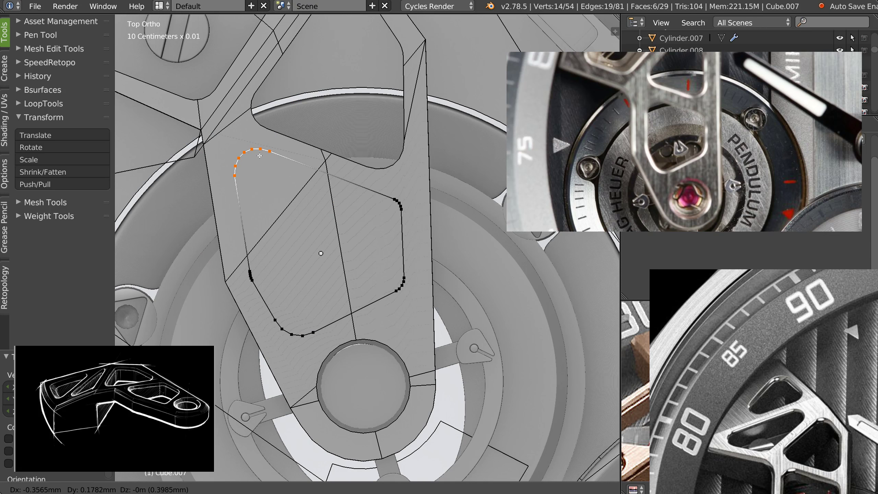
left_click(274, 158)
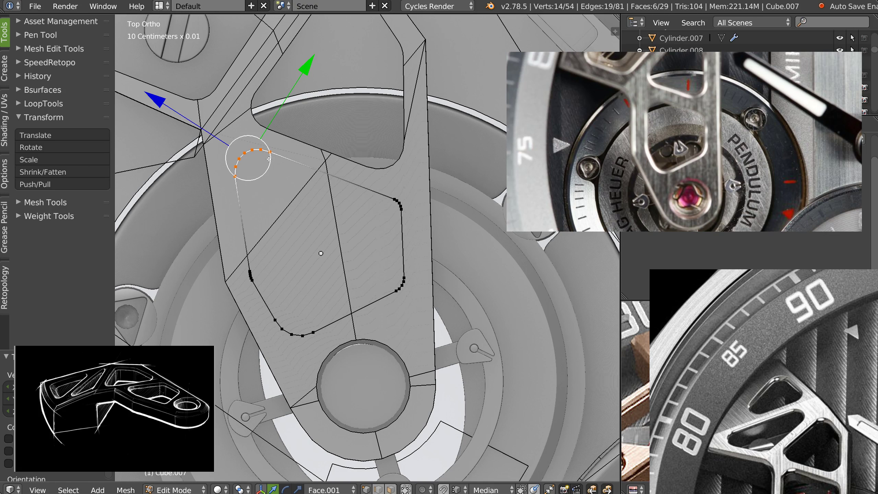
key("g")
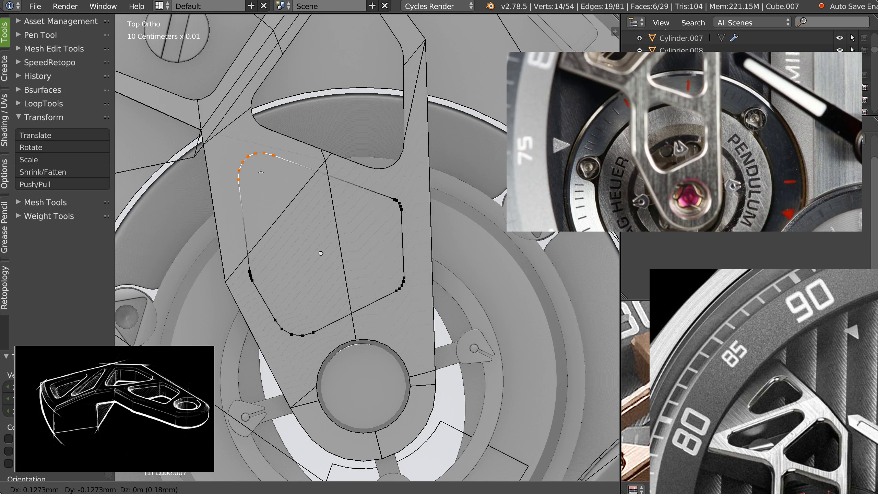
left_click(260, 172)
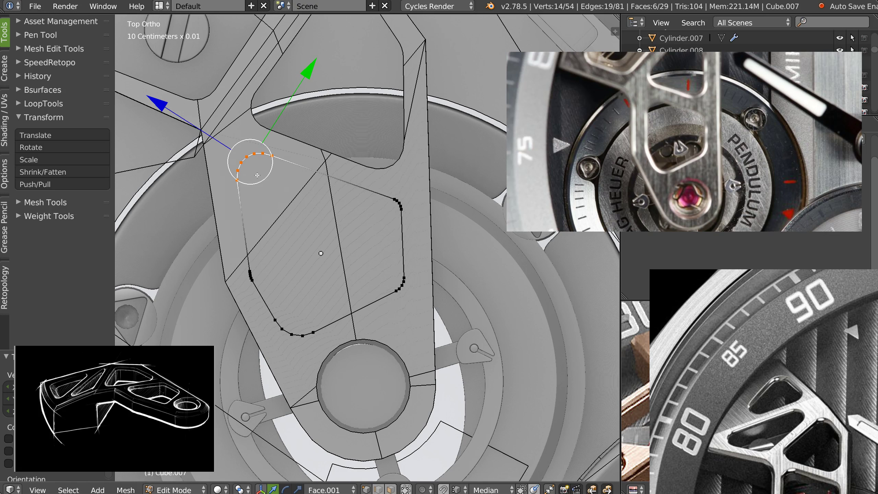
key("g")
left_click(252, 170)
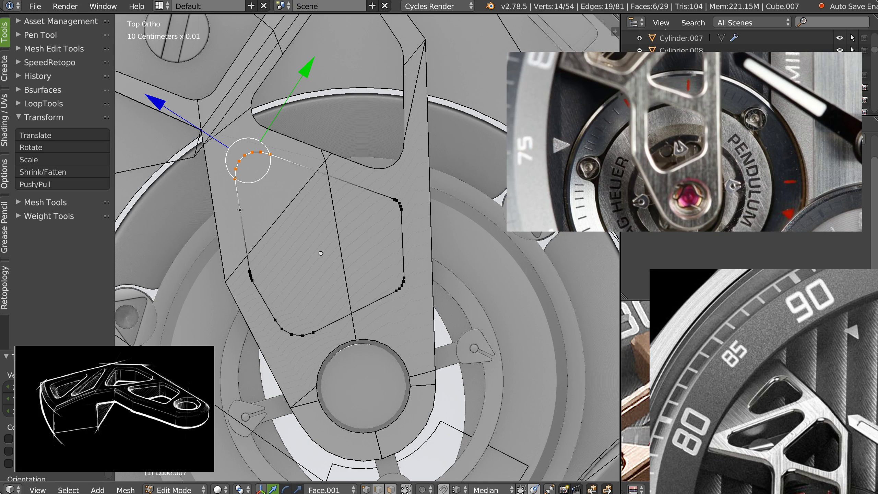
key("g")
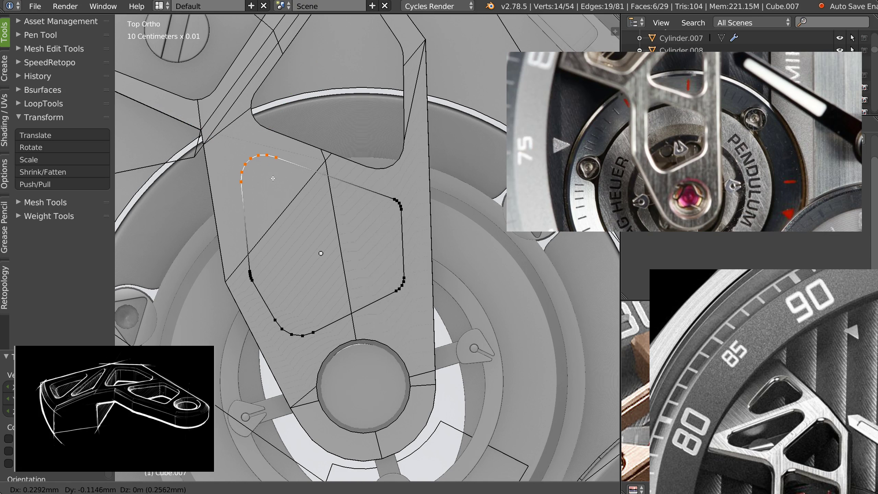
left_click(270, 176)
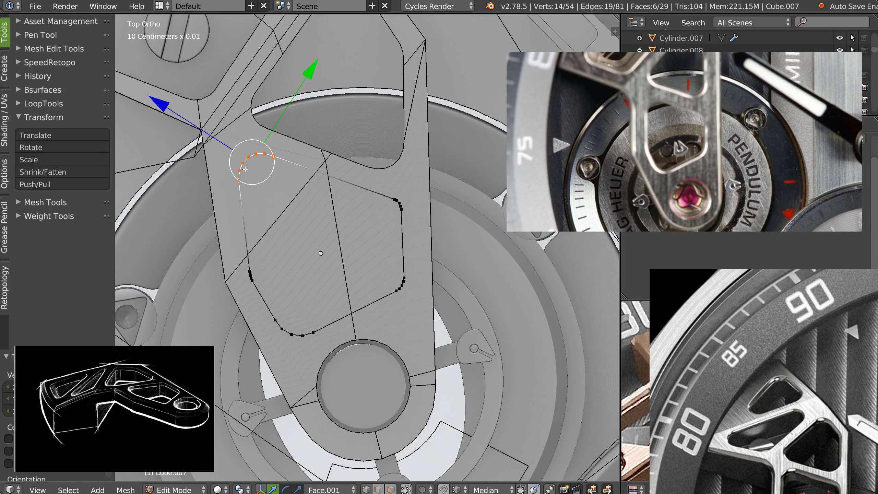
- Move the pocket cutter's pivot-side rounded corner about 0.23 mm and its slanted-side corner about 0.31 mm away from the hole
right_click(271, 314, "alt")
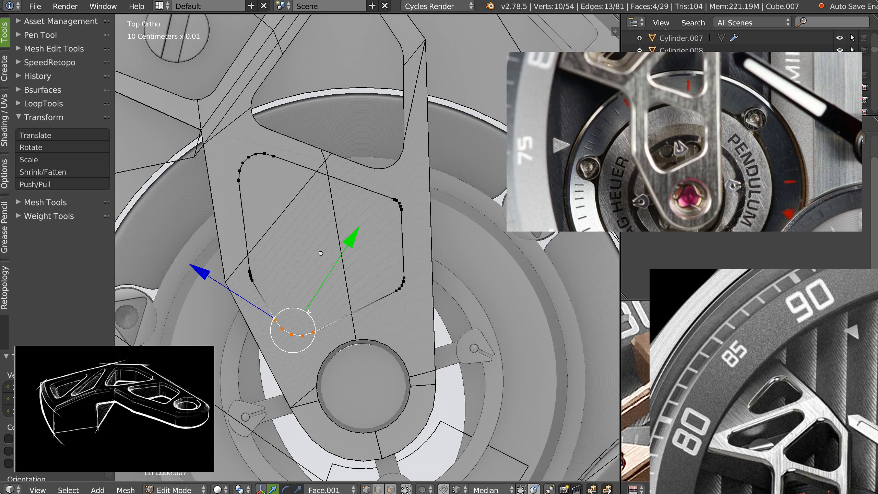
key("g")
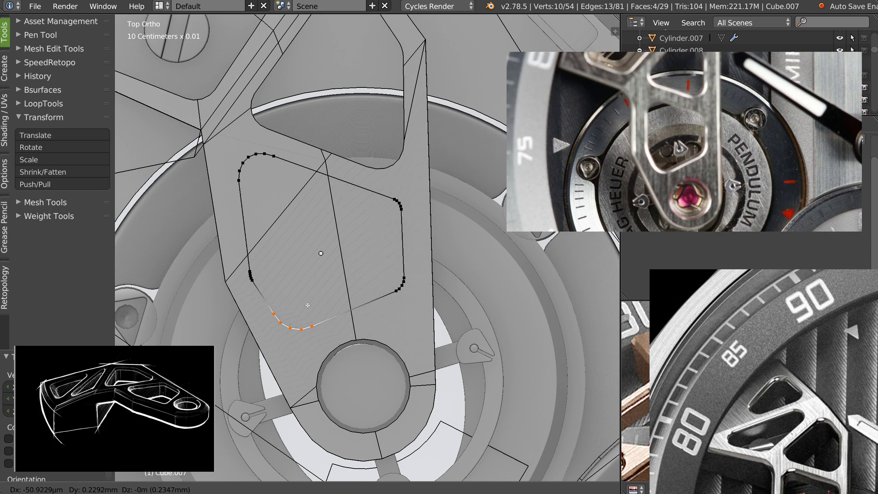
left_click(308, 304)
right_click(250, 276)
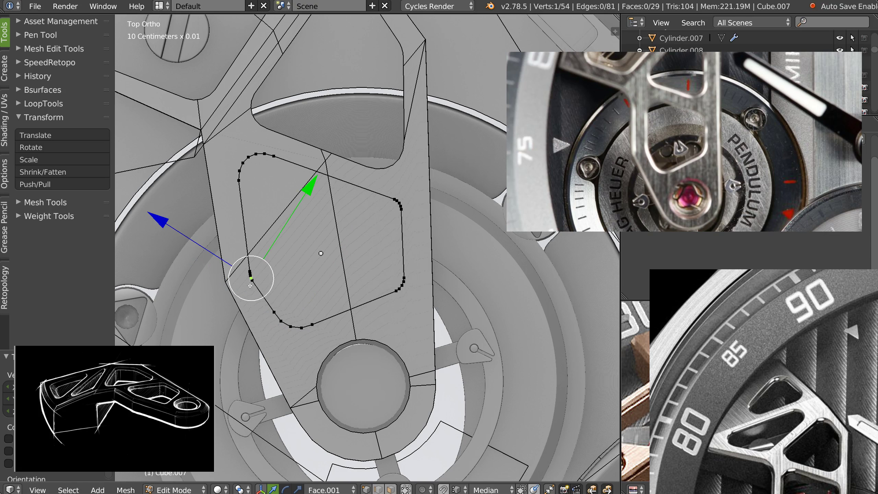
key("g")
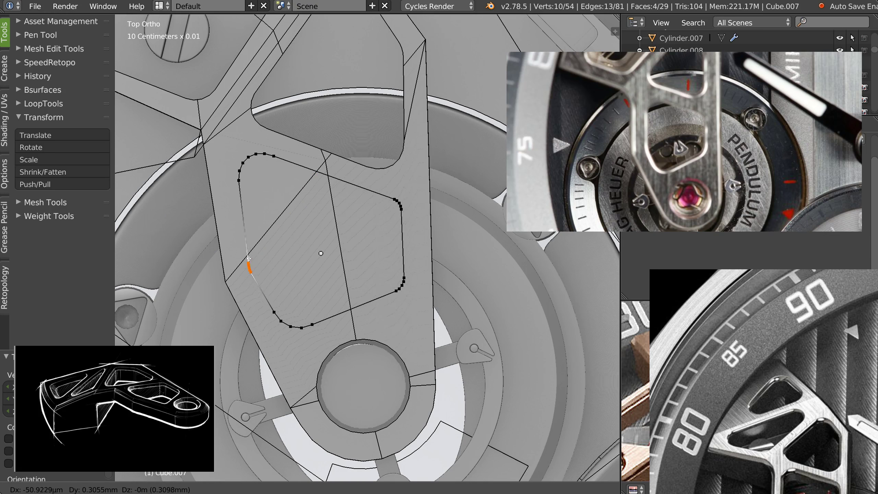
left_click(249, 258)
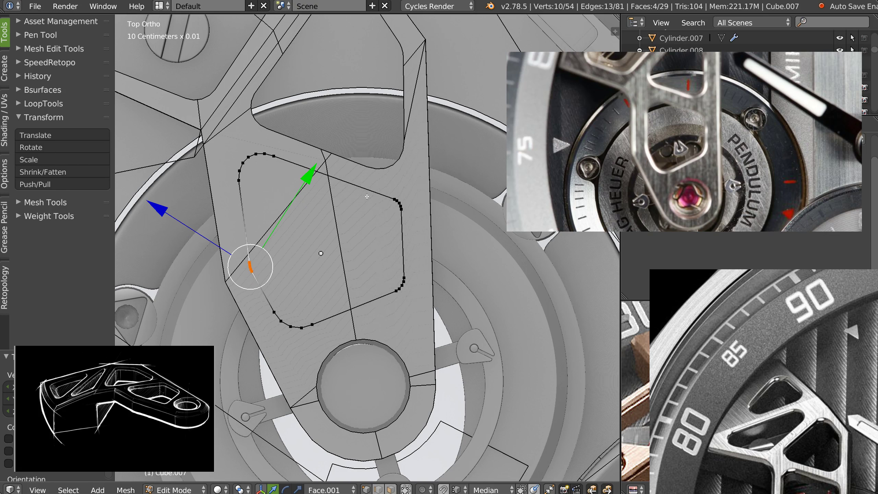
- Move the pocket cutter's long straight side about 0.1 mm outward and its pivot-side corner about 0.08 mm back inward
middle_click_drag(381, 206, 369, 233, "shift")
right_click(373, 282)
left_click_drag(371, 263, 391, 304, "ctrl")
key("g")
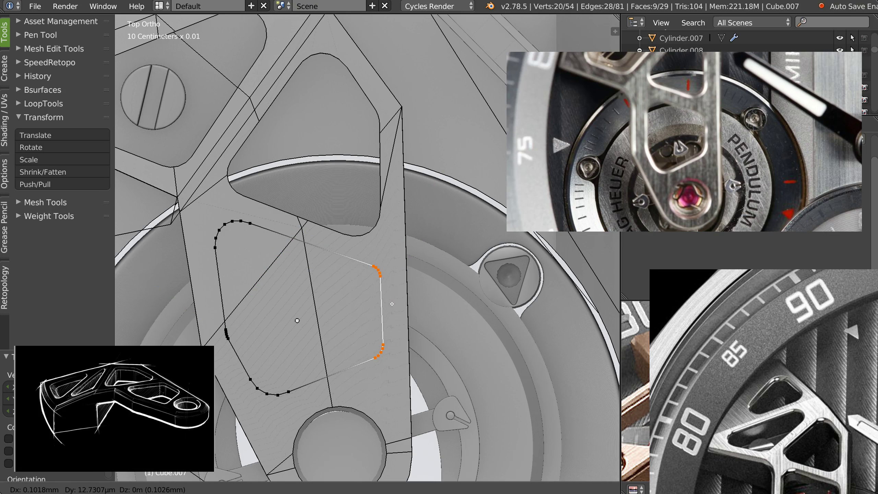
left_click(390, 352)
left_click(390, 353, "alt")
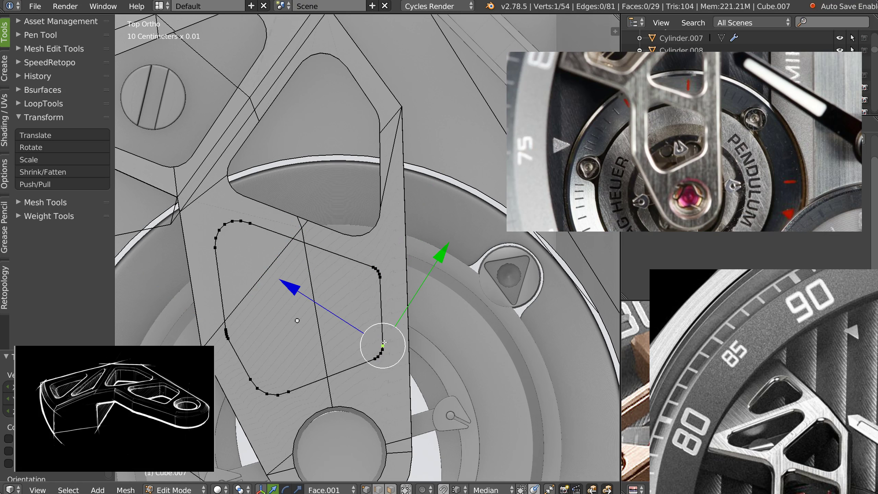
key("g")
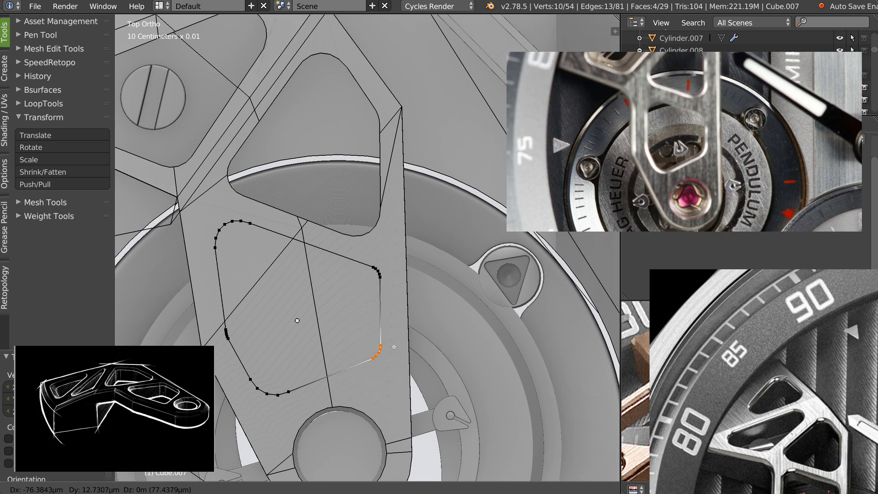
left_click(426, 293)
scroll(400, 292, "down", 3)
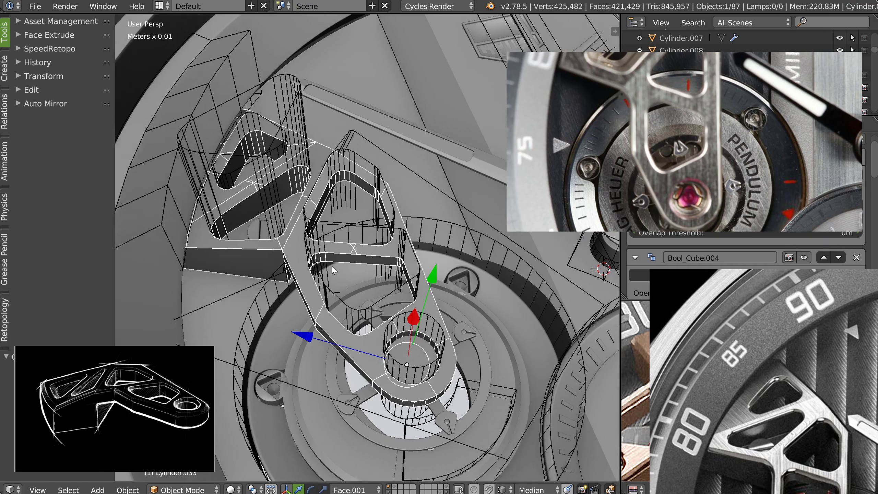
- Save the current Blender file
key("ctrl+s")
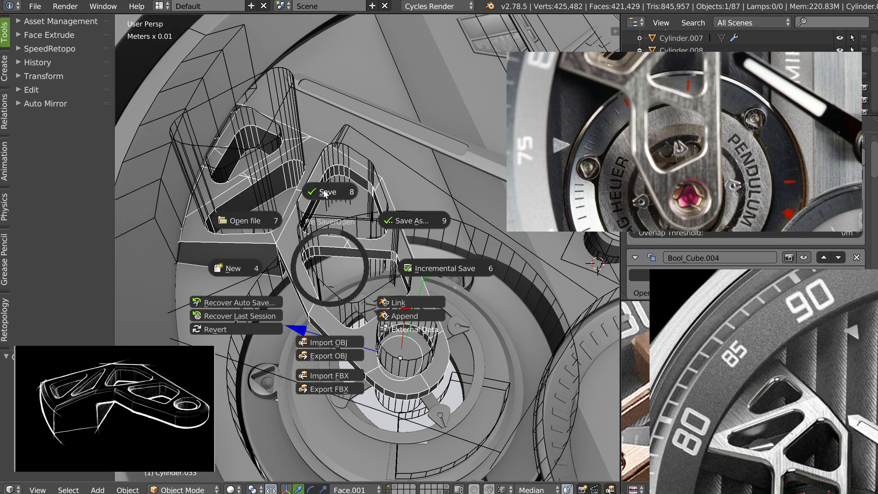
left_click(324, 189)
left_click(324, 191)
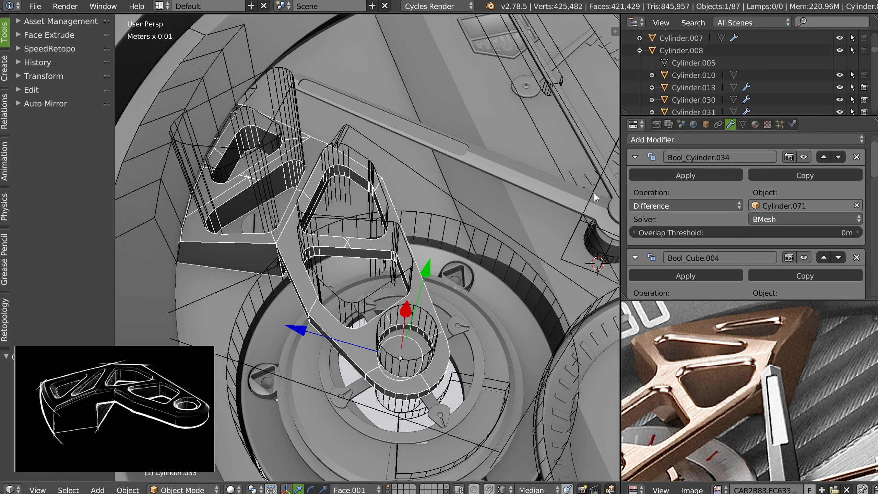
- Apply all the Boolean modifiers on the pendulum arm, from first to last
left_click(680, 175)
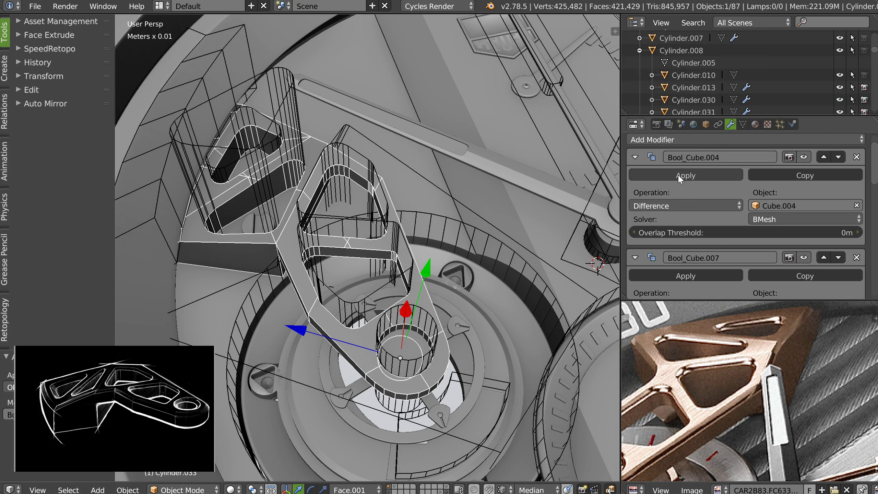
left_click(684, 176)
left_click(684, 175)
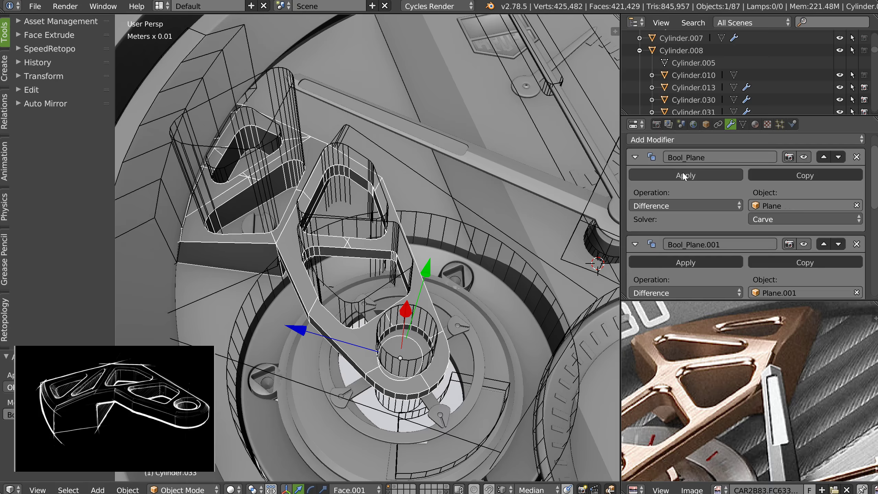
left_click(681, 173)
left_click(683, 173)
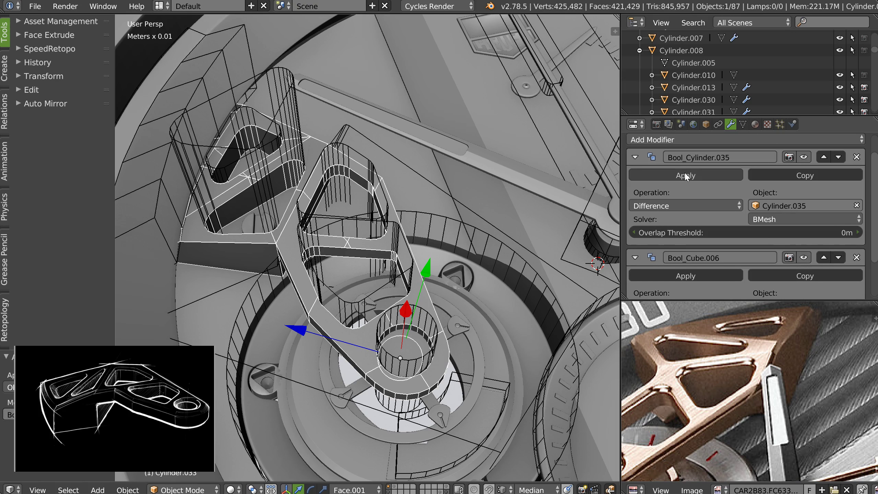
left_click(685, 174)
left_click(683, 173)
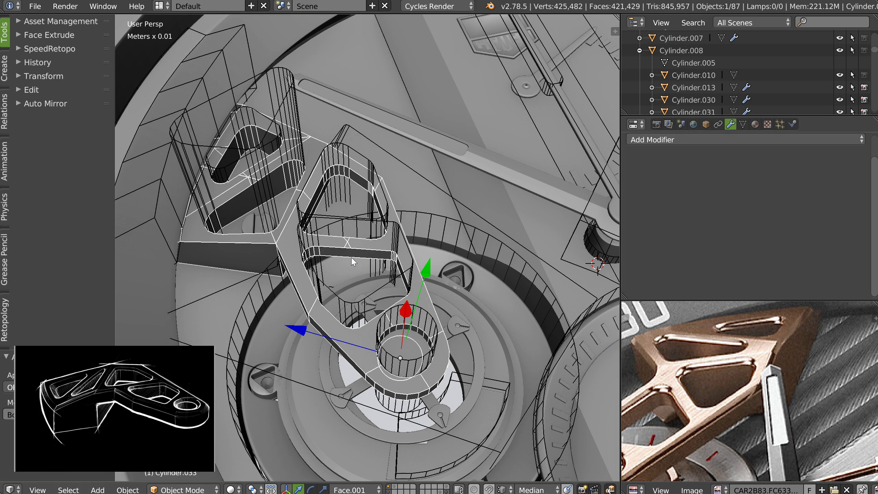
- Isolate the pendulum arm in local view, open its mesh for editing and clear the selection
key("KP_Divide")
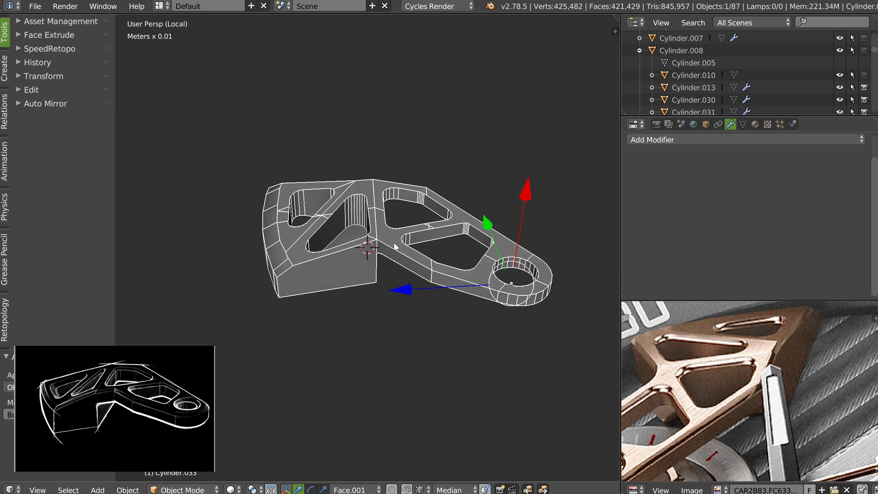
scroll(342, 254, "up", 4)
key("Tab")
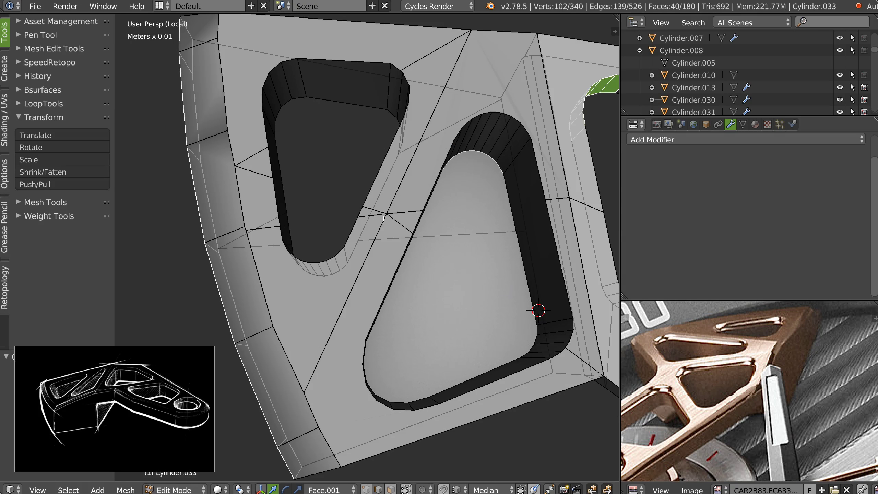
right_click(372, 221)
right_click(412, 211)
middle_click_drag(377, 213, 444, 248)
key("a")
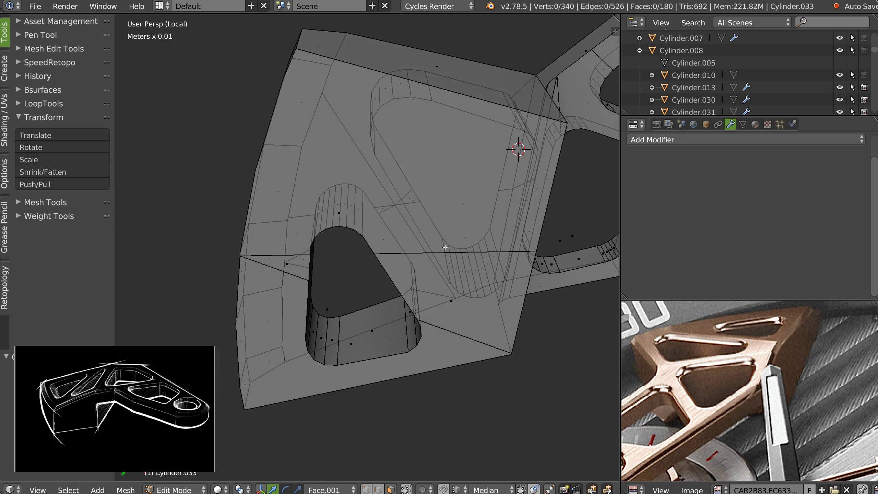
- Delete the four flat faces surrounding the small through pocket on the underside of the arm's end block
right_click(338, 211)
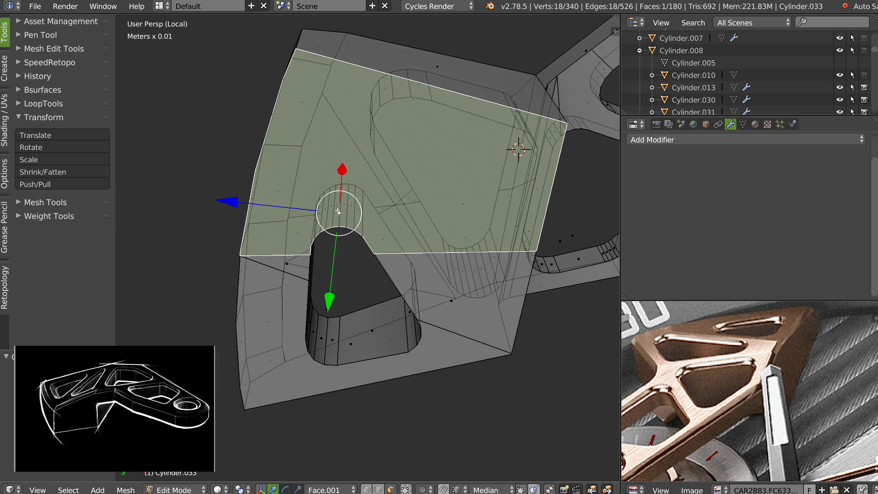
right_click(287, 264, "shift")
right_click(454, 302, "shift")
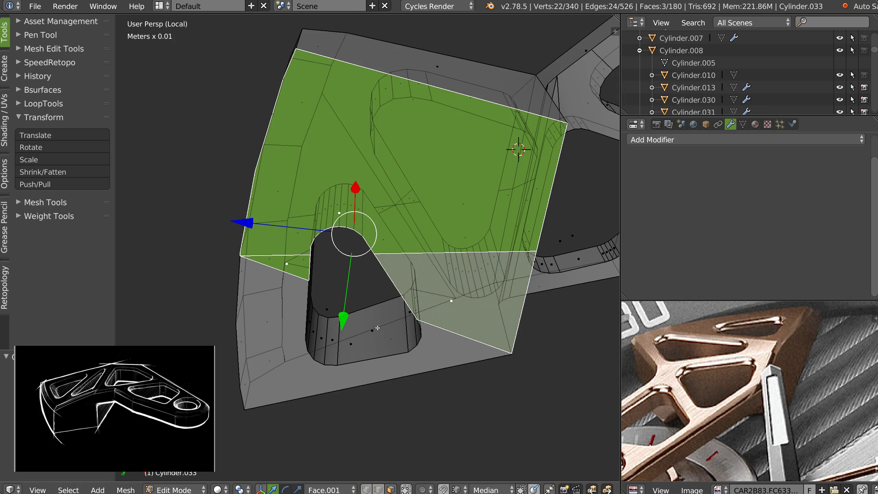
right_click(327, 309, "shift")
right_click(328, 309, "shift")
right_click(375, 332, "shift")
right_click(374, 332, "shift")
right_click(355, 347, "shift")
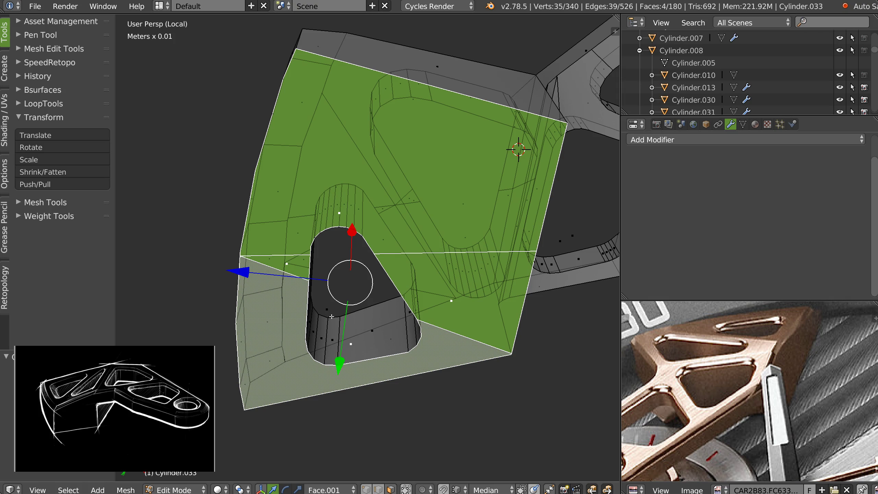
key("x")
left_click(414, 273)
- Merge the stray vertices on the upper rim edge near the end block's corner into their neighbouring vertices
mouse_move(407, 207)
middle_mouse_down()
mouse_move(386, 227)
mouse_move(355, 219)
mouse_move(397, 275)
mouse_move(428, 249)
middle_mouse_up()
key("shift+z")
left_click(446, 160)
middle_click_drag(337, 257, 408, 242)
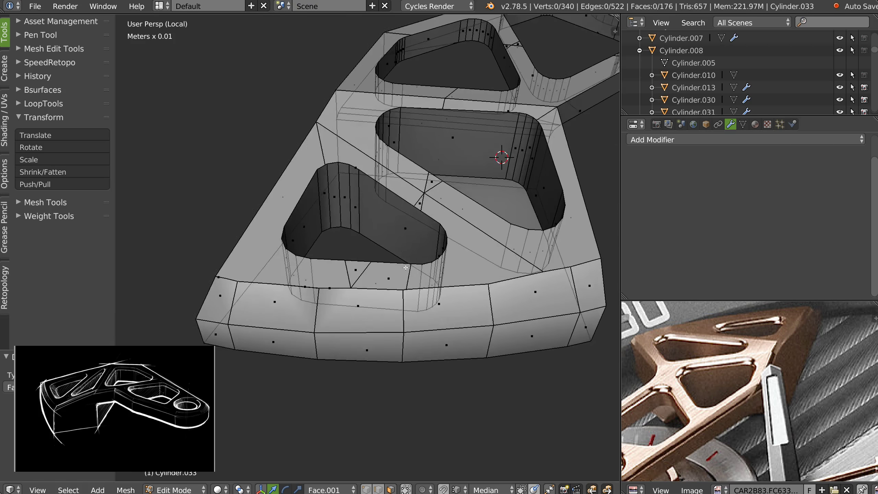
middle_click_drag(337, 318, 363, 258, "shift")
scroll(363, 258, "up", 3)
key("Tab")
left_click(321, 260)
scroll(372, 263, "up", 4)
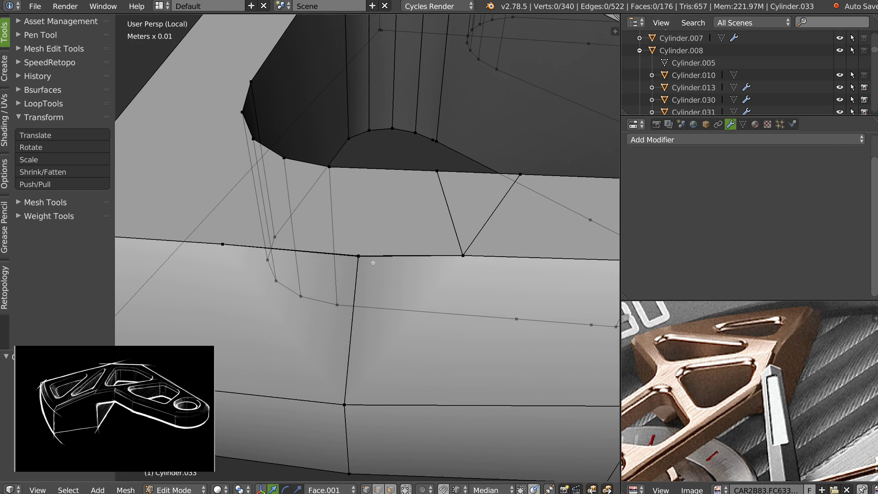
right_click(233, 247)
key("g")
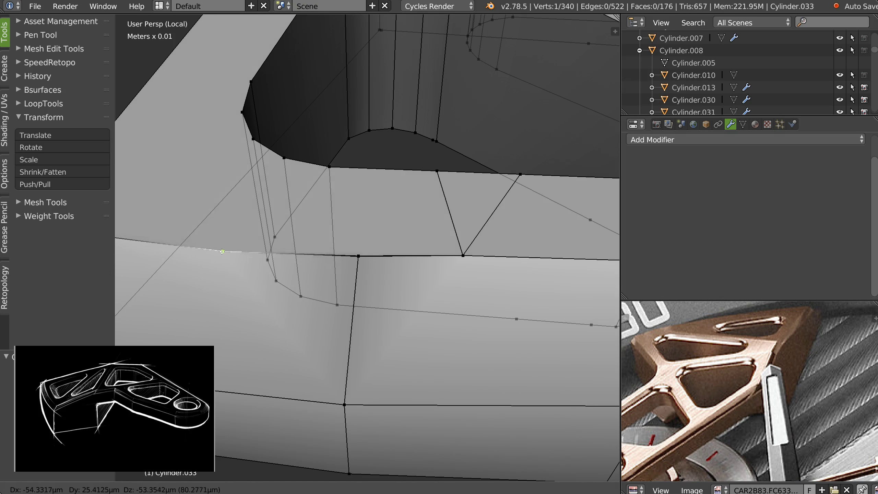
right_click(231, 248)
scroll(315, 247, "down", 2)
middle_click_drag(315, 248, 363, 247, "shift")
left_click_drag(313, 244, 175, 227)
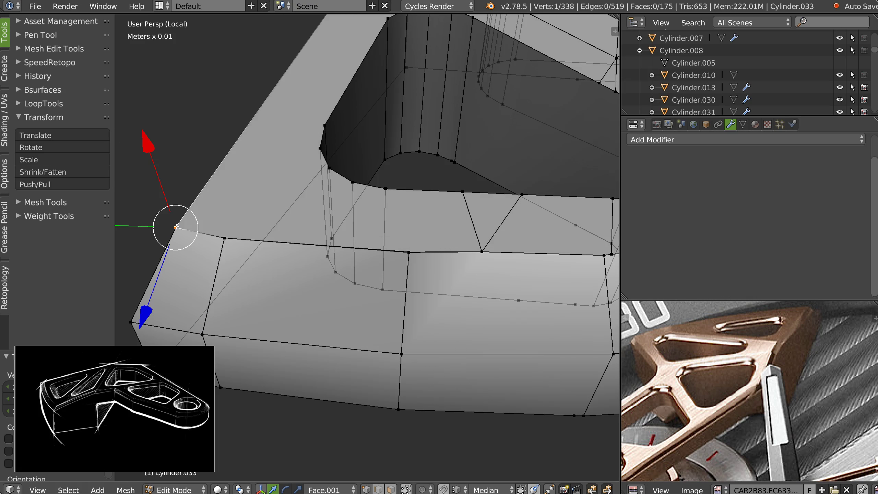
- Merge the extra vertex midway along the upper rim edge into the adjacent vertical loop's top vertex
middle_click_drag(443, 261, 320, 245, "shift")
right_click(287, 236)
key("g")
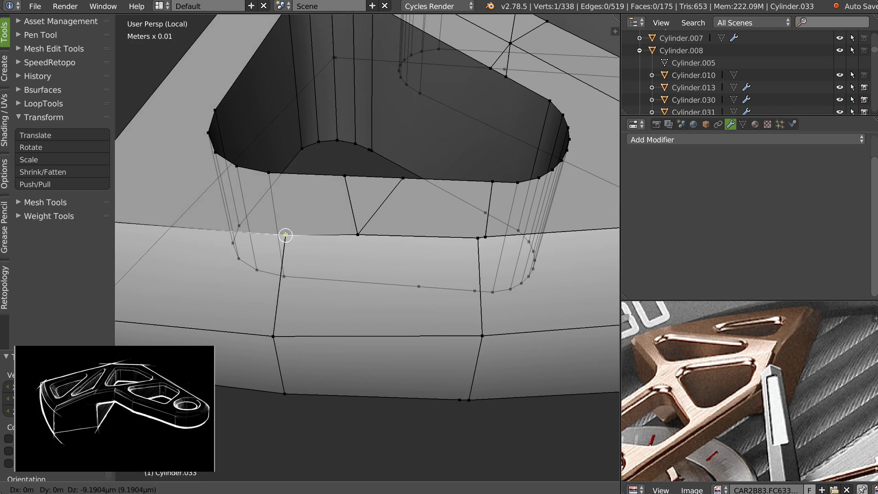
left_click(285, 235)
right_click(359, 234)
key("g")
left_click(285, 235)
- Merge the doubled vertex atop the next vertical rim loop, and dissolve the extra vertex midway along the small pocket's underside edge
middle_click_drag(286, 235, 407, 243)
right_click(382, 274)
key("g")
left_click(375, 273)
right_click(352, 309)
key("ctrl+x")
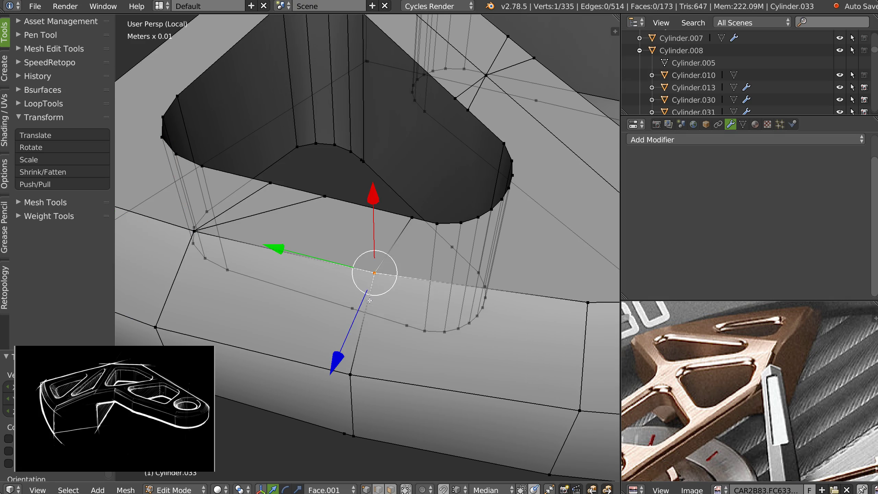
- Merge the extra vertices along the small pocket's rim-side upper edge into the end vertex of its rounded corner
middle_click_drag(320, 196, 375, 237)
right_click(329, 176)
key("g")
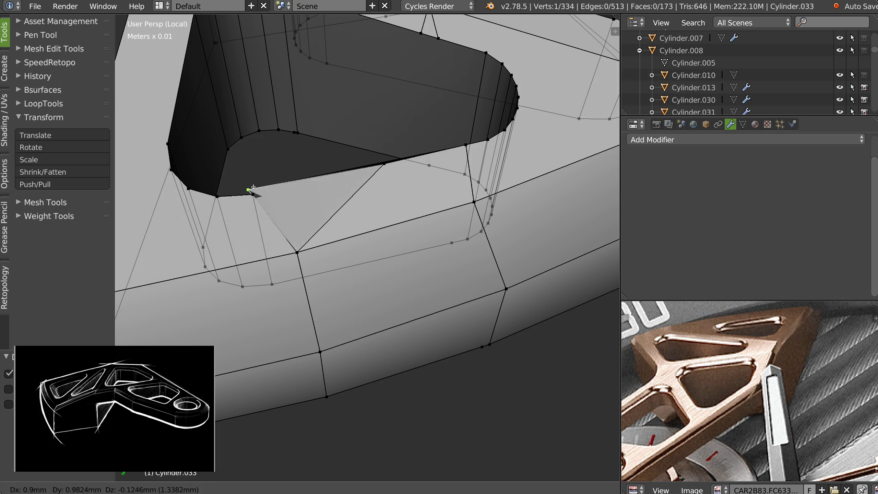
left_click(255, 195, "ctrl")
right_click(384, 164)
key("g")
left_click(258, 201, "ctrl")
- Snap the remaining stray vertices around the small pocket and curved end face onto their neighbouring loop vertices
middle_click_drag(408, 194, 316, 283, "shift")
right_click(295, 259)
key("g")
left_click(313, 261)
right_click(316, 283)
key("g")
left_click(333, 282, "ctrl")
scroll(341, 232, "up", 4)
middle_click_drag(323, 233, 346, 227, "shift")
key("g")
left_click(394, 174)
- Edge-slide the vertical loop near the end block's far corner along the curved face toward the strut's diagonal edge
middle_click_drag(394, 175, 267, 249)
right_click(403, 258)
left_click_drag(367, 357, 369, 362)
middle_click_drag(425, 278, 398, 252, "shift")
middle_click_drag(398, 252, 410, 301)
right_click(418, 325, "alt")
key("g")
key("g")
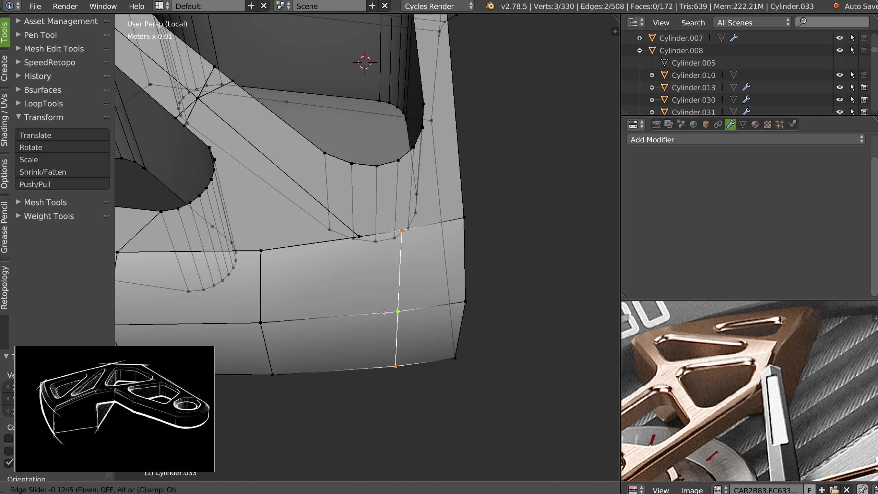
left_click(369, 319)
- Merge the slid loop's top vertex with the vertex where the strut's diagonal edge meets the rim
right_click(391, 231)
key("g")
left_click(361, 236)
middle_click_drag(360, 237, 389, 306)
- Dissolve the two redundant edges crossing the strut between the end block's two pockets
middle_click_drag(400, 140, 440, 235, "shift")
scroll(470, 256, "down", 2)
key("alt+z")
middle_click_drag(276, 312, 340, 201)
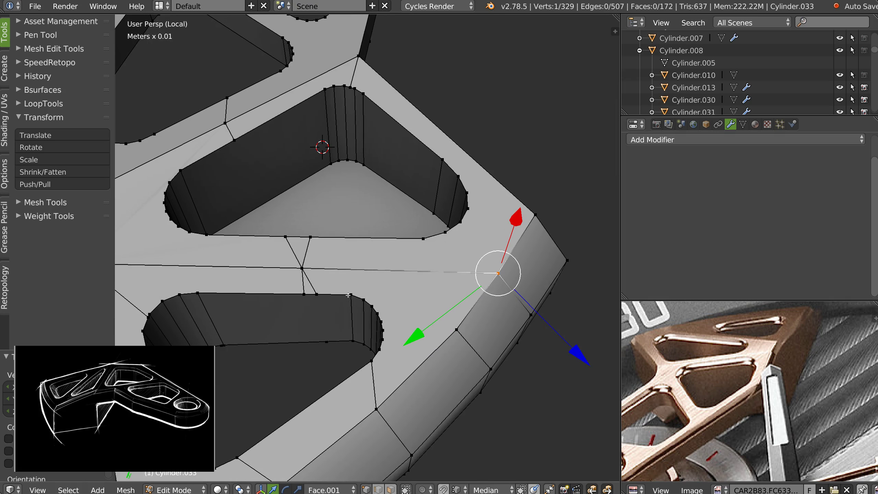
right_click(423, 239)
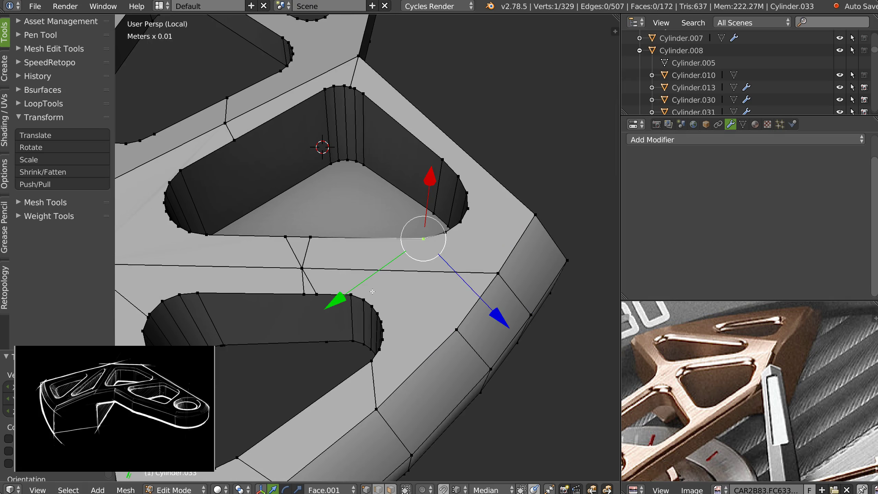
right_click(363, 300, "shift")
middle_click_drag(367, 257, 346, 274)
key("Tab")
key("Tab")
right_click(406, 219)
right_click(415, 251, "shift")
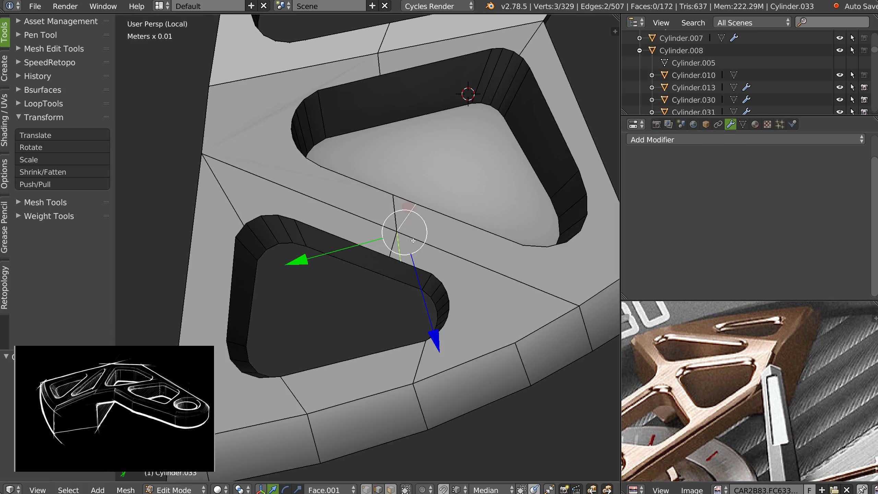
key("ctrl+x")
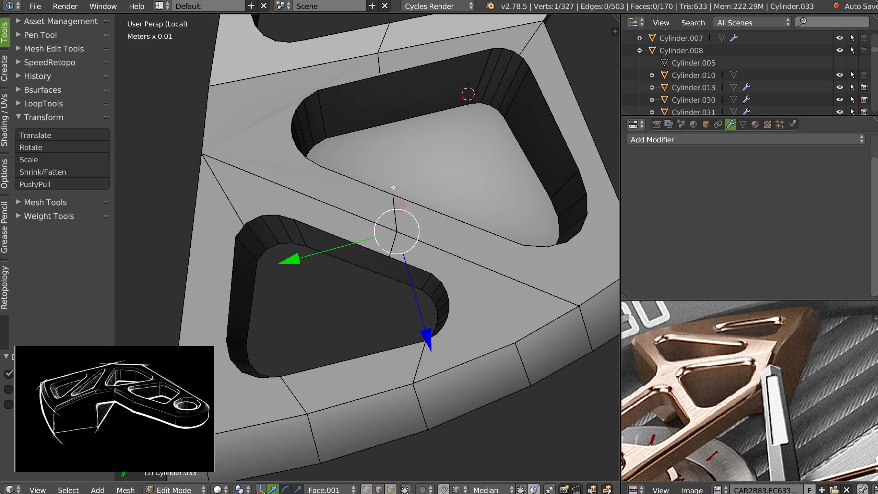
- Slide the strut's crossing vertex along the larger pocket's edge and connect vertices across the strut with a new edge
key("1")
right_click(394, 188)
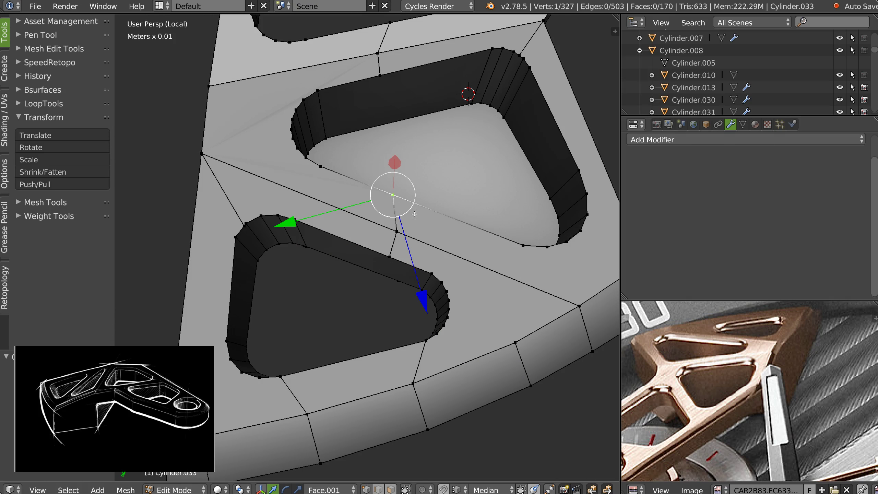
key("shift+v")
left_click(414, 207)
middle_click_drag(284, 191, 393, 219)
right_click(310, 229, "shift")
key("j")
- Reposition the vertex on the pocket's rim beside the end block's diagonal strut
scroll(395, 212, "up", 2)
right_click(390, 204)
key("g")
left_click(383, 200, "ctrl")
scroll(421, 223, "down", 3)
- Knife-cut three edges from the triangular pocket's lower corners to the end block's straight side and the outer corner's rim vertex
key("k")
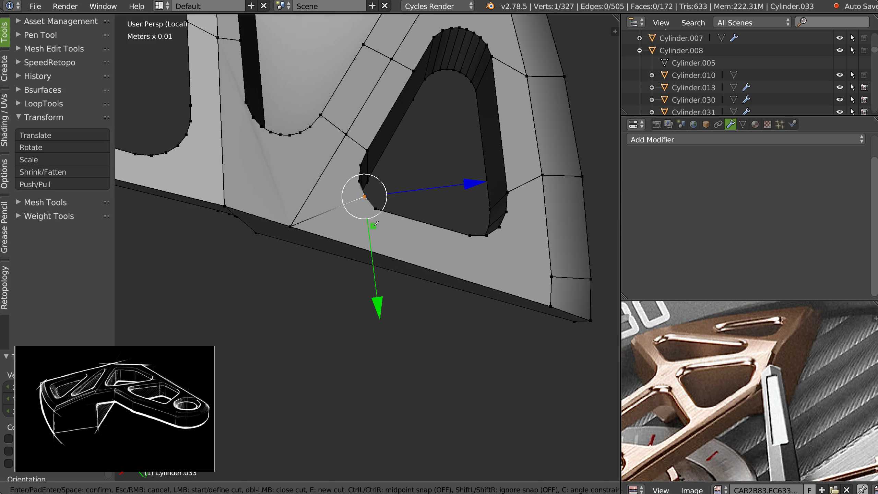
left_click(360, 249)
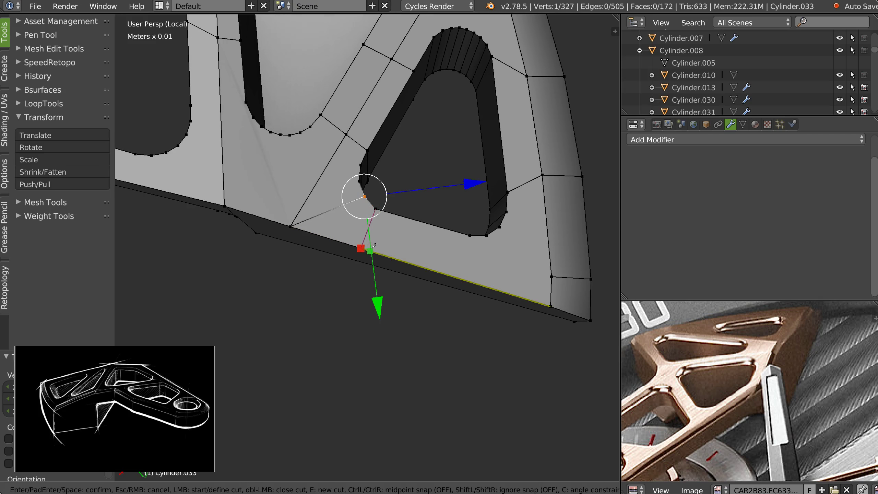
left_click(470, 236)
left_click(460, 279)
left_click(500, 227)
left_click(551, 277)
key("Return")
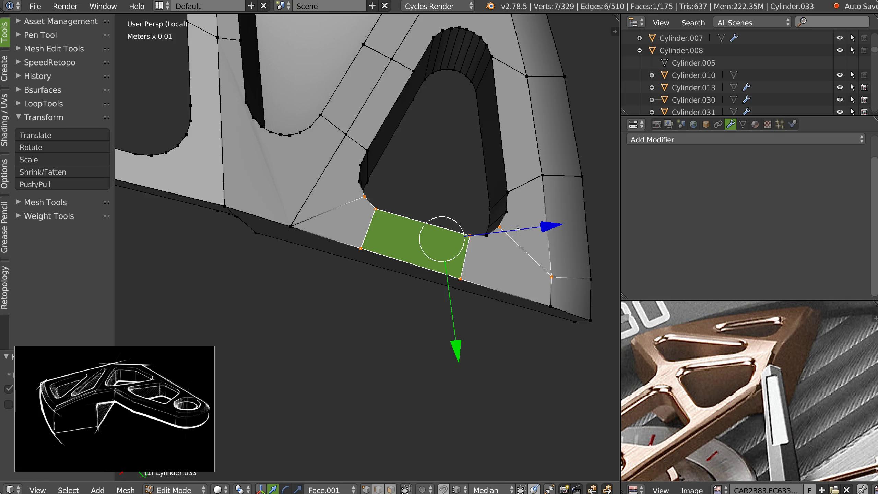
right_click(552, 301)
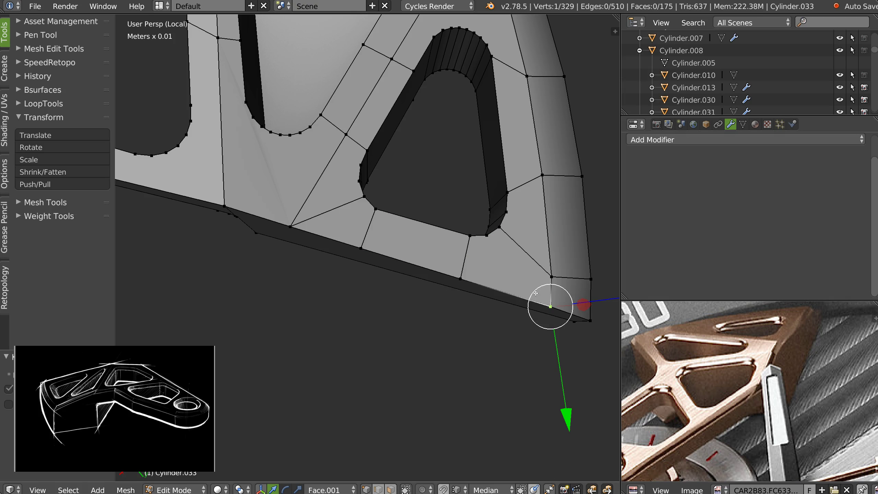
- Connect the larger pocket's rounded outer corner vertex to the nearby vertex on the curved rim with a new edge
scroll(453, 247, "down", 1)
middle_click_drag(437, 74, 434, 196, "shift")
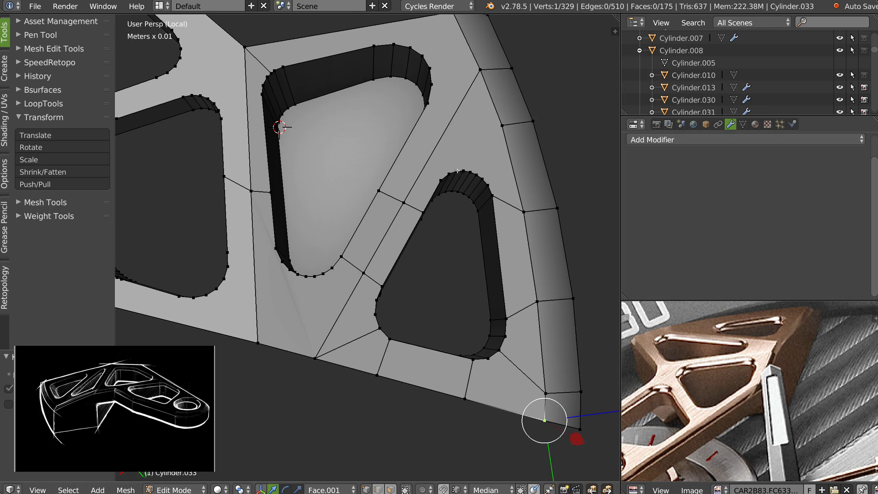
scroll(457, 171, "up", 2, "shift")
right_click(444, 149)
right_click(490, 158, "shift")
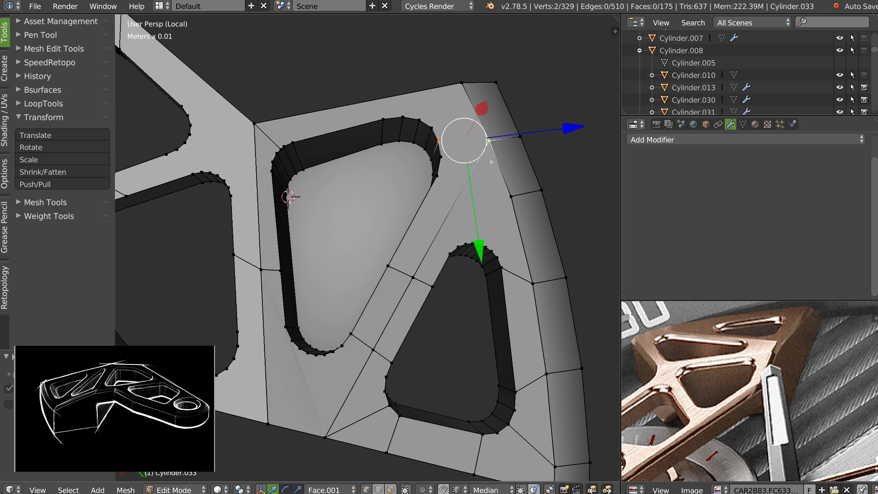
key("j")
- Merge the closely spaced vertices where the crossing edge meets the pocket rim on the strut between the arm's openings
middle_click_drag(130, 127, 367, 151, "shift")
scroll(329, 95, "up", 2)
scroll(352, 169, "up", 1)
right_click_drag(359, 143, 374, 138)
right_click(366, 145)
right_click(340, 153, "shift")
right_click(352, 154)
left_click(353, 243)
left_click(383, 183)
left_click(359, 193, "shift")
key("w")
left_click(354, 284)
key("g")
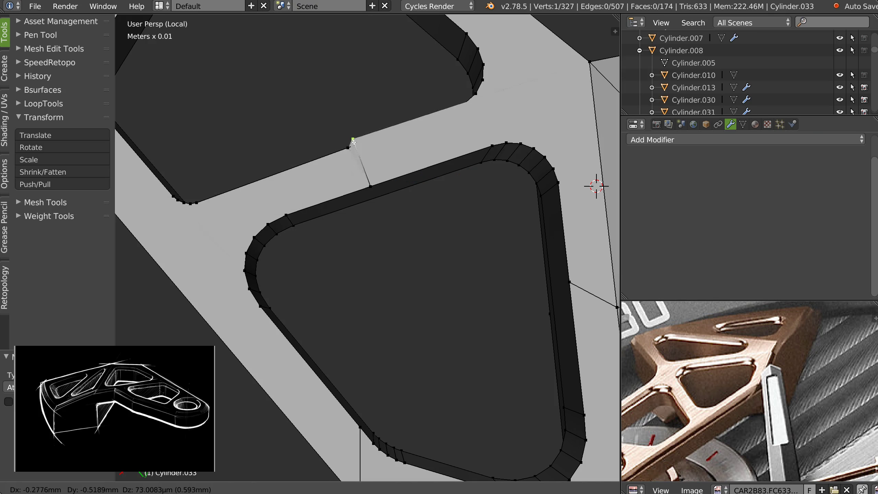
left_click(348, 149)
- Move the remaining stray vertices along the arm and the round hole's rim onto their neighbours to merge them
middle_click_drag(244, 148, 447, 383, "shift")
middle_click_drag(318, 95, 401, 109, "shift")
right_click(367, 183)
key("g")
left_click(374, 179)
middle_click_drag(373, 178, 380, 225)
middle_click_drag(355, 297, 334, 296, "shift")
scroll(413, 222, "up", 3)
scroll(413, 222, "up", 1)
right_click(382, 238)
key("g")
left_click(384, 241)
- Select the top faces around the arm's round hole and its two large openings
scroll(334, 296, "down", 10)
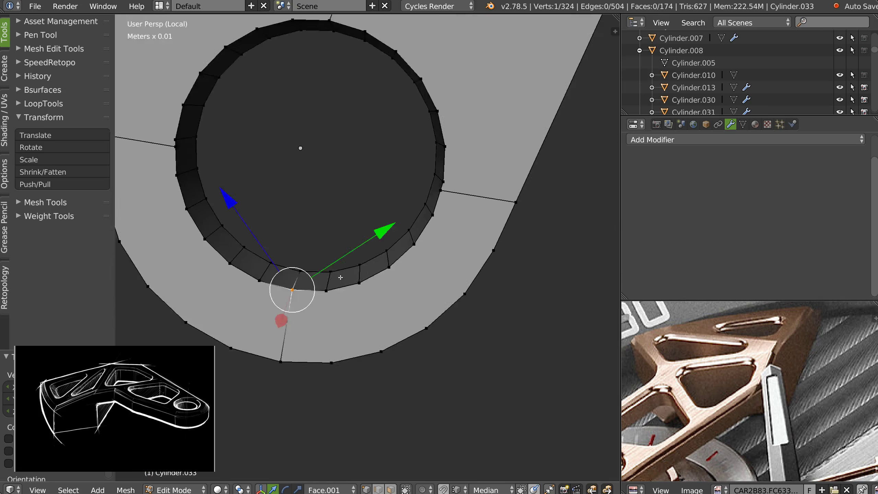
key("3")
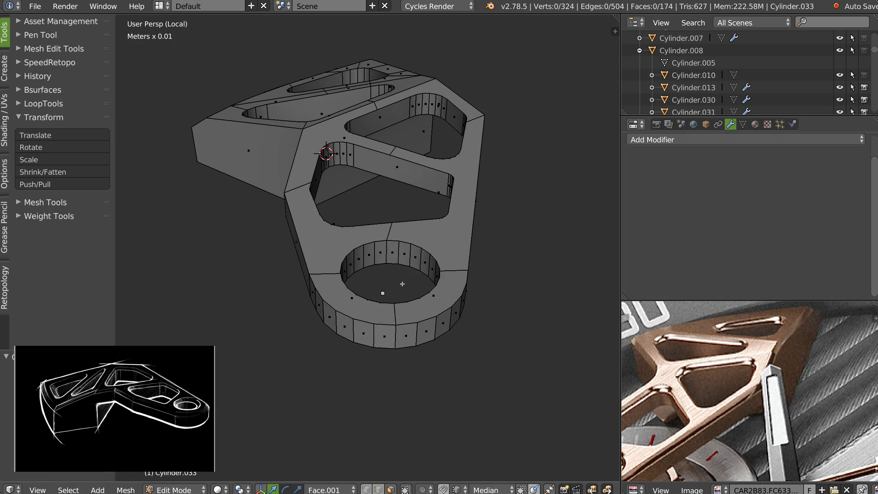
right_click(344, 298)
right_click(330, 227, "shift")
right_click(432, 295, "shift")
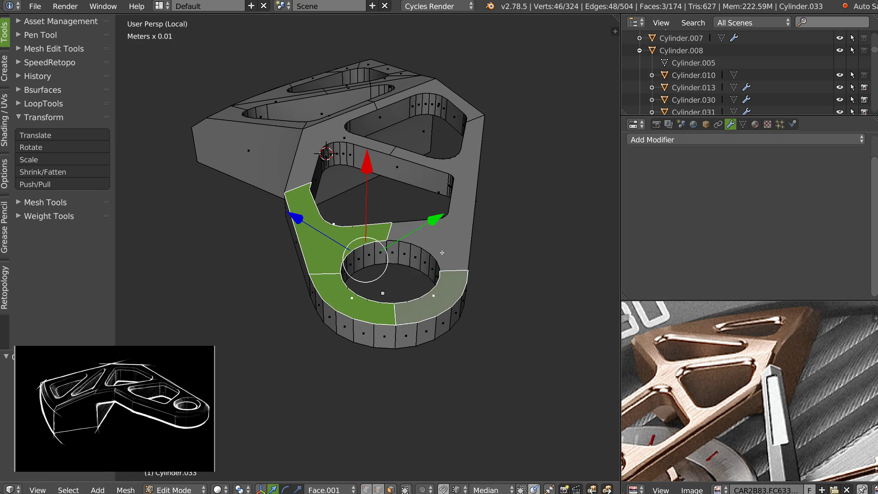
right_click(435, 204, "shift")
right_click(340, 128, "shift")
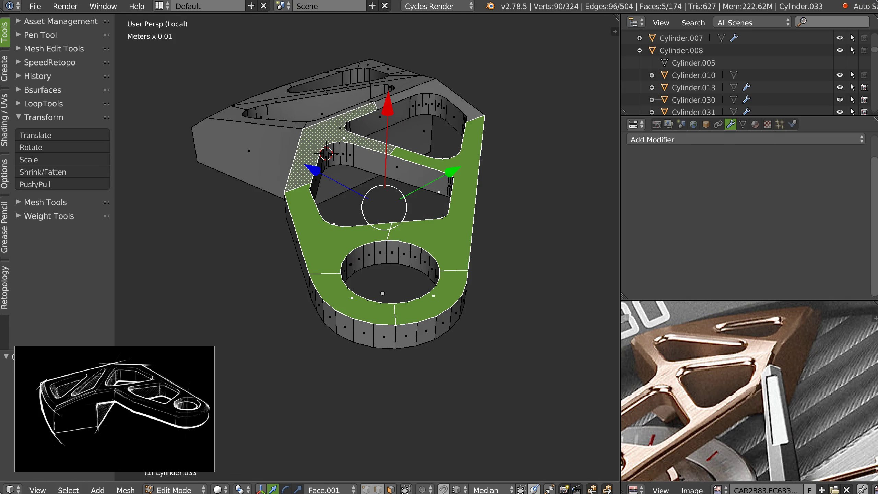
right_click(428, 85, "shift")
right_click(404, 81, "shift")
- Extend the face selection across the end block's top faces around both pockets and the diagonal strut
middle_click_drag(403, 82, 417, 187)
right_click(416, 186, "shift")
right_click(359, 273, "shift")
right_click(293, 243, "shift")
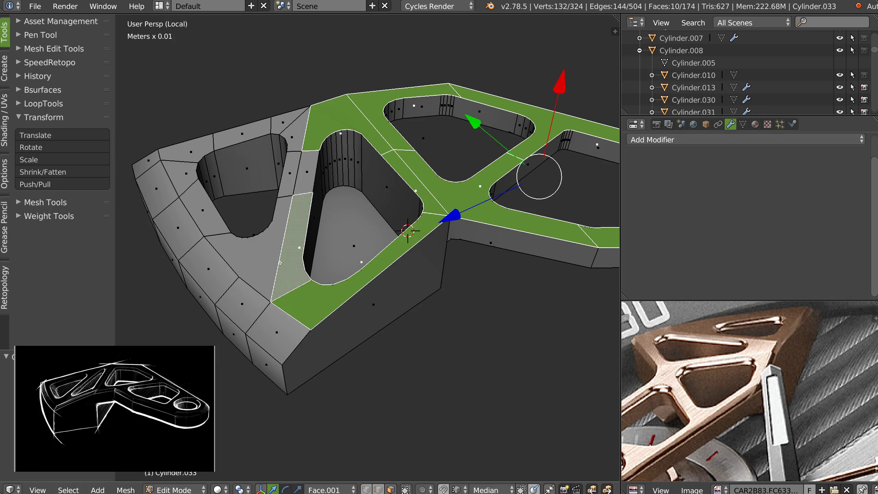
right_click(249, 256, "shift")
right_click(217, 215, "shift")
right_click(193, 176, "shift")
right_click(195, 156, "shift")
right_click(244, 137, "shift")
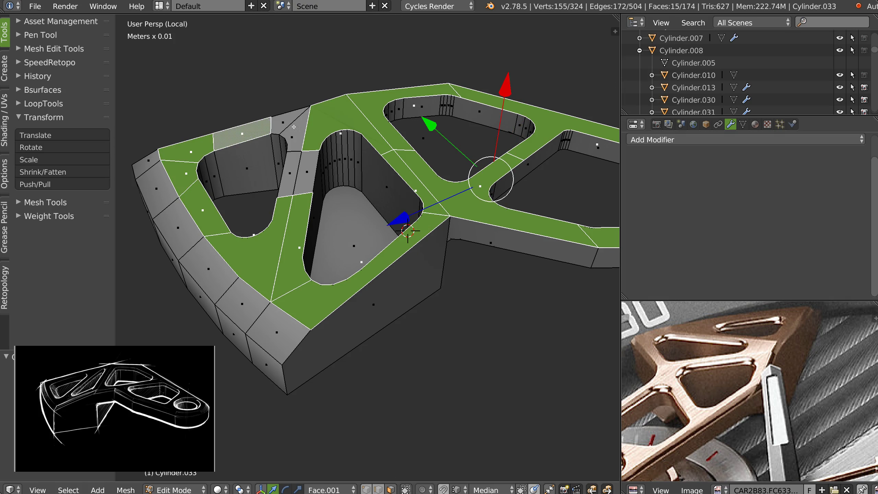
right_click(298, 132, "shift")
right_click(293, 138, "shift")
right_click(290, 173, "shift")
right_click(306, 172, "shift")
- Try to inset all the selected top faces together
scroll(463, 170, "up", 3)
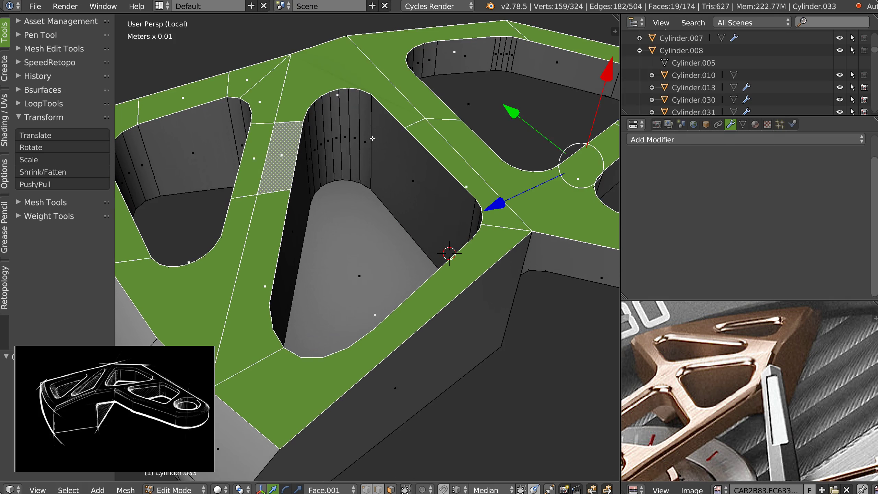
key("i")
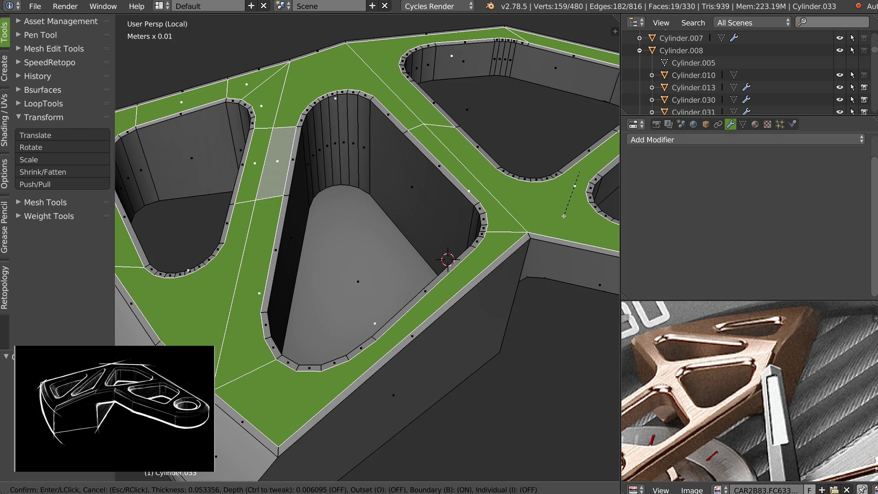
key("Escape")
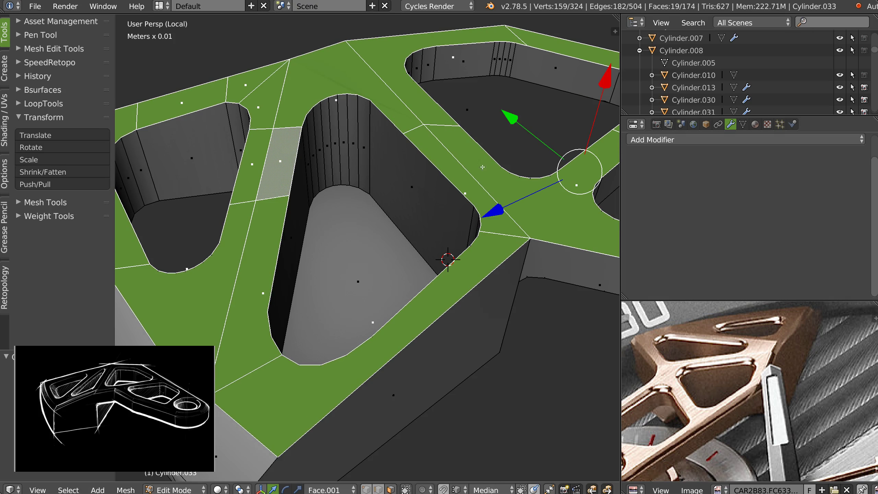
- Select the rim edges of the end block's triangular pocket in edge mode
scroll(483, 167, "down", 3)
right_click(303, 179, "alt")
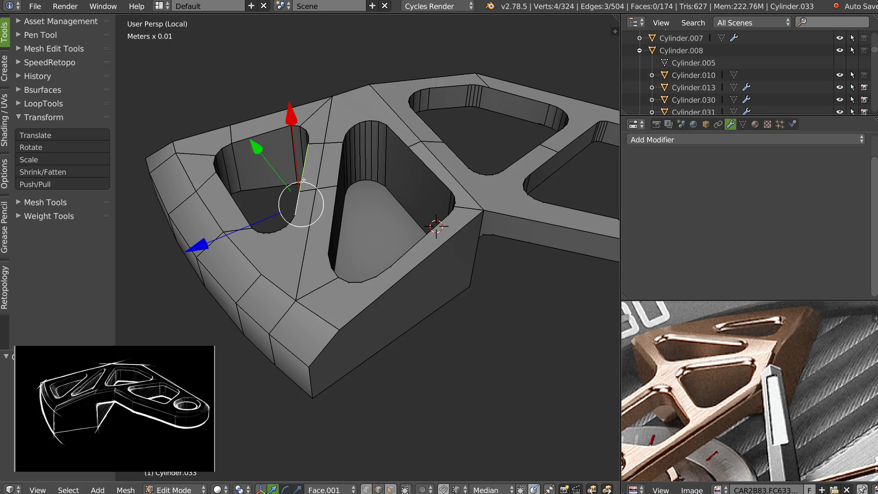
middle_click_drag(324, 168, 388, 188)
scroll(306, 204, "up", 4)
key("1")
right_click_drag(295, 155, 315, 161)
left_click(304, 167)
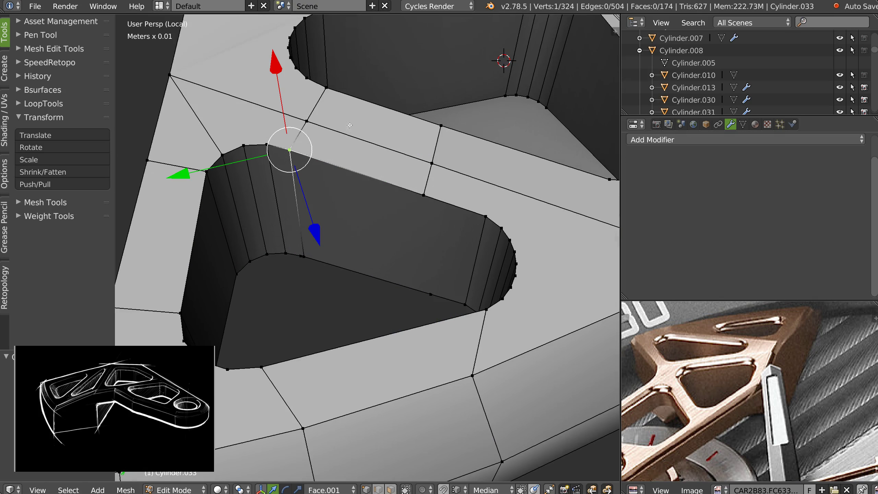
key("Tab")
left_click(350, 199)
right_click(454, 207, "alt")
right_click(255, 147, "alt+shift")
right_click(202, 250, "alt+shift")
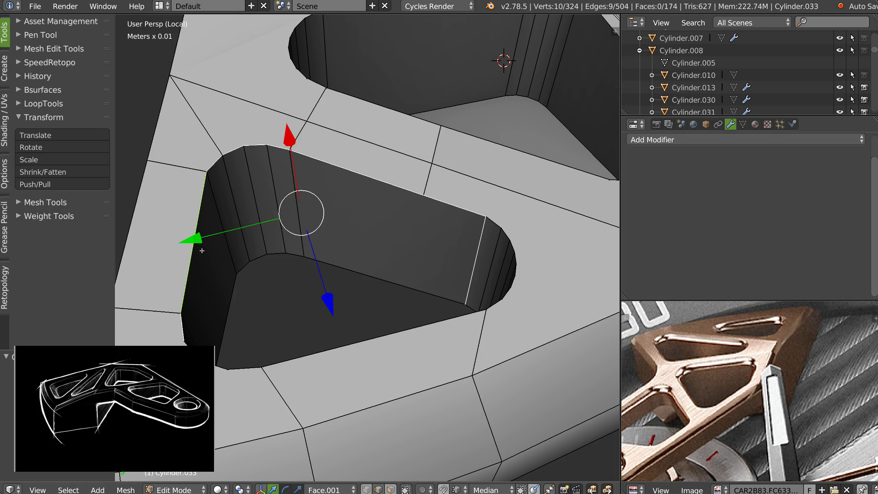
right_click(288, 364, "alt+shift")
right_click(497, 303, "shift")
middle_click_drag(491, 298, 410, 245)
key("Tab")
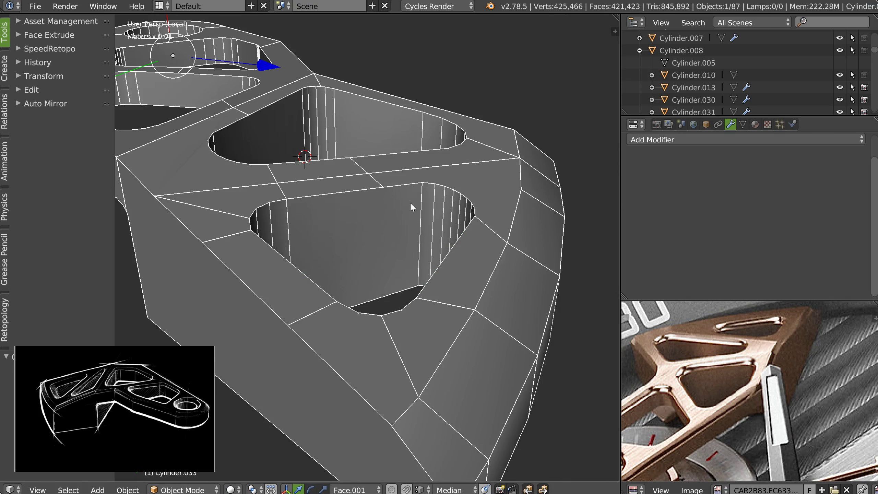
- Add a weight-limited Bevel modifier to the arm with 0.925 mm width, 4 segments and a 0.5 profile
key("shift+space")
left_click(478, 258)
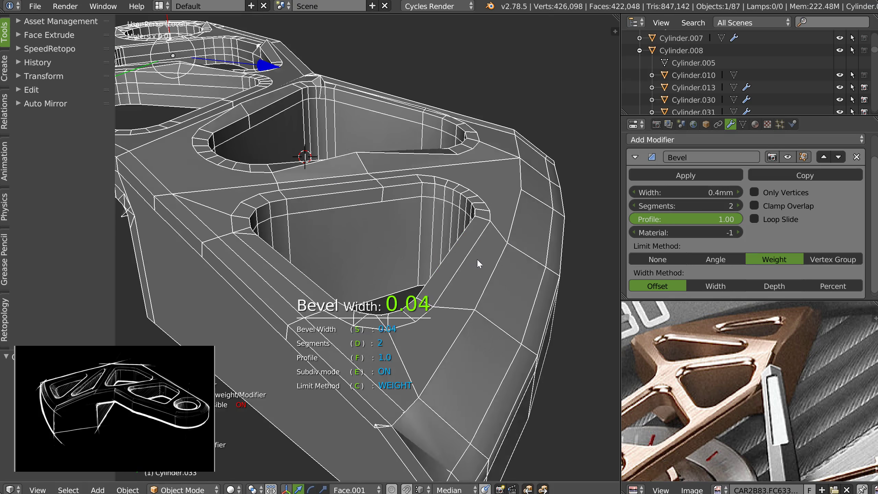
key("space")
type("f0.5")
key("Return")
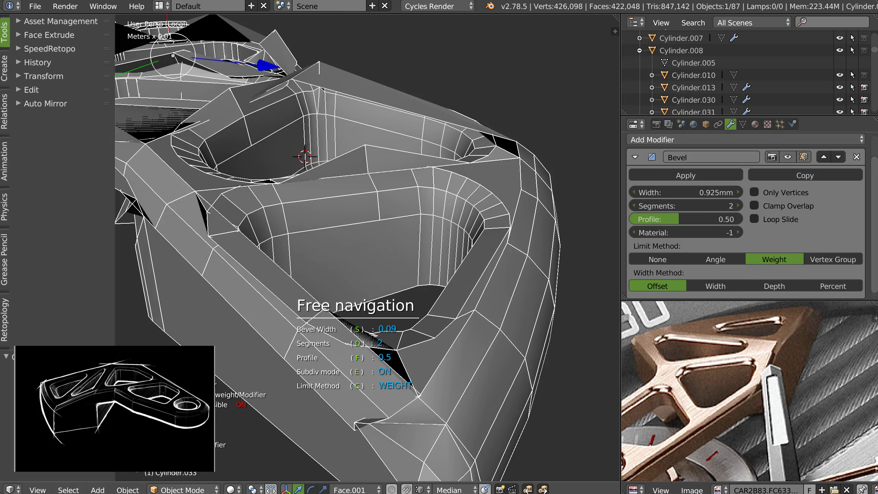
key("d")
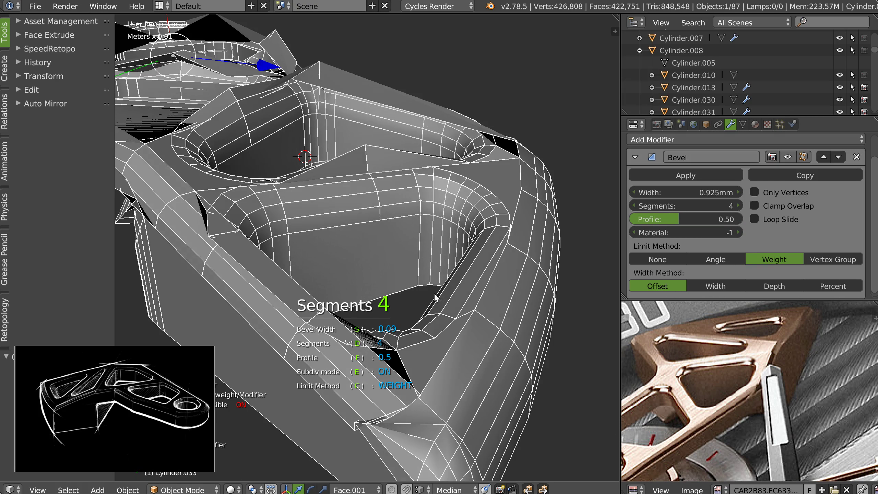
key("d")
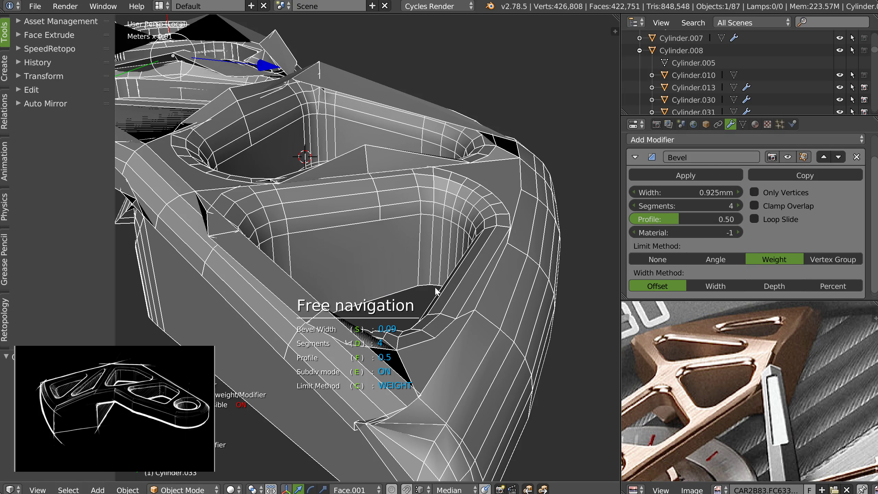
- Clear the bevel weight from the two vertical wall edges at the triangular pocket's narrow corner
key("Tab")
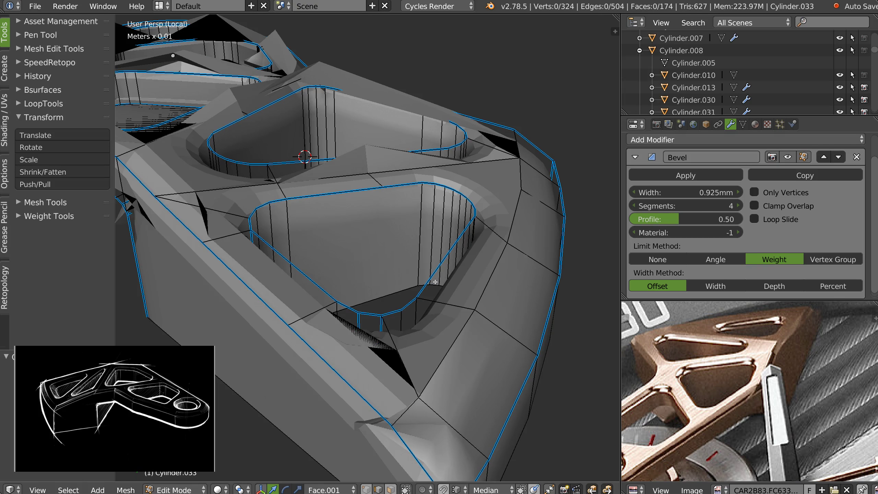
right_click(381, 325)
right_click(358, 322, "shift")
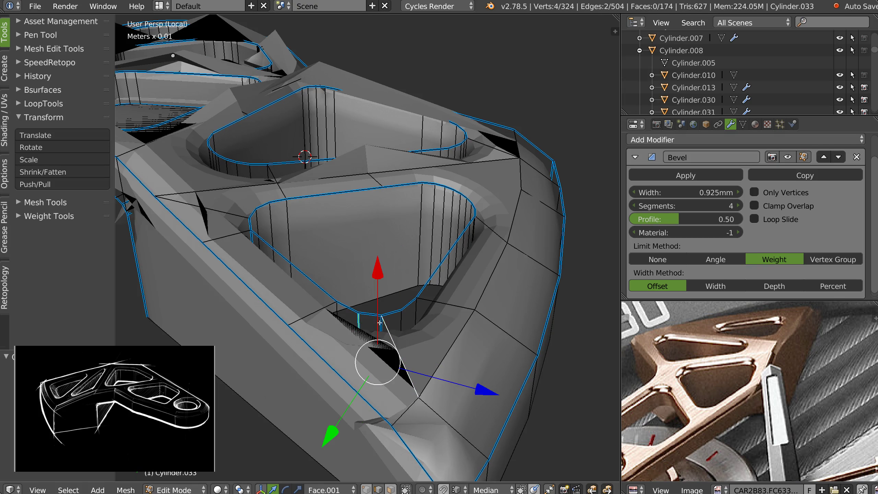
right_click(358, 321)
right_click(380, 326, "shift")
key("shift+space")
left_click(298, 333)
middle_click_drag(432, 277, 363, 335)
- Clear the bevel weight from the remaining vertical wall edges in the triangular pocket's corners
right_click(366, 344)
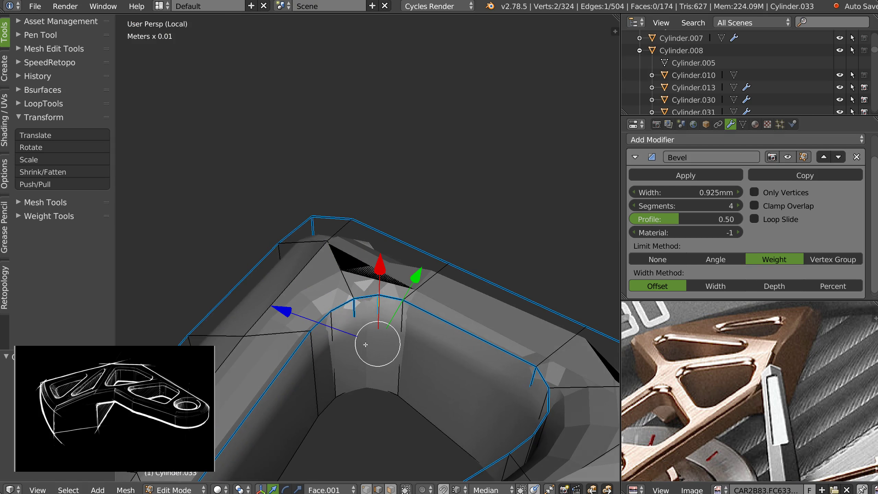
right_click(358, 317, "shift")
key("shift+space")
left_click(284, 325)
middle_click_drag(287, 325, 409, 281)
right_click(389, 259)
key("shift+space")
left_click(290, 259)
middle_click_drag(290, 259, 424, 263)
middle_click_drag(403, 313, 460, 211)
key("Tab")
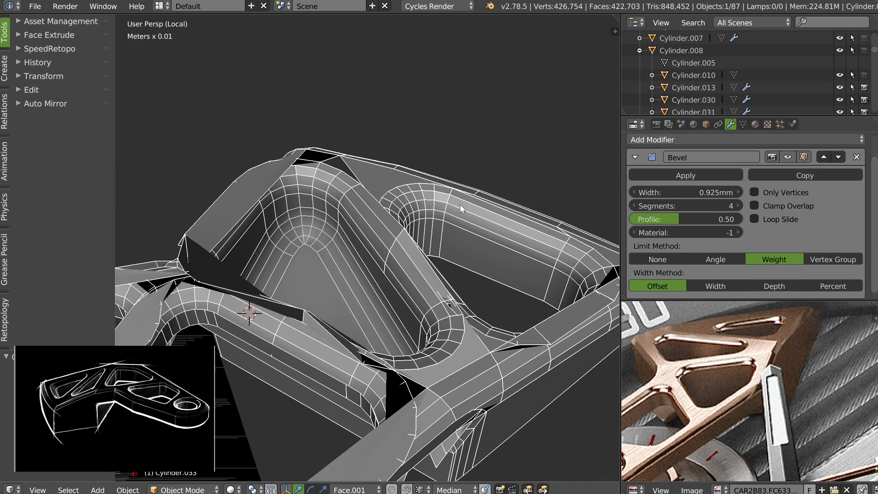
key("shift+q")
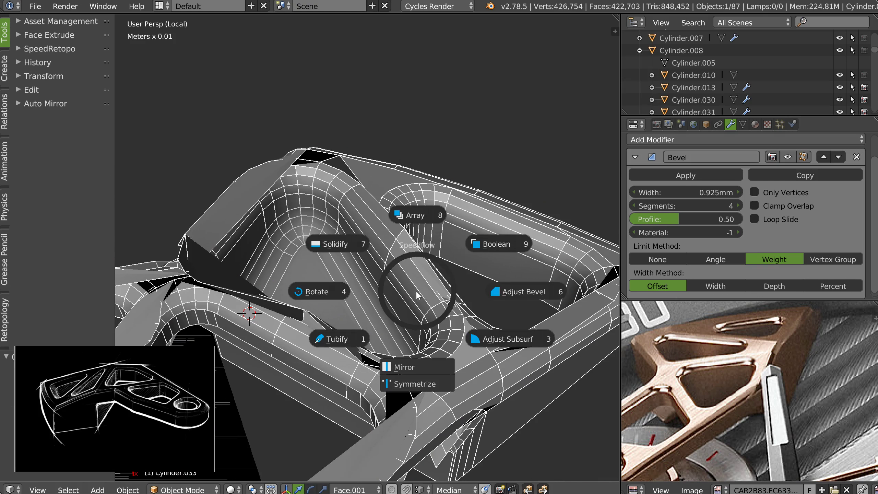
left_click(524, 292)
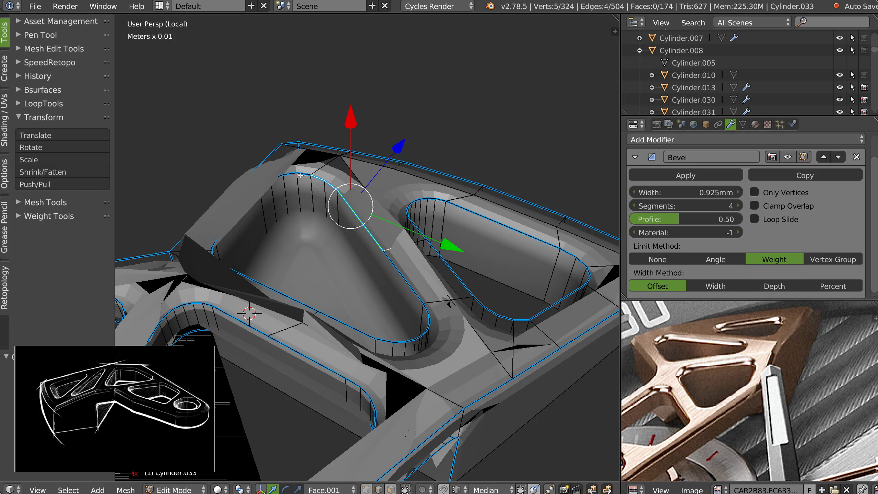
- Select the top rim edges around the end block's larger pocket
right_click(301, 176, "alt+shift")
middle_click_drag(301, 180, 221, 203)
right_click(167, 225, "alt+shift")
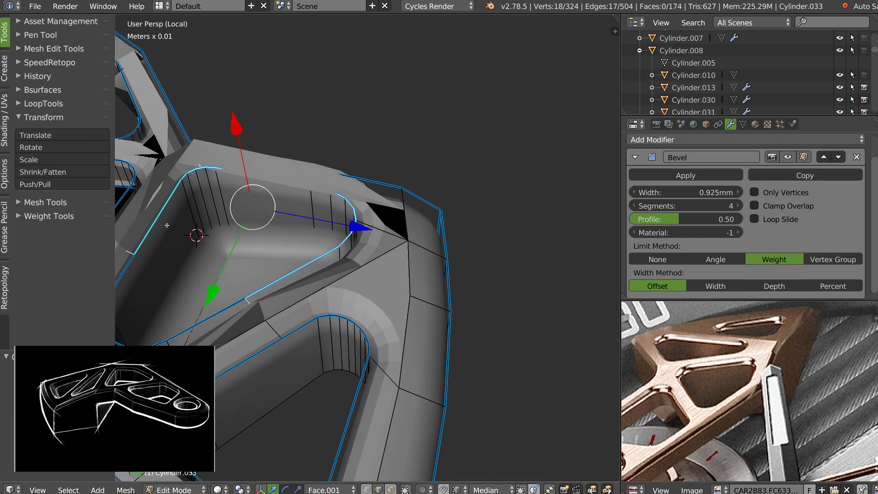
middle_click_drag(167, 225, 300, 175, "shift")
right_click(270, 215, "alt+shift")
right_click(272, 194, "shift")
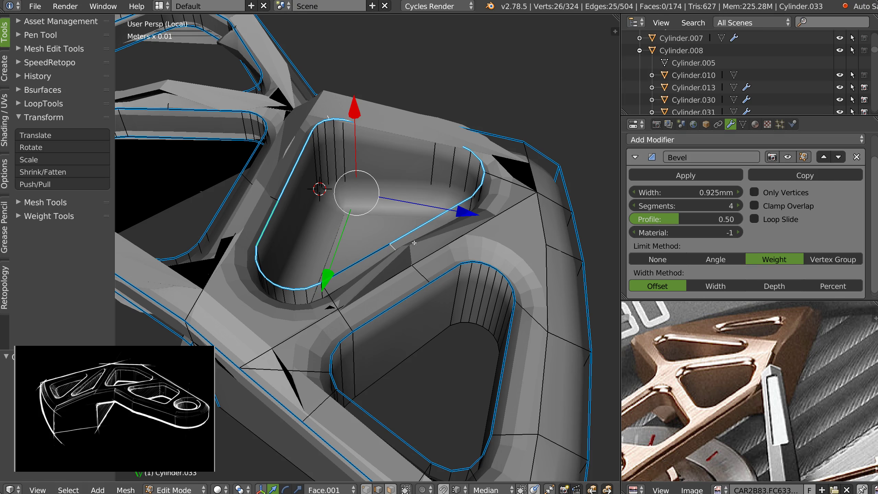
left_click(368, 258, "shift")
- Add the triangular pocket's complete top rim to the edge selection
middle_click_drag(368, 258, 395, 278)
right_click(394, 277, "alt+shift")
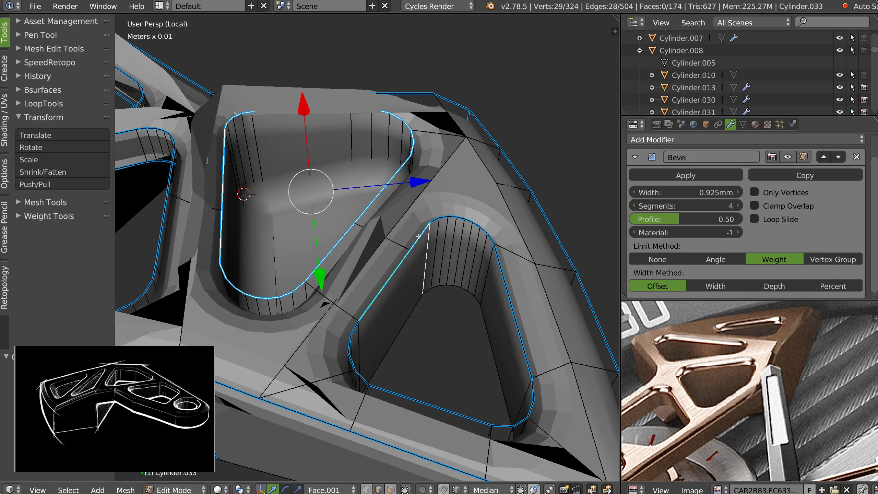
left_click(443, 217, "alt+shift")
right_click(505, 281, "alt+shift")
right_click(522, 424, "alt+shift")
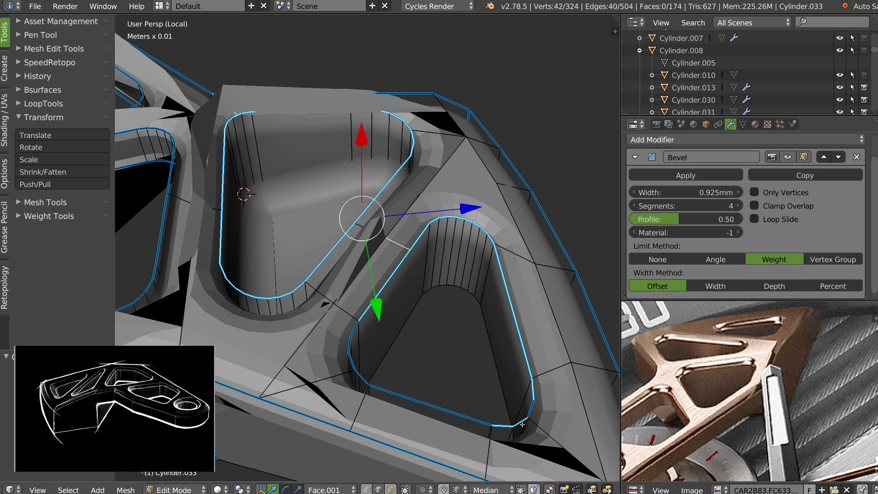
left_click(459, 415, "alt+shift")
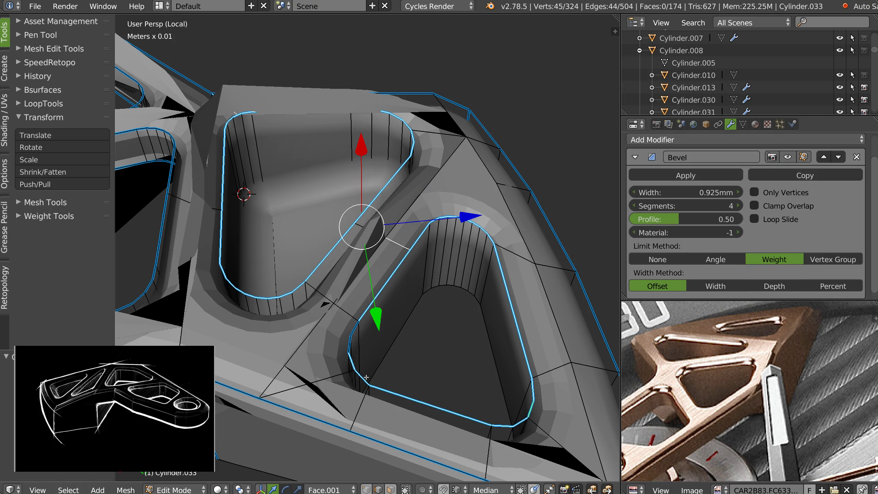
- Extend the rim selection to the top edges of the two through openings in the arm
left_click(350, 339, "alt+shift")
middle_click_drag(244, 194, 397, 231, "shift")
left_click(297, 127, "alt+shift")
left_click(281, 172, "alt+shift")
left_click(352, 277, "alt+shift")
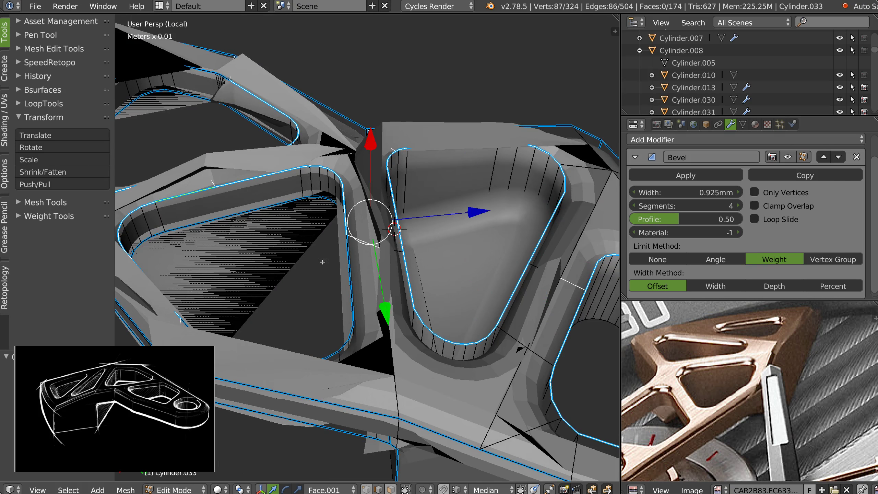
middle_click_drag(346, 313, 353, 294)
key("Tab")
left_click(307, 269)
- Hide the bevel preview in Edit Mode and deselect the stray cross edges between the pockets and openings
scroll(459, 245, "down", 1)
left_click(788, 158)
middle_click_drag(443, 221, 443, 241)
left_click(445, 230, "shift")
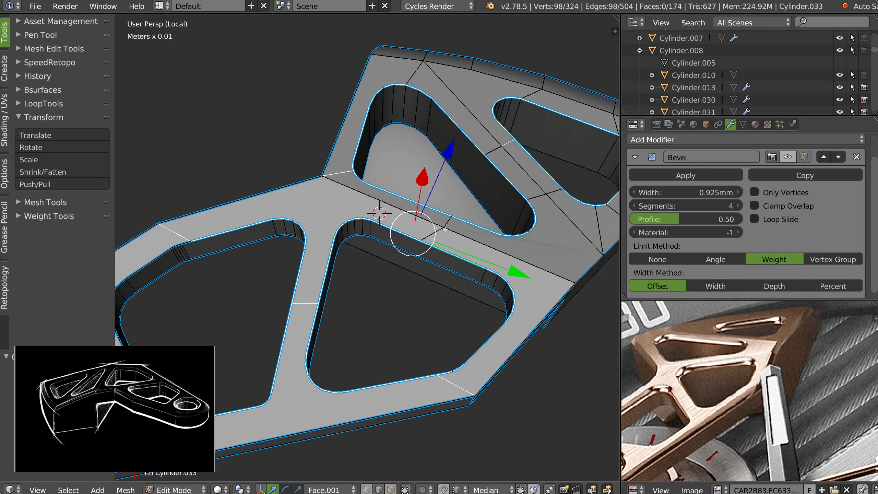
left_click(515, 141, "shift")
left_click(338, 173, "shift")
middle_click_drag(339, 173, 442, 142, "shift")
left_click(282, 199, "shift")
left_click(420, 270, "shift")
middle_click_drag(360, 245, 486, 181, "shift")
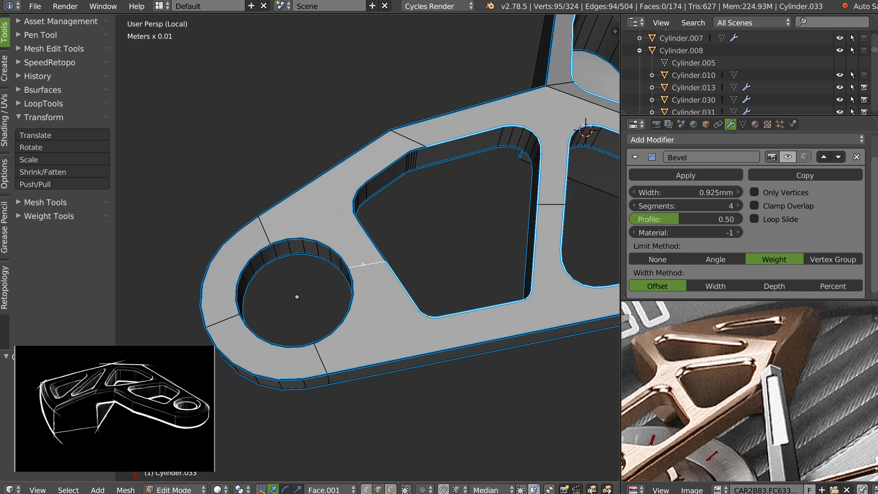
- Add the round hole's complete top rim to the selection and deselect the cross edges touching it
left_click(326, 245, "alt+shift")
left_click(248, 232, "shift")
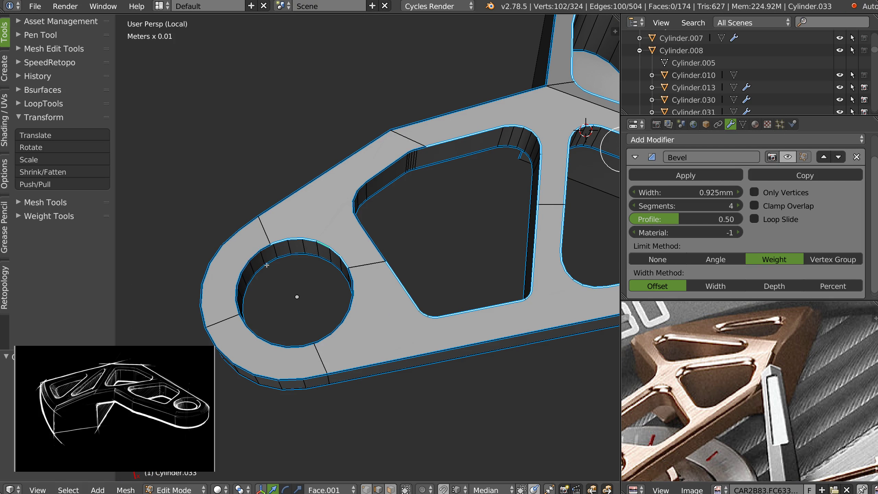
left_click(269, 241, "alt+shift")
right_click(299, 342, "alt+shift")
right_click(347, 325, "alt+shift")
left_click(322, 358, "shift")
left_click(264, 230, "shift")
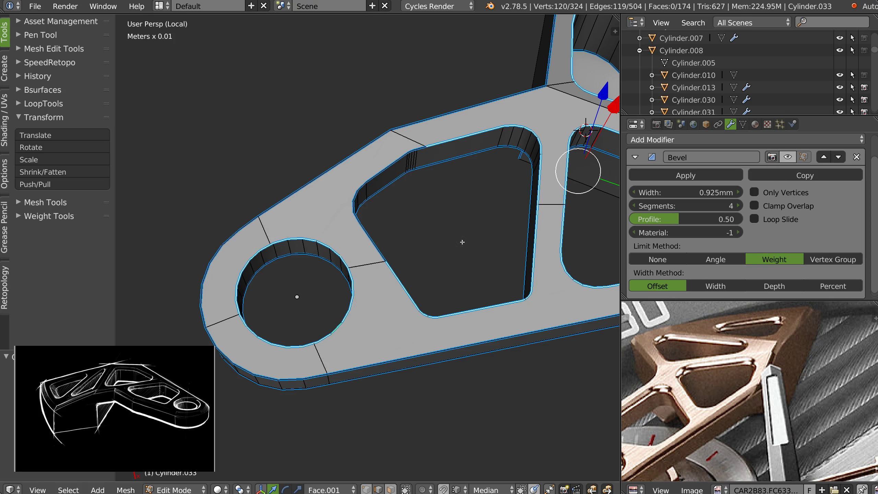
- Add the missing rim segment of the opening beside the round hole and deselect the nearby cross edges
middle_click_drag(207, 204, 482, 198, "shift")
left_click(465, 273, "shift")
middle_click_drag(465, 274, 498, 176)
left_click(497, 176, "alt+shift")
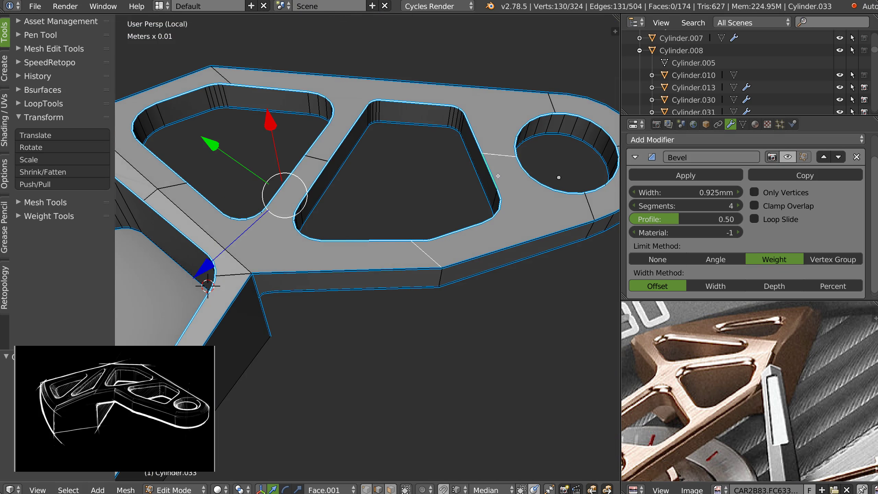
left_click(428, 257, "shift")
- Turn on the bevel's display and reduce the bevel weight of the selected rim edges to about 0.3
middle_click_drag(311, 263, 492, 218, "shift")
middle_click_drag(355, 261, 406, 237)
key("q")
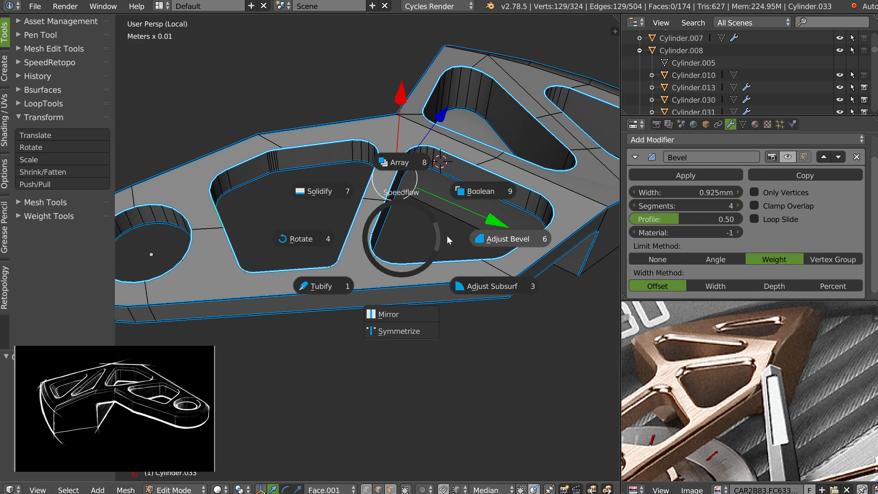
left_click(501, 238)
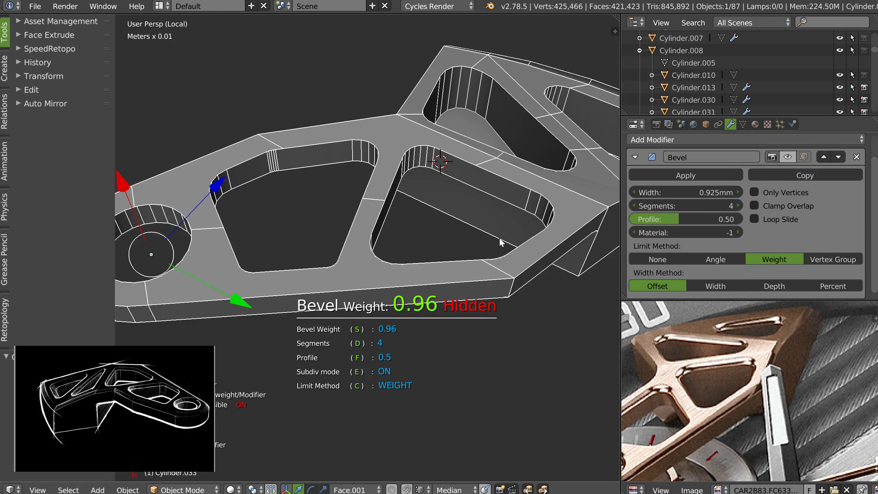
key("h")
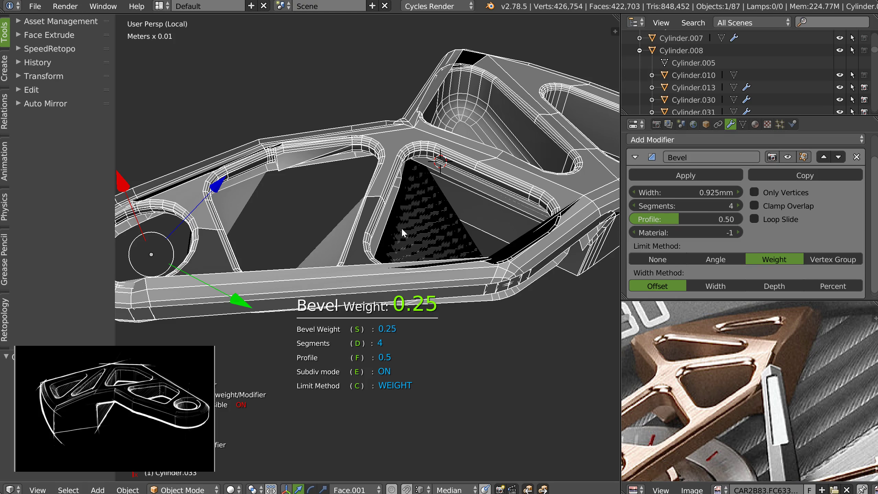
key("space")
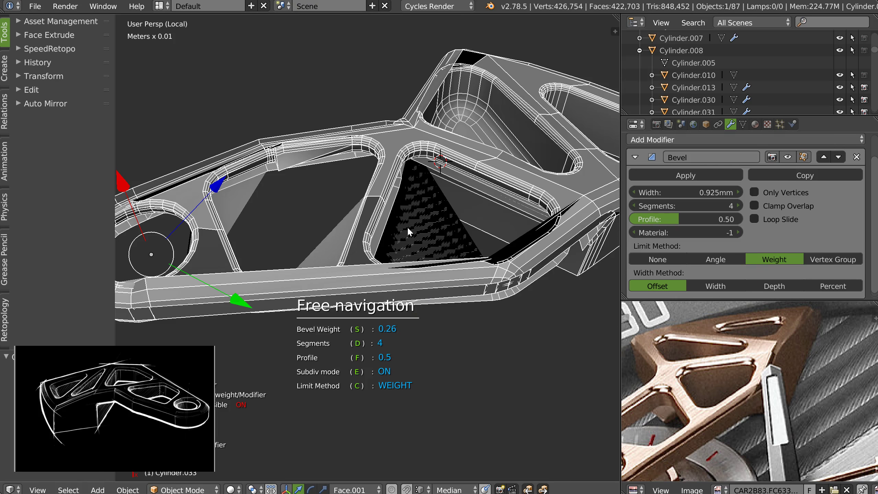
key("n")
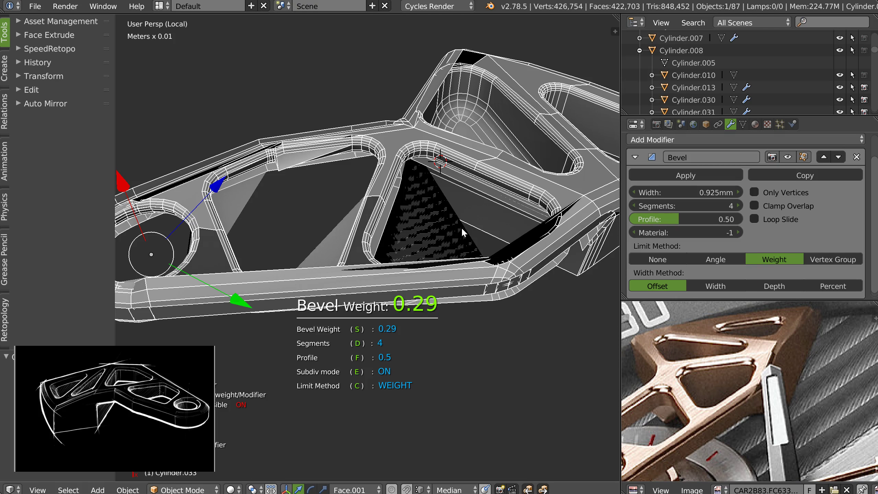
key("n")
key("Tab")
- Select the arm's top outer edges along both long sides and around the rounded end
middle_click_drag(402, 228, 431, 220)
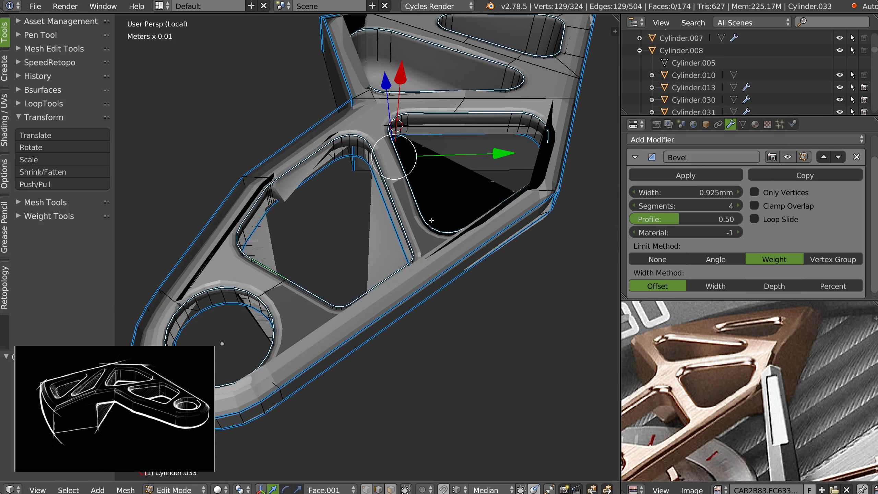
right_click(437, 280, "alt")
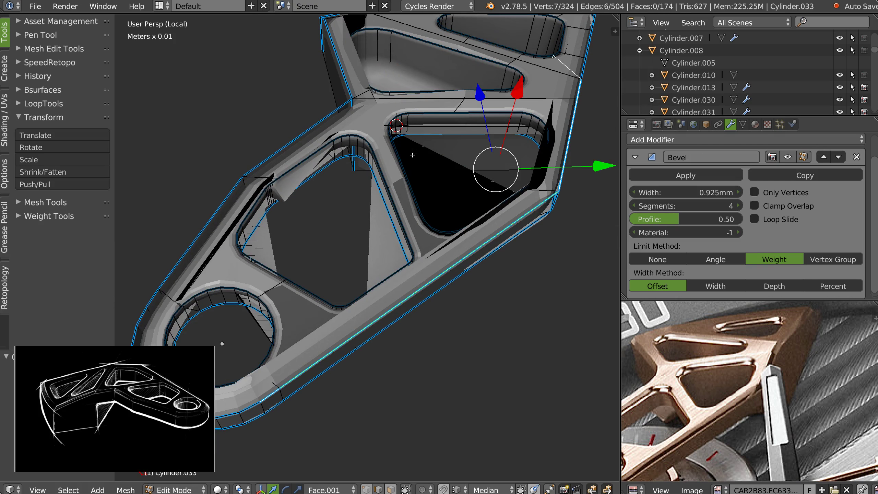
middle_click_drag(412, 155, 222, 209)
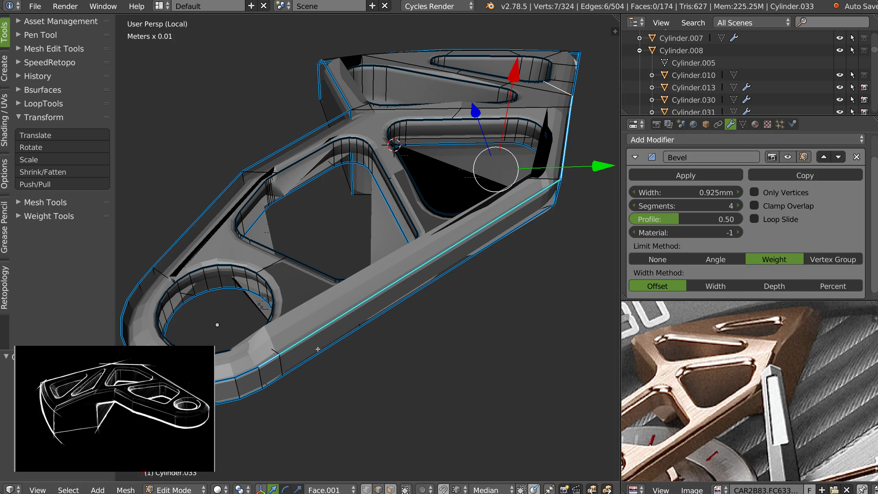
right_click(188, 228, "alt+shift")
right_click(121, 307, "alt+shift")
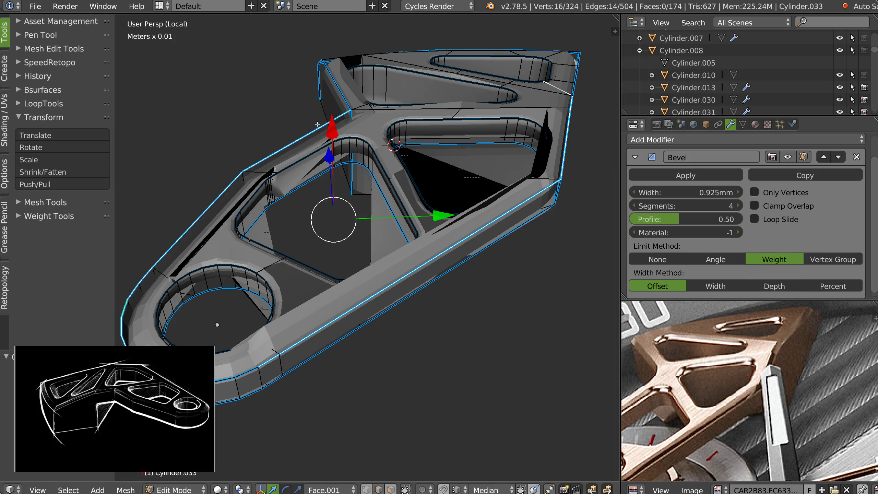
right_click(334, 70, "shift")
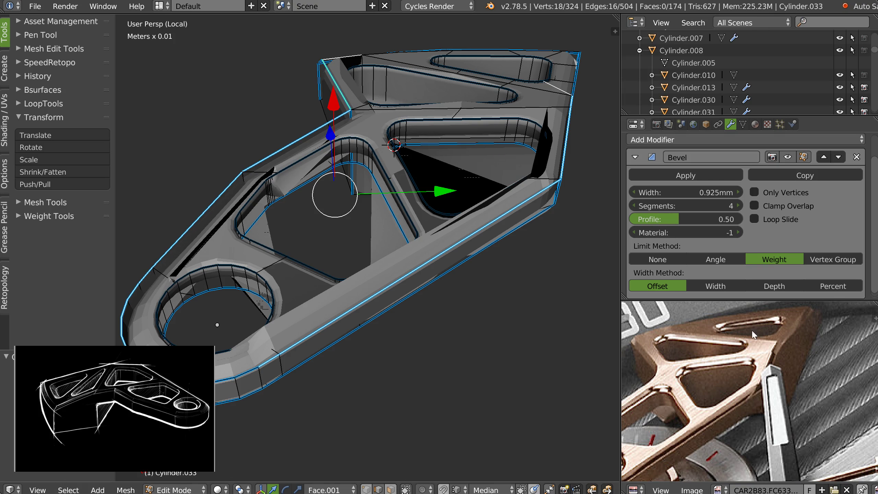
- Extend the outer-edge selection around the end block, including its short vertical corner edge
middle_click_drag(276, 263, 519, 277)
middle_click_drag(293, 256, 567, 243, "shift")
right_click(292, 212, "shift")
right_click(283, 236, "shift")
middle_click_drag(272, 285, 315, 307)
right_click(306, 376, "shift")
middle_click_drag(243, 287, 296, 269)
left_click(318, 249, "shift")
left_click(348, 211, "shift")
left_click(253, 332, "shift")
left_click(244, 367, "shift")
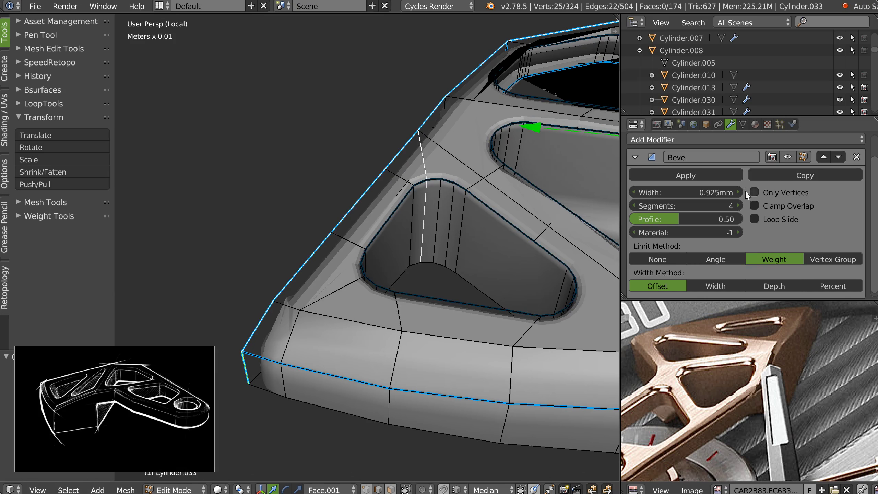
- Hide the bevel preview and deselect the stray edges beside and inside the end block's triangular pocket
scroll(771, 243, "up", 2)
left_click(792, 186)
middle_click_drag(443, 202, 367, 222, "shift")
left_click(292, 147, "shift")
left_click(294, 190, "shift")
scroll(294, 190, "down", 5)
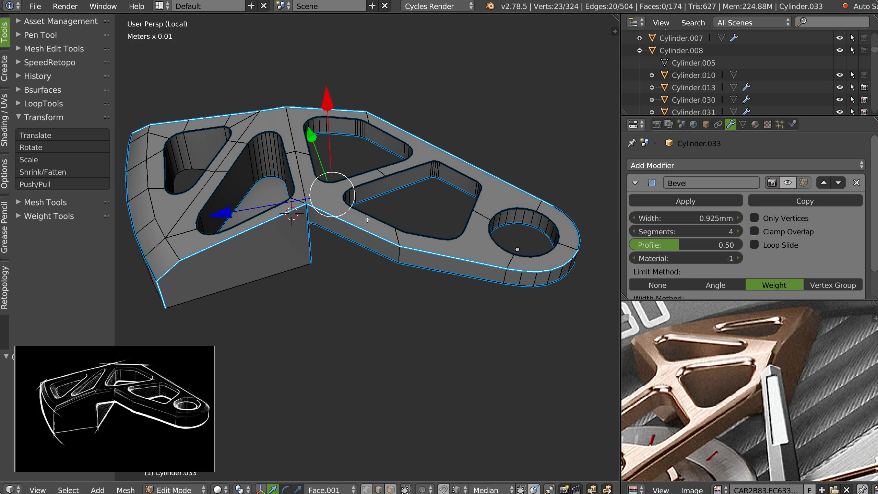
- Add the short vertical edge at the arm's bend and the remaining outline around the rounded end to the selection
scroll(337, 202, "up", 4)
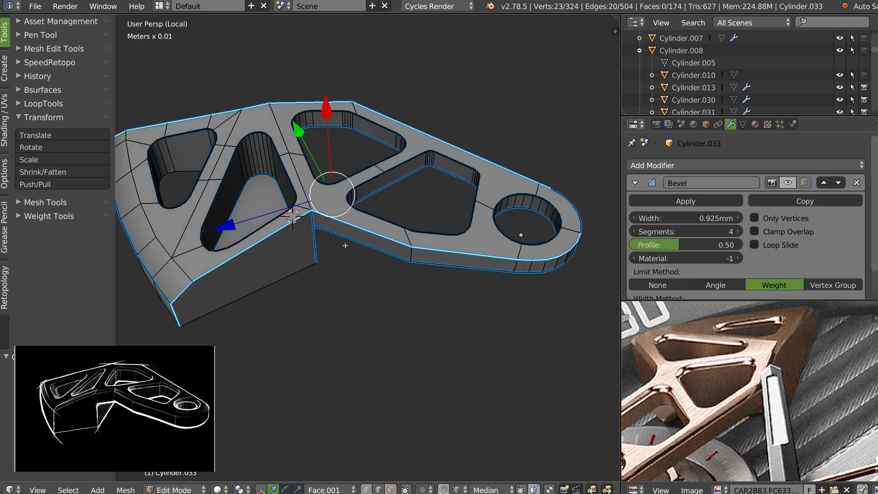
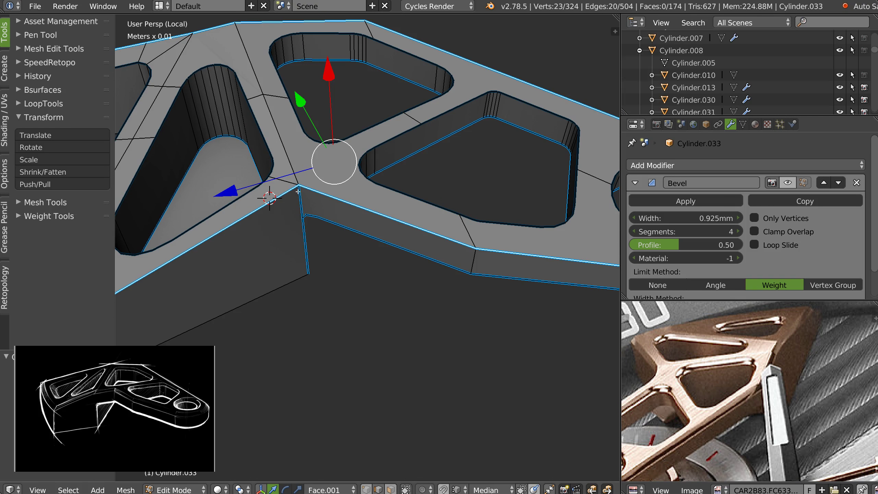
scroll(298, 188, "down", 5)
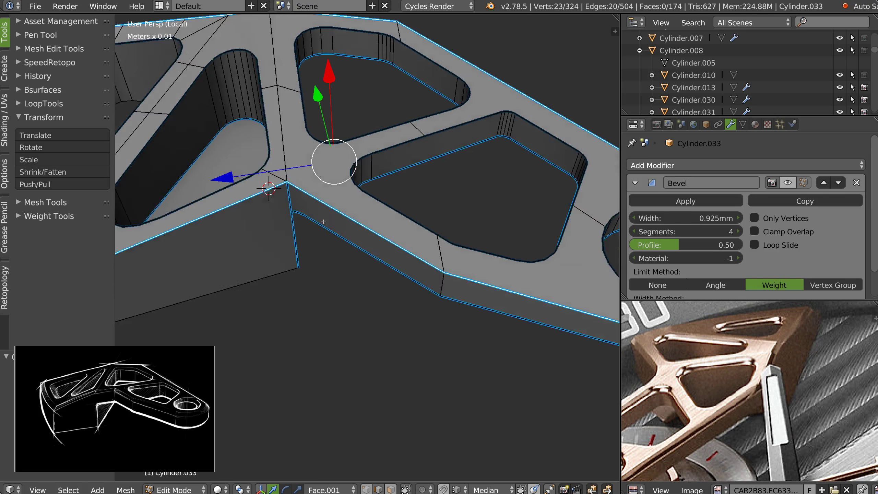
middle_click_drag(304, 187, 342, 240)
right_click(400, 231, "shift")
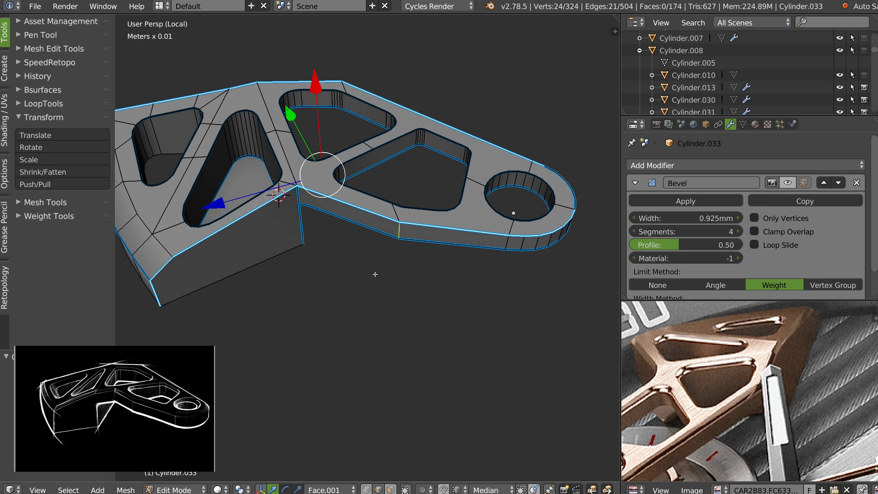
right_click(556, 168, "alt+shift")
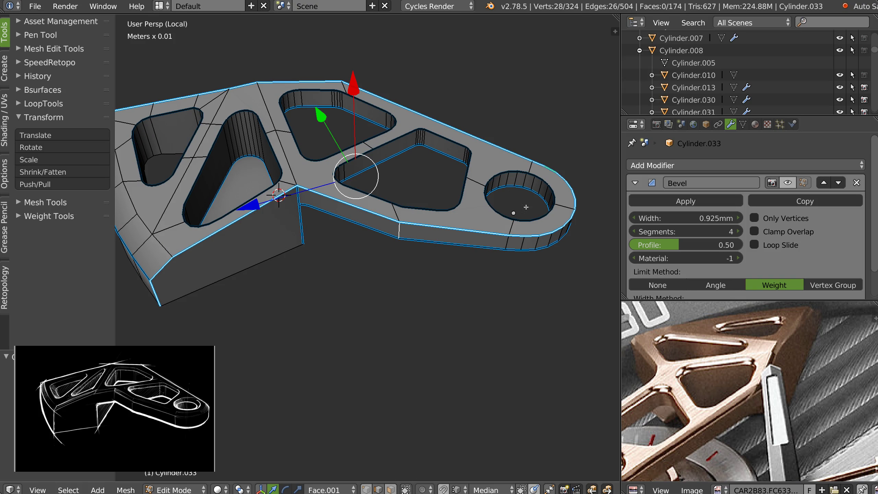
- Show the bevel preview again and reduce the bevel weight of the selected outer edges with Adjust Bevel
middle_click_drag(488, 218, 495, 217)
key("space")
key("Escape")
left_click(787, 183)
key("q")
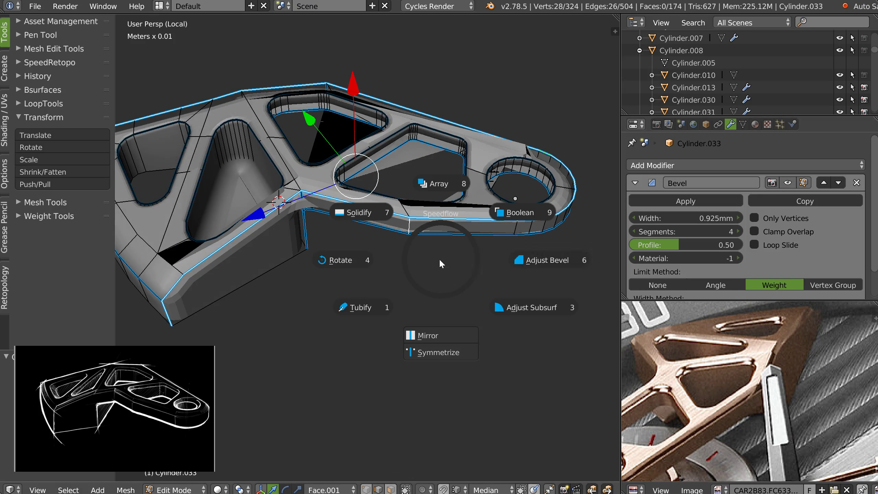
left_click(539, 260)
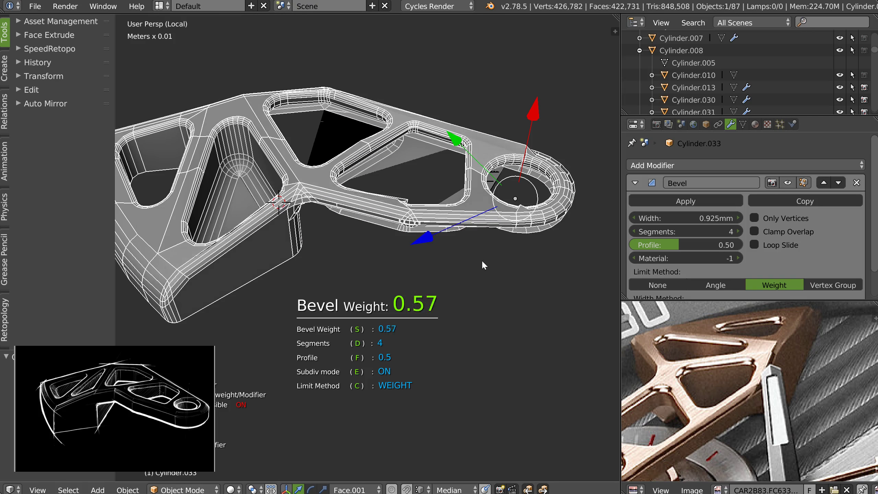
left_click(457, 261)
left_click(457, 266)
- Clear the bevel weight from the two short edges at the underside corner where the arm meets the end block
middle_click_drag(458, 272, 415, 215)
middle_click_drag(346, 206, 405, 246, "shift")
scroll(406, 239, "up", 4)
middle_click_drag(410, 215, 404, 218)
right_click(411, 212)
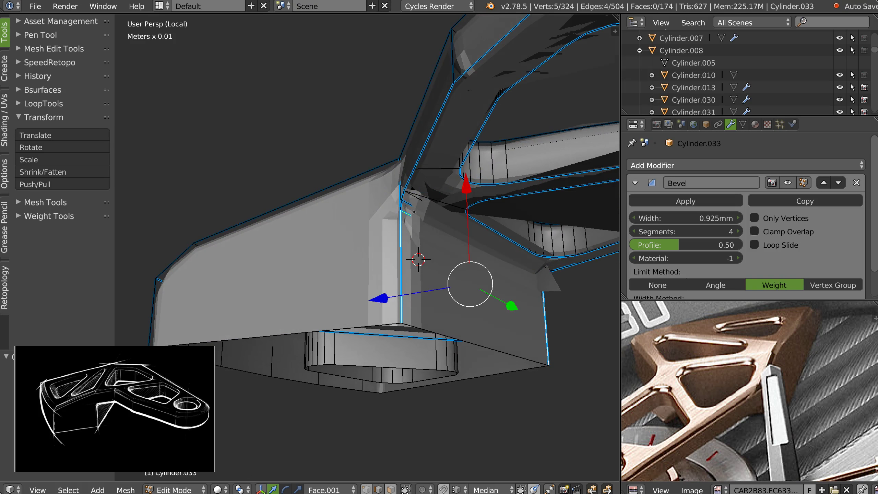
right_click(408, 215)
right_click(412, 205, "shift")
key("shift+space")
left_click(334, 241)
- Apply bevel weight to the short connecting edge at the top of the end block's vertical corner
middle_click_drag(409, 212, 440, 227)
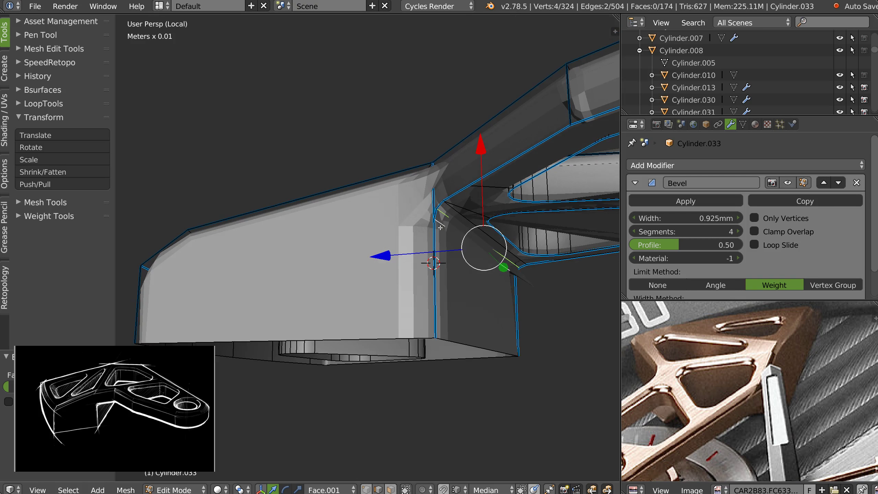
right_click(435, 223)
key("shift+space")
left_click(330, 223)
- Select the arm's lower outer edges on both sides together with the end block's two vertical corner edges
middle_click_drag(464, 180, 434, 192, "shift")
right_click(449, 190, "alt")
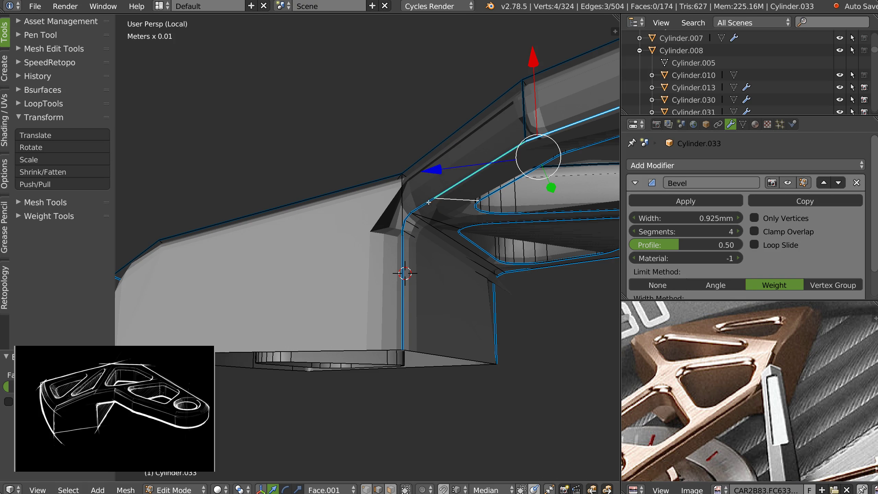
right_click(449, 202, "shift")
right_click(408, 247, "alt+shift")
right_click(408, 221, "alt+shift")
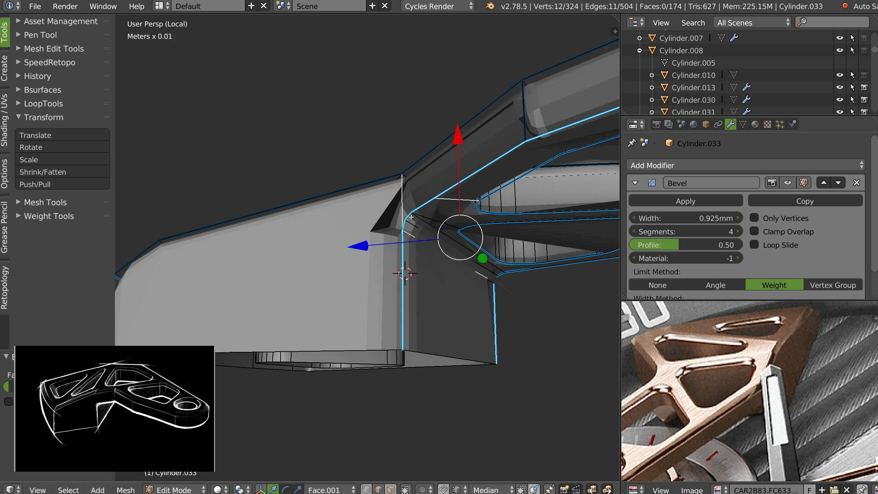
right_click(400, 206, "shift")
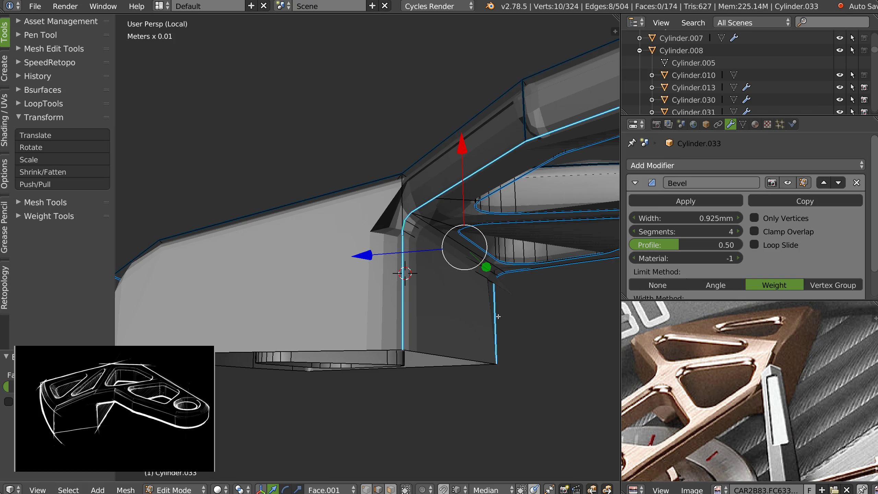
right_click(504, 281, "alt+shift")
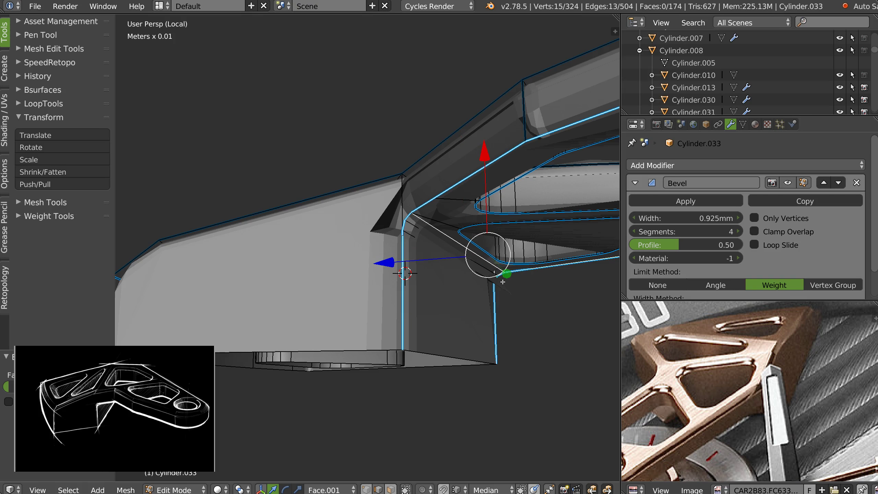
- Hide the bevel preview and deselect the stray vertical edge above the end block's corner
middle_click_drag(501, 285, 608, 301)
middle_click_drag(589, 232, 390, 259, "shift")
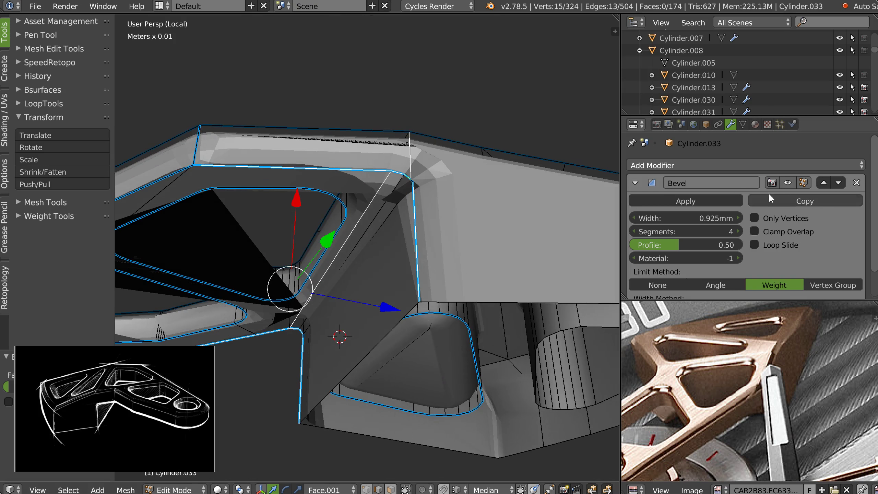
left_click(788, 183)
scroll(380, 188, "up", 1)
right_click(413, 159, "shift")
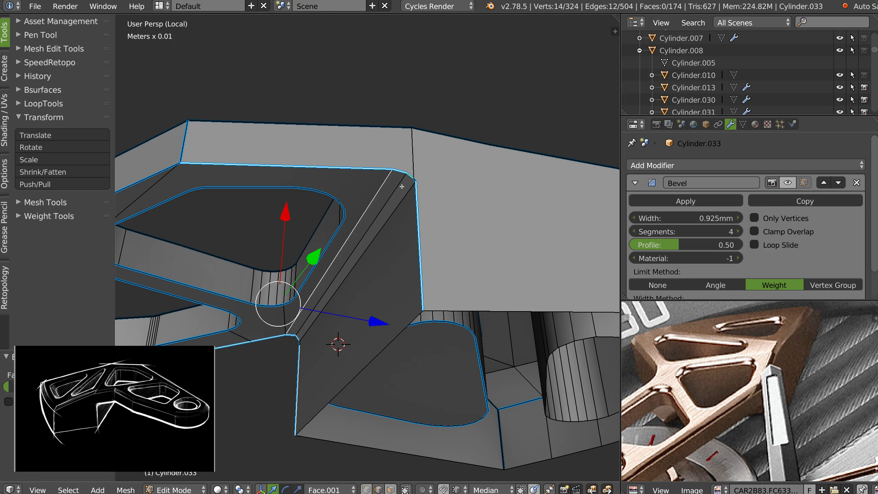
- Add the remaining underside outline edges of the arm, including the rounded tip around the hole, to the edge selection
middle_click_drag(248, 245, 474, 125)
right_click(341, 187, "shift")
scroll(384, 195, "down", 2)
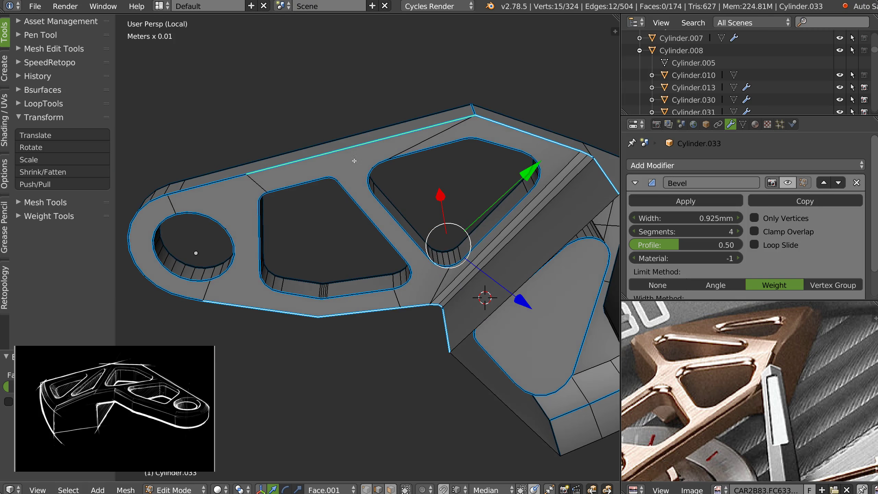
middle_click_drag(354, 161, 499, 180, "shift")
right_click(372, 202, "shift")
right_click(325, 215, "shift")
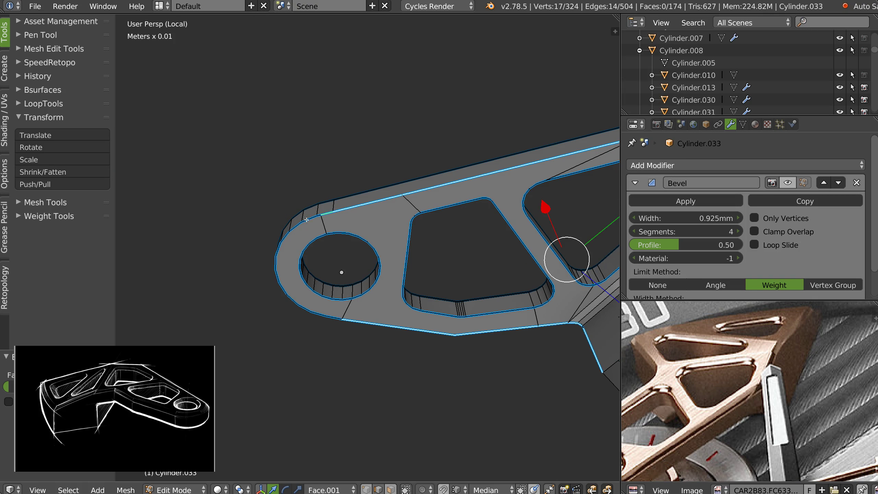
right_click(306, 220, "alt+shift")
right_click(323, 227, "shift")
middle_click_drag(322, 227, 240, 213)
middle_click_drag(240, 212, 380, 224)
scroll(379, 224, "up", 2)
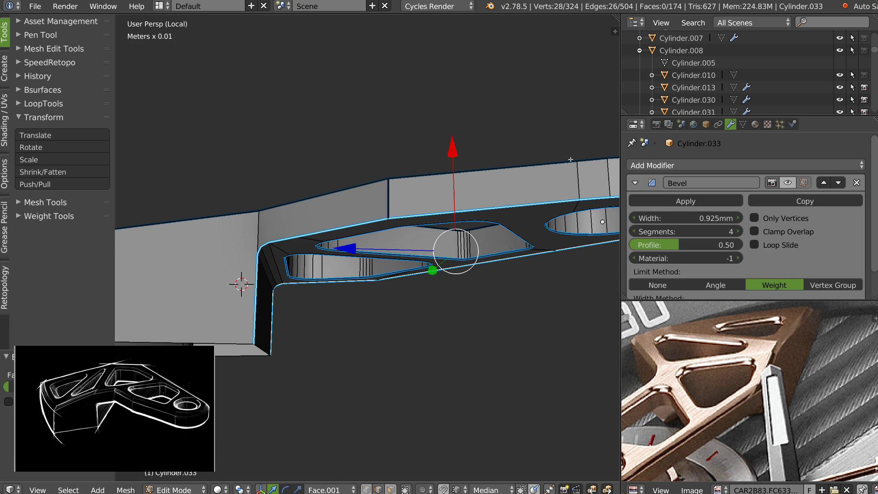
- Show the bevel preview and set the selected underside outline edges to a bevel weight of about 0.09
left_click(788, 183)
key("space")
left_click(507, 245)
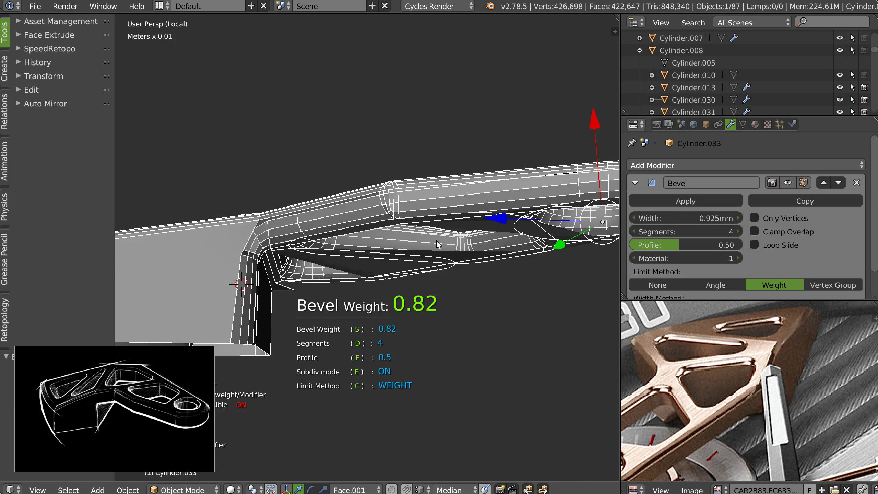
key("space")
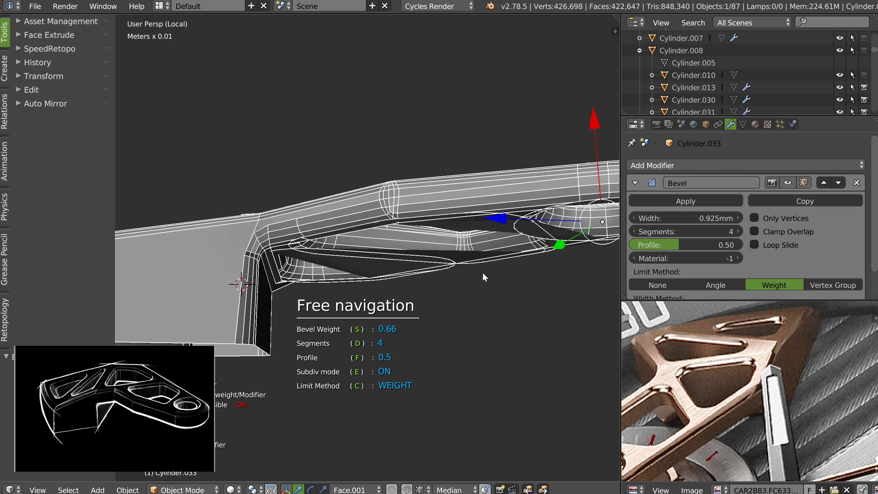
key("n")
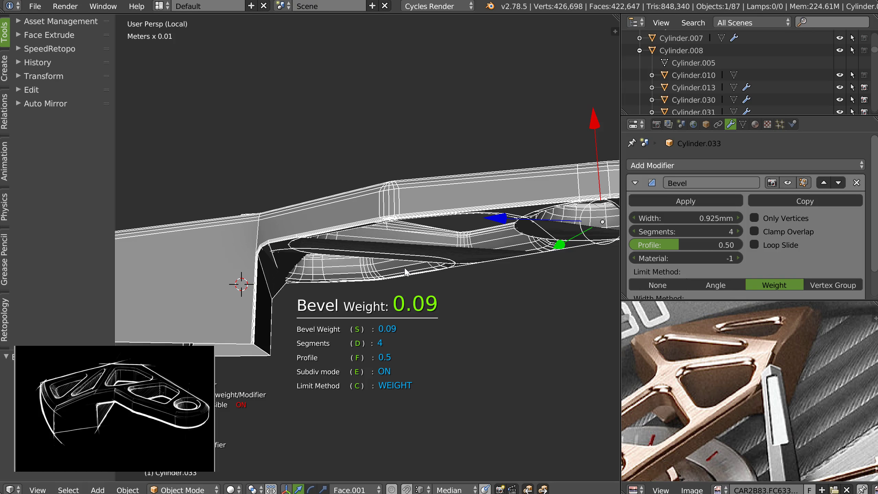
key("n")
middle_click_drag(408, 266, 371, 283)
left_click(386, 204)
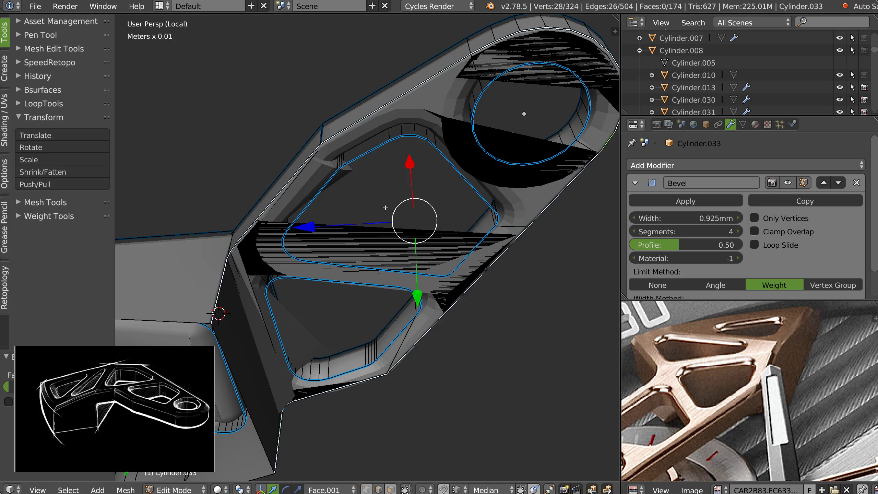
- Select the underside rims of the round hole and both arm pockets together with the end block's triangular pocket face
left_click(370, 153, "alt")
left_click(482, 96, "alt+shift")
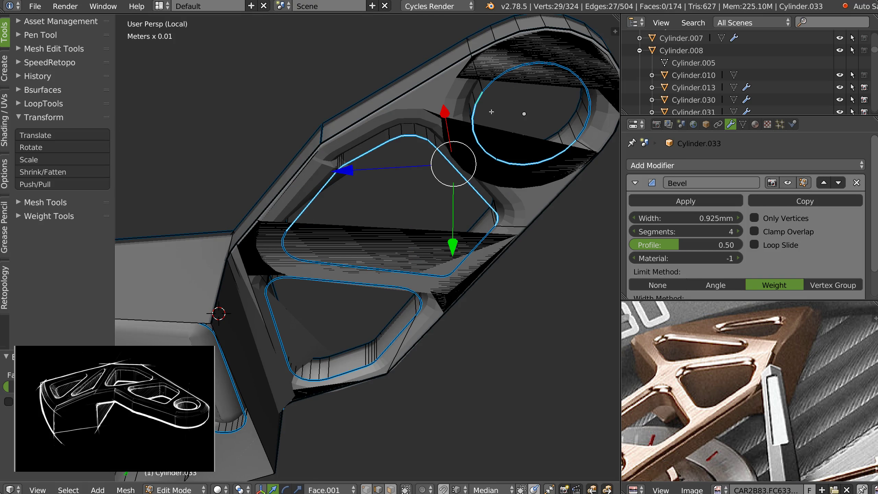
left_click(504, 105, "alt+shift")
left_click(400, 270, "alt+shift")
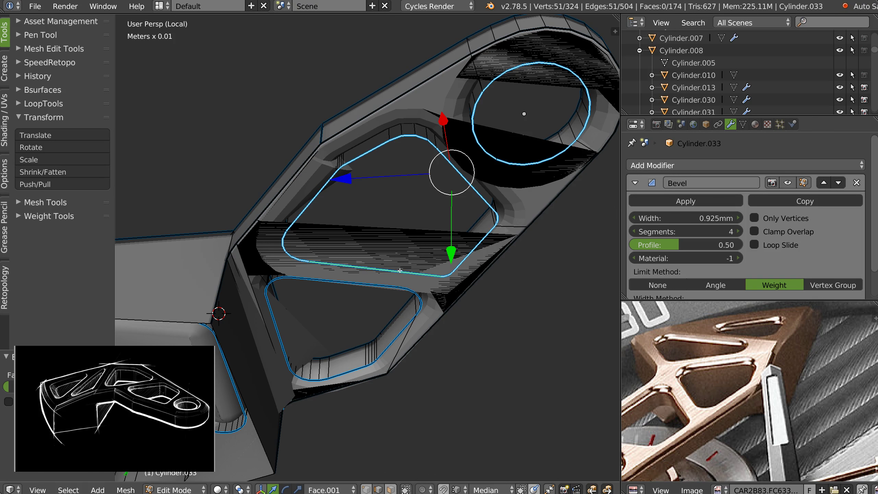
left_click(390, 346, "alt+shift")
left_click(357, 282, "alt+shift")
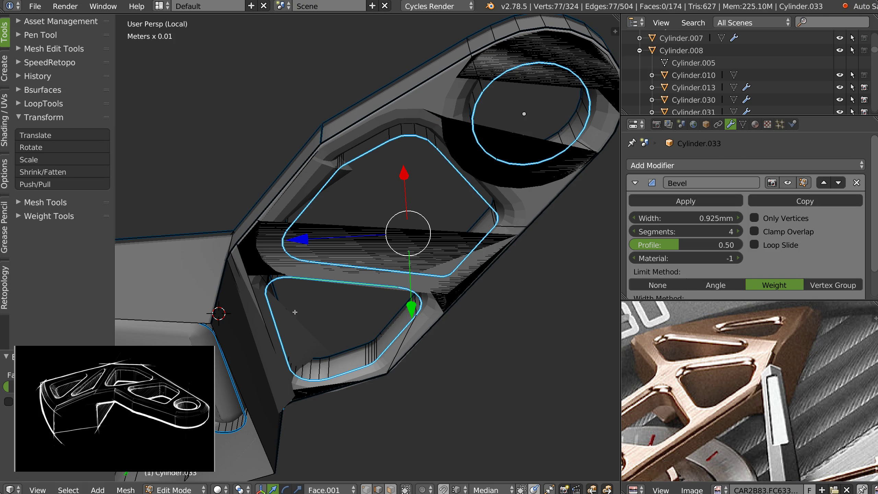
middle_click_drag(239, 293, 419, 267)
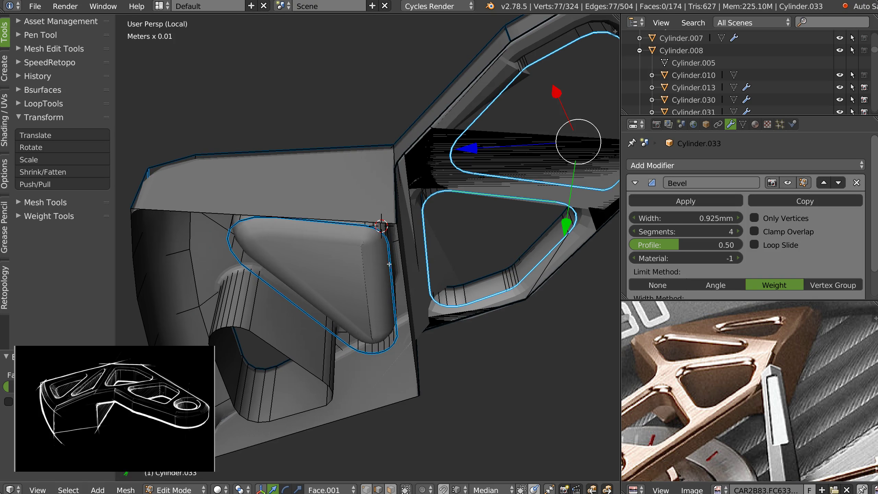
left_click(330, 235, "shift")
middle_click_drag(524, 181, 472, 216)
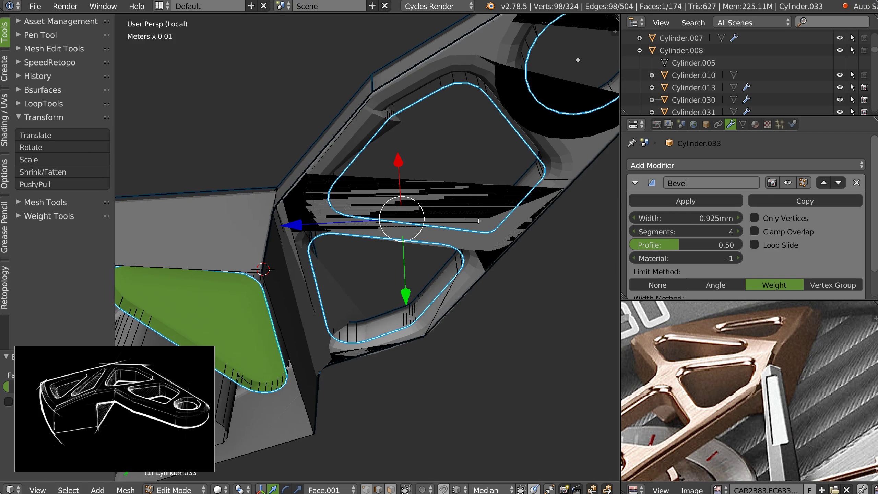
- Clear the bevel weight from the selected underside rims and the end block's pocket face edges
key("space")
left_click(549, 240)
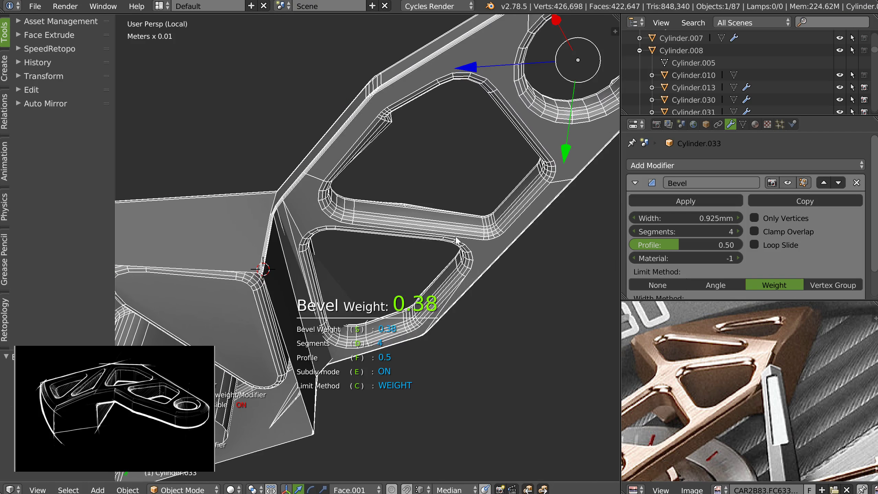
left_click(416, 240)
middle_click_drag(507, 277, 597, 293, "shift")
left_click(483, 271)
- Connect the large pocket's middle rim vertex to the outer bend vertex across the arm's top face
key("Tab")
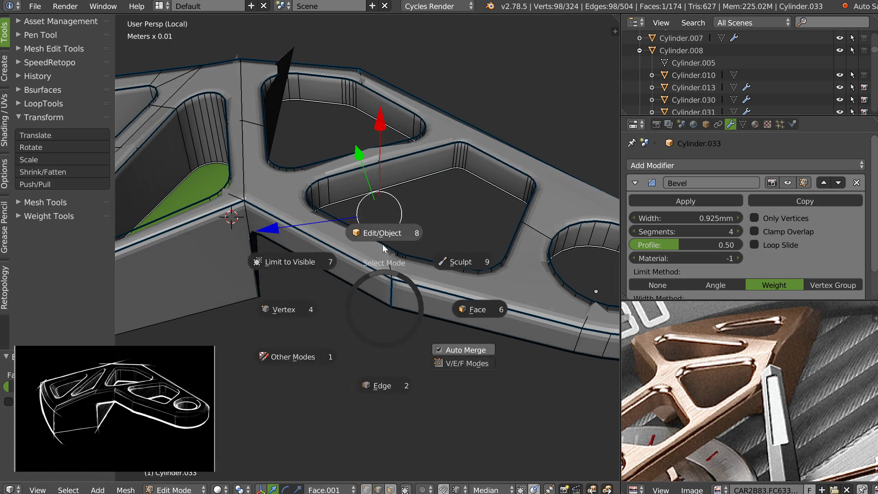
left_click(398, 231)
middle_click_drag(432, 203, 350, 188)
key("Tab")
scroll(464, 210, "up", 3)
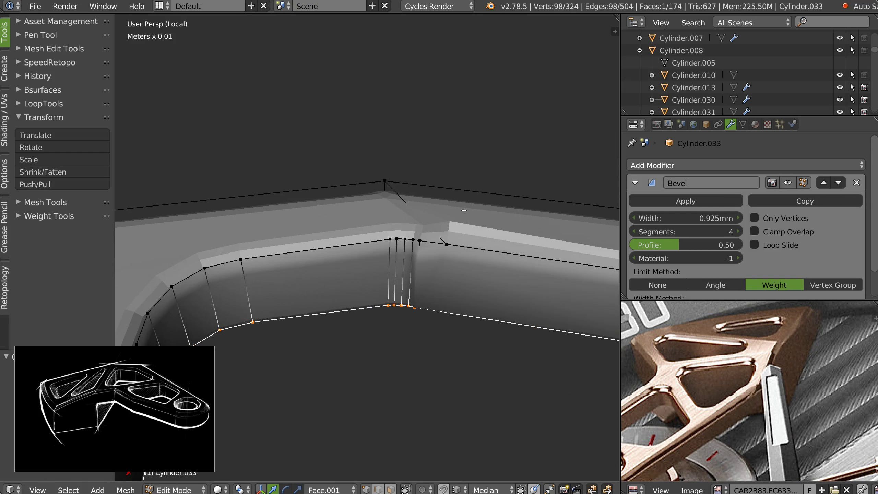
right_click(405, 239)
right_click(384, 181, "shift")
key("j")
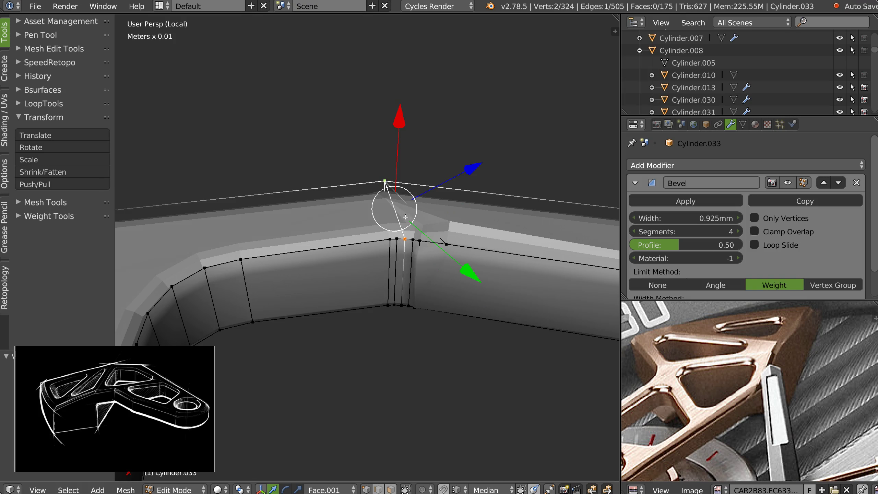
- Dissolve the stray edge beside the large pocket's bend on the top face and check the result in Object Mode
key("Tab")
right_click(432, 233)
left_click(440, 241)
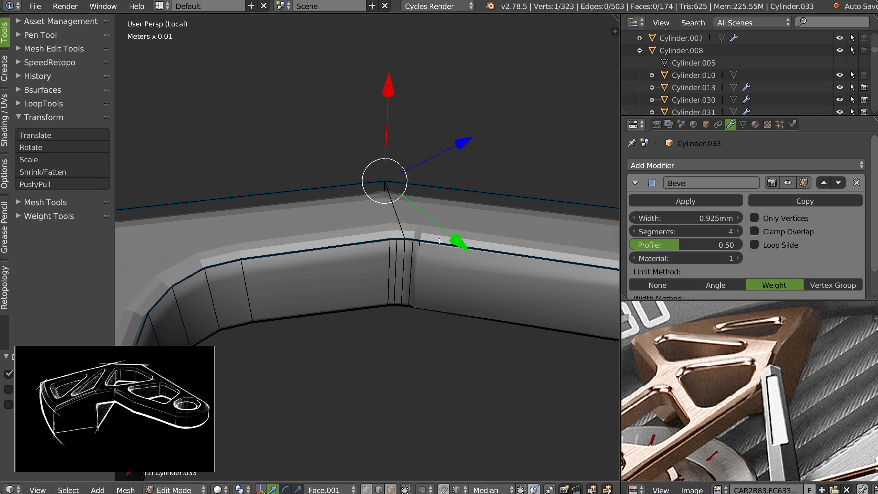
key("Tab")
scroll(462, 225, "down", 1)
middle_click_drag(461, 225, 409, 237)
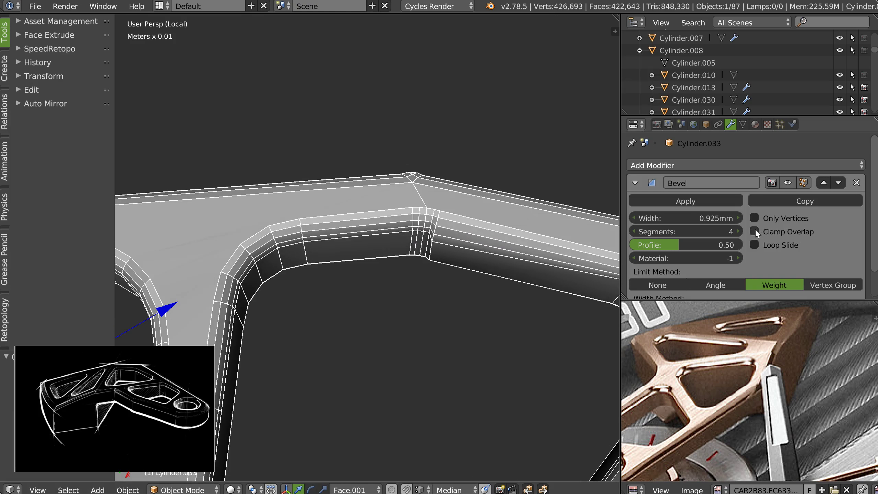
- Compare the bevel with Loop Slide on and off and leave Loop Slide enabled
left_click(758, 247)
left_click(756, 247)
left_click(756, 248)
left_click(755, 248)
left_click(755, 248)
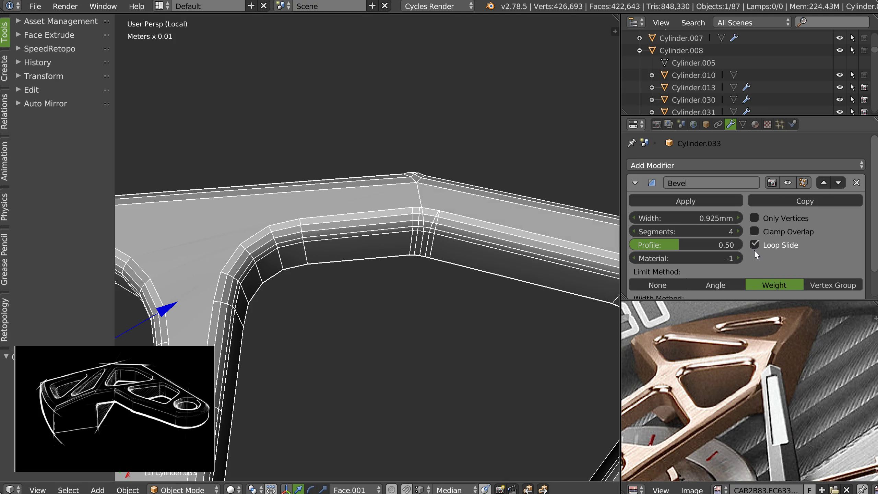
left_click(754, 244)
left_click(754, 246)
scroll(403, 208, "down", 4)
scroll(390, 242, "up", 2)
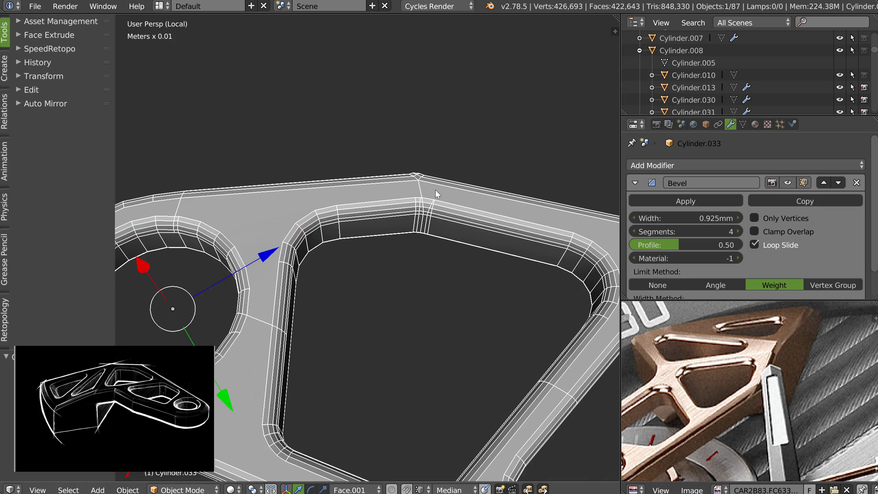
- Dissolve the edge joining the large pocket's rim to the outer bend vertex on the top face
key("Tab")
right_click(422, 199)
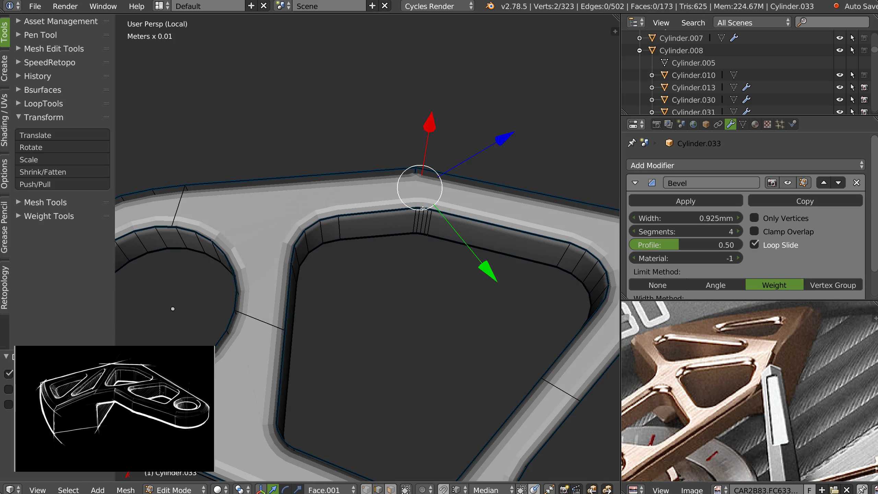
key("Tab")
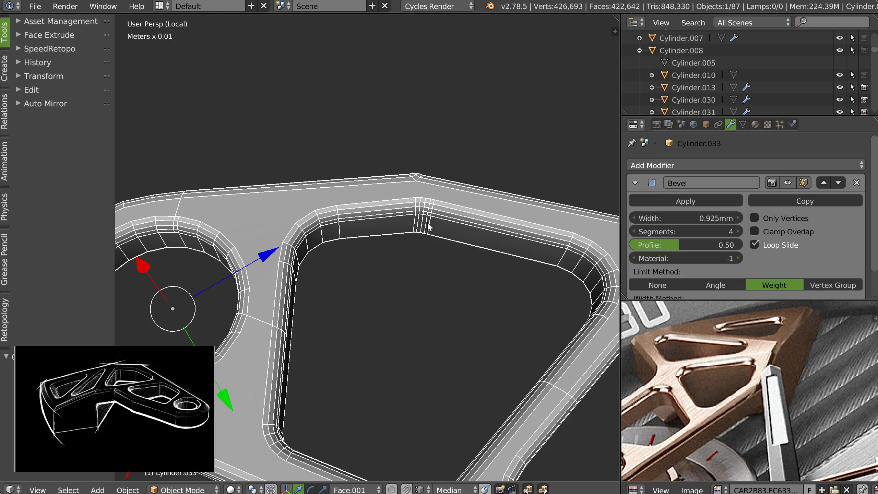
key("Tab")
key("Tab")
middle_click_drag(428, 218, 439, 242)
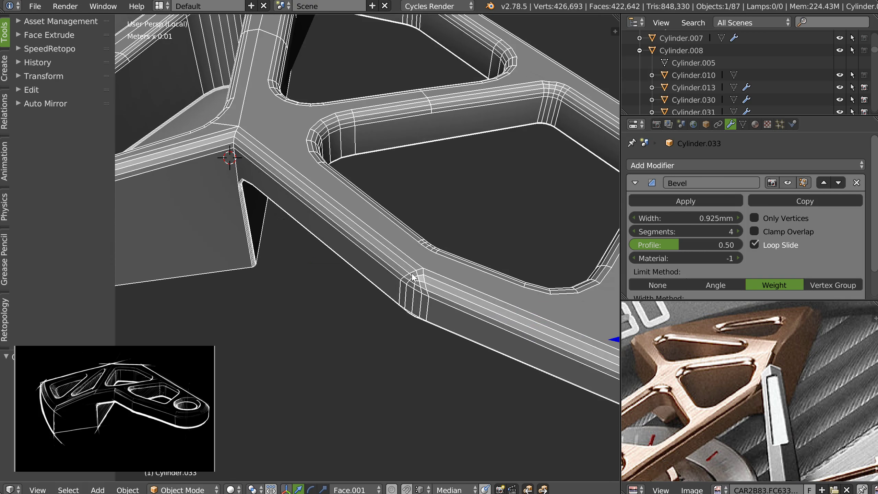
- Clear the bevel weight from the vertical edge at the arm's outer bend
key("Tab")
right_click(415, 301)
key("shift+e")
left_click(301, 312)
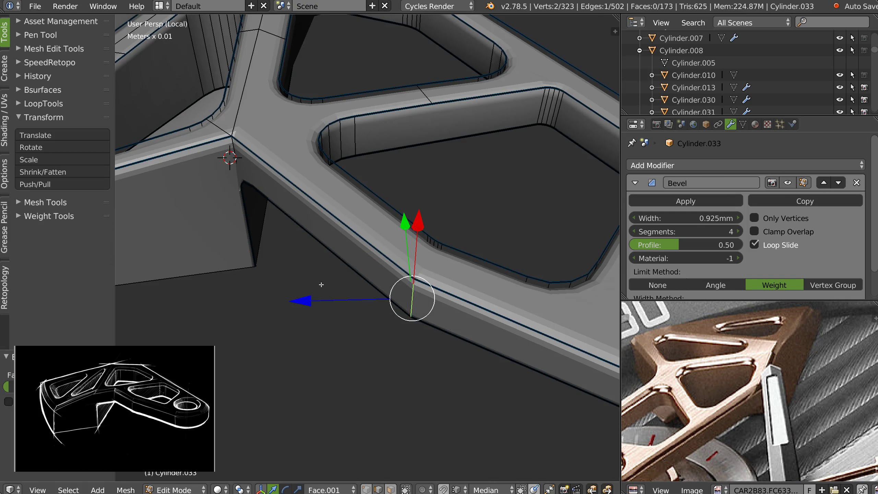
key("Tab")
key("Tab")
middle_click_drag(431, 318, 443, 322)
key("ctrl+b")
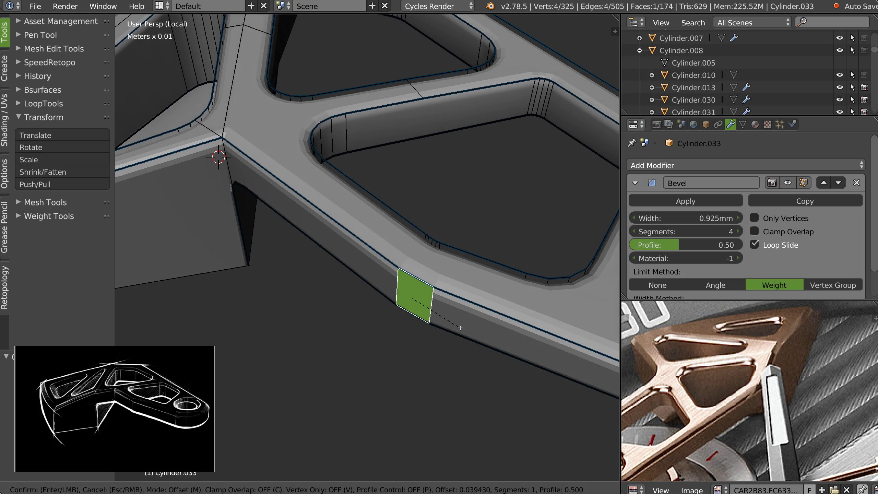
type("4")
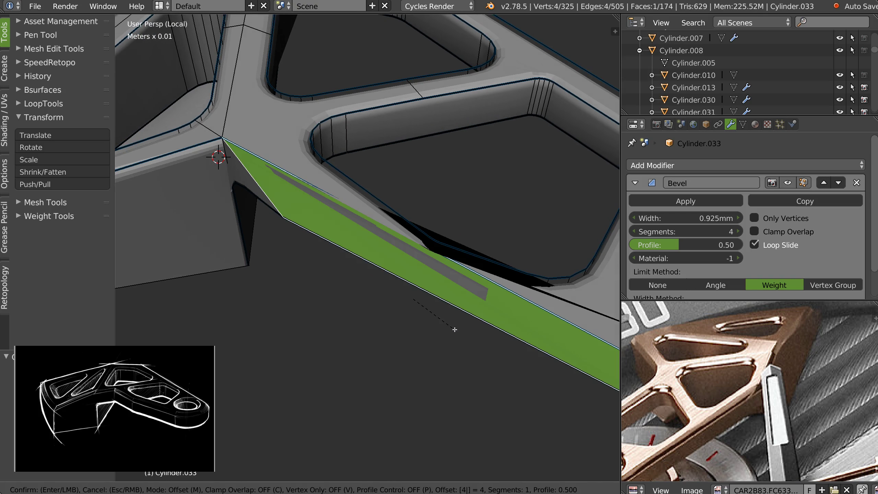
key("Escape")
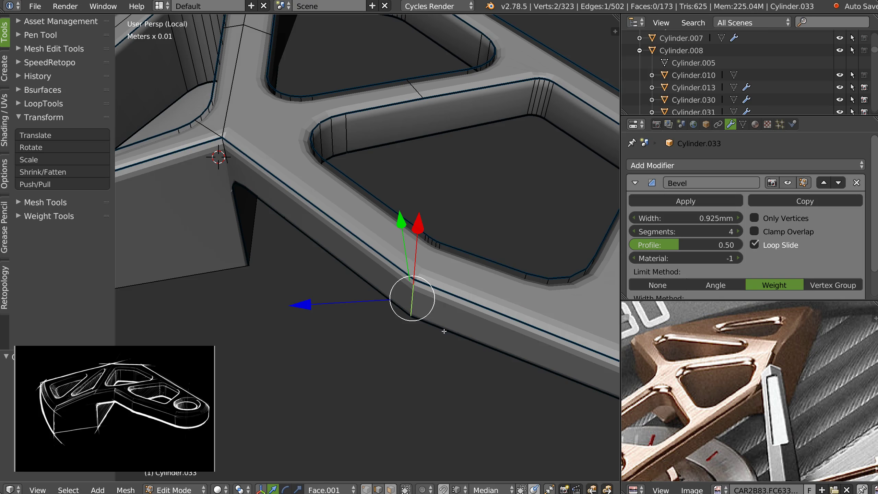
- Bevel the vertical edge at the arm's outer bend with 3 segments and an offset of about 0.02
key("ctrl+b")
scroll(449, 328, "up", 3)
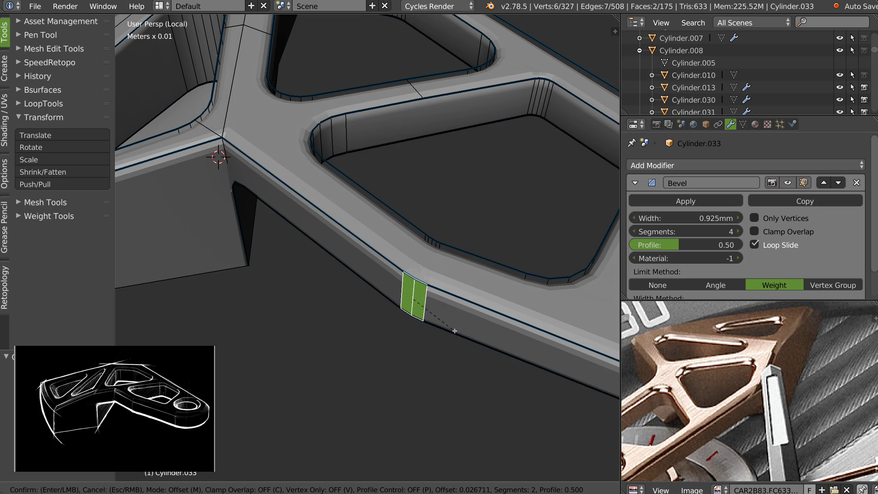
scroll(453, 331, "down", 1)
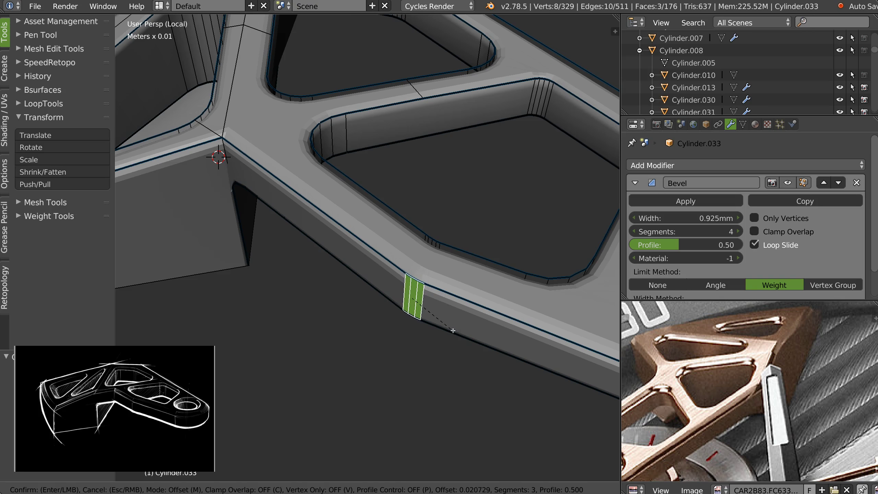
left_click(453, 330)
- Connect the large pocket's rim vertices one by one to the matching vertices of the beveled bend on the top face
middle_click_drag(453, 330, 467, 322)
scroll(425, 298, "up", 2)
middle_click_drag(419, 268, 428, 327)
key("ctrl+Tab")
right_click(410, 209)
right_click(427, 289, "shift")
right_click(403, 209)
right_click(416, 288, "shift")
key("j")
right_click(396, 208)
right_click(410, 285, "shift")
right_click(390, 209)
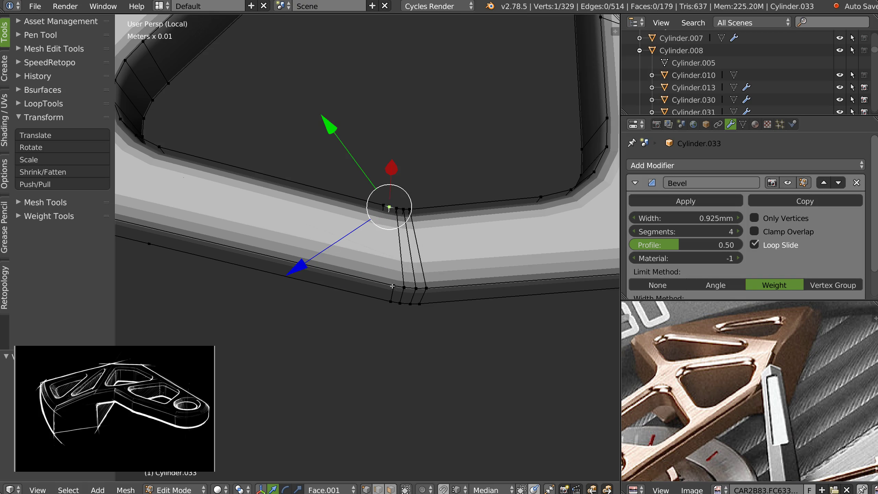
right_click(393, 285, "shift")
key("j")
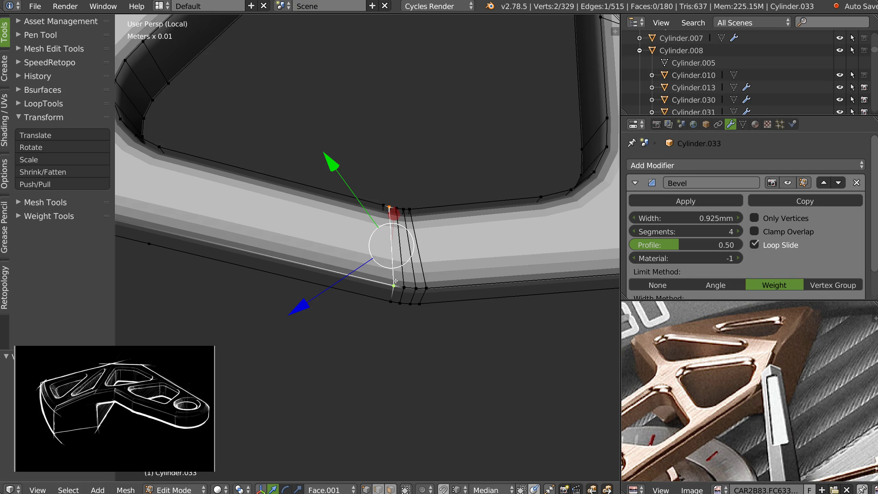
- Knife-cut from the last unconnected rim vertex across the top face and down the side wall beside the bend
key("k")
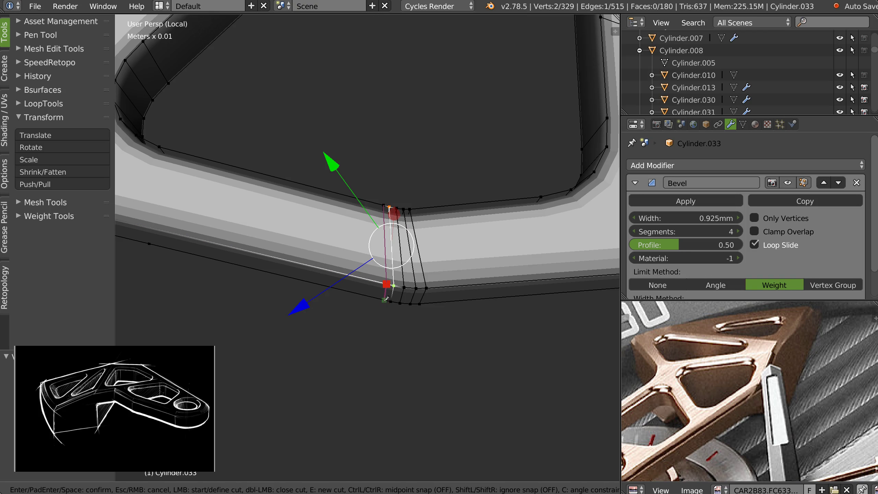
middle_click_drag(380, 309, 407, 207)
left_click(370, 275)
key("Return")
- Dissolve the stray edge between the pocket rim and the bend on the arm's underside
middle_click_drag(439, 165, 449, 255)
key("Tab")
right_click(427, 272)
key("ctrl+x")
- Connect the remaining four pairs of rim and bend vertices across the arm's underside and leave Edit Mode
middle_click_drag(463, 294, 427, 289)
right_click(395, 347)
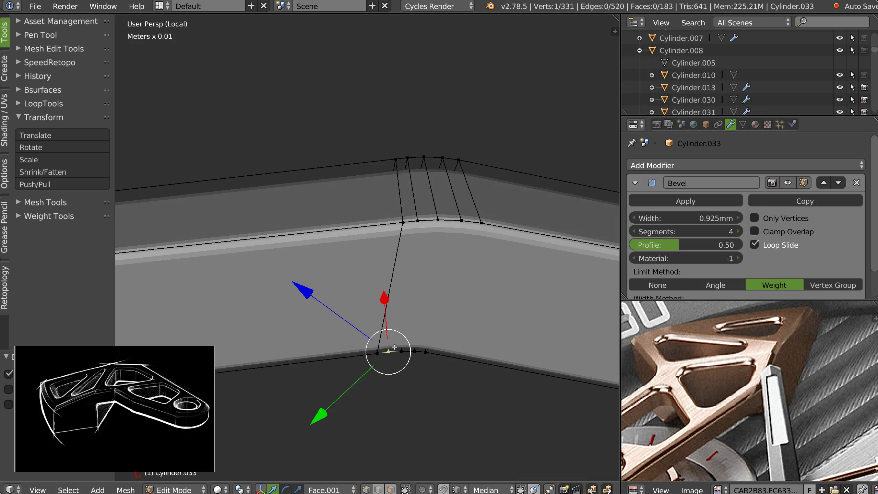
right_click(419, 225, "shift")
key("j")
right_click(439, 213)
right_click(402, 347, "shift")
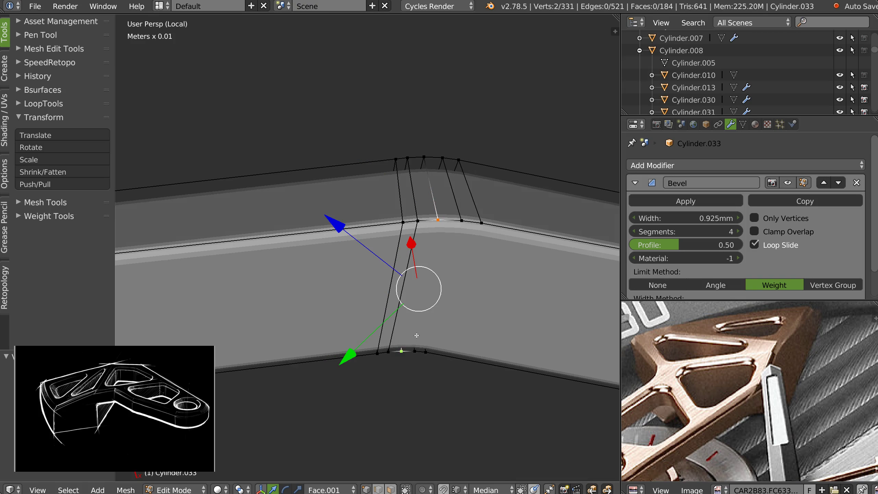
key("j")
right_click(461, 220)
right_click(415, 351, "shift")
key("j")
right_click(481, 223)
right_click(425, 352, "shift")
key("j")
middle_click_drag(440, 330, 464, 265)
scroll(446, 187, "down", 3)
key("Tab")
scroll(464, 265, "down", 3)
middle_click_drag(554, 257, 424, 239, "shift")
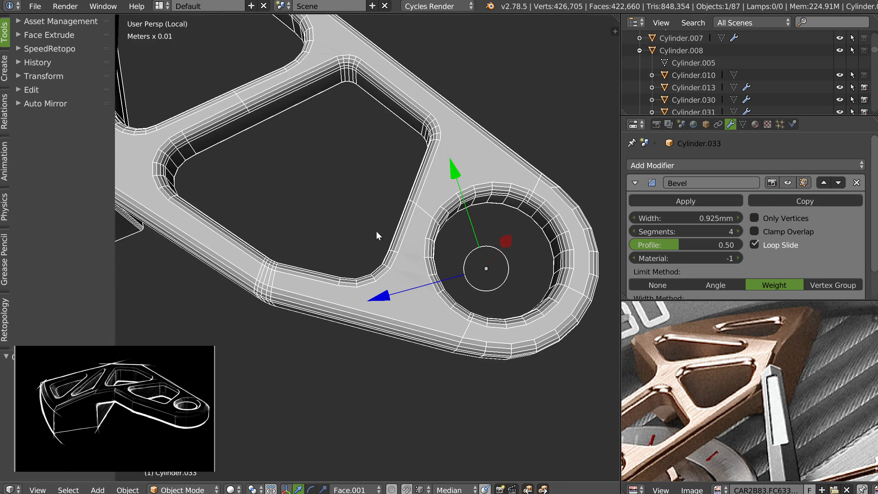
- Merge the doubled vertex on the round hole's rim, on the side opposite the bend, into its neighbor and leave Edit Mode
scroll(377, 236, "up", 4)
key("Tab")
scroll(457, 156, "up", 2)
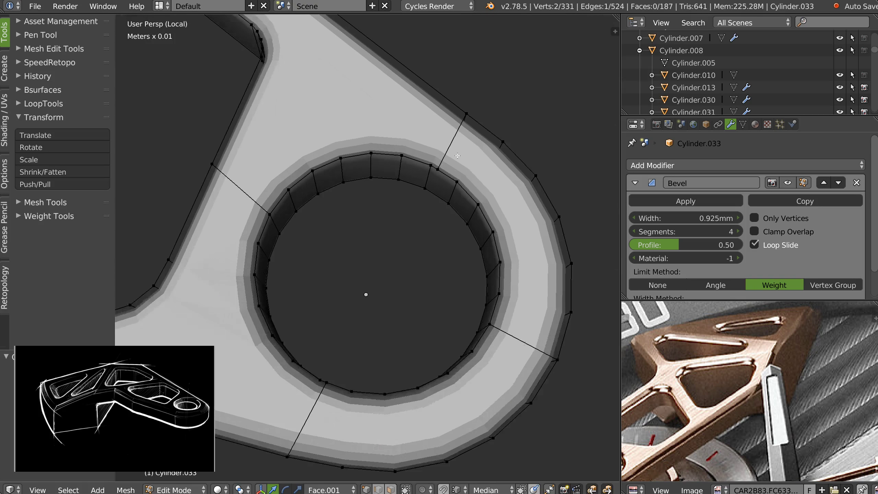
scroll(444, 168, "up", 1)
right_click(436, 169)
key("g")
left_click(428, 164, "ctrl")
scroll(473, 165, "down", 4)
key("Tab")
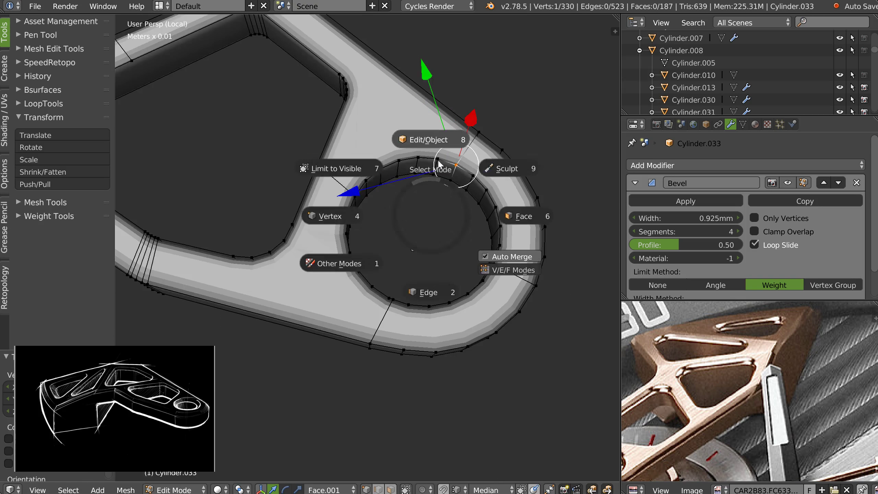
left_click(438, 160)
- Merge the doubled rim vertex where the cross edge on the bend side meets the round hole, and leave Edit Mode
scroll(443, 221, "down", 3)
middle_click_drag(442, 180, 435, 239, "shift")
middle_click_drag(372, 294, 421, 174, "shift")
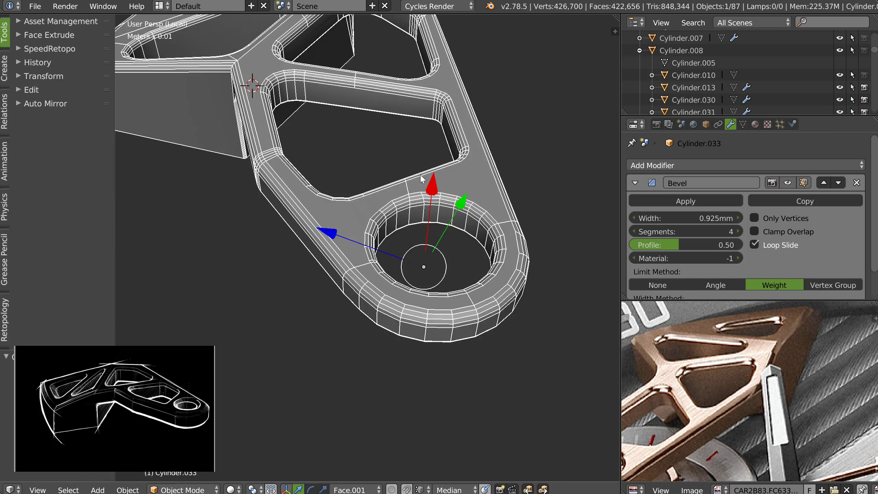
scroll(382, 257, "up", 3)
key("Tab")
right_click(384, 257)
key("g")
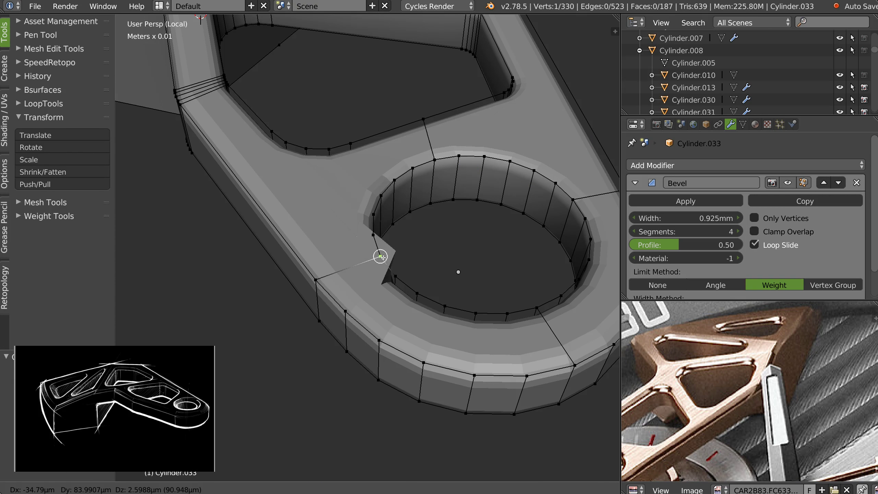
left_click(380, 256)
key("Tab")
scroll(379, 245, "down", 5)
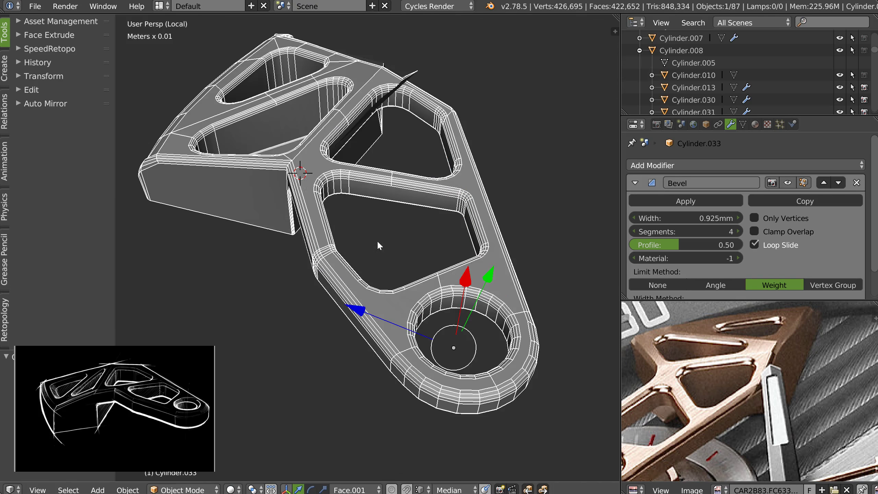
- Hide the arm's wireframe overlay and inspect its surface shading from several sides
middle_click_drag(354, 176, 383, 175)
key("shift+z")
left_click(481, 213)
middle_click_drag(481, 213, 454, 229)
key("z")
left_click(373, 278)
middle_click_drag(351, 227, 354, 226)
middle_click_drag(355, 226, 416, 225, "shift")
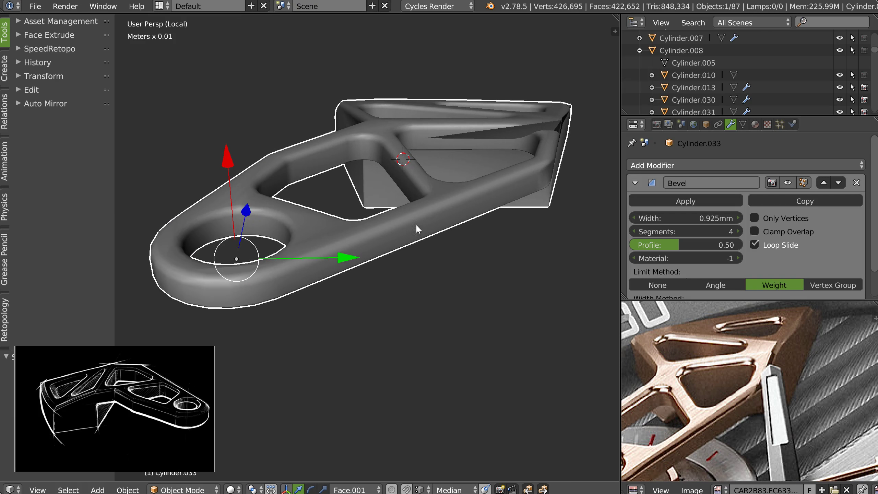
middle_click_drag(381, 151, 367, 176)
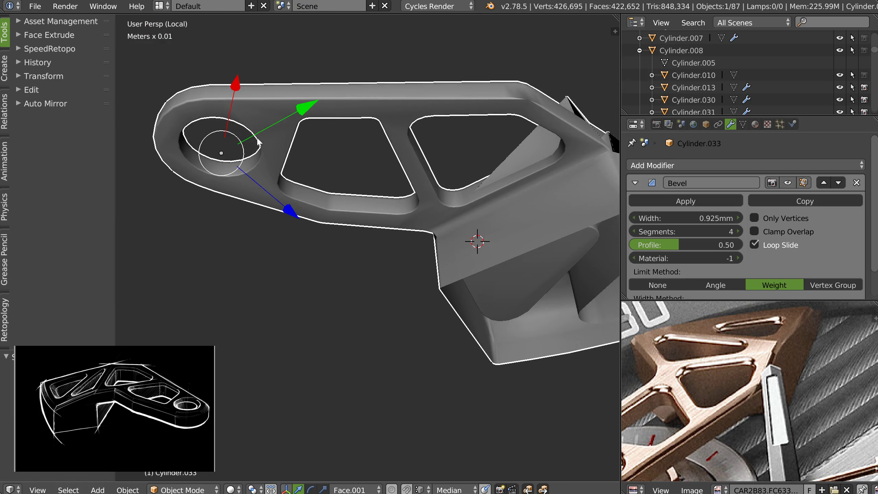
- Merge the stray vertex at the corner where the arm's side wall meets the end block into the vertex just above it
middle_click_drag(428, 128, 389, 235)
key("Tab")
scroll(449, 281, "up", 3)
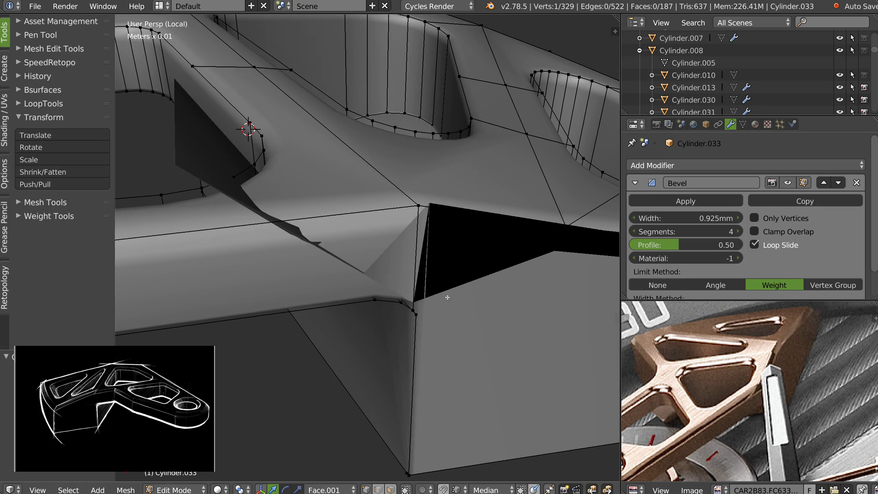
scroll(421, 284, "up", 5)
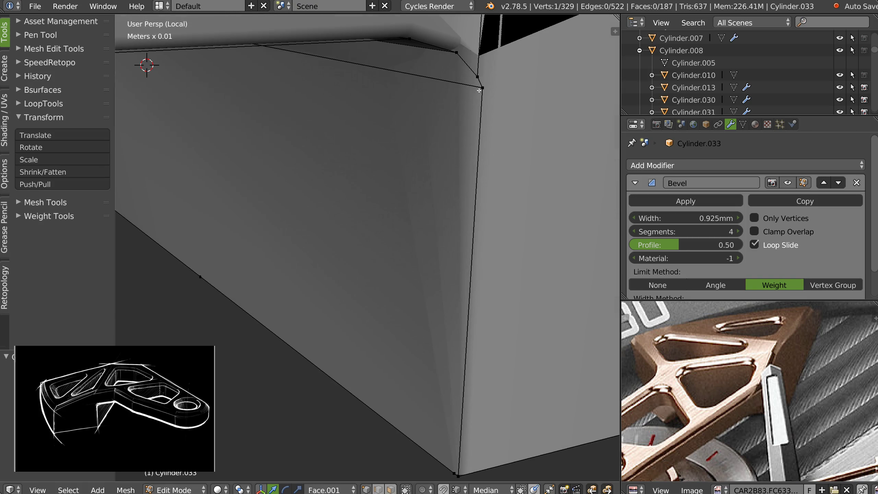
right_click_drag(479, 90, 477, 76)
left_click(477, 76)
scroll(479, 80, "down", 6)
middle_click_drag(450, 149, 463, 211)
middle_click_drag(512, 169, 416, 208, "shift")
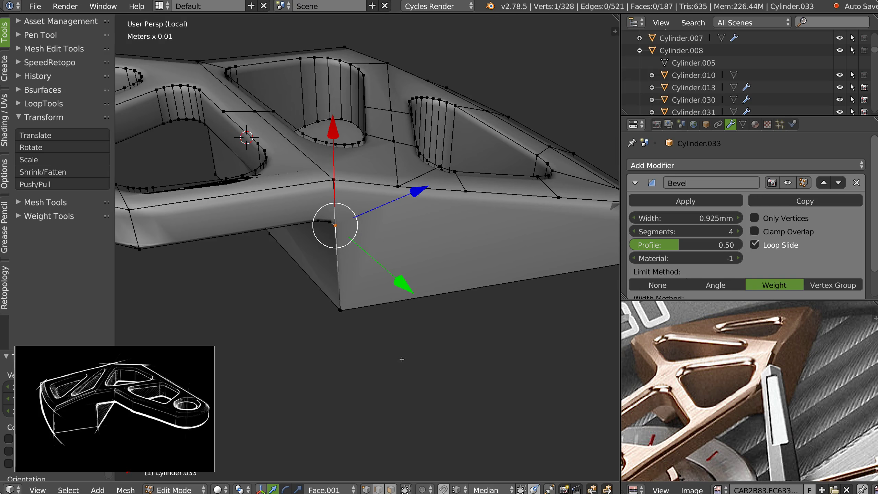
- Connect the facing vertices across the strut between the two large pockets
middle_click_drag(398, 249, 356, 124)
right_click(420, 132, "shift")
key("j")
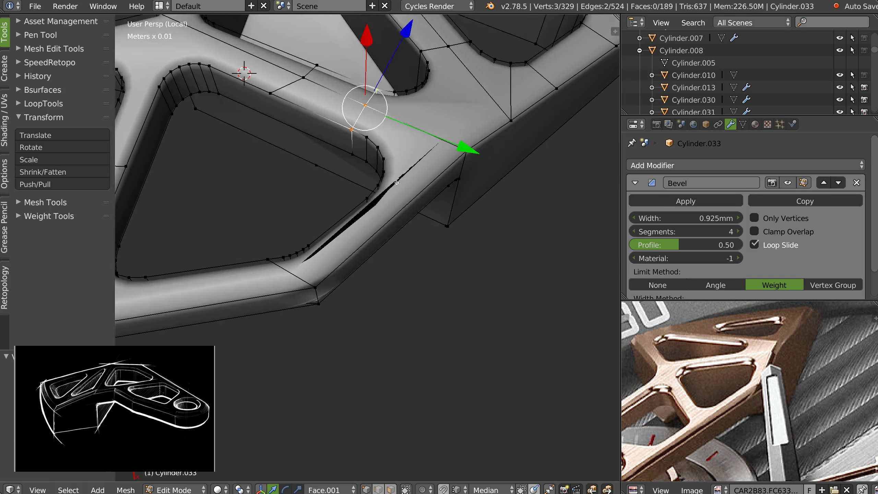
- Dissolve the edge running from the large pocket's rim to the corner of the arm's outer bend
scroll(314, 266, "up", 3)
right_click(284, 217)
right_click(319, 274, "shift")
key("ctrl+Tab")
left_click(300, 266)
right_click(298, 269)
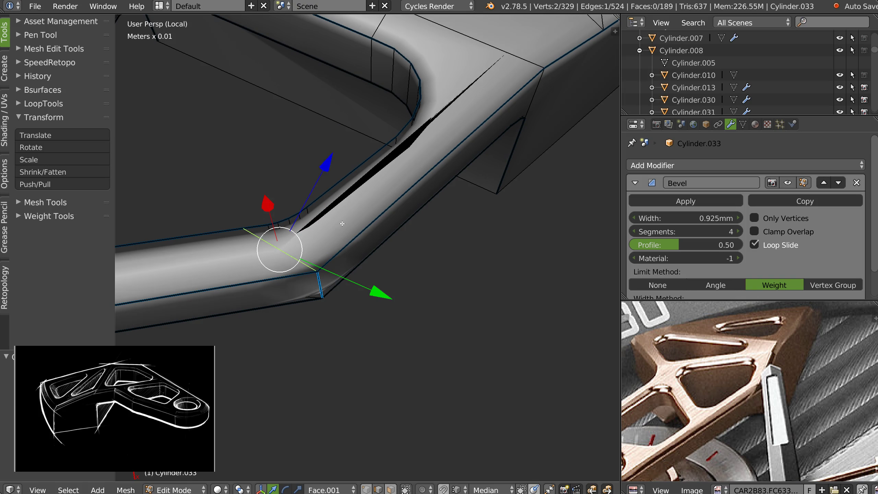
key("ctrl+x")
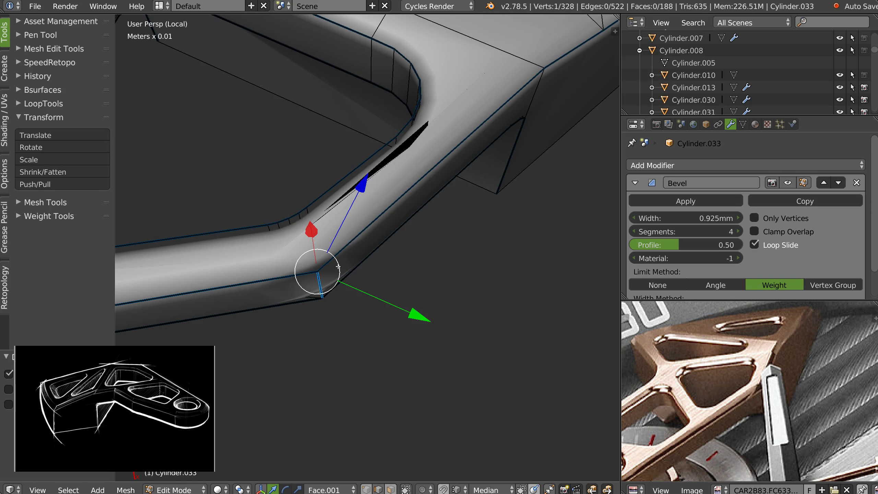
- Adjust the bevel weight of the vertical edge at the outer bend and bevel it with 4 segments at an offset of about 0.049
mouse_move(338, 267)
middle_mouse_down()
mouse_move(343, 228)
mouse_move(327, 250)
mouse_move(335, 277)
middle_mouse_up()
right_click(323, 305)
key("shift+e")
left_click(204, 281)
key("ctrl+b")
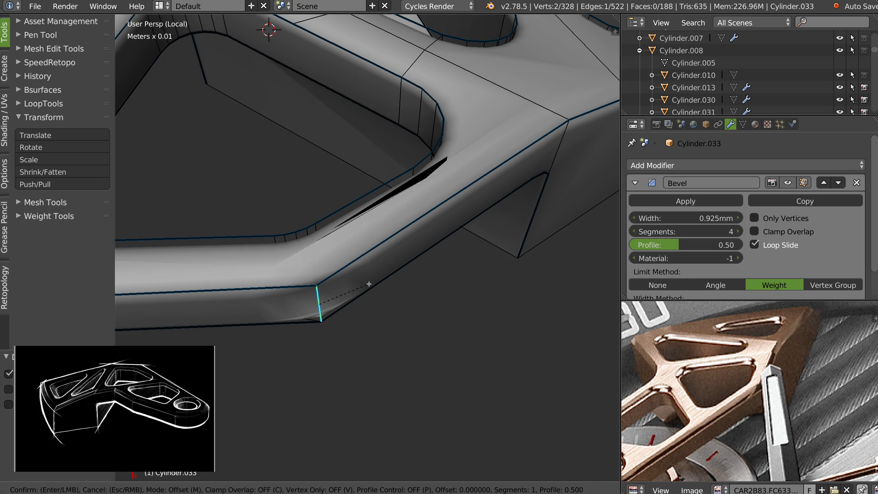
scroll(394, 282, "up", 2)
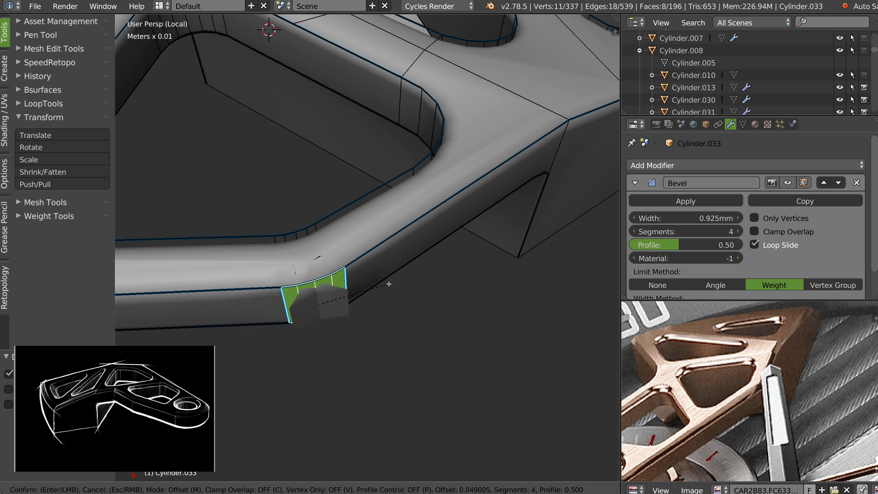
left_click(387, 284)
- Connect the first three pairs of pocket rim and beveled bend vertices across the arm's top face
key("Tab")
right_click(273, 237)
right_click(280, 284, "shift")
key("j")
right_click(286, 237)
right_click(299, 279, "shift")
key("j")
right_click(296, 233)
right_click(314, 281, "shift")
key("j")
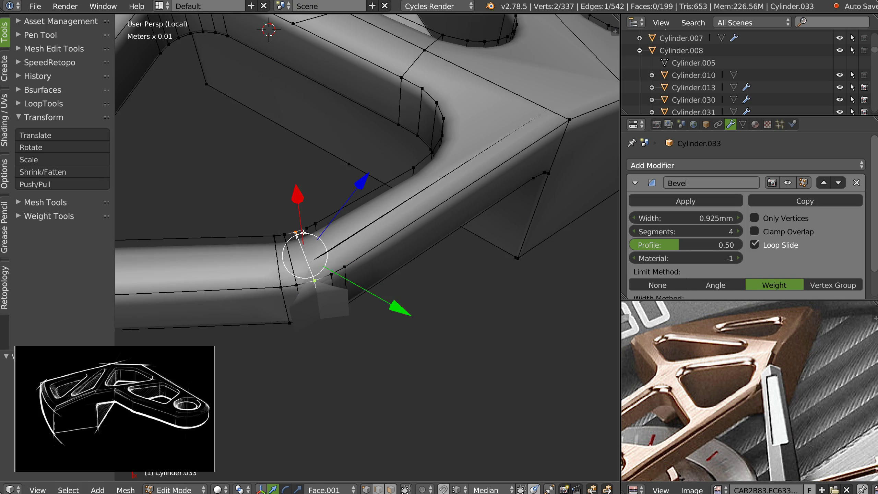
- Connect the remaining two pairs of pocket rim and bend vertices on the top face
right_click(306, 229)
right_click(331, 273, "shift")
key("j")
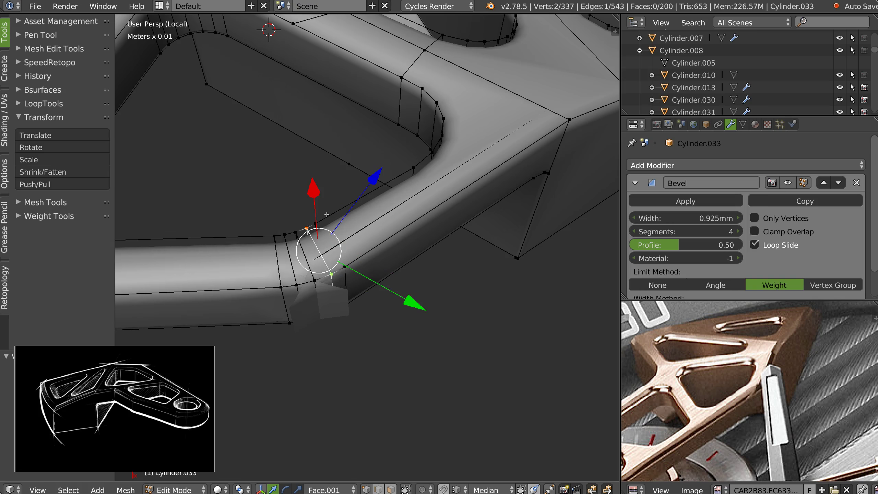
right_click(314, 224)
right_click(345, 266, "shift")
key("j")
- Dissolve the fan of stray edges converging beside the beveled bend on the arm's underside
middle_click_drag(398, 135, 313, 239)
scroll(314, 239, "up", 3)
key("ctrl+Tab")
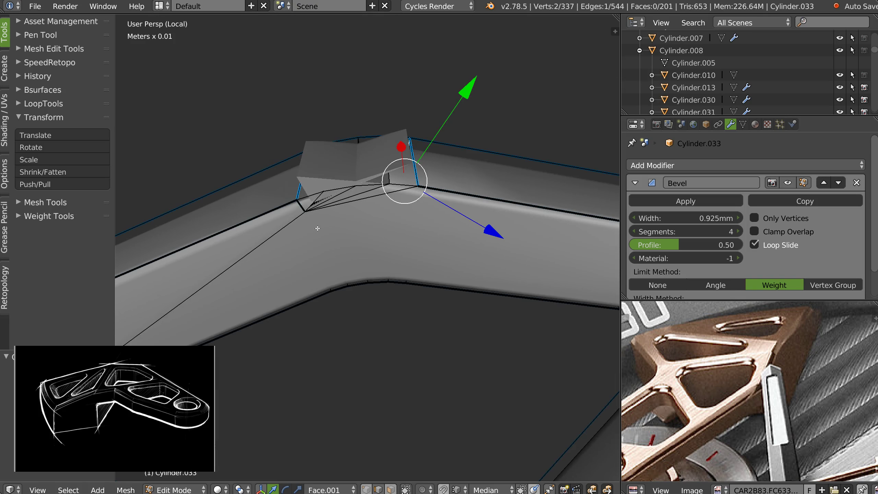
right_click(312, 204)
right_click(376, 194, "shift")
right_click(352, 196, "shift")
right_click(332, 197, "shift")
right_click(301, 209, "shift")
right_click(298, 231, "shift")
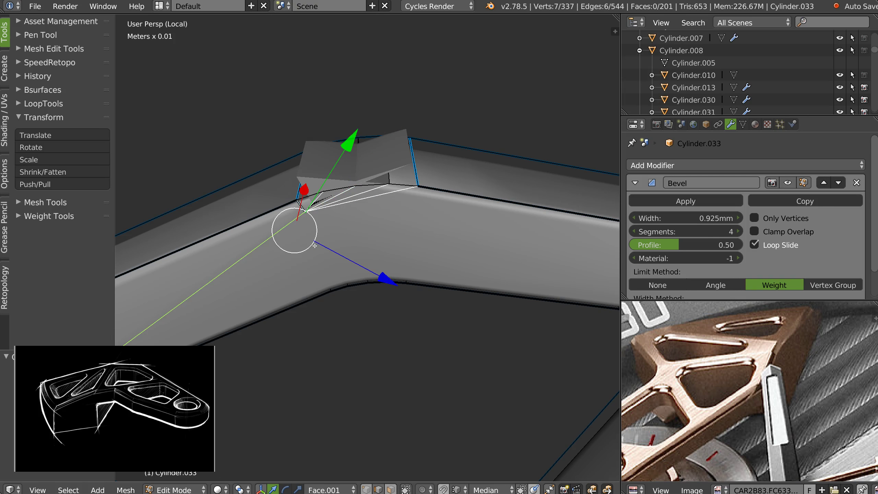
key("ctrl+x")
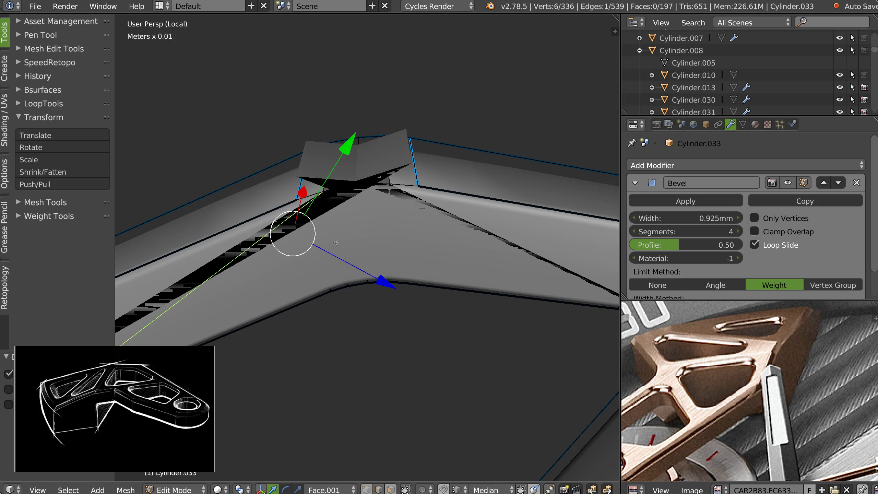
key("ctrl+Tab")
left_click(312, 231)
left_click_drag(302, 193, 303, 195)
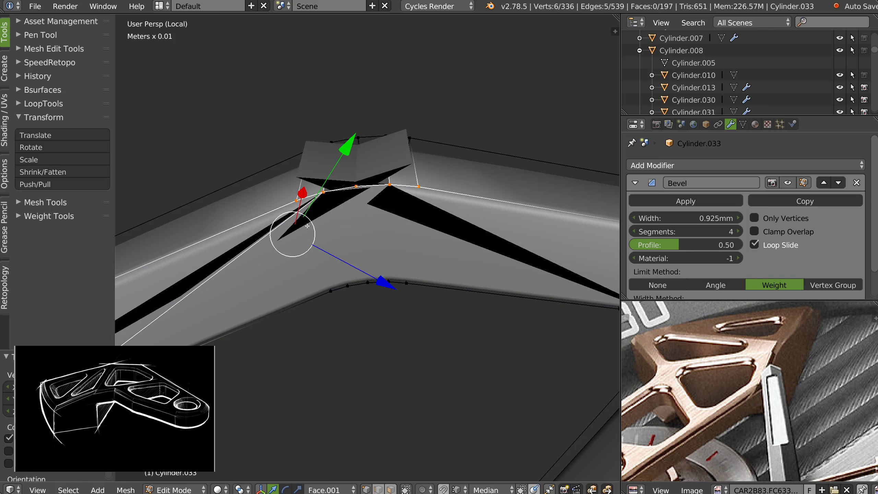
key("ctrl+z")
- Clear the bevel weight from the two vertical edges at the ends of the beveled bend and return to vertex selection
key("ctrl+Tab")
left_click(295, 154)
right_click(298, 189)
right_click(418, 166, "shift")
key("space")
left_click(276, 176)
key("ctrl+Tab")
left_click(372, 200)
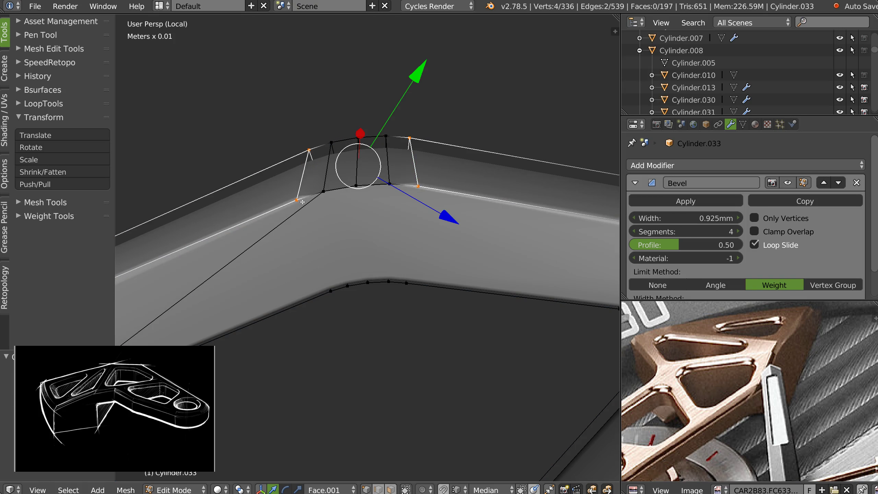
- Connect the middle vertex of the bend to the matching pocket rim vertex across the underside
right_click(297, 201)
scroll(396, 173, "down", 6)
middle_click_drag(285, 240, 304, 213, "shift")
scroll(304, 213, "up", 3)
key("ctrl+Tab")
left_click(308, 162)
right_click(321, 207)
middle_click_drag(468, 161, 432, 188, "shift")
key("ctrl+Tab")
left_click(357, 178)
right_click(395, 160)
right_click(400, 222, "shift")
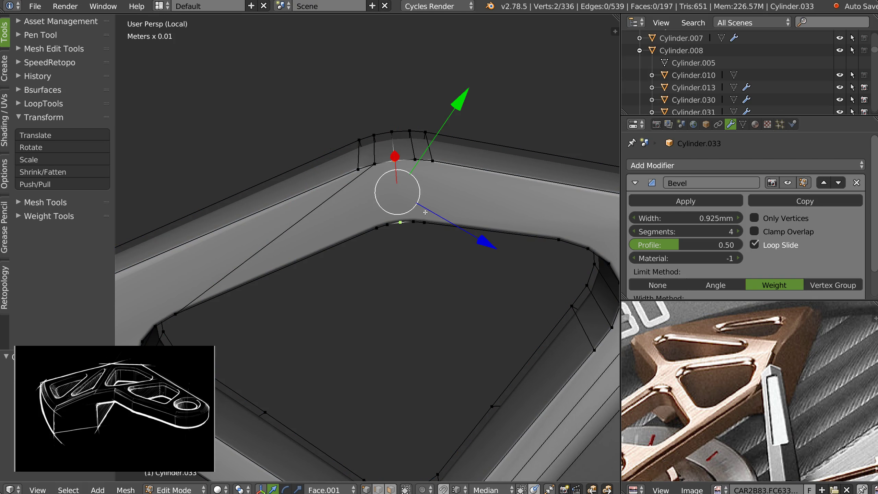
key("j")
- Connect three more pairs of bend and pocket rim vertices on the underside
right_click(432, 162)
right_click(423, 211, "shift")
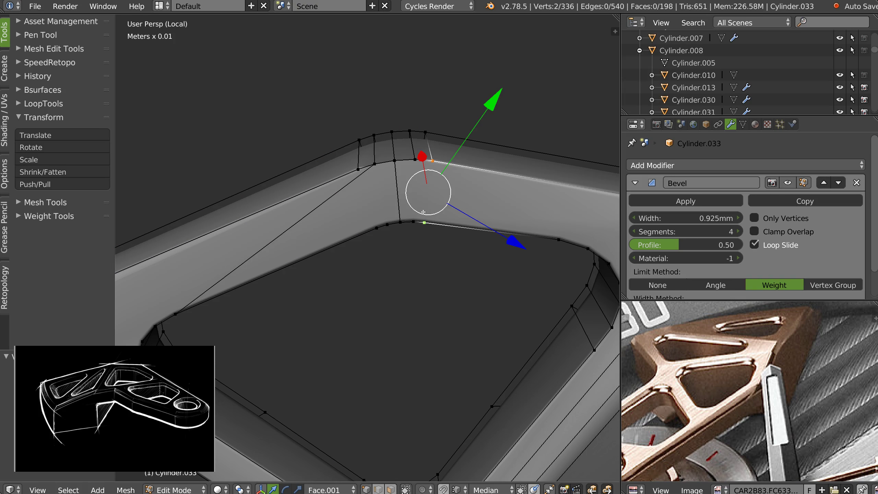
key("j")
right_click(414, 160)
right_click(414, 221, "shift")
key("j")
right_click(374, 164)
right_click(387, 223, "shift")
key("j")
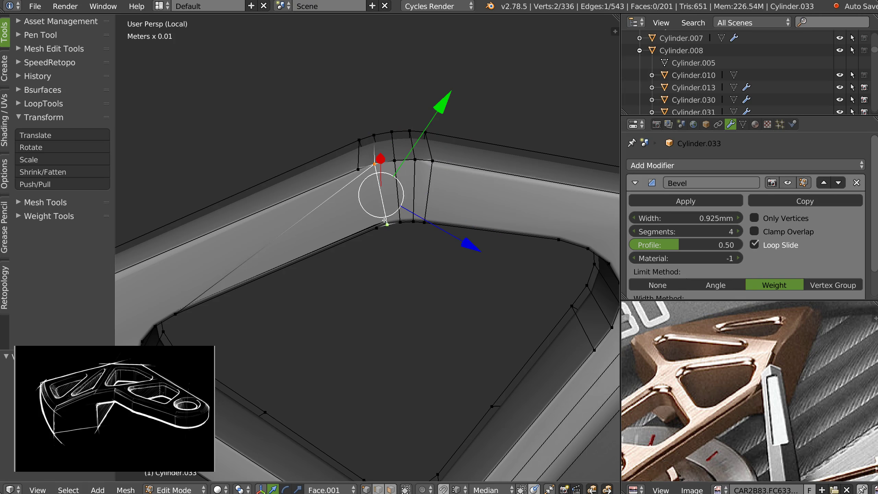
- Connect the facing rim vertices of the two pockets across the strut on the arm's underside
middle_click_drag(272, 229, 367, 177)
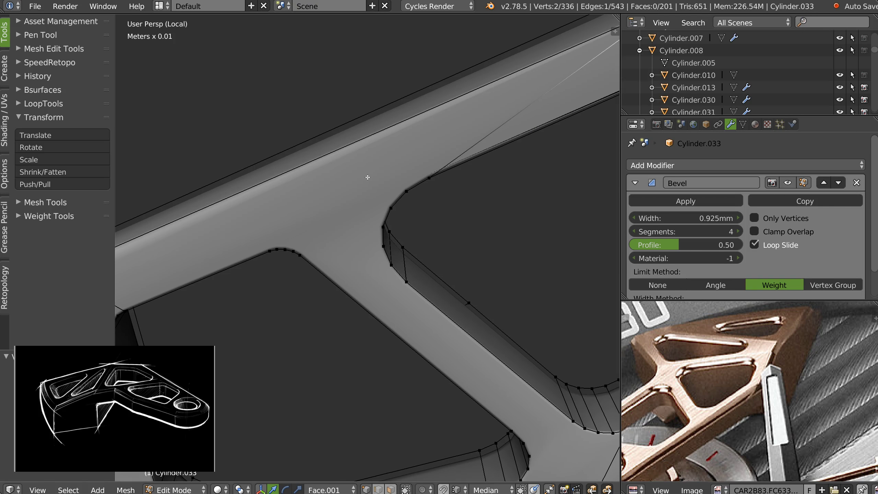
right_click(392, 273)
middle_click_drag(361, 283, 327, 320)
right_click(332, 330)
right_click(368, 259, "shift")
key("j")
- Connect the last bend vertex to the pocket rim on the underside and dissolve the long diagonal edge beside it
middle_click_drag(379, 235, 367, 241)
right_click(350, 166)
right_click(401, 199, "shift")
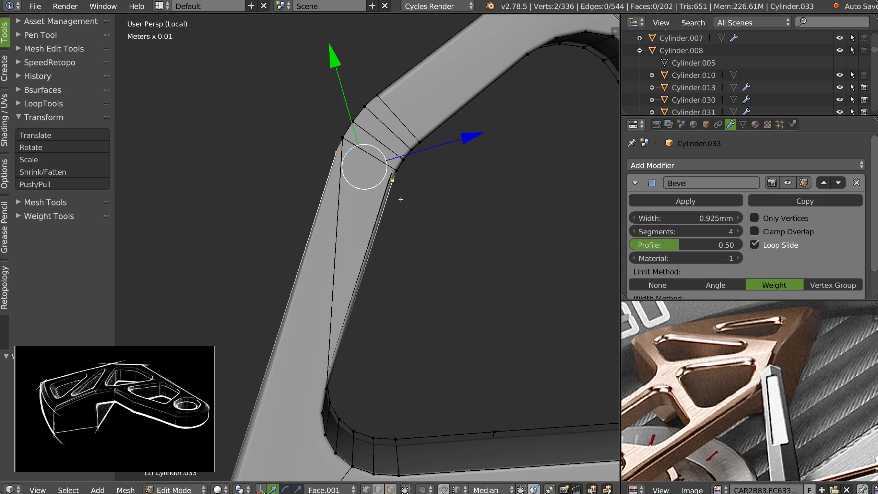
key("j")
key("2")
right_click(339, 199)
right_click(343, 148, "shift")
key("ctrl+z")
- Apply bevel weight to the four short edges along the bend's underside rim and leave Edit Mode
middle_click_drag(357, 185, 408, 174)
right_click(350, 235, "alt")
right_click(402, 220)
right_click(347, 223, "shift")
right_click(364, 220, "shift")
right_click(383, 219, "shift")
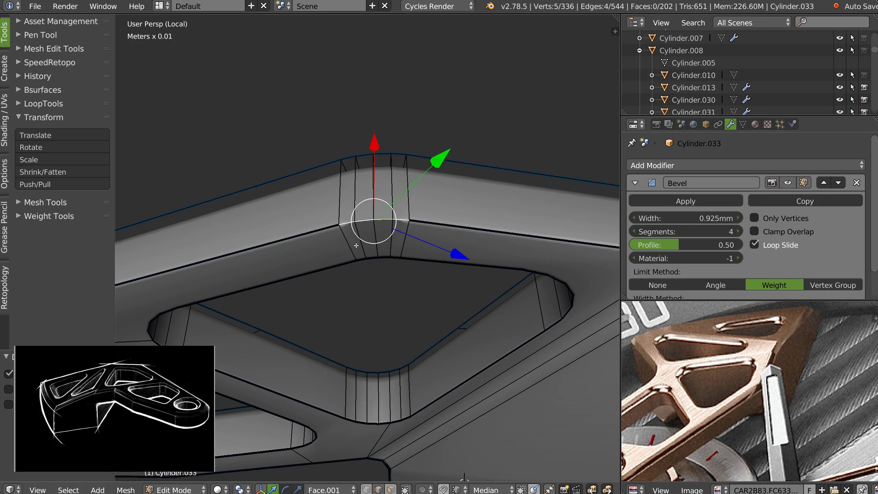
key("shift+e")
left_click(470, 242)
key("Tab")
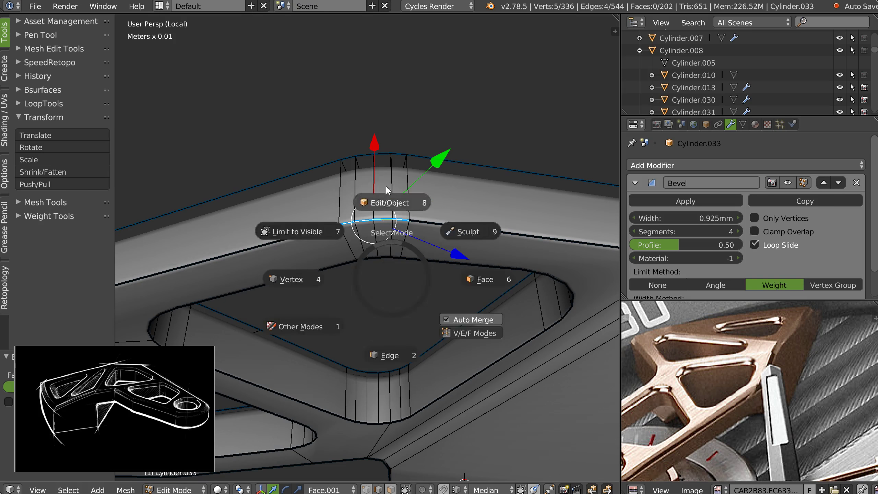
left_click(386, 187)
- Connect two round hole rim vertices to the matching outer edge vertices across the arm's rounded tip
scroll(428, 153, "down", 6)
middle_click_drag(408, 180, 370, 277)
middle_click_drag(282, 345, 352, 251, "shift")
scroll(352, 252, "up", 3)
key("Tab")
middle_click_drag(299, 359, 354, 268, "shift")
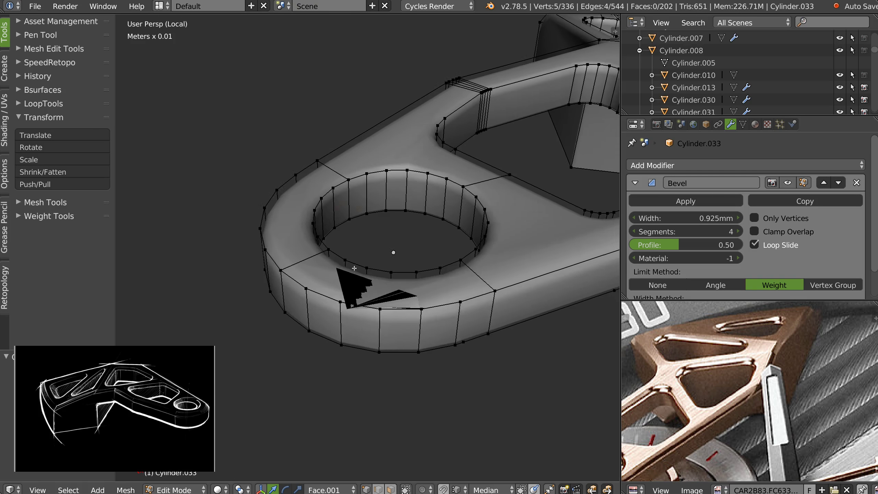
scroll(375, 283, "up", 2)
right_click(398, 263)
right_click(383, 313, "shift")
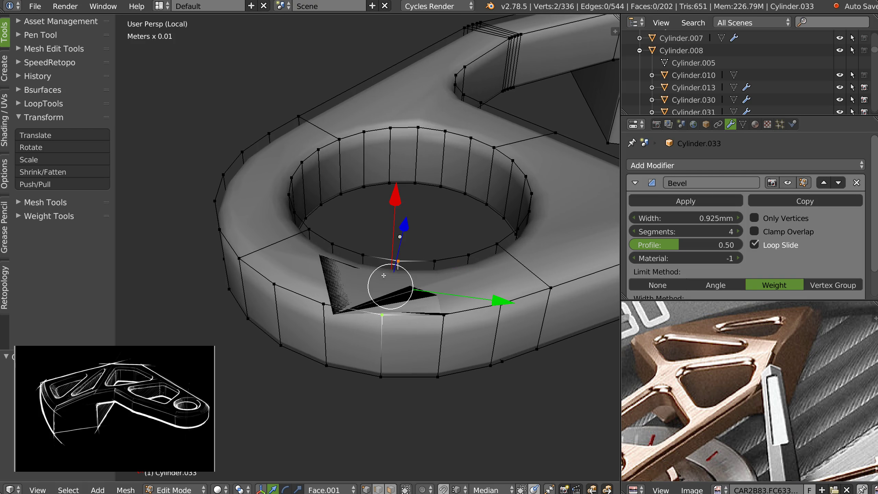
key("j")
right_click(434, 261)
right_click(445, 315, "shift")
key("j")
- Connect two more pairs of hole rim and outer edge vertices, one on each side of the existing tip connections
right_click(468, 256)
right_click(497, 296, "shift")
key("j")
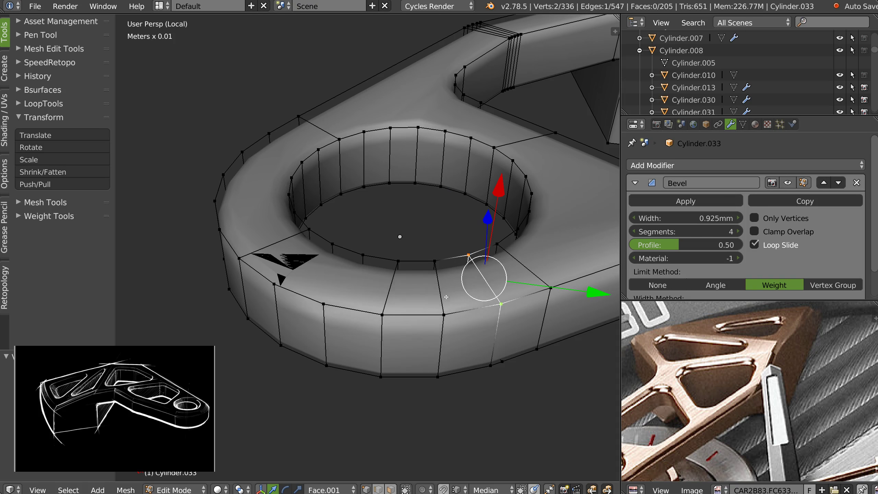
right_click(361, 254)
right_click(330, 300, "shift")
key("j")
middle_click_drag(335, 269, 368, 228)
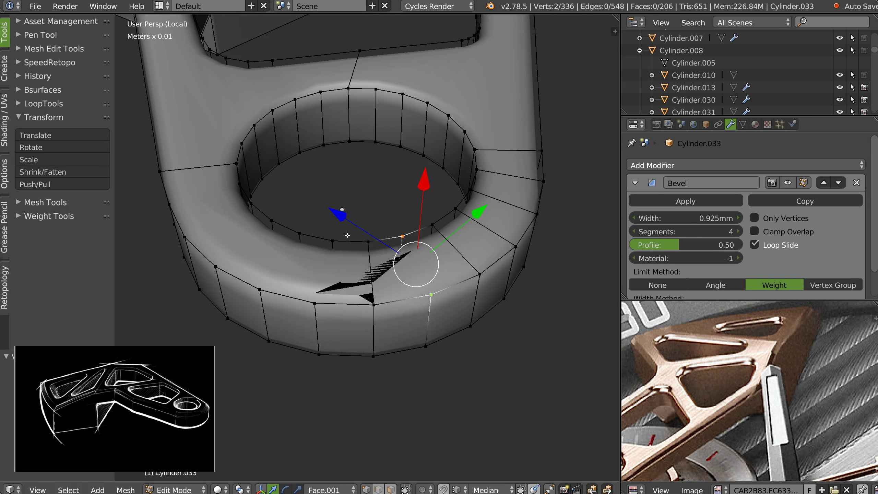
- Connect three pairs of matching round hole rim and outer edge vertices along one side of the arm's tip
key("j")
right_click(334, 243)
right_click(316, 299, "shift")
key("j")
right_click(299, 240)
right_click(260, 289, "shift")
middle_click_drag(259, 289, 338, 261)
key("j")
- Connect the three remaining hole rim vertices to their matching outer edge vertices around the rounded tip
right_click(339, 256)
right_click(344, 316, "shift")
key("j")
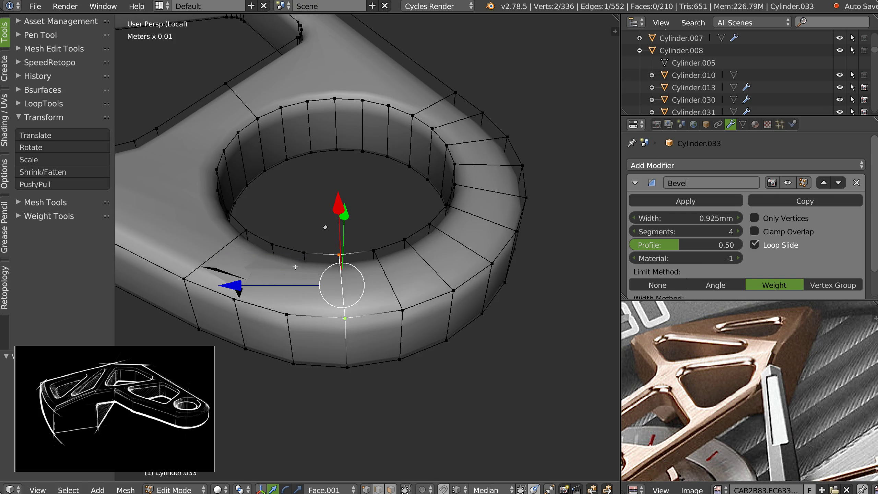
right_click(304, 253)
right_click(287, 315, "shift")
key("j")
right_click(272, 244)
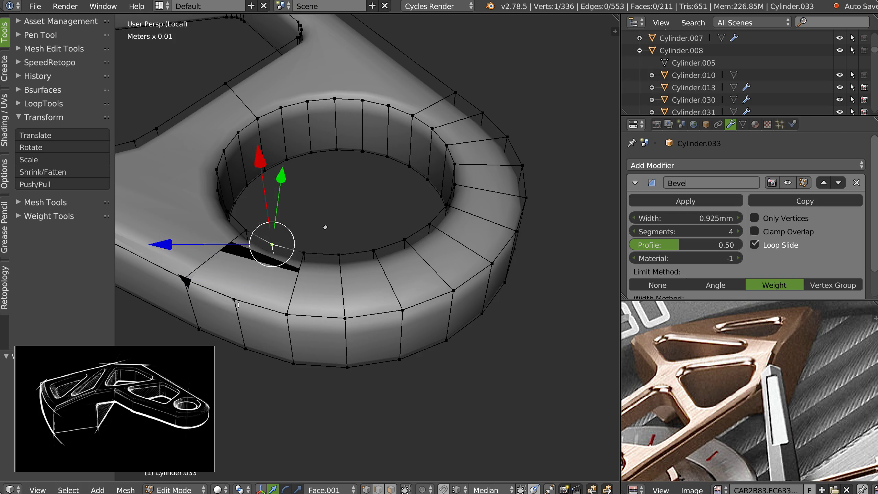
right_click(235, 300, "shift")
key("j")
- Try connecting a round hole rim vertex to the rim of the neighbouring opening, and undo the connection
middle_click_drag(174, 131, 317, 193, "shift")
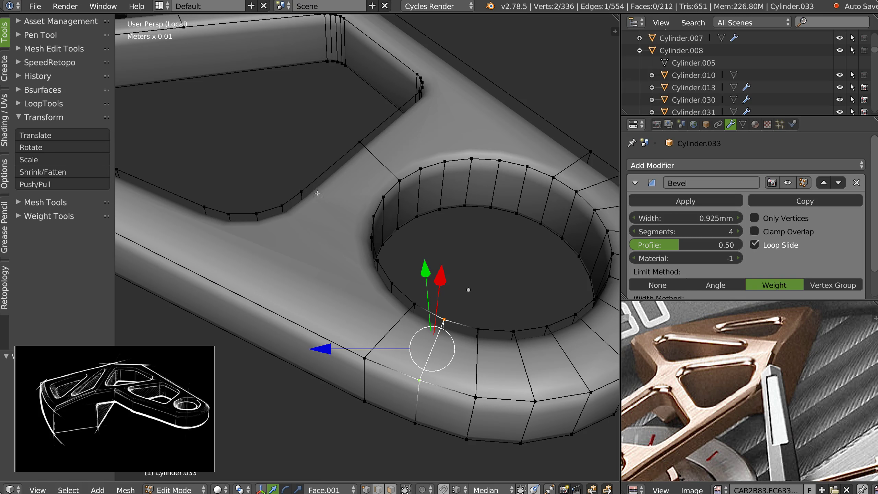
right_click(383, 197)
right_click(301, 191, "shift")
key("j")
middle_click_drag(325, 236, 353, 158)
key("ctrl+z")
- Connect two round hole rim vertices to the neighbouring opening's rim near its rounded corner and leave Edit Mode
right_click(346, 157)
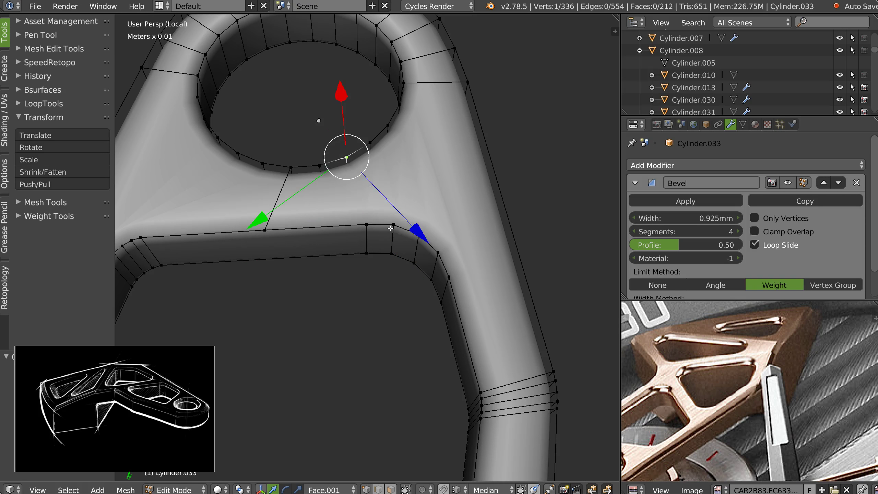
right_click(394, 225, "shift")
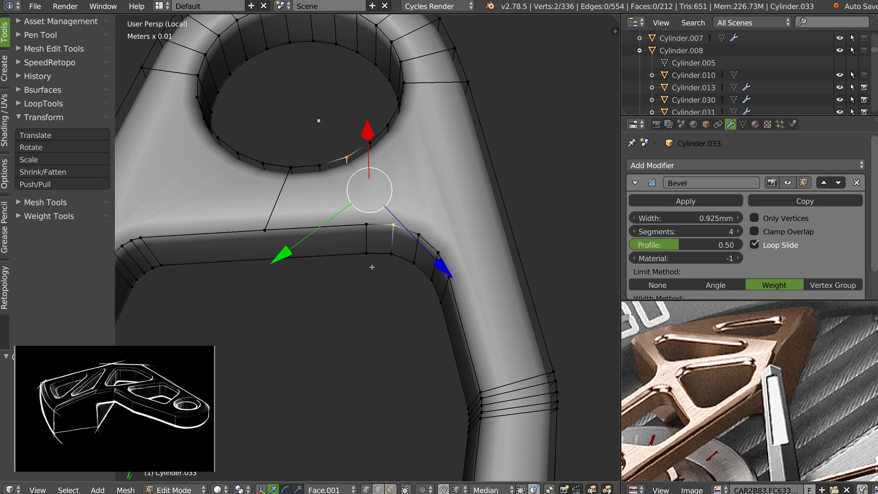
right_click(365, 225)
right_click(346, 158, "shift")
key("j")
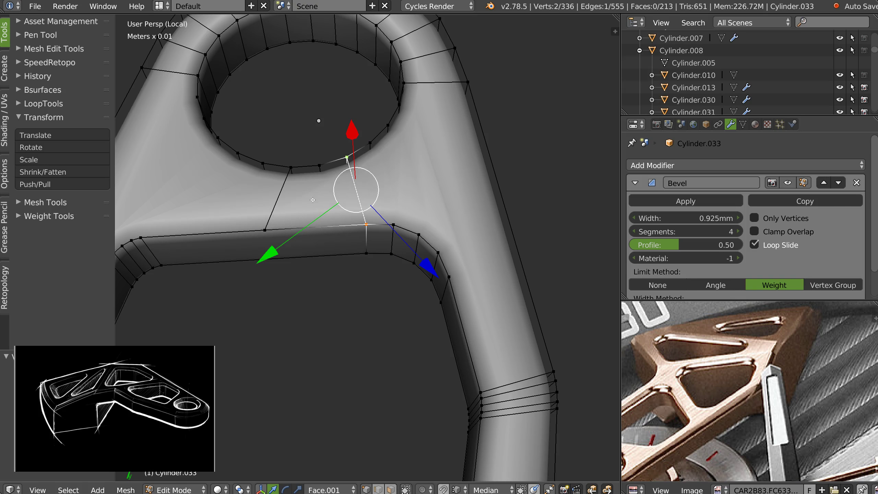
middle_click_drag(323, 202, 349, 199)
right_click(396, 209)
right_click(346, 148, "shift")
key("j")
key("Tab")
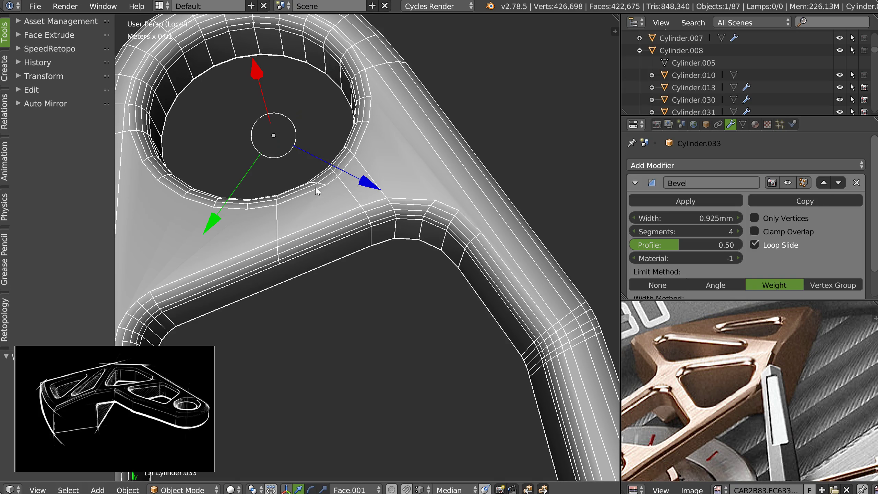
- Slide the opening rim vertex of the older connecting edge slightly along the rim
middle_click_drag(315, 187, 383, 167)
middle_click_drag(476, 170, 384, 212, "shift")
scroll(383, 213, "down", 1)
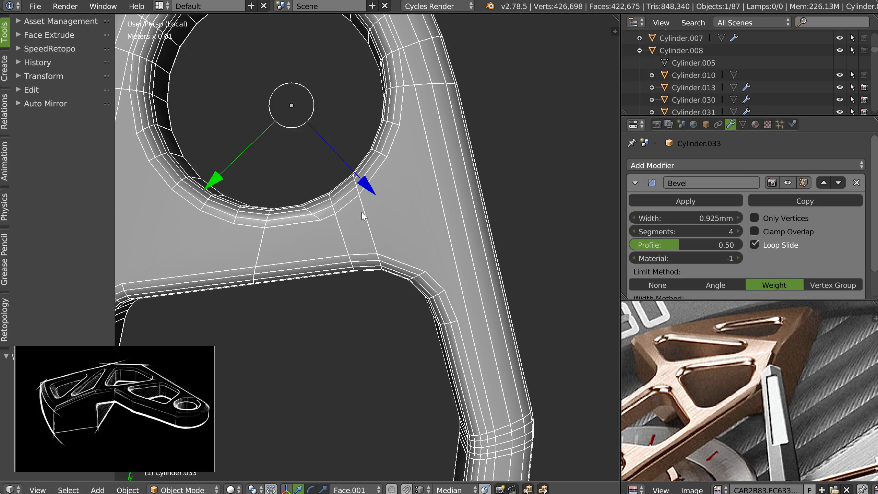
key("Tab")
key("Tab")
left_click(362, 177)
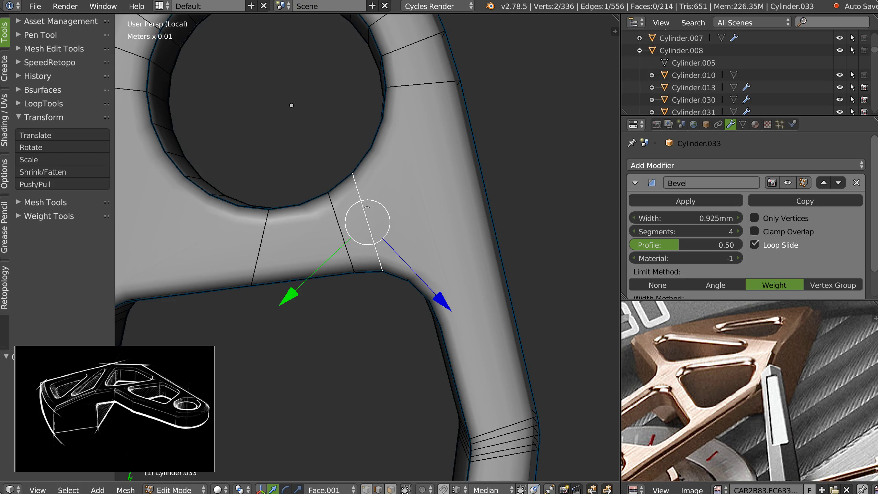
left_click(339, 224, "shift")
middle_click_drag(281, 252, 310, 276)
key("1")
right_click(315, 291)
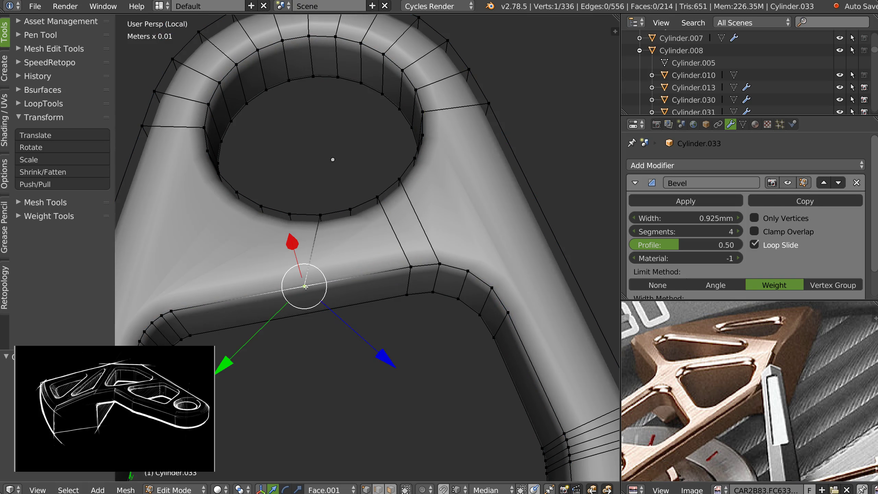
key("g")
key("g")
left_click(323, 283)
- Dissolve the two newest connecting edges between the round hole and the opening and return to Object Mode
key("2")
right_click(387, 233)
right_click(426, 219, "shift")
key("ctrl+x")
middle_click_drag(418, 222, 483, 220)
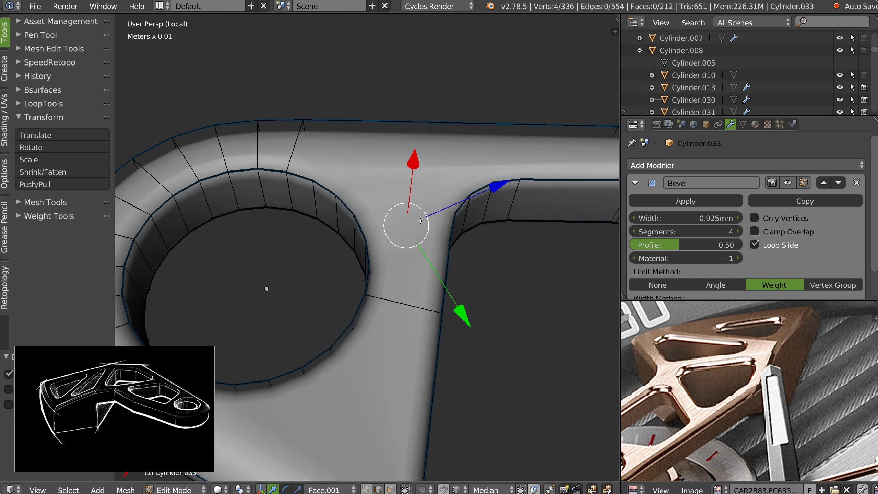
middle_click_drag(470, 261, 410, 237)
key("ctrl+Tab")
left_click(380, 269)
key("Tab")
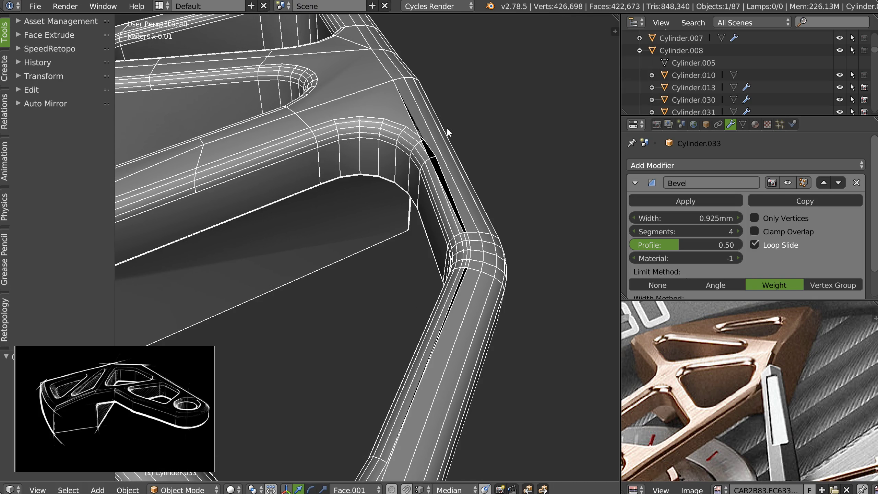
- Try moving the outer vertices of the bend beside the second opening slightly outward in top view, and undo it
middle_click_drag(481, 237, 424, 250)
key("Tab")
right_click(443, 229)
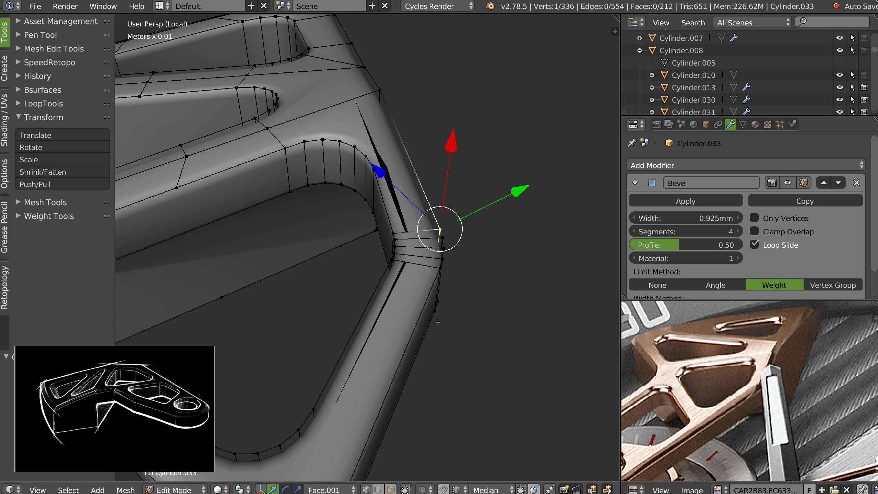
mouse_move(479, 282)
middle_mouse_down()
mouse_move(423, 293)
mouse_move(410, 279)
middle_mouse_up()
mouse_move(417, 251)
left_mouse_down("ctrl")
mouse_move(406, 359)
mouse_move(451, 235)
mouse_move(410, 242)
left_mouse_up("ctrl")
key("KP_7")
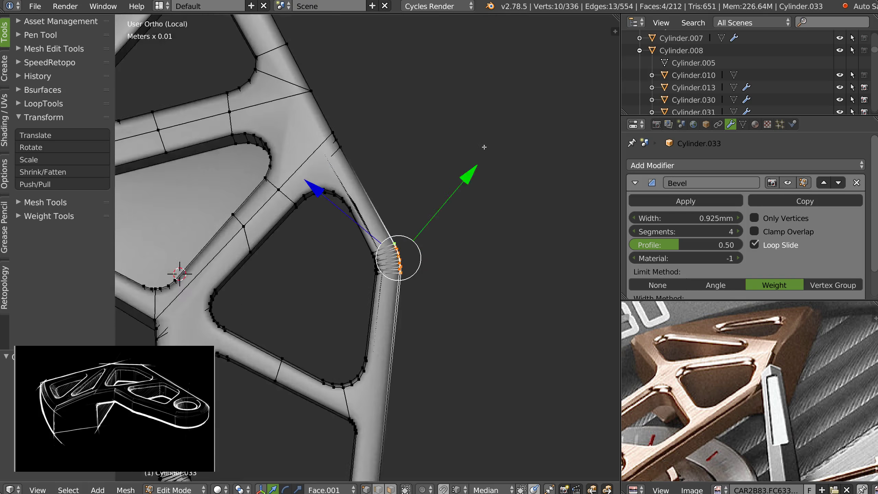
key("g")
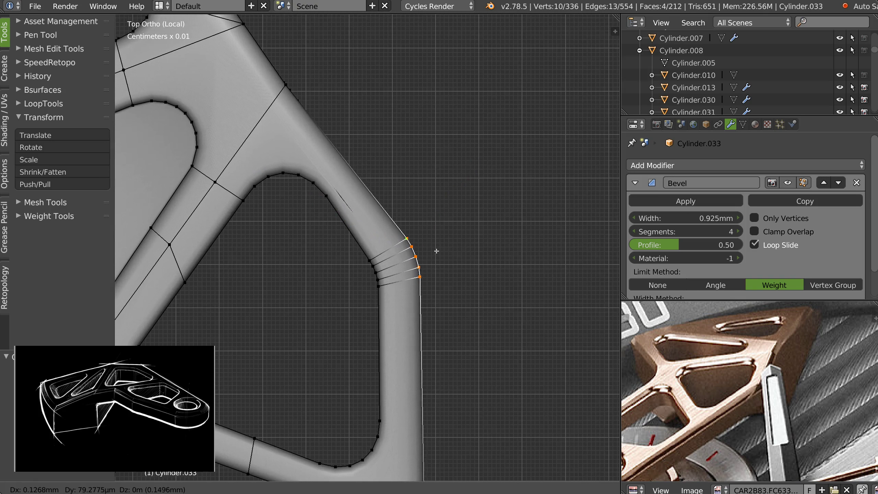
left_click(439, 250)
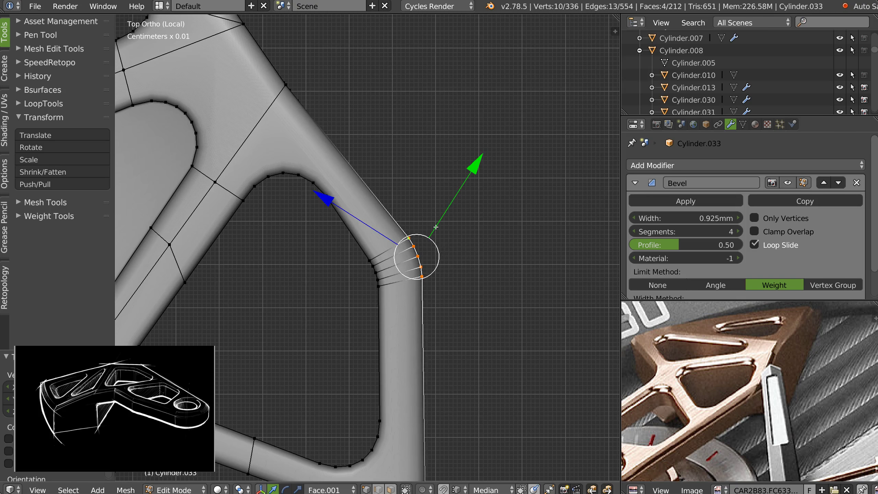
scroll(436, 227, "up", 2)
key("ctrl+z")
- Move the bend's inner rim vertices slightly into the second opening in top view
right_click(420, 290)
mouse_move(439, 295)
left_mouse_down("ctrl")
mouse_move(392, 308)
mouse_move(409, 300)
left_mouse_up("ctrl")
key("g")
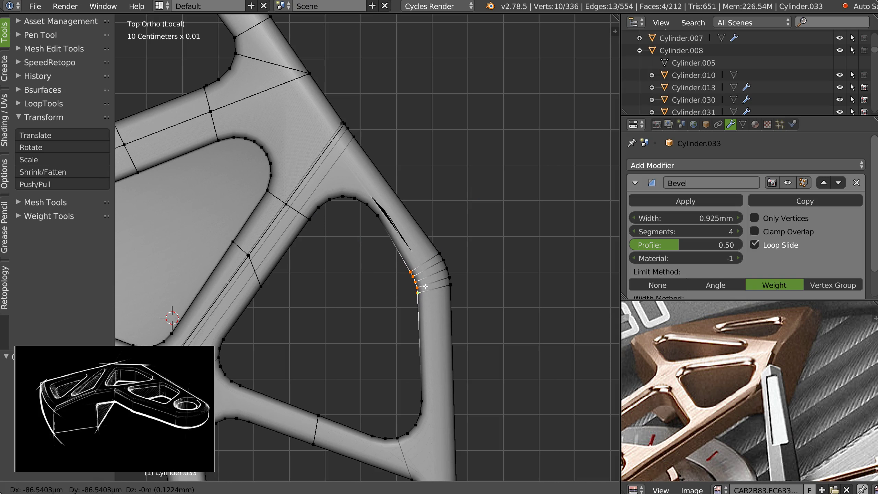
left_click(429, 284)
- Move the two rounded corners of the opening on either side of the bend inward by about 0.14 mm and 0.1 mm
right_click(417, 399)
mouse_move(405, 377)
left_mouse_down("ctrl")
mouse_move(427, 444)
mouse_move(450, 415)
left_mouse_up("ctrl")
key("g")
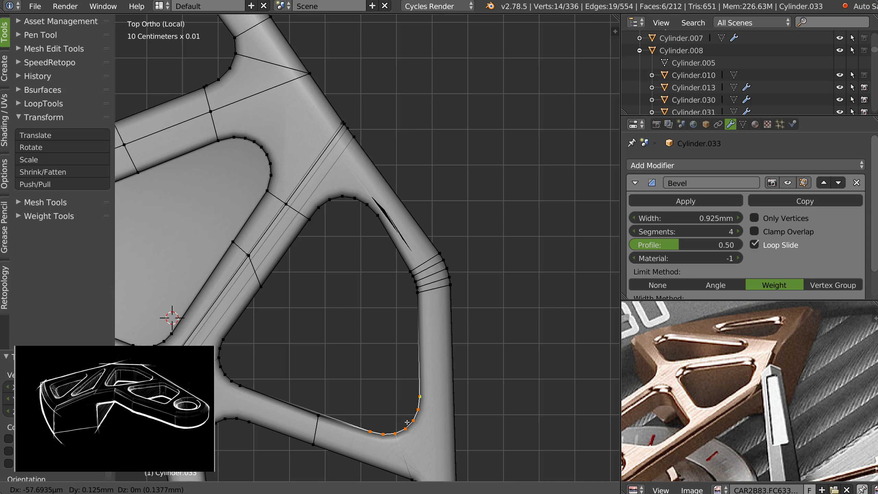
left_click(407, 422)
right_click(378, 217)
mouse_move(392, 220)
left_mouse_down("ctrl")
mouse_move(298, 243)
mouse_move(363, 231)
left_mouse_up("ctrl")
key("g")
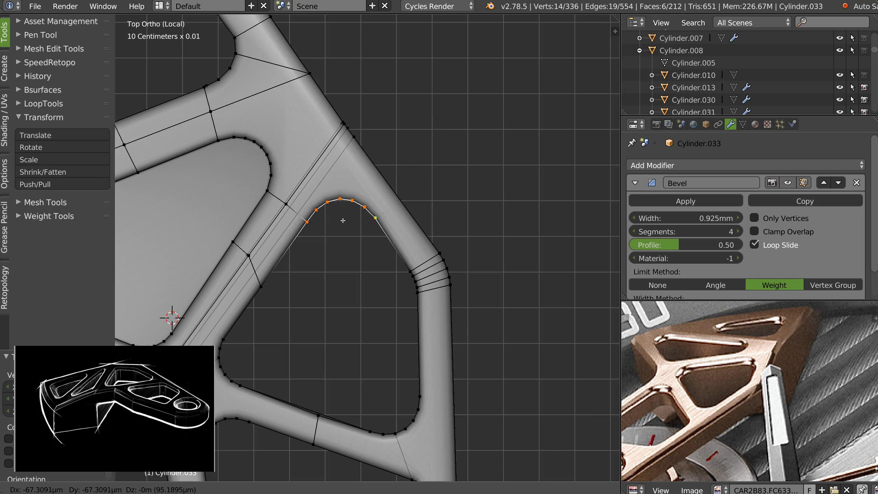
left_click(342, 222)
- Dissolve the short edge crossing the bar between the two adjacent openings
middle_click_drag(327, 272, 370, 149, "shift")
right_click(361, 294)
scroll(361, 294, "up", 3)
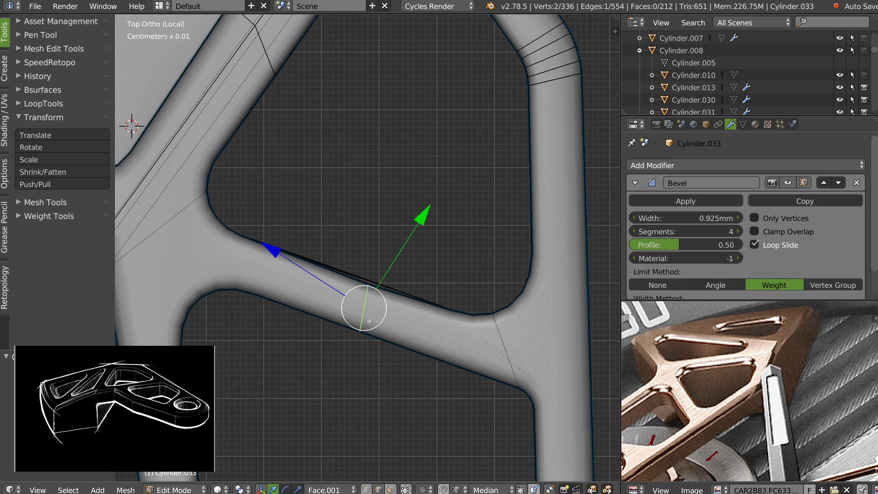
key("ctrl+x")
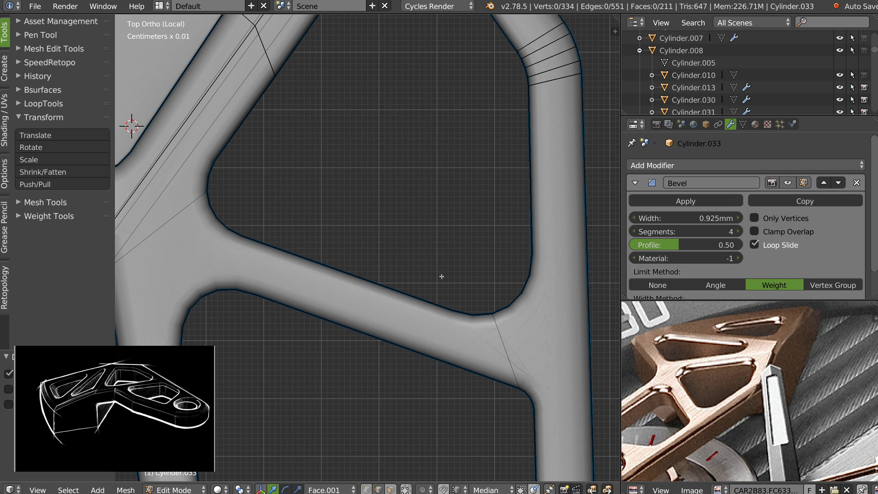
- Leave Edit Mode and inspect the bevelled surface around the bend, the openings and the round hole
scroll(442, 277, "down", 2)
middle_click_drag(470, 345, 337, 303, "shift")
key("Tab")
middle_click_drag(432, 294, 406, 294)
scroll(410, 323, "up", 3)
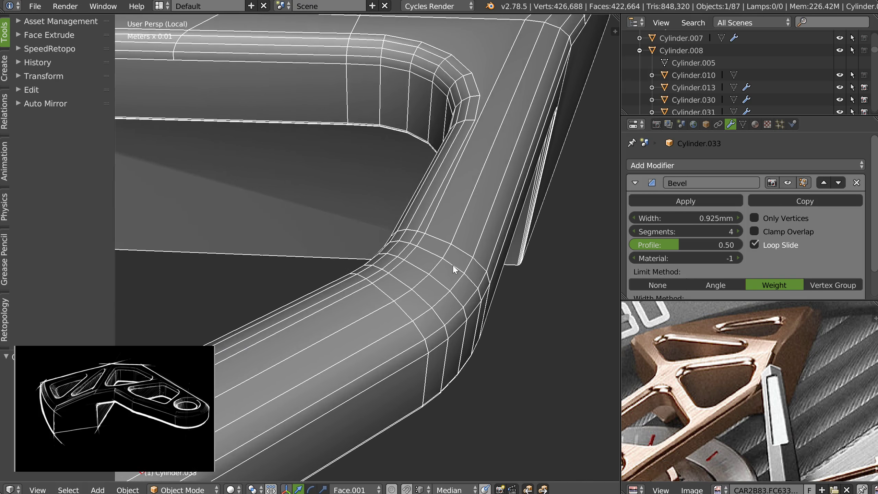
scroll(465, 188, "down", 2)
middle_click_drag(468, 168, 553, 161, "shift")
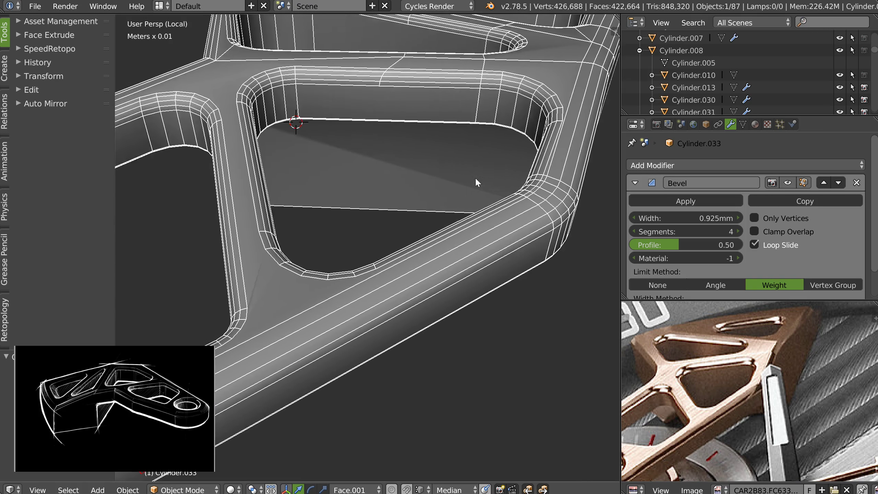
scroll(465, 193, "down", 3)
middle_click_drag(366, 236, 468, 189, "shift")
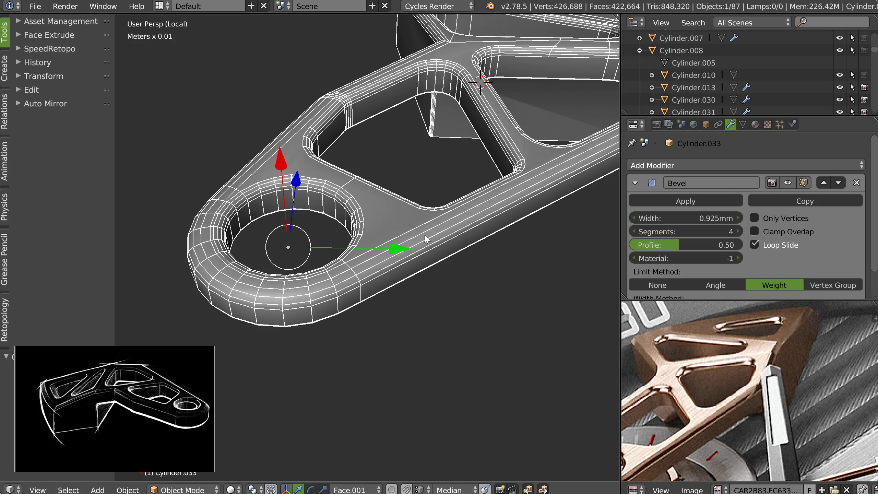
- Select the arm's upper outer edge loop from the rounded tip along its side toward the wide end
key("Tab")
left_click(388, 265, "alt")
middle_click_drag(498, 173, 287, 294, "shift")
left_click(504, 128, "alt+shift")
right_click(493, 131, "shift")
middle_click_drag(493, 131, 492, 183)
middle_click_drag(445, 38, 598, 222, "shift")
right_click(447, 155, "shift")
right_click(477, 203, "shift")
right_click(479, 209, "shift")
middle_click_drag(411, 207, 529, 193)
middle_click_drag(307, 204, 521, 123, "shift")
middle_click_drag(351, 264, 389, 207, "shift")
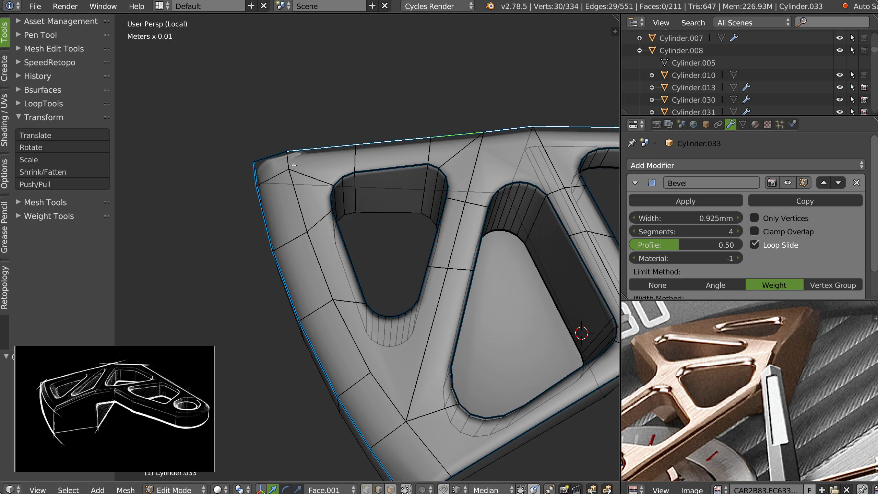
- Add the remaining outer perimeter edges around the wide end of the arm to the selection
middle_click_drag(251, 181, 294, 187)
middle_click_drag(449, 291, 298, 169, "shift")
right_click(263, 282, "shift")
right_click(540, 307, "shift")
right_click(540, 287, "shift")
right_click(541, 249, "shift")
middle_click_drag(541, 249, 493, 215)
middle_click_drag(492, 216, 439, 291, "shift")
scroll(439, 292, "up", 3)
mouse_move(432, 244)
middle_mouse_down()
mouse_move(425, 282)
mouse_move(428, 261)
middle_mouse_up()
scroll(426, 282, "up", 2)
- Adjust the bevel weight of the selected outer perimeter edges to about 0.27
key("q")
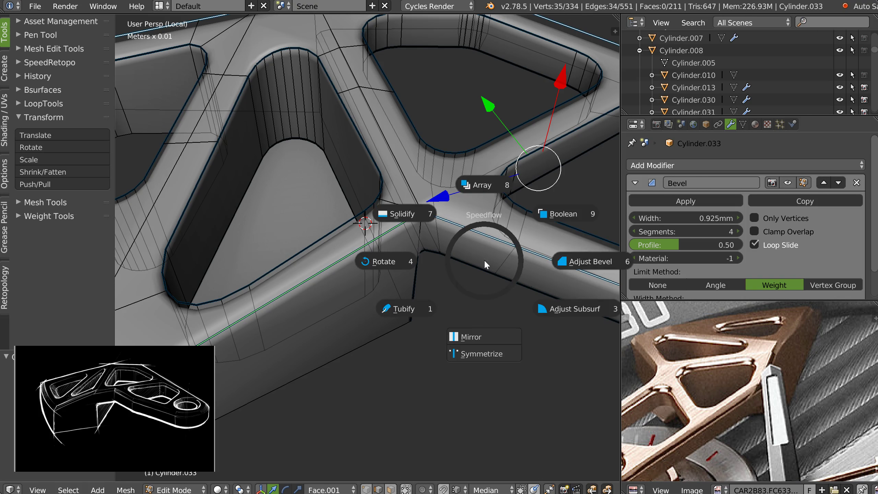
left_click(574, 257)
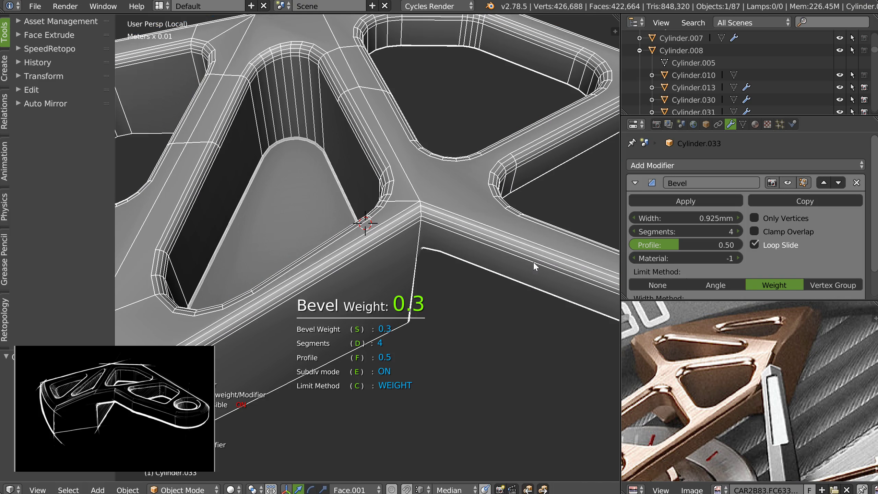
key("space")
scroll(485, 275, "down", 4)
middle_click_drag(486, 275, 406, 236)
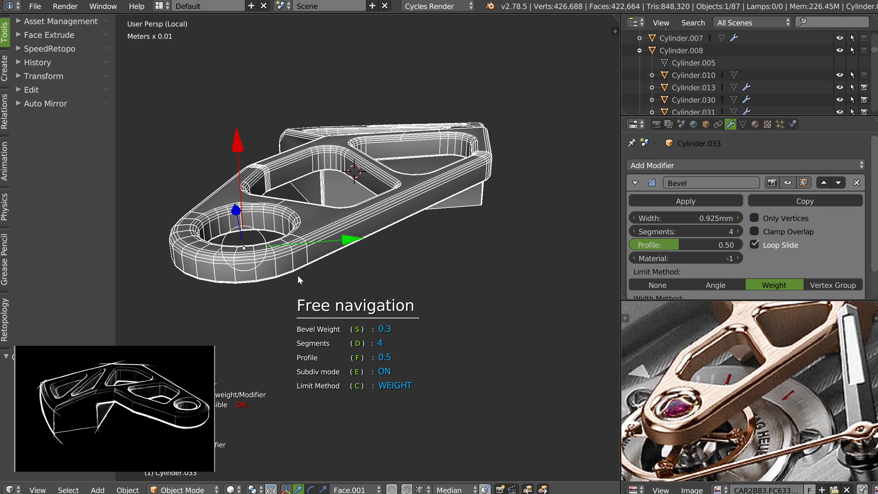
key("s")
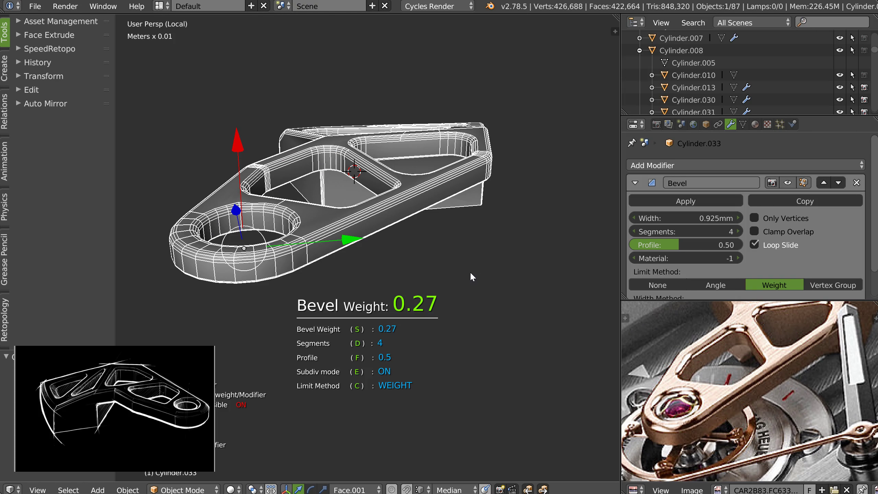
left_click(459, 273)
- Hide the wireframe overlay and examine the arm's bevelled shading in Object Mode
key("Tab")
key("Tab")
mouse_move(374, 231)
middle_mouse_down()
mouse_move(415, 219)
mouse_move(386, 236)
middle_mouse_up()
key("shift+z")
left_click(420, 244)
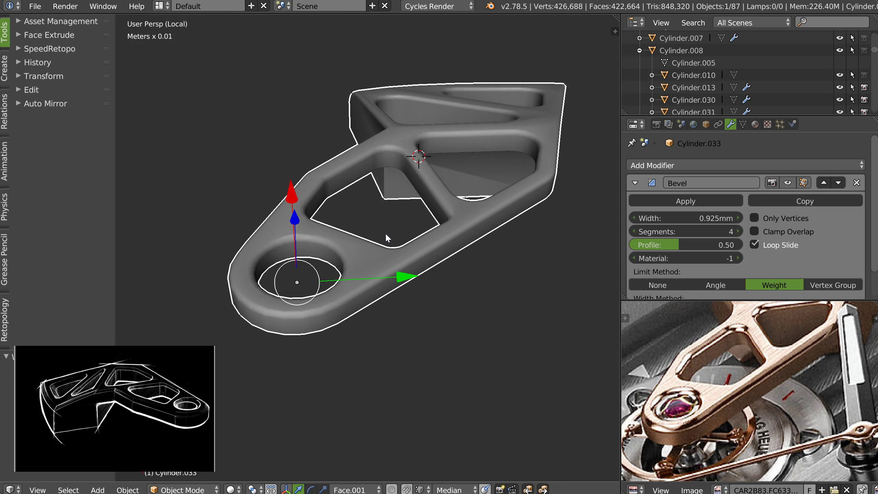
middle_click_drag(269, 295, 373, 254)
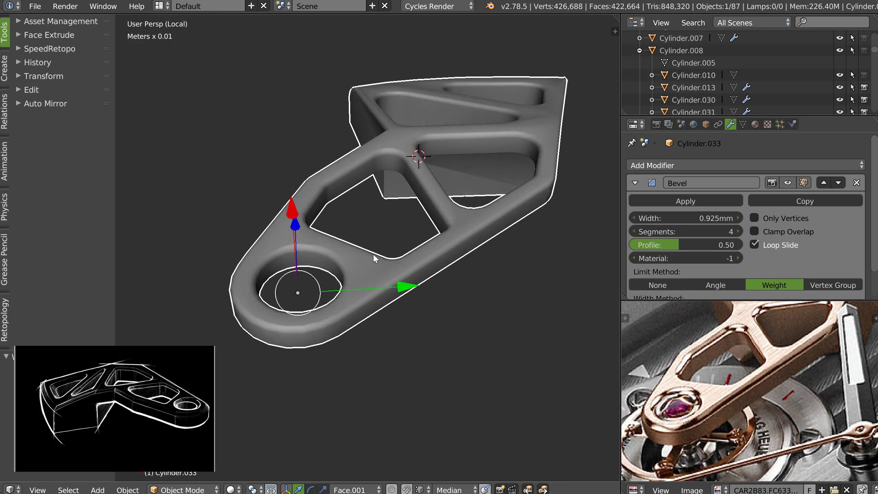
- Set the bevel weight of the selected outer perimeter edges to about 0.32
key("Tab")
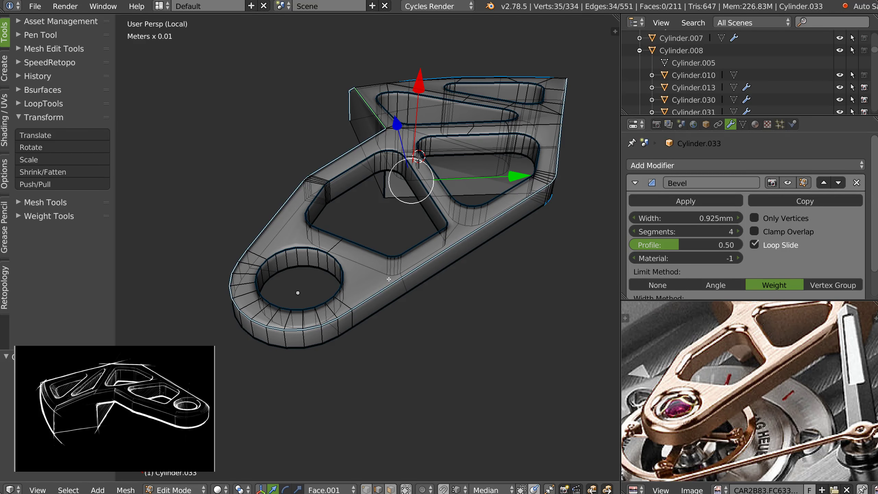
key("ctrl+shift+s")
left_click(827, 56)
key("w")
left_click(568, 245)
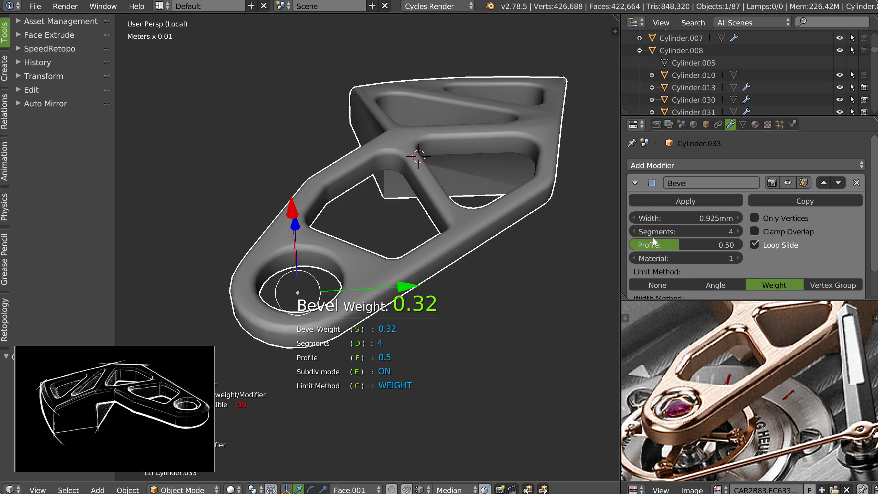
left_click(667, 233)
- Show the wireframe overlay again and check the bevelled topology around the openings in Object Mode
mouse_move(462, 252)
middle_mouse_down()
mouse_move(459, 271)
mouse_move(451, 261)
middle_mouse_up()
left_click(530, 296)
scroll(451, 260, "up", 2)
middle_click_drag(476, 354, 415, 262, "shift")
key("ctrl+Tab")
key("Tab")
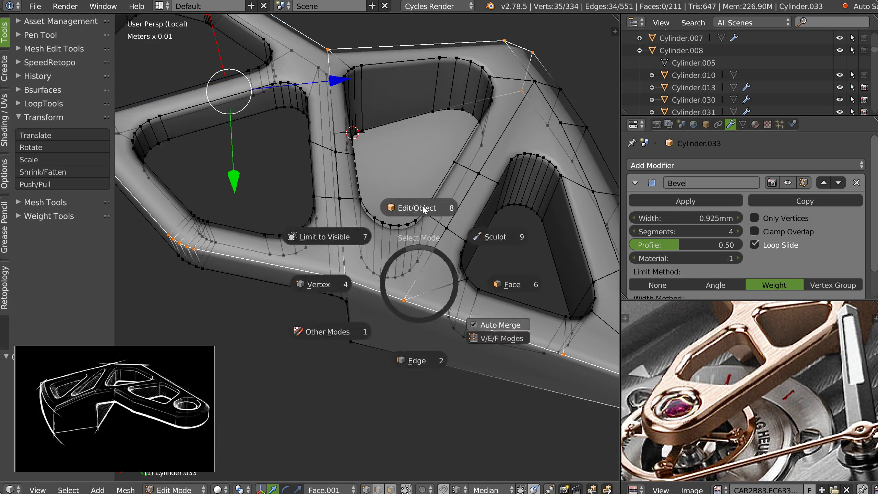
key("Tab")
key("Tab")
key("z")
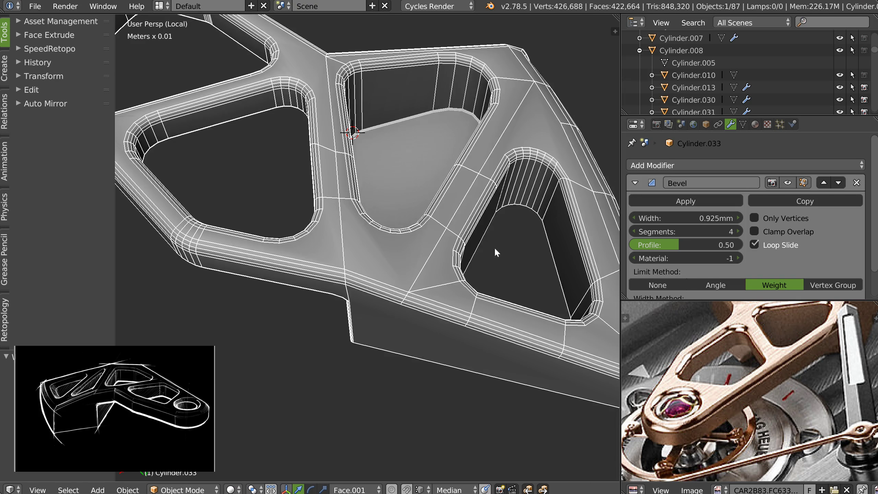
- Dissolve the short cross edges on the strut between two neighbouring openings, in line with its central edge
middle_click_drag(416, 245, 420, 270)
middle_click_drag(381, 239, 404, 262, "shift")
key("Tab")
right_click(348, 210)
middle_click_drag(321, 247, 382, 221)
scroll(382, 221, "up", 2)
key("ctrl+Tab")
right_click(377, 228, "alt")
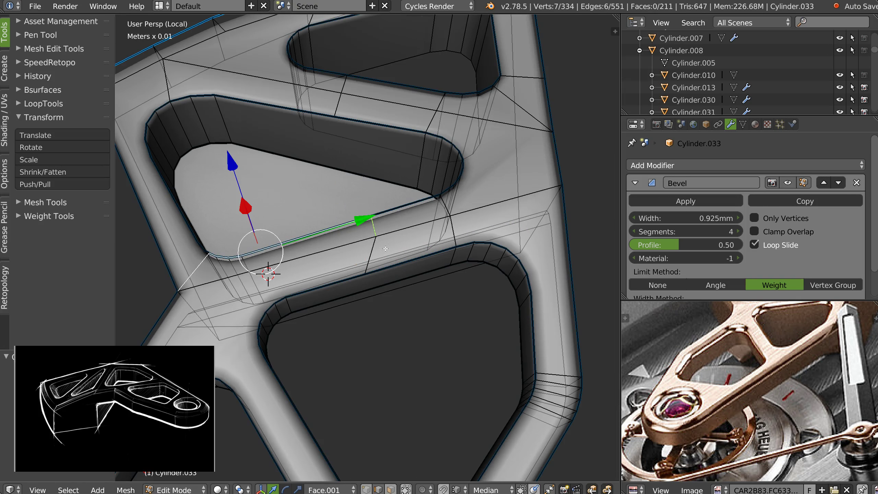
right_click(371, 250, "alt")
right_click(370, 250)
right_click(380, 227, "shift")
middle_click_drag(380, 227, 438, 237)
key("a")
key("Tab")
- Merge the stray vertices at the strut junction beside the recessed opening's rounded corner
scroll(438, 236, "up", 5)
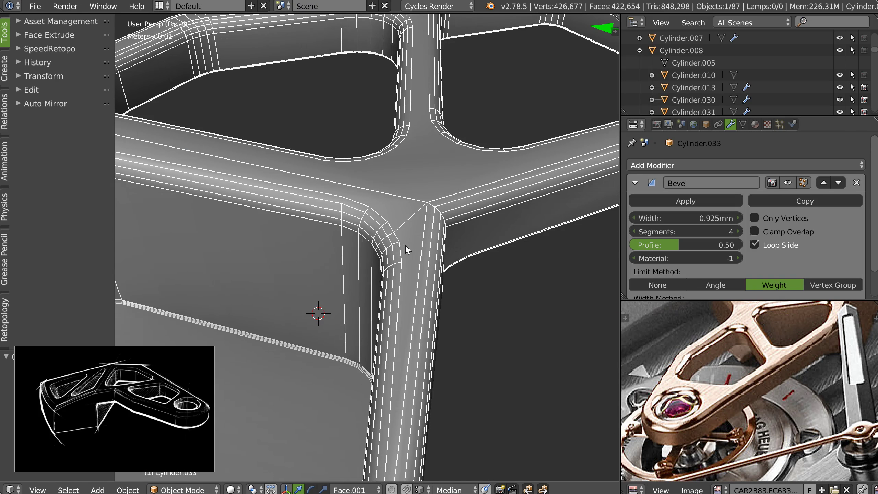
key("Tab")
scroll(409, 198, "up", 2)
key("Tab")
left_click(376, 233)
right_click(386, 187)
scroll(465, 179, "down", 7)
middle_click_drag(500, 250, 361, 243, "shift")
scroll(361, 244, "up", 3)
key("alt+m")
left_click(375, 211)
- Dissolve the two short cross edges on the strut between the recessed opening and the triangular opening, and check the bevel in Object Mode
middle_click_drag(374, 212, 465, 238)
scroll(555, 234, "down", 2)
middle_click_drag(465, 238, 500, 218)
right_click(477, 173, "alt")
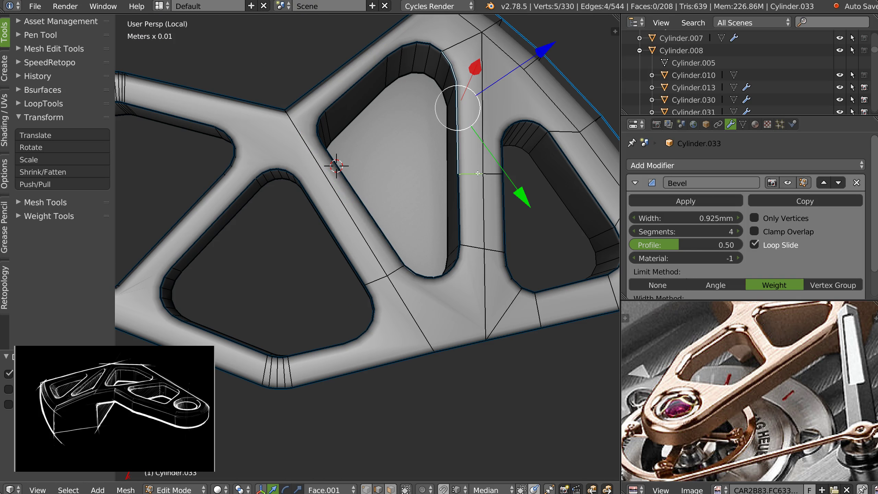
right_click(476, 176)
right_click(497, 174, "shift")
key("ctrl+x")
middle_click_drag(491, 190, 490, 231)
key("Tab")
left_click(490, 164)
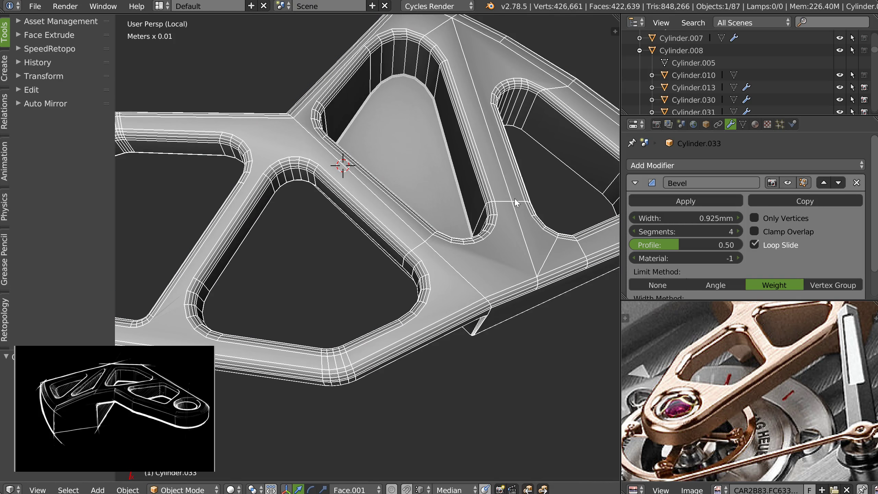
- Slide the vertex on the strut's central edge by about 0.0086 to align it with the openings' cross edges
key("Tab")
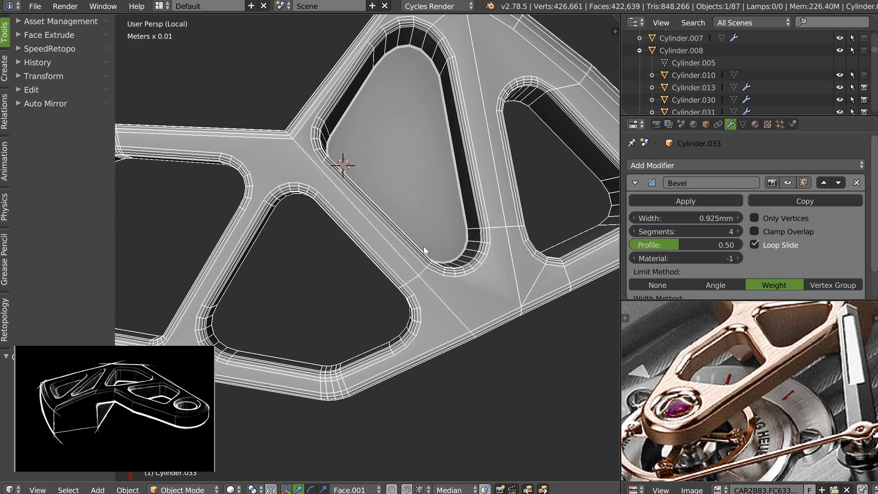
right_click(418, 276)
key("shift+v")
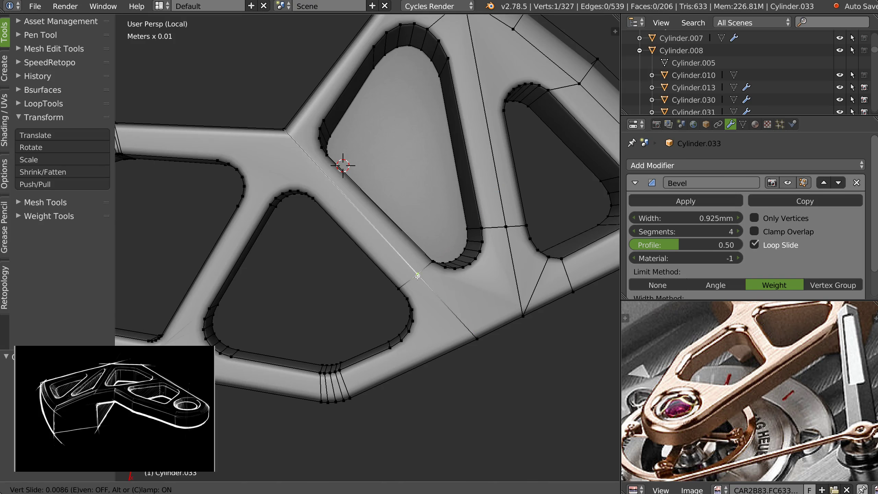
left_click(417, 275)
key("Tab")
middle_click_drag(327, 200, 397, 221, "shift")
scroll(398, 191, "up", 2)
key("Tab")
right_click(387, 235)
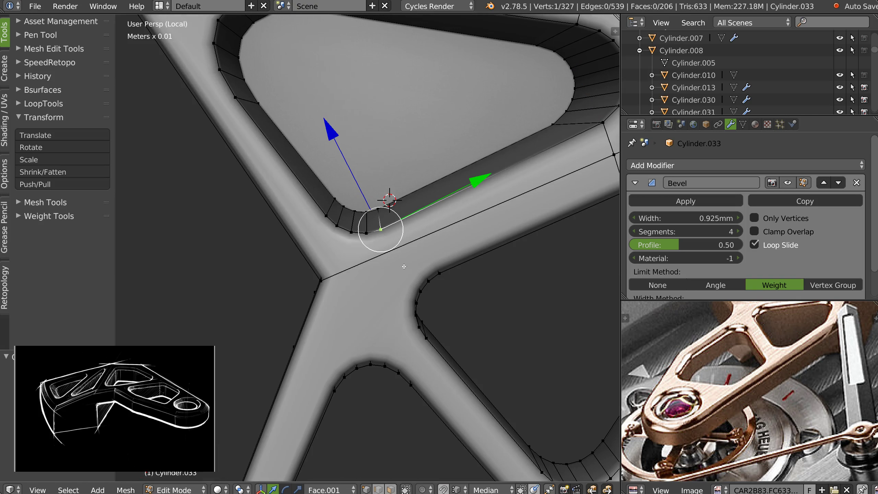
key("k")
left_click(381, 229)
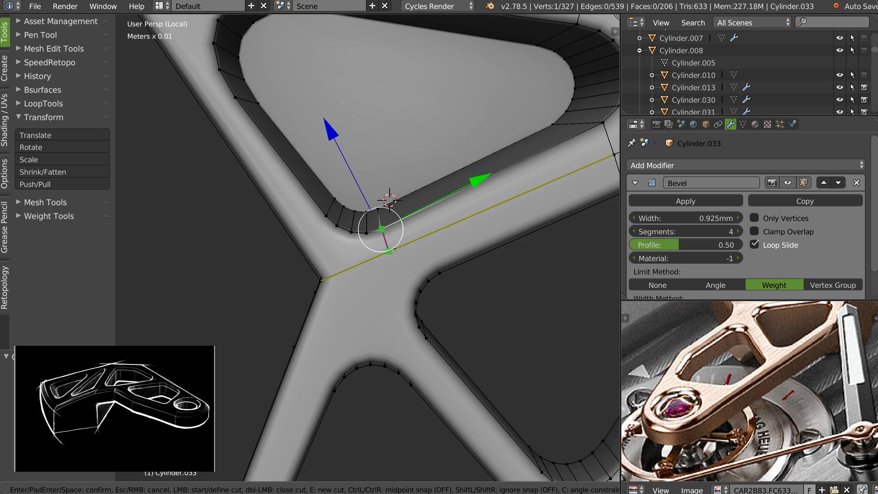
left_click(393, 249)
key("Escape")
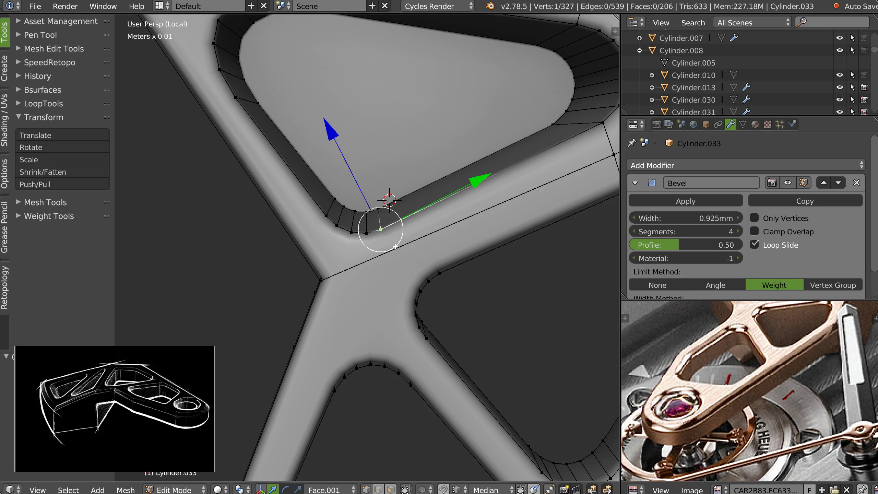
- Knife-cut an edge from the recessed opening's rounded corner vertex to the strut's central edge and view the result in Object Mode
scroll(390, 221, "up", 3)
key("k")
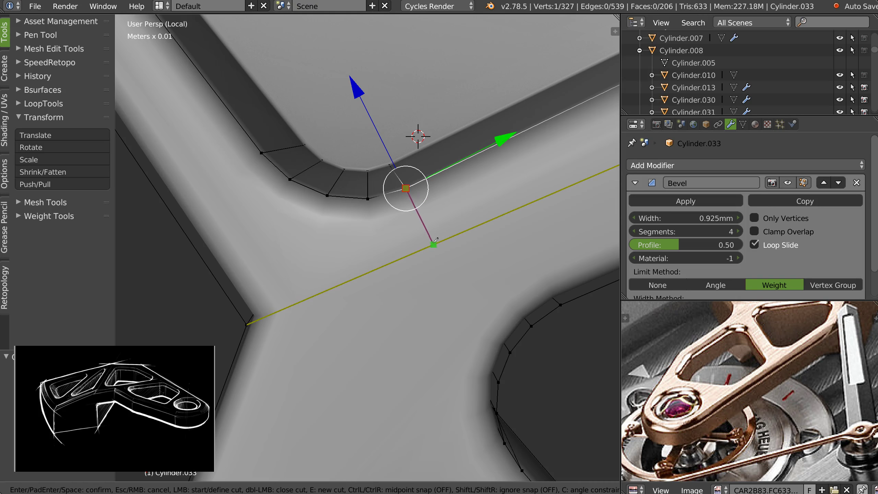
left_click(434, 243)
key("Return")
scroll(461, 227, "down", 6)
key("Tab")
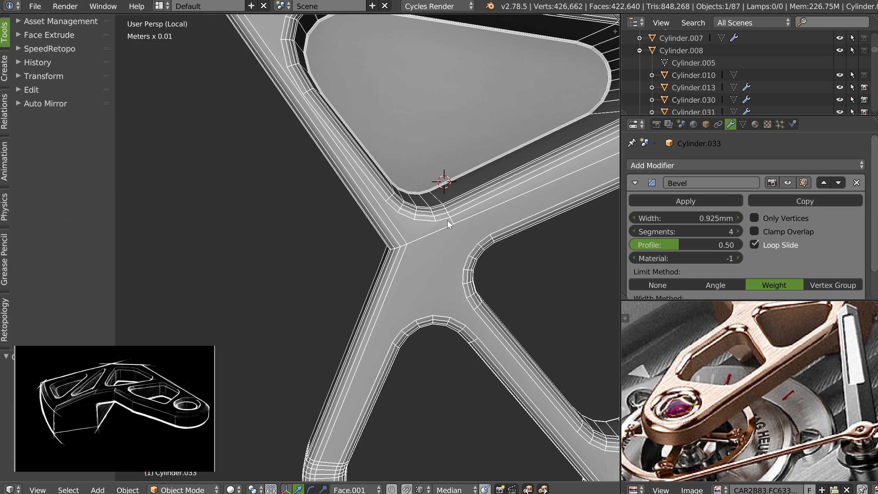
- On the arm's underside, connect the facing corner vertices of two openings with an edge across the strut
middle_click_drag(478, 262, 353, 293, "shift")
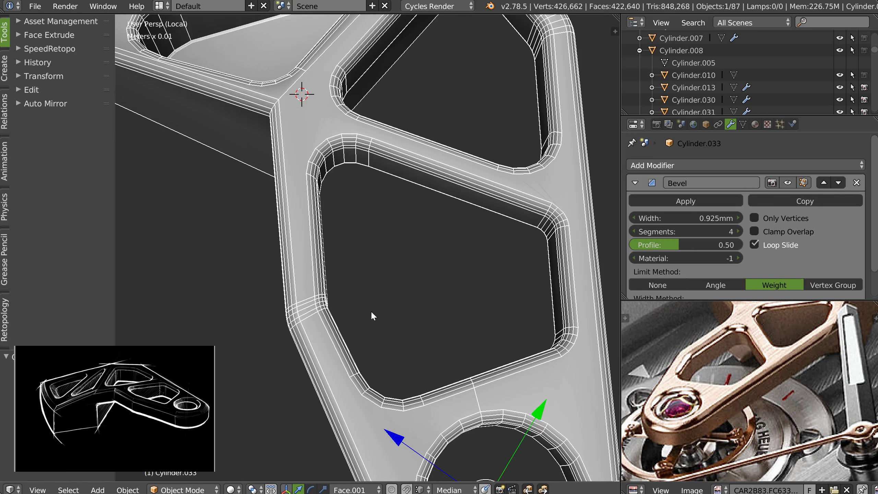
middle_click_drag(543, 331, 487, 218, "shift")
middle_click_drag(388, 254, 417, 221)
scroll(401, 232, "up", 2)
scroll(304, 227, "up", 2)
middle_click_drag(304, 226, 396, 199, "shift")
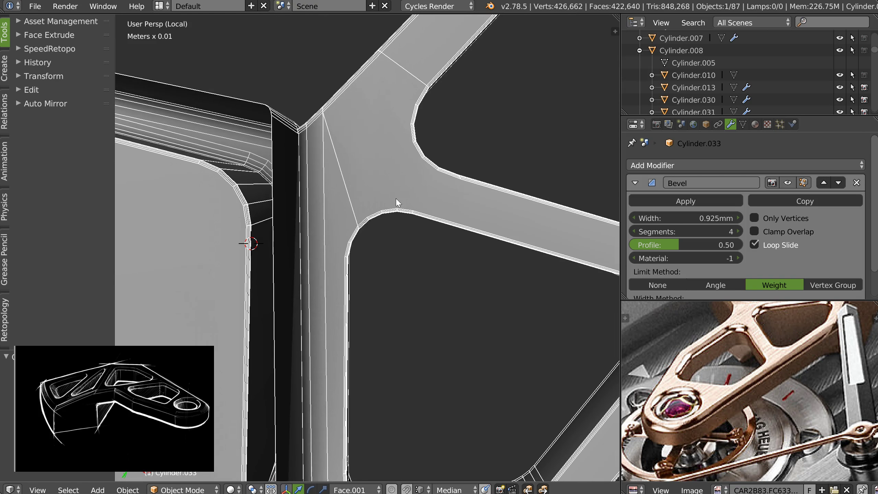
key("Tab")
left_click(348, 189)
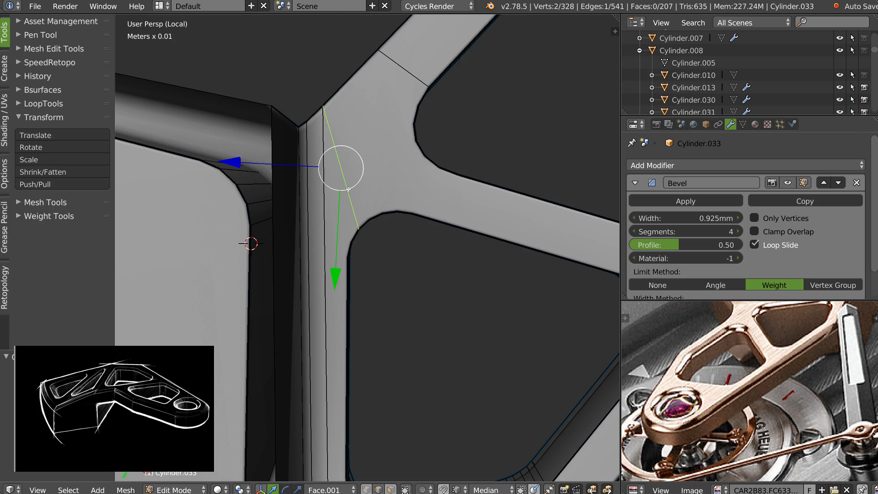
middle_click_drag(465, 223, 441, 184)
left_click(454, 180)
left_click(410, 214)
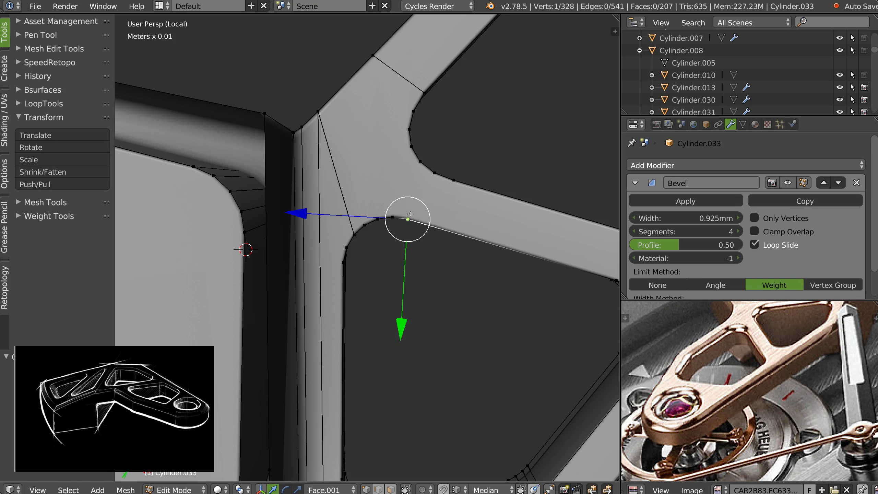
left_click(435, 172, "shift")
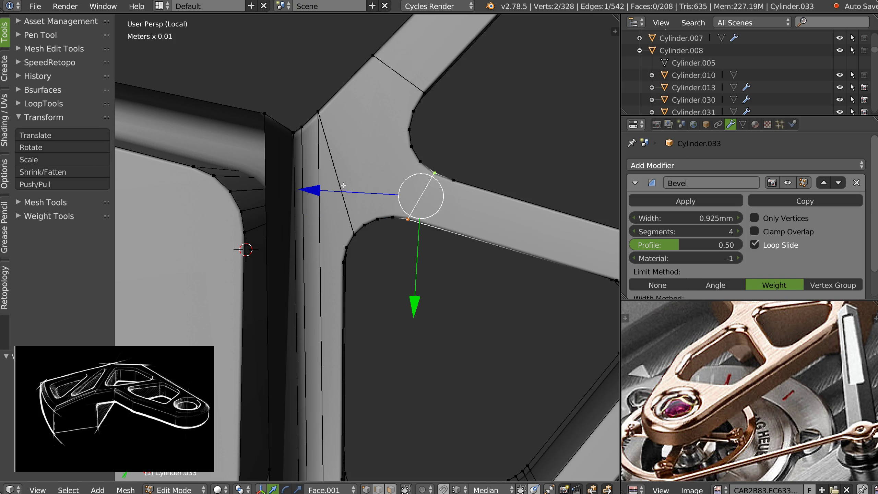
- Dissolve the diagonal edge on the underside between the arm's bend and the triangular opening's corner
key("2")
left_click(348, 214)
key("ctrl+x")
scroll(413, 237, "down", 2)
middle_click_drag(425, 270, 391, 240, "shift")
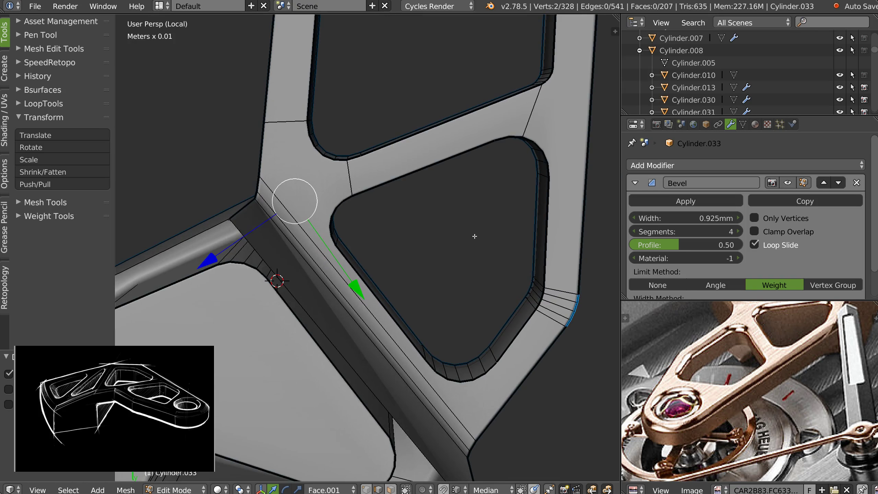
- Examine the underside topology where the strut between the openings joins the arm's straight side
middle_click_drag(475, 237, 411, 195)
key("Tab")
middle_click_drag(368, 261, 444, 178)
scroll(412, 162, "up", 4)
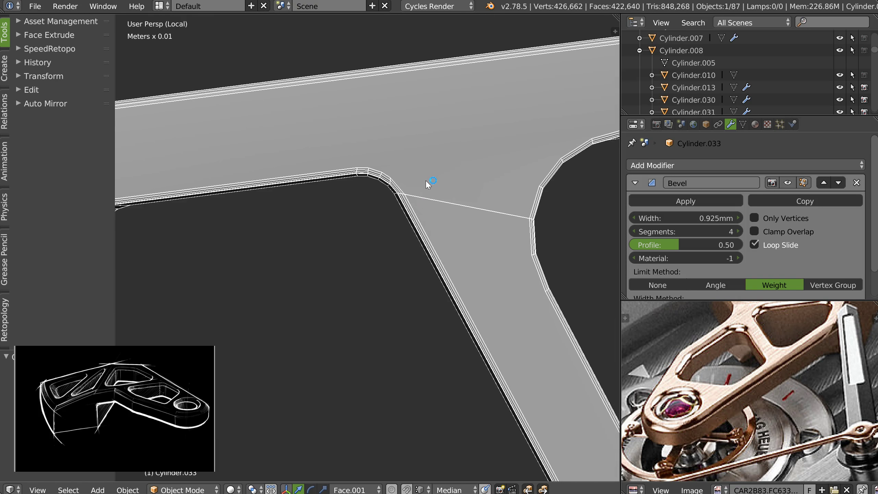
key("Tab")
left_click(377, 183)
key("Tab")
left_click(439, 241)
right_click(467, 206)
- From the top view, knife-cut through the middle of the strut between the two openings, including its underside
scroll(466, 199, "down", 3)
middle_click_drag(501, 252, 346, 203, "shift")
key("KP_7")
scroll(324, 139, "up", 1)
scroll(315, 204, "up", 1)
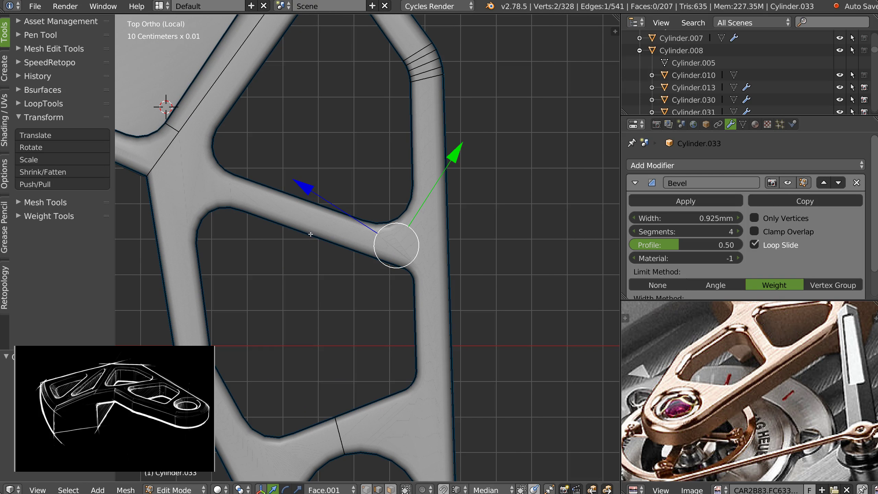
key("k")
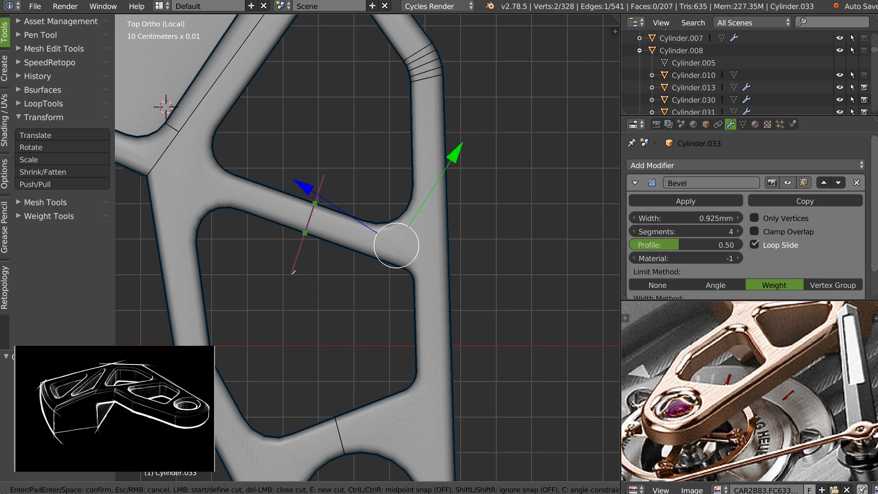
key("Return")
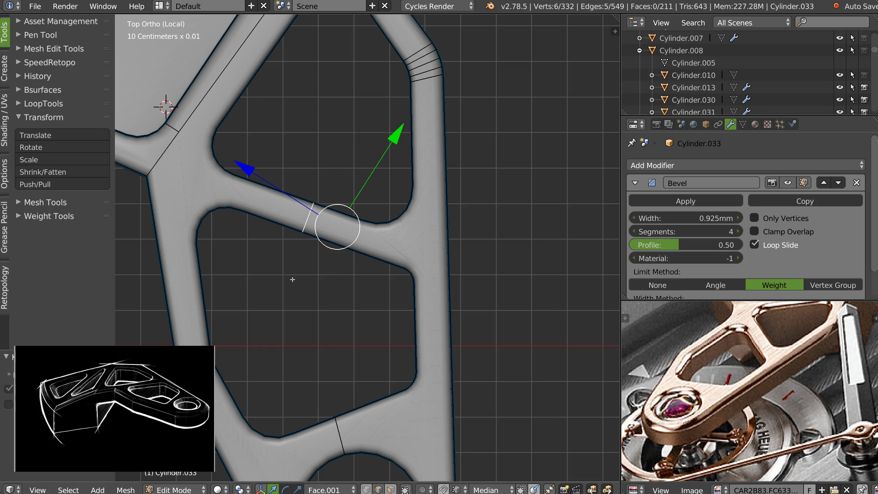
- Dissolve the diagonal edge on the underside at the strut's junction with the arm's straight side
right_click(388, 245)
middle_click_drag(397, 261, 381, 164)
scroll(381, 165, "down", 5)
middle_click_drag(366, 276, 356, 218)
right_click(422, 183)
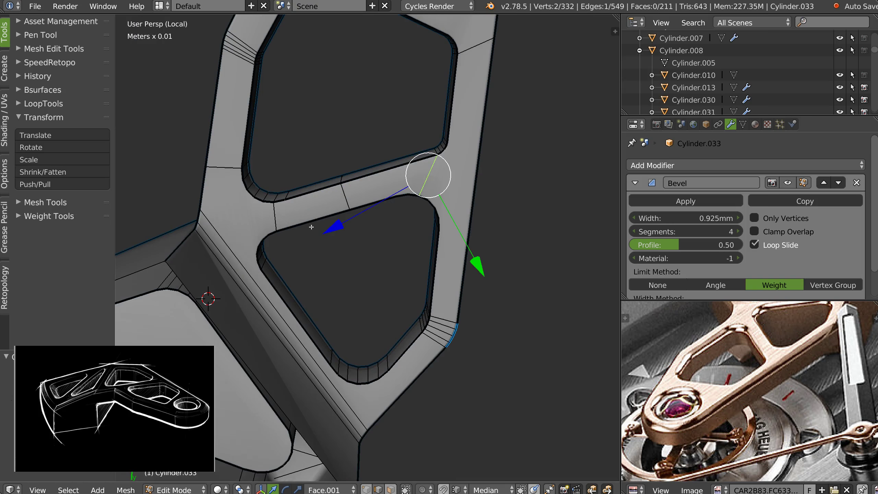
key("Tab")
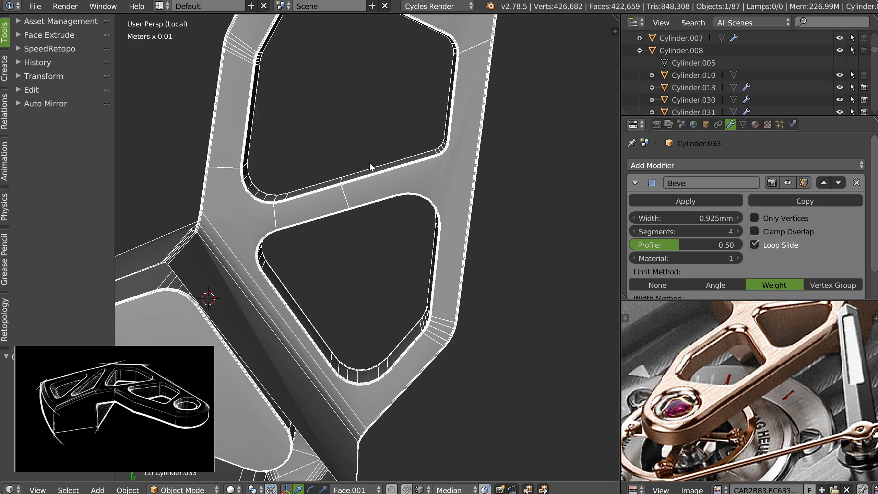
- Dissolve the underside edge linking the large opening's corner near the round hole to the arm's straight outer side
middle_click_drag(370, 167, 366, 205)
scroll(384, 194, "up", 3)
middle_click_drag(325, 52, 341, 220, "shift")
middle_click_drag(275, 217, 377, 216)
key("Tab")
right_click(410, 206)
key("ctrl+x")
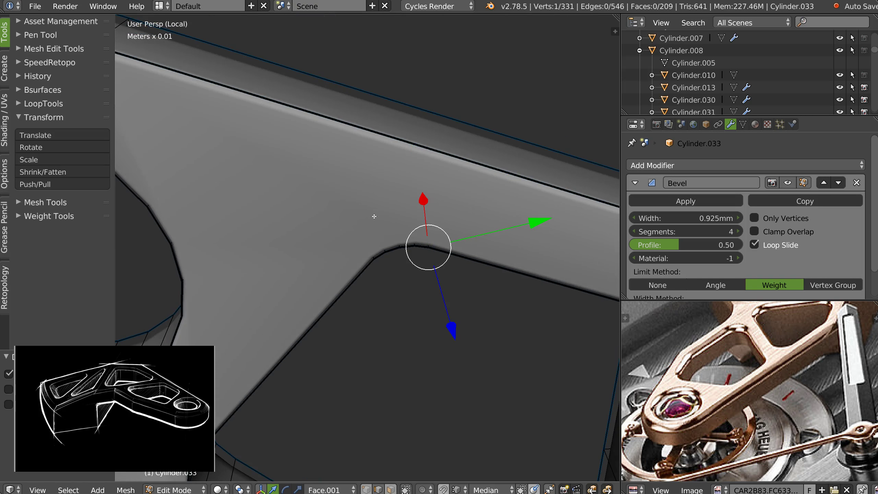
scroll(382, 212, "down", 5)
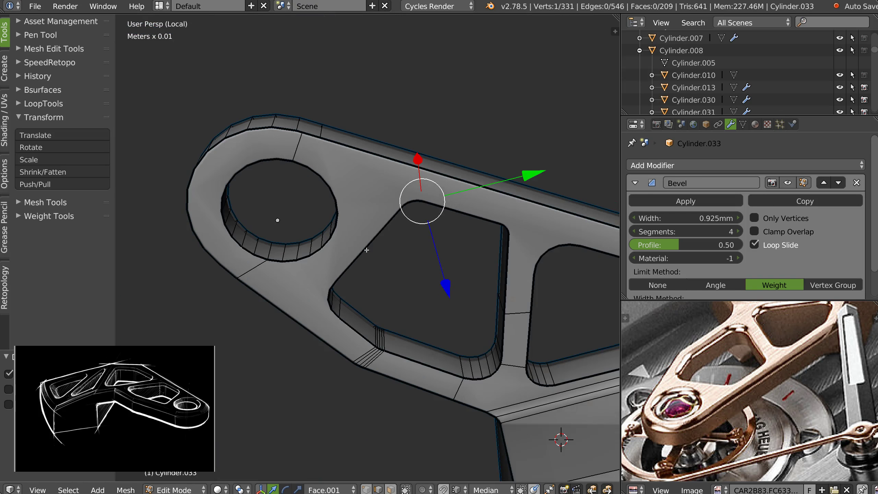
- Knife-cut an edge down the large opening's wall and across the face to the nearest vertex on the round hole's rim
middle_click_drag(367, 250, 332, 186)
scroll(341, 225, "up", 2)
middle_click_drag(289, 143, 376, 146, "shift")
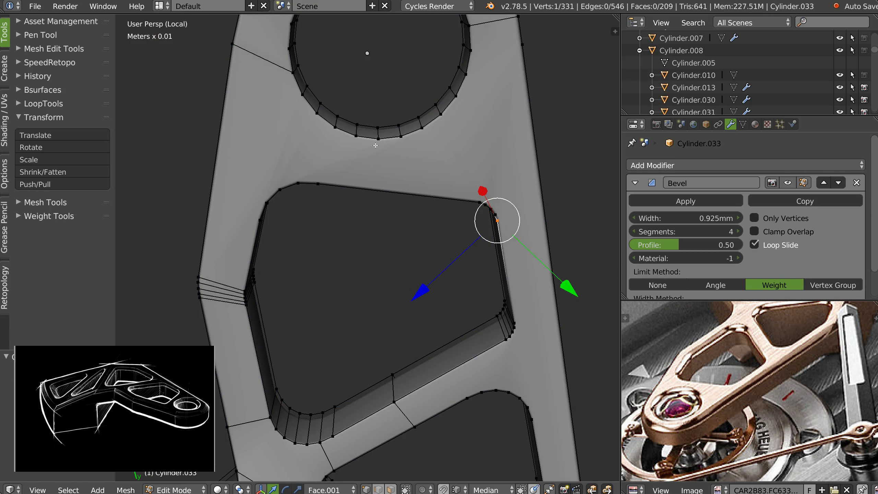
key("k")
key("Escape")
key("KP_7")
scroll(380, 248, "up", 3)
middle_click_drag(380, 248, 389, 148)
scroll(280, 247, "down", 4)
scroll(390, 148, "up", 5)
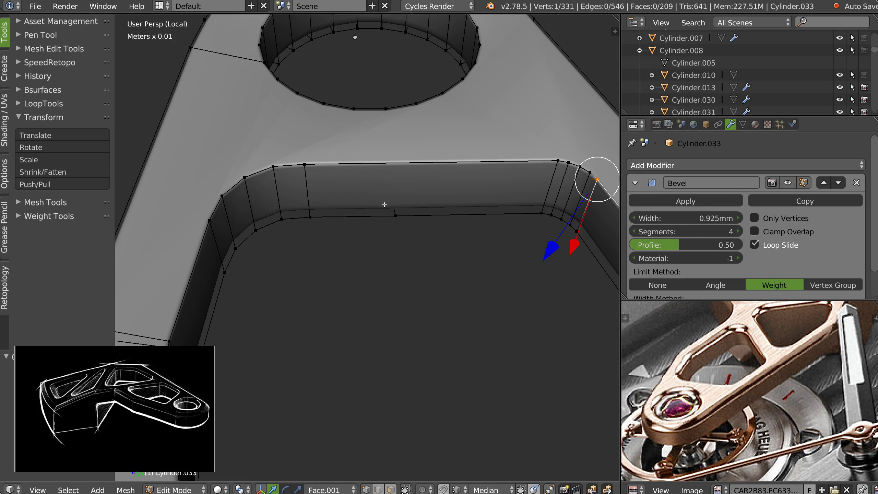
key("k")
left_click(397, 163)
left_click(386, 109)
key("Return")
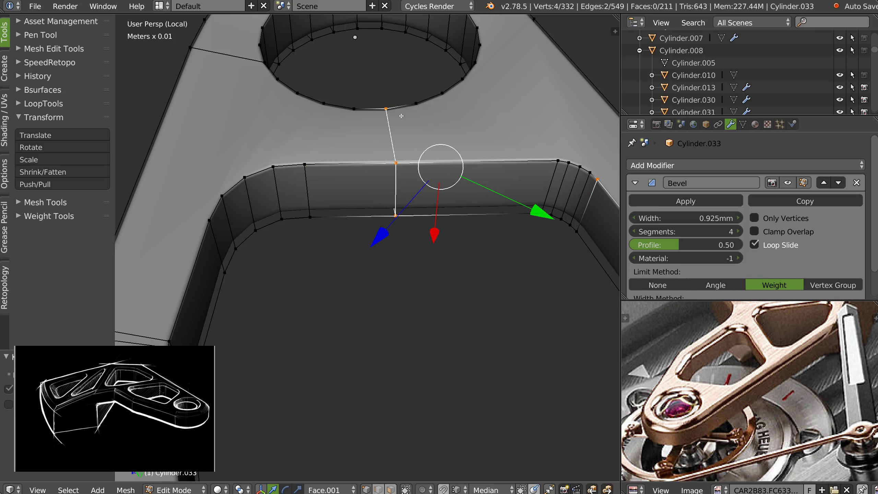
- Dissolve the edge joining the triangular opening's corner to the inner edge line of the arm's wide curved end
middle_click_drag(378, 146, 381, 101)
scroll(398, 133, "down", 5)
middle_click_drag(367, 248, 368, 177)
scroll(417, 158, "up", 2)
middle_click_drag(418, 158, 373, 204, "shift")
key("Tab")
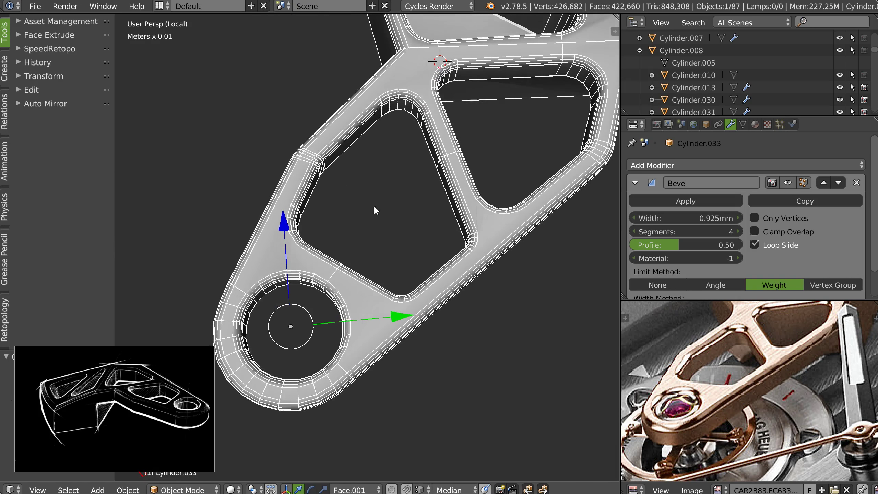
scroll(292, 214, "up", 3)
middle_click_drag(445, 210, 331, 288)
middle_click_drag(445, 333, 426, 196)
key("Tab")
right_click(400, 300)
key("ctrl+x")
- Slide the vertex below the triangular opening along the curved end's edge line by about 0.11 towards the opening's rounded corner
right_click(254, 339)
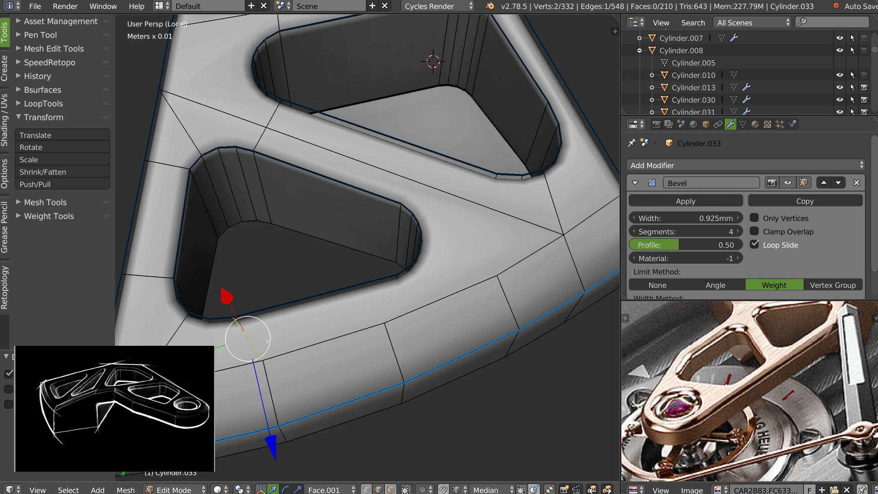
middle_click_drag(267, 341, 411, 295)
key("1")
right_click(399, 301)
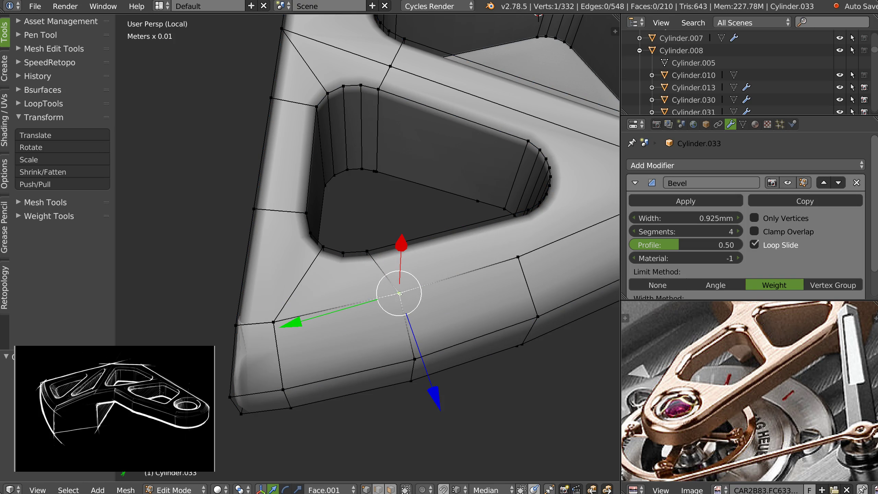
key("shift+v")
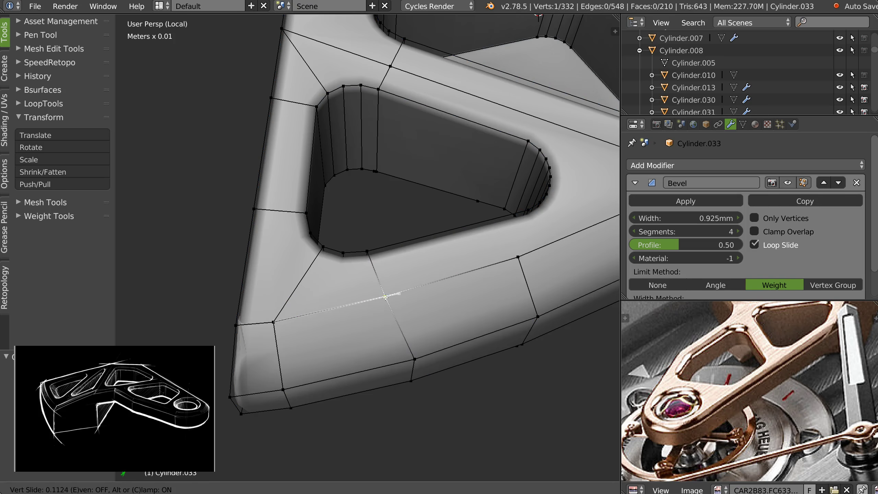
left_click(386, 296)
key("Tab")
middle_click_drag(456, 264, 403, 327, "shift")
scroll(441, 260, "down", 2)
middle_click_drag(430, 166, 410, 143)
middle_click_drag(448, 246, 408, 283)
scroll(435, 254, "up", 1)
key("Tab")
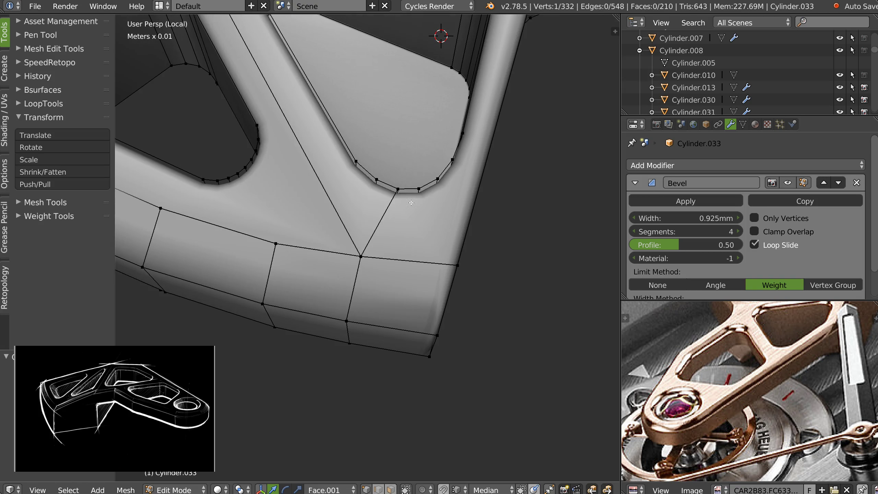
right_click(362, 257)
right_click(349, 344, "ctrl")
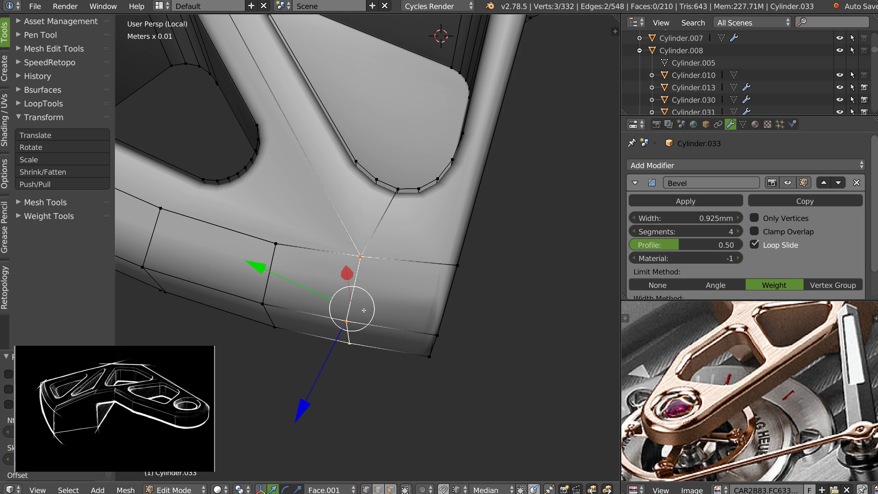
key("g")
key("g")
right_click(376, 303)
- Dissolve the remaining short edge between the triangular opening's rounded corner and the vertex on the curved end's inner edge line
middle_click_drag(391, 210, 412, 219)
right_click(420, 195)
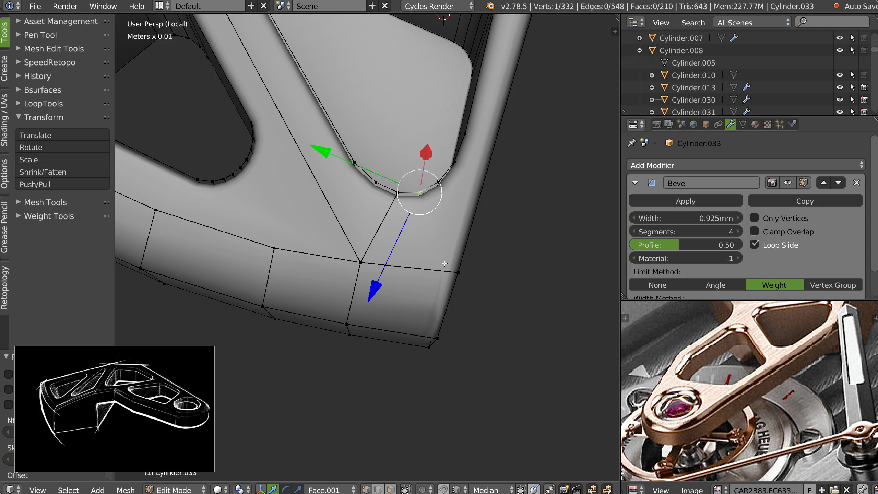
right_click(448, 278, "shift")
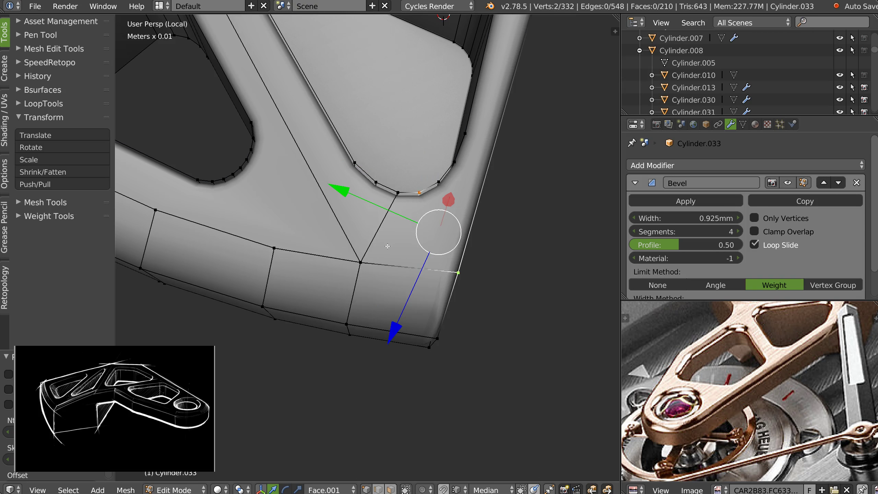
key("ctrl+Tab")
key("2")
right_click(381, 229)
key("ctrl+x")
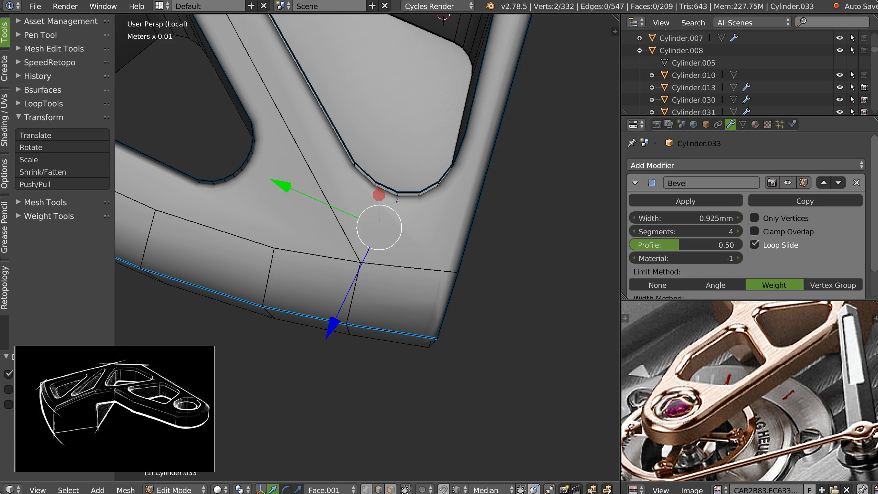
key("Tab")
middle_click_drag(403, 166, 392, 252)
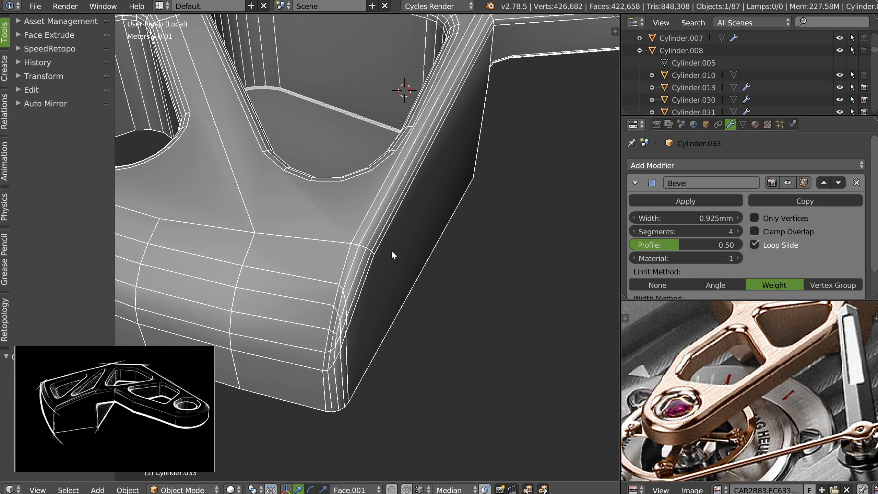
- Set a bevel weight of about 0.22 on the curved end's inner edge line and the upper rim edges of its curved wall
key("Tab")
middle_click_drag(321, 304, 372, 216)
key("Tab")
left_click(383, 166, "alt")
left_click(343, 157, "alt")
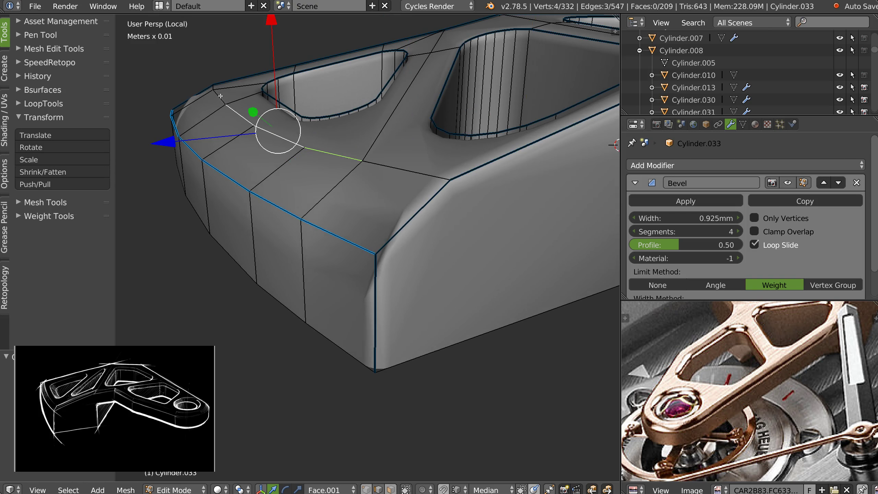
left_click(398, 173, "alt+shift")
left_click(332, 235, "shift")
left_click(279, 208, "shift")
left_click(238, 182, "shift")
left_click(190, 147, "shift")
left_click(171, 112, "alt+shift")
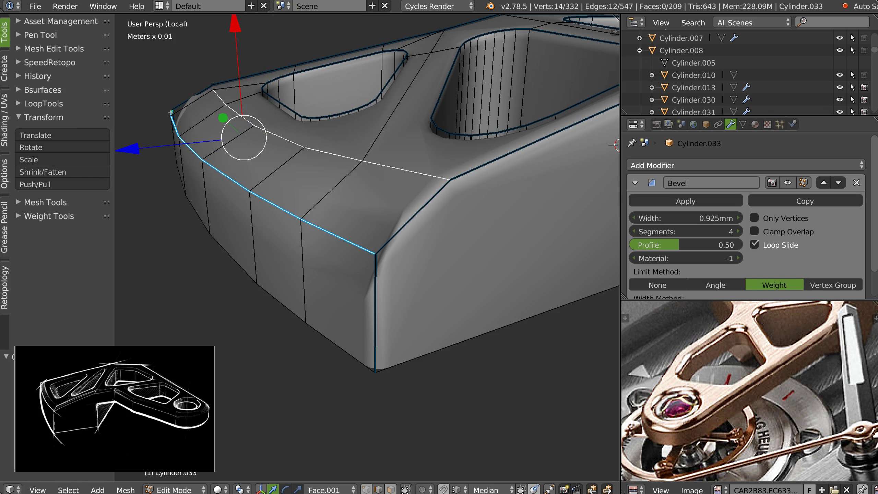
key("shift+space")
left_click(413, 178)
key("space")
left_click(523, 197)
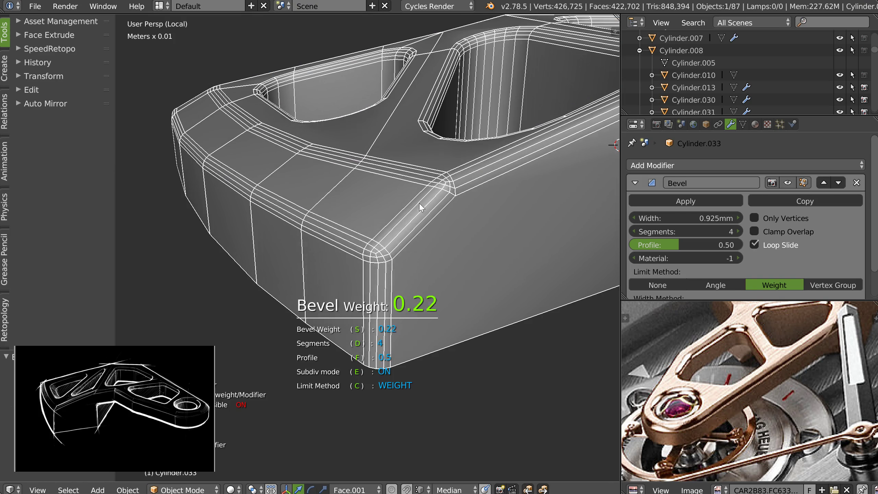
left_click(401, 208)
left_click(402, 207)
- Knife-cut an edge from the outer endpoint of the curved end's inner edge line straight down the side wall to its lower edge
key("Tab")
left_click(298, 215)
middle_click_drag(467, 221, 453, 239)
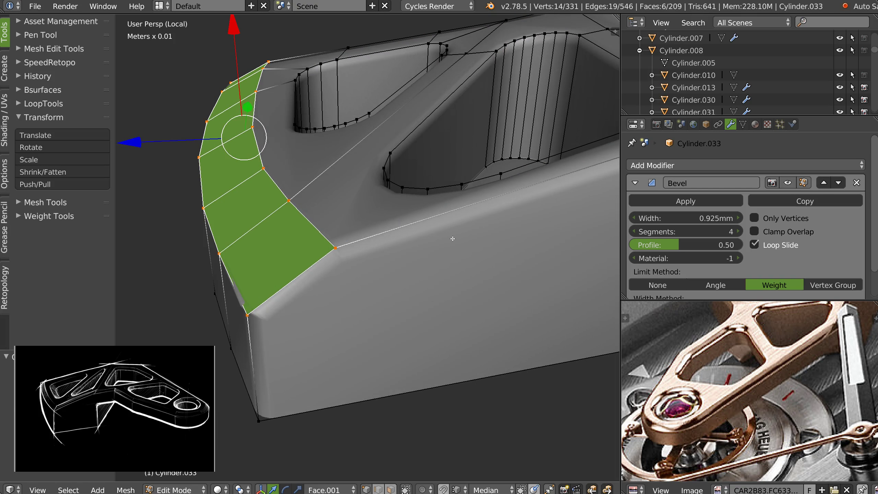
key("k")
left_click(335, 247)
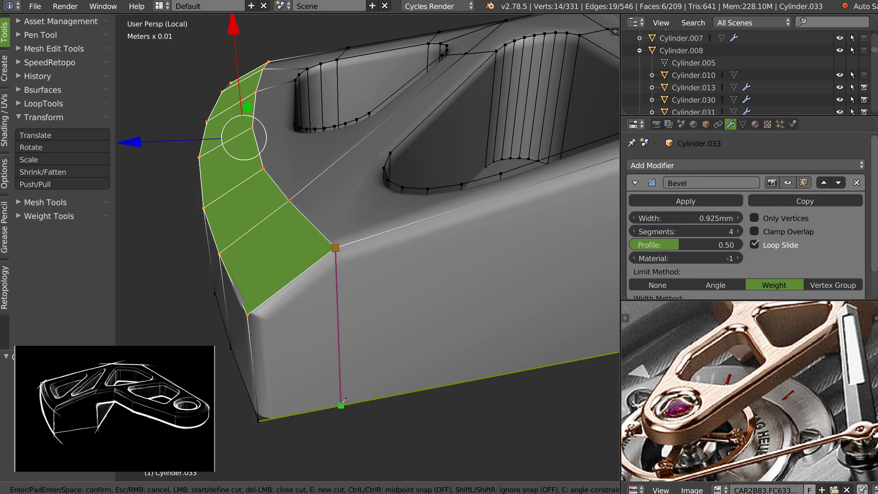
- Knife-cut a vertical edge down the side face from the end of the chamfer's inner edge to the bottom edge
left_click(347, 402)
key("Return")
key("Tab")
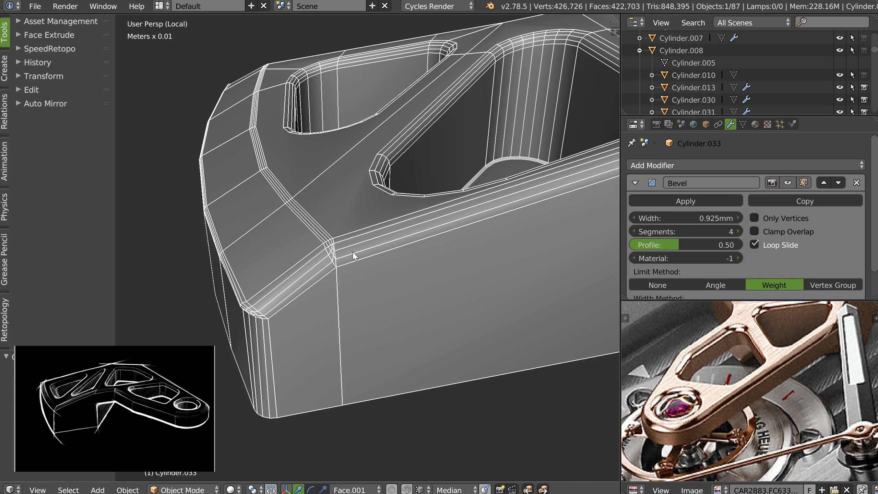
middle_click_drag(355, 289, 435, 288)
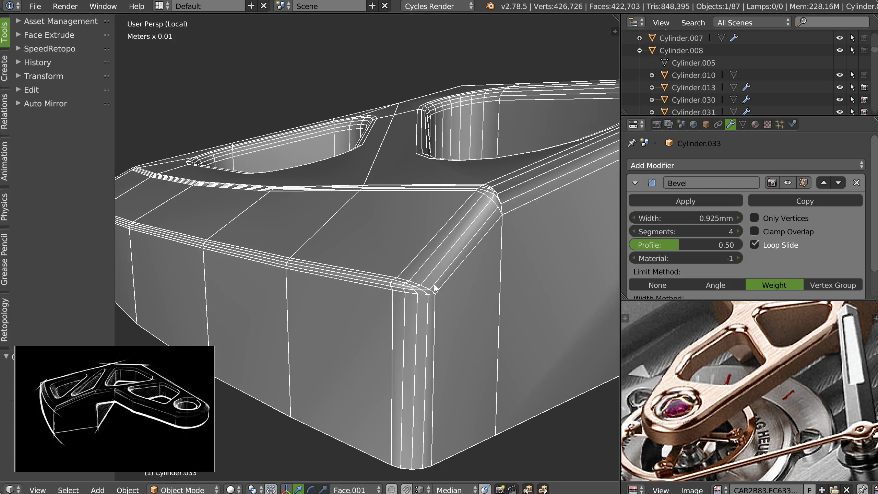
key("Tab")
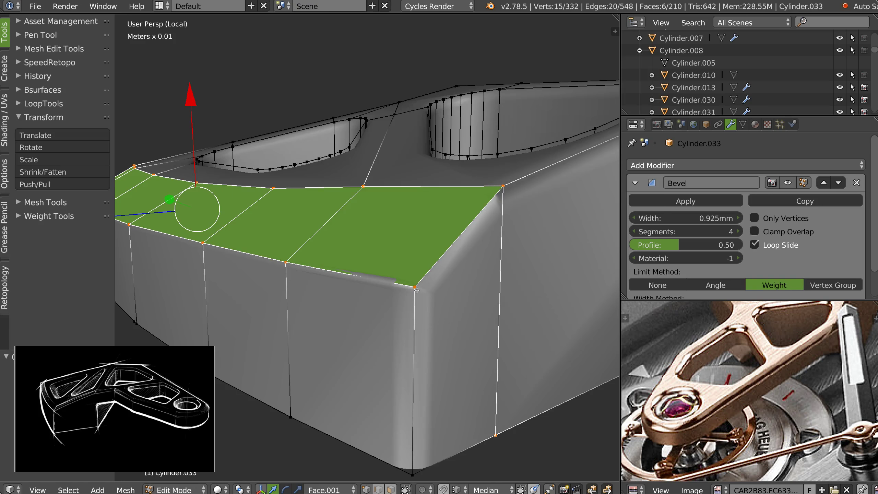
key("k")
left_click(414, 288)
left_click(499, 322)
key("Escape")
- Knife-cut a diagonal across the small side face from the chamfer's outer corner to the new vertical edge
key("k")
left_click(415, 287)
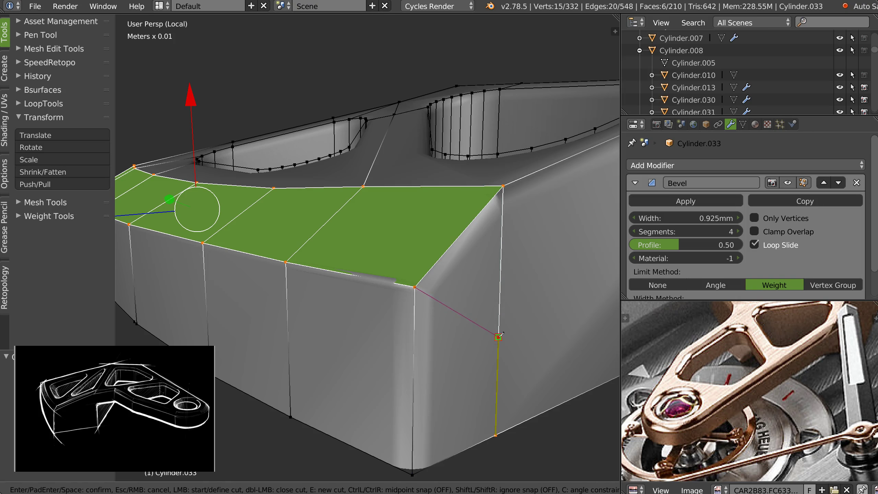
left_click(498, 336)
key("Return")
key("Tab")
middle_click_drag(450, 281, 335, 250)
- Dissolve the diagonal edge on the small side face near the corner
key("Tab")
middle_click_drag(298, 302, 340, 274, "shift")
key("ctrl+Tab")
right_click(329, 300)
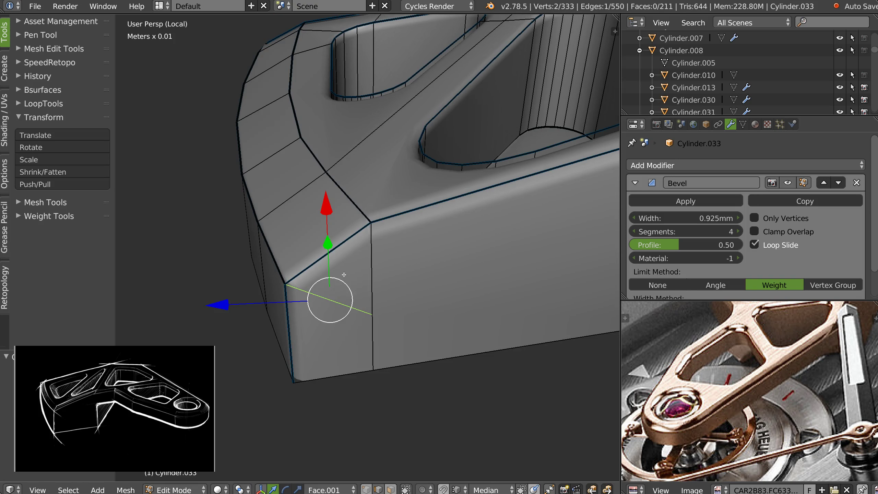
key("ctrl+x")
- Give the new vertical edge on the side face a bevel weight of 0.08
right_click(369, 273)
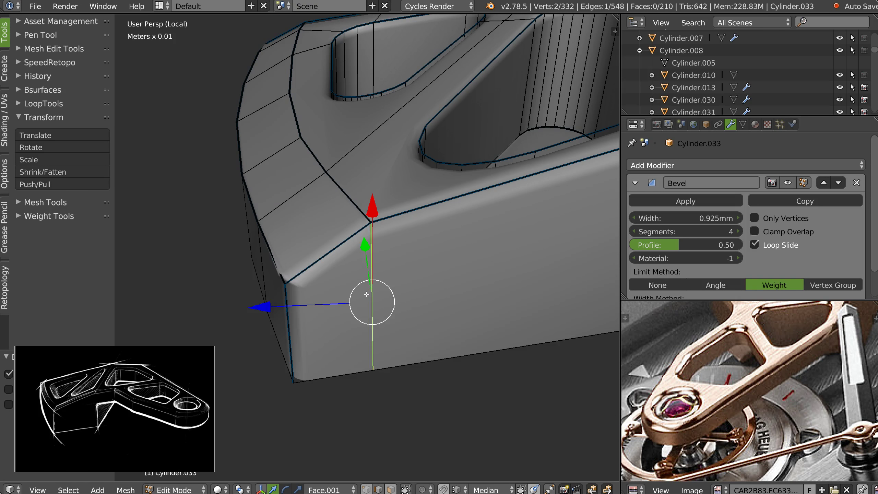
key("space")
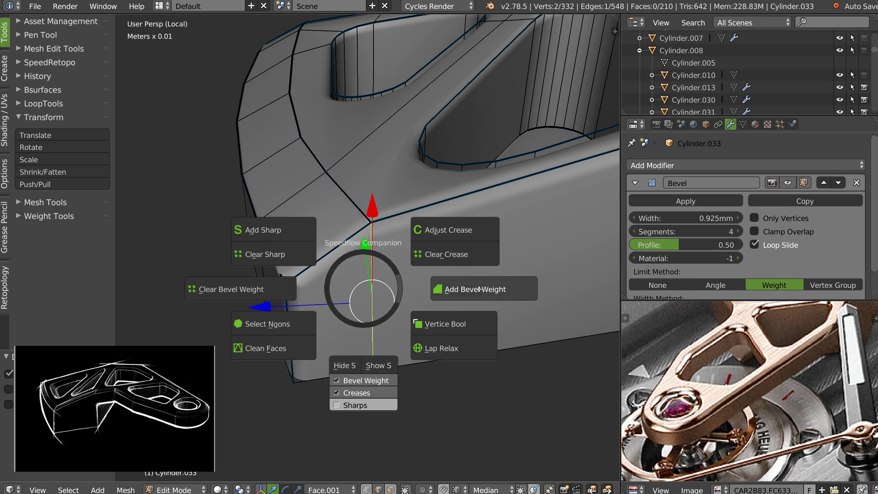
left_click(479, 289)
key("Tab")
left_click(420, 256)
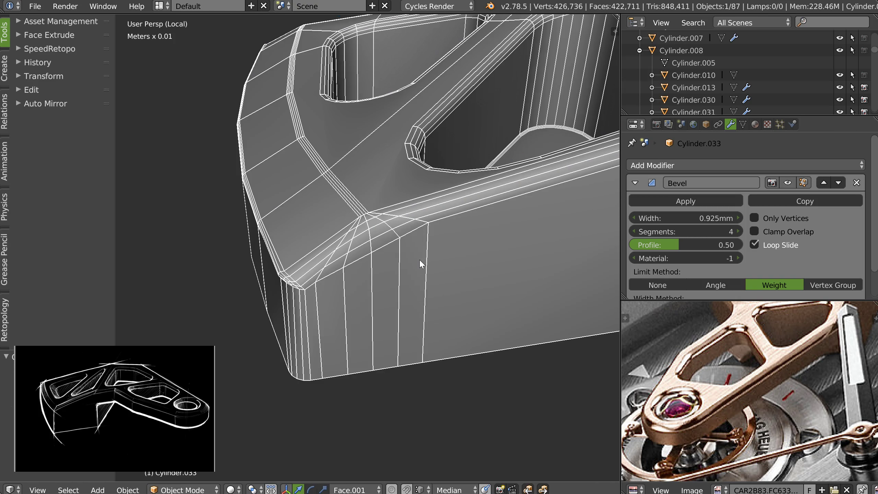
key("Tab")
key("shift+q")
left_click(491, 313)
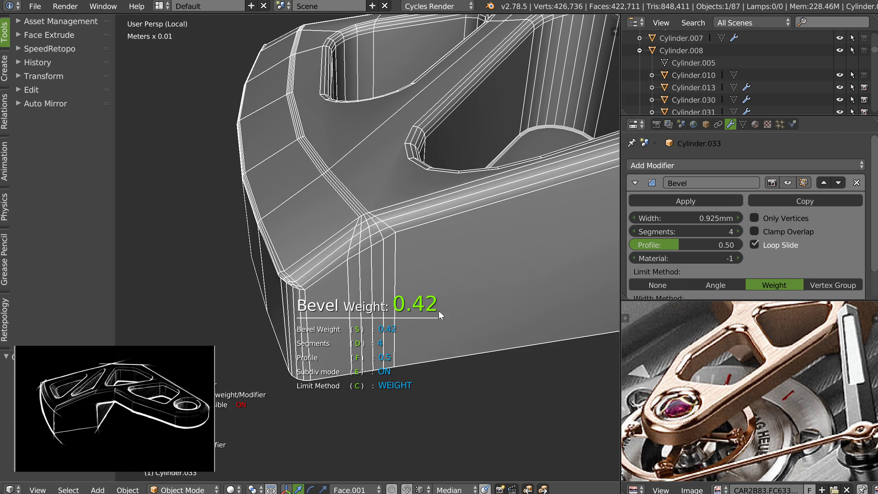
left_click(396, 311)
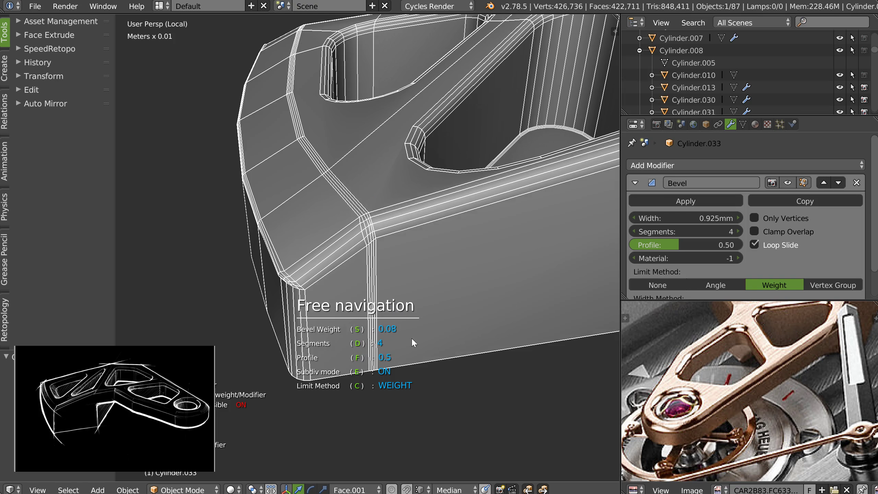
left_click(445, 363)
- Bevel the chamfer's outer edge loop around the curved end with two segments and an offset of about 0.012
key("Tab")
left_click(441, 296)
right_click(441, 297)
left_click(345, 340)
middle_click_drag(341, 298, 438, 316)
key("Tab")
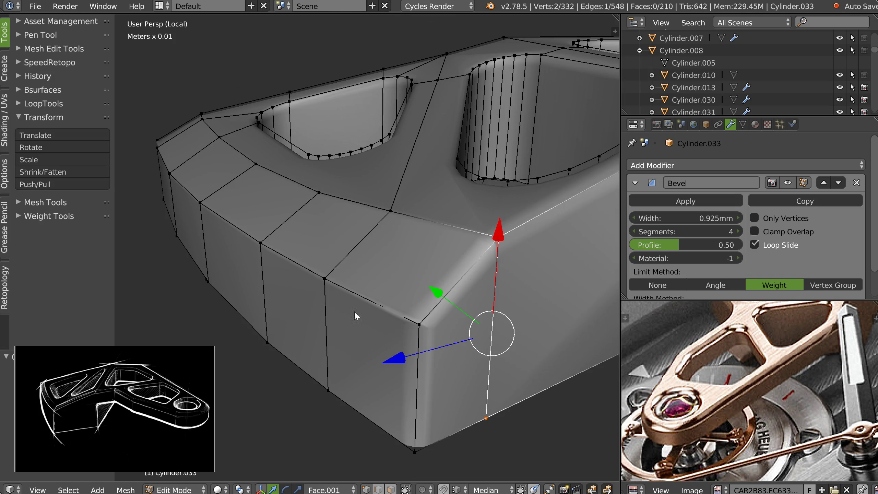
left_click(373, 303, "alt")
middle_click_drag(372, 274, 382, 307)
key("ctrl+b")
scroll(418, 310, "up", 1)
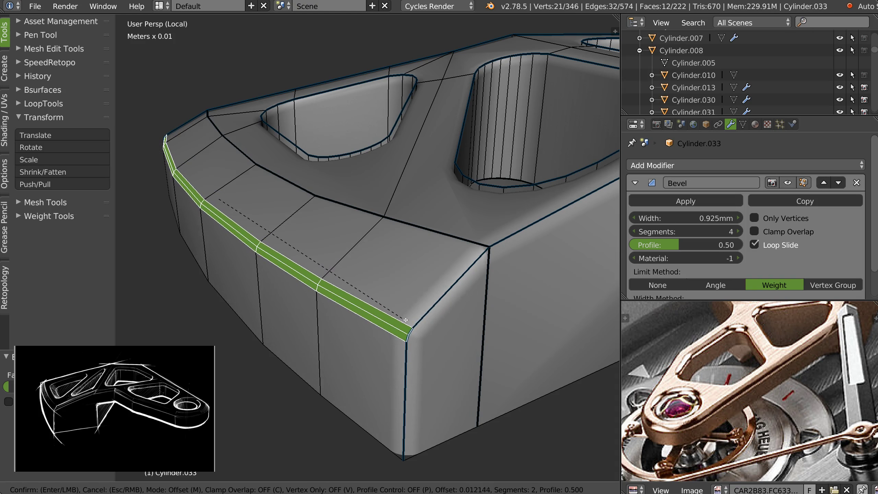
left_click(404, 320)
key("Tab")
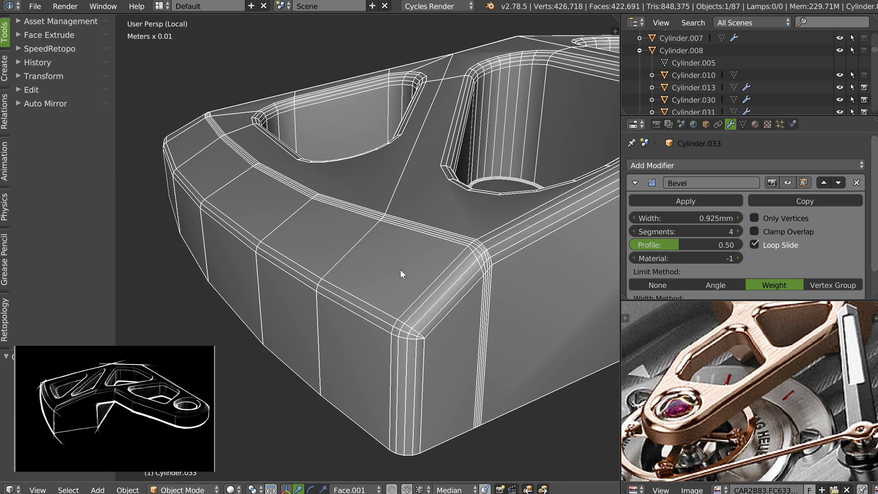
- Bevel the chamfer's inner edge loop on the top surface with two segments and an offset of about 0.010
middle_click_drag(353, 288, 354, 251)
key("Tab")
left_click(353, 291)
right_click(350, 297, "alt")
key("g")
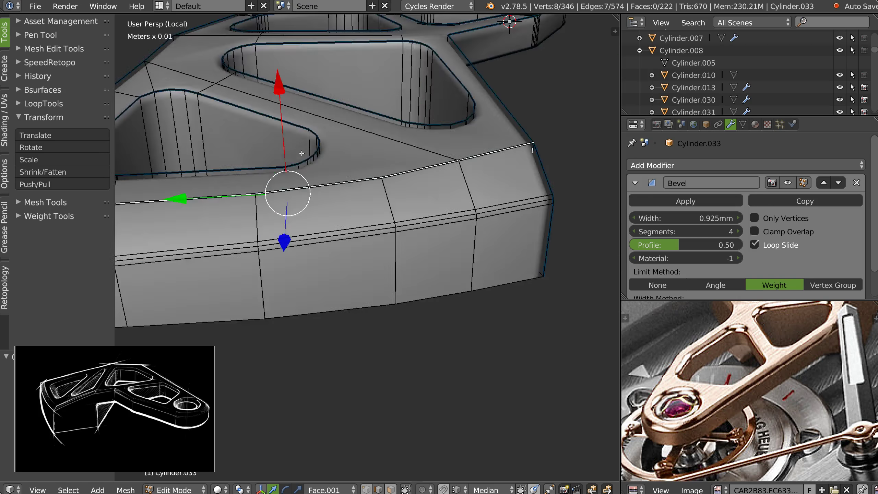
middle_click_drag(302, 153, 428, 247)
key("shift+space")
left_click(294, 242)
middle_click_drag(281, 237, 427, 270)
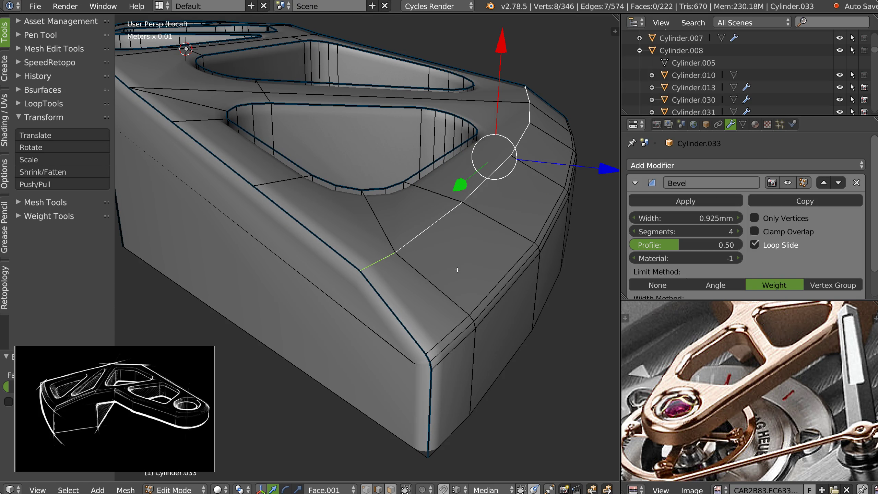
key("ctrl+b")
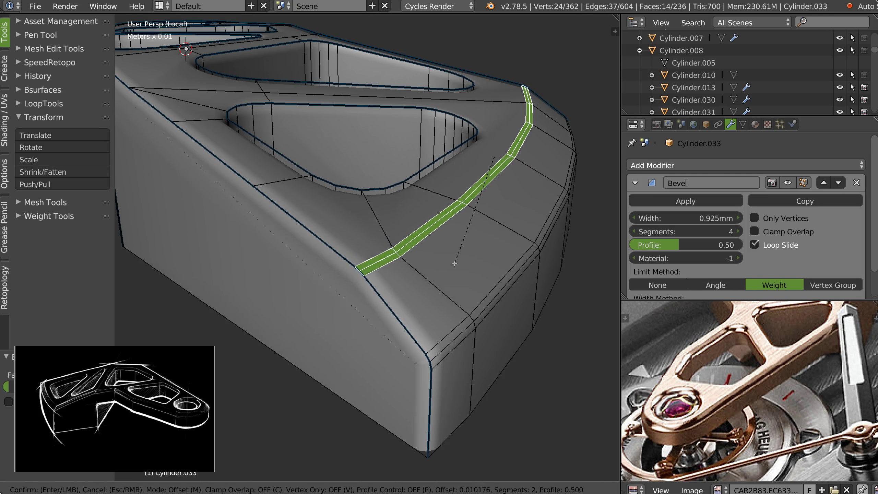
left_click(454, 263)
key("Tab")
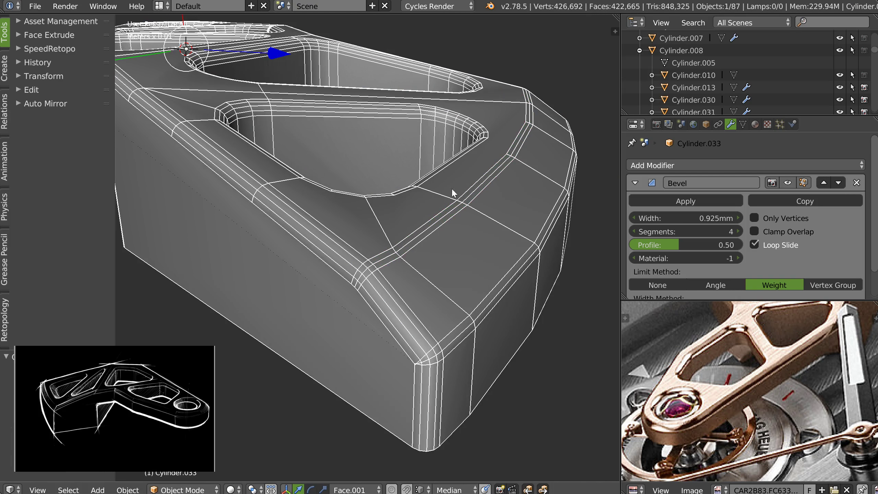
- Select the upper vertex at the chamfer's end corner and turn off the Bevel modifier's viewport display
scroll(452, 190, "down", 2)
scroll(443, 306, "up", 3)
key("Tab")
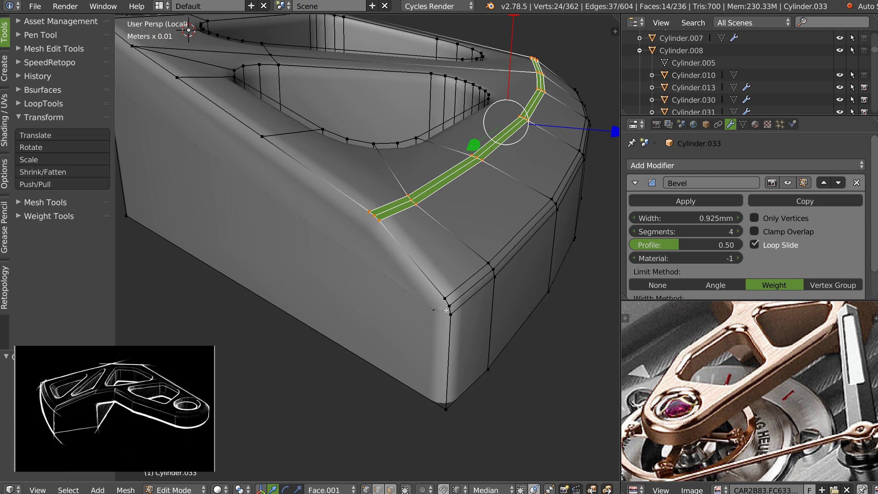
right_click(434, 312)
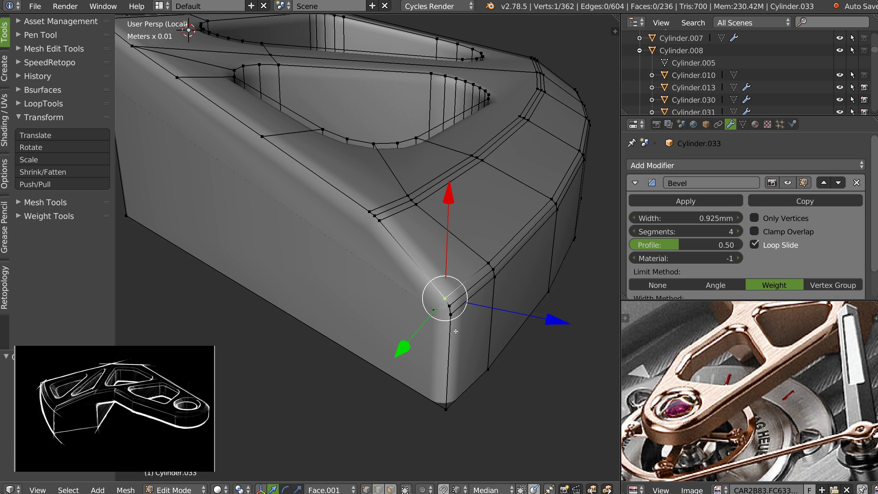
left_click(788, 182)
- Select the three bevel vertices at the chamfer's end corner and raise them slightly along the X axis
scroll(453, 276, "down", 1)
mouse_move(454, 275)
middle_mouse_down()
mouse_move(425, 274)
mouse_move(451, 276)
middle_mouse_up()
scroll(272, 307, "up", 3)
right_click(295, 291, "ctrl")
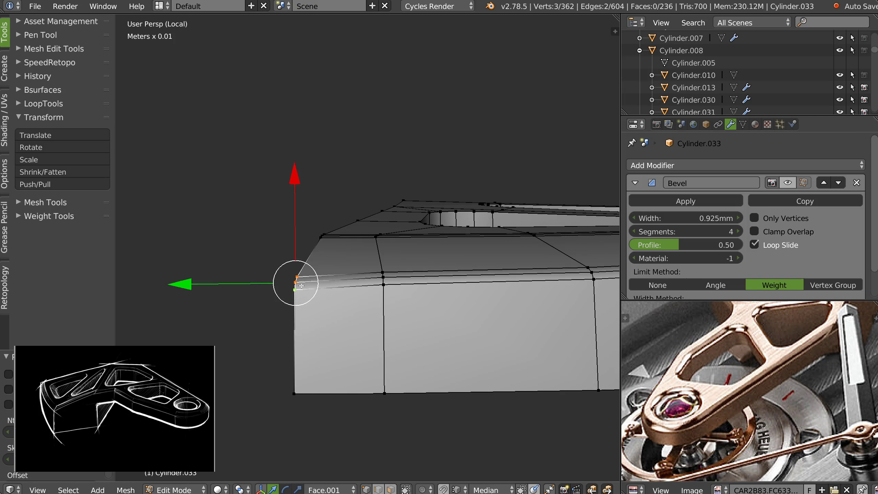
left_click_drag(291, 181, 292, 179)
scroll(379, 199, "down", 3)
middle_click_drag(379, 199, 422, 235)
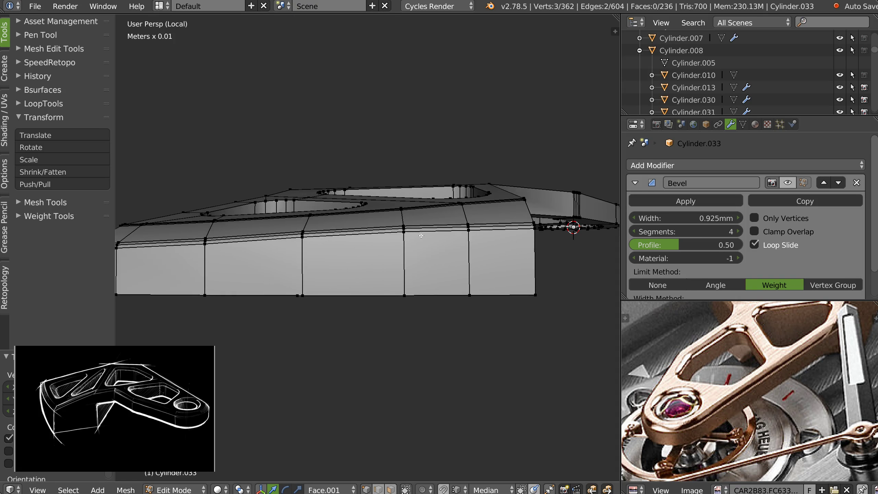
- In the left orthographic view, raise the bevel vertices above the last inner vertical edge near the notch side slightly along X
key("KP_3")
key("ctrl+KP_3")
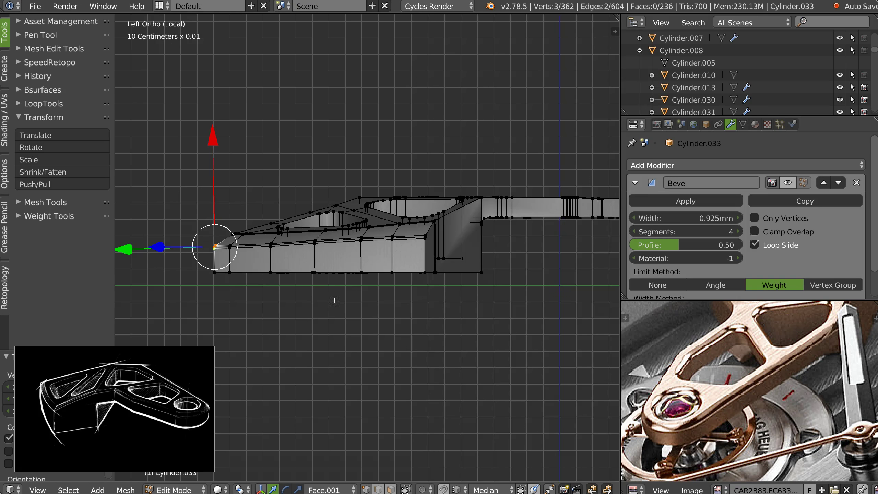
scroll(377, 224, "up", 7)
right_click(377, 228, "ctrl")
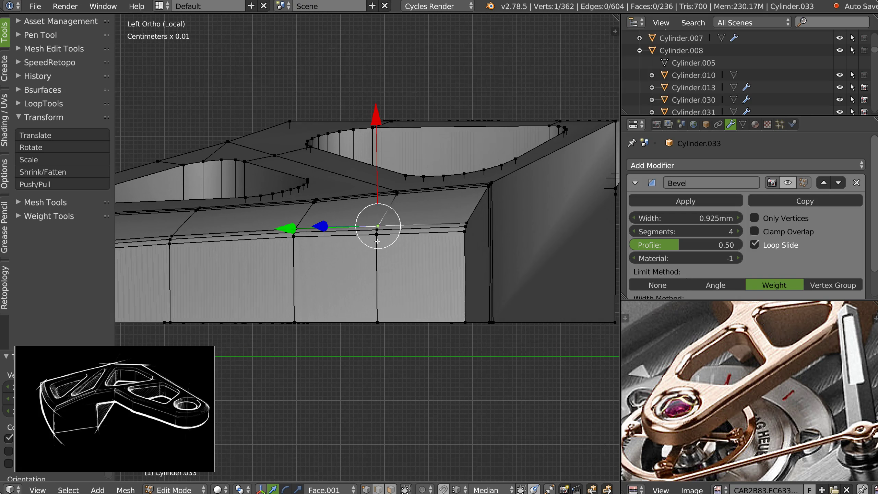
left_click_drag(376, 125, 376, 124)
- Adjust the height of the three bevel vertices at the curved end's notch-side corner along the X axis
right_click(466, 222, "ctrl")
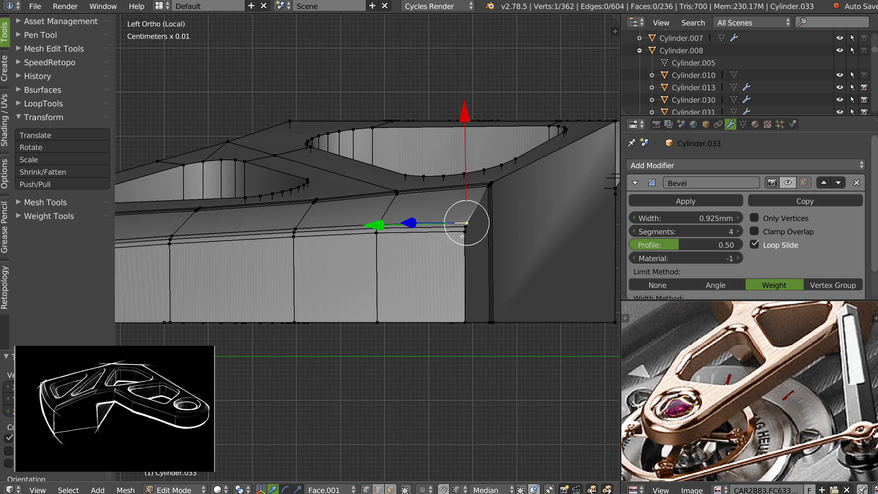
key("g")
key("x")
left_click(466, 125)
scroll(384, 231, "down", 4)
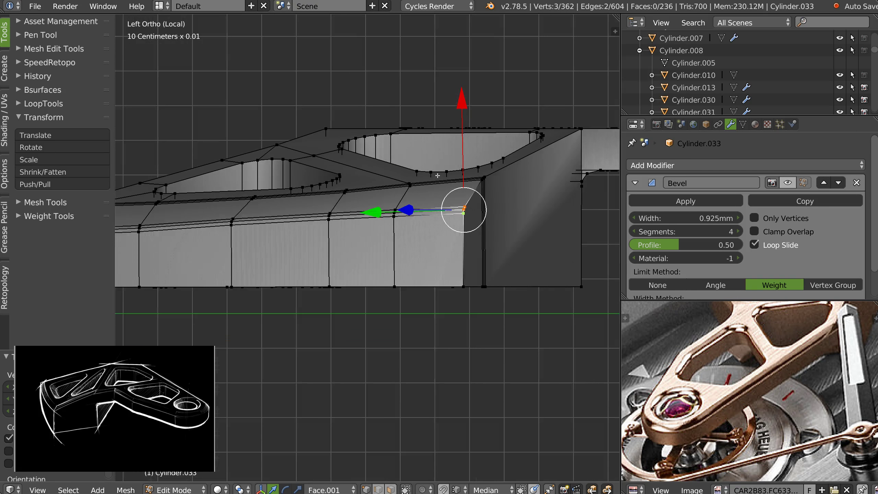
- Fine-tune the heights of the bevel vertices above the second inner vertical edge and of the six vertices near the opposite end
scroll(356, 245, "up", 3)
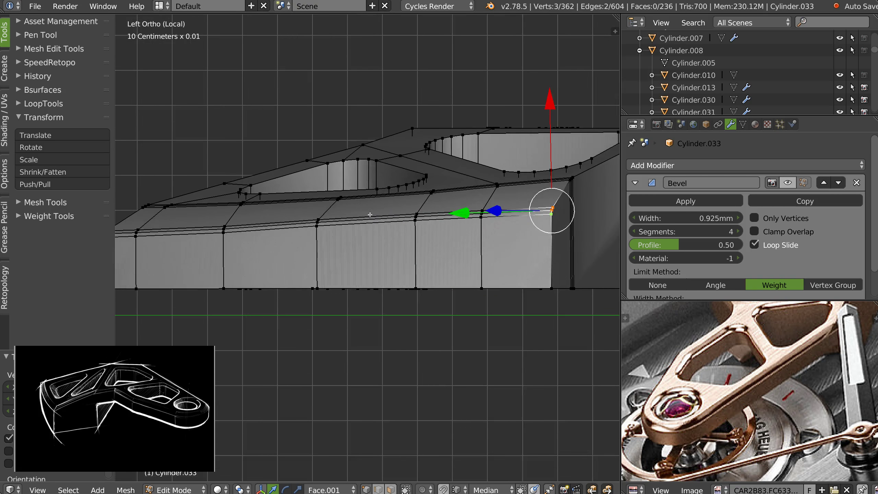
right_click(277, 227, "ctrl")
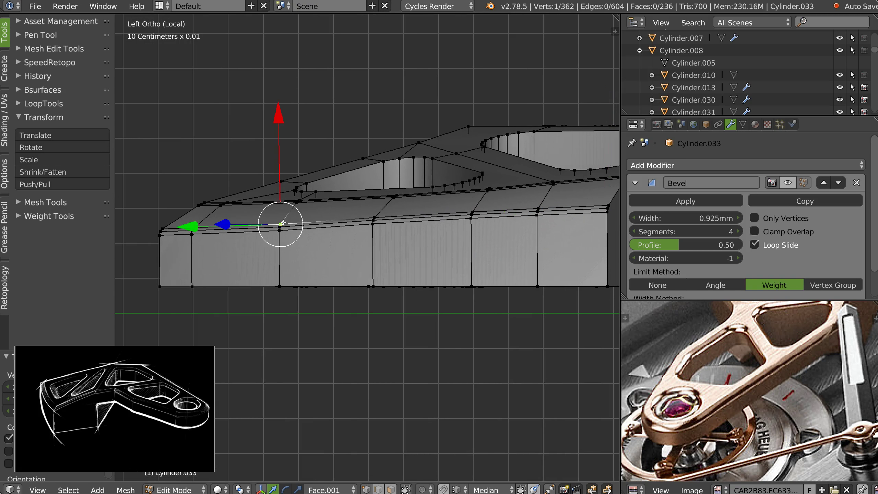
left_click_drag(278, 128, 276, 126)
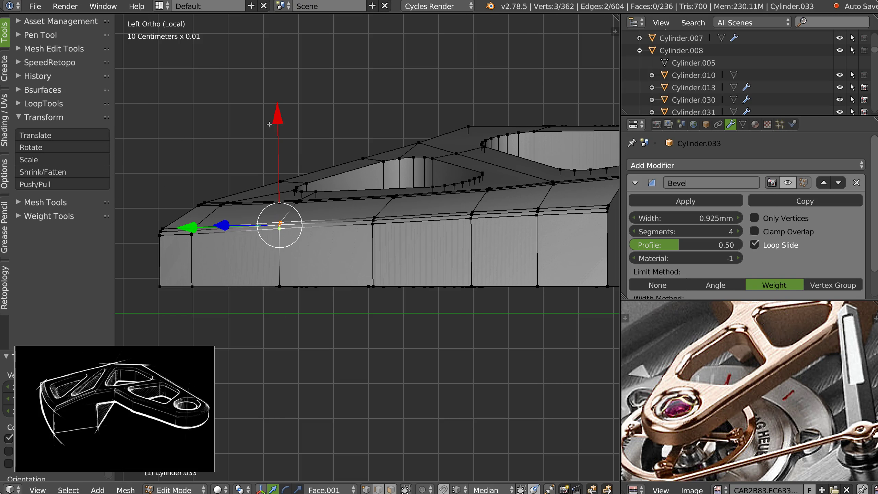
right_click(194, 226)
key("ctrl+KP_Add")
right_click(204, 202, "shift")
left_click_drag(171, 126, 180, 119)
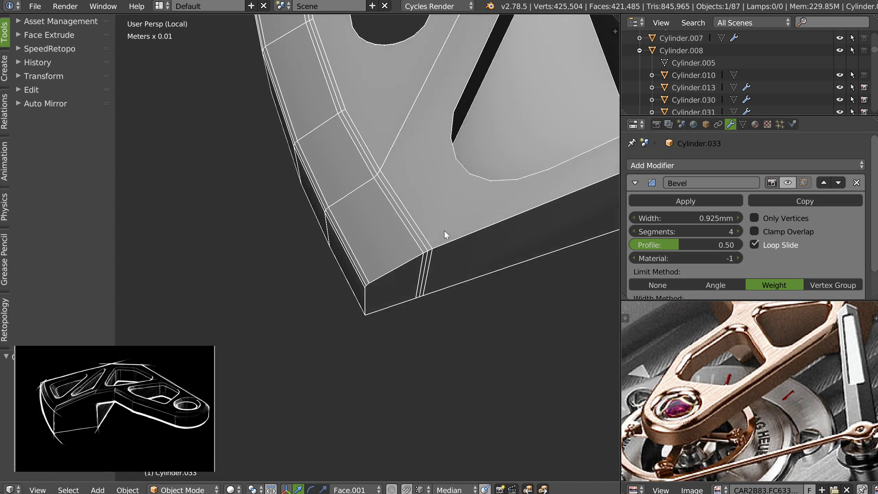
- Move the lower vertex on the inner corner's vertical edge up and merge it with the vertex at the underside curve
middle_click_drag(444, 231, 407, 198)
middle_click_drag(498, 175, 467, 199, "shift")
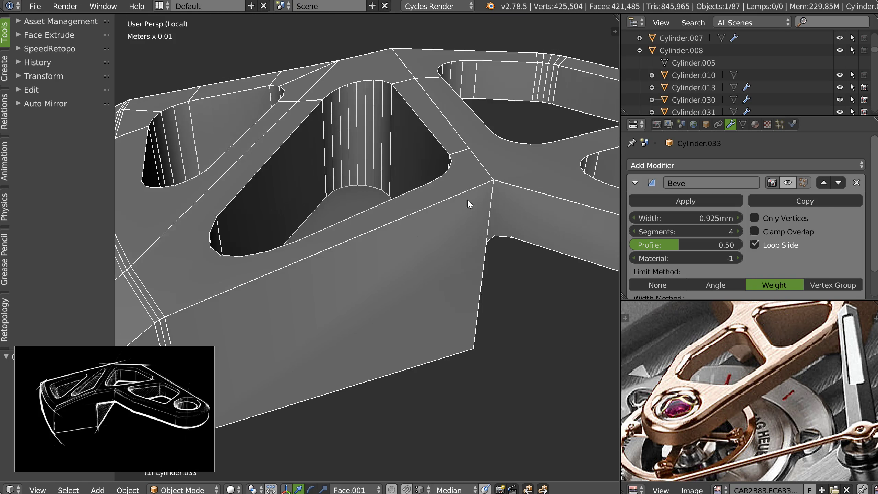
scroll(453, 206, "down", 2)
scroll(438, 221, "up", 5)
key("Tab")
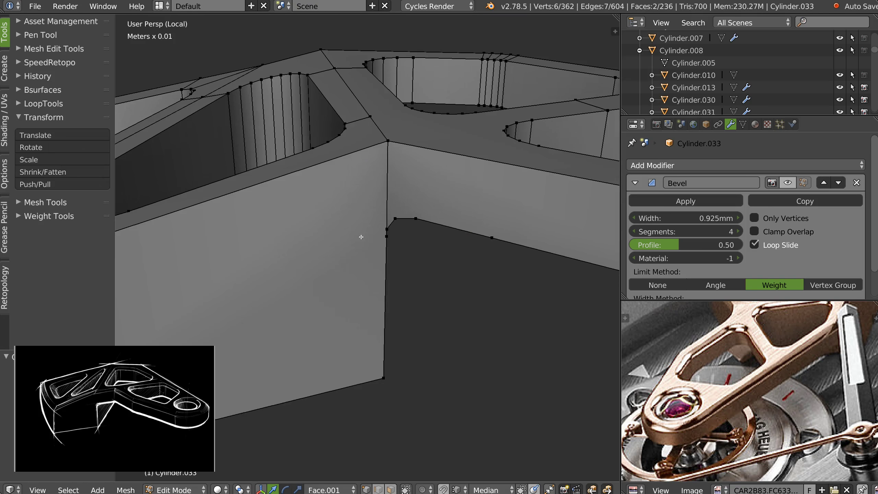
mouse_move(390, 241)
middle_mouse_down()
mouse_move(341, 227)
mouse_move(372, 202)
mouse_move(380, 277)
mouse_move(376, 250)
middle_mouse_up()
scroll(355, 264, "up", 2)
right_click(362, 254)
key("g")
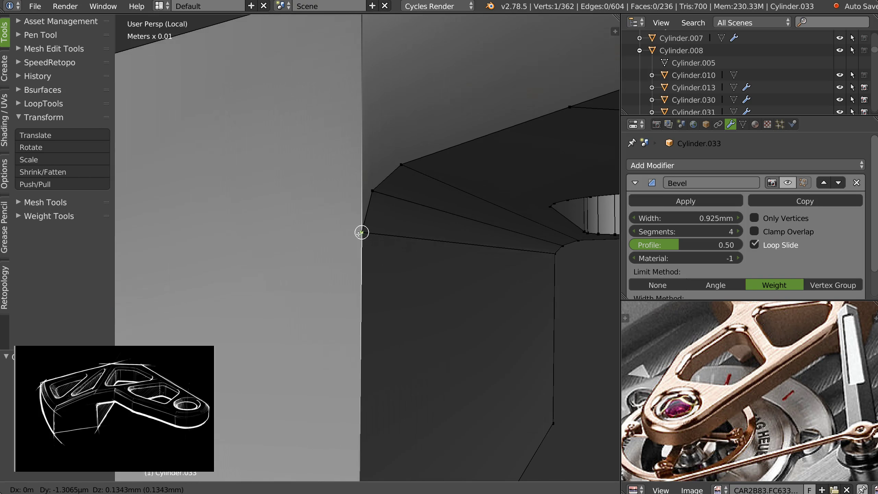
left_click(361, 232)
scroll(380, 221, "down", 5)
middle_click_drag(401, 212, 392, 206)
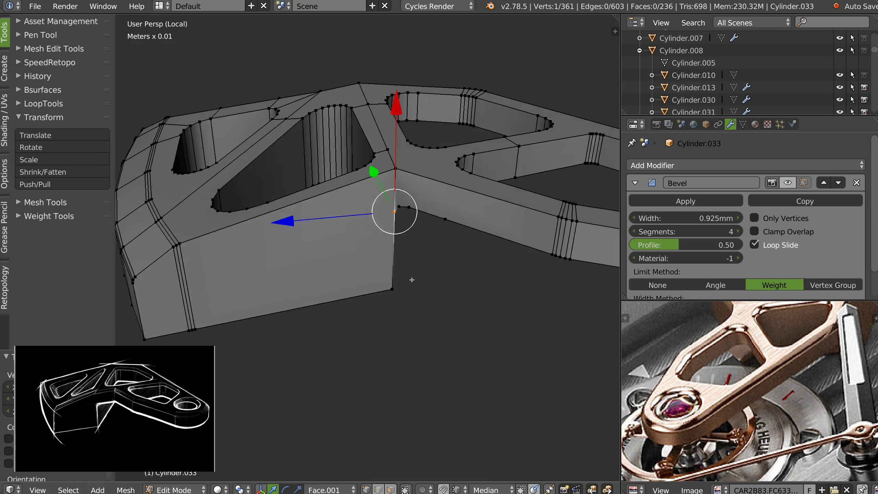
key("Tab")
scroll(405, 199, "up", 4)
key("Tab")
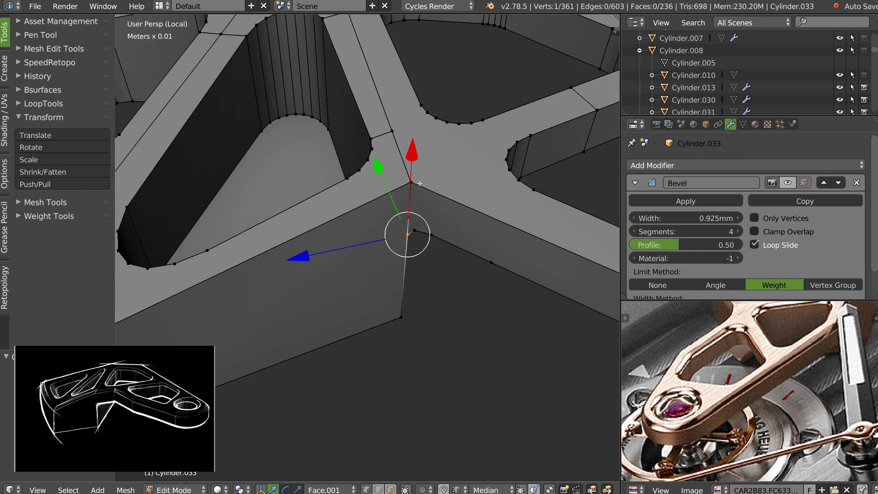
right_click(419, 184)
key("ctrl+shift+b")
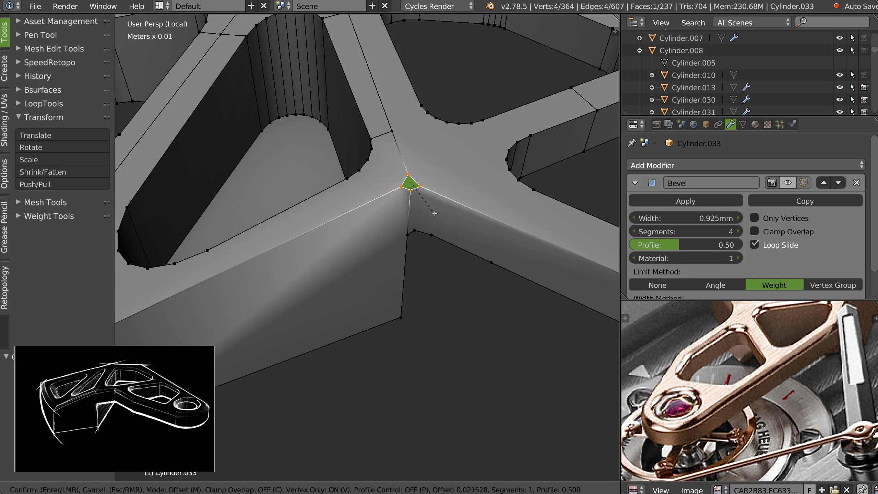
right_click(447, 216)
key("ctrl+z")
- Knife a vertical cut on the arm's inner wall from the first underside curve vertex to the top edge beside the inner corner
mouse_move(446, 215)
middle_mouse_down()
mouse_move(432, 220)
mouse_move(435, 201)
middle_mouse_up()
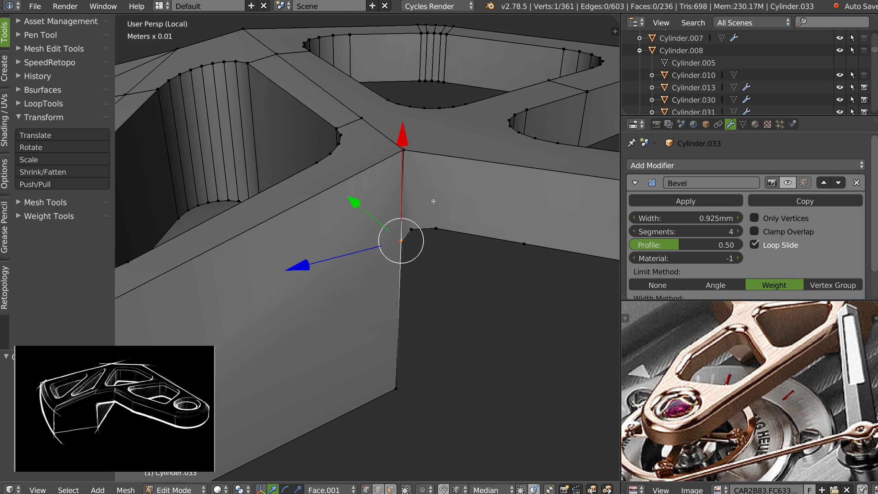
key("k")
left_click(416, 223)
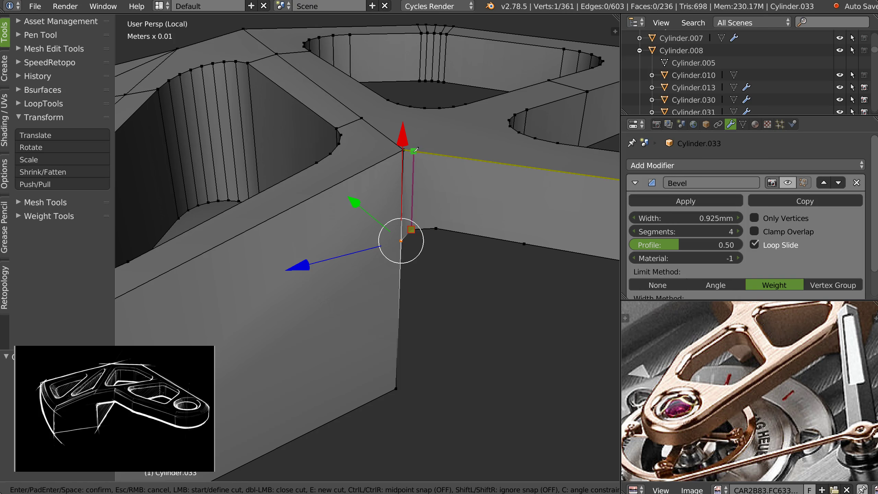
left_click(415, 150)
key("Return")
- Knife a vertical cut on the long outer wall, from its top edge to its bottom edge, just beside the inner corner
middle_click_drag(403, 246, 381, 237)
key("k")
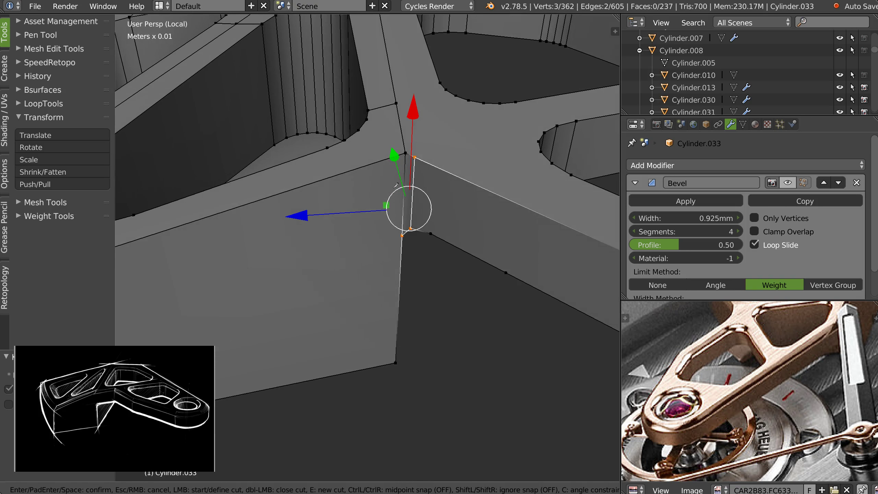
left_click(394, 155)
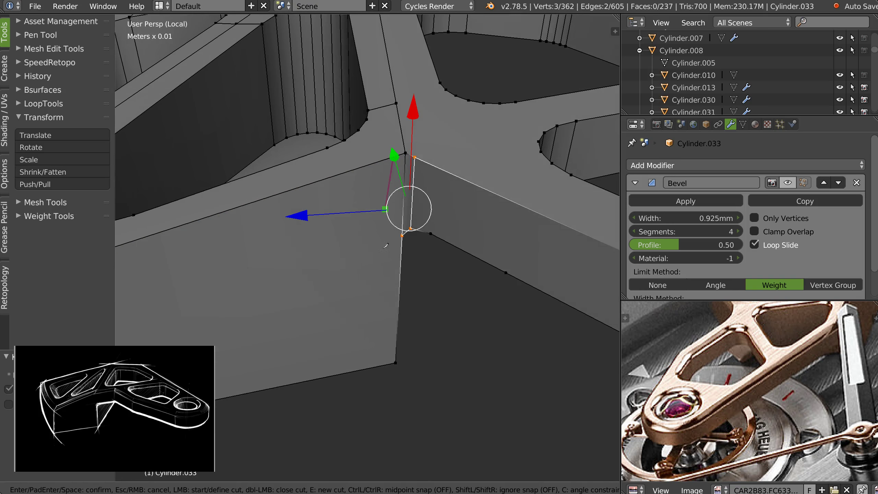
left_click(386, 363)
key("Return")
- Knife a second vertical cut on the arm's inner wall, from the next underside curve vertex to the top edge
middle_click_drag(386, 363, 430, 212)
key("k")
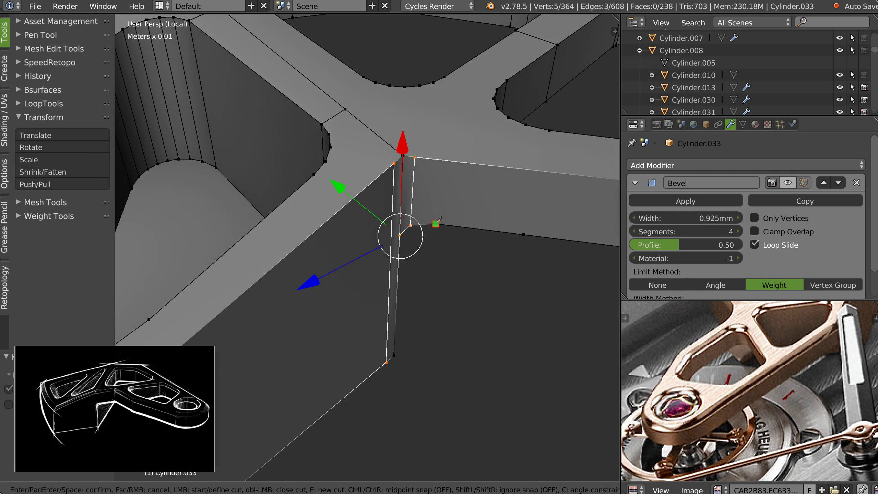
left_click(436, 222)
left_click(439, 160)
key("Return")
- In the top view, move the upper and lower vertices of the long wall's cut slightly away from the inner corner
key("KP_7")
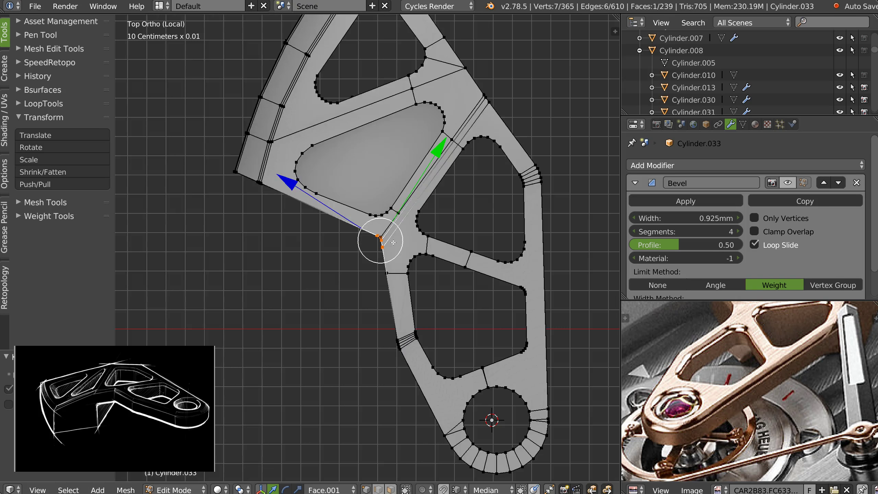
scroll(422, 175, "up", 8)
middle_click_drag(422, 175, 423, 169, "ctrl")
right_click(399, 183)
key("g")
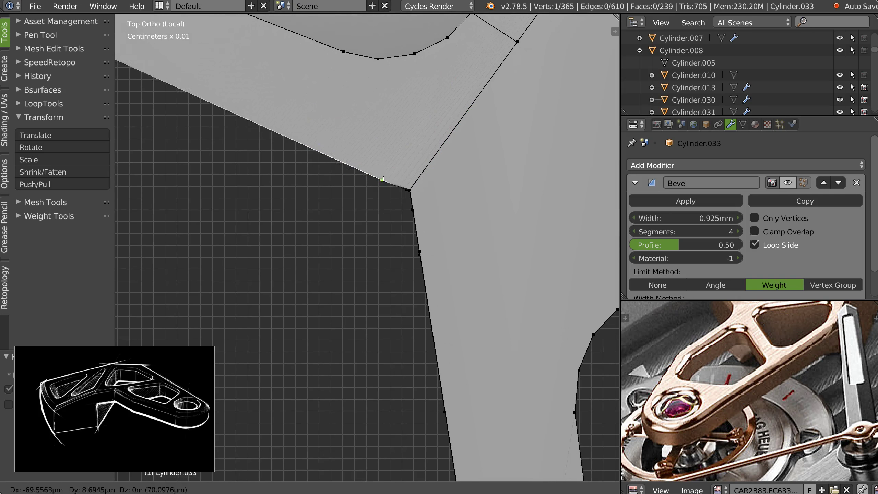
left_click(396, 183)
right_click(393, 183, "shift")
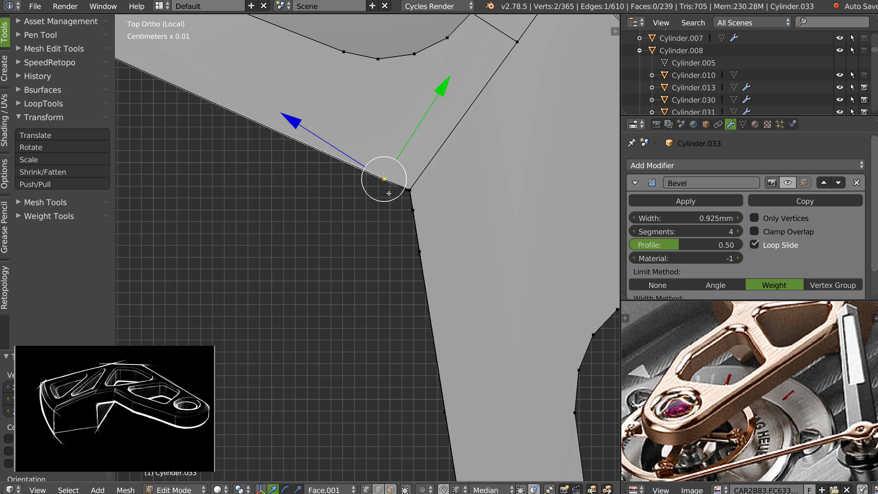
key("g")
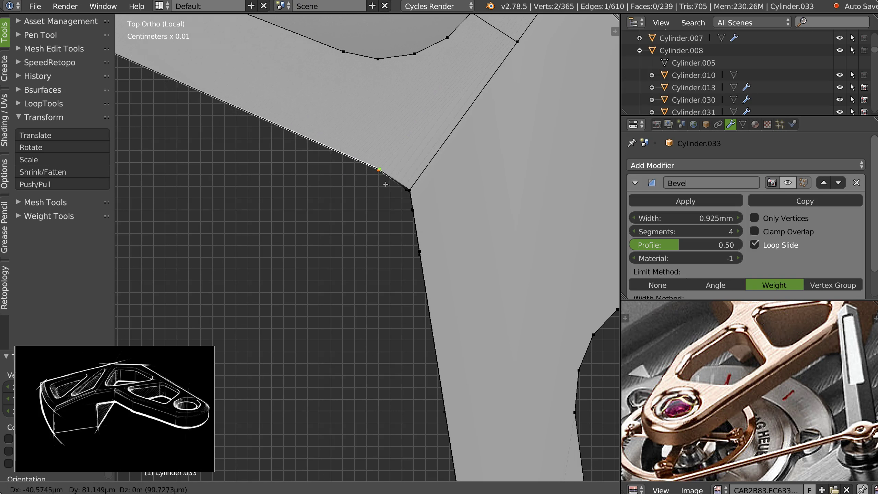
left_click(420, 190)
- Shift the upper vertex of the inner corner slightly in the top view to even out the corner's curve
right_click(421, 190, "shift")
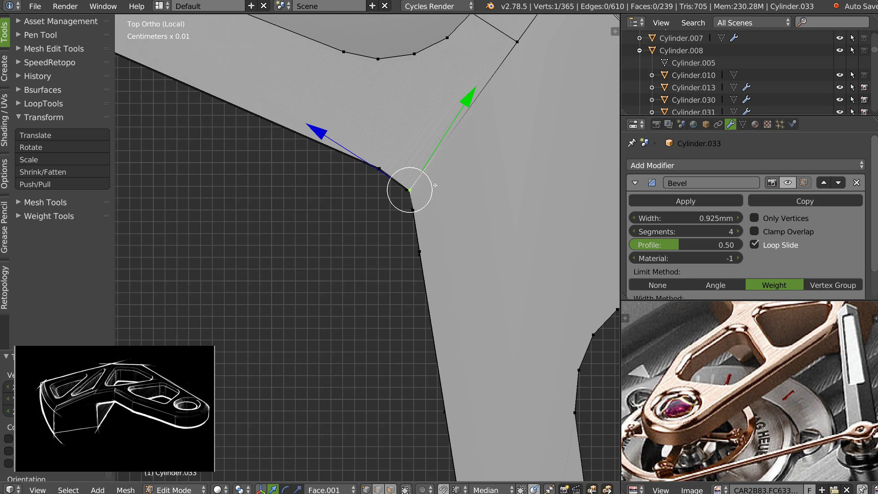
key("g")
left_click(414, 193)
middle_click_drag(414, 194, 432, 152, "ctrl")
- Switch the transform orientation to Global and snap the inner corner's two stacked vertices into alignment along X and Y
right_click(386, 175)
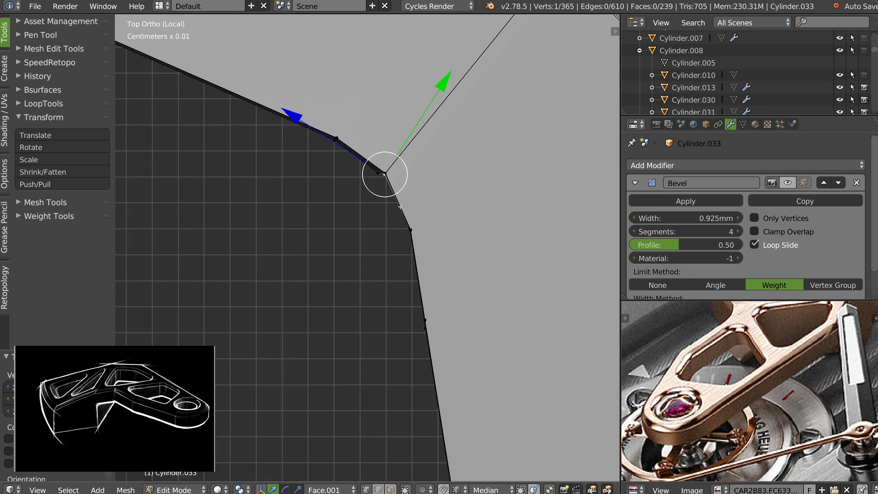
key("alt+space")
left_click(398, 132)
left_click_drag(474, 178, 388, 174)
left_click_drag(386, 135, 391, 178, "ctrl")
right_click(378, 174)
key("g")
key("x")
key("Escape")
key("g")
key("y")
key("Escape")
- Snap the offset vertex of the long wall's cut to its stacked counterpart along X and Y
right_click(348, 134)
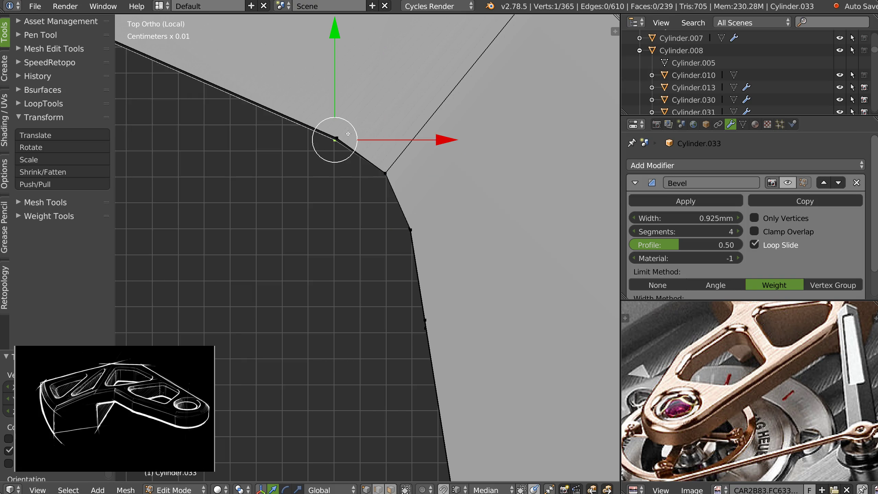
key("g")
key("x")
left_click_drag(336, 64, 340, 138, "ctrl")
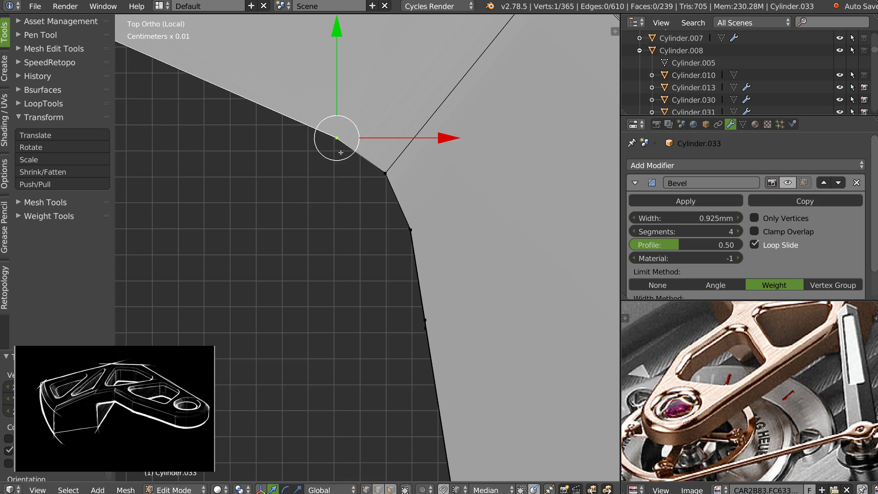
- Select both vertices of the long wall's cut and move them about 0.06 mm into line with the wall in the top view
right_click(406, 233)
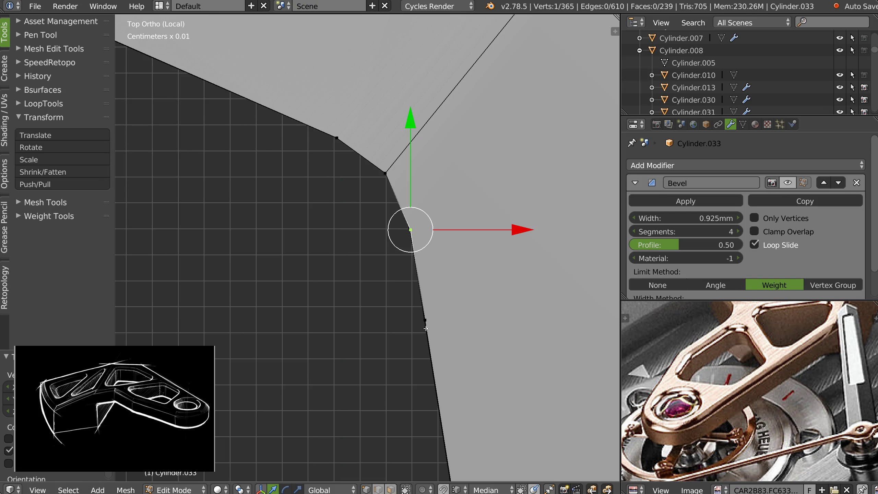
scroll(425, 329, "down", 5)
middle_click_drag(463, 299, 465, 187)
right_click(462, 227)
right_click(433, 147, "shift")
key("KP_7")
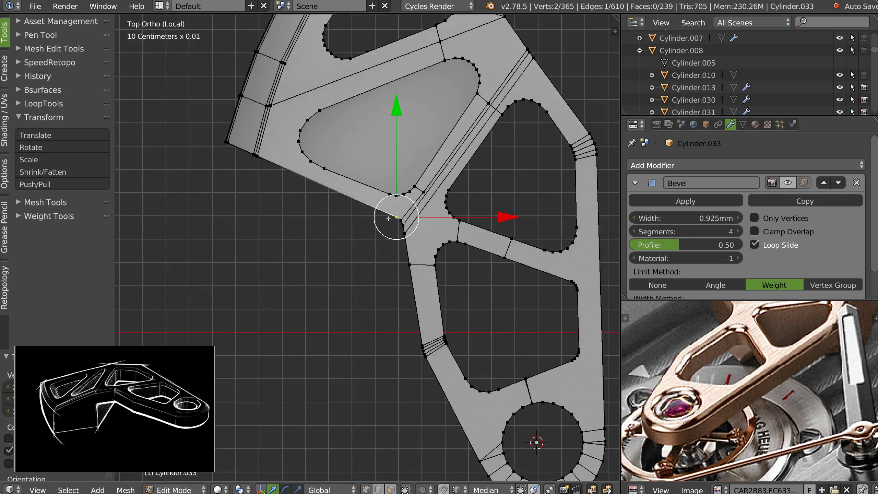
scroll(388, 218, "up", 8)
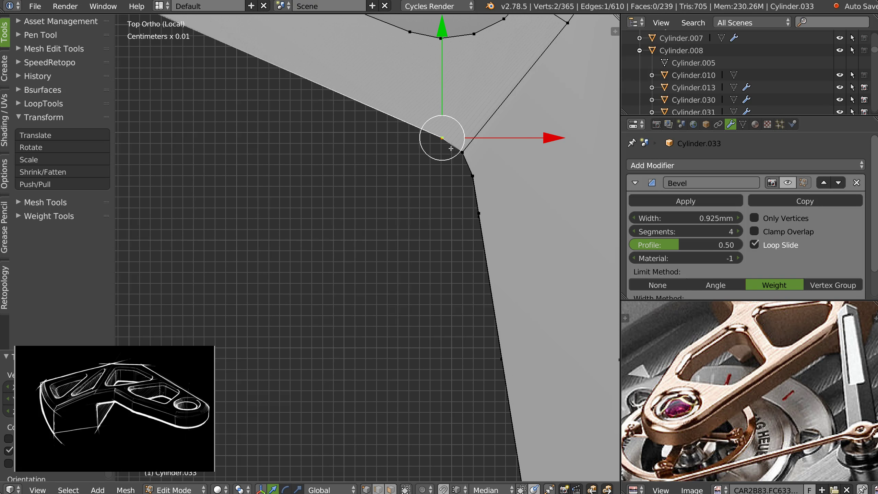
key("g")
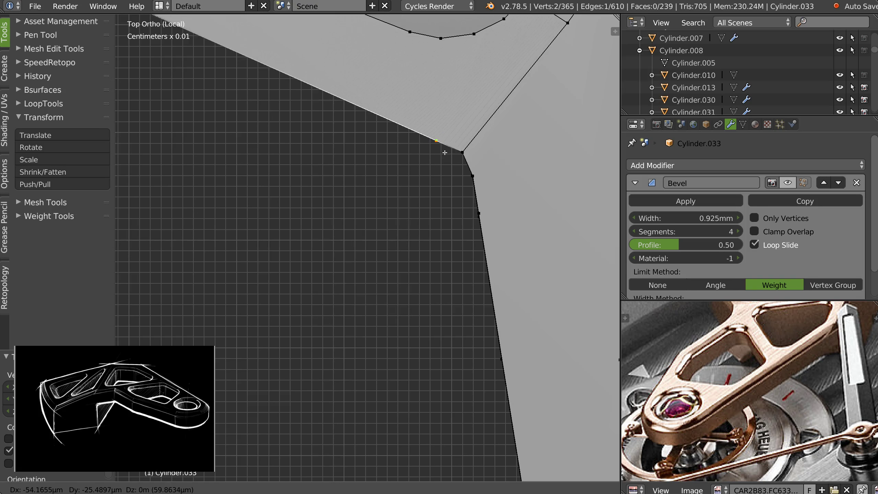
left_click(445, 153)
- Box-select the four vertices of the two arm-side cuts and move them about 0.09 mm away from the inner corner
right_click(476, 179)
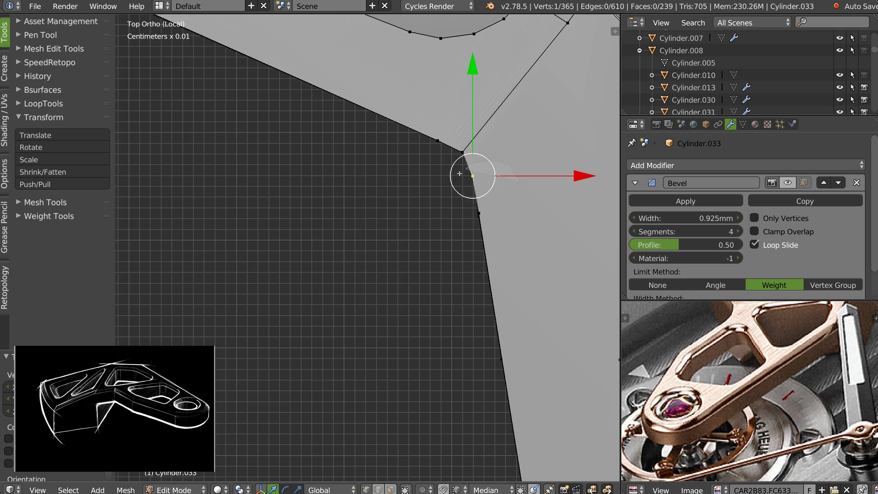
key("b")
left_click_drag(442, 169, 488, 267)
key("g")
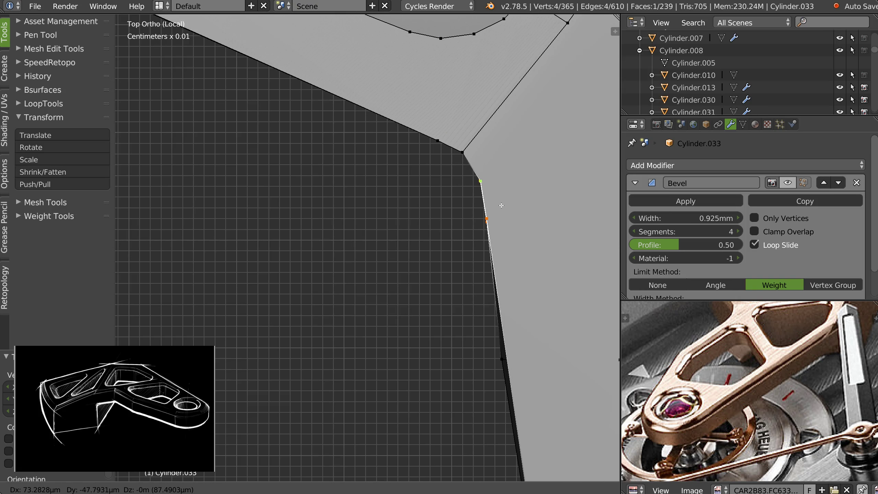
right_click(499, 205)
- Snap the offset vertex of the outer arm-side cut into alignment with its stacked counterpart, starting along the Y axis
right_click(494, 233)
right_click(495, 237)
key("g")
key("y")
left_click(486, 219, "ctrl")
key("g")
left_click(493, 221, "ctrl")
- Examine the cuts around the inner corner from several angles and undo the last two actions
middle_click_drag(543, 285, 470, 133, "shift")
scroll(470, 133, "down", 1)
right_click(455, 199)
middle_click_drag(548, 197, 484, 133)
scroll(447, 193, "down", 6)
middle_click_drag(447, 193, 484, 133)
scroll(491, 131, "up", 8)
scroll(485, 130, "down", 3)
middle_click_drag(436, 167, 409, 132)
key("ctrl+z")
key("ctrl+z")
- In edge select mode, dissolve the cross edge between the arm's inner wall and the adjacent hole near the inner corner
left_click_drag(422, 210, 369, 129)
left_click_drag(303, 204, 425, 127)
key("ctrl+Tab")
key("2")
right_click(434, 142)
key("ctrl+x")
- In vertex select mode, adjust the vertex pair of the outer arm-side cut along the X axis and compare it with the neighbouring pair
middle_click_drag(380, 169, 367, 157)
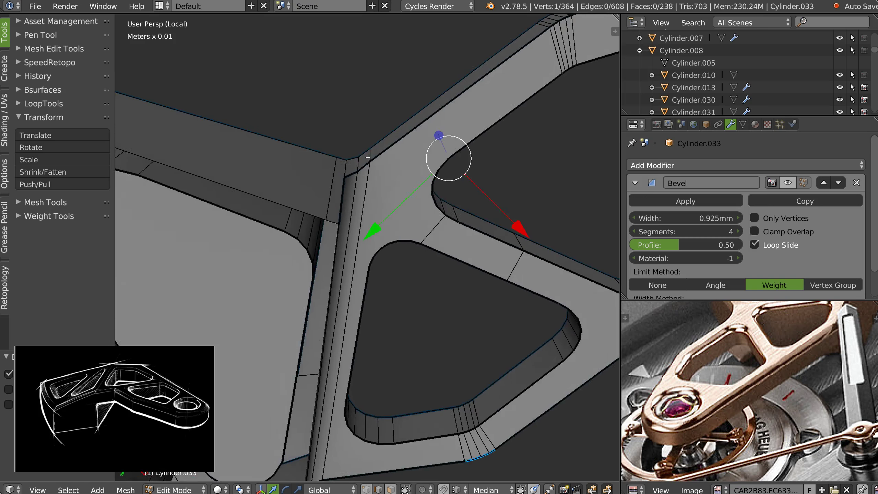
scroll(367, 157, "up", 4)
key("ctrl+Tab")
key("1")
right_click(375, 104)
right_click(384, 143, "shift")
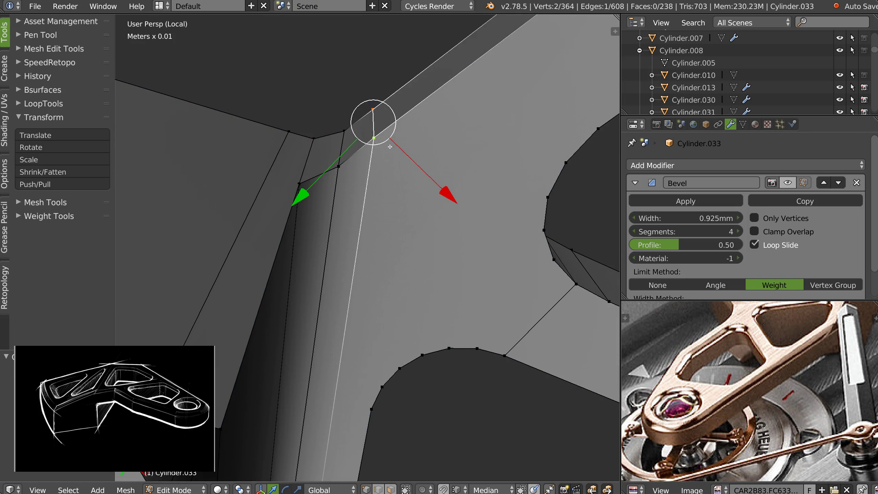
left_click_drag(436, 183, 453, 202)
right_click(345, 131)
right_click(337, 168, "shift")
right_click(377, 113)
right_click(379, 142, "shift")
- Dissolve the vertical cut edge on the long outer wall beside the inner corner, undoing a first dissolve of too many vertices
scroll(459, 136, "down", 8)
middle_click_drag(460, 135, 425, 183)
right_click(427, 182, "shift")
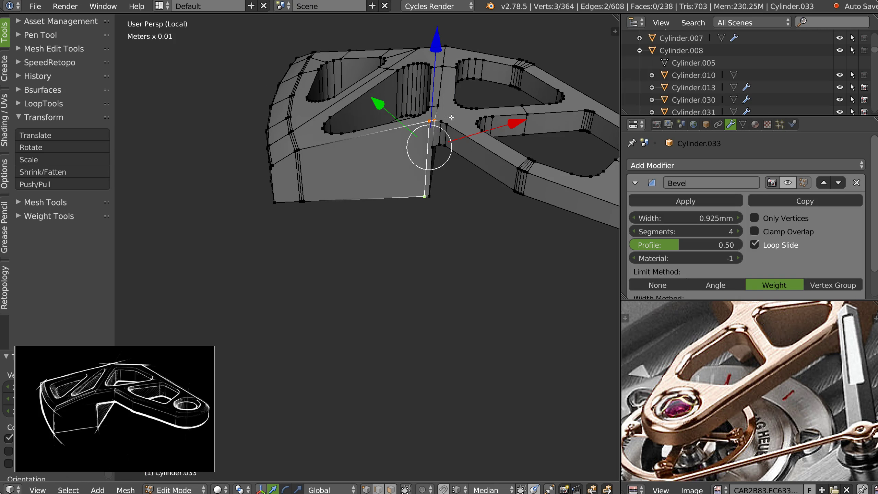
key("ctrl+x")
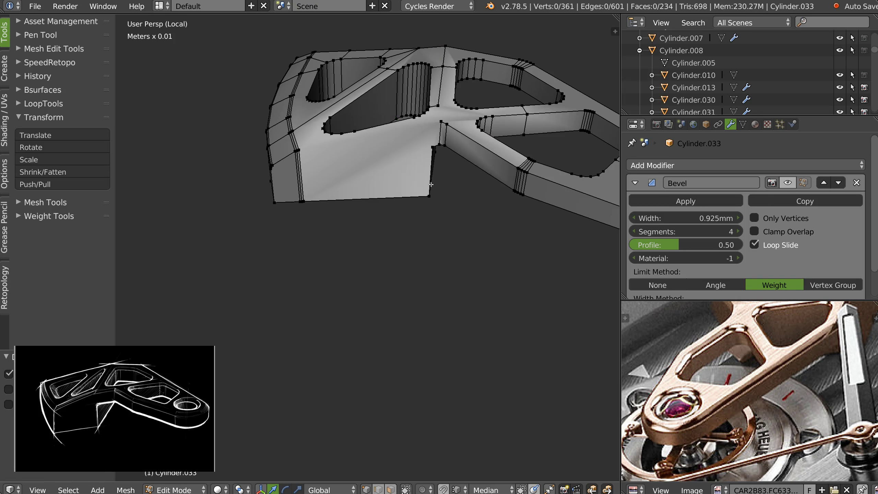
key("ctrl+z")
key("ctrl+z")
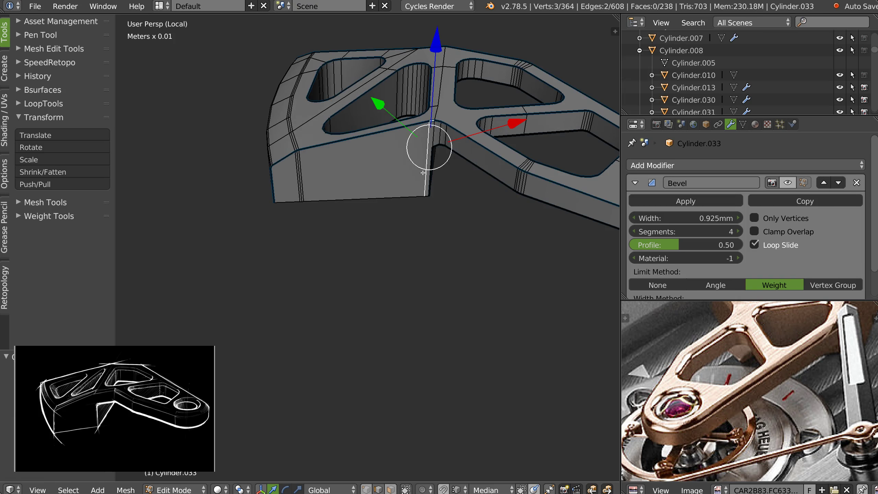
key("ctrl+x")
- Examine the reworked inner corner in both Object and Edit Mode from above and from the side
key("Tab")
middle_click_drag(415, 170, 421, 188)
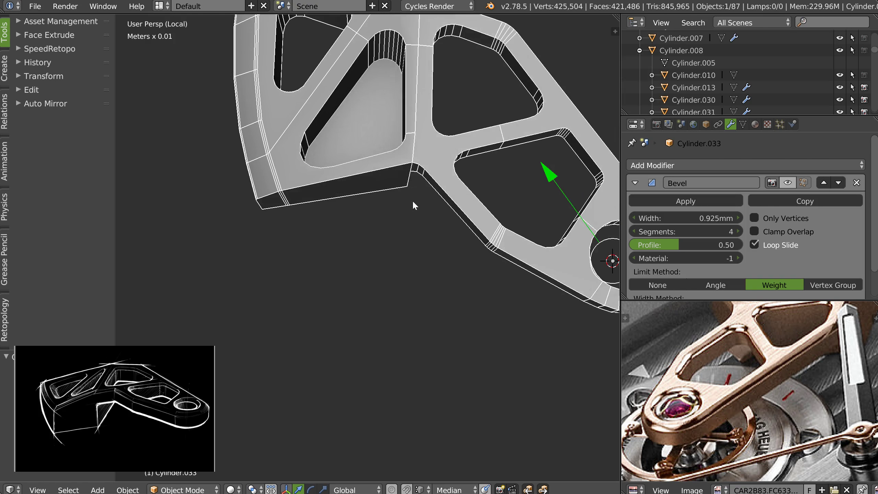
scroll(414, 211, "up", 4)
key("Tab")
key("Tab")
middle_click_drag(423, 146, 412, 96)
key("Tab")
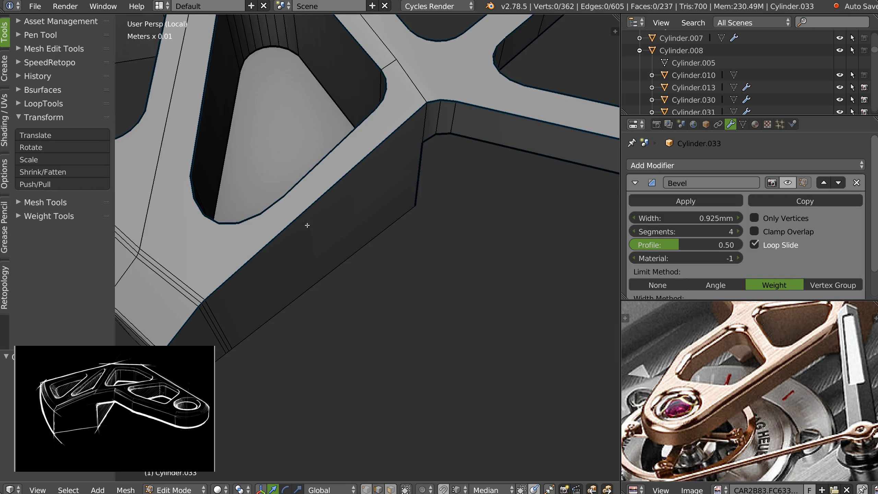
right_click(473, 108)
scroll(441, 117, "down", 8)
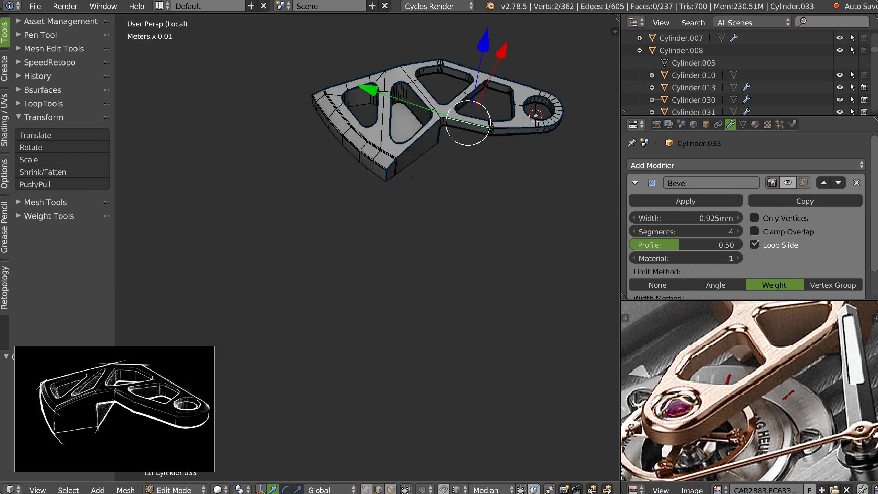
- Turn on the Bevel modifier's viewport display in Object Mode and check the bevelled edges around the inner corner
middle_click_drag(412, 176, 356, 200, "shift")
key("Tab")
middle_click_drag(536, 105, 537, 91)
left_click(787, 182)
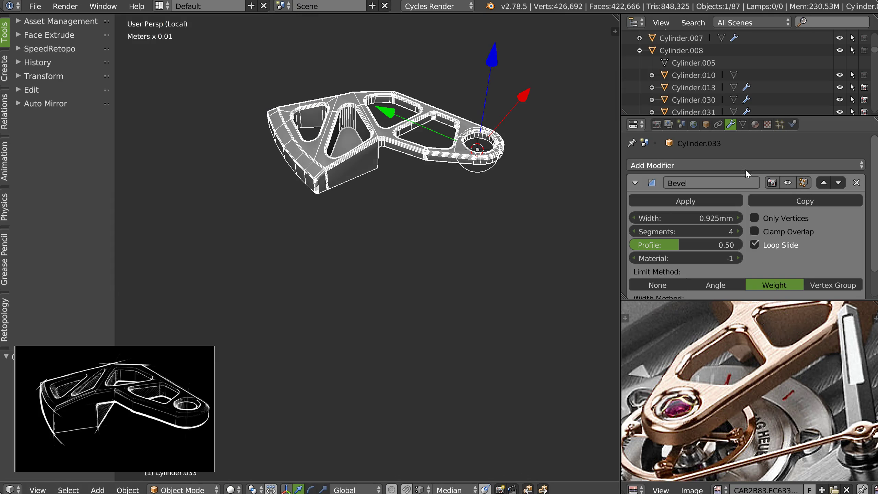
scroll(422, 129, "up", 7)
middle_click_drag(374, 135, 404, 202)
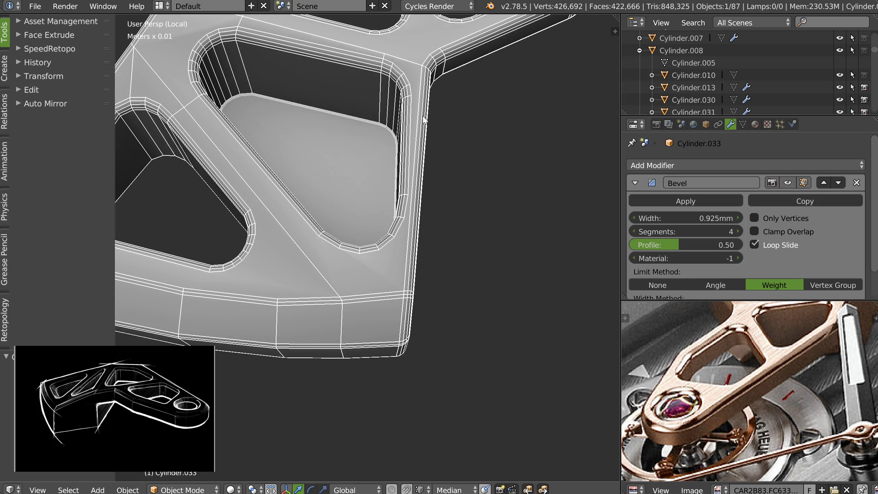
- In the top view, move the seven vertices of the triangular hole's rounded end nearest the curved edge slightly away from the long outer wall
key("Tab")
scroll(406, 219, "down", 3)
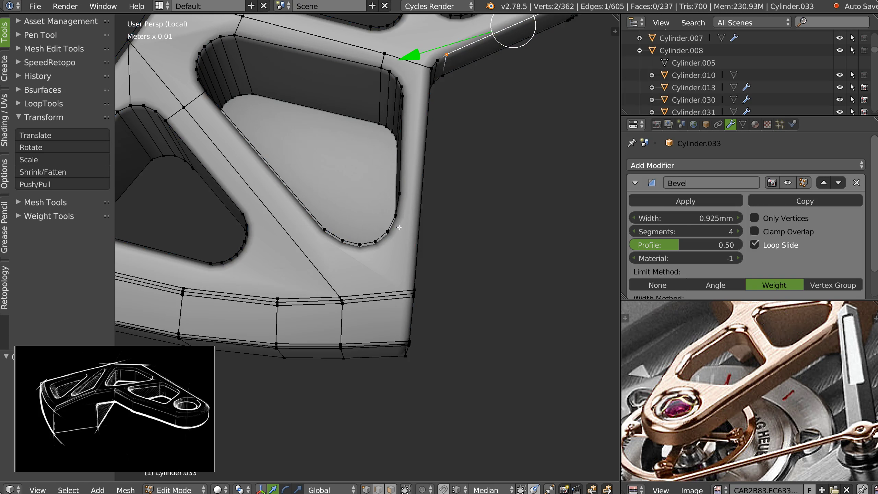
key("KP_7")
scroll(399, 145, "up", 5)
scroll(399, 145, "up", 1)
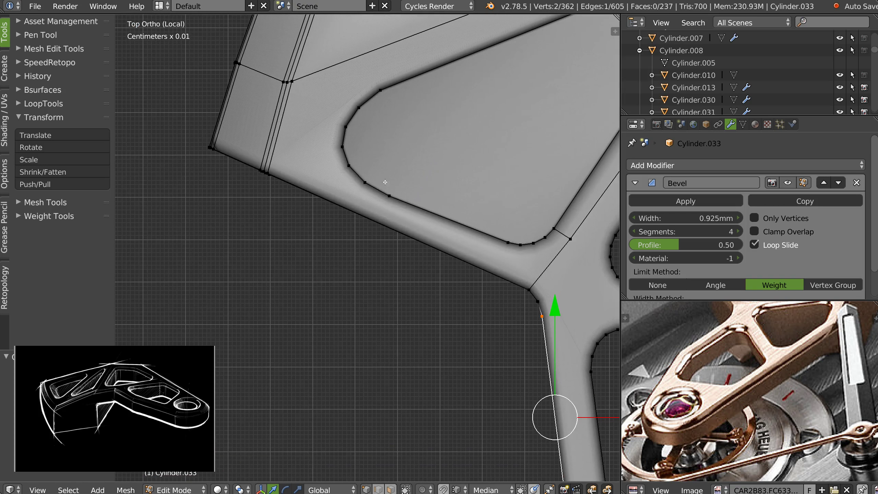
right_click(387, 199)
mouse_move(417, 120)
left_mouse_down("ctrl")
mouse_move(312, 155)
mouse_move(416, 207)
mouse_move(417, 194)
left_mouse_up("ctrl")
left_click_drag(382, 153, 384, 151)
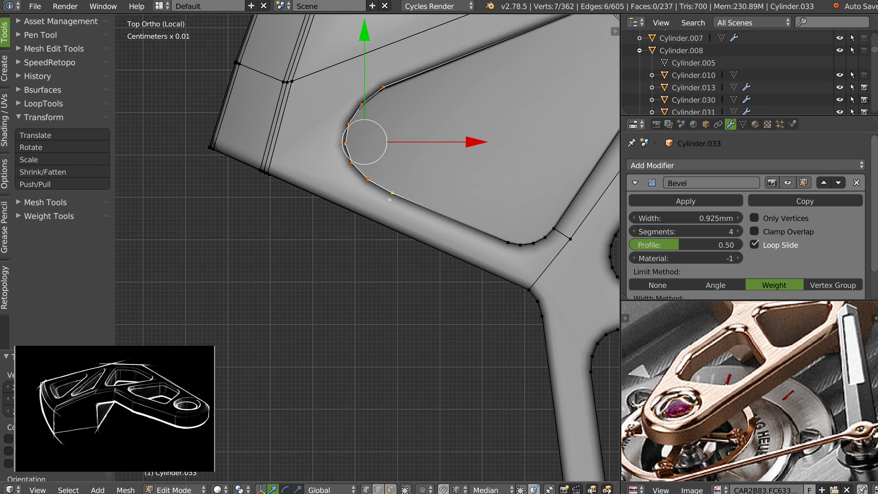
key("Tab")
middle_click_drag(389, 200, 400, 155)
middle_click_drag(403, 125, 386, 221)
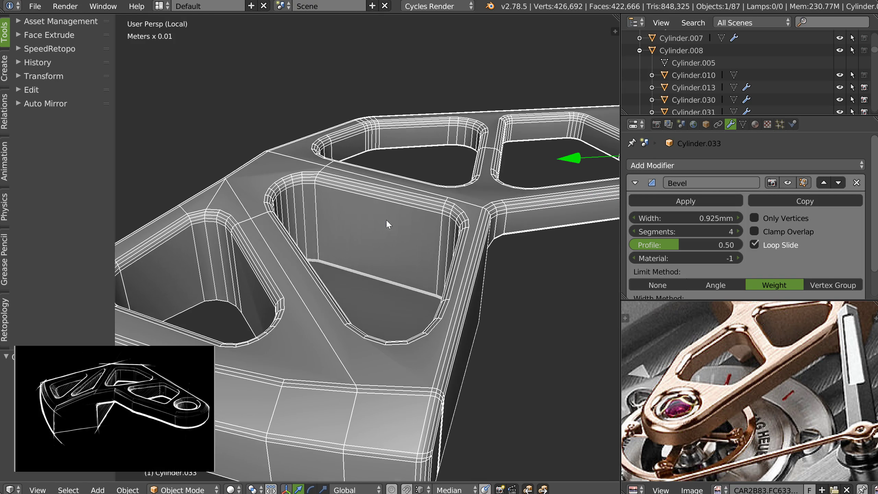
- Select the three top faces around the middle triangular hole in Edit Mode and examine them from the side
middle_click_drag(292, 214, 267, 201)
key("Tab")
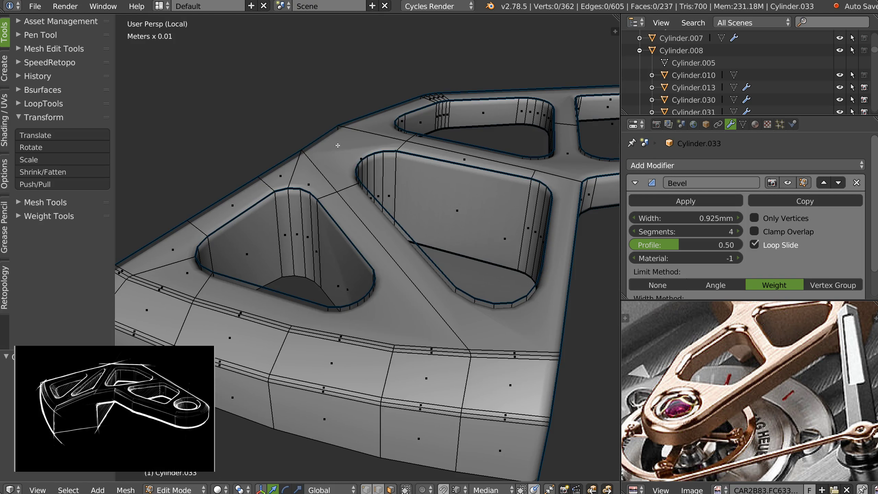
right_click(469, 161, "shift")
right_click(558, 189, "shift")
middle_click_drag(481, 301, 374, 255)
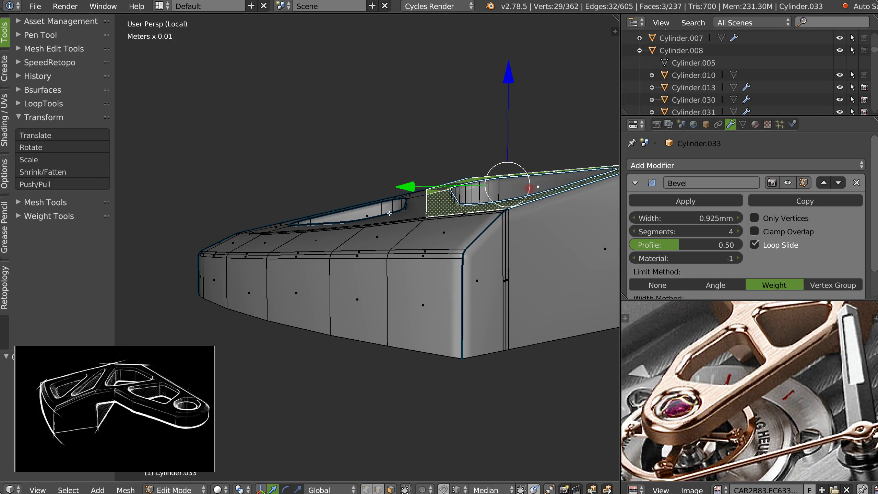
middle_click_drag(382, 217, 418, 248)
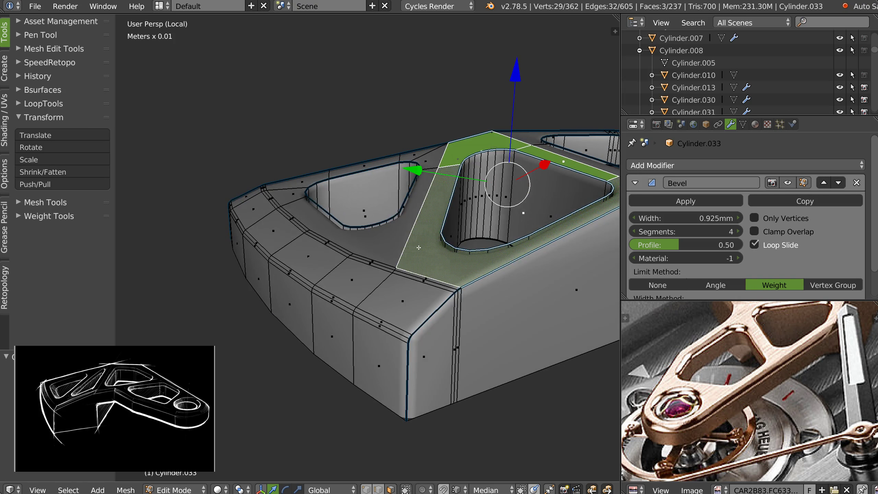
- Dissolve the four support edge loops running along the upper and front edges of the curved end
right_click(394, 326, "alt")
right_click(378, 330, "alt+shift")
right_click(422, 285, "alt+shift")
right_click(447, 277, "alt+shift")
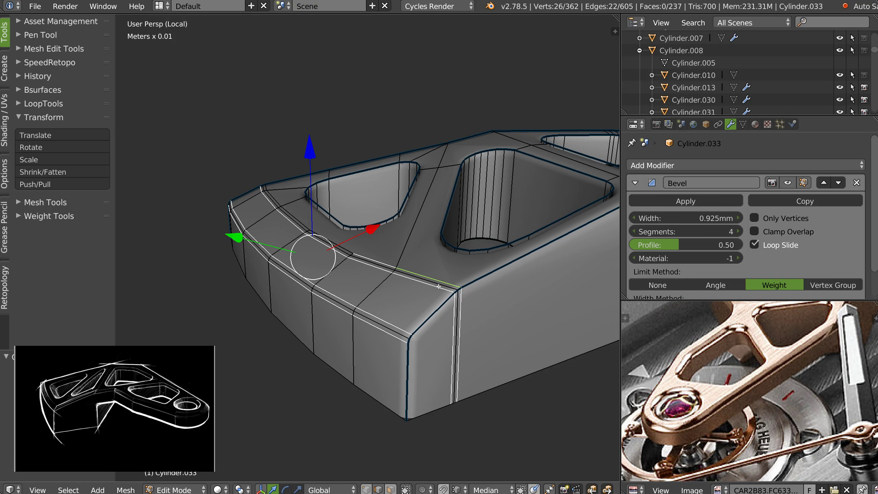
key("ctrl+x")
middle_click_drag(390, 254, 415, 274)
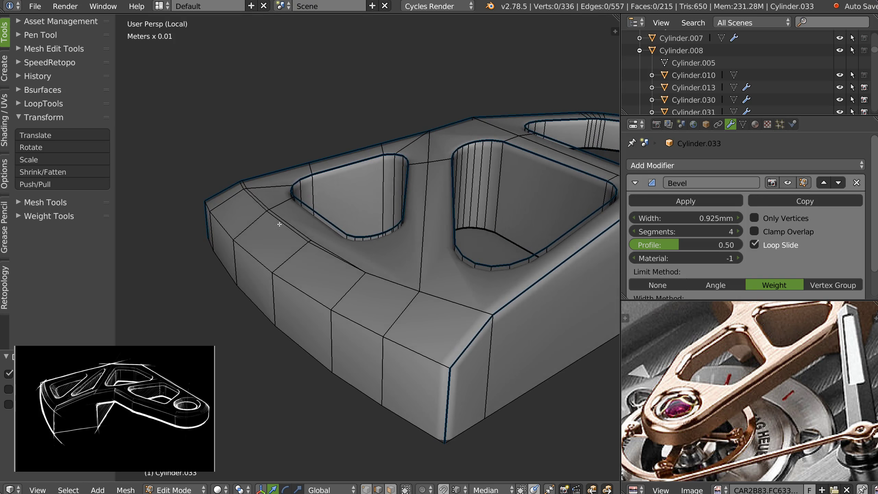
- Dissolve the leftover doubled edges along the curved end's upper crease, keeping the loop's last three segments
scroll(364, 244, "up", 3)
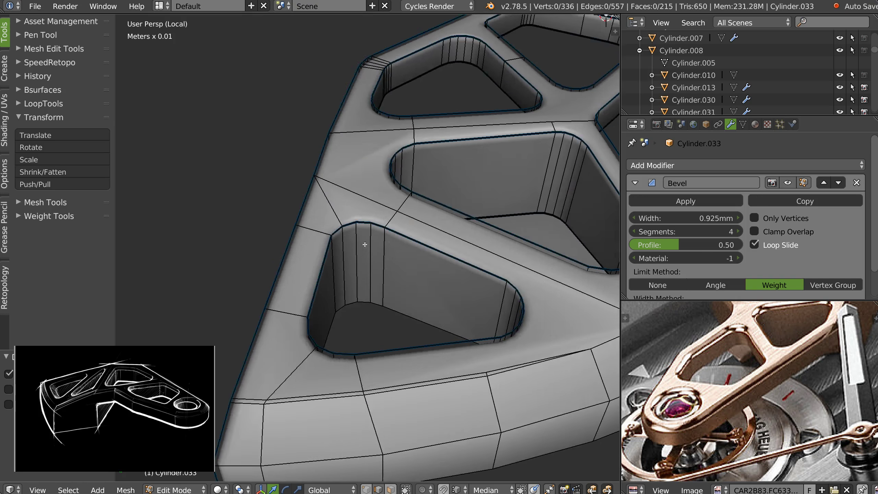
middle_click_drag(365, 245, 452, 233)
right_click(450, 238)
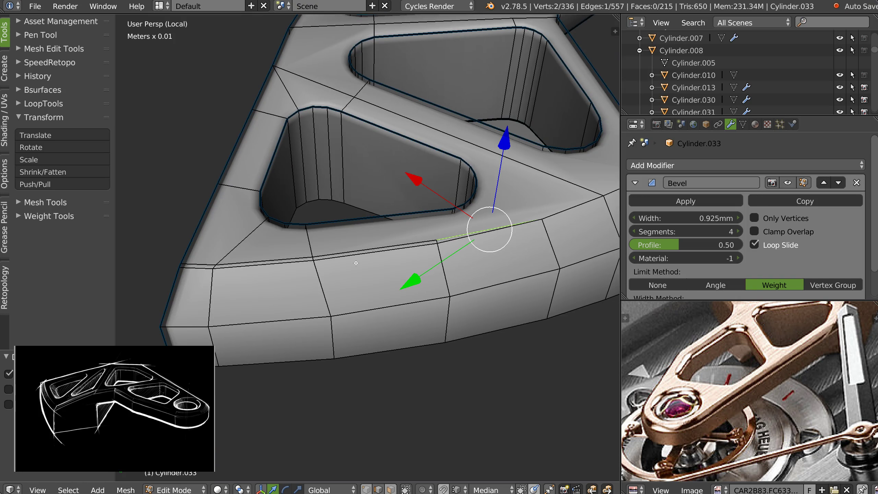
right_click(351, 260, "alt")
middle_click_drag(359, 272, 393, 235)
middle_click_drag(434, 212, 452, 261)
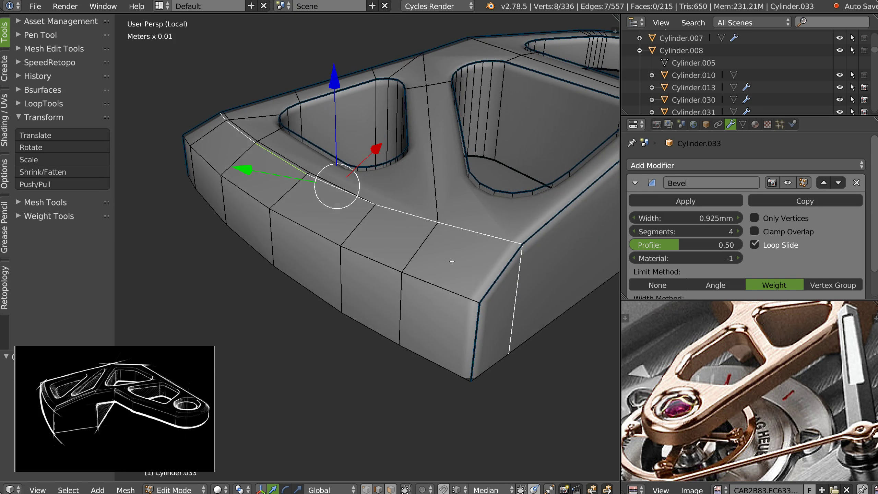
right_click(421, 219, "shift")
right_click(479, 234, "shift")
right_click(520, 276, "shift")
key("ctrl+x")
middle_click_drag(478, 251, 446, 93)
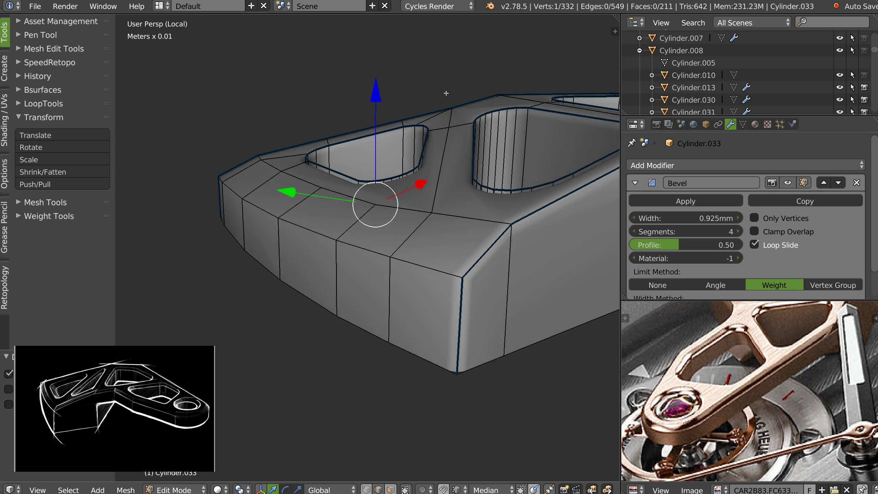
- Compare with the reference photo and slightly raise the long upper edge's vertex between the two triangular holes
mouse_move(370, 235)
middle_mouse_down()
mouse_move(386, 205)
mouse_move(371, 235)
middle_mouse_up()
middle_click_drag(518, 253, 275, 202, "shift")
scroll(401, 204, "down", 5)
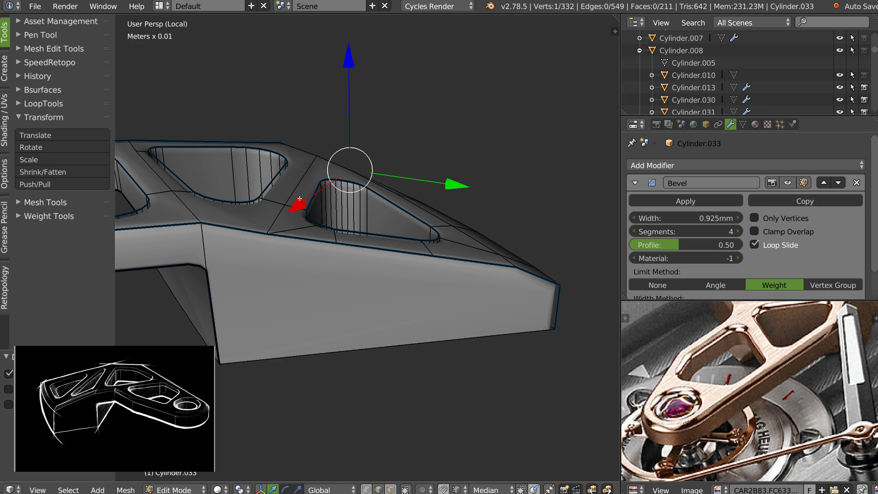
middle_click_drag(738, 345, 725, 417)
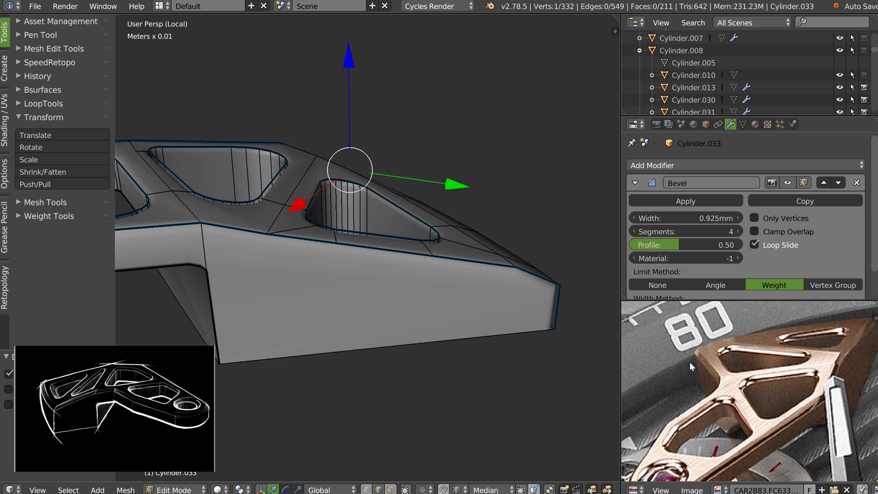
mouse_move(283, 242)
middle_mouse_down()
mouse_move(283, 218)
mouse_move(282, 233)
mouse_move(294, 233)
middle_mouse_up()
key("ctrl+Tab")
right_click(301, 263)
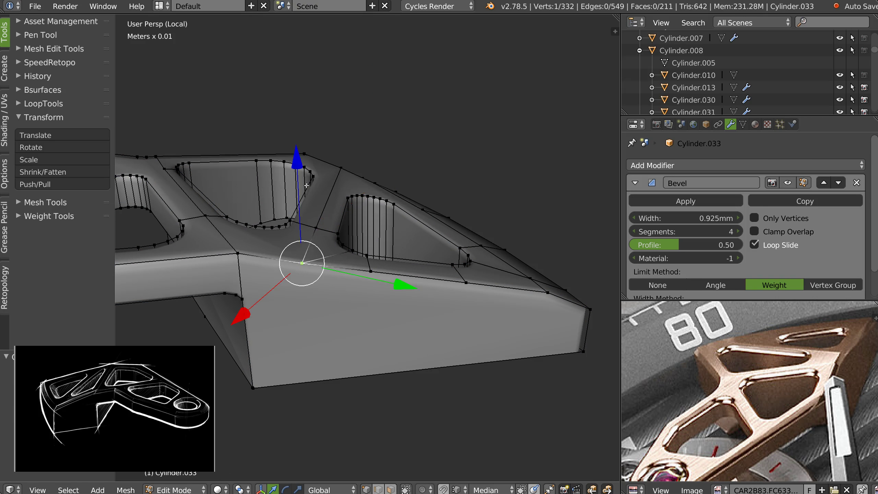
middle_click_drag(306, 176, 303, 170)
left_click_drag(303, 170, 301, 156)
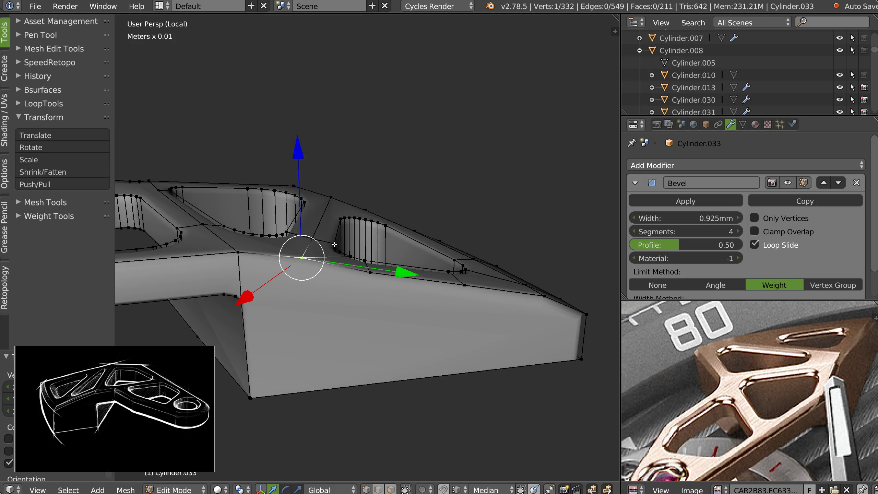
- Align the three vertices across the rib between the two triangular holes into a straight line
right_click(321, 231)
right_click(333, 193)
right_click(306, 255, "ctrl")
key("w")
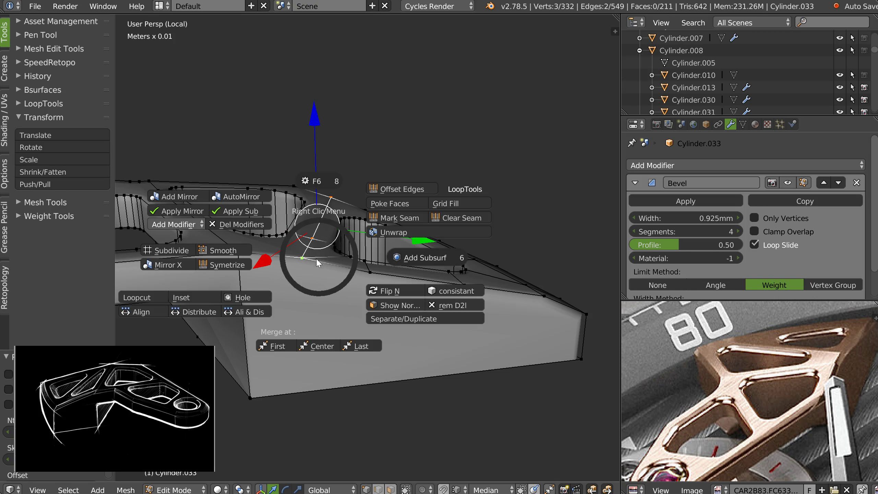
left_click(148, 310)
middle_click_drag(266, 210, 291, 224, "shift")
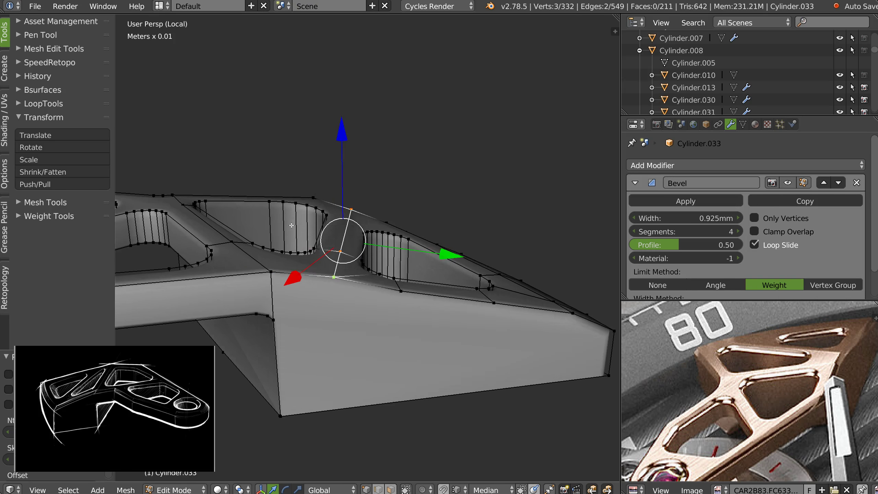
- Flatten the three top faces surrounding the middle triangular hole with LoopTools
middle_click_drag(232, 200, 227, 211)
key("Tab")
right_click(281, 173)
right_click(284, 274, "shift")
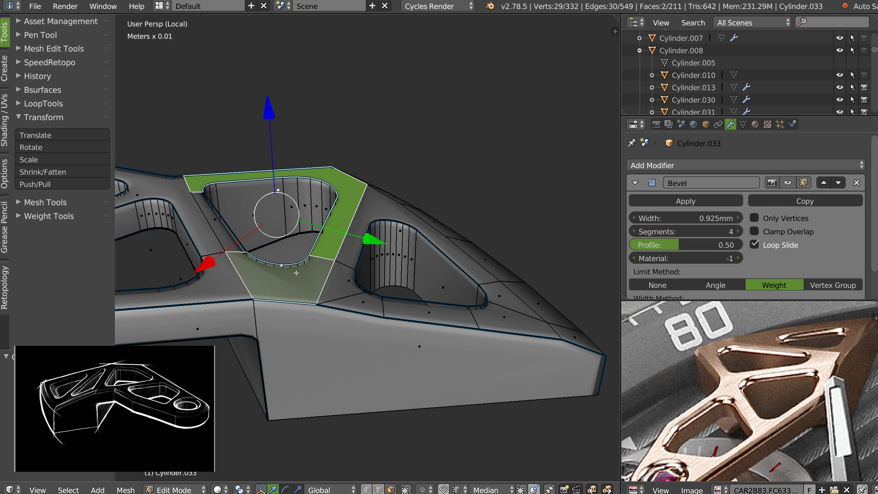
right_click(213, 218, "shift")
key("w")
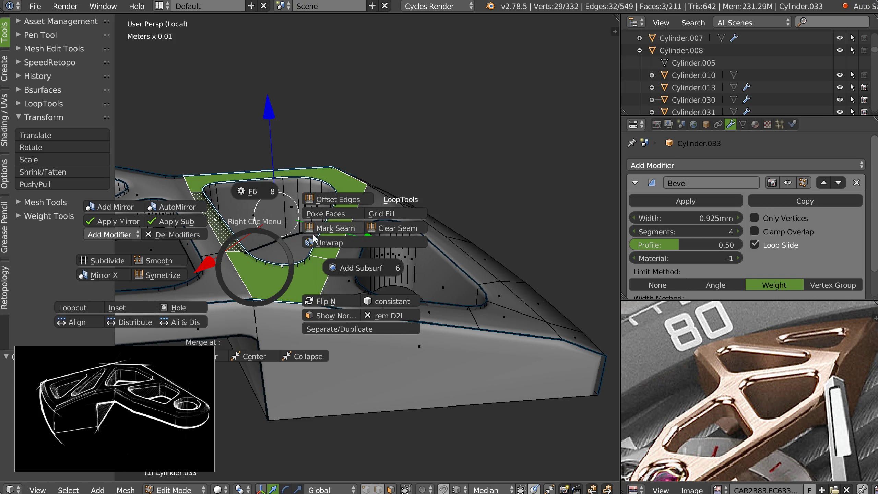
left_click(400, 195)
left_click(463, 237)
middle_click_drag(318, 232, 349, 253)
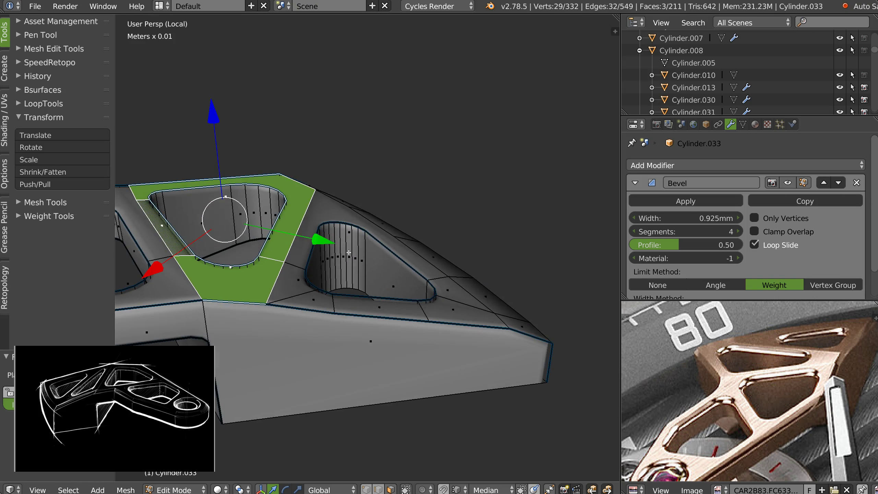
- Select the six top faces around the end triangular hole and rotate them about 5° in the side view to steepen the slope
middle_click_drag(414, 306, 421, 324)
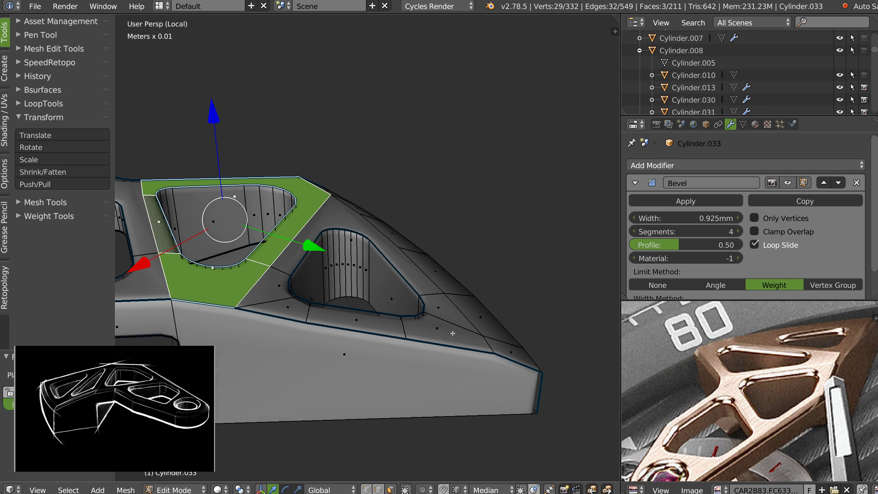
key("Tab")
left_click(342, 333)
key("Tab")
left_click(375, 239)
right_click(354, 217)
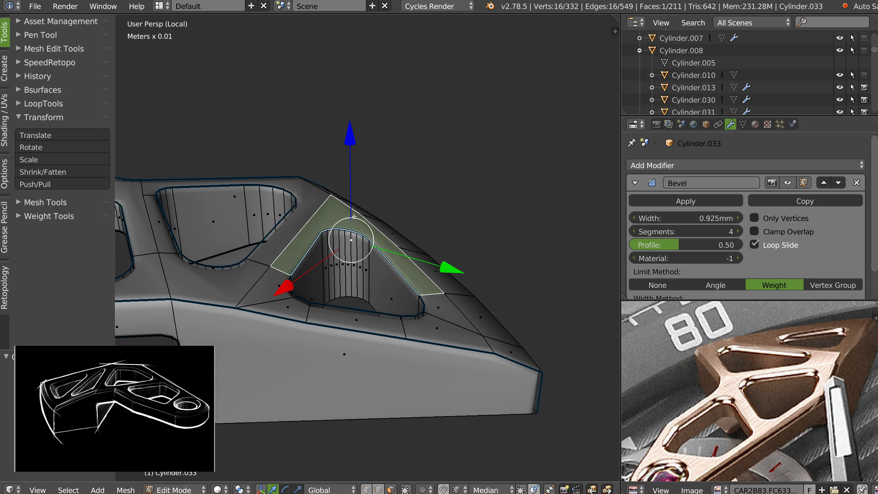
right_click(444, 310, "shift")
right_click(436, 328, "shift")
right_click(357, 319, "shift")
right_click(274, 307, "shift")
right_click(278, 287, "shift")
middle_click_drag(333, 308, 508, 178)
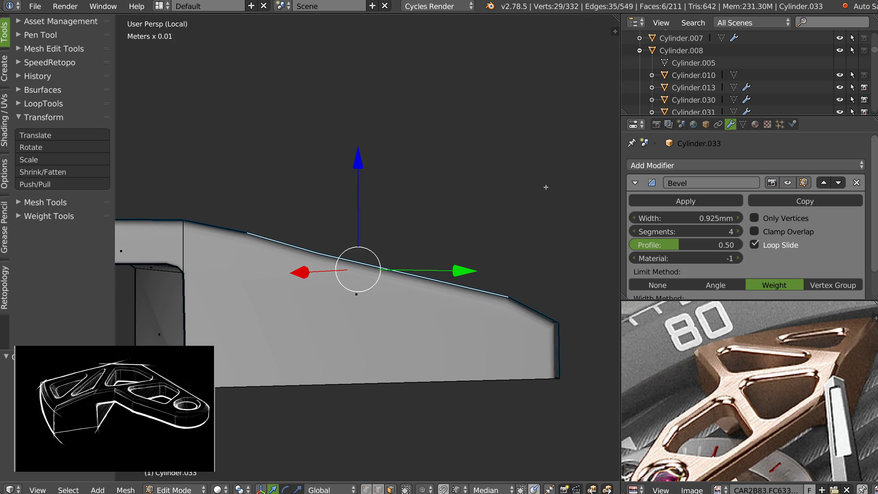
key("r")
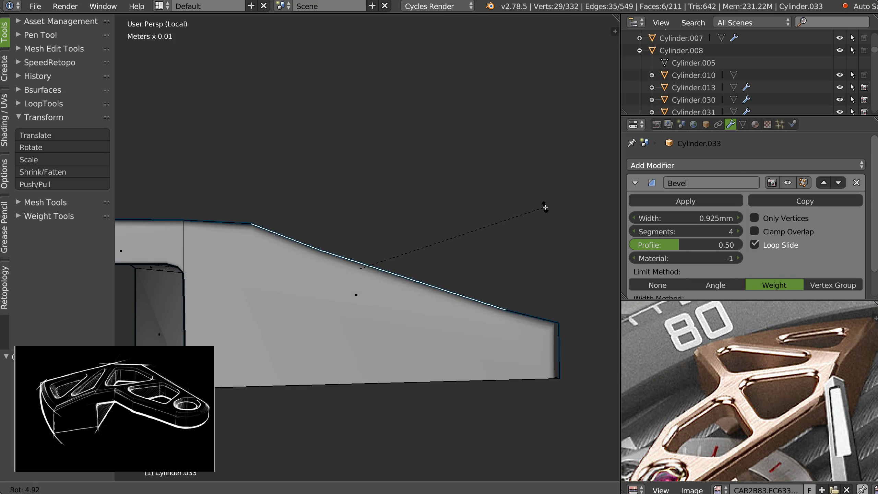
left_click(544, 209)
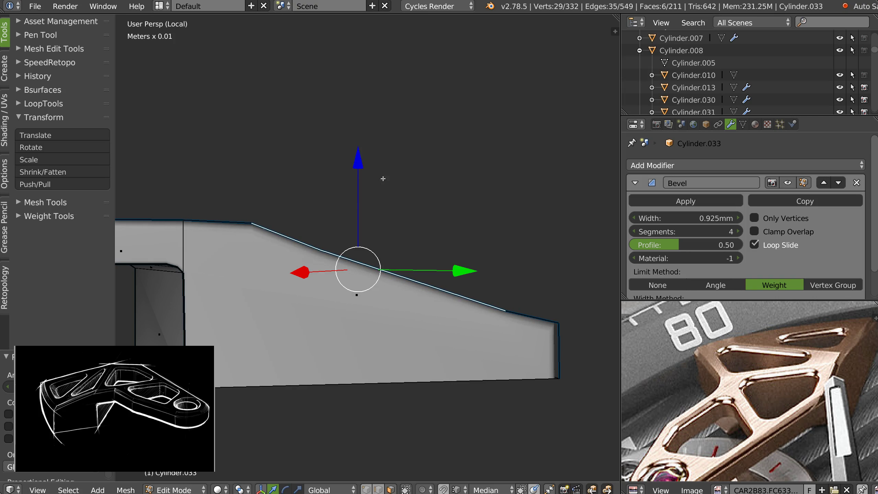
left_click(357, 163)
middle_click_drag(382, 167, 397, 258)
left_click(389, 308)
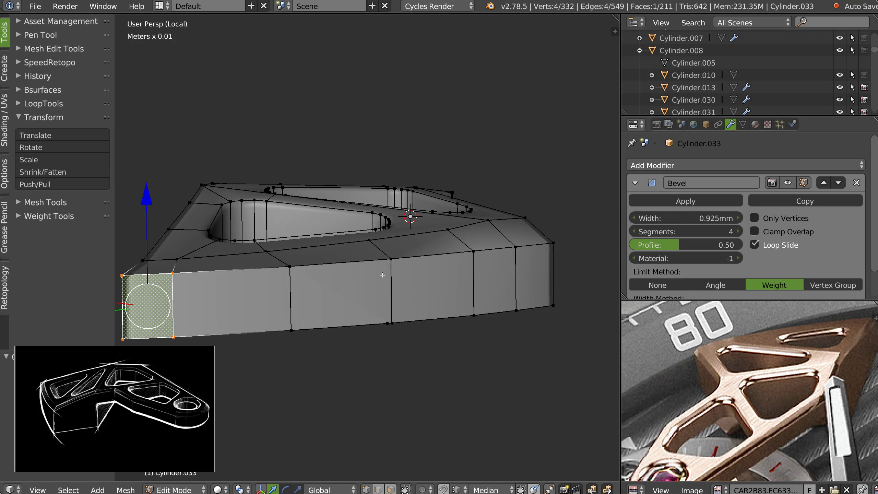
- In the left orthographic view, lower the outermost upper corner vertex of the curved end along Z
key("KP_3")
key("KP_1")
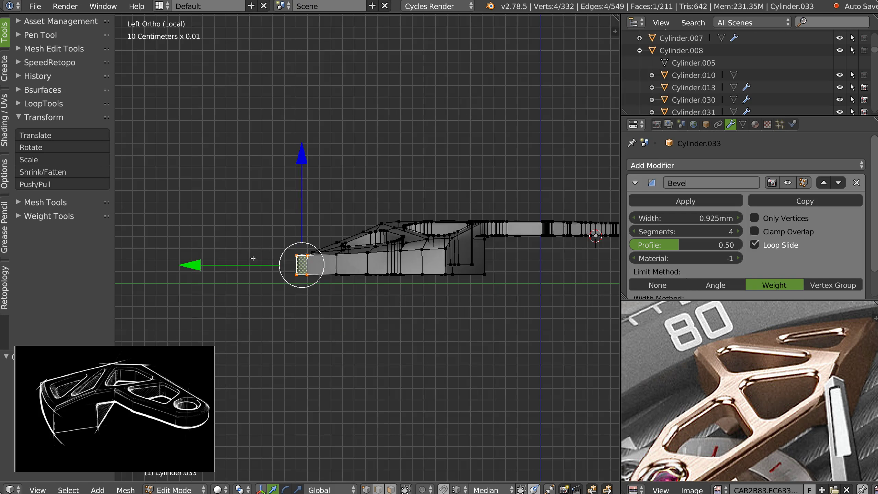
key("q")
key("ctrl+KP_3")
scroll(269, 238, "up", 5)
right_click(268, 238)
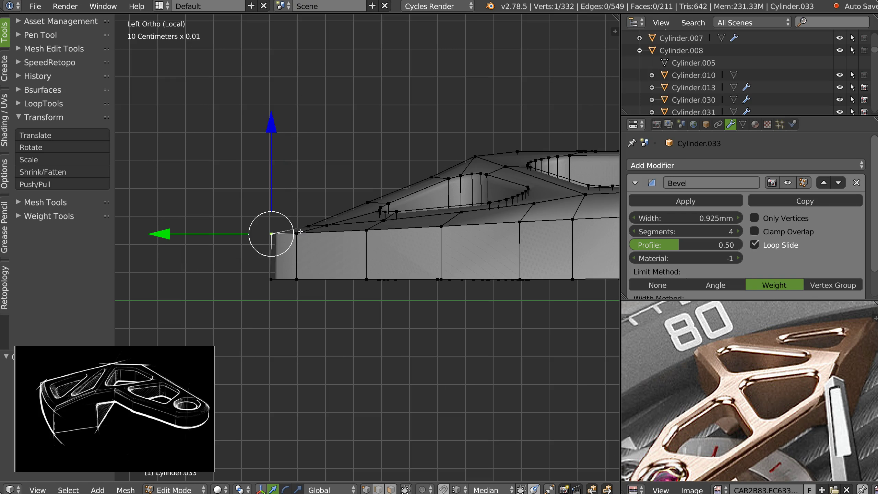
left_click(265, 235)
right_click(272, 234)
left_click_drag(267, 125, 272, 148)
middle_click_drag(462, 216, 401, 220, "shift")
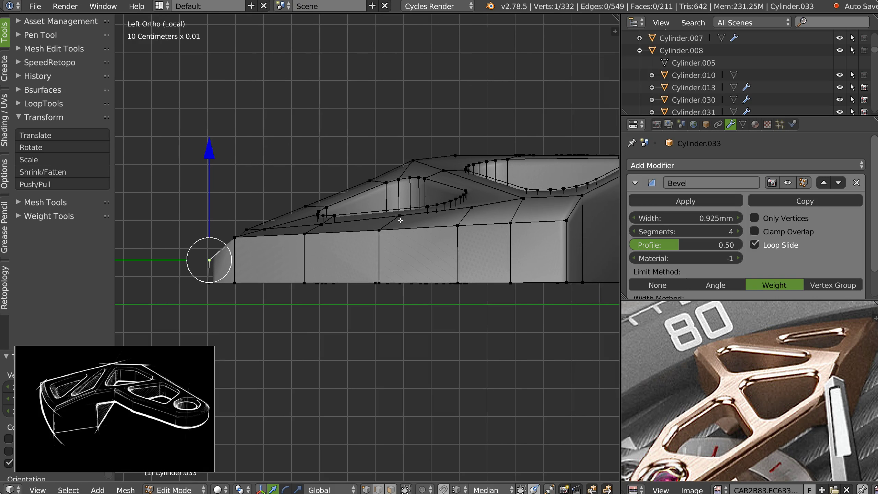
- Try to align the seven vertices along the curved end wall's upper edge from corner to corner
right_click(565, 222, "ctrl")
middle_click_drag(565, 223, 421, 243)
key("q")
left_click(304, 180)
key("q")
left_click(308, 237)
key("w")
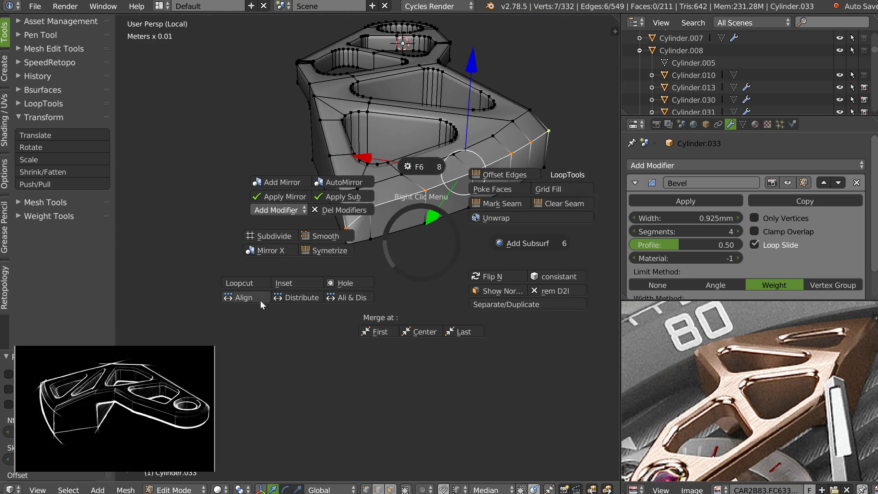
left_click(260, 301)
middle_click_drag(357, 262, 336, 229)
- Lower the two vertices next to the lowered corner on the curved wall's upper edge along Z, the first by about 0.55 mm
left_click(372, 230)
left_click(400, 210)
left_click(396, 123)
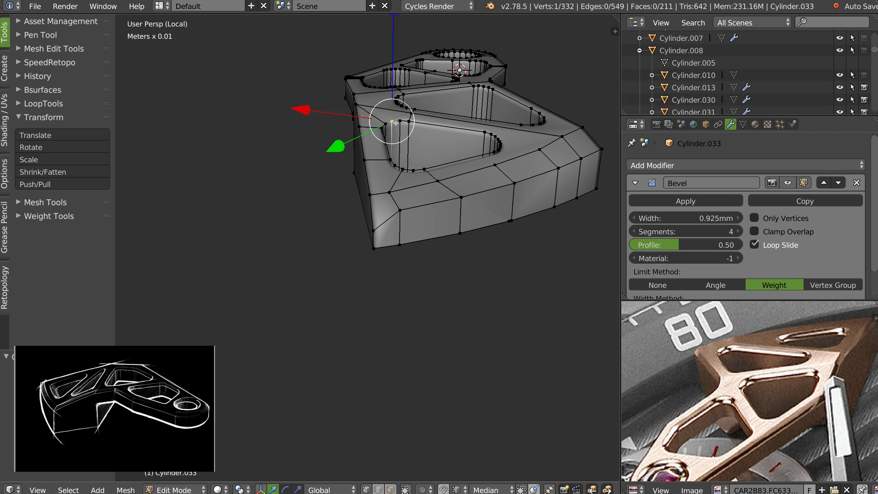
left_click(398, 212)
key("g")
key("z")
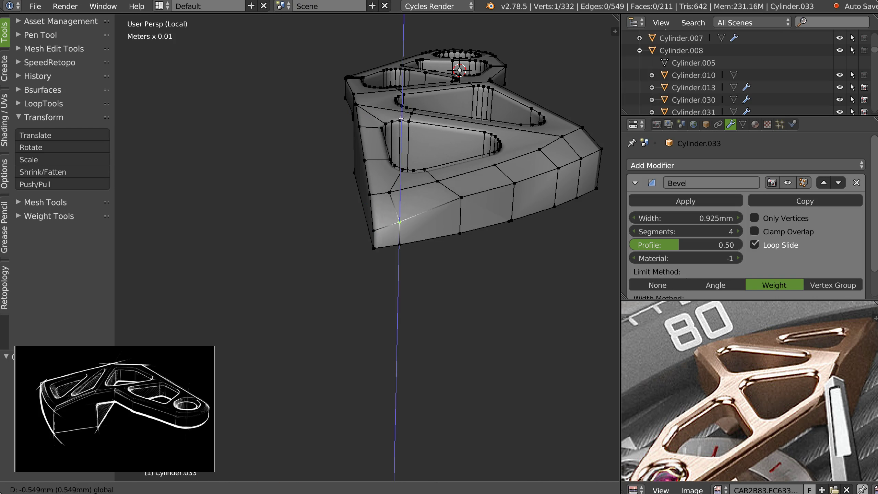
left_click_drag(401, 118, 400, 118)
right_click(463, 196)
left_click_drag(466, 96, 465, 103)
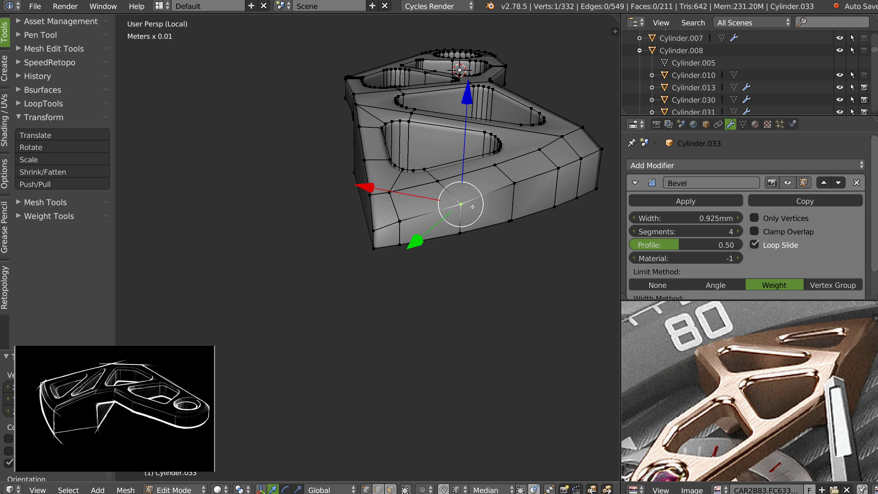
- In the left orthographic view, slightly lower the second, third and fourth vertices of the curved wall's upper edge
key("KP_1")
key("ctrl+KP_3")
scroll(471, 206, "up", 3)
middle_click_drag(471, 205, 347, 172, "shift")
right_click(210, 241)
left_click_drag(208, 143, 208, 150)
right_click(289, 229)
left_click_drag(288, 126, 288, 132)
right_click(373, 215)
left_click_drag(376, 112, 376, 121)
- Lower the fifth and sixth vertices of the curved wall's upper edge to continue its slope, undoing one stray move
right_click(476, 200)
left_click_drag(463, 109, 464, 115)
right_click(536, 198)
right_click_drag(520, 115, 522, 118)
key("ctrl+z")
left_click_drag(523, 93, 526, 115)
- Flatten the six top faces surrounding the end triangular hole with LoopTools
right_click(534, 178)
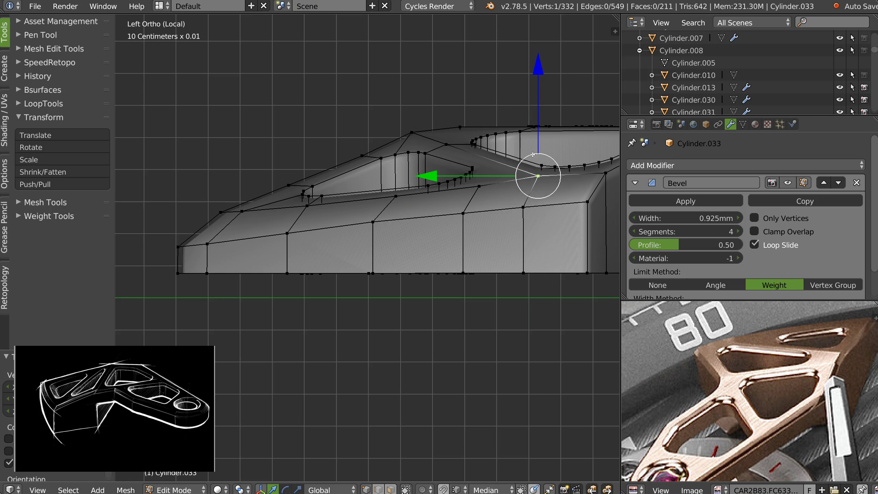
right_click(471, 188)
key("Tab")
right_click(487, 173)
right_click(423, 148, "shift")
right_click(382, 153, "shift")
right_click(338, 170, "shift")
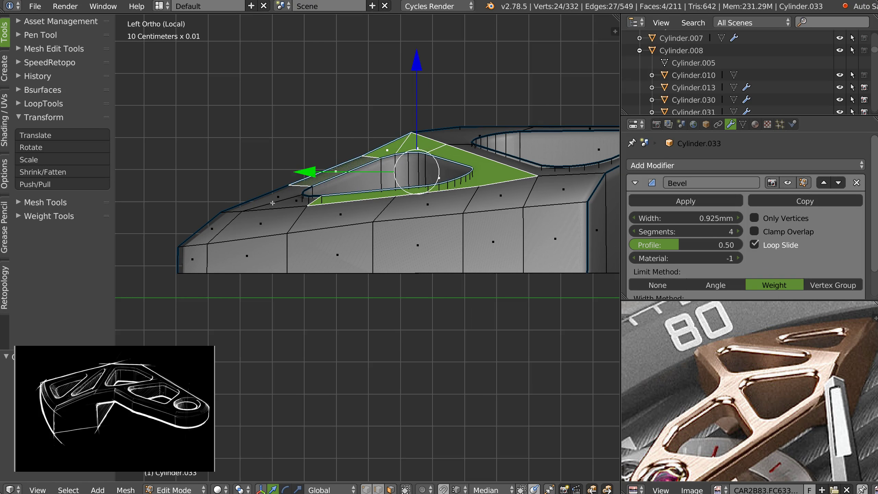
right_click(275, 200, "shift")
right_click(297, 201, "shift")
key("w")
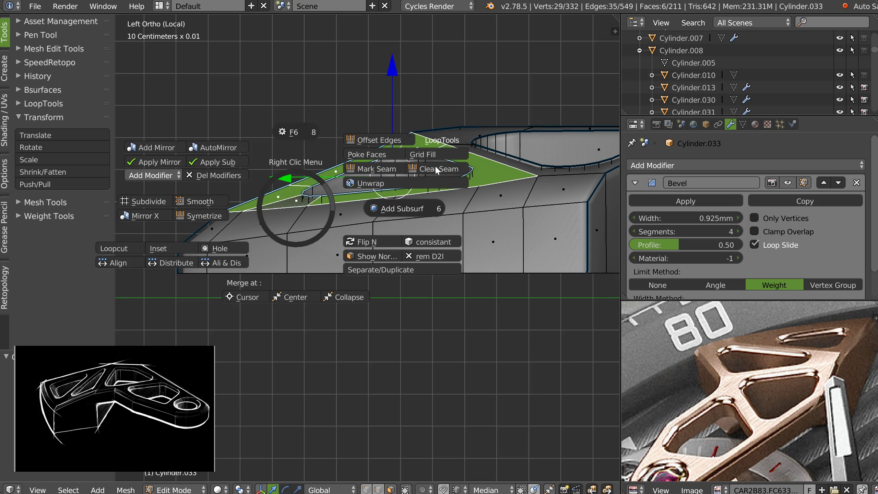
left_click(442, 139)
left_click(501, 173)
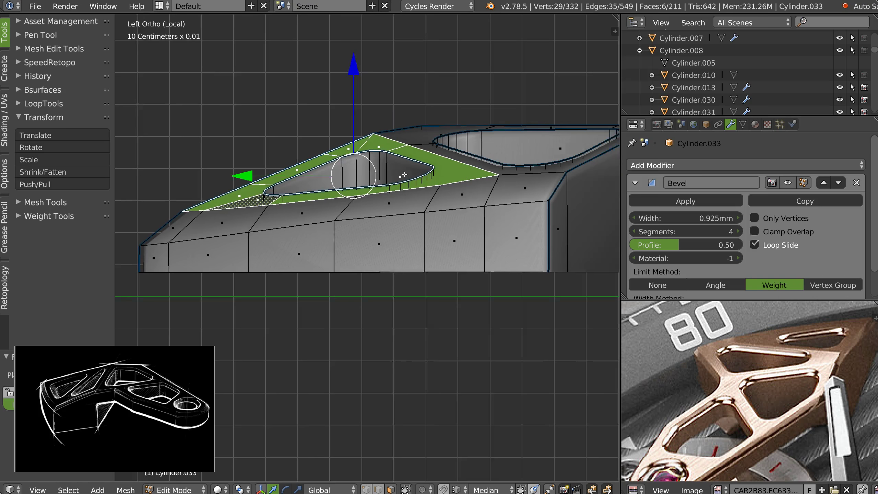
- Flatten the three top faces surrounding the middle triangular hole with LoopTools
middle_click_drag(405, 175, 321, 195, "shift")
right_click(341, 159)
right_click(534, 148, "shift")
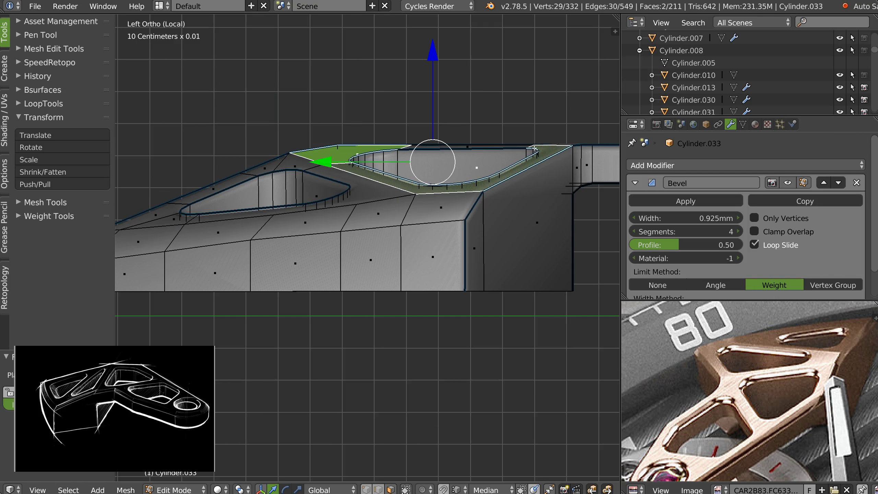
right_click(466, 146, "shift")
key("w")
left_click(600, 79)
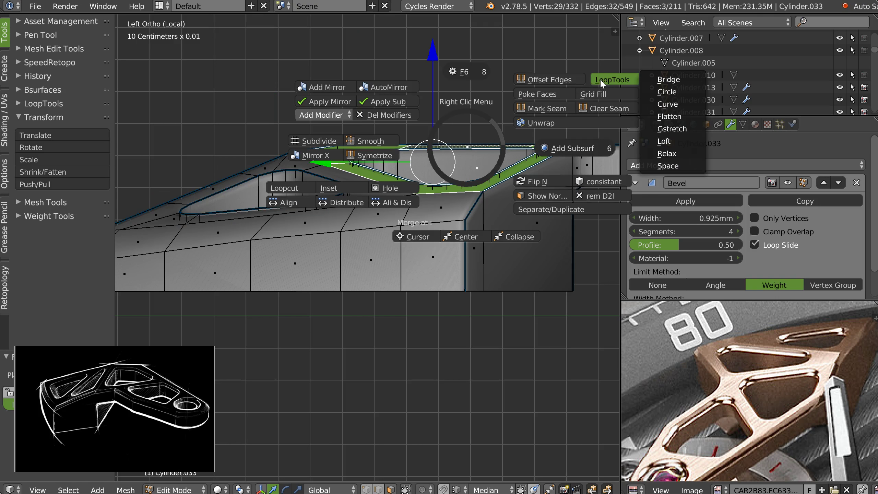
left_click(664, 115)
middle_click_drag(475, 165, 409, 167, "shift")
key("KP_Decimal")
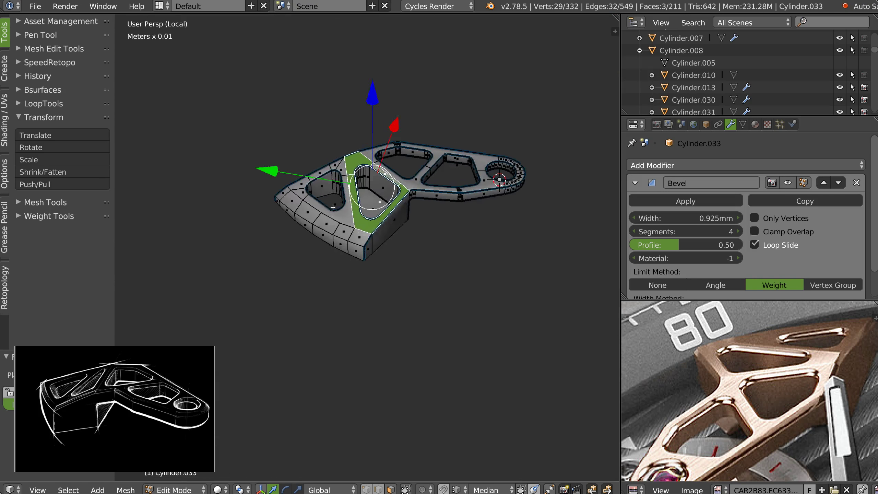
- Inspect the flattened top faces and bevels of the whole bridge from several angles, in smooth shading and with wireframe
key("Tab")
middle_click_drag(325, 141, 321, 140)
key("shift+z")
left_click(322, 173)
mouse_move(366, 180)
middle_mouse_down()
mouse_move(420, 171)
mouse_move(403, 208)
middle_mouse_up()
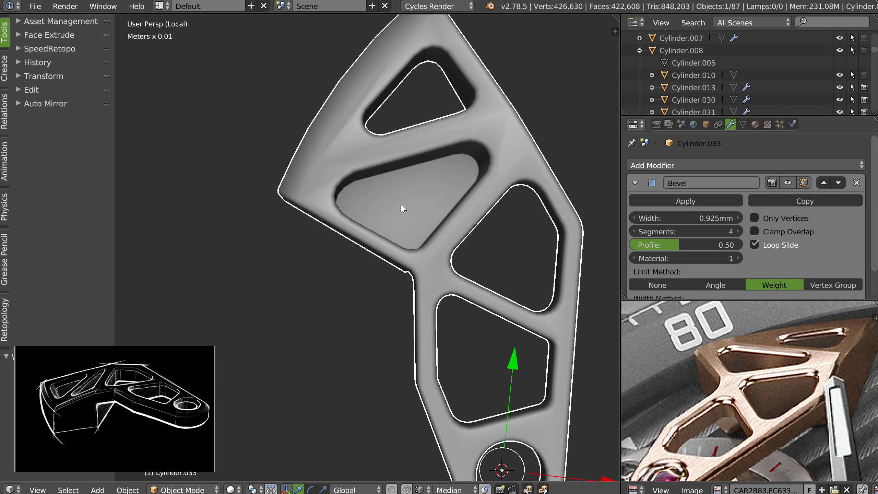
middle_click_drag(420, 171, 418, 238)
scroll(377, 156, "up", 4)
key("Tab")
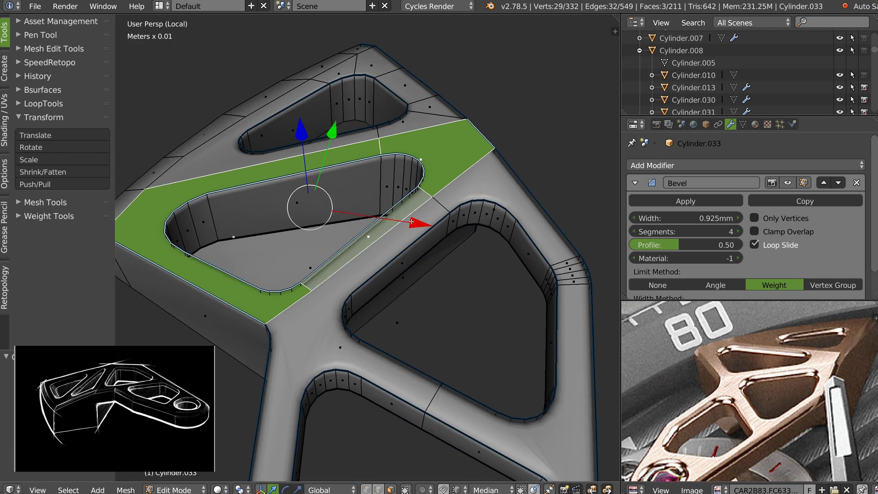
key("Tab")
key("z")
scroll(424, 193, "down", 2)
middle_click_drag(425, 193, 349, 200)
middle_click_drag(371, 228, 414, 143)
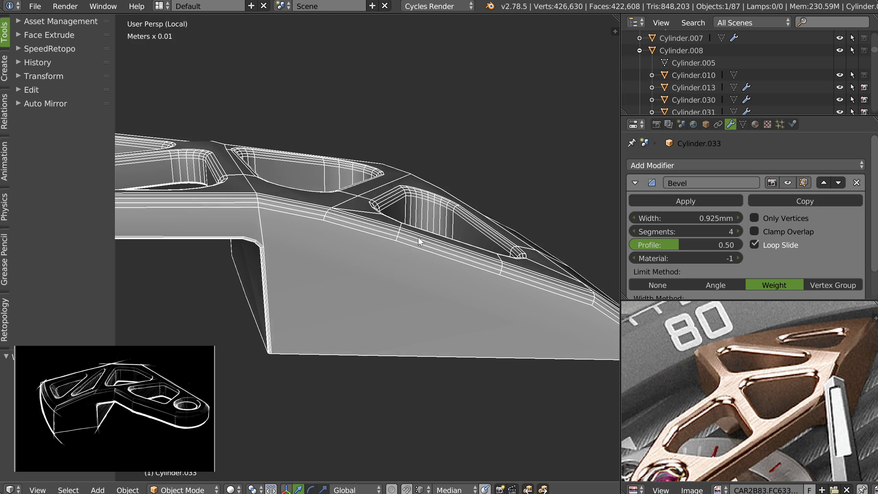
- Select the six top faces around the end triangular hole and flatten them again with LoopTools
key("Tab")
key("ctrl+Tab")
key("3")
right_click(361, 205)
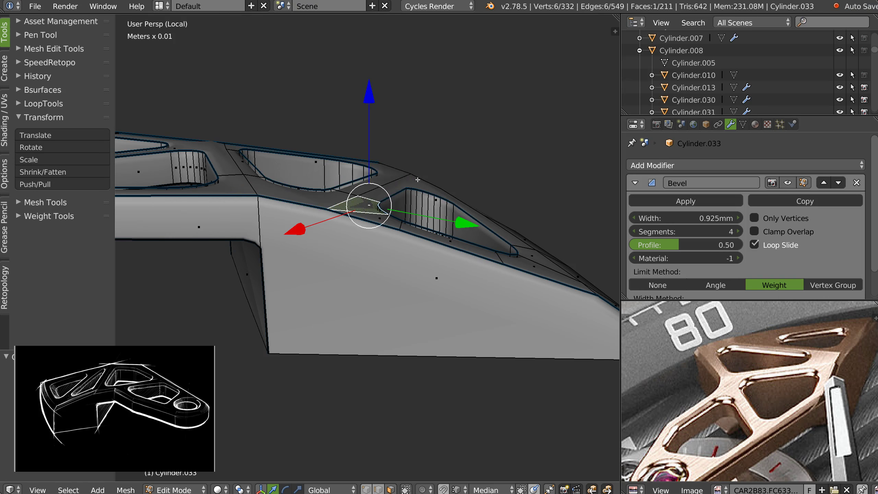
right_click(418, 181, "shift")
right_click(390, 222, "shift")
right_click(449, 243, "shift")
right_click(531, 269, "shift")
right_click(533, 258, "shift")
middle_click_drag(503, 273, 487, 266)
right_click(486, 256)
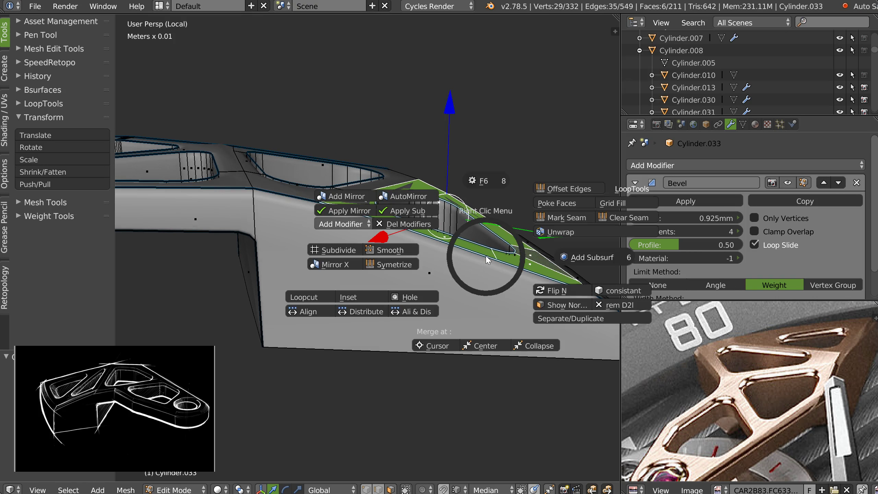
left_click(637, 191)
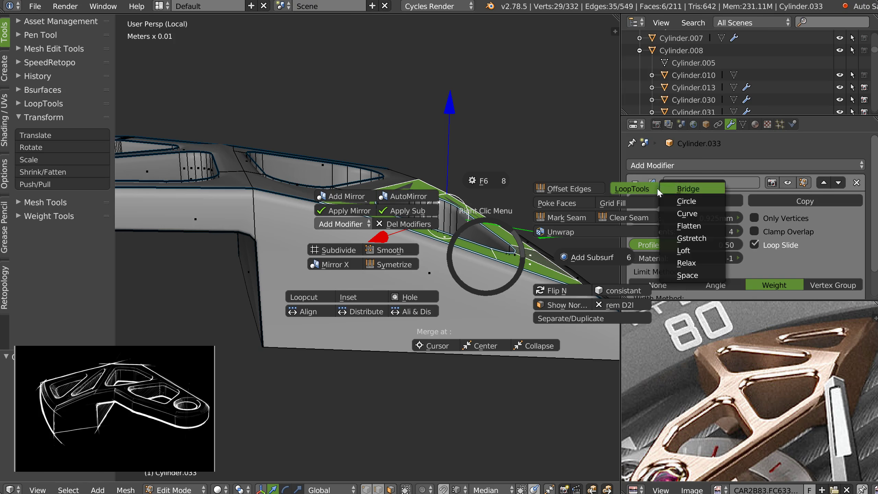
left_click(697, 225)
- Align the four vertices along the upper edge of the straight side wall beside the end triangular hole
middle_click_drag(414, 242, 394, 264)
left_click(311, 230)
left_click(577, 327, "ctrl")
right_click(527, 319)
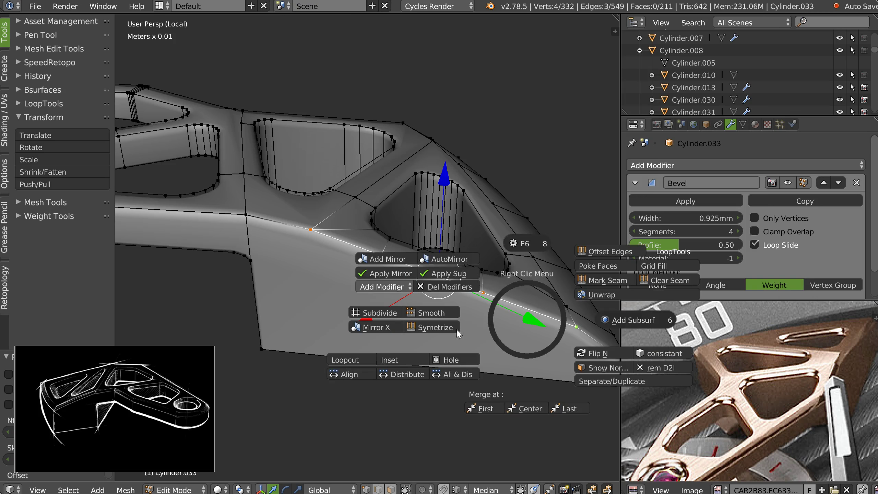
left_click(348, 375)
middle_click_drag(405, 331, 323, 322)
- In the left orthographic view, slightly lower three middle vertices of the curved wall's upper edge along Z
middle_click_drag(523, 364, 405, 263, "shift")
middle_click_drag(405, 263, 454, 238)
left_click(398, 243)
right_click(485, 229)
key("ctrl+KP_3")
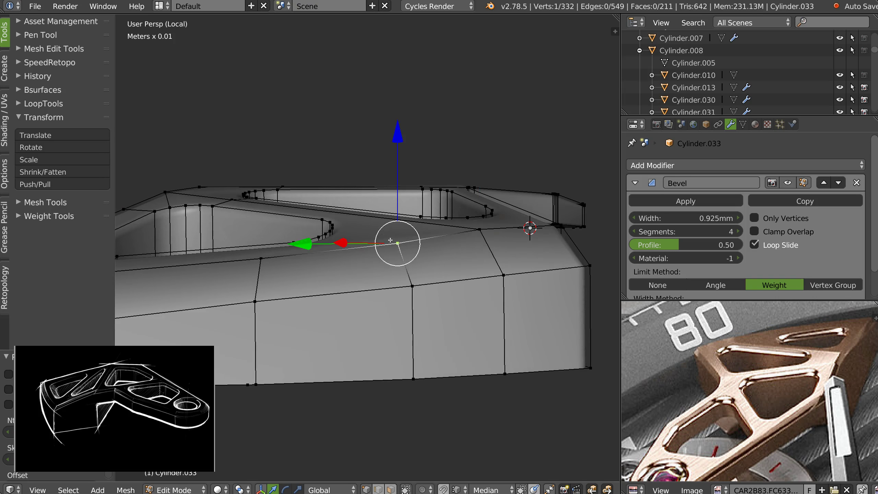
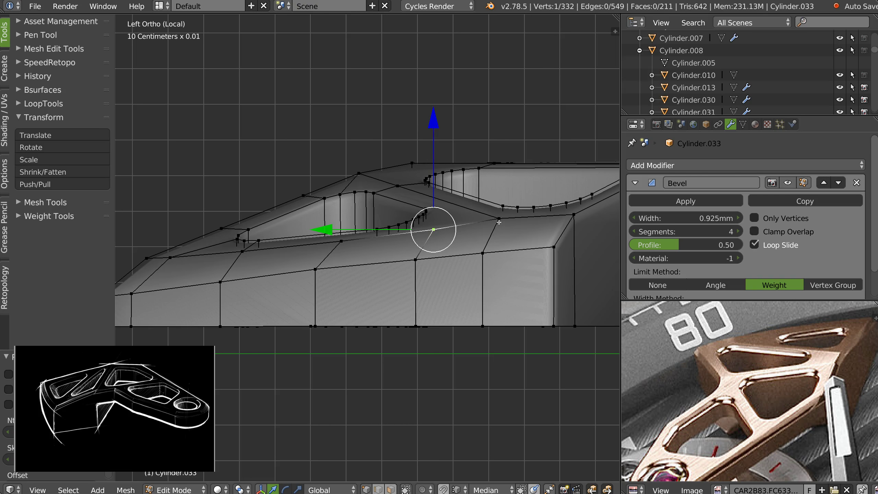
middle_click_drag(469, 256, 491, 248, "shift")
right_click(438, 251)
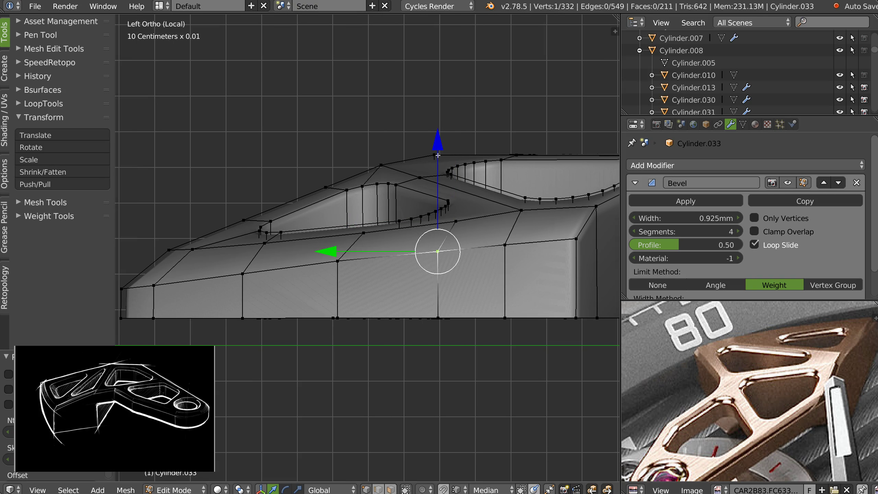
left_click_drag(438, 147, 438, 148)
right_click(337, 261)
left_click_drag(338, 160, 336, 163)
right_click(235, 285)
left_click_drag(242, 172, 242, 174)
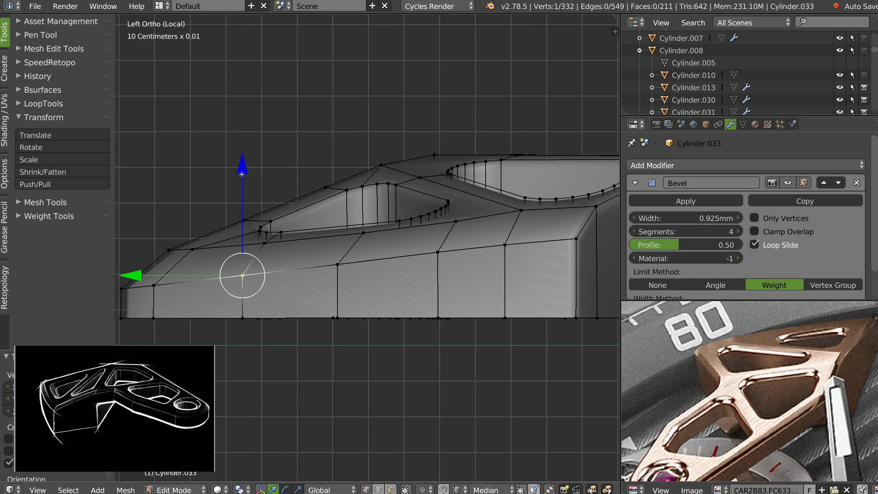
- Inspect the sloped curved end and the bevels around the inner corner in Object Mode
scroll(401, 228, "down", 1)
middle_click_drag(400, 228, 397, 315)
scroll(367, 231, "down", 4)
scroll(397, 314, "up", 6)
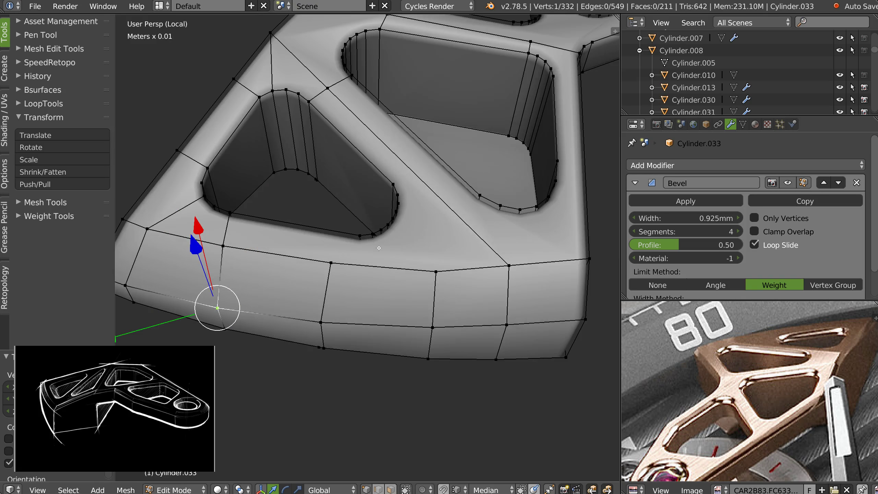
key("Tab")
scroll(431, 139, "down", 4)
middle_click_drag(394, 205, 357, 212)
scroll(329, 218, "up", 4)
scroll(385, 212, "up", 3)
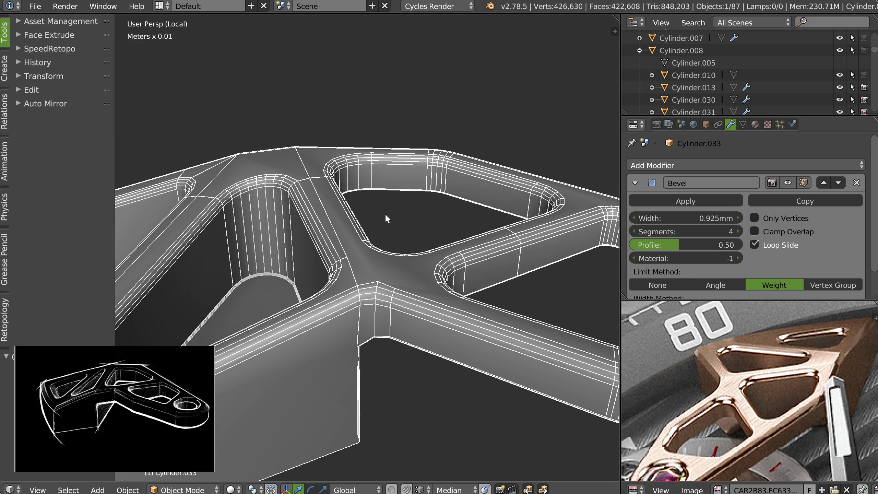
- Connect the top vertex at the bridge's inner corner to the nearest rim vertex of the neighbouring hole with an edge
key("Tab")
scroll(368, 282, "up", 4)
right_click(382, 297)
middle_click_drag(382, 292, 353, 326)
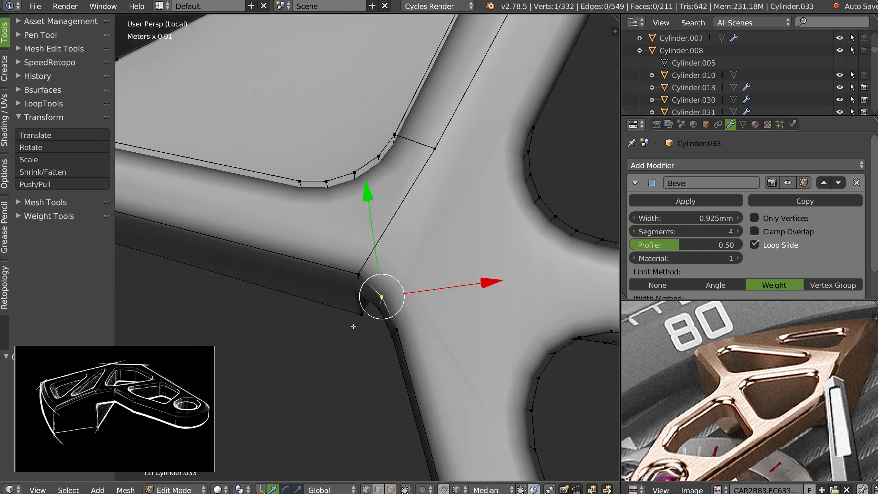
middle_click_drag(425, 258, 432, 251)
right_click(528, 191, "shift")
key("j")
- Slightly lower the underside vertex at the bridge's inner corner along Z
key("Tab")
scroll(420, 258, "down", 4)
middle_click_drag(422, 259, 449, 198)
key("Tab")
scroll(474, 216, "up", 5)
right_click(441, 190)
left_click_drag(439, 85, 440, 87)
middle_click_drag(499, 198, 507, 202)
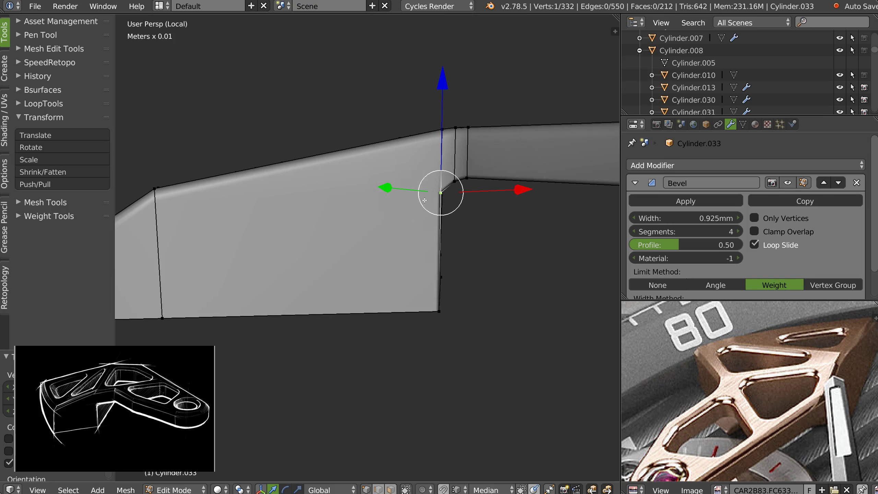
- Try to shift the two vertices of the inner corner's vertical edge along Y, and undo the move
right_click(433, 316, "shift")
left_click_drag(385, 240, 383, 242)
key("ctrl+z")
key("ctrl+z")
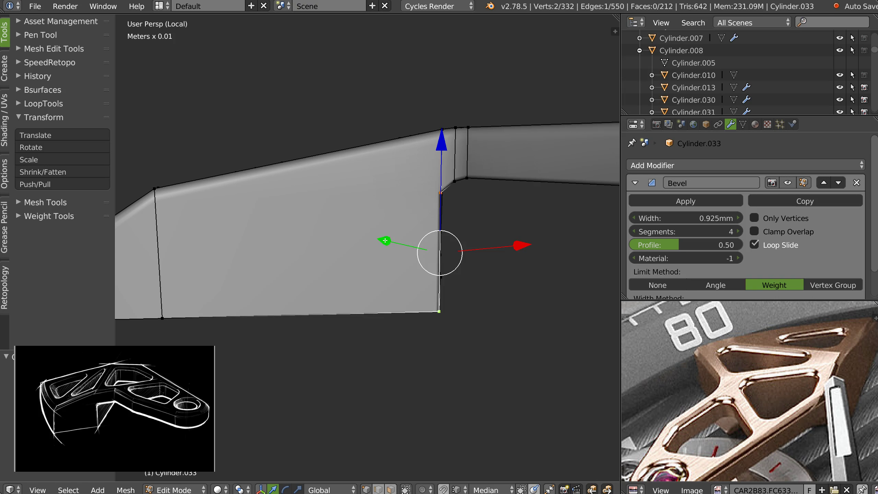
- Nudge the inner corner vertex along Z and check the resulting bevel in Object Mode
middle_click_drag(457, 199, 449, 203)
middle_click_drag(442, 134, 481, 148)
left_click_drag(443, 84, 443, 84)
middle_click_drag(441, 167, 430, 213)
key("Tab")
middle_click_drag(434, 126, 391, 194)
scroll(391, 194, "down", 5)
middle_click_drag(503, 212, 386, 203, "shift")
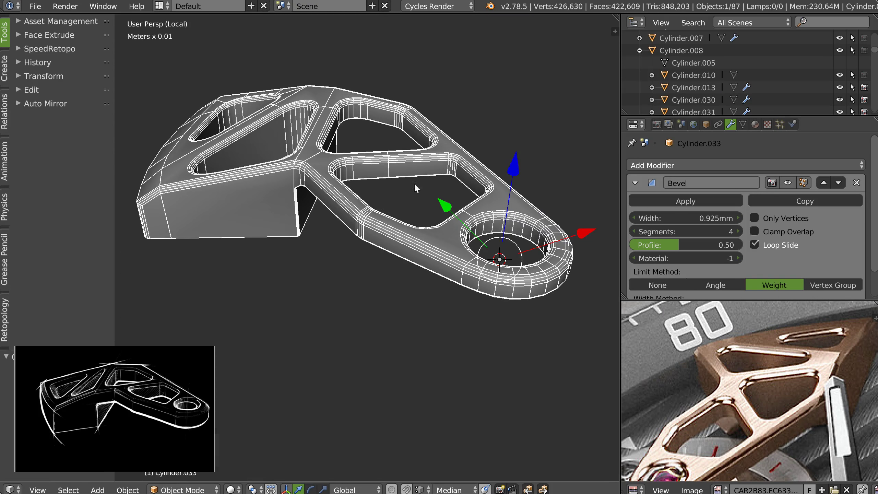
middle_click_drag(444, 240, 369, 226)
scroll(402, 228, "up", 6)
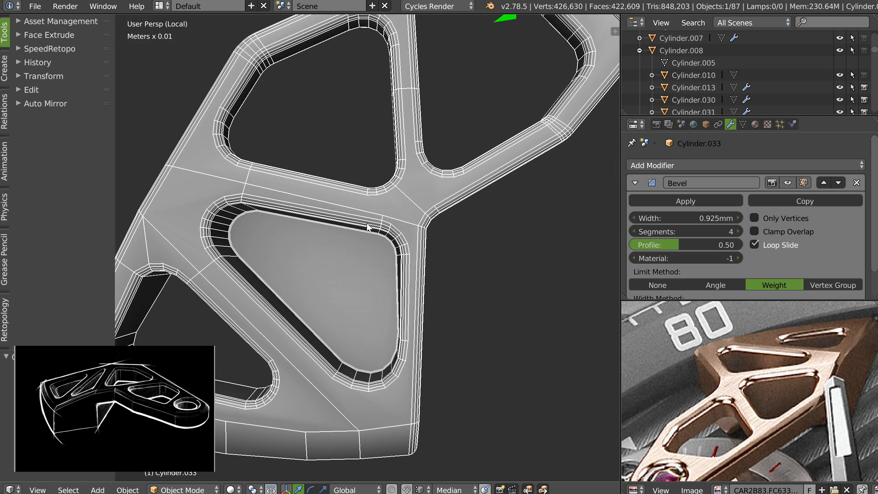
- In top view, move the middle triangular hole's rounded corner vertices nearest the inner corner by about -0.14 mm in X and 0.10 mm in Y
key("KP_7")
scroll(387, 228, "up", 8)
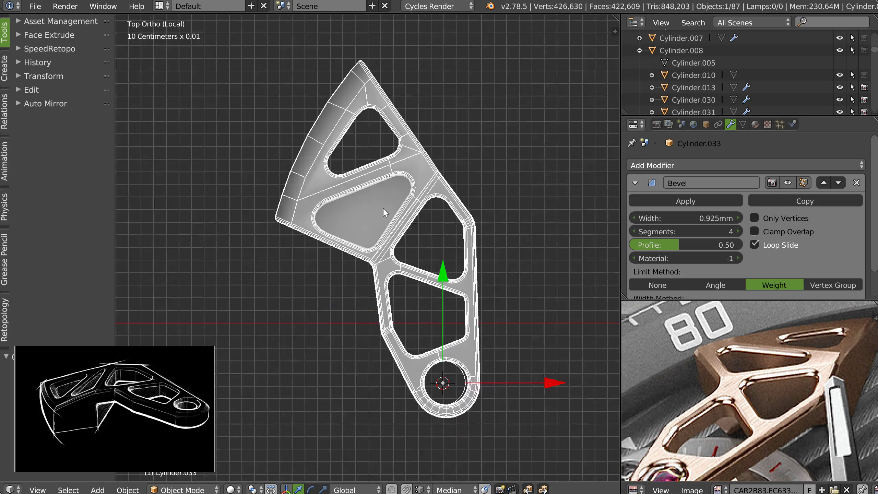
key("Tab")
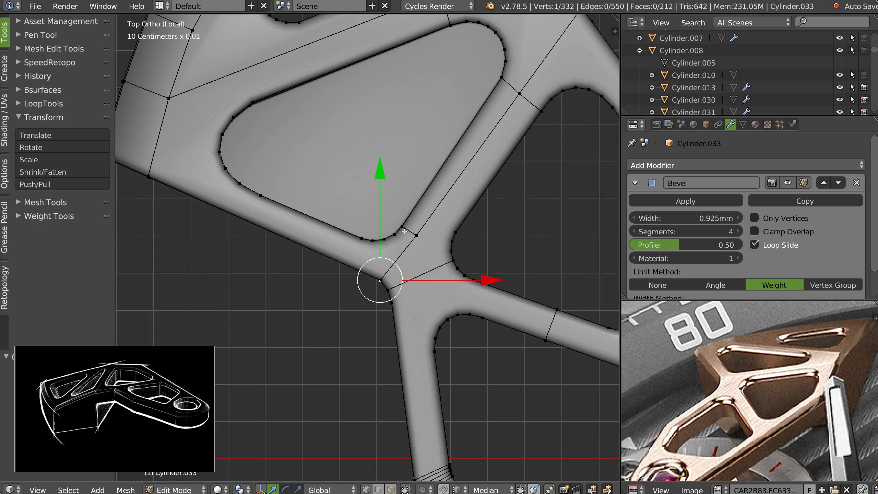
key("z")
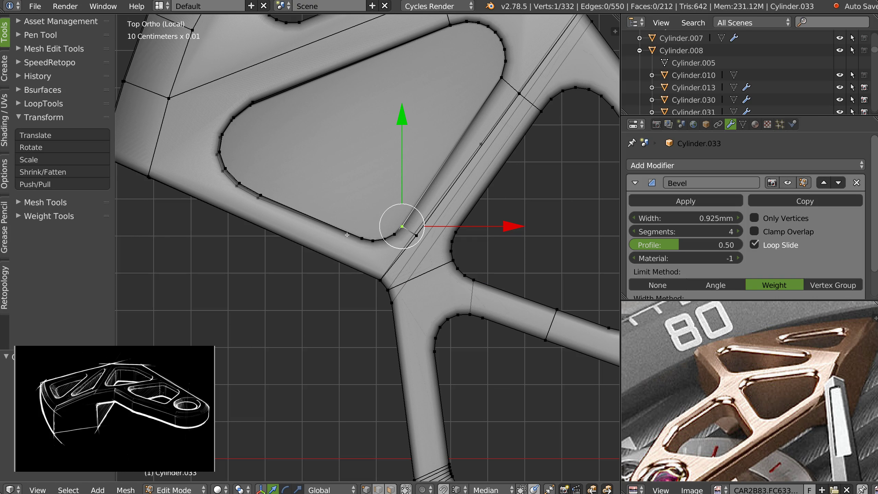
left_click_drag(402, 226, 383, 236)
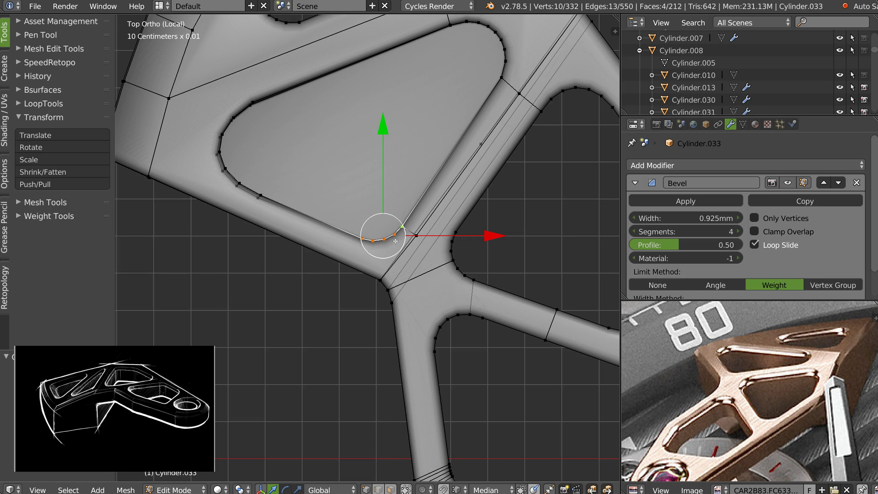
key("Escape")
key("g")
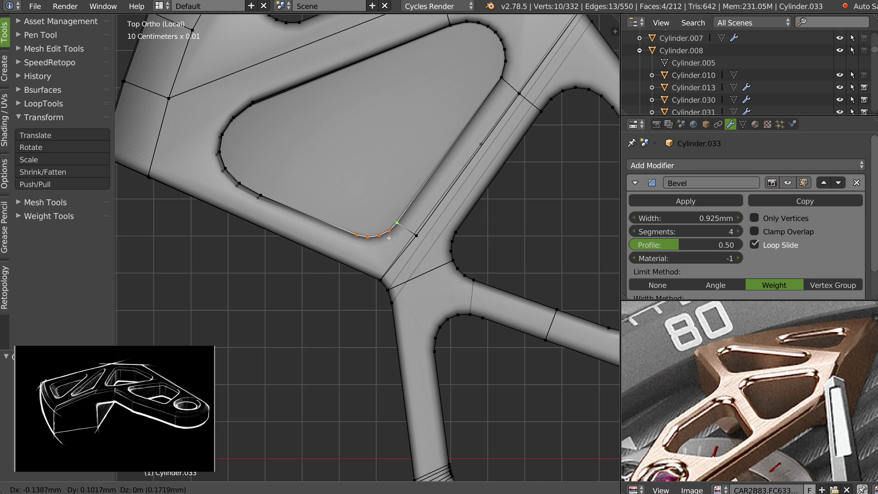
left_click(388, 236)
- Dissolve the stray vertex on the strut beside the middle triangular hole
right_click(481, 143)
middle_click_drag(479, 148, 325, 229)
key("ctrl+x")
- Reselect the three top faces around the middle triangular hole and flatten them with LoopTools once more
key("Tab")
left_click(378, 229)
right_click(353, 229)
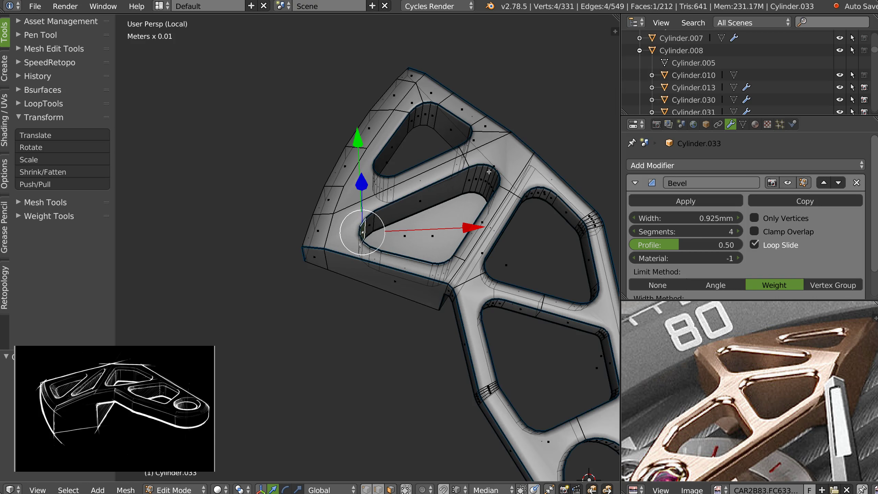
right_click(488, 172)
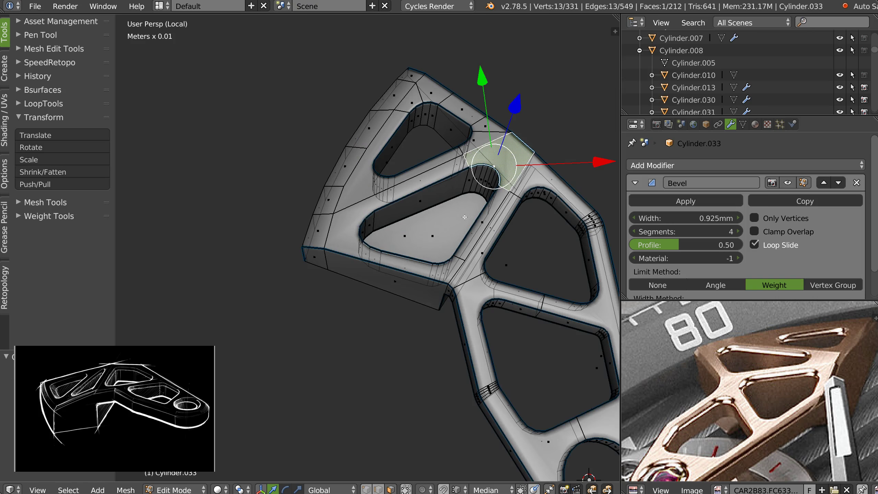
right_click(366, 231, "shift")
left_click(484, 225, "shift")
right_click(477, 234)
left_click(615, 171)
right_click(475, 241)
left_click(631, 174)
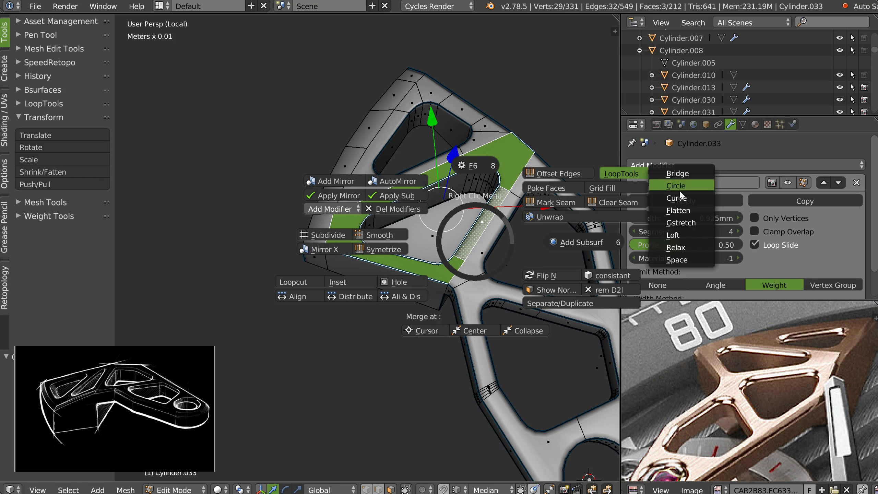
left_click(685, 212)
- Inspect the bevelled rims and flattened faces around the two triangular holes in Object Mode
middle_click_drag(427, 250, 452, 198)
key("Tab")
scroll(454, 202, "up", 6)
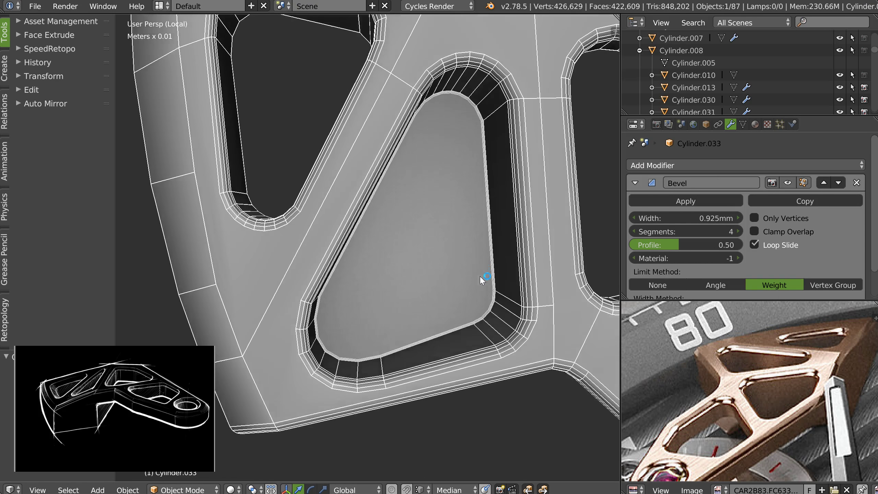
scroll(454, 263, "down", 2)
middle_click_drag(453, 264, 461, 240)
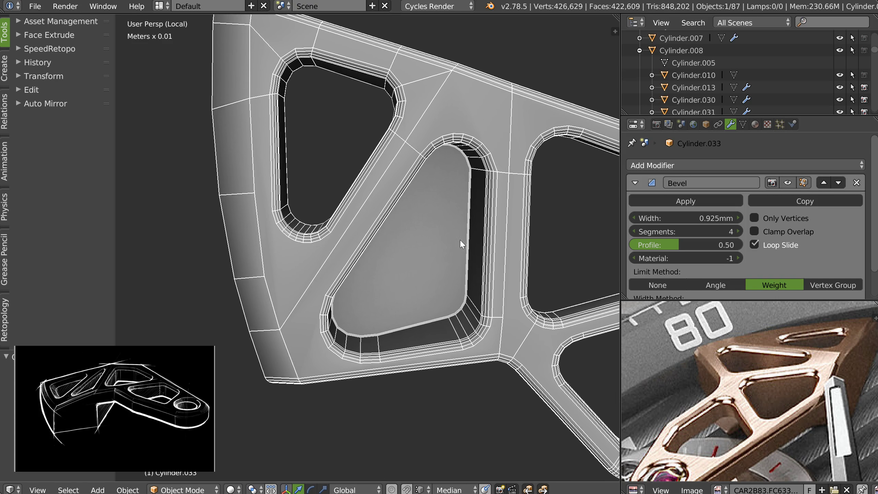
scroll(465, 235, "down", 3)
middle_click_drag(451, 292, 432, 235, "shift")
middle_click_drag(319, 243, 334, 240)
scroll(333, 240, "up", 4)
scroll(334, 240, "down", 3)
- In top view, nudge the sloped end strip's inner border vertex just above the strut between the two triangular holes
key("KP_7")
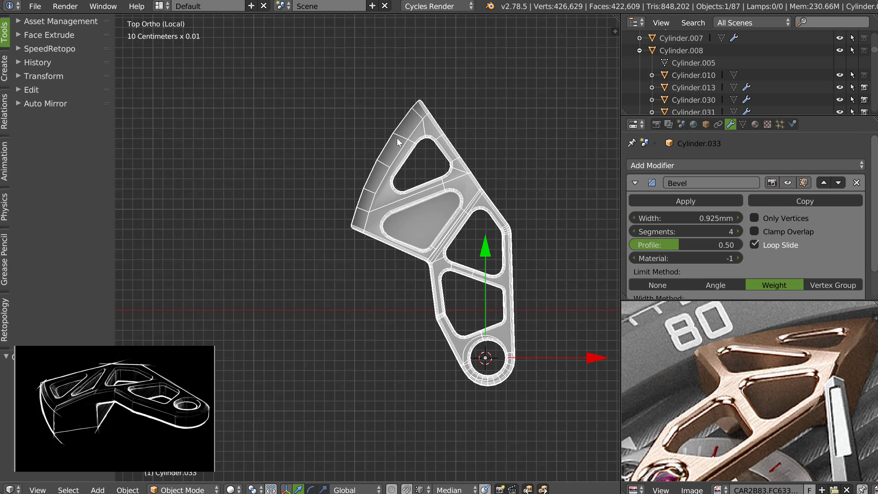
scroll(391, 166, "up", 3)
scroll(392, 166, "up", 3)
key("Tab")
right_click(359, 265)
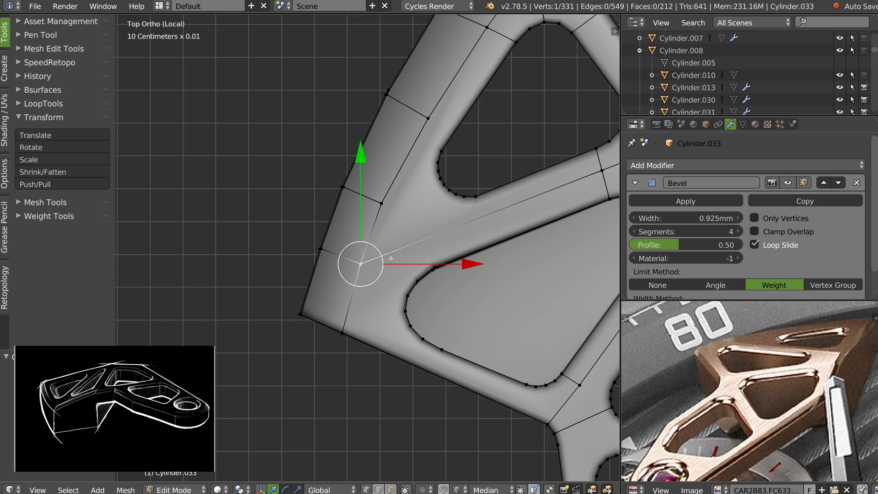
right_click_drag(383, 202, 386, 200)
left_click(384, 201)
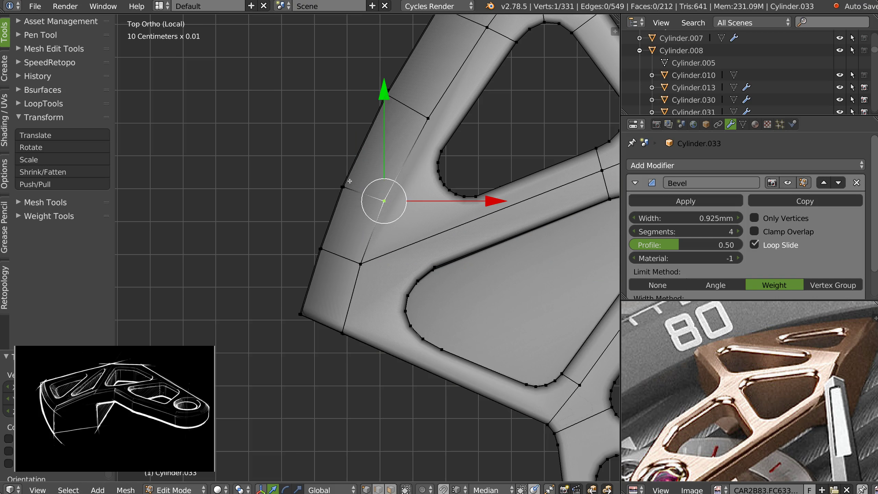
- Move that vertex's cross edge about 0.28 mm in X and 0.50 mm in Y, and rotate it about 3.5 degrees
right_click(351, 187, "alt")
key("g")
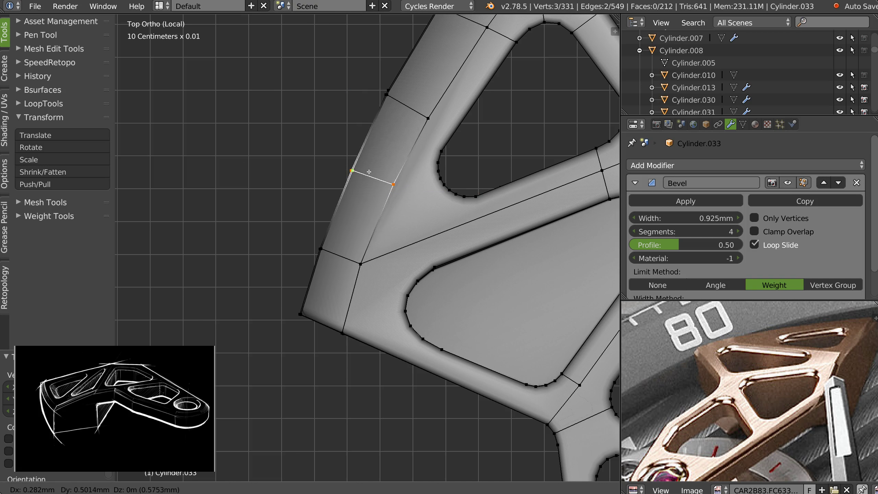
left_click(368, 173)
key("r")
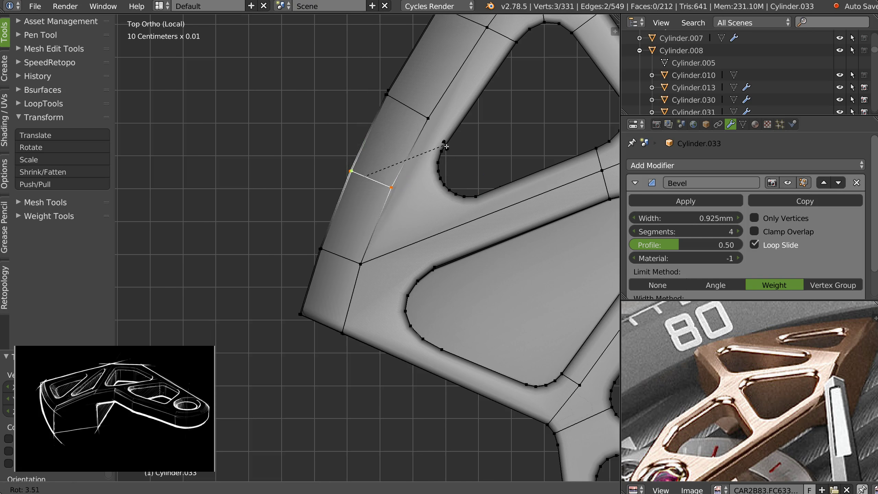
left_click(446, 146)
- Leave local view and compare the bridge's curved end with the surrounding ring from the top
middle_click_drag(433, 131, 422, 172, "shift")
middle_click_drag(470, 72, 439, 140, "shift")
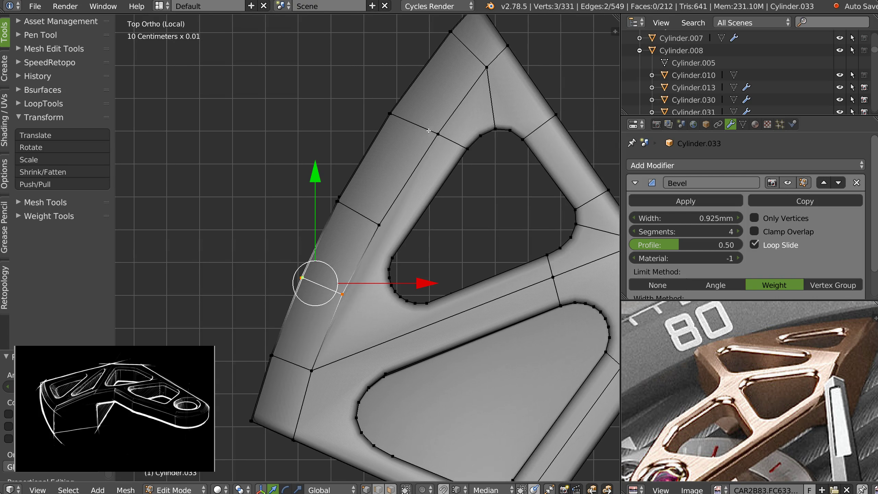
scroll(429, 130, "down", 3)
key("Tab")
middle_click_drag(420, 239, 375, 249)
key("KP_Divide")
key("KP_7")
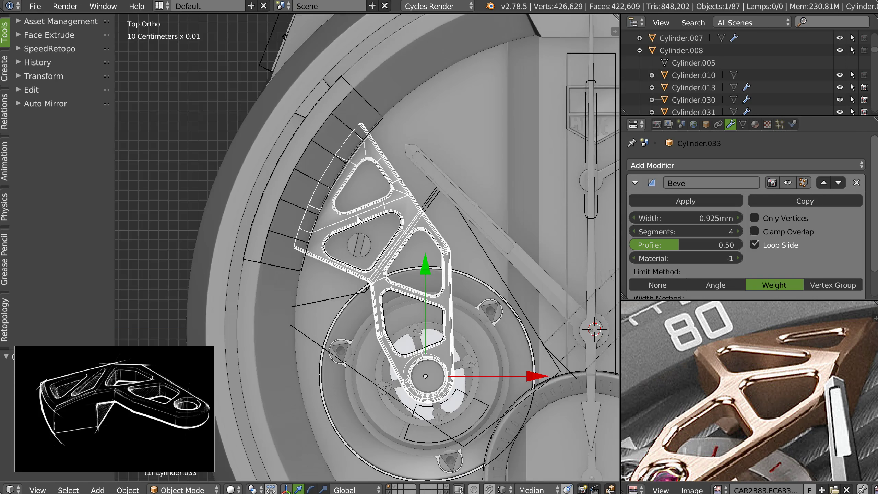
scroll(359, 208, "up", 6)
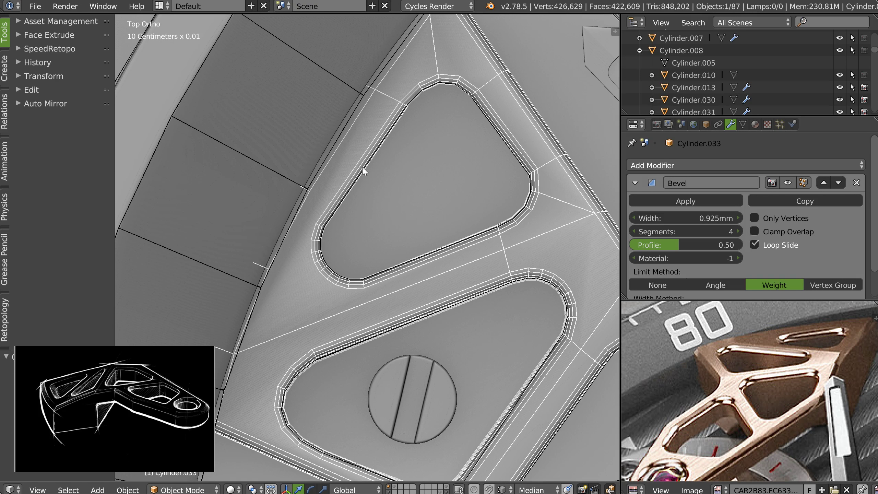
right_click(351, 173)
key("Tab")
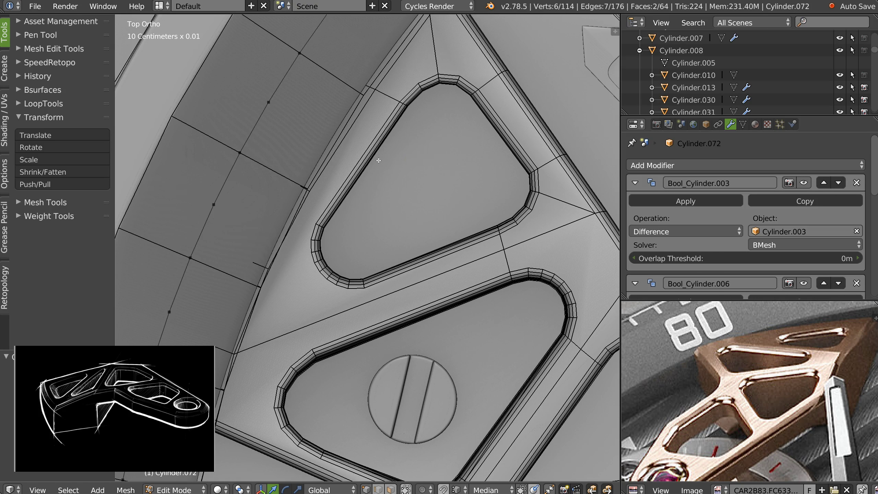
key("Tab")
- On the cross edge nearest the tip, nudge the inner border vertex and move the outer vertices about 0.25 mm in X and 0.47 mm in Y
right_click(370, 152)
key("Tab")
mouse_move(378, 92)
right_mouse_down()
mouse_move(368, 90)
mouse_move(377, 82)
right_mouse_up()
right_click(321, 67, "shift")
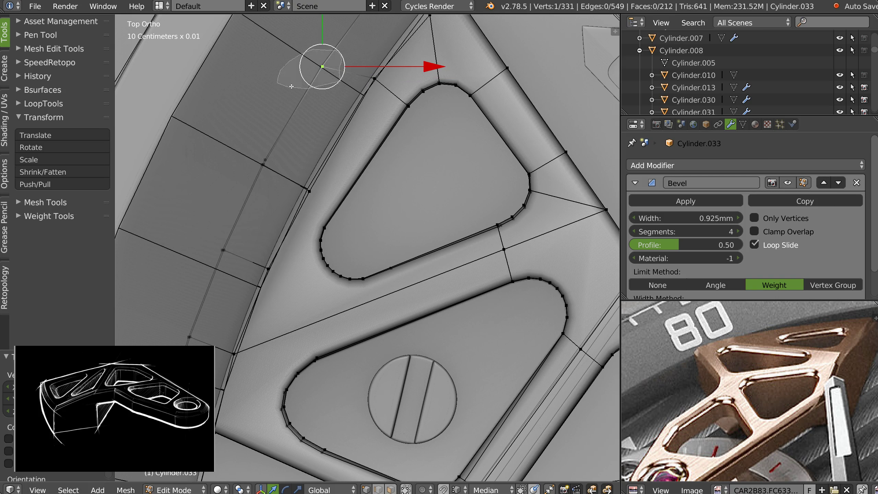
key("g")
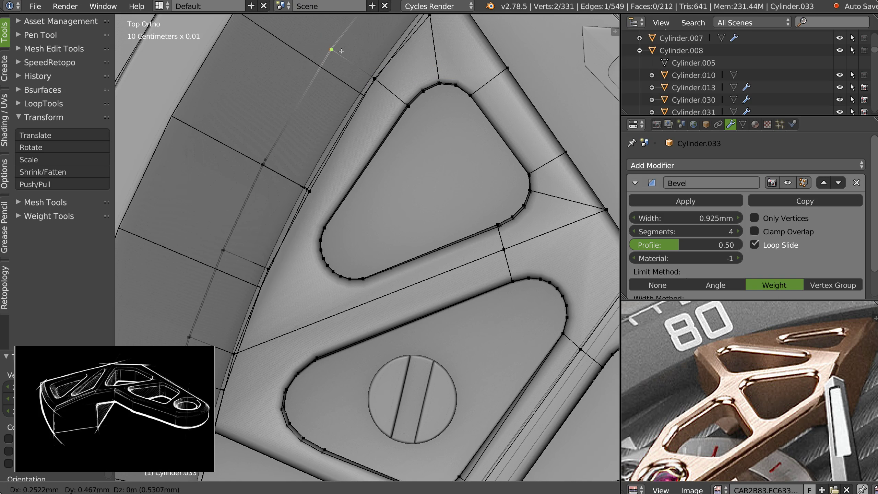
left_click(341, 51)
right_click(310, 191)
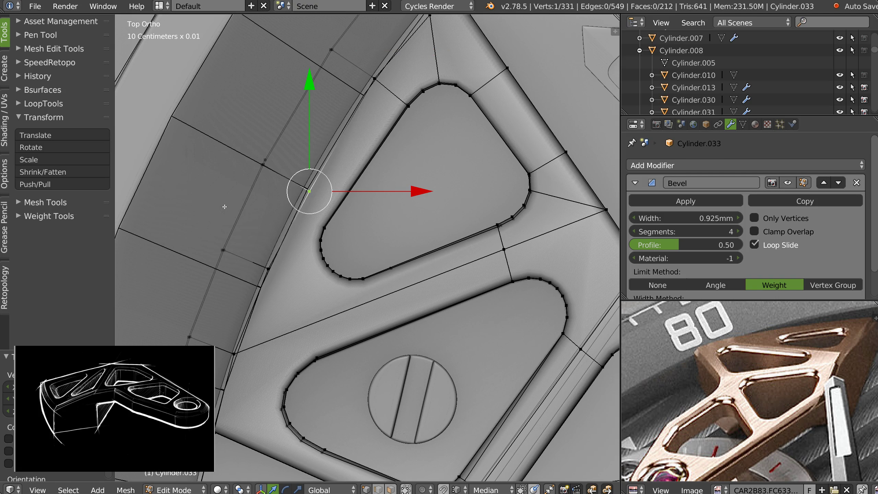
right_click(266, 159)
key("g")
key("x")
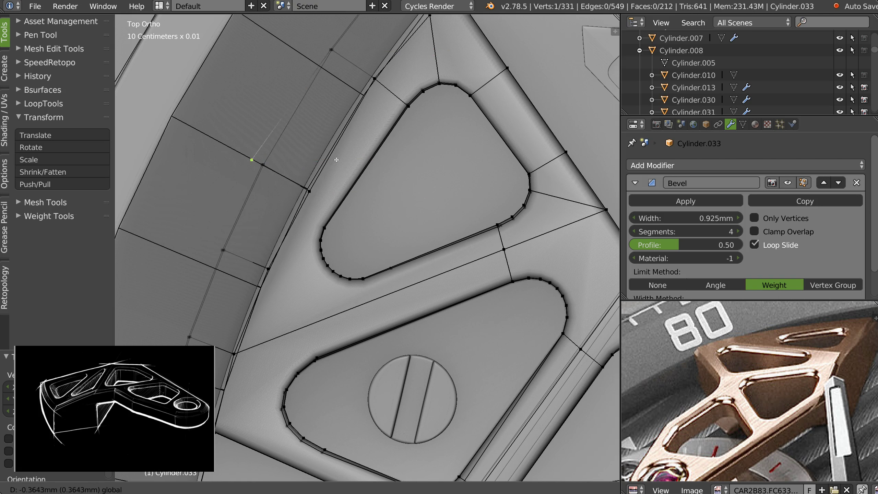
left_click(261, 165)
left_click_drag(259, 71, 259, 72)
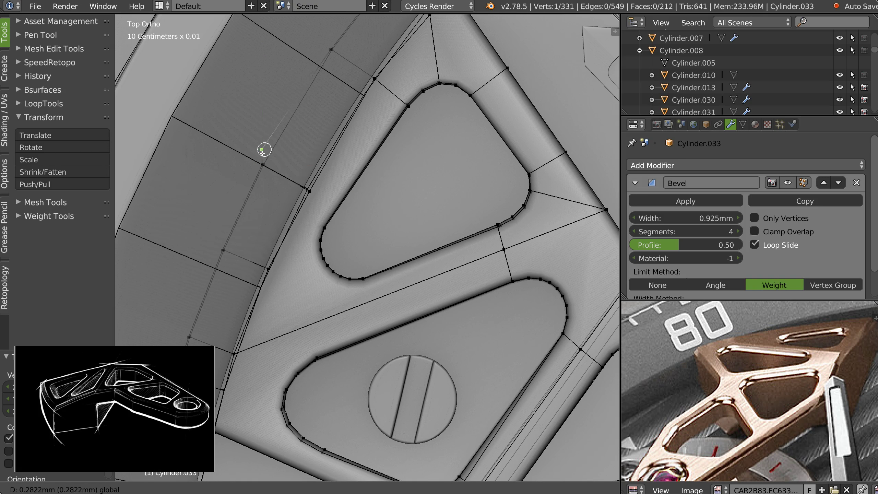
left_click_drag(260, 168, 259, 167)
- Move the cross edge beside the end triangular hole, including its outer vertical edge, about 0.07 mm in X and 0.29 mm in Y
right_click(265, 175, "alt")
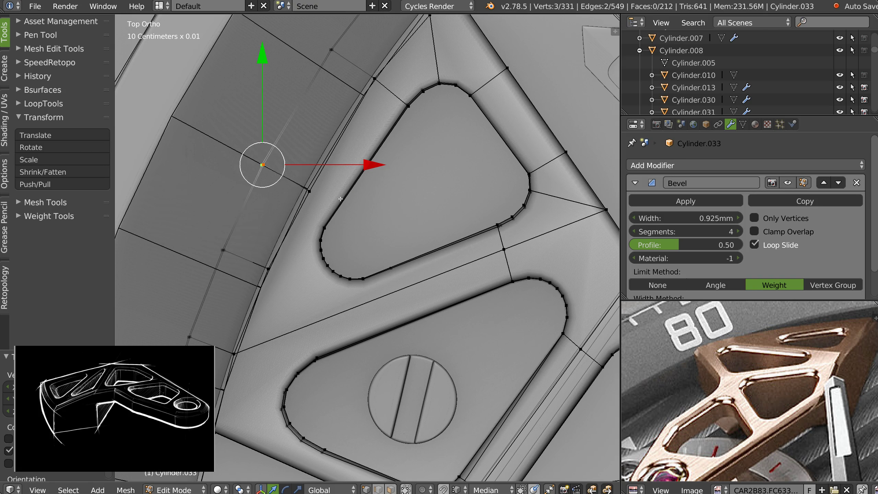
right_click(309, 191, "shift")
key("g")
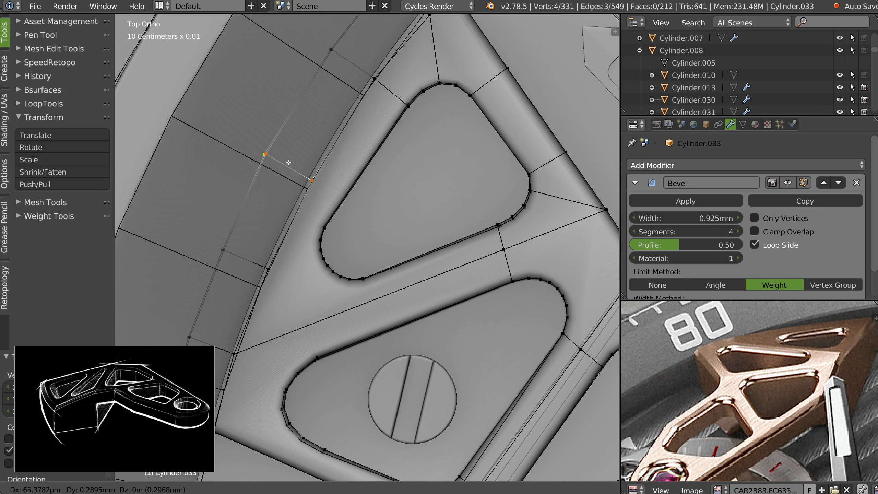
left_click(289, 162)
- Move the inner border vertex nearest the bridge's pointed tip about -0.11 mm in X and 0.13 mm in Y
middle_click_drag(266, 236, 234, 277, "shift")
middle_click_drag(302, 176, 286, 231, "shift")
right_click(384, 111)
key("g")
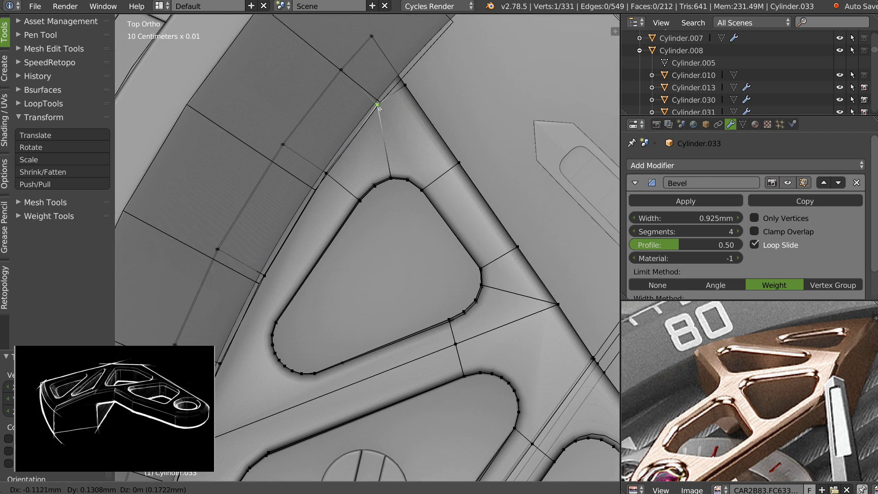
left_click(380, 109)
- Slide the border vertex on the tip's straight side by about 0.13 toward the outer tip and adjust its height along Z
right_click(408, 88)
key("g")
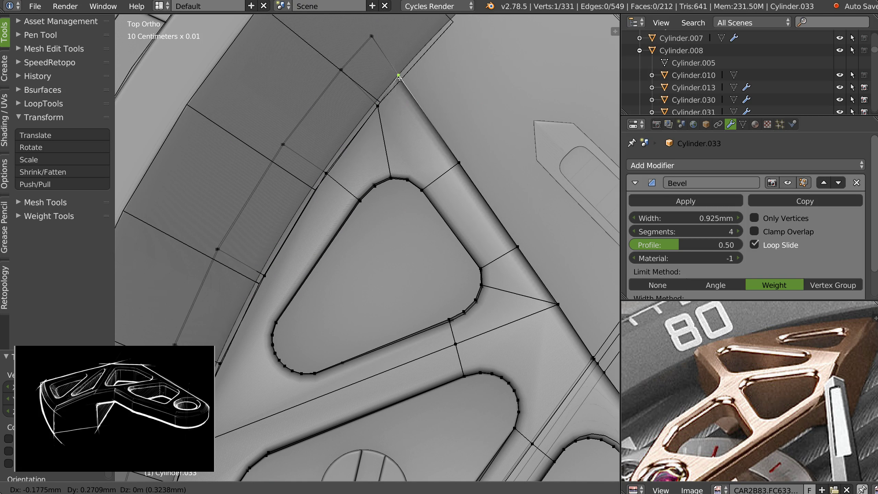
left_click(405, 85)
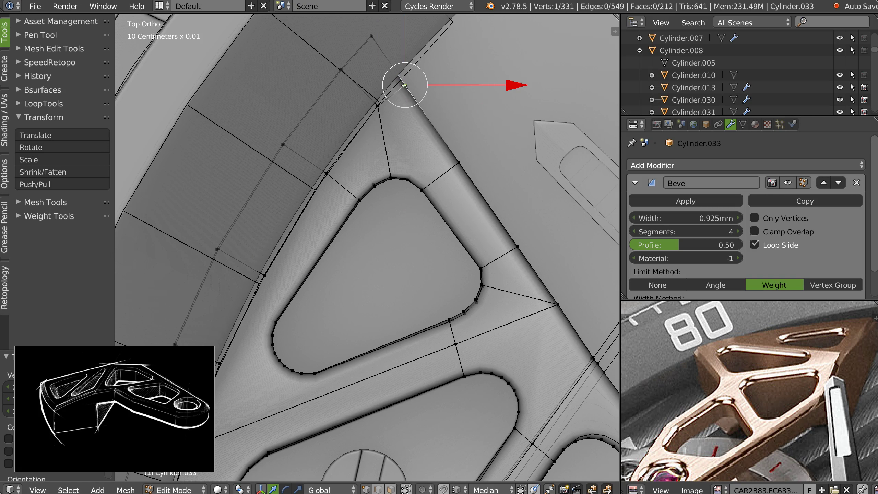
key("shift+v")
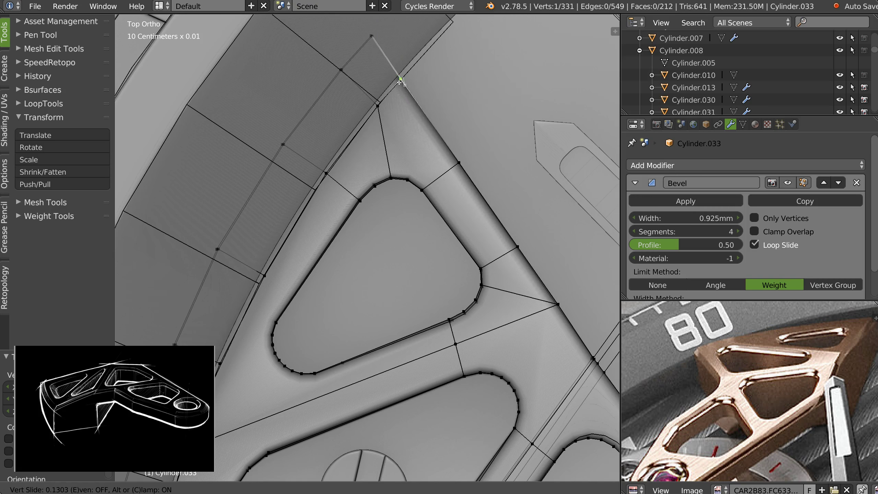
left_click(400, 82)
middle_click_drag(392, 74, 308, 268)
scroll(370, 141, "up", 4)
key("g")
key("z")
left_click(371, 230)
- Isolate the bridge in local view and examine the sloped curved end from perspective and left side views
scroll(411, 218, "down", 5)
key("Tab")
key("KP_Divide")
scroll(308, 268, "up", 3)
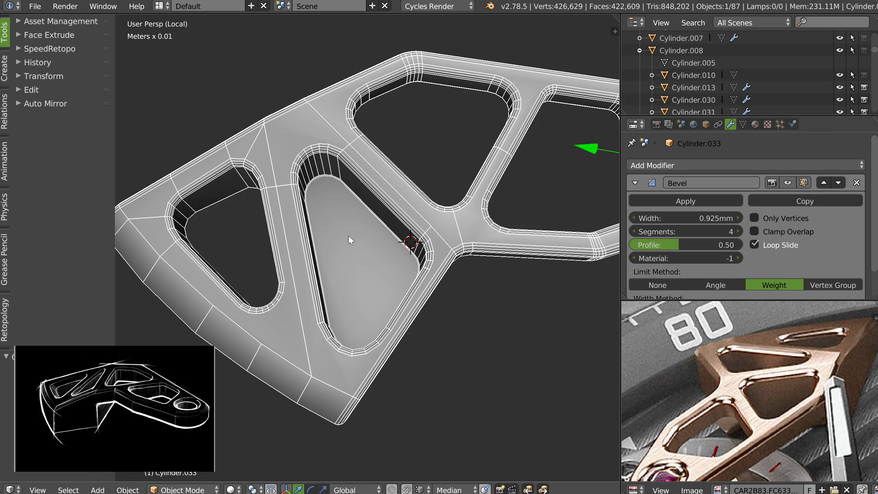
middle_click_drag(354, 289, 393, 239)
key("ctrl+KP_3")
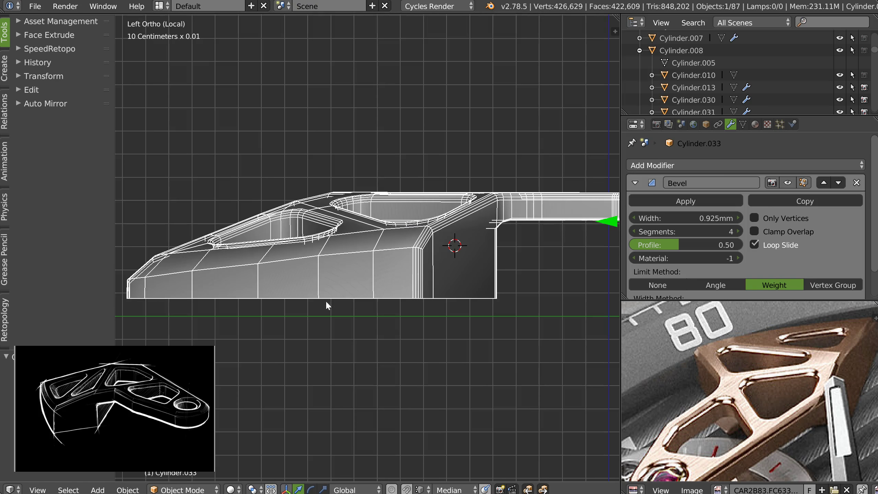
middle_click_drag(315, 278, 401, 276, "shift")
scroll(442, 257, "up", 1)
- Limit selection to visible geometry and raise the third upper vertex of the curved side wall slightly along Z
key("Tab")
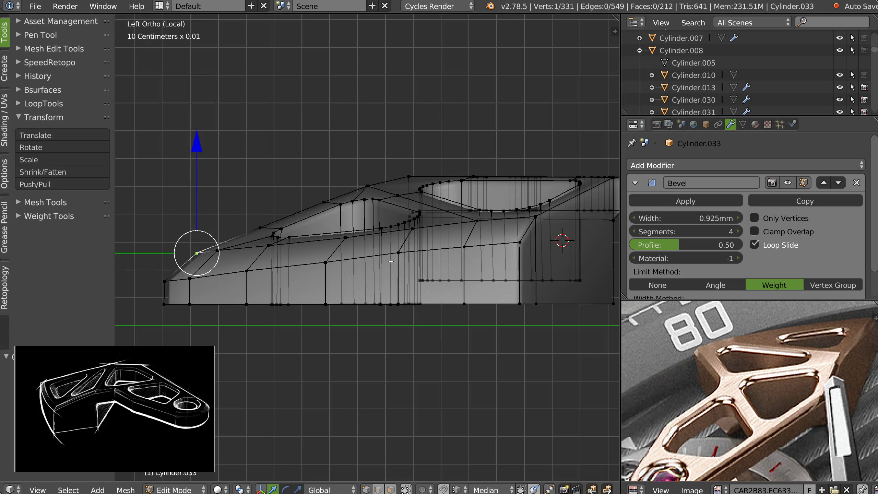
scroll(360, 266, "up", 2)
key("Tab")
left_click(293, 226)
right_click(317, 264)
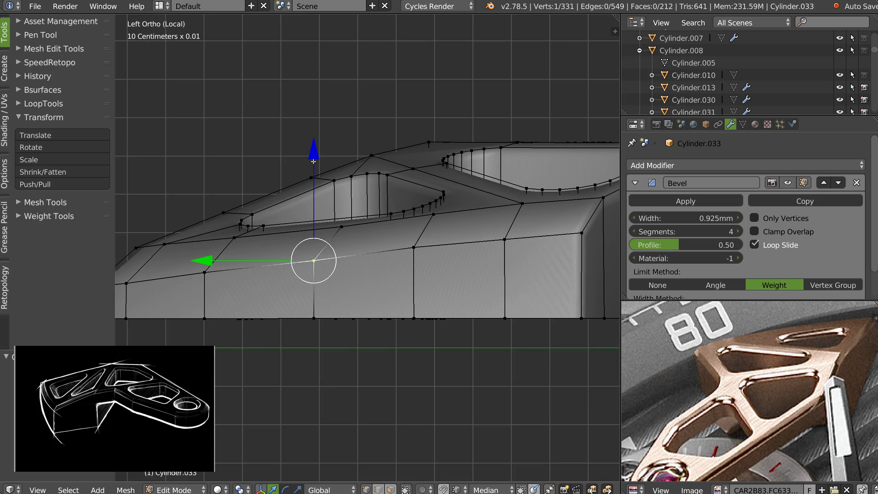
key("g")
key("z")
left_click(312, 158)
- In Object Mode with everything deselected, draw a straight grease pencil guide line along the curved side wall's upper edge
middle_click_drag(192, 280, 284, 278, "shift")
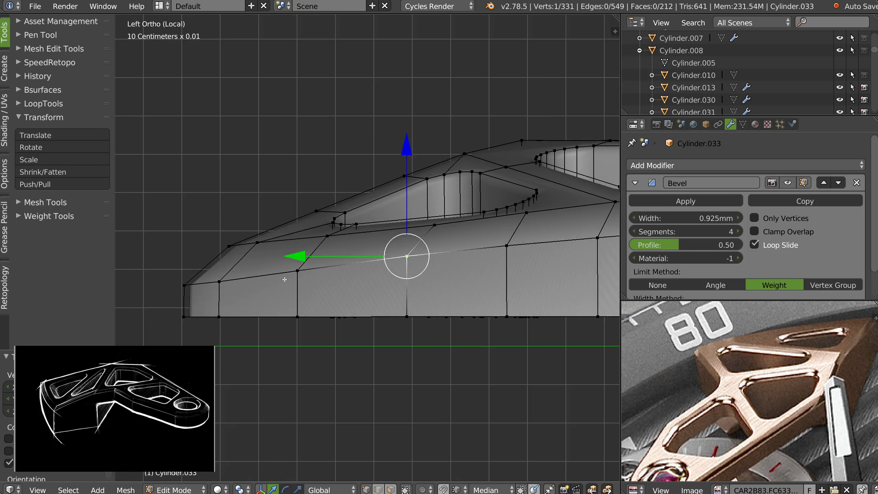
middle_click_drag(278, 218, 280, 252, "ctrl")
key("Tab")
middle_click_drag(349, 249, 313, 272, "shift")
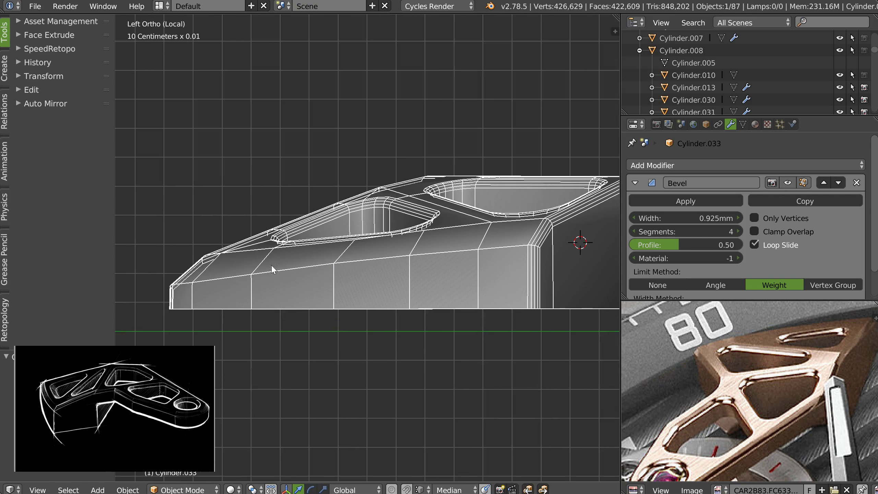
key("a")
left_click(228, 299)
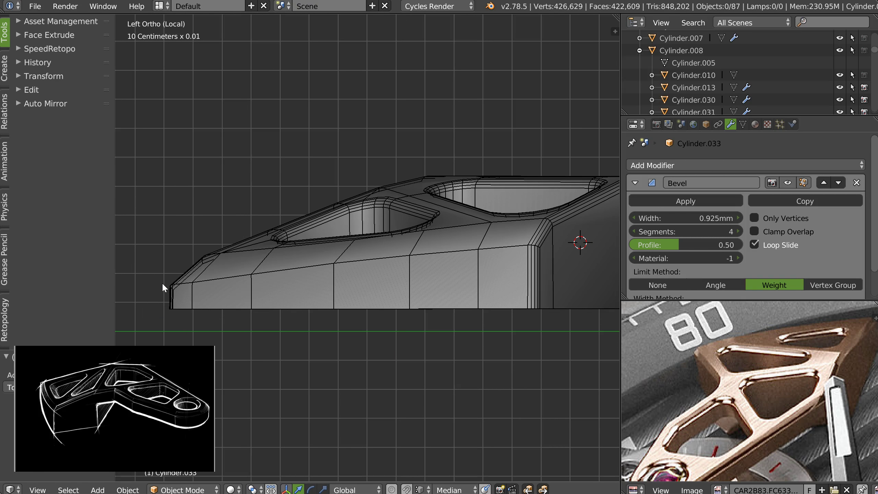
mouse_move(160, 286)
left_mouse_down()
mouse_move(251, 276)
mouse_move(540, 212)
mouse_move(341, 268)
mouse_move(292, 244)
mouse_move(553, 231)
mouse_move(561, 239)
left_mouse_up()
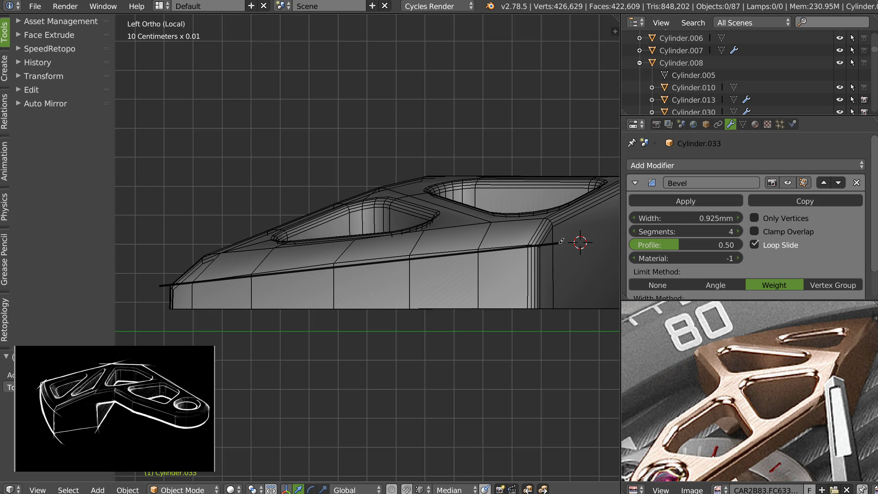
- In vertex mode, move the three middle upper vertices of the curved side wall along Z onto the guide line
middle_click_drag(438, 275, 448, 277, "ctrl")
right_click(473, 281)
key("Tab")
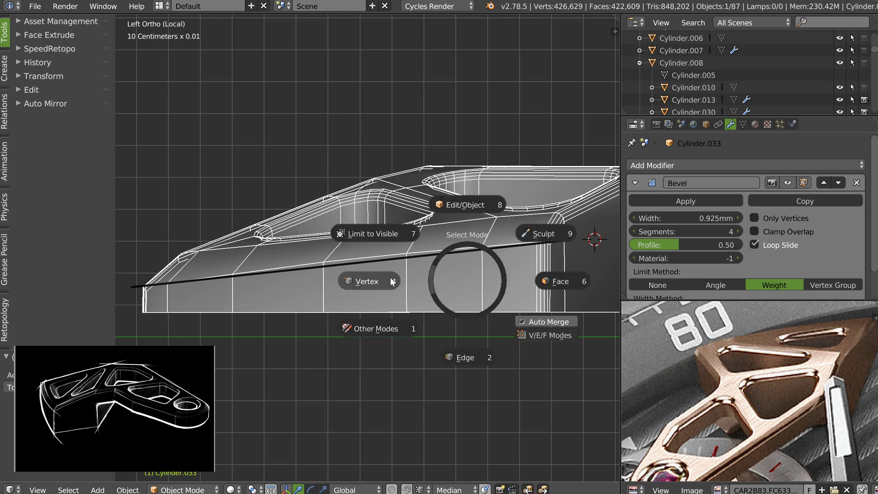
left_click(394, 281)
right_click(482, 246)
left_click_drag(489, 152, 486, 153)
right_click(405, 255)
left_click_drag(405, 149, 406, 151)
right_click(323, 263)
left_click_drag(323, 152, 328, 158)
- Lower the side wall's next upper vertex toward the low end along Z onto the guide line
middle_click_drag(270, 214, 398, 189, "shift")
middle_click_drag(398, 221, 411, 186, "ctrl")
right_click(355, 251)
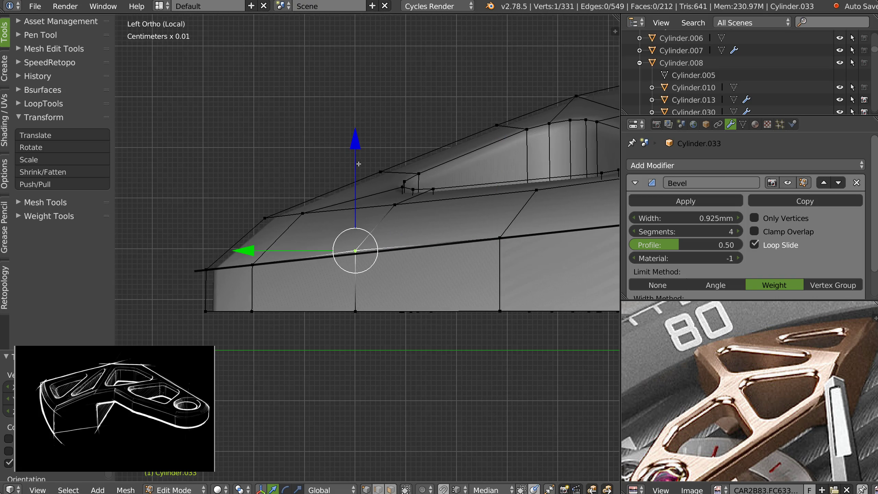
key("g")
right_click(353, 211)
left_click_drag(355, 143, 357, 147)
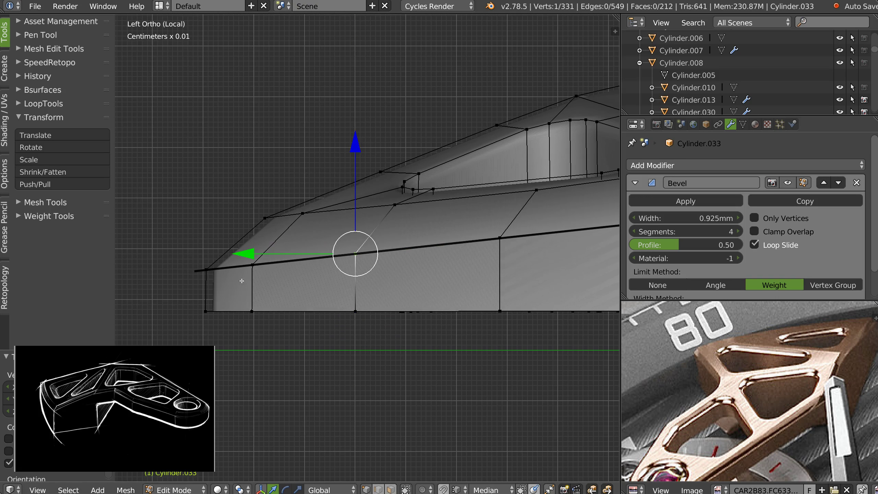
- Check the low-end edge and the rest of the side wall's upper edge against the guide line, ending in Object Mode
right_click(215, 269)
middle_click_drag(433, 180, 432, 210, "ctrl")
middle_click_drag(432, 210, 276, 213, "shift")
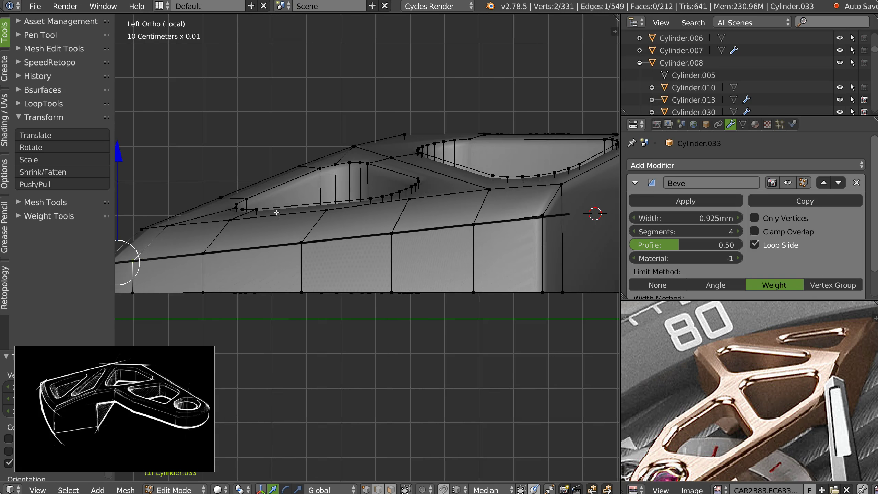
middle_click_drag(359, 245, 411, 254, "shift")
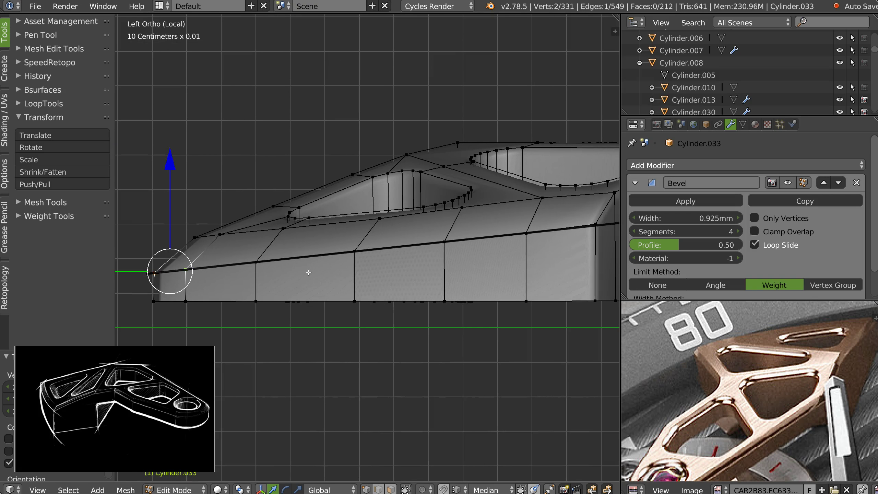
key("Tab")
key("a")
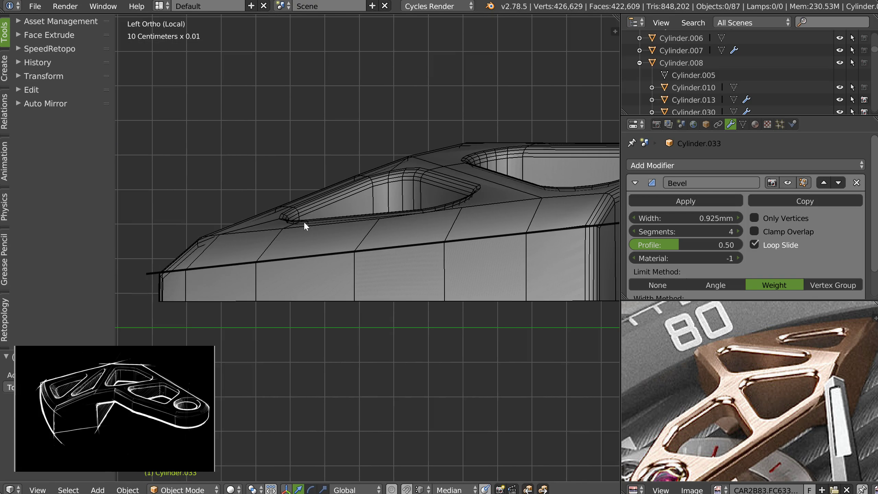
middle_click_drag(396, 224, 391, 230, "shift")
middle_click_drag(462, 220, 436, 220, "shift")
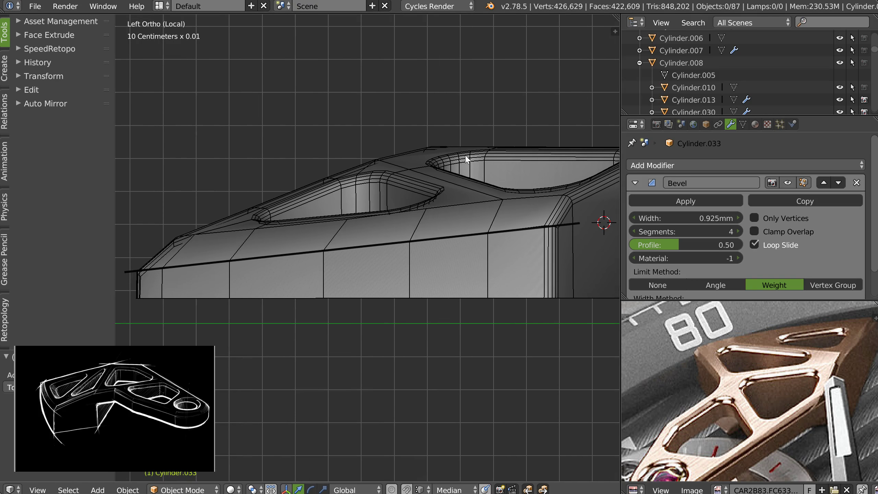
- Erase the grease pencil guide line drawn along the curved side wall
middle_click_drag(188, 240, 335, 256)
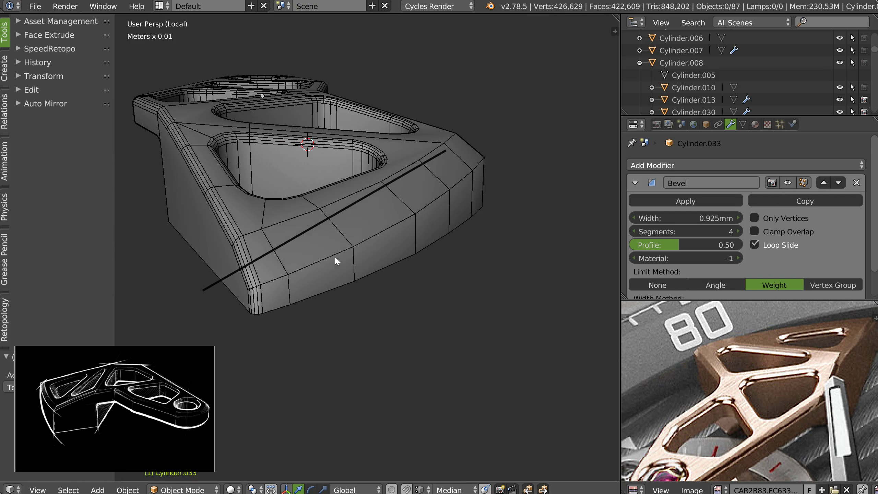
left_click(225, 280)
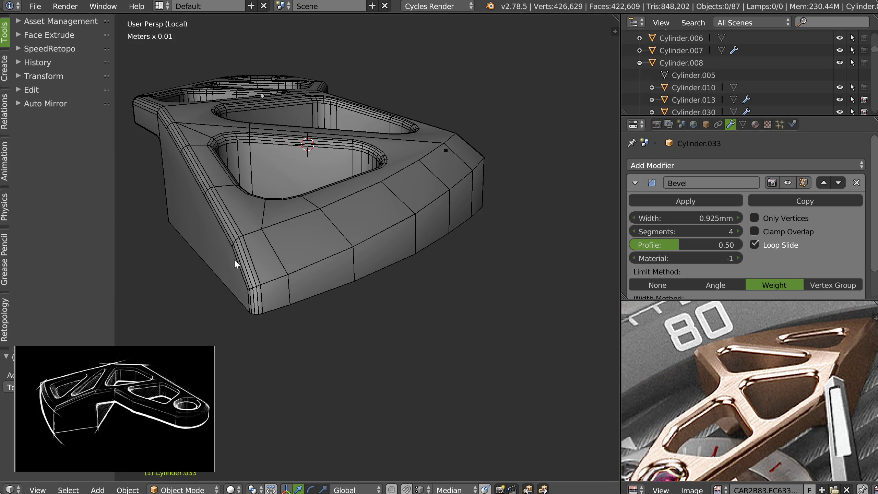
- Try to bevel the edge loops bordering the sloped end's top and bottom with 2 segments and an offset of about 0.01
key("Tab")
right_click(311, 261, "alt")
right_click(291, 219, "alt+shift")
middle_click_drag(273, 255, 409, 180)
right_click(380, 157, "alt+shift")
right_click(394, 118, "alt+shift")
key("ctrl+b")
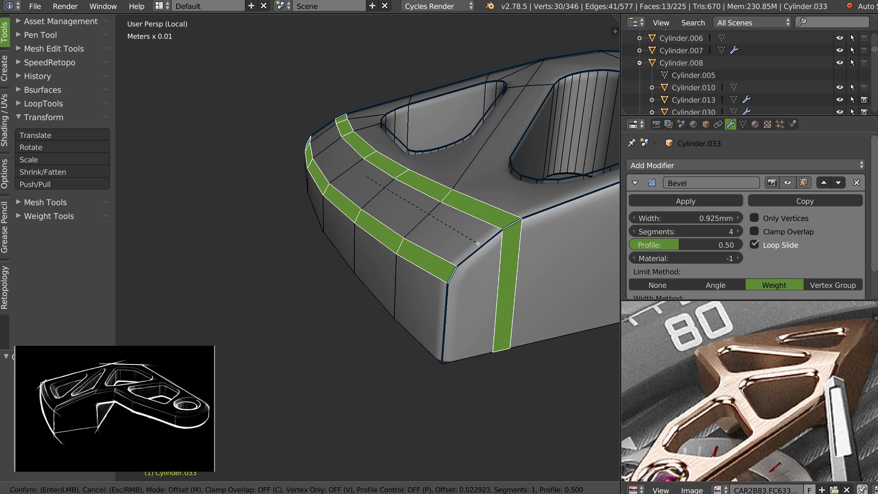
scroll(477, 245, "up", 1)
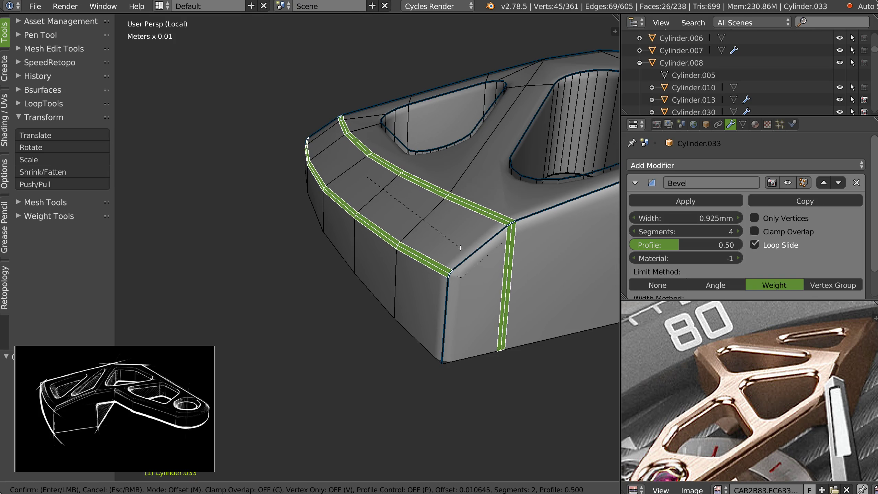
left_click(459, 250)
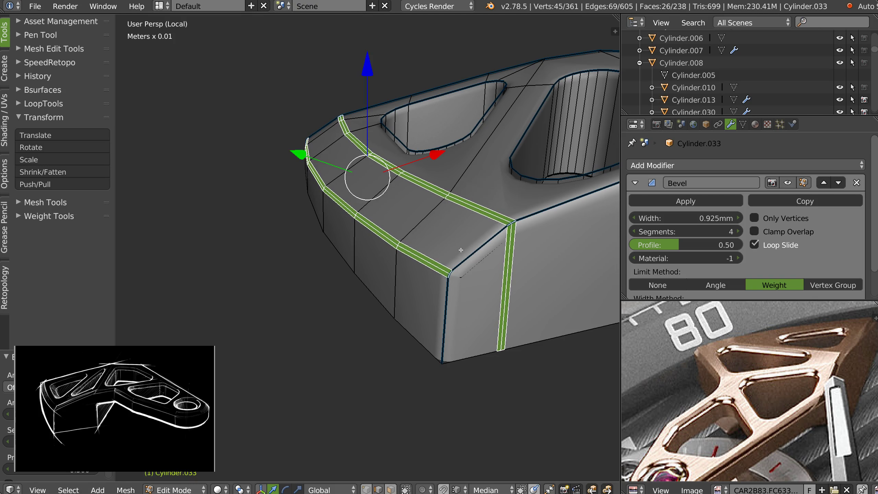
- Examine the beveled loops across the sloped end and down both side walls in Object and Edit Mode
right_click(502, 276)
right_click(508, 263, "shift")
right_click(513, 247, "shift")
key("Tab")
left_click(501, 213)
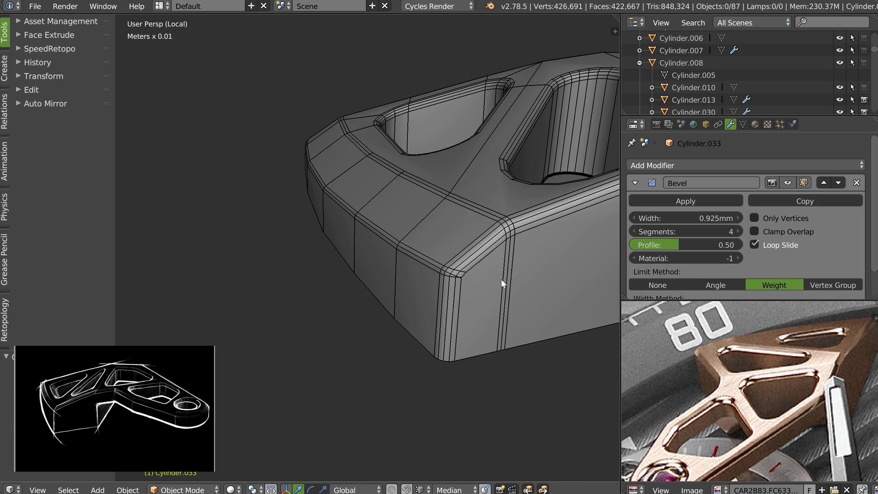
key("Tab")
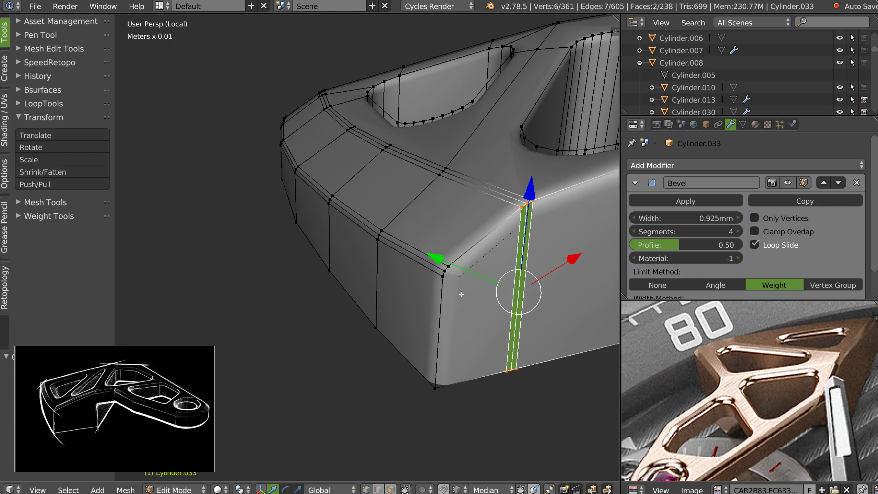
scroll(458, 286, "up", 2)
key("Tab")
scroll(493, 265, "down", 2)
middle_click_drag(437, 221, 443, 273, "shift")
scroll(377, 285, "down", 4)
scroll(444, 273, "down", 3)
middle_click_drag(384, 291, 446, 278)
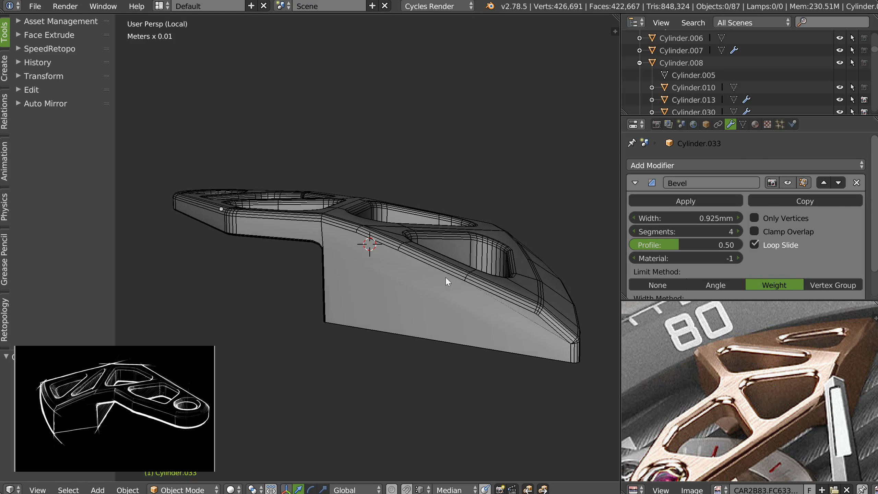
scroll(508, 290, "up", 1)
middle_click_drag(551, 277, 458, 279, "shift")
scroll(452, 288, "up", 1)
key("Tab")
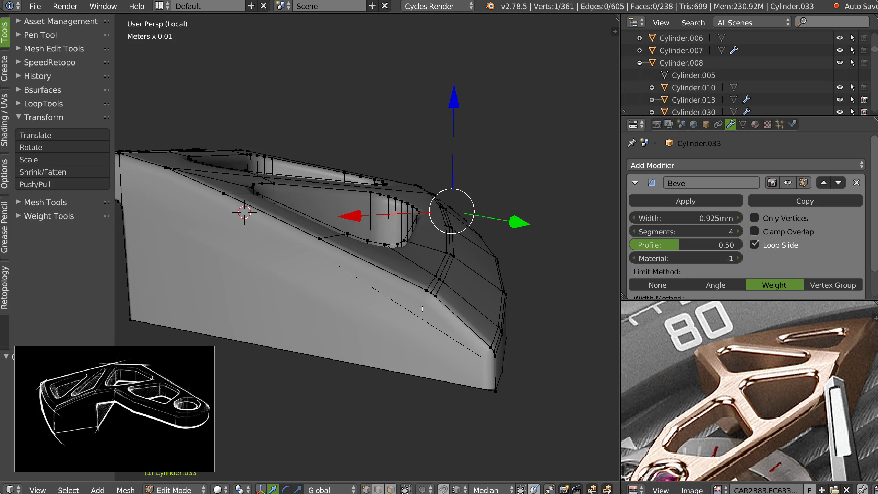
middle_click_drag(437, 305, 436, 277)
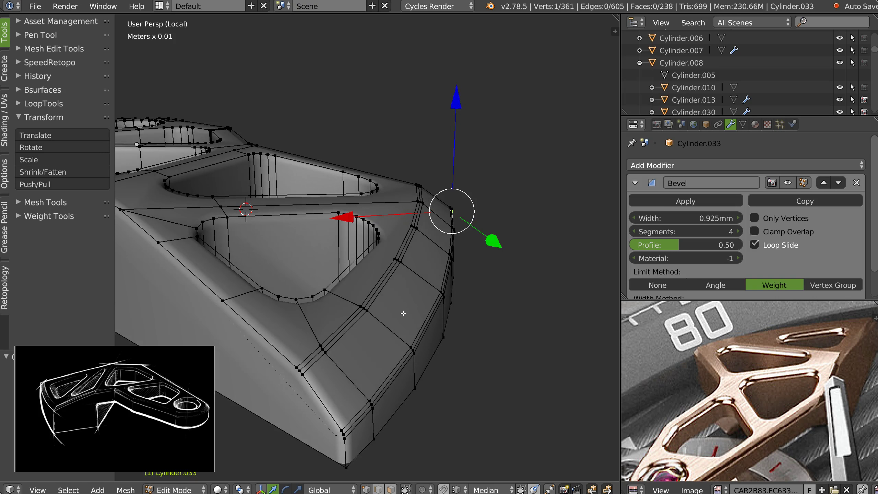
- Undo the selections and the two-segment bevel, back to the selected edge loops on the sloped end
key("ctrl+z")
key("ctrl+z")
key("ctrl+z")
key("ctrl+z")
key("ctrl+z")
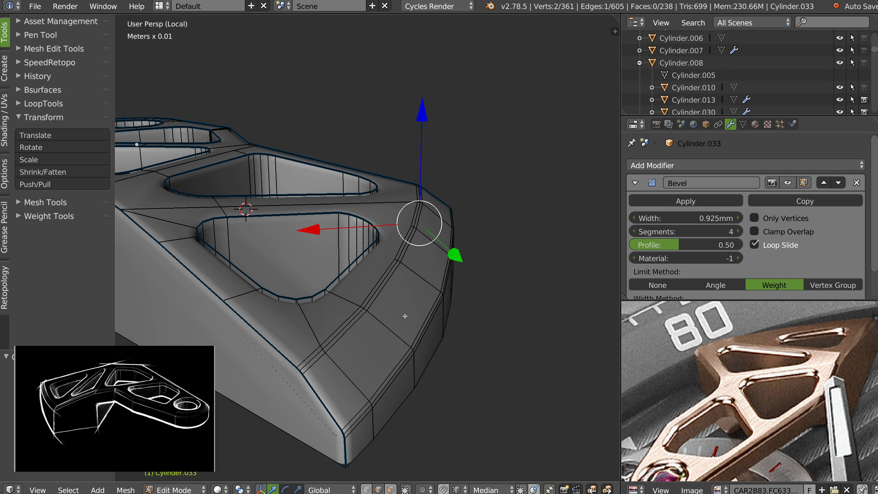
key("ctrl+z")
- Knife a vertical cut down the side wall from the sloped end's upper corner vertex to the bottom edge
middle_click_drag(405, 317, 409, 335)
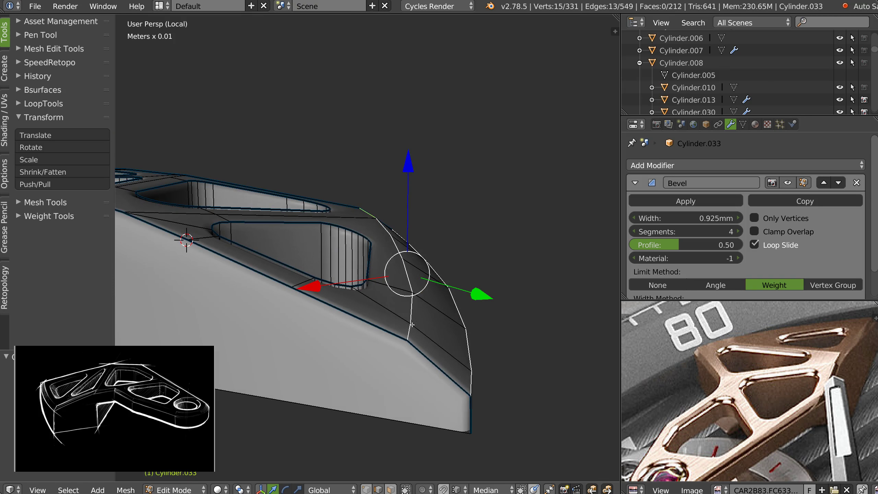
key("k")
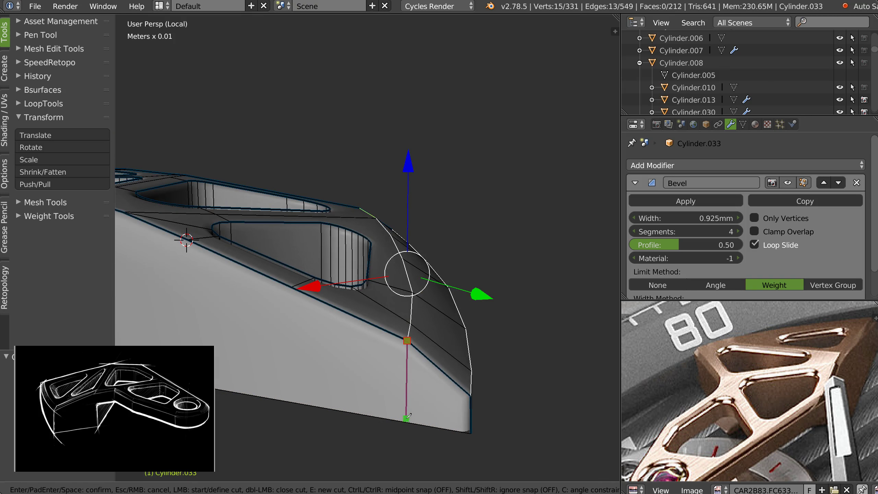
left_click(405, 422)
key("Return")
mouse_move(418, 345)
middle_mouse_down()
mouse_move(427, 318)
mouse_move(449, 329)
mouse_move(411, 332)
middle_mouse_up()
key("Tab")
key("Tab")
- Bevel the sloped end's selected edge loops, including the vertical wall cuts, with 2 segments and an offset of about 0.01
middle_click_drag(409, 386, 347, 272)
key("ctrl+b")
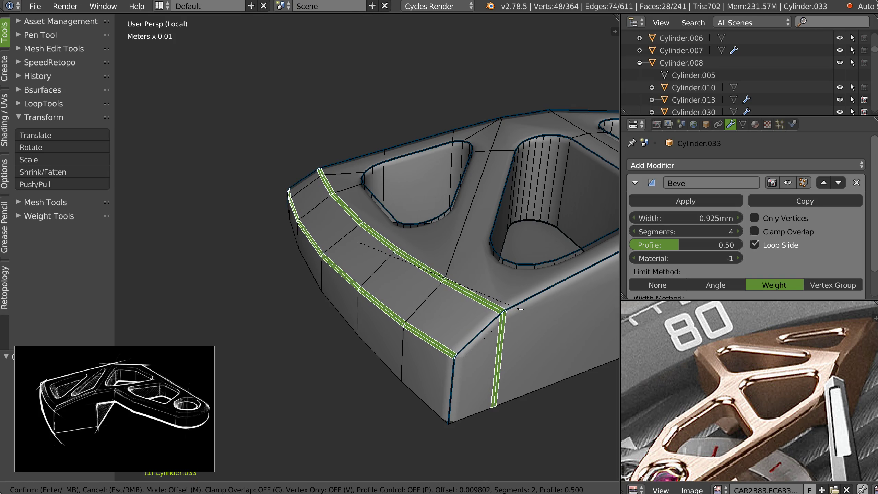
left_click(520, 312)
scroll(520, 313, "down", 1)
- Examine the beveled loops and the side wall toward the notch in Object and Edit Mode
middle_click_drag(482, 310, 416, 262)
key("Tab")
scroll(447, 279, "up", 2)
middle_click_drag(390, 229, 453, 269)
key("Tab")
left_click(400, 274)
left_click_drag(508, 280, 513, 281)
key("Tab")
left_click(468, 228)
middle_click_drag(475, 280, 499, 290)
key("Tab")
key("k")
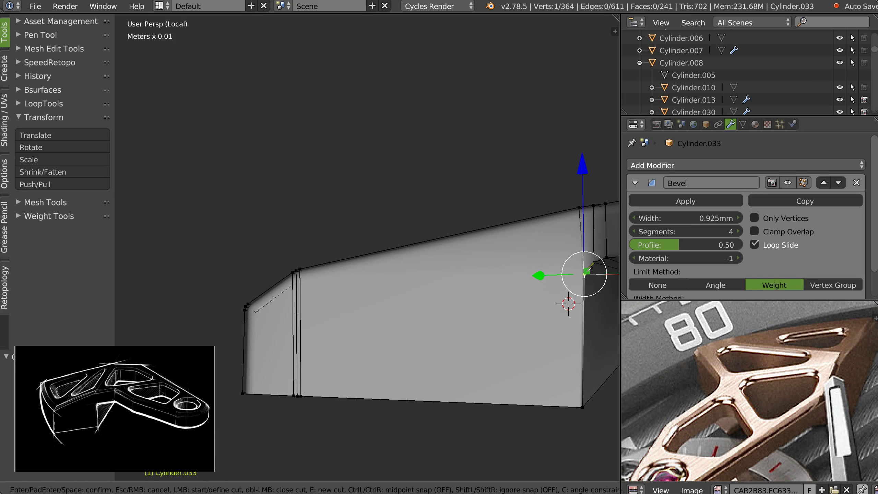
left_click(303, 290)
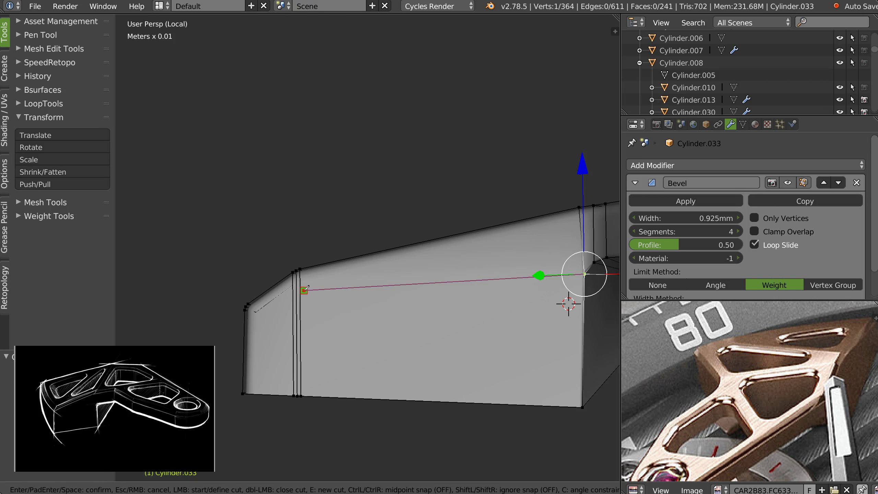
key("Return")
key("ctrl+z")
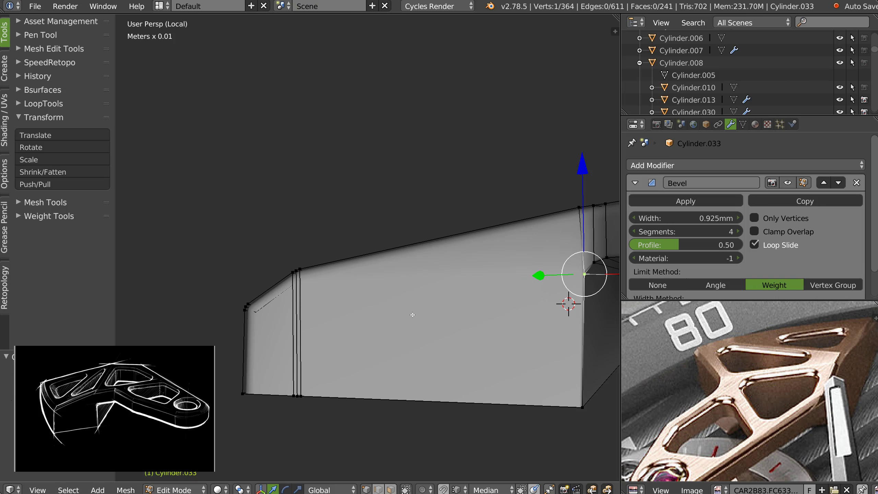
key("k")
middle_click_drag(597, 291, 595, 269)
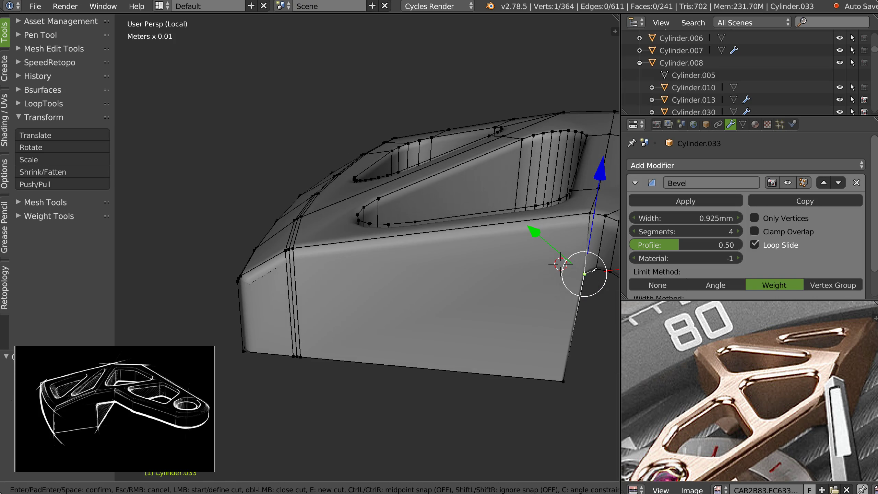
key("Escape")
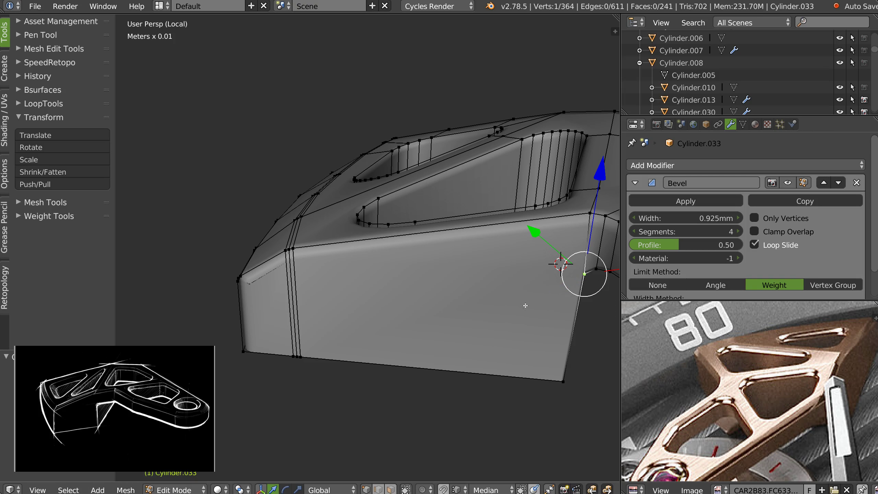
key("k")
left_click(585, 274)
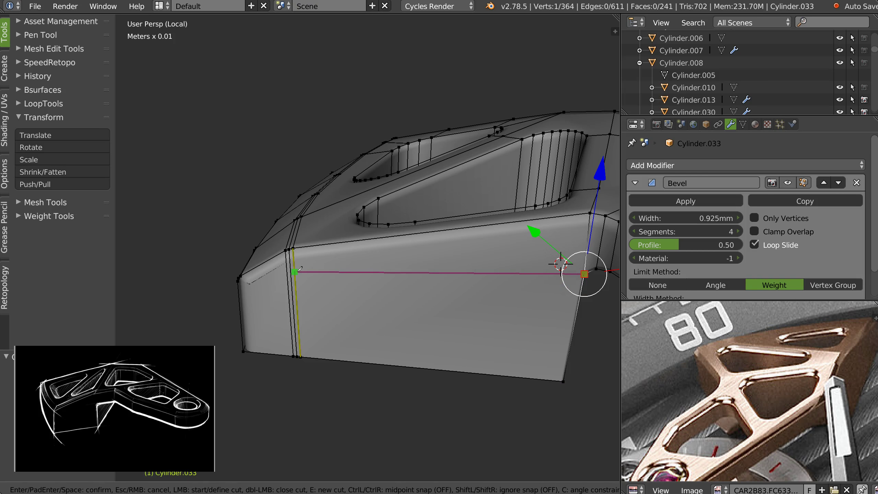
key("Escape")
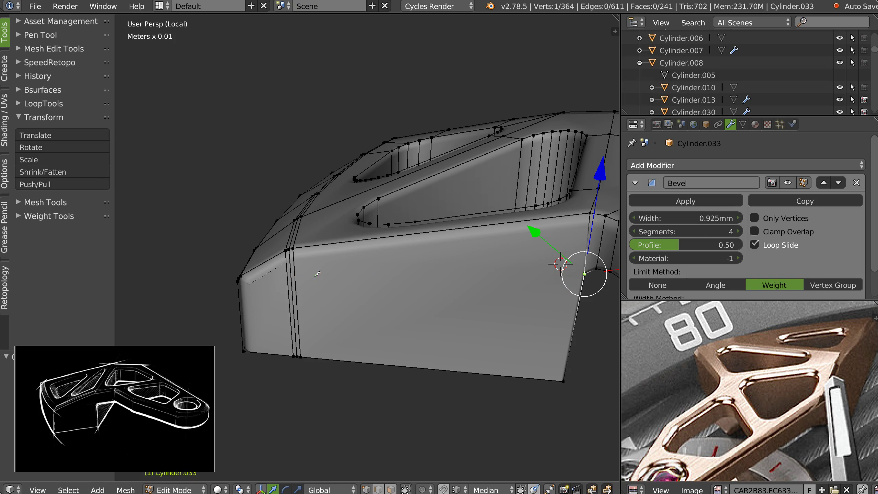
- Knife a lengthwise cut across the side wall from the notch corner vertex to the nearest beveled vertical edge, ending in Object Mode
key("k")
left_click(584, 274)
left_click(294, 272)
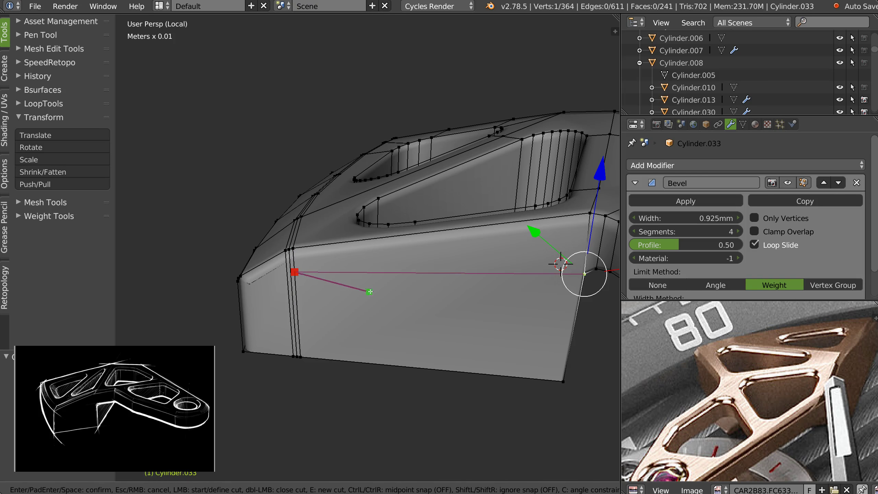
key("space")
middle_click_drag(567, 276, 435, 285, "shift")
scroll(516, 250, "up", 1)
key("Tab")
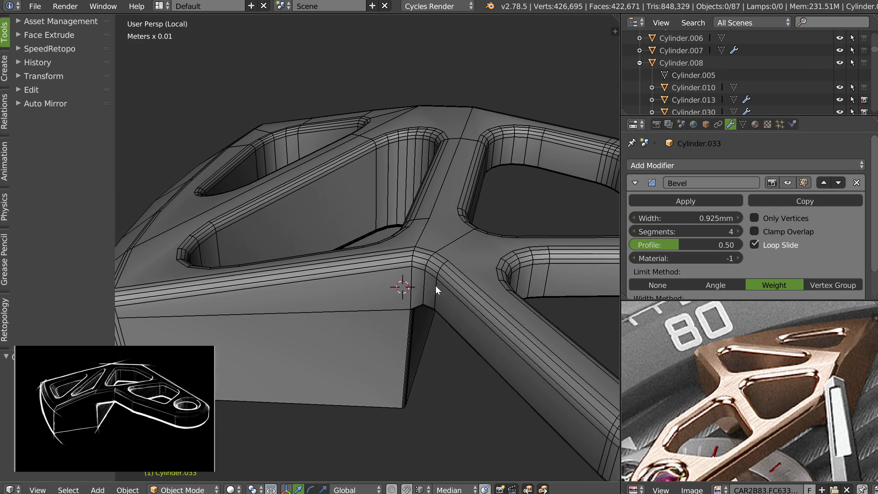
- Try to preview the whole bridge with subdivision smoothing
right_click_drag(435, 285, 512, 292)
left_click(433, 262)
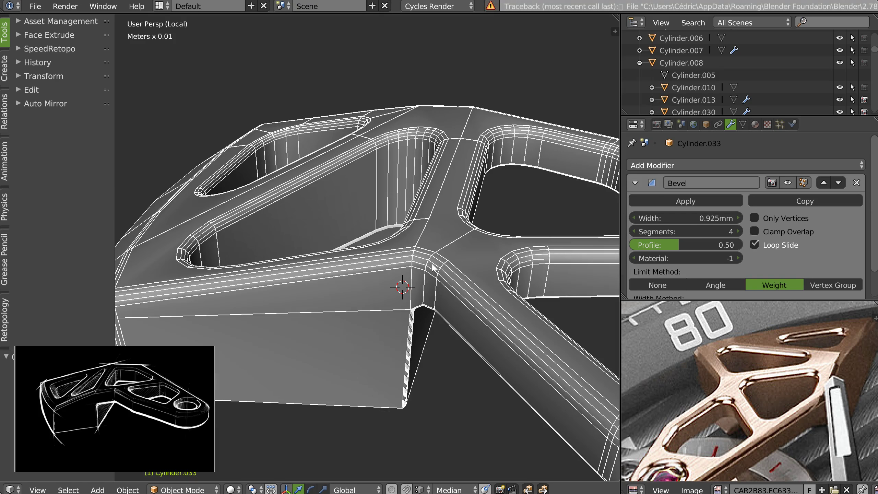
right_click_drag(429, 273, 534, 279)
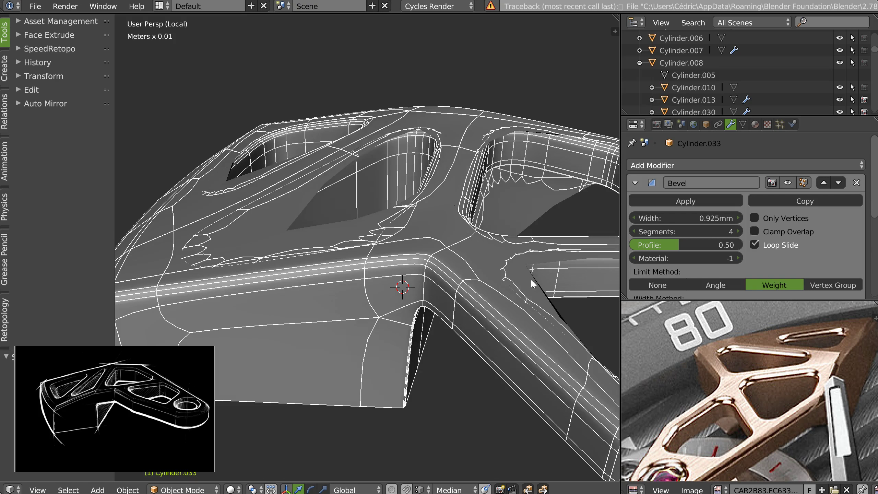
key("shift+z")
- Examine the notch's underside and corner without the wireframe overlay, ending with the wireframe shown again
left_click(446, 294)
mouse_move(446, 294)
middle_mouse_down()
mouse_move(438, 261)
mouse_move(306, 246)
middle_mouse_up()
middle_click_drag(381, 241, 448, 230)
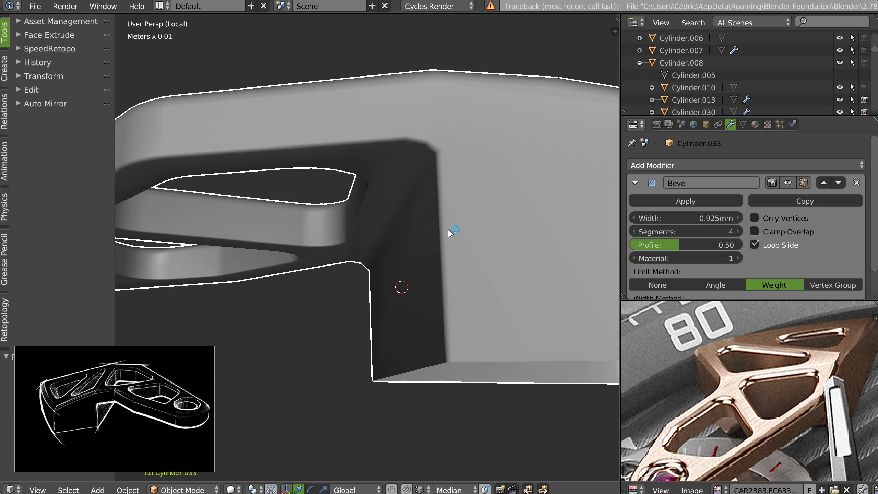
middle_click_drag(435, 273, 431, 288)
right_click_drag(432, 288, 488, 293)
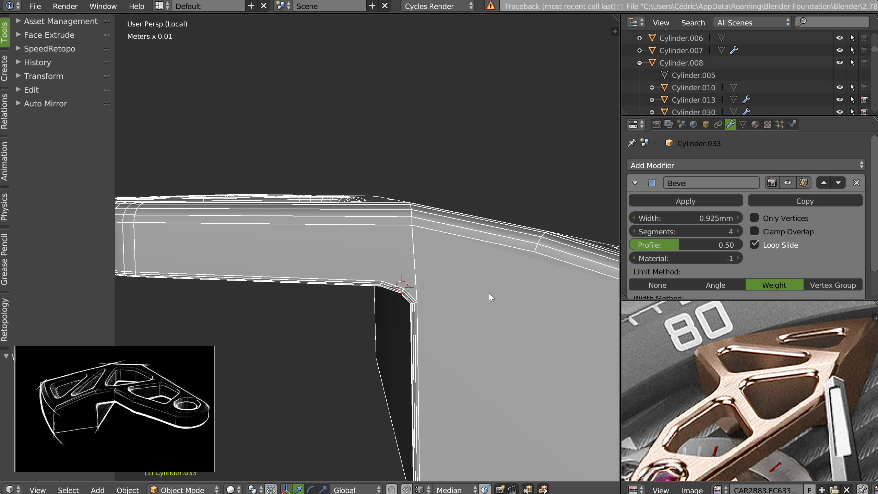
- In Edit Mode, nudge the middle vertex of the notch's rounded corner slightly along Z
middle_click_drag(479, 286, 415, 280)
key("Tab")
right_click(420, 229)
right_click(405, 293, "shift")
right_click(412, 290)
left_click_drag(409, 209, 406, 209)
- Connect the upper corner vertex to the notch rounding's middle vertex, and the notch's wall-side corner vertex to the next upper-edge vertex
middle_click_drag(424, 264, 424, 230)
right_click(405, 297, "shift")
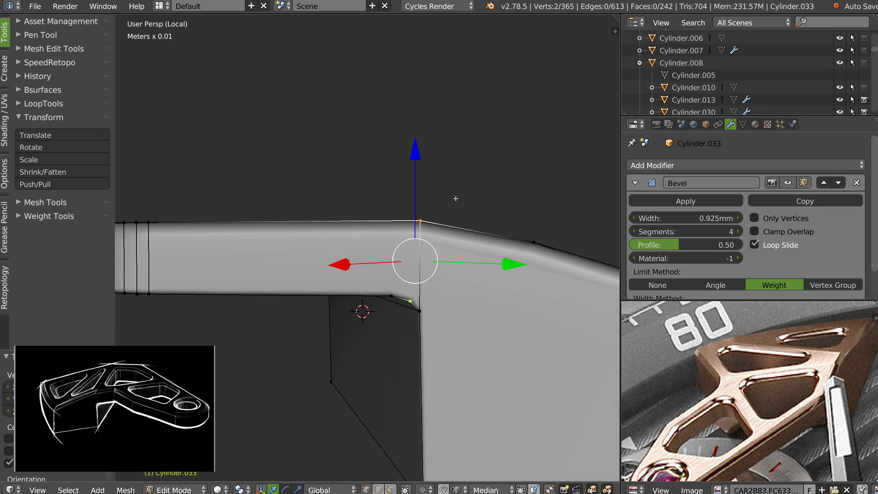
key("j")
right_click(423, 305)
right_click(533, 243, "shift")
middle_click_drag(533, 243, 440, 283)
key("j")
- Dissolve the vertical edge between the upper corner vertex and the notch's wall-side corner, and check the result in Object Mode
key("Tab")
left_click(419, 324)
right_click(429, 293)
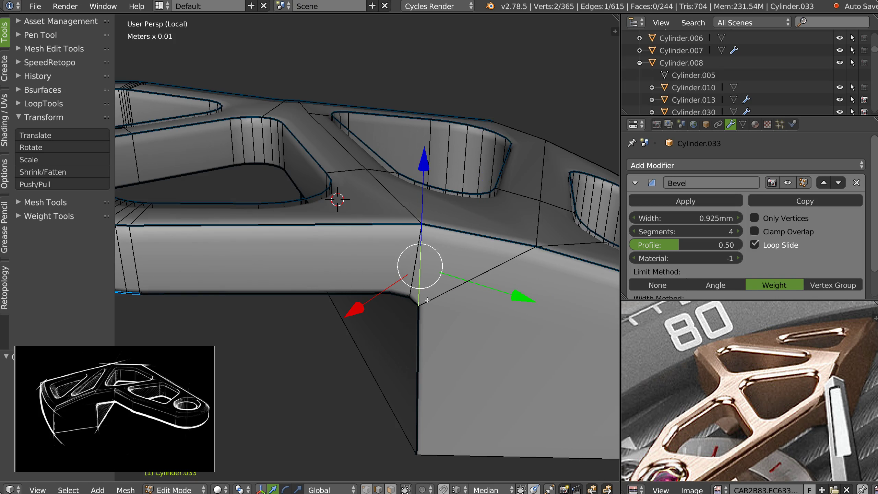
key("Tab")
mouse_move(497, 271)
middle_mouse_down()
mouse_move(488, 303)
mouse_move(498, 286)
mouse_move(473, 294)
mouse_move(480, 277)
middle_mouse_up()
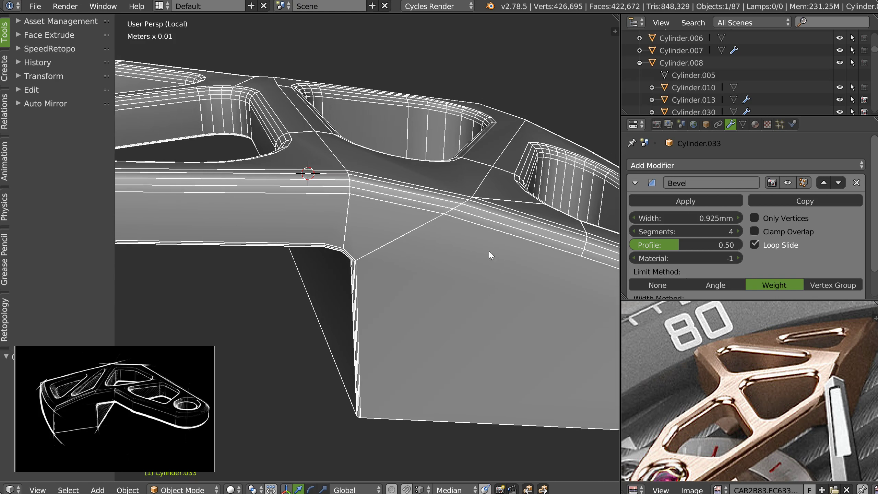
- Knife a vertical cut down the side wall from the upper-edge vertex beside the notch to the bottom edge
key("Tab")
key("k")
left_click(467, 201)
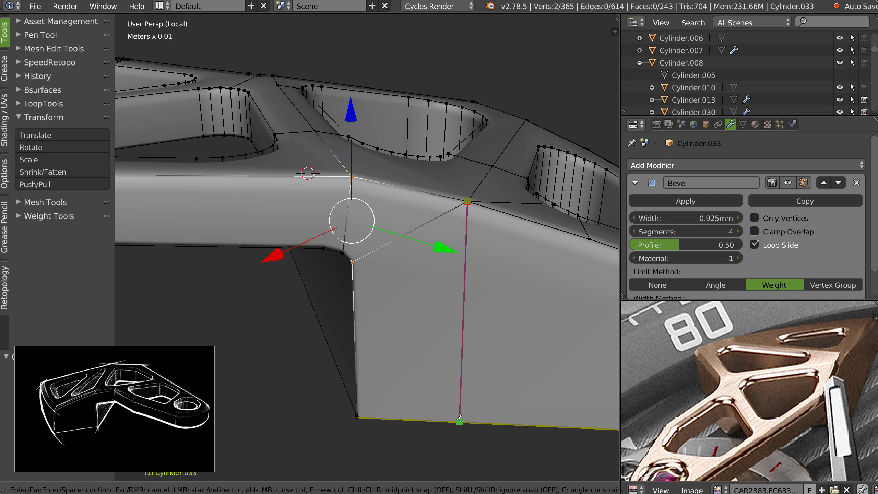
left_click(460, 422)
key("Return")
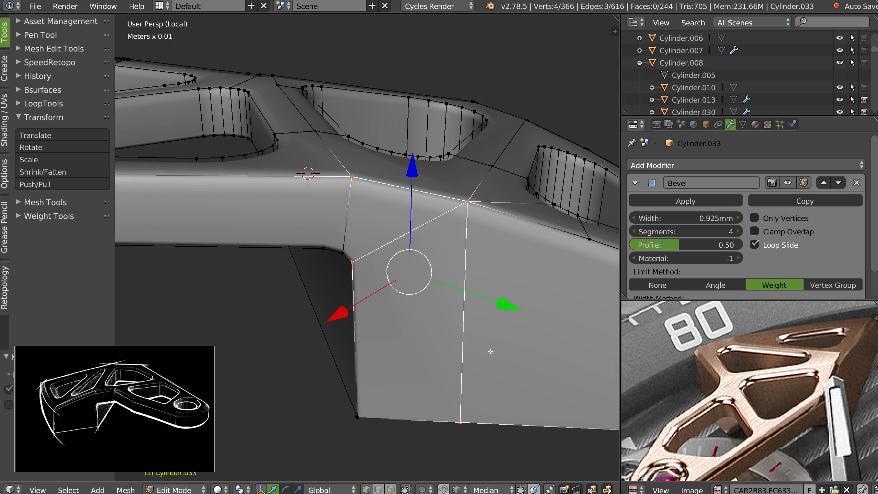
- Knife a cut from the notch's wall-side corner vertex across to the new vertical edge, below its top vertex
key("k")
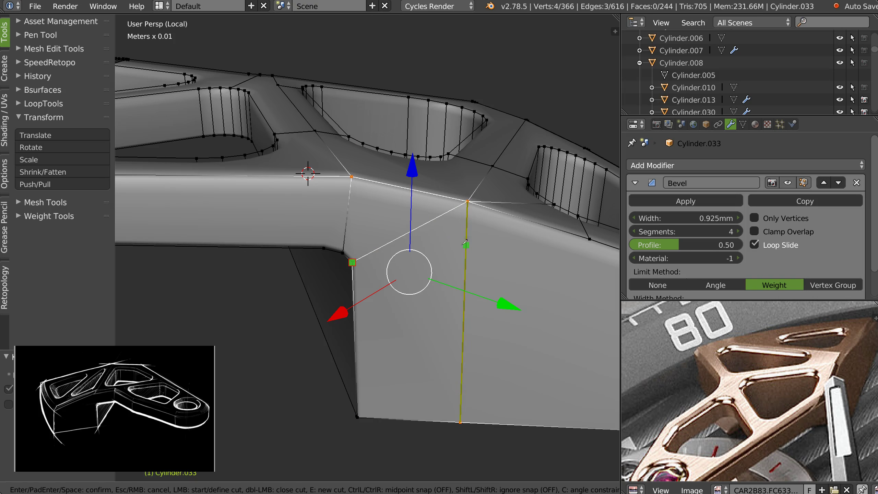
key("Escape")
key("k")
left_click(352, 262)
left_click(467, 236)
key("Return")
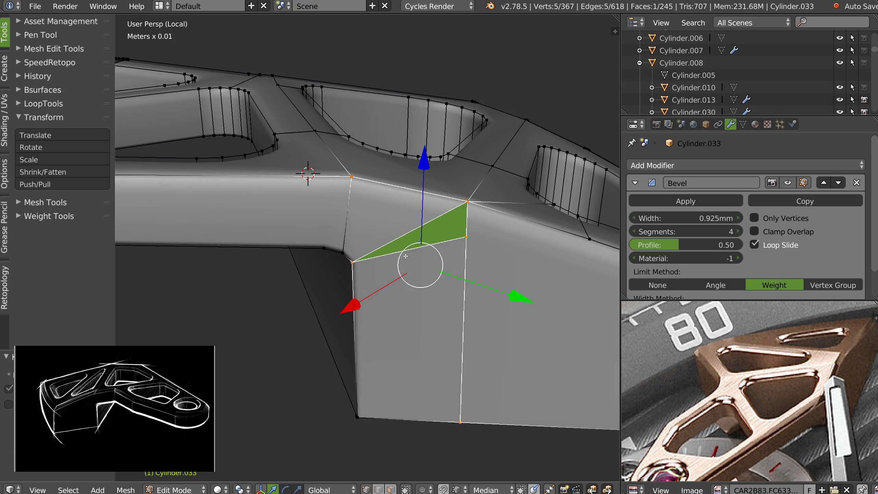
- Dissolve the diagonal edge running from the notch's wall-side corner to the upper-edge vertex above the vertical cut
right_click(392, 241)
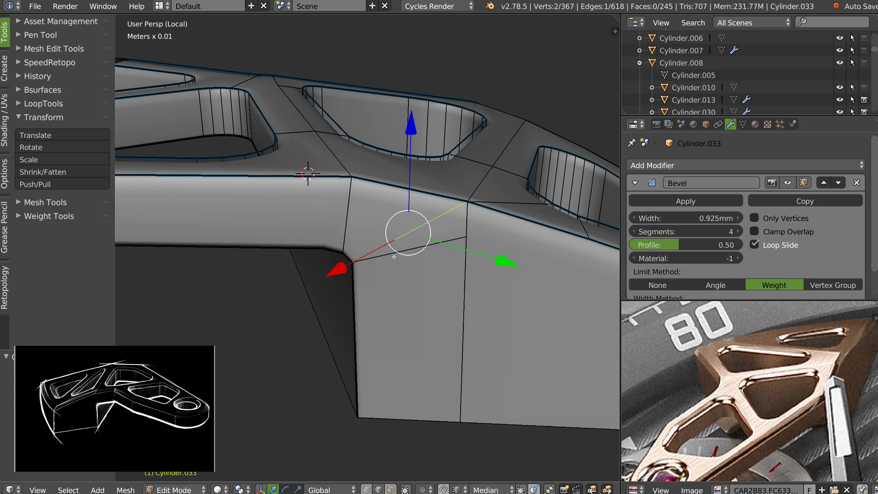
key("Tab")
middle_click_drag(362, 262, 381, 253)
key("Tab")
left_click(364, 189)
- Raise the vertex where the slanted cut meets the vertical edge slightly along Z, and return to Object Mode
right_click(451, 167)
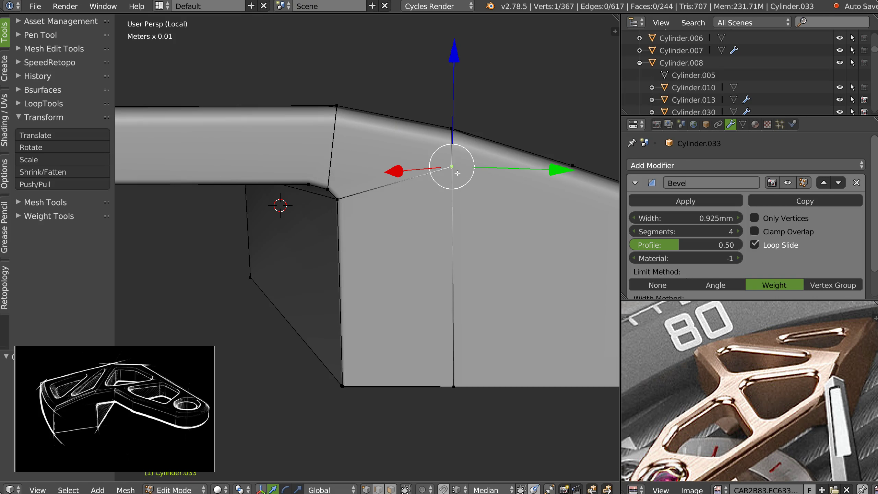
key("g")
key("z")
left_click(418, 140)
key("Tab")
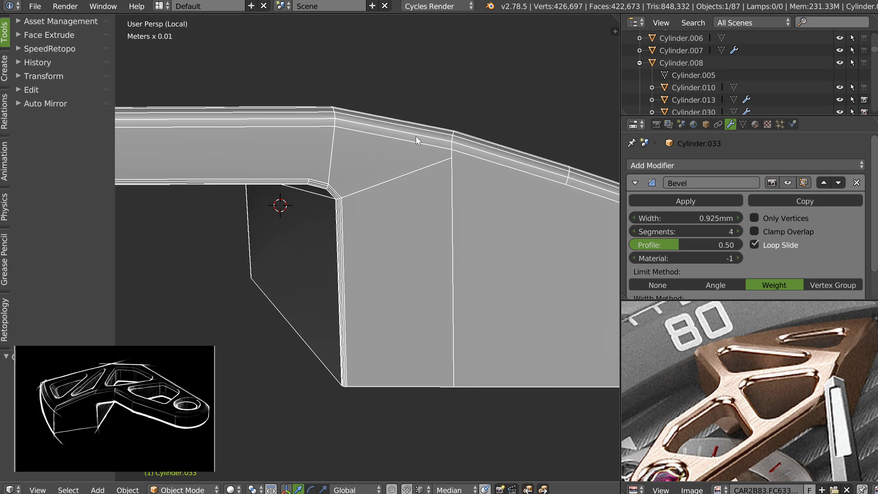
- Examine the bevelled wireframe from the side wall across the cutouts to the rounded end with the round hole
scroll(313, 183, "down", 4)
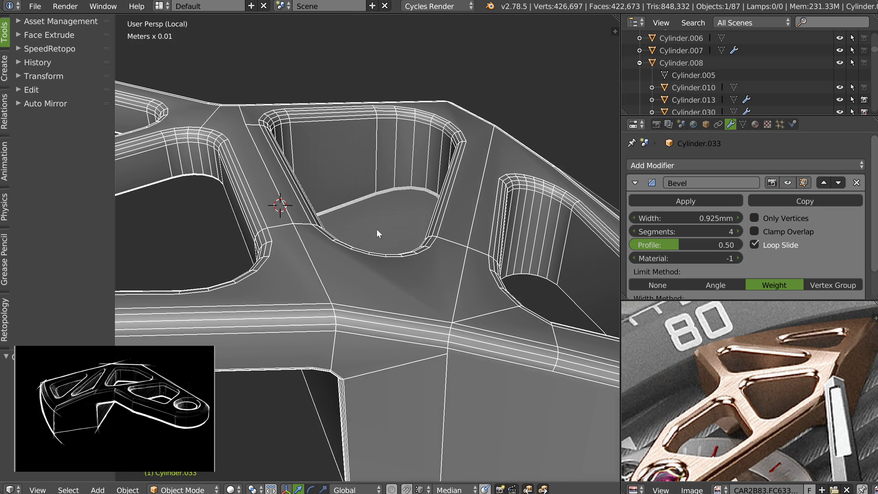
middle_click_drag(450, 353, 425, 365)
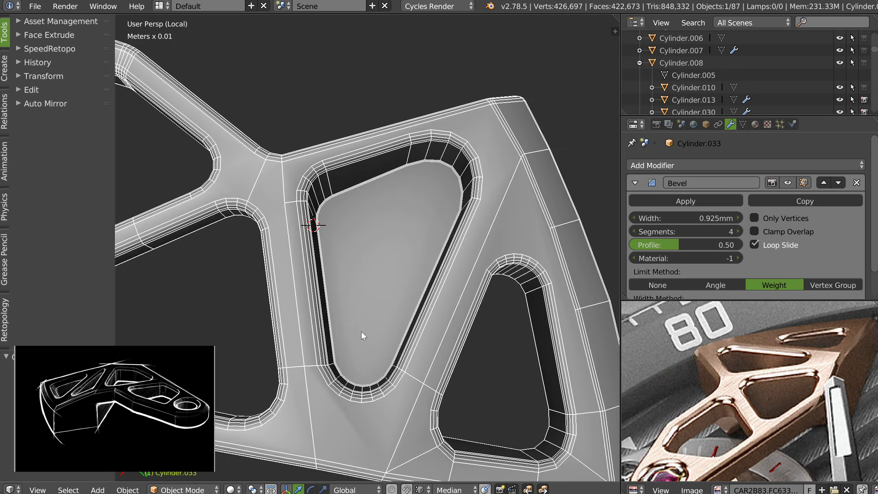
middle_click_drag(361, 331, 484, 341, "shift")
middle_click_drag(341, 274, 391, 299, "shift")
middle_click_drag(304, 210, 431, 248, "shift")
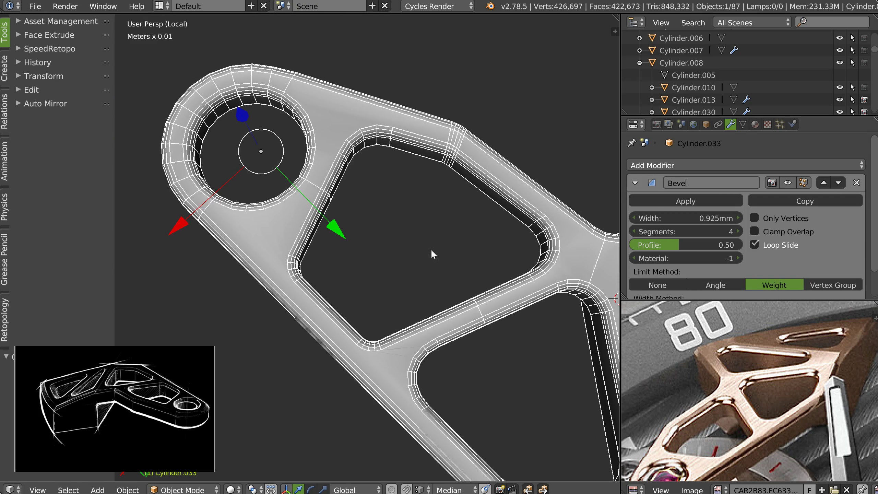
middle_click_drag(309, 183, 307, 221)
scroll(295, 288, "up", 3)
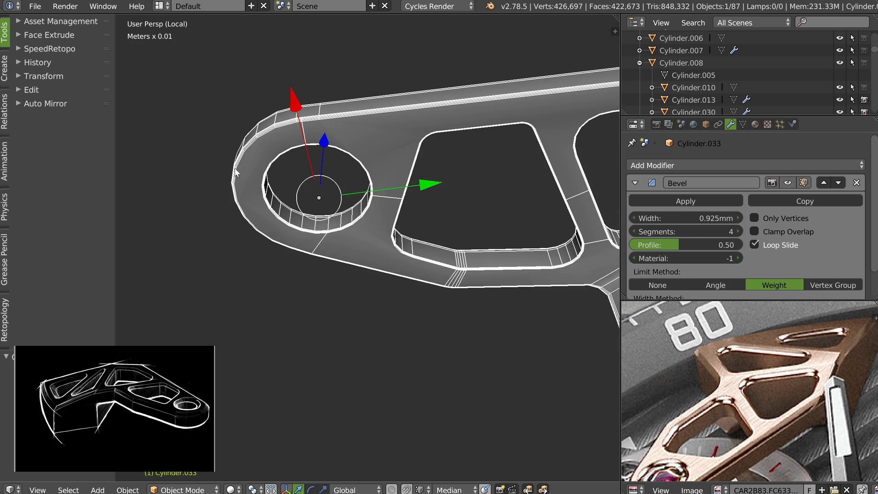
- Connect the hole-rim vertices to the outer-edge vertices where the rounded end meets the straight side
middle_click_drag(293, 146, 310, 197, "shift")
scroll(310, 197, "up", 4)
key("Tab")
right_click(327, 163)
right_click(382, 180)
right_click(382, 218)
right_click(382, 157, "shift")
key("alt+z")
key("j")
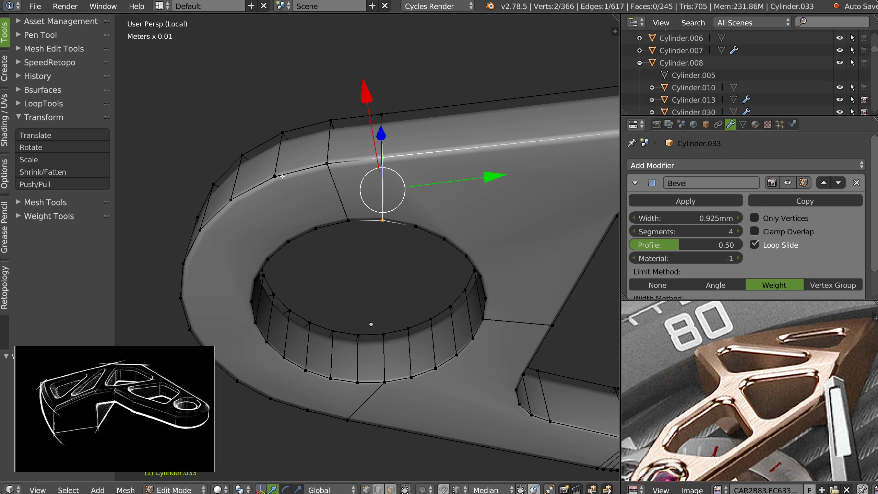
right_click(274, 177)
right_click(315, 229, "shift")
key("h")
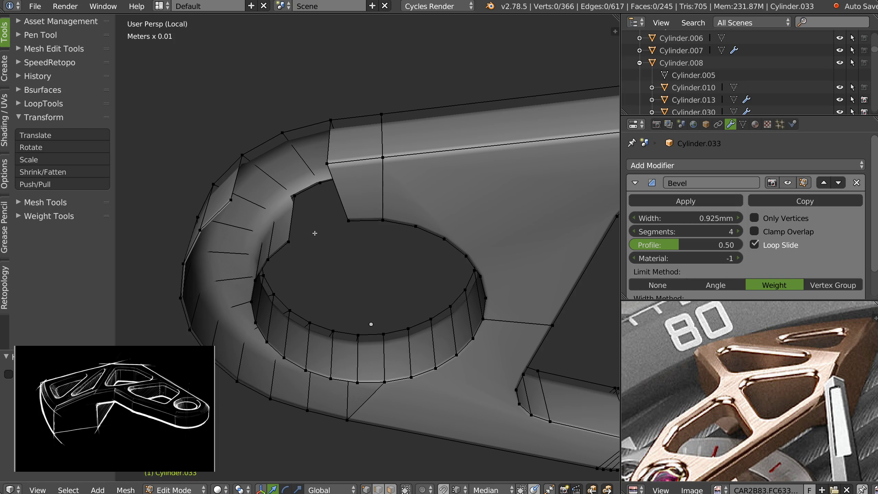
key("alt+h")
- Connect the next four hole-rim vertices to their facing outer-edge vertices along the start of the rounded end
right_click(318, 224)
right_click(275, 177, "shift")
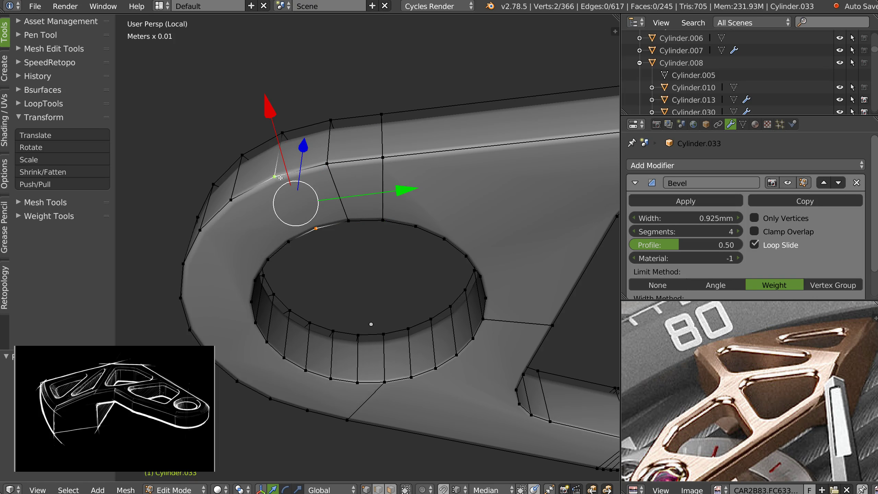
key("j")
middle_click_drag(311, 200, 277, 205)
middle_click_drag(276, 205, 368, 235, "shift")
right_click(356, 223)
right_click(361, 148, "shift")
key("j")
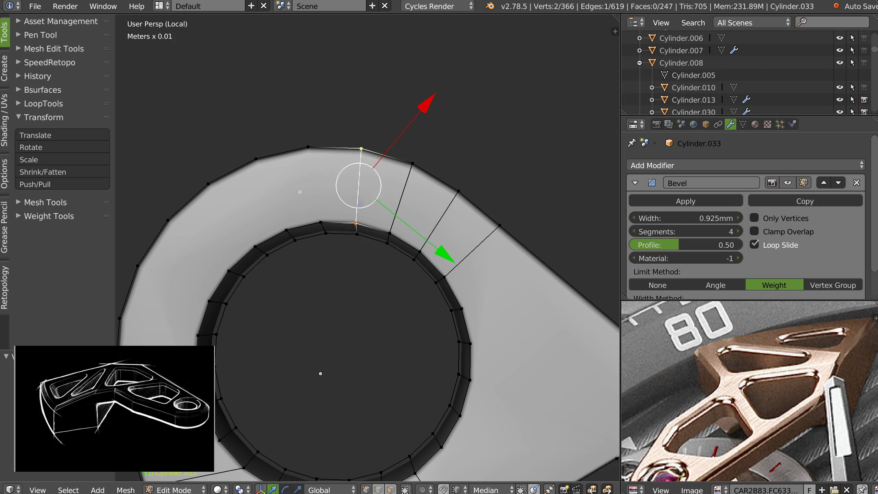
right_click(320, 222)
right_click(308, 148, "shift")
key("j")
right_click(287, 230)
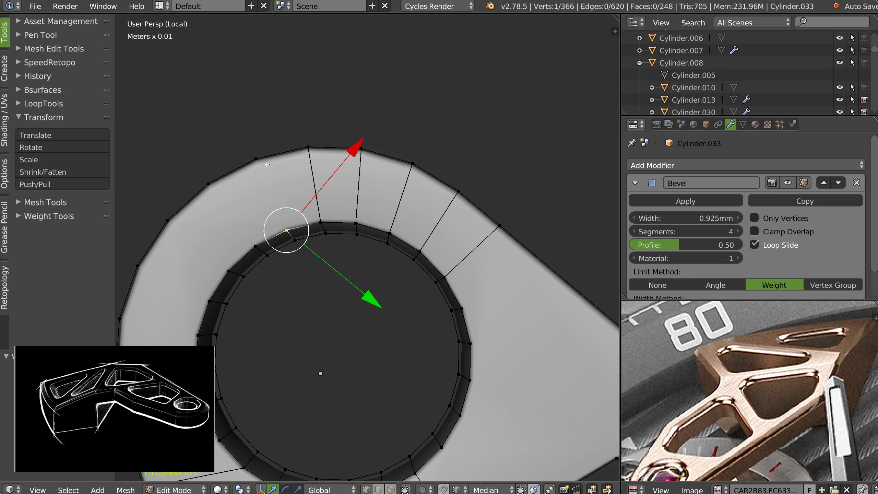
right_click(256, 159, "shift")
key("j")
- Add two more radial edges between the hole rim and the outer edge toward the tip of the rounded end
middle_click_drag(254, 192, 406, 183)
right_click(393, 234)
right_click(318, 206, "shift")
key("w")
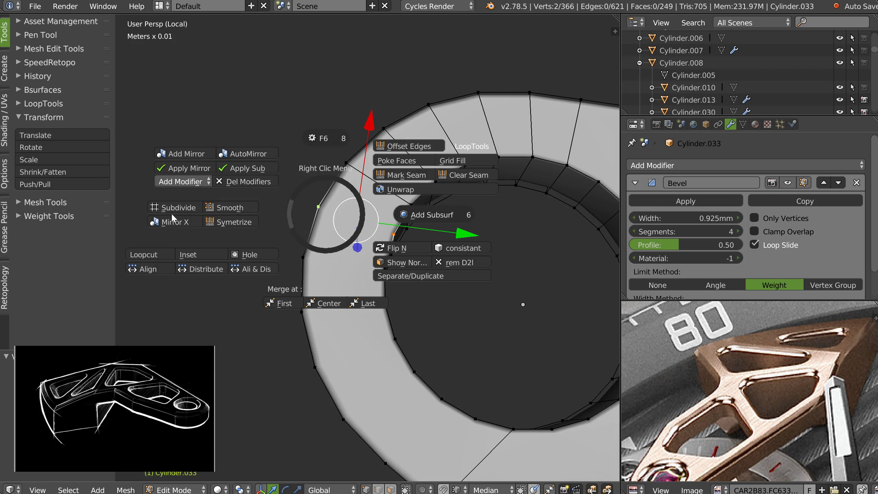
right_click(321, 280)
key("j")
right_click(303, 257)
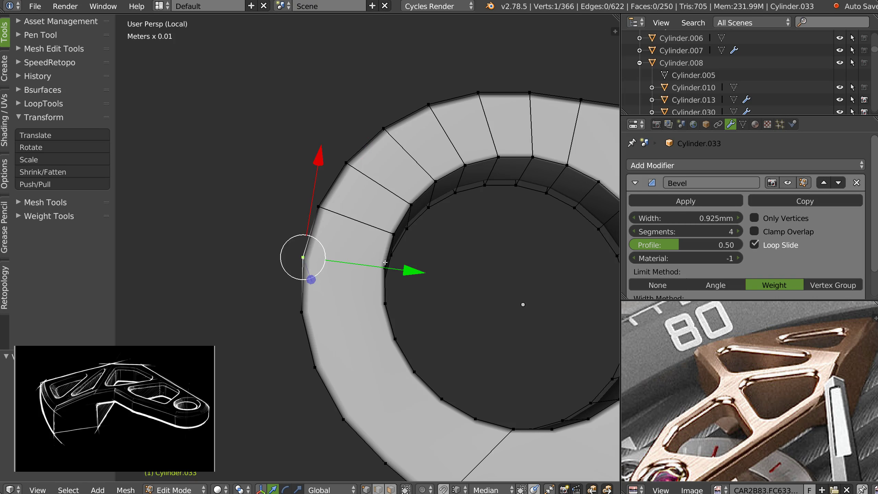
right_click(383, 261, "shift")
key("j")
- Connect the following three pairs of rim and outer-edge vertices around the tip toward the opposite straight side
right_click(385, 303)
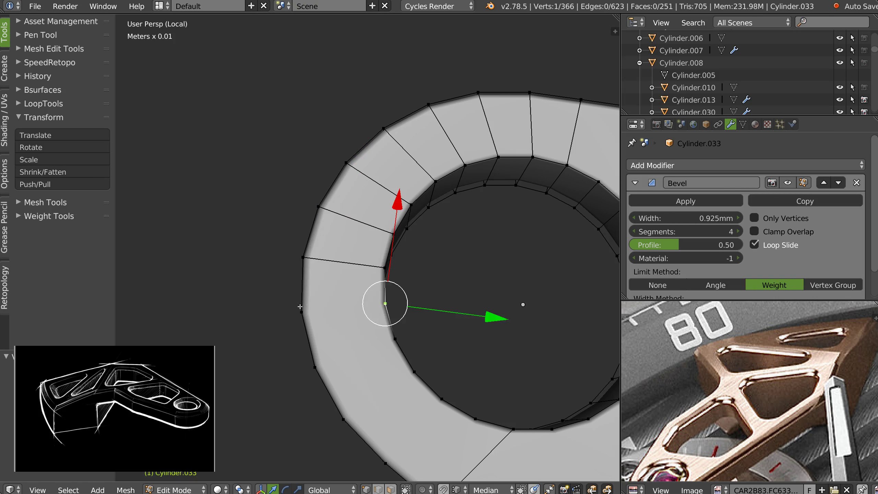
right_click(302, 312, "shift")
key("j")
right_click(395, 339)
right_click(314, 368, "shift")
key("j")
right_click(413, 372)
right_click(346, 416, "shift")
key("j")
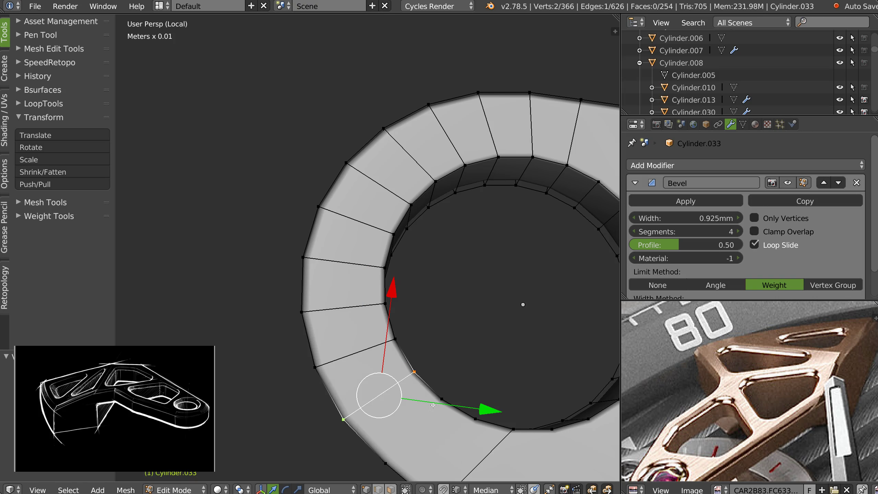
- Connect the last two pairs of rim and outer-edge vertices, ending at the corner where the opposite straight side begins
right_click(446, 387)
middle_click_drag(382, 449, 335, 331, "shift")
right_click(334, 337)
right_click(392, 277, "shift")
key("j")
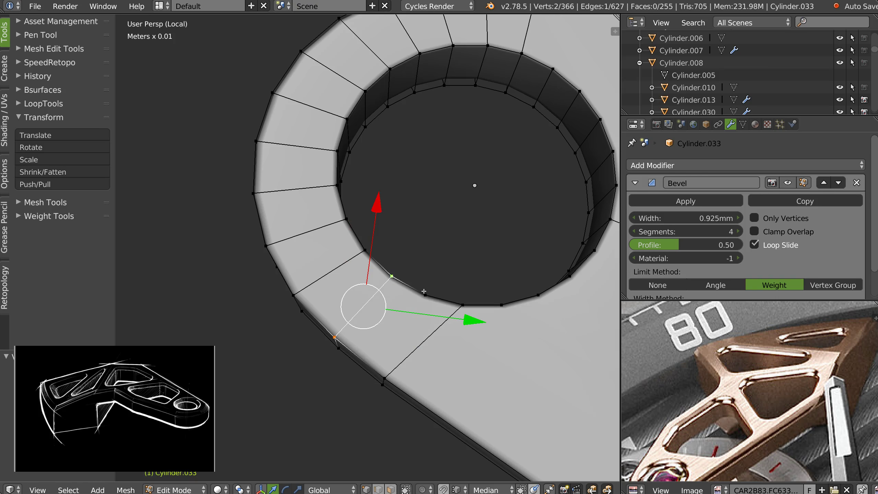
right_click(425, 295)
right_click(385, 375, "shift")
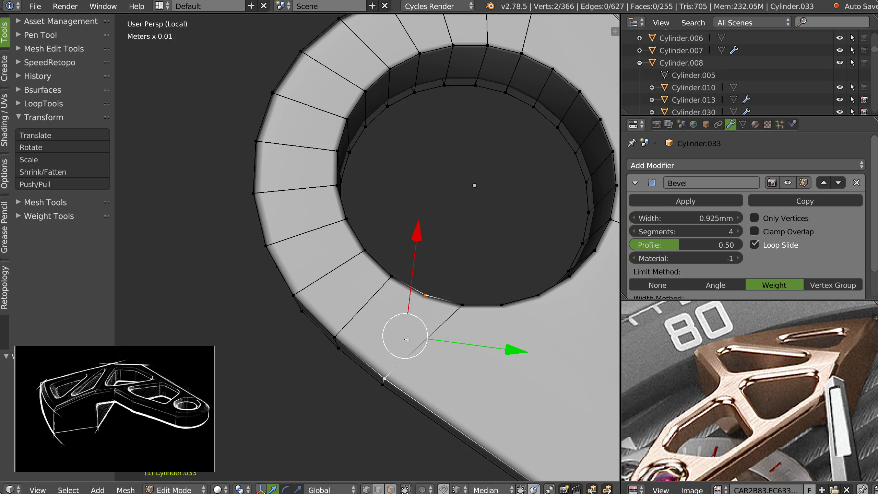
key("j")
- Dissolve the old diagonal edge between that outer corner vertex and the hole rim, keeping its end vertices
right_click(457, 326, "shift")
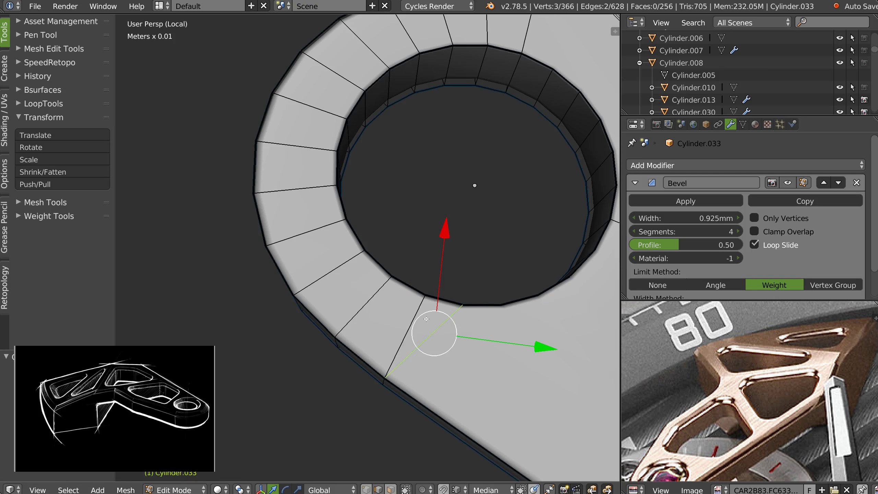
key("ctrl+x")
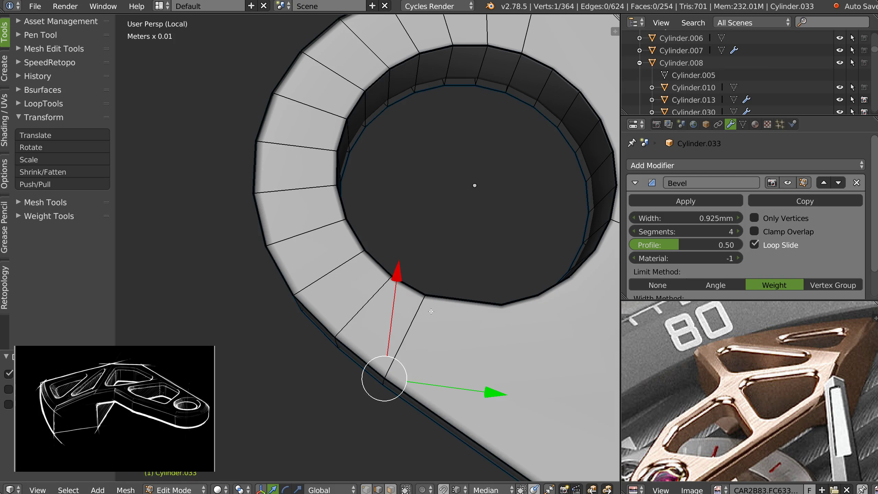
key("ctrl+z")
middle_click_drag(431, 311, 402, 332)
key("ctrl+z")
key("ctrl+x")
scroll(451, 293, "down", 4)
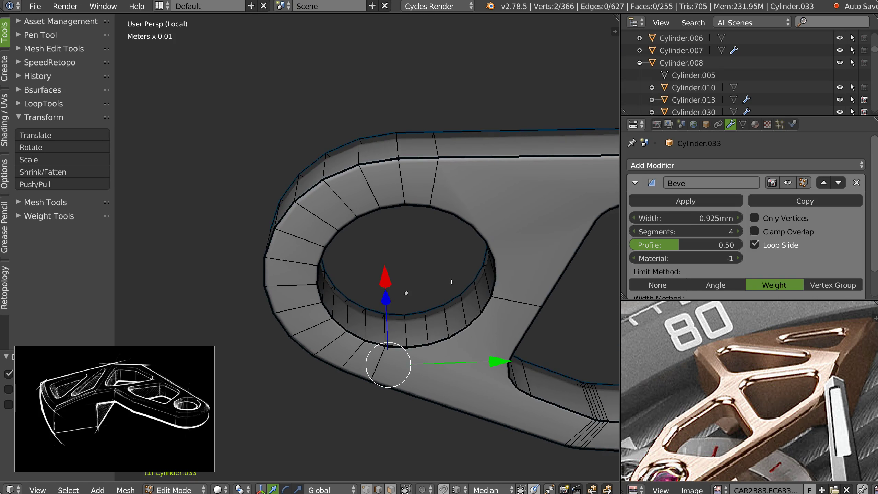
- Hide the wireframe overlay in Object Mode and compare the rounded end with the reference photo
middle_click_drag(451, 282, 418, 324)
key("Tab")
left_click(416, 268)
key("shift+z")
left_click(446, 272)
scroll(393, 282, "down", 4)
middle_click_drag(393, 281, 345, 278)
middle_click_drag(672, 479, 684, 452)
scroll(390, 239, "up", 5)
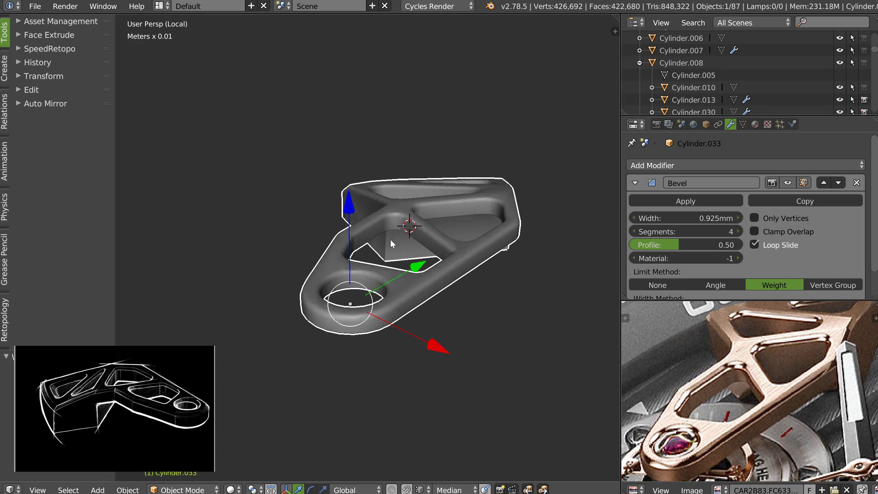
- Select the upper rim edges of the round hole and set their bevel weight to 0.46
key("Tab")
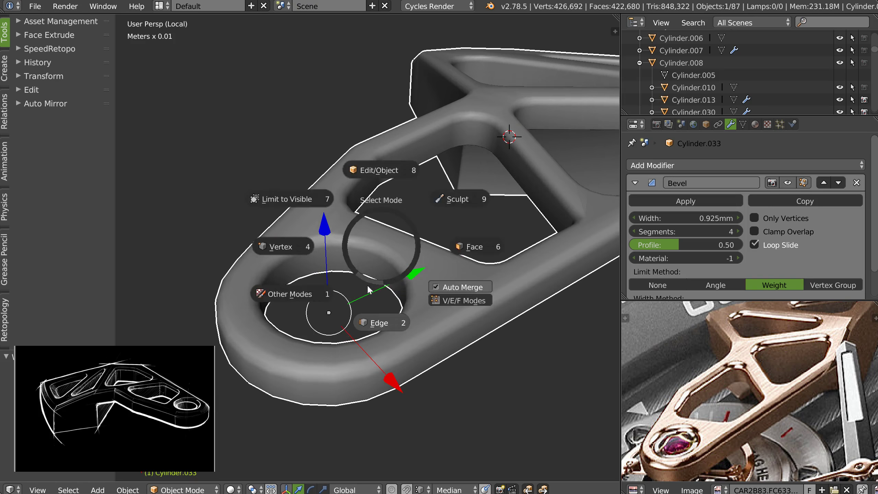
left_click(369, 243, "alt+shift")
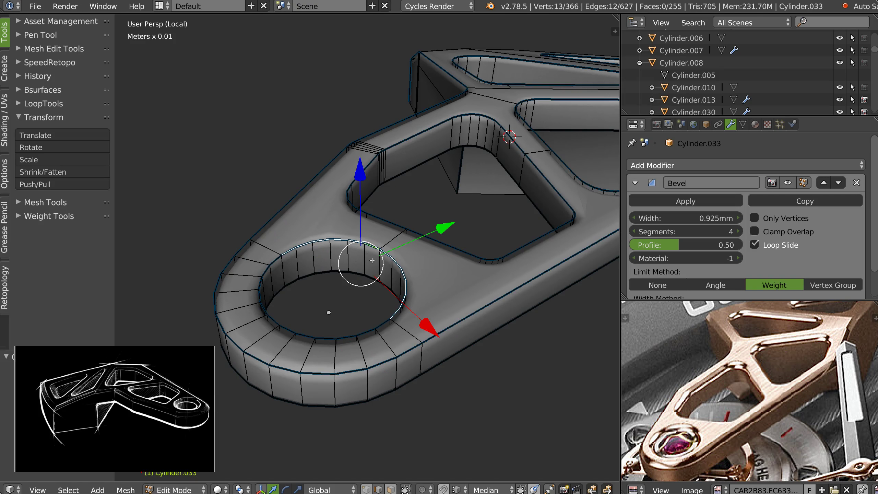
left_click(275, 260, "alt+shift")
middle_click_drag(364, 290, 368, 285)
key("space")
left_click(461, 288)
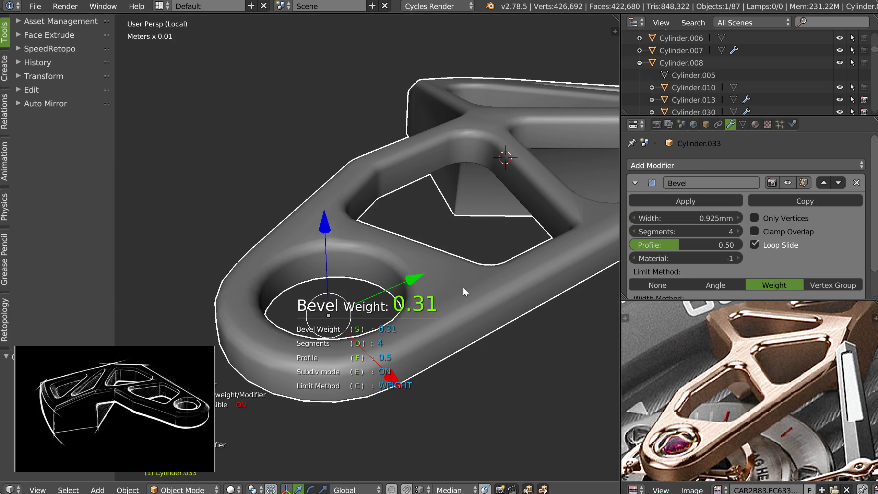
left_click(482, 284)
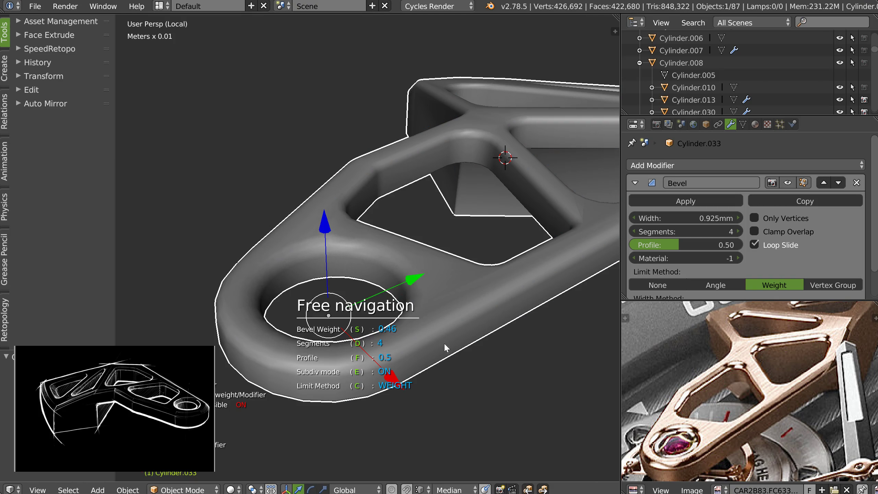
key("space")
- Show the wireframe overlay and compare the hole's bevel with the modifier's Loop Slide turned off and on again
key("Tab")
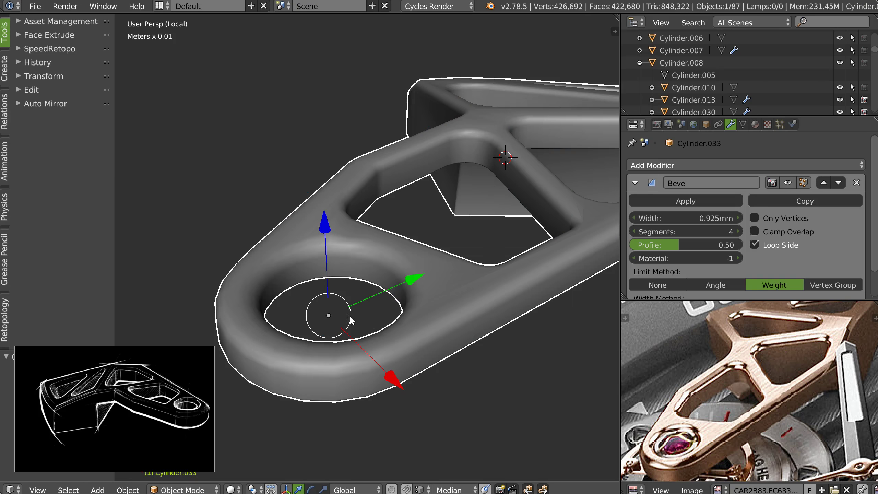
key("shift+z")
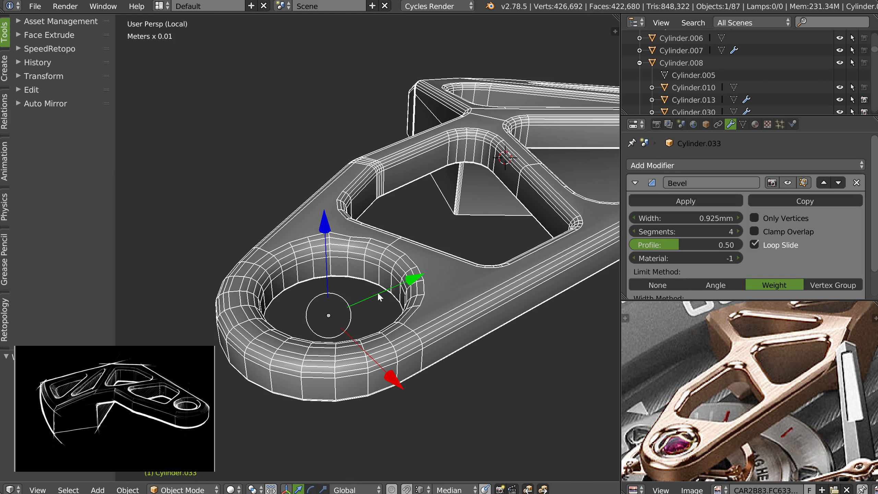
middle_click_drag(348, 266, 380, 277)
key("Tab")
key("Tab")
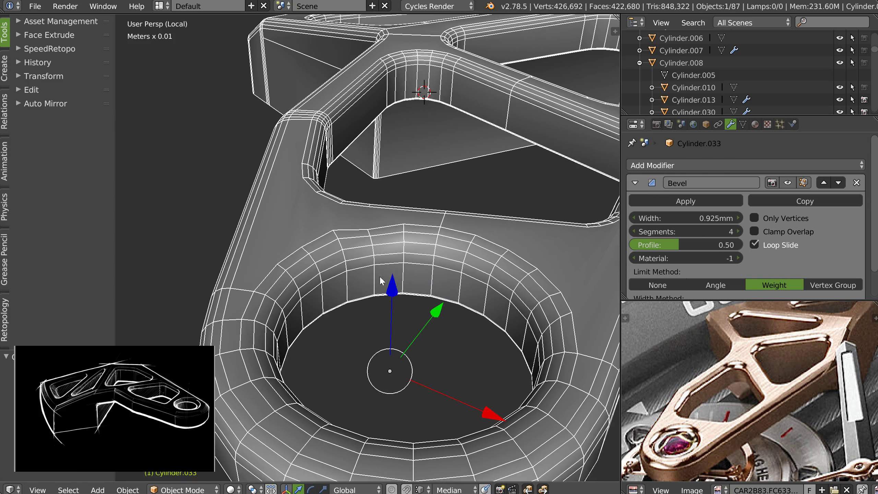
scroll(349, 265, "up", 1)
left_click(757, 244)
left_click(757, 243)
- Connect a hole-rim vertex to the facing vertex on the adjacent cutout's edge, and check the bevel in Object Mode
key("Tab")
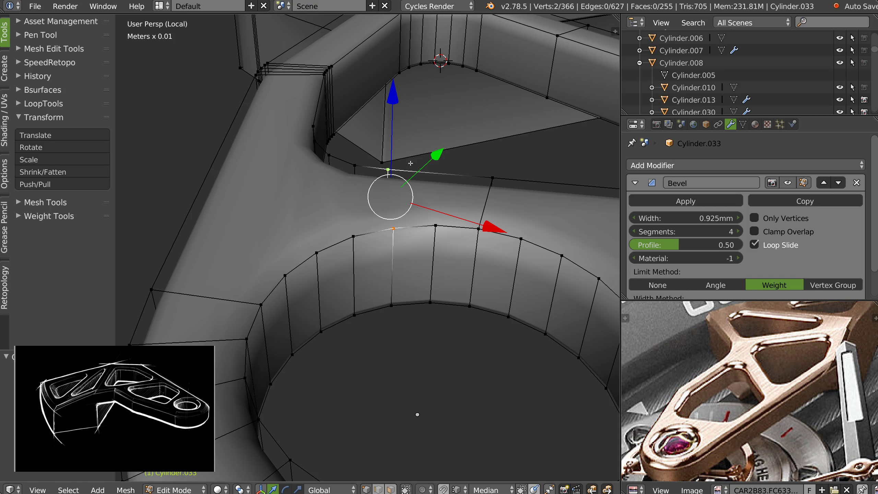
key("Tab")
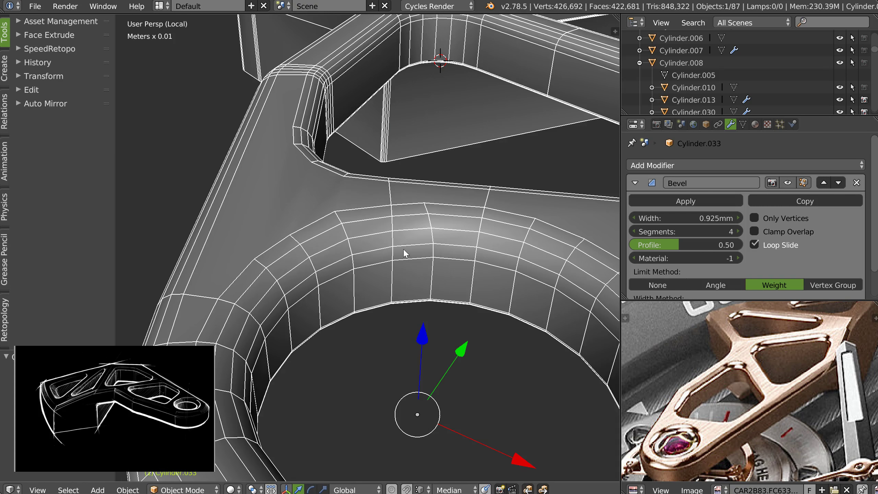
key("Tab")
middle_click_drag(395, 233, 379, 241)
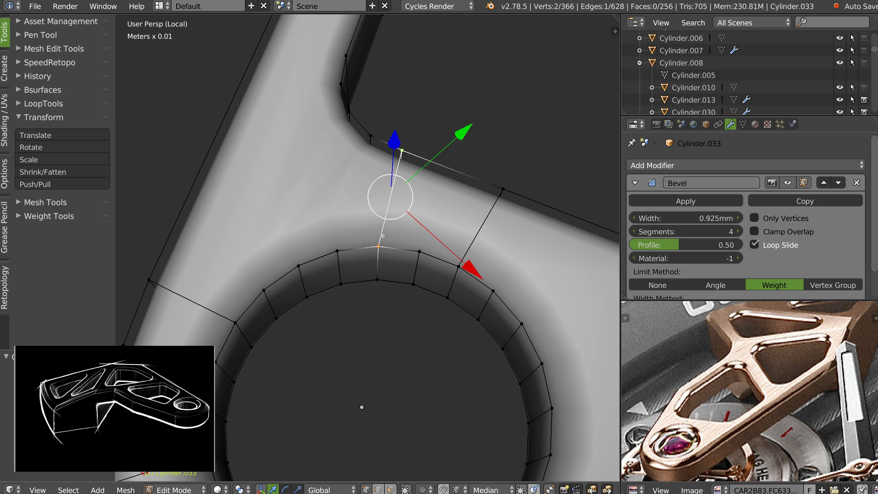
- In the top view, extend that rim vertex into an extra vertex on the connecting edge and place it outward toward the cutout
right_click(378, 246)
key("q")
left_click(386, 196)
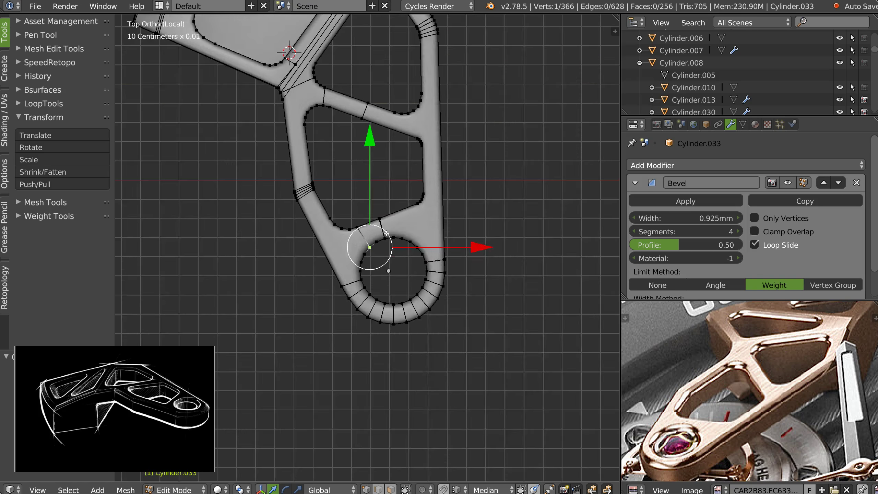
key("e")
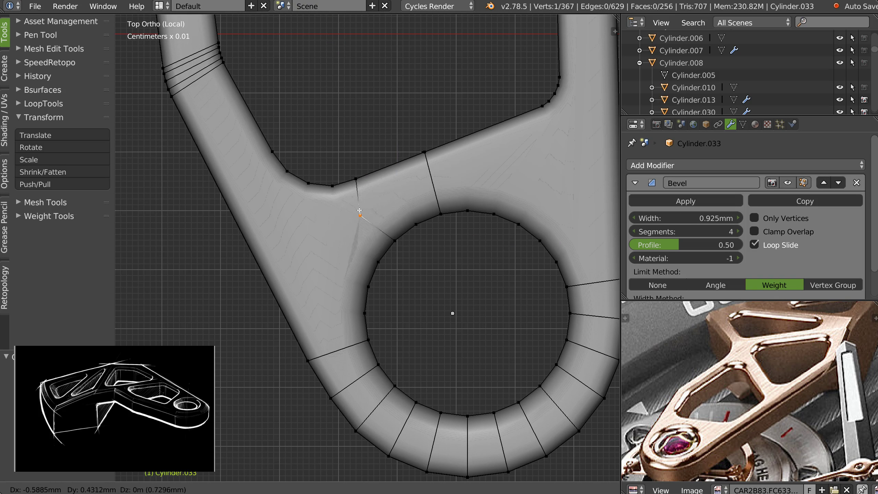
left_click(367, 207)
key("Tab")
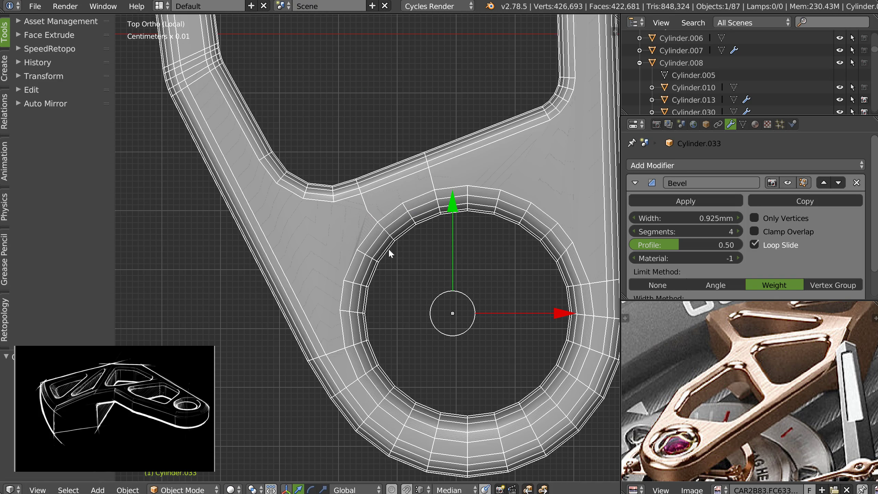
- Cut a new edge with Knife from the hole-rim vertex above the existing spokes out to the bridge's straight outer edge
middle_click_drag(416, 198, 402, 241, "shift")
middle_click_drag(455, 233, 433, 213, "shift")
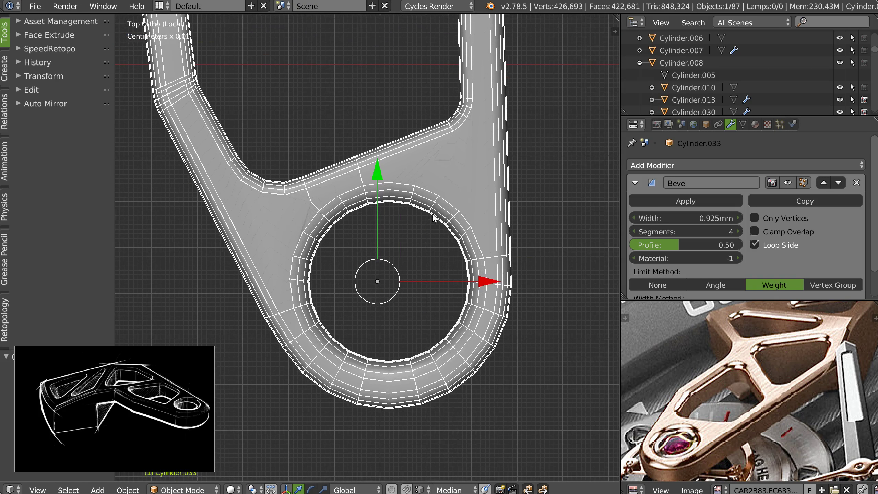
scroll(433, 218, "up", 2)
key("Tab")
right_click(429, 240)
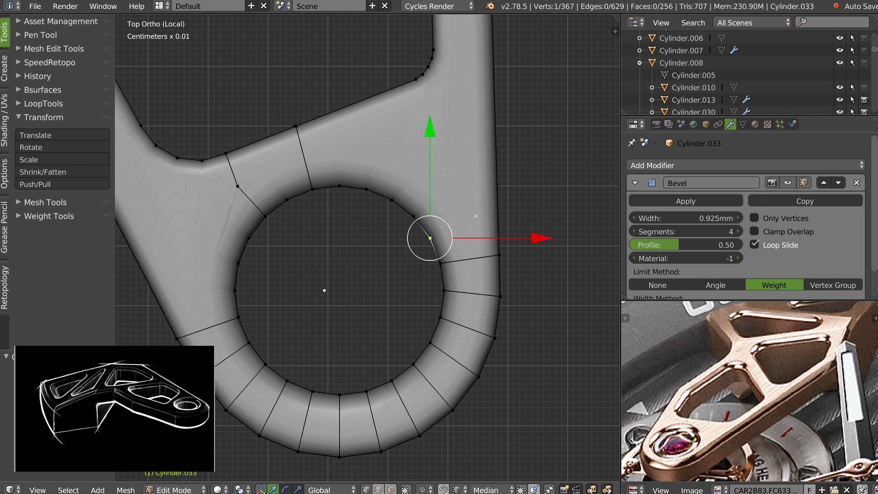
key("k")
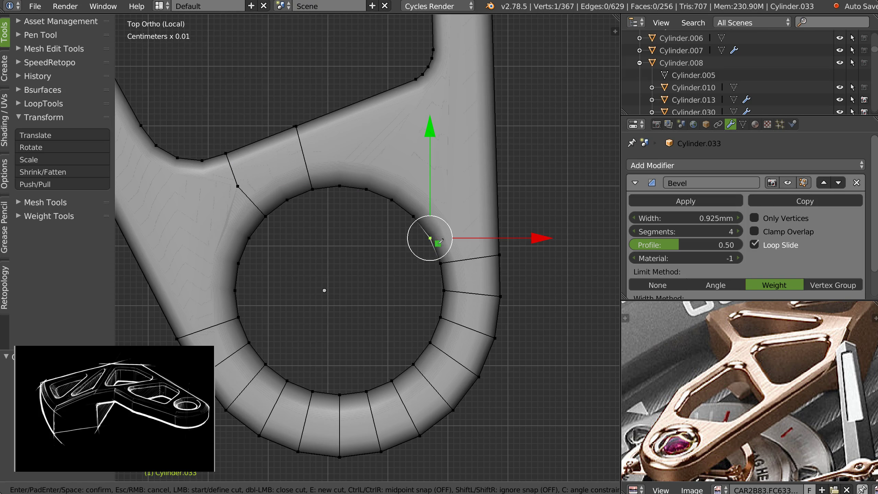
left_click(434, 236)
left_click(520, 197)
key("Return")
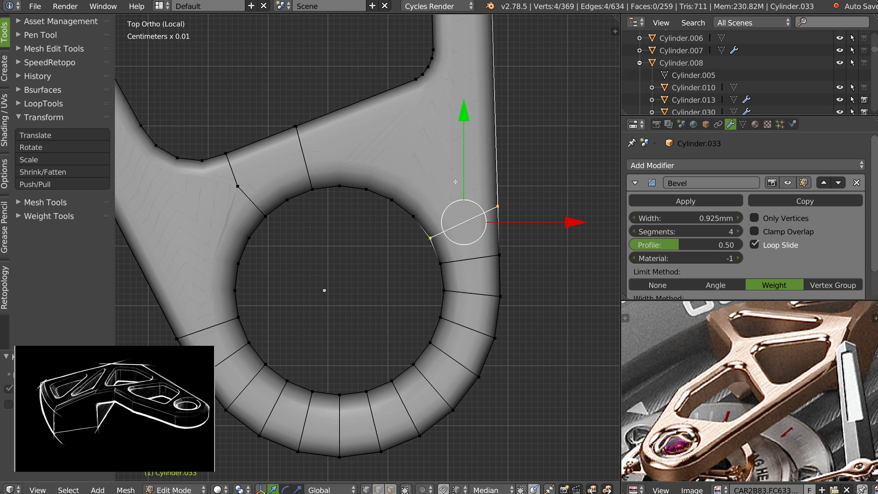
- Knife-cut two more edges joining neighbouring rim vertices at the hole's top to the adjacent cutout's slanted edge
key("k")
left_click(340, 185)
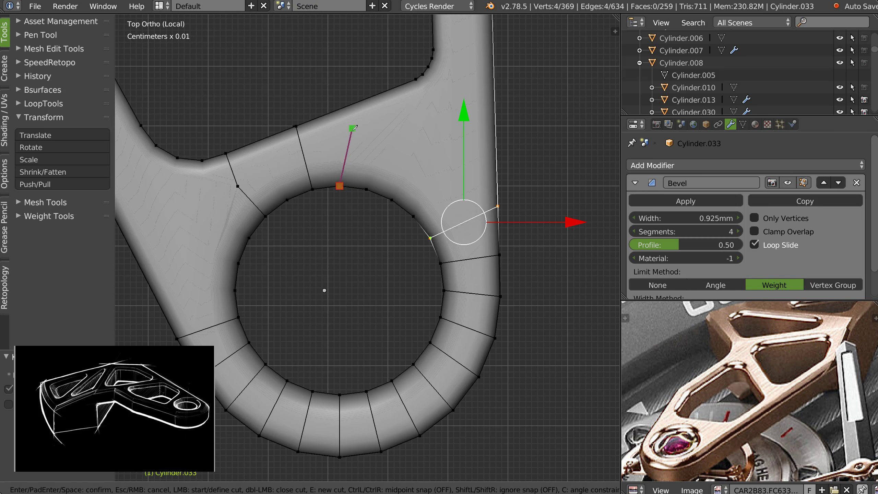
left_click(337, 109)
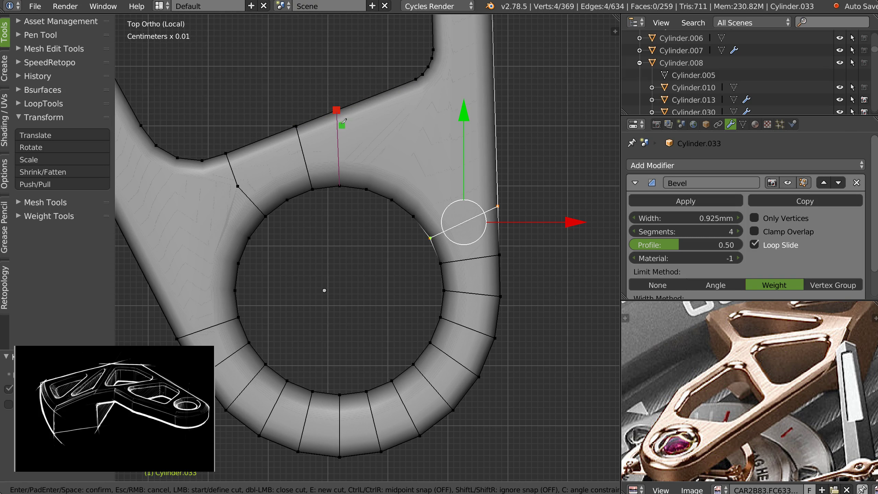
left_click(366, 185)
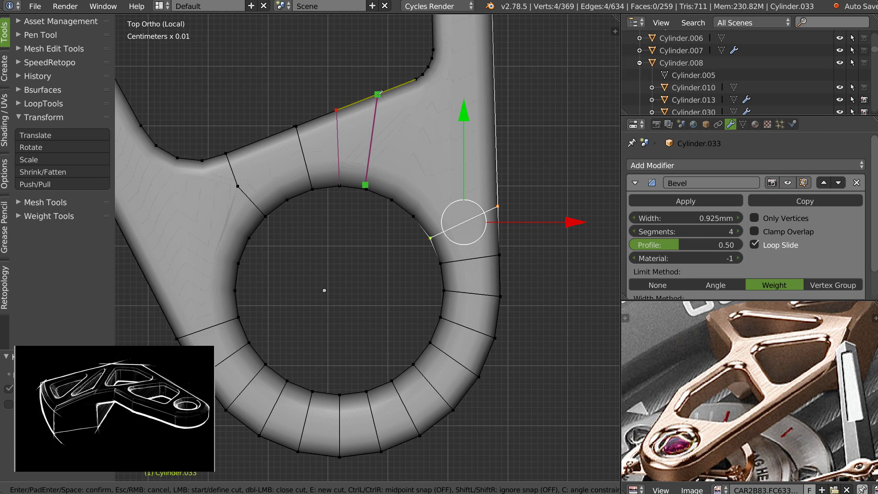
left_click(379, 93)
key("Return")
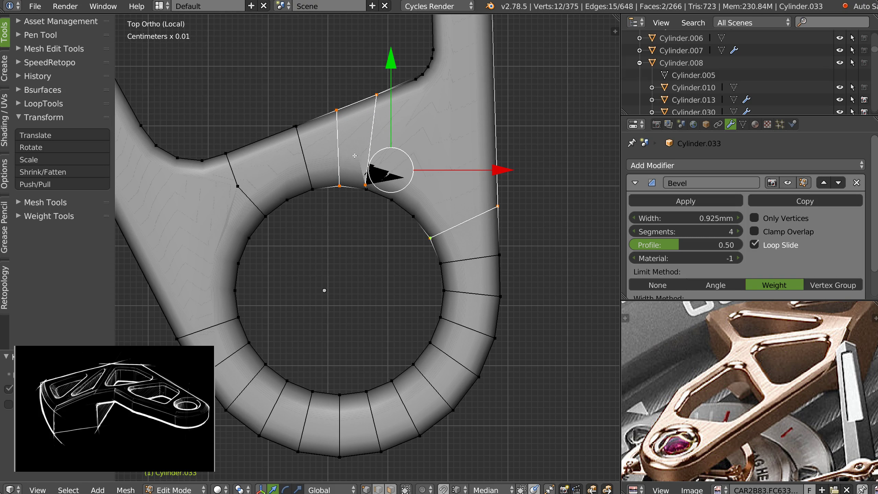
- Merge the stray vertex left by the knife cut onto the adjacent vertex of the hole's upper rim
middle_click_drag(369, 183, 405, 153)
middle_click_drag(391, 98, 358, 133)
key("KP_Decimal")
right_click_drag(295, 258, 301, 256)
left_click(301, 257)
- Add a centred loop cut across the three edges connecting the hole to the cutout, and return to the top view
scroll(269, 232, "down", 3)
middle_click_drag(269, 232, 286, 224, "shift")
key("ctrl+r")
left_click(293, 215)
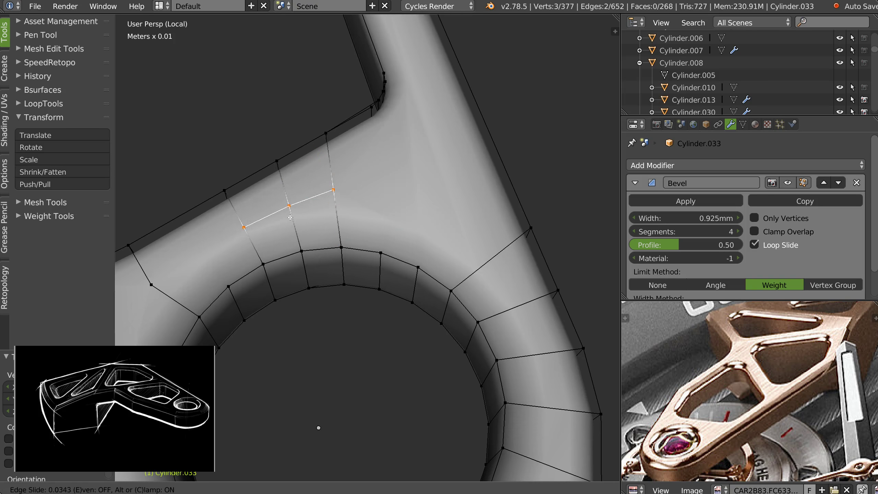
right_click(301, 221)
key("q")
left_click(306, 176)
- Reposition the loop cut's vertices to follow the cutout's slanted edge, and check the bevel in Object Mode
middle_click_drag(295, 222, 298, 204, "ctrl")
right_click_drag(372, 190, 391, 194)
right_click_drag(308, 201, 317, 195)
right_click_drag(386, 185, 397, 151)
mouse_move(312, 193)
right_mouse_down()
mouse_move(318, 185)
mouse_move(310, 189)
right_mouse_up()
left_click(309, 189)
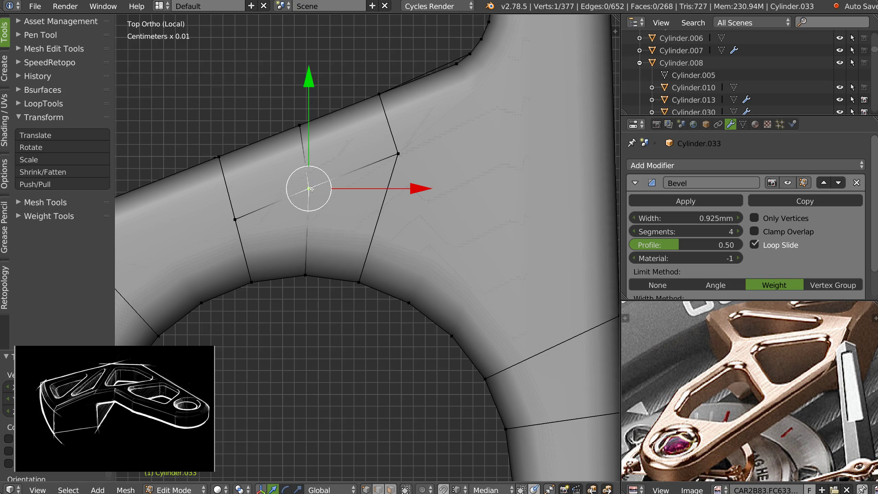
scroll(384, 186, "down", 2)
key("Tab")
scroll(406, 171, "down", 1)
scroll(406, 172, "down", 1)
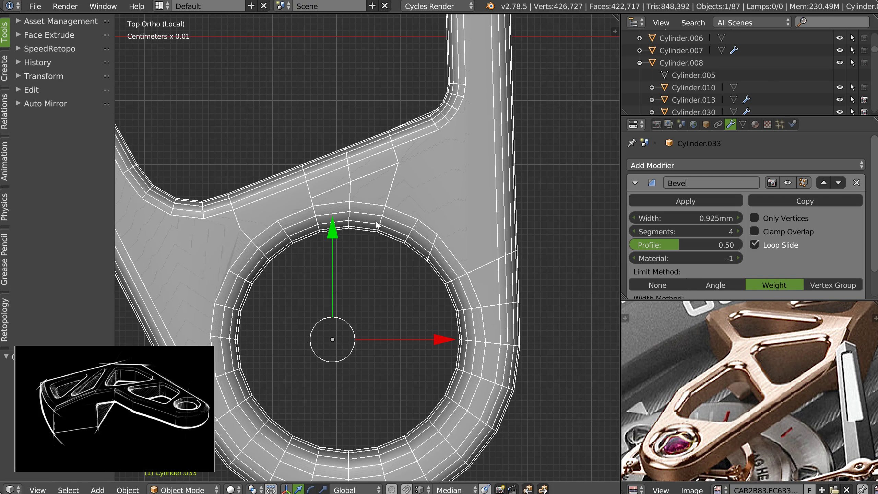
- Dissolve the extra edge on the underside near the cutout corner and merge the stray underside vertex onto the hole's rim
key("Tab")
scroll(410, 170, "up", 3)
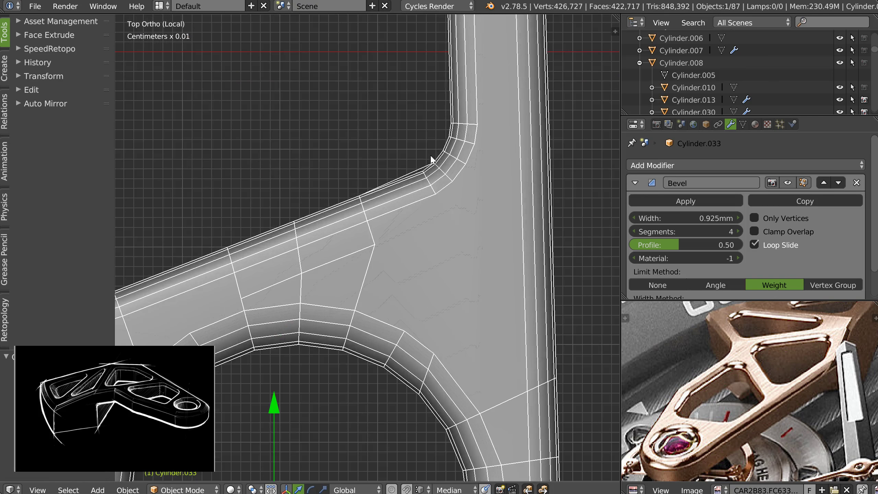
right_click(418, 175)
middle_click_drag(303, 387, 433, 135)
key("ctrl+Tab")
right_click(423, 158)
key("ctrl+x")
middle_click_drag(441, 193, 392, 176)
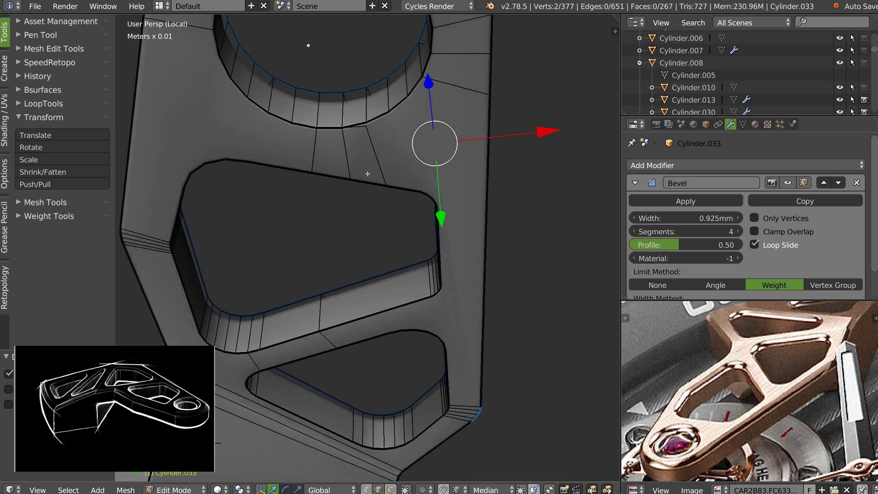
scroll(392, 176, "up", 4)
key("ctrl+Tab")
right_click_drag(375, 129, 376, 122)
scroll(430, 151, "down", 4)
middle_click_drag(433, 188, 412, 180)
key("Tab")
- In the top view, knife-cut another edge from the next hole-rim vertex to the cutout's slanted edge
scroll(418, 161, "up", 2)
scroll(429, 173, "down", 1)
scroll(451, 179, "down", 2)
scroll(411, 180, "down", 3)
middle_click_drag(409, 228, 408, 202, "shift")
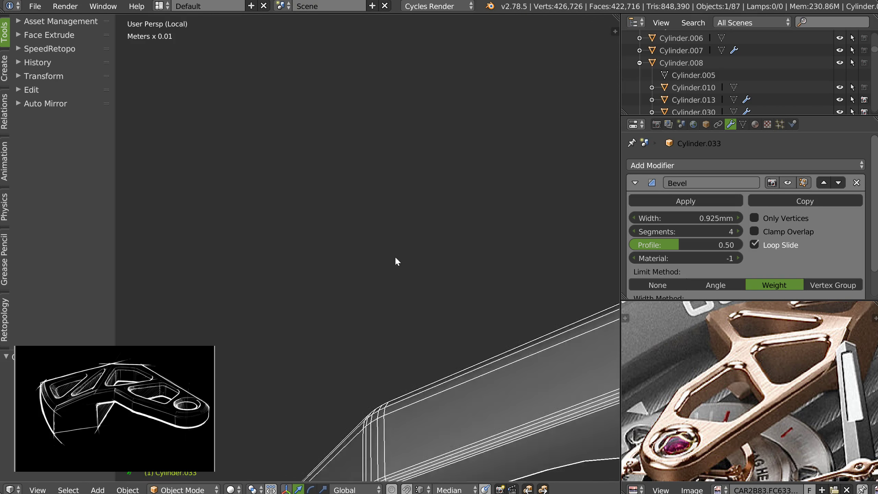
scroll(395, 256, "down", 6)
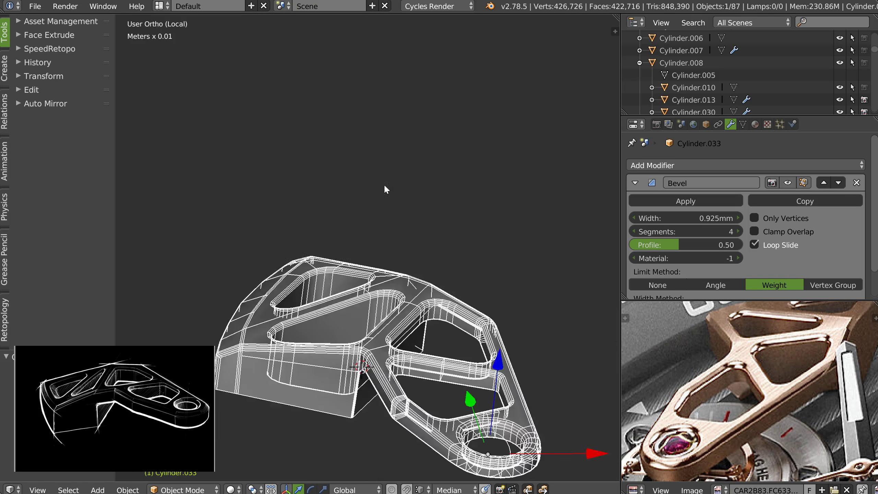
key("KP_7")
scroll(332, 166, "up", 2)
scroll(385, 169, "up", 6)
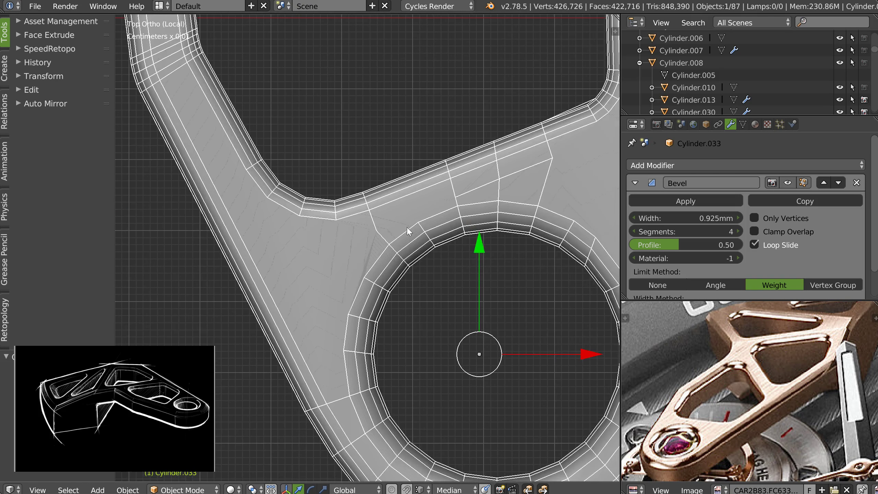
key("Tab")
key("k")
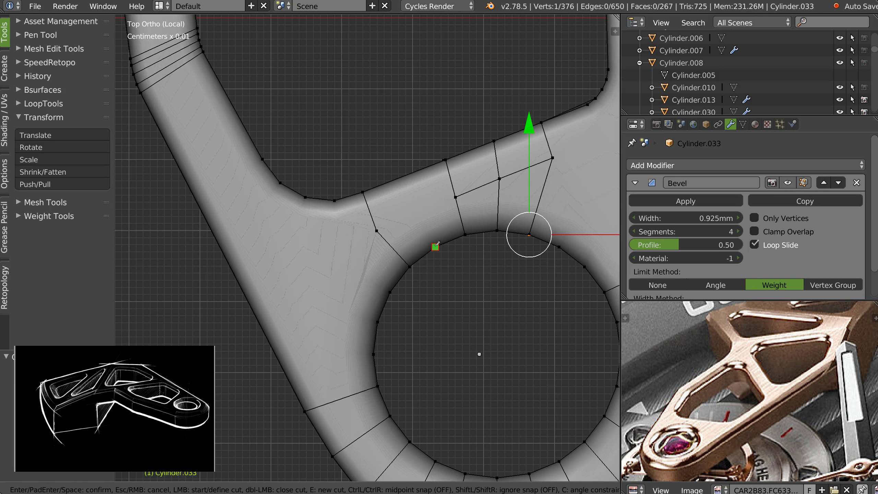
left_click(435, 243)
key("Return")
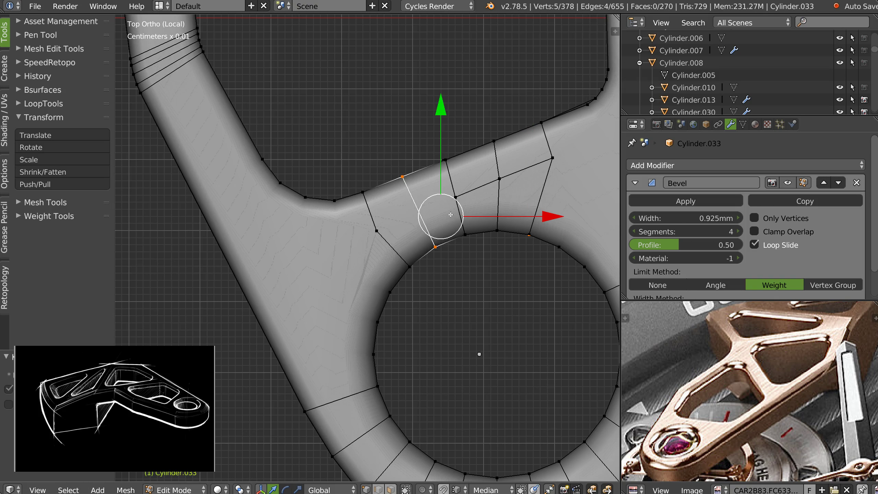
- Extend the middle edge line with Knife across the new cut to the extra vertex on the neighbouring connecting edge
key("k")
left_click(457, 196)
left_click(405, 216, "ctrl")
left_click(390, 232)
key("Return")
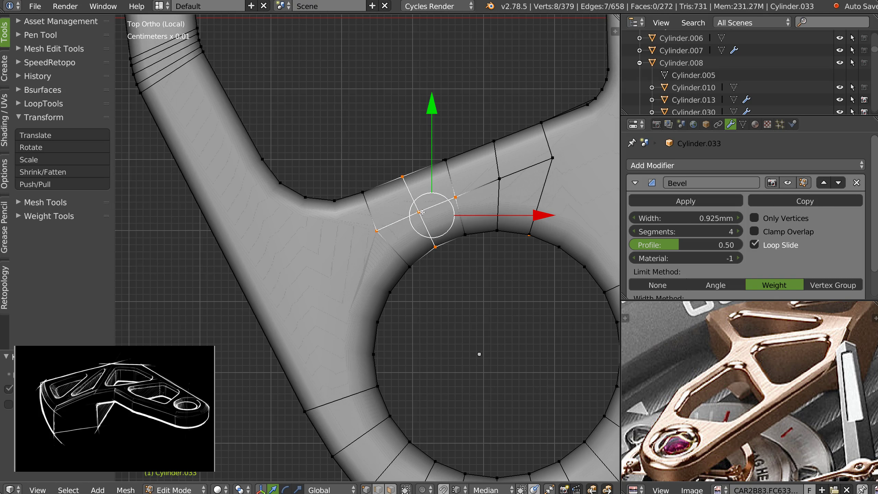
- Nudge the new crossing vertex and its neighbour on the middle edge line to even out the spacing
right_click(417, 214)
key("g")
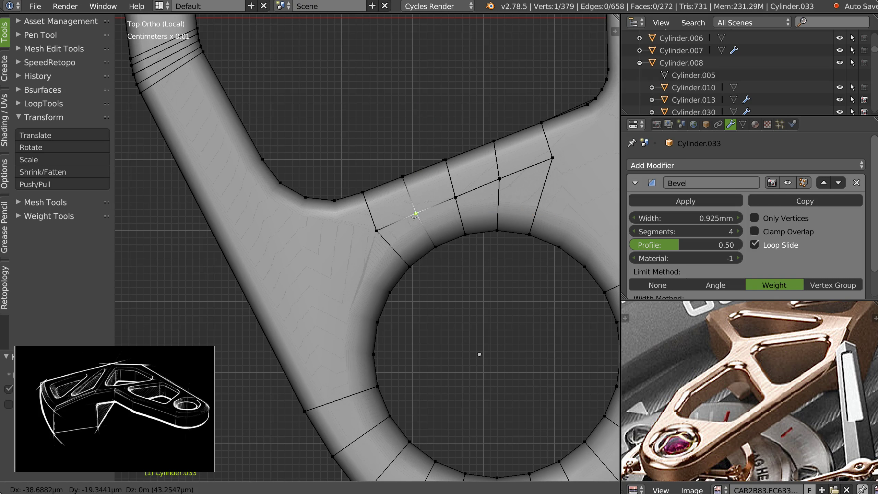
left_click(456, 197)
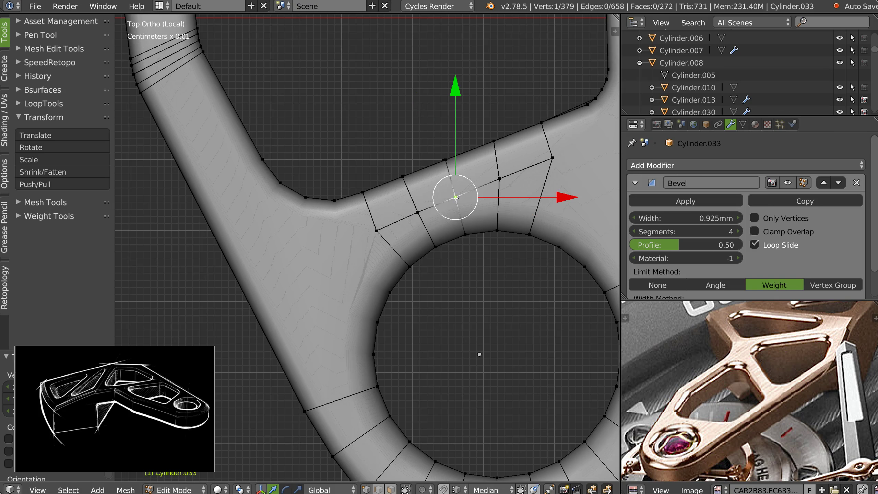
key("g")
left_click(458, 195)
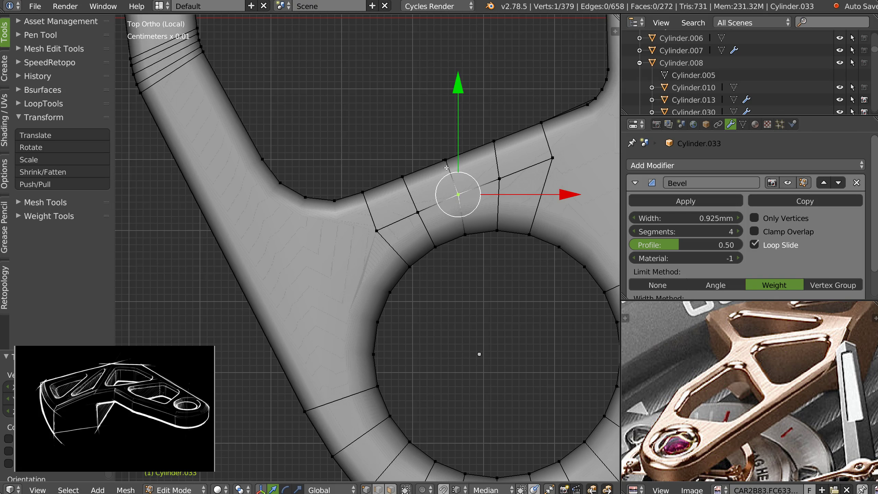
- Snap the vertex on the cutout's slanted edge in X and Y into line with its counterpart on the opposite face
scroll(439, 163, "up", 4)
middle_click_drag(451, 151, 435, 189, "shift")
scroll(436, 188, "up", 4)
right_click_drag(423, 203, 432, 195)
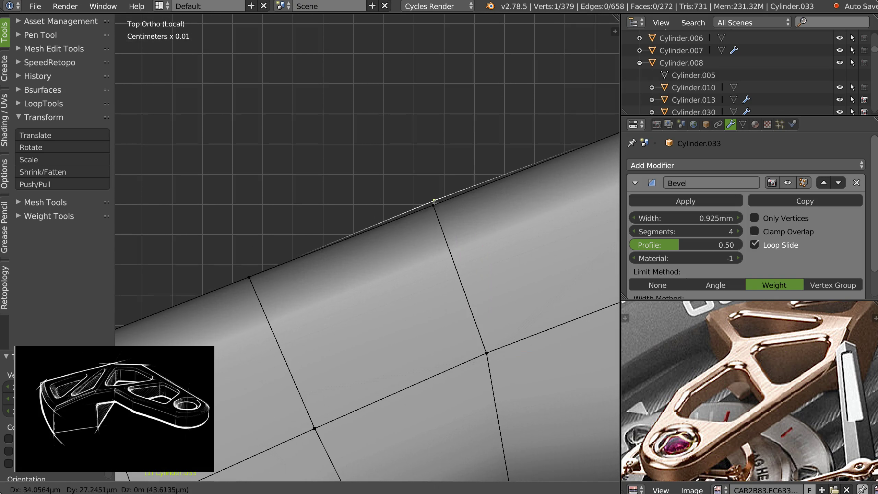
right_click(432, 195)
left_click_drag(526, 214, 435, 206, "ctrl")
left_click_drag(436, 116, 436, 207, "ctrl")
- Snap the vertex at the start of the cutout's rounded corner in X and Y to its opposite counterpart, and check the shape
scroll(457, 196, "down", 6)
middle_click_drag(522, 180, 439, 222, "shift")
scroll(439, 223, "up", 3)
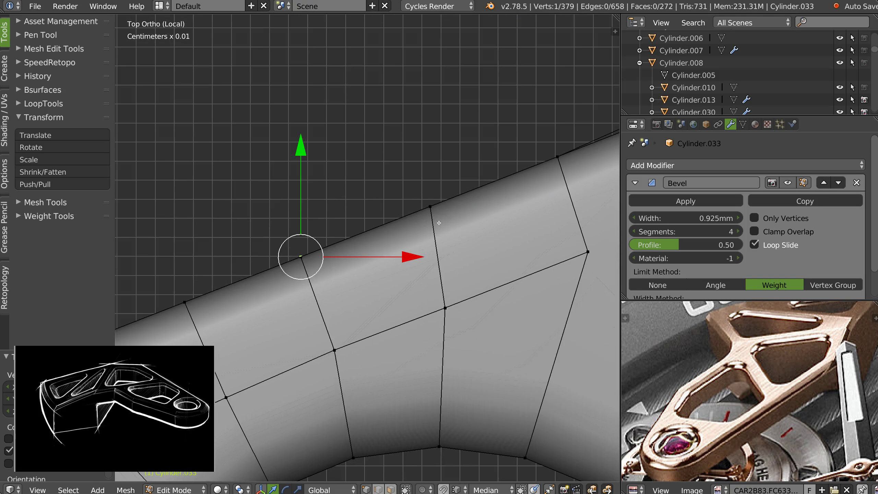
scroll(513, 141, "down", 4)
scroll(436, 195, "up", 6)
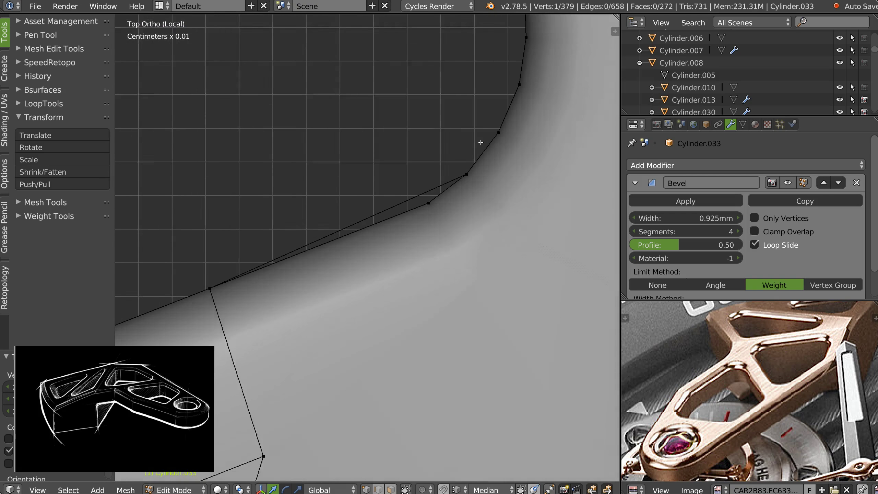
right_click(434, 200)
middle_click_drag(501, 206, 472, 180)
scroll(356, 218, "down", 4)
left_click_drag(364, 237, 428, 100, "ctrl")
left_click_drag(370, 133, 428, 101, "ctrl")
middle_click_drag(428, 100, 398, 118)
key("Tab")
key("Tab")
- Try deleting the end vertices of the edge that bypasses the cutout's corner vertex, and undo the deletion
right_click(430, 124)
key("Tab")
right_click(457, 105)
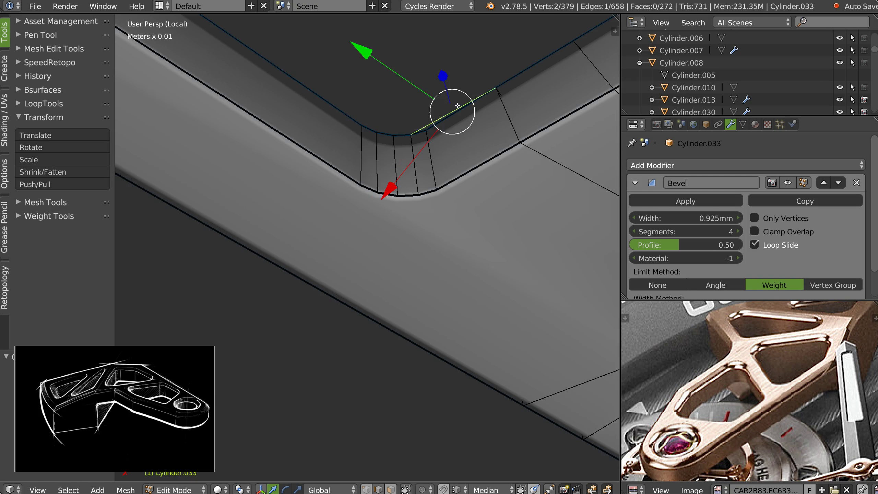
key("x")
left_click(361, 150)
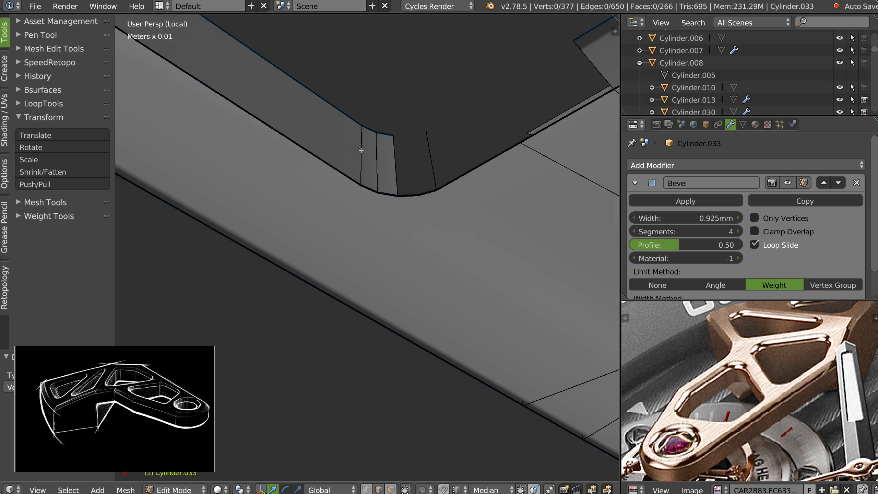
key("ctrl+z")
- Turn off the Bevel modifier's viewport display and select the large top face beside the cutout corner to inspect its outline
middle_click_drag(419, 150, 449, 197)
key("a")
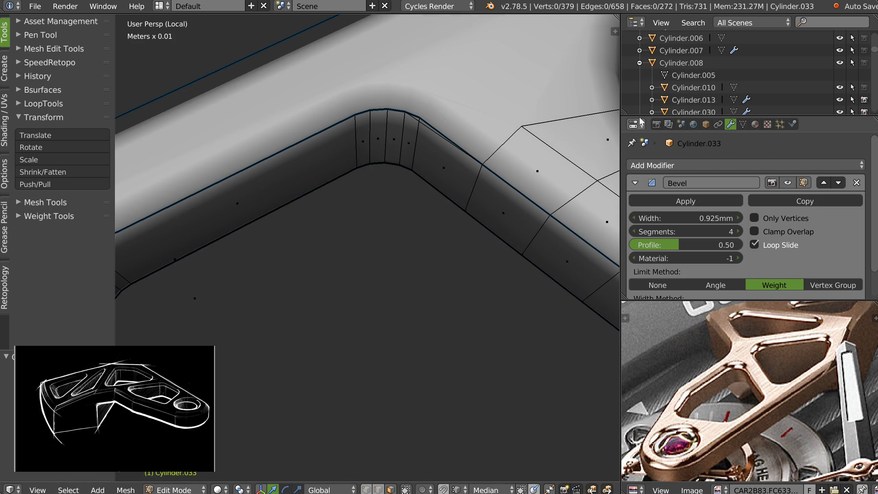
left_click(789, 185)
left_click(790, 185)
left_click(789, 185)
middle_click_drag(430, 124, 389, 195, "shift")
right_click(403, 193)
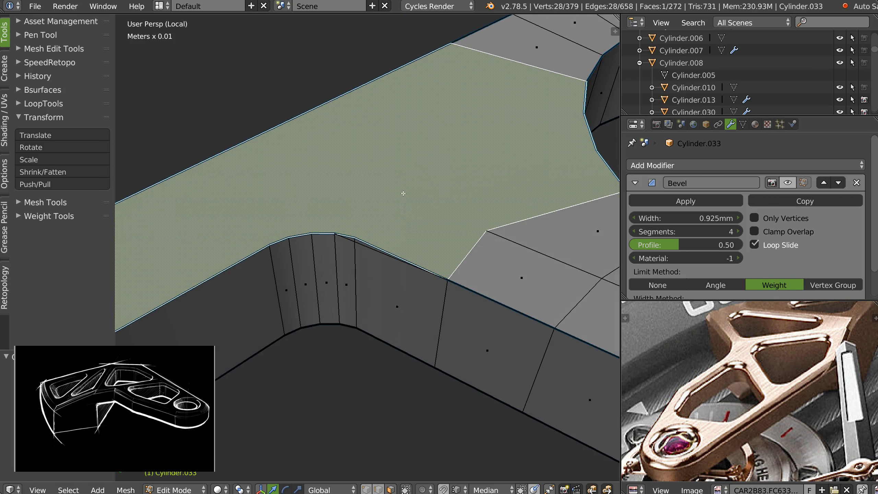
- Pull the cutout's corner vertex away to expose the overlapping edge behind it, and select that edge
key("ctrl+Tab")
right_click_drag(354, 238, 348, 263)
right_click(367, 258)
left_click_drag(273, 284, 247, 302)
key("ctrl+Tab")
left_click(386, 242)
right_click(388, 254)
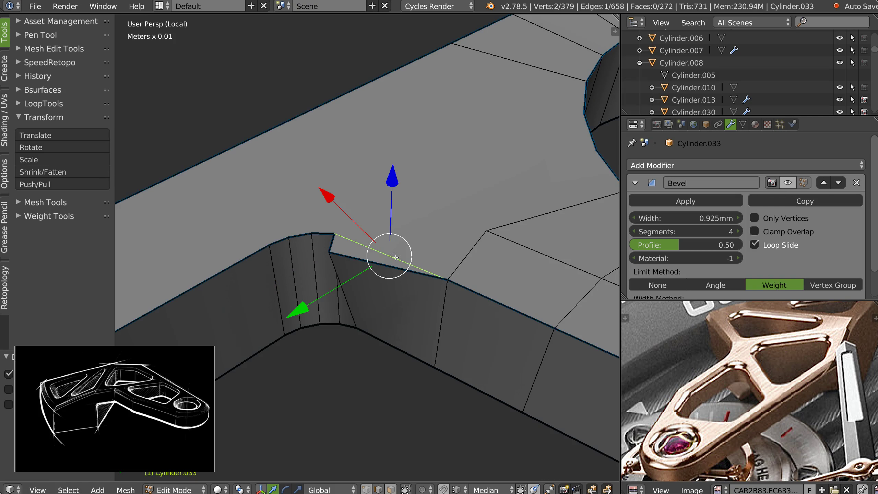
- Extend the slanted edge's end vertex into a new vertex on the exposed edge and merge it into the corner vertex
right_click(449, 277)
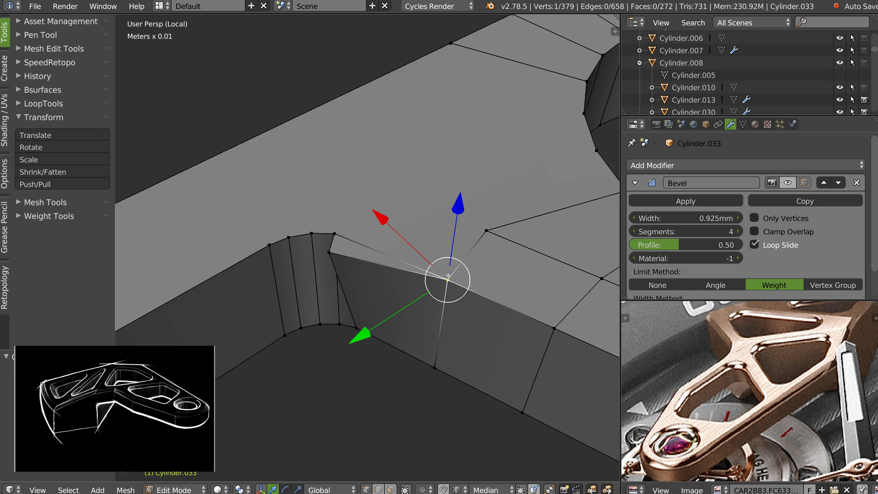
key("e")
left_click(342, 210)
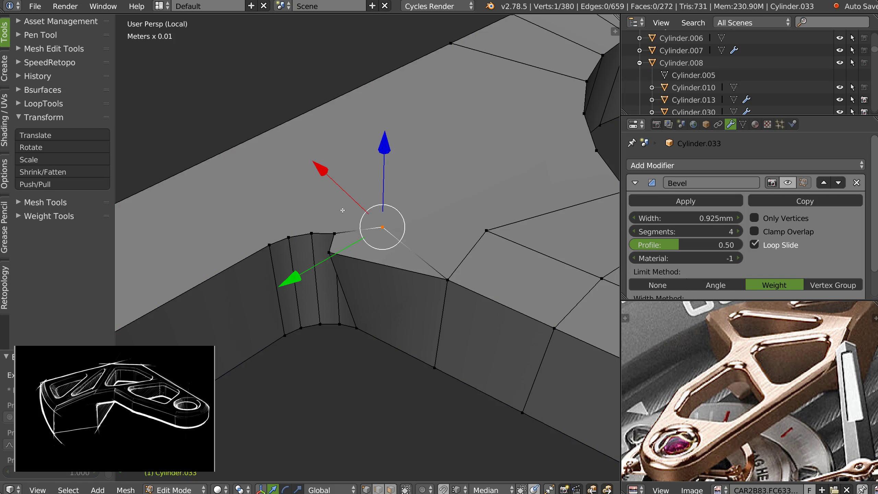
right_click(330, 251, "shift")
key("space")
left_click(371, 336)
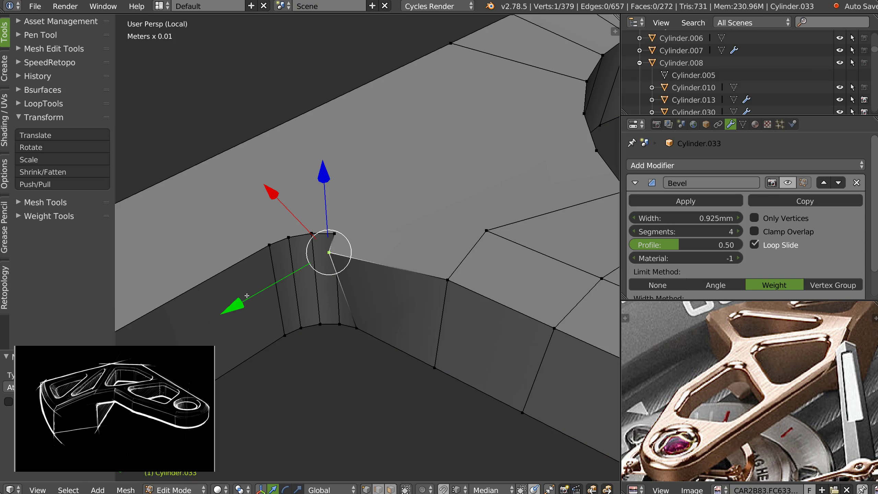
- Move the corner vertex along Y back into line with the vertex directly below it, and check the corner in Object Mode
key("g")
key("y")
left_click(353, 263)
left_click_drag(262, 292, 357, 331, "ctrl")
middle_click_drag(380, 282, 413, 232)
scroll(446, 216, "down", 3)
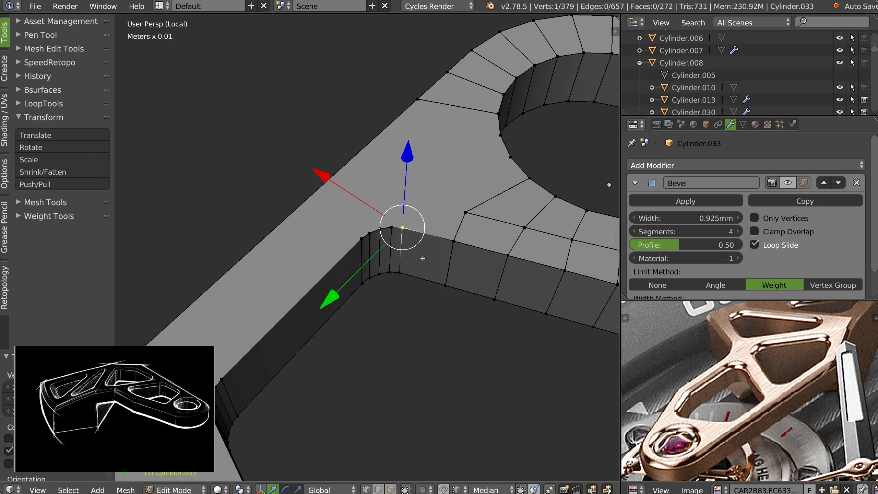
key("Tab")
middle_click_drag(472, 151, 456, 211)
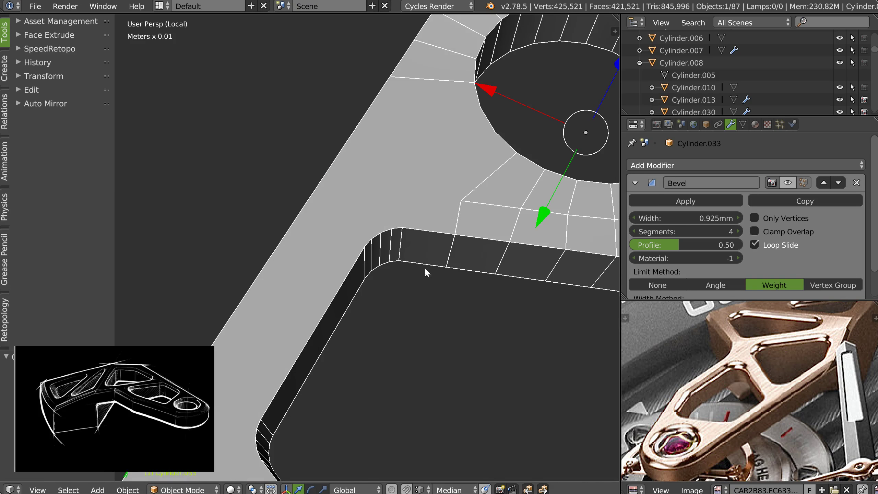
- Turn the Bevel modifier's viewport display back on and inspect the bevels around all the bridge's cutouts
left_click(788, 182)
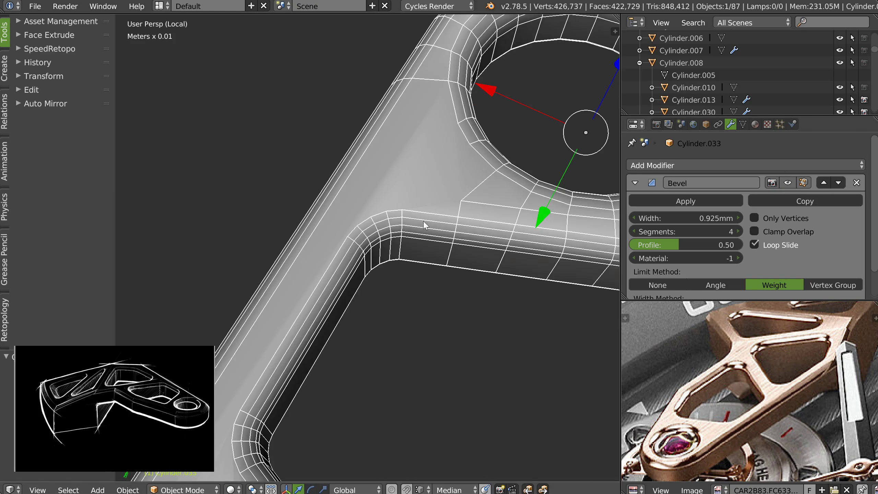
scroll(401, 209, "down", 7)
middle_click_drag(414, 279, 345, 314)
scroll(380, 273, "up", 6)
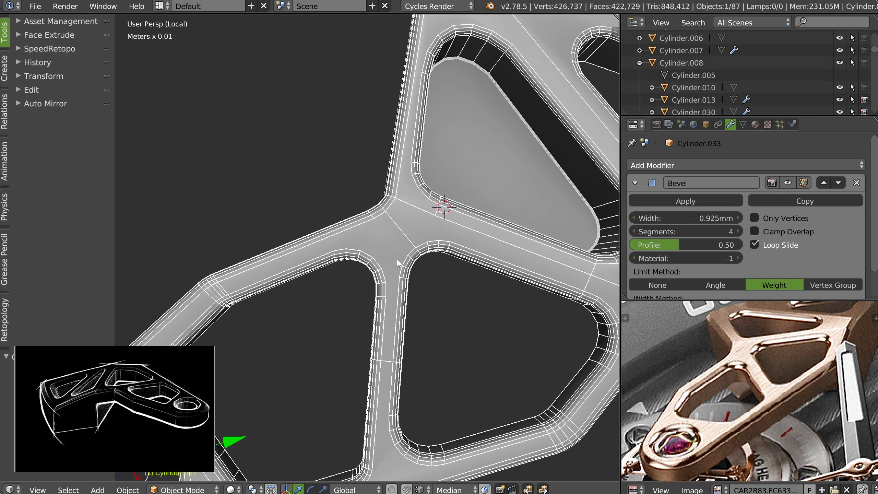
middle_click_drag(414, 257, 426, 228)
middle_click_drag(414, 199, 364, 175, "shift")
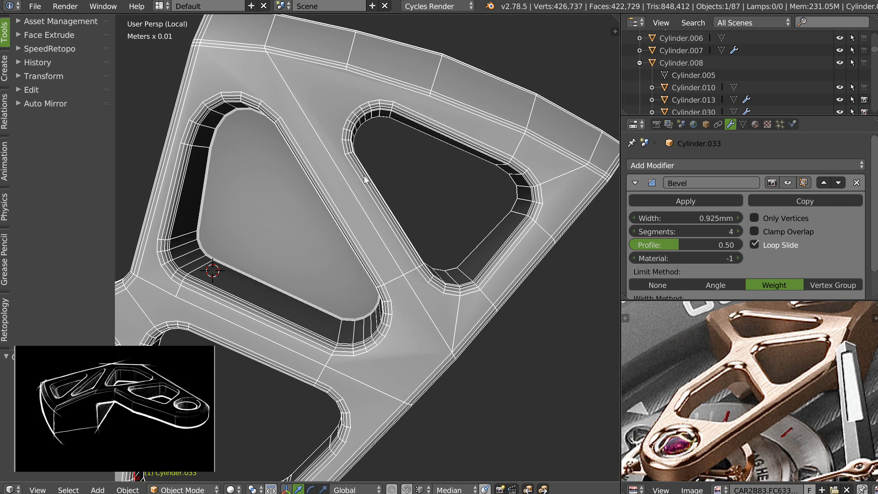
middle_click_drag(384, 235, 370, 188)
middle_click_drag(333, 249, 296, 217)
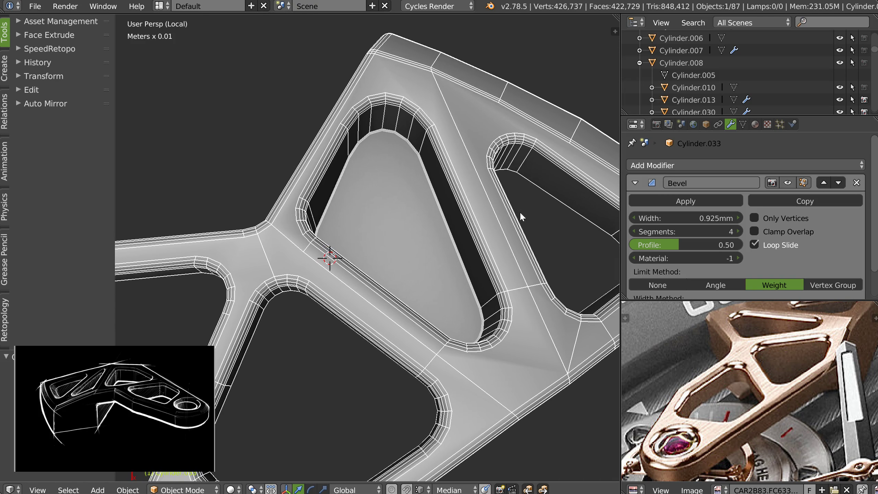
middle_click_drag(520, 215, 389, 241)
middle_click_drag(565, 251, 509, 215)
middle_click_drag(284, 325, 418, 248, "shift")
middle_click_drag(219, 219, 356, 220, "shift")
scroll(355, 208, "up", 3)
- Move the inner face vertex between the cutout corner and the round hole slightly closer to the hole in top view
key("Tab")
left_click(354, 185)
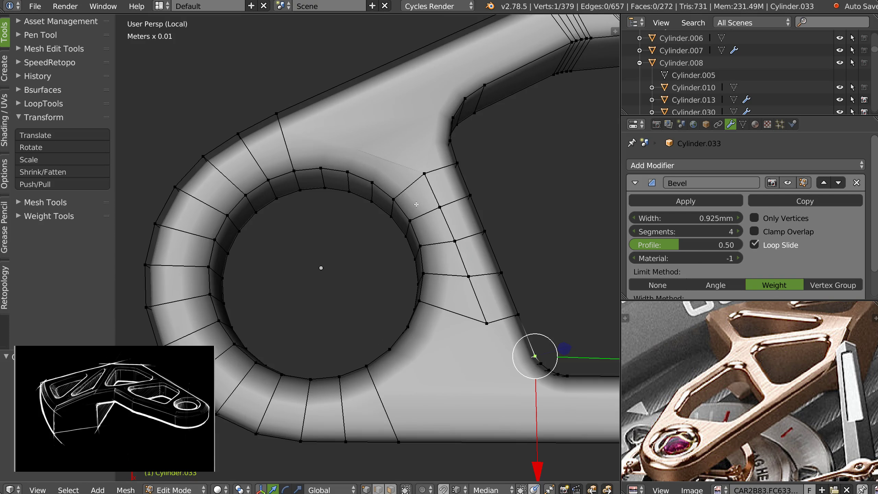
right_click(424, 172)
key("KP_1")
key("KP_7")
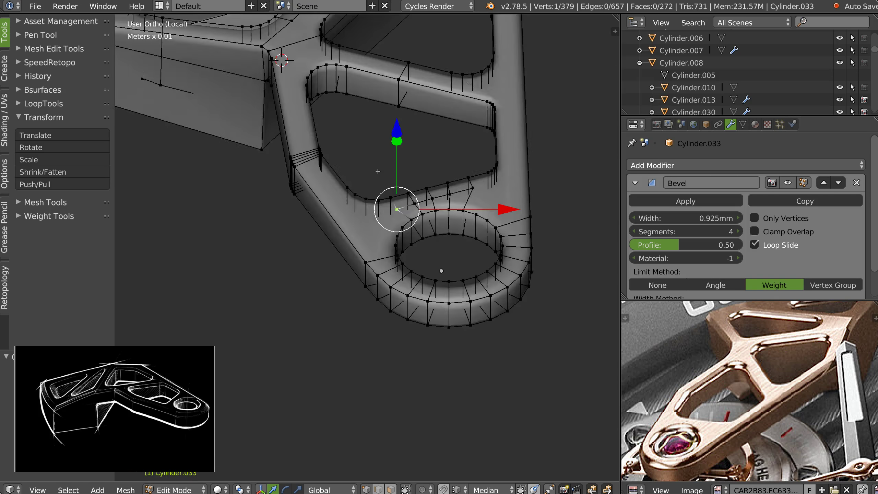
scroll(384, 236, "up", 2)
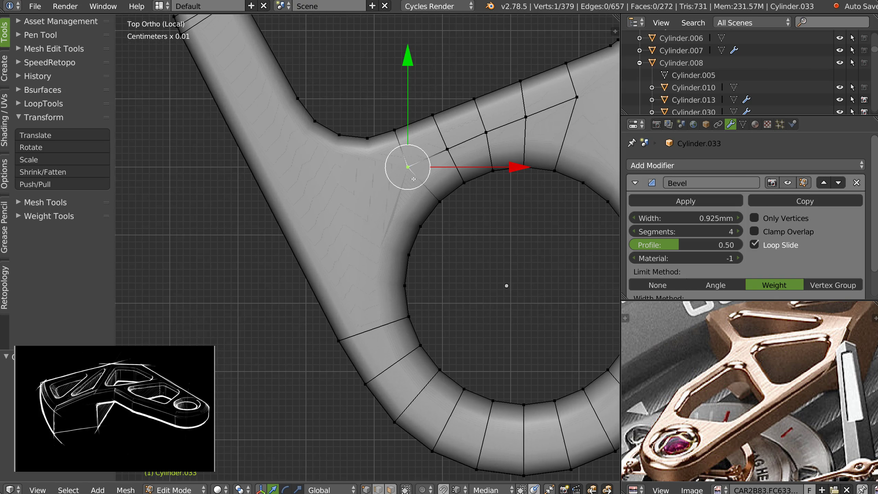
key("g")
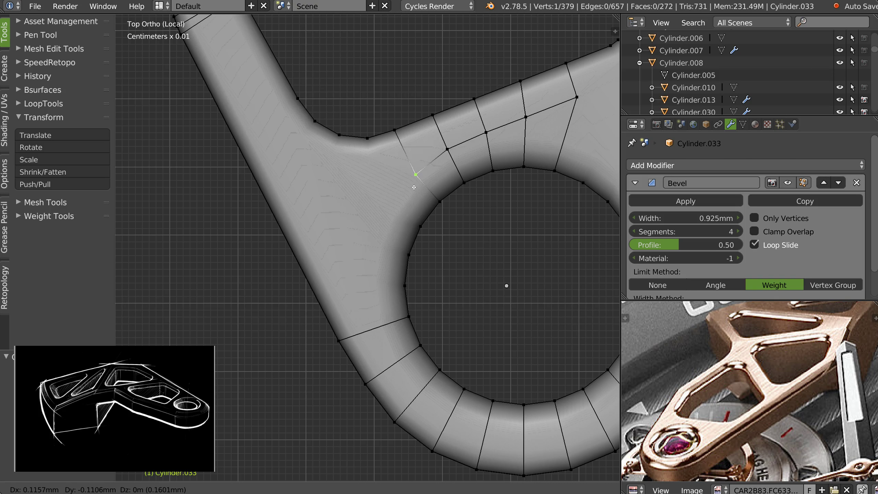
left_click(414, 187)
key("Tab")
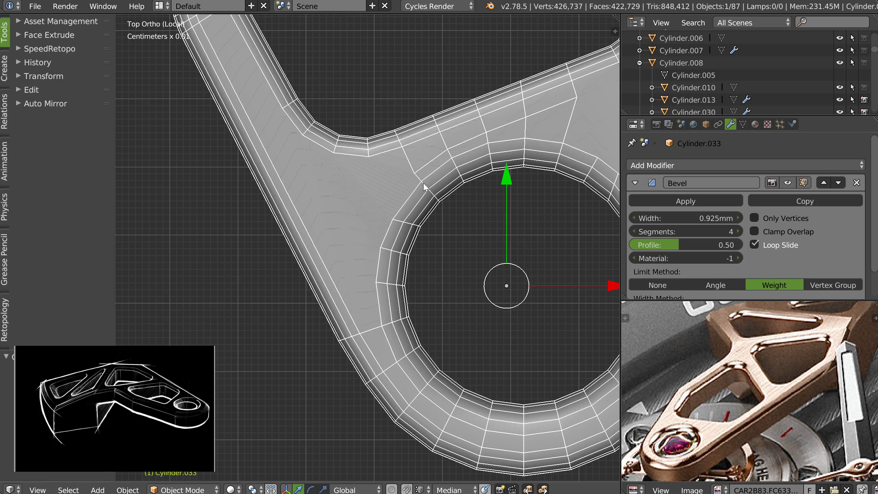
- Inspect the bridge's rounded end from above and below, and save an incremental version of the file
scroll(440, 195, "down", 3)
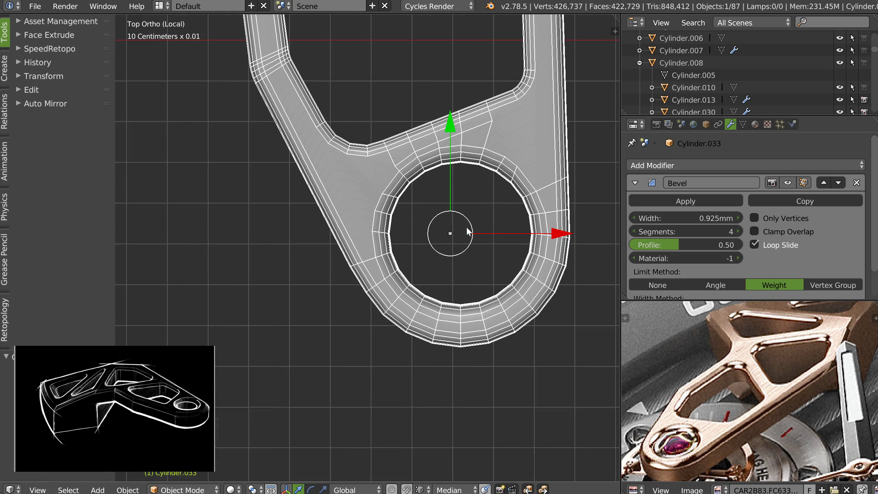
scroll(483, 203, "down", 3)
middle_click_drag(467, 192, 417, 249)
middle_click_drag(431, 147, 441, 235, "shift")
middle_click_drag(444, 116, 436, 213, "shift")
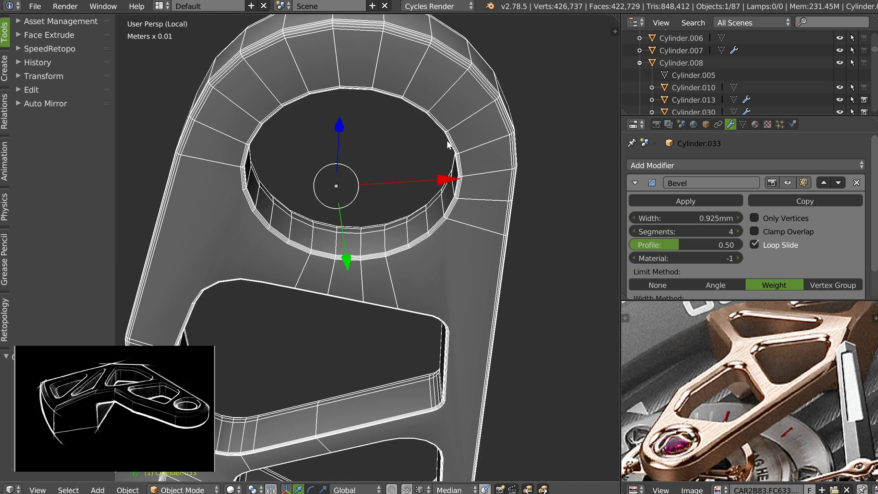
scroll(448, 145, "down", 5)
middle_click_drag(448, 145, 403, 246)
key("ctrl+s")
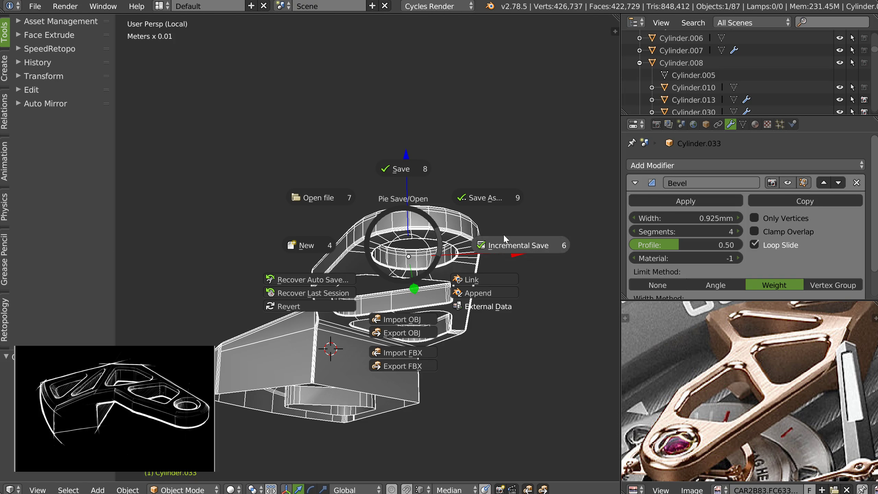
left_click(504, 244)
- Duplicate the bridge in place
middle_click_drag(503, 244, 420, 251)
key("shift+d")
right_click(423, 256)
key("m")
key("Escape")
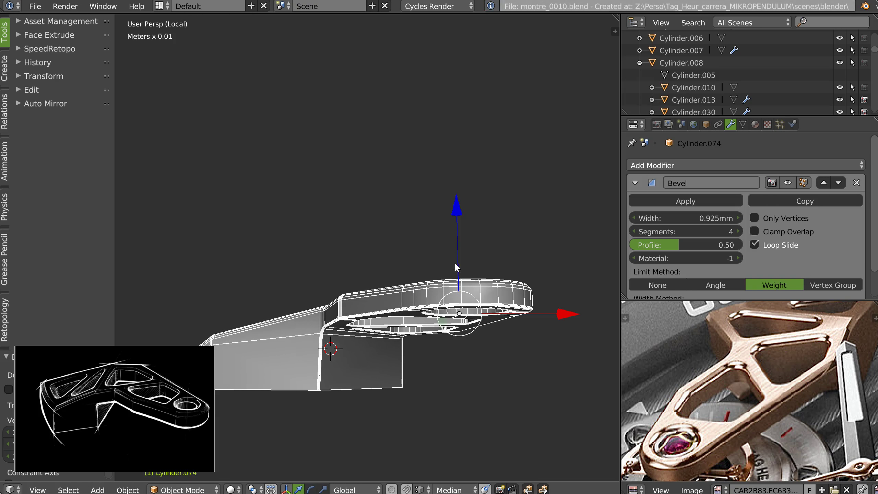
- Leave local view, select only the original bridge and move it to the last layer as a backup
key("KP_Divide")
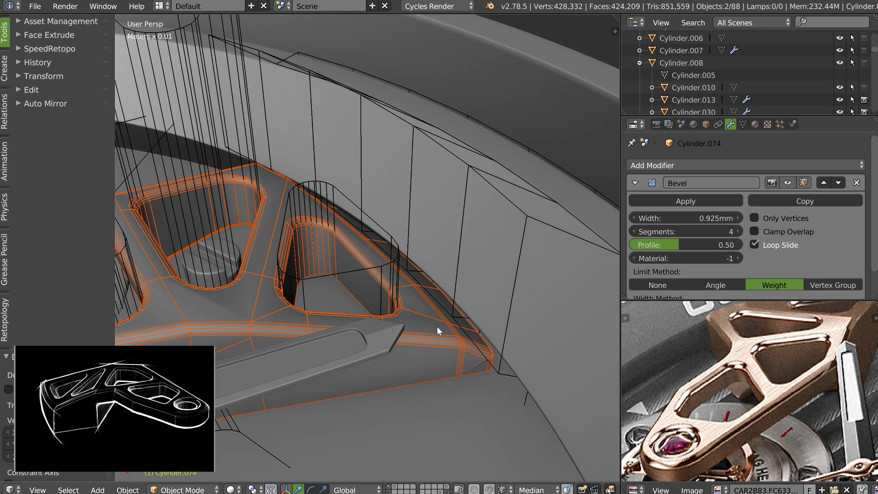
right_click_drag(437, 326, 441, 330)
left_click(439, 330)
middle_click_drag(433, 317, 433, 242)
key("m")
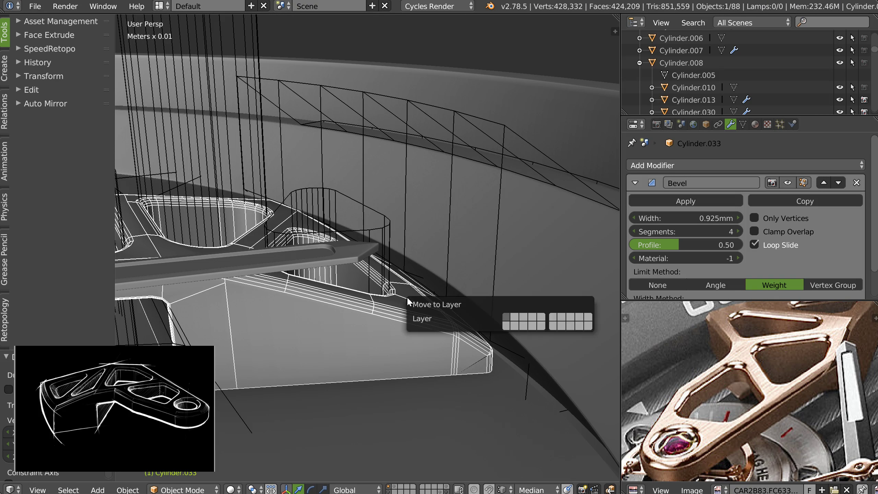
left_click(587, 328)
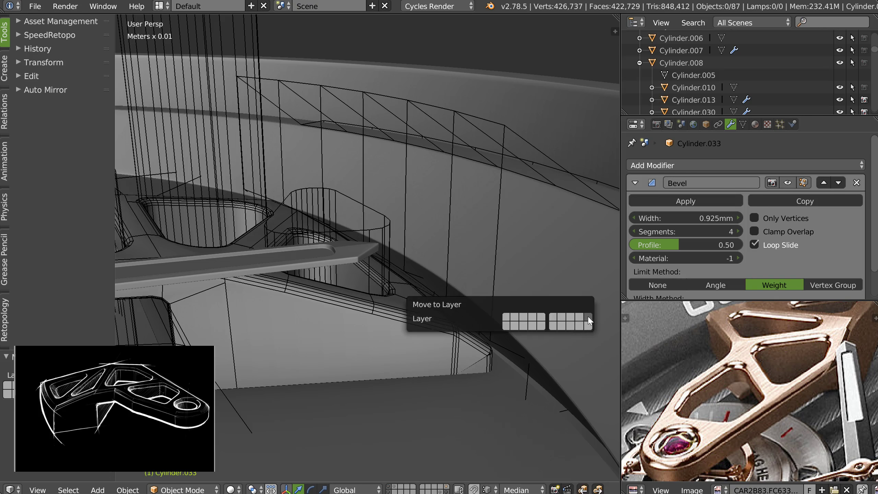
- Select the remaining duplicate of the bridge and isolate it in local view to see its underside
right_click(329, 359)
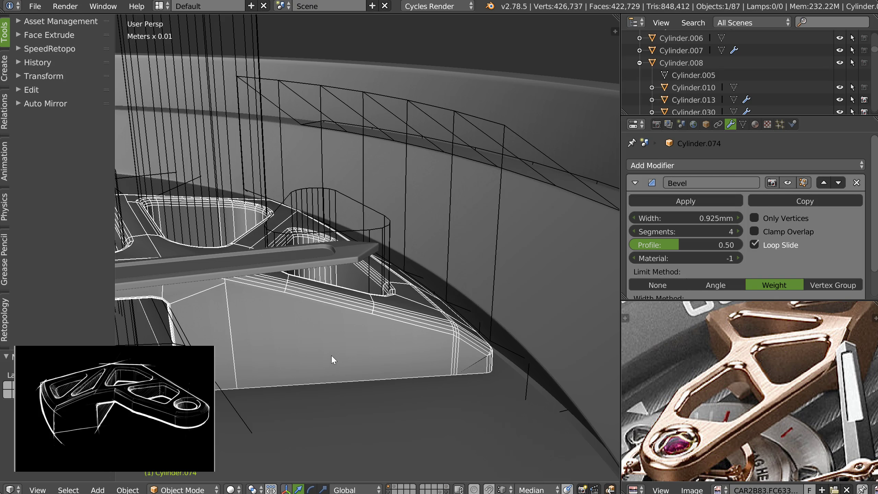
key("KP_Divide")
middle_click_drag(376, 337, 484, 218)
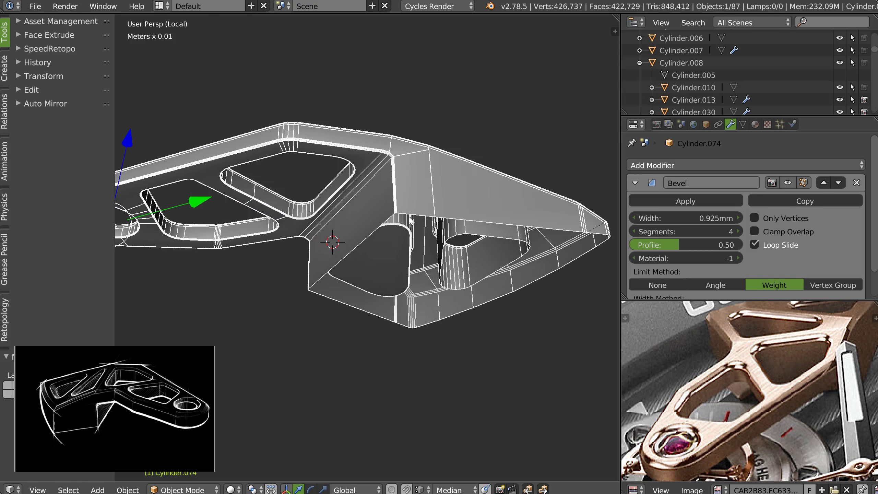
middle_click_drag(409, 217, 428, 205)
scroll(424, 204, "up", 2)
- Trace the underside's open boundary loops in Edit Mode and merge the doubled vertex where the curved bottom edge breaks
key("Tab")
right_click(395, 215, "alt")
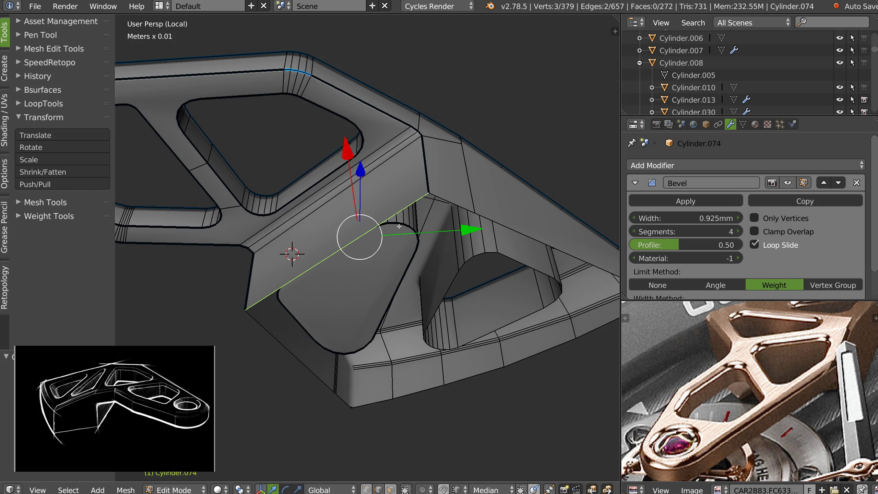
right_click(503, 222, "alt+shift")
right_click(481, 375, "alt+shift")
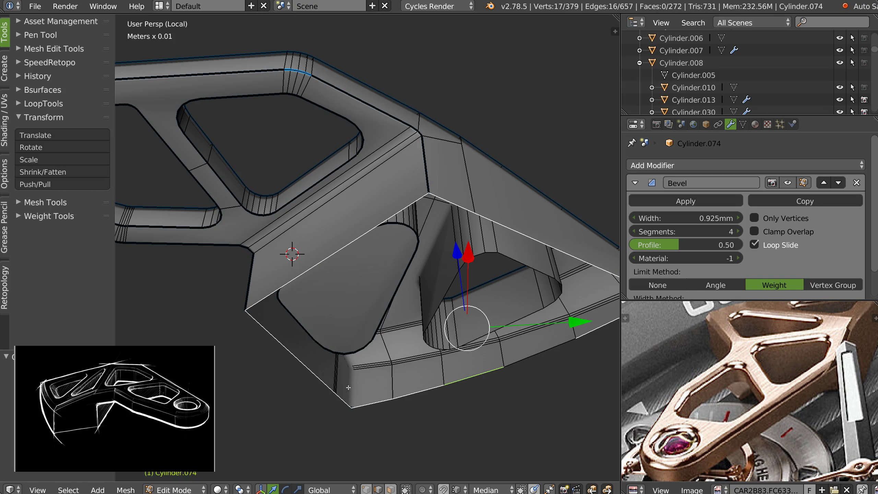
key("1")
right_click(503, 367)
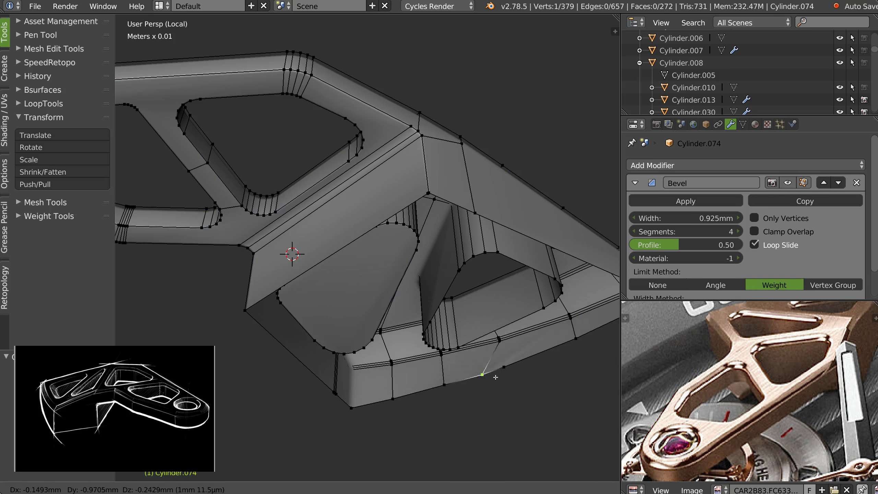
key("w")
left_click(512, 459)
- Reselect the underside's boundary loop and move the stray vertex onto the inner corner vertex so the two merge
middle_click_drag(539, 343, 457, 337, "shift")
right_click(463, 344, "alt")
middle_click_drag(433, 365, 394, 204)
scroll(393, 205, "up", 5)
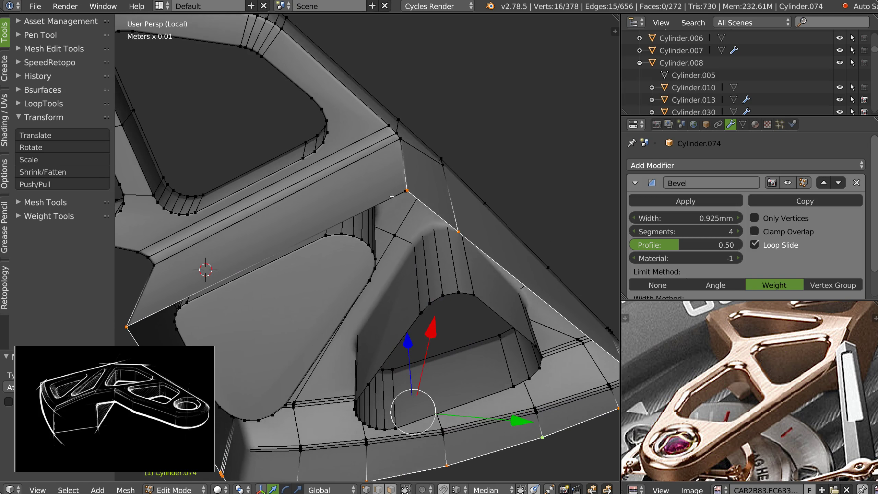
right_click(550, 113)
key("g")
left_click(559, 108)
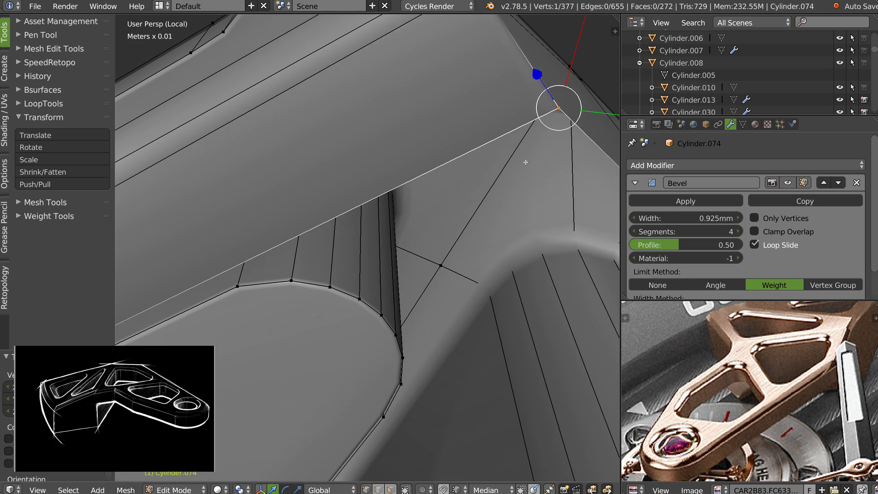
- Examine the bridge's top side and bevels in Object Mode and compare them with the reference photo
scroll(526, 160, "down", 6)
middle_click_drag(422, 169, 436, 215)
middle_click_drag(235, 183, 343, 237, "shift")
scroll(435, 251, "down", 2)
key("Tab")
middle_click_drag(375, 211, 486, 234)
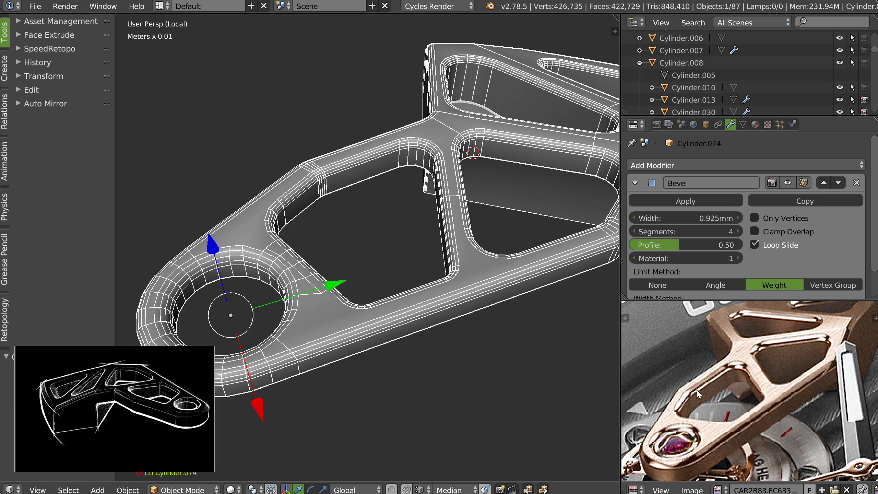
middle_click_drag(368, 245, 369, 230)
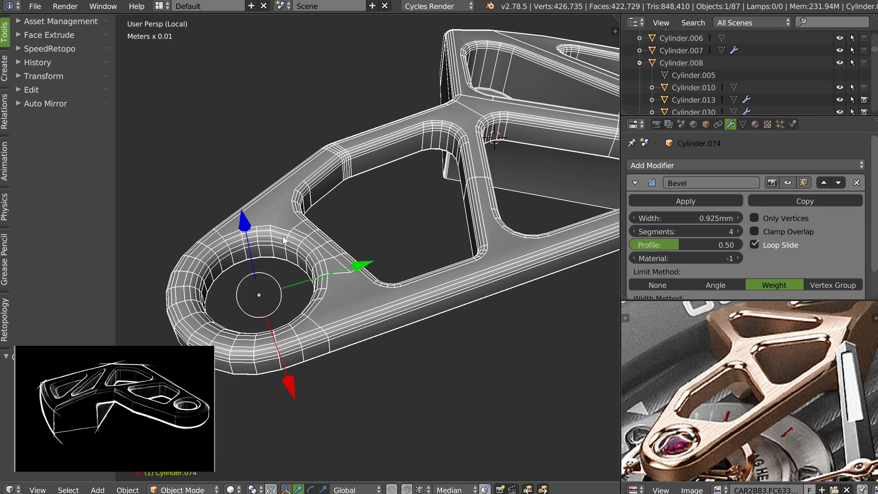
- Select the complete top rim loop of the round hole, adjust its bevel weight, and check the bevel in Object Mode
key("Tab")
right_click(287, 253, "alt")
right_click(238, 298, "alt")
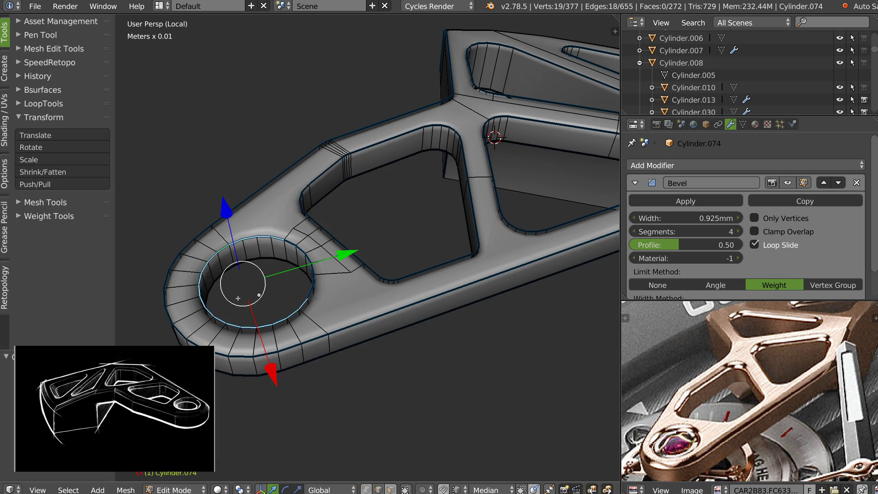
right_click(309, 291, "alt+shift")
right_click(301, 251, "alt+shift")
middle_click_drag(302, 253, 370, 263)
scroll(318, 244, "up", 2)
scroll(318, 244, "up", 1)
key("space")
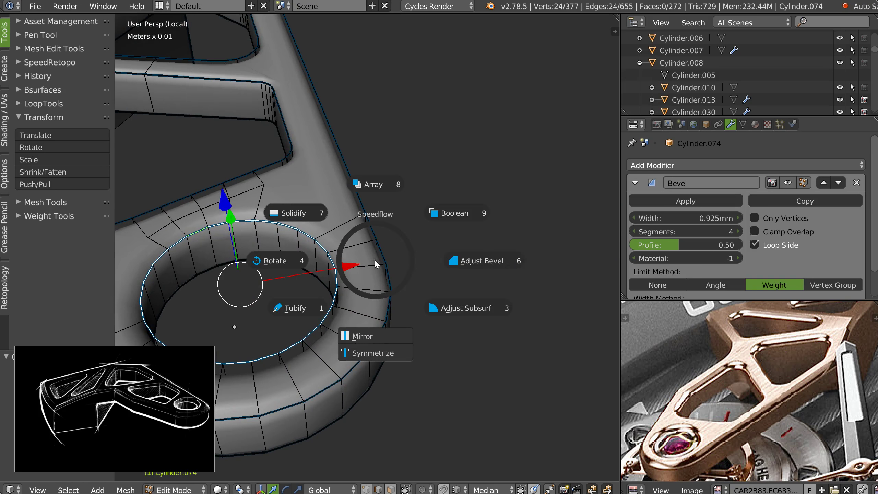
left_click(490, 263)
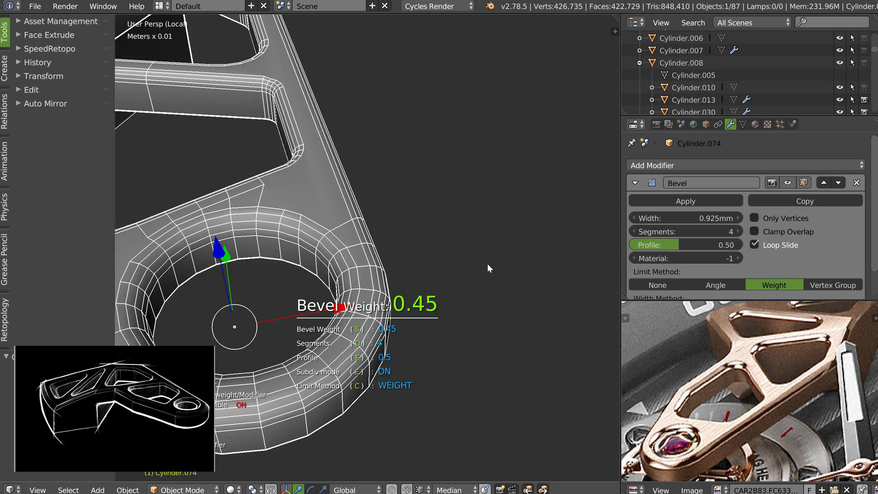
left_click(377, 275)
scroll(436, 267, "down", 2)
key("space")
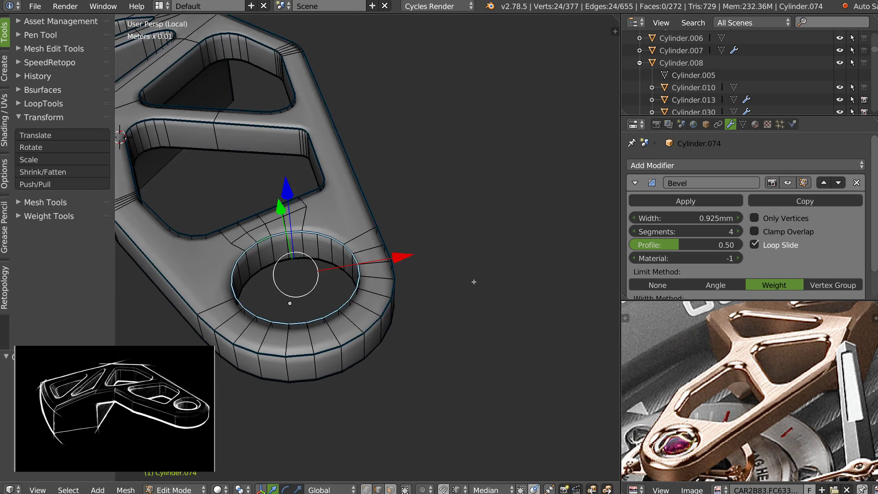
middle_click_drag(401, 332, 374, 327)
key("Tab")
middle_click_drag(389, 263, 332, 182)
- Select all the underside faces of the bridge's flat arm, move them slightly along Z, and review the thickness in Object Mode
key("Tab")
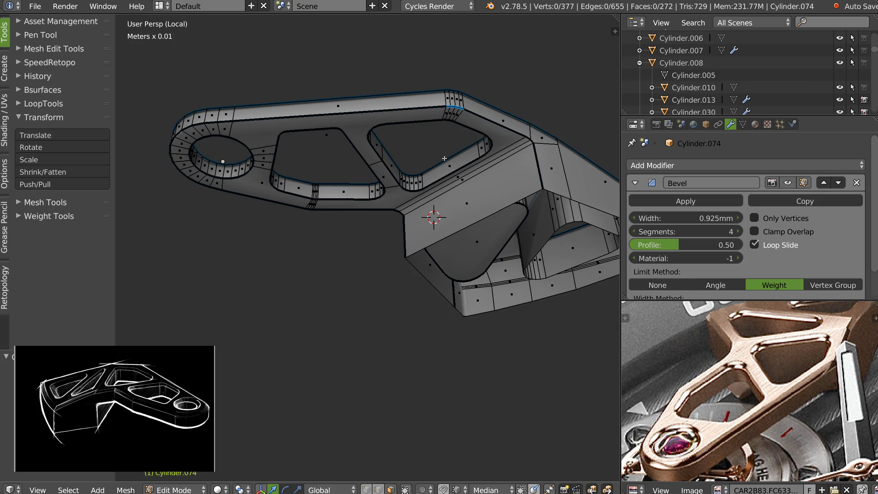
right_click(219, 128, "alt")
right_click(263, 167, "alt+shift")
right_click(264, 187, "shift")
right_click(269, 133, "shift")
right_click(313, 205, "alt+shift")
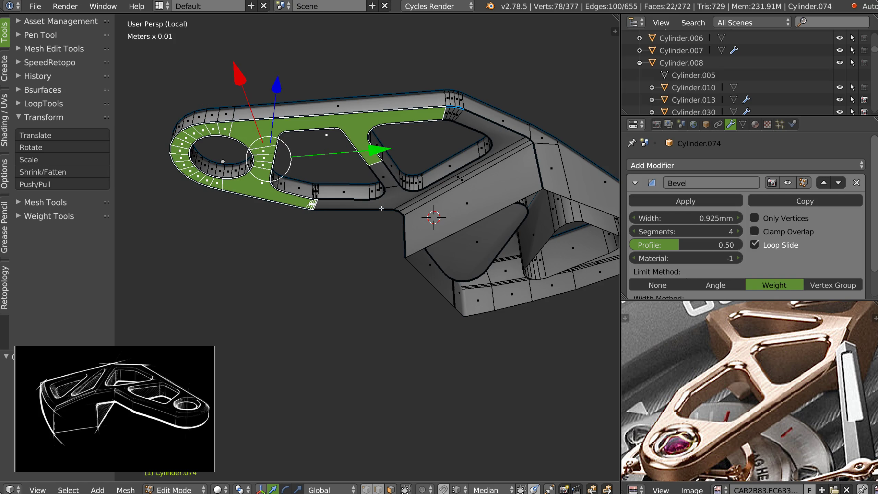
right_click(407, 179, "alt+shift")
right_click(463, 179, "alt+shift")
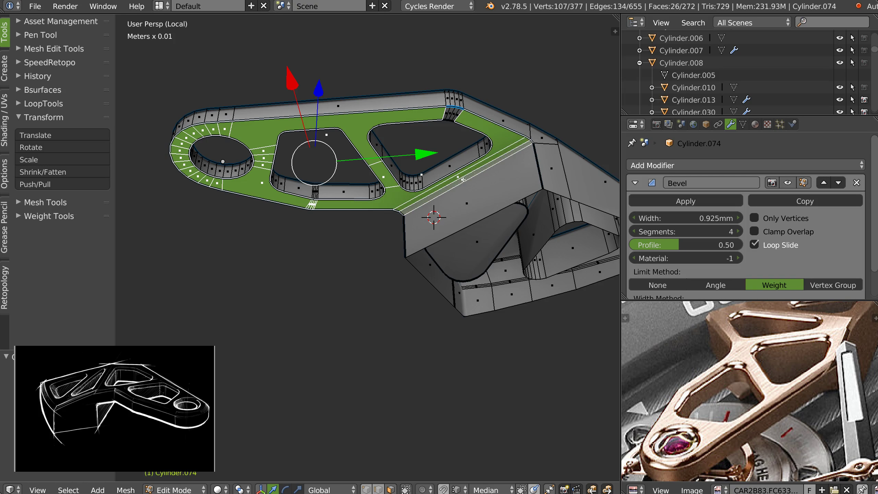
right_click(452, 112, "alt+shift")
middle_click_drag(452, 113, 332, 62)
left_click_drag(325, 63, 326, 67)
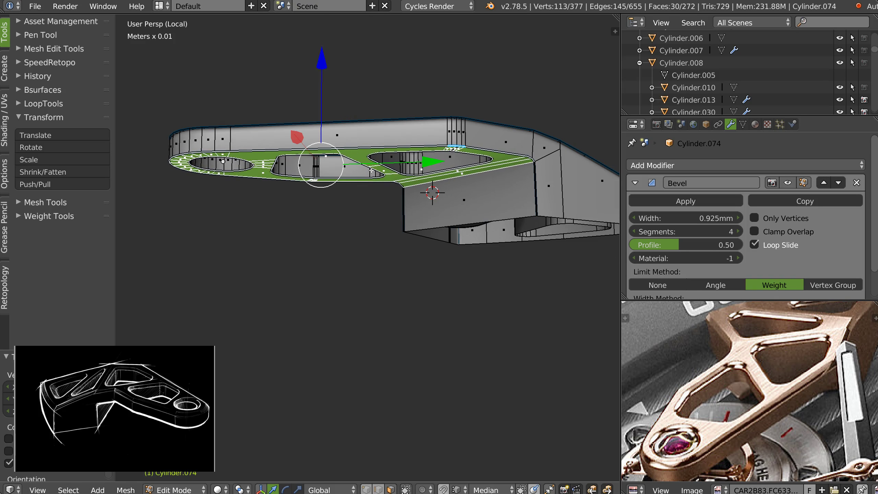
middle_click_drag(377, 245, 365, 220)
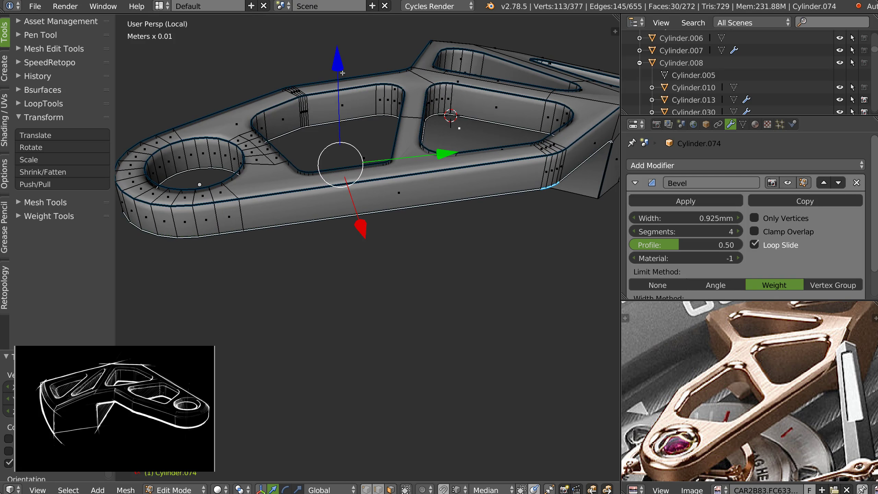
key("Tab")
middle_click_drag(374, 186, 371, 235)
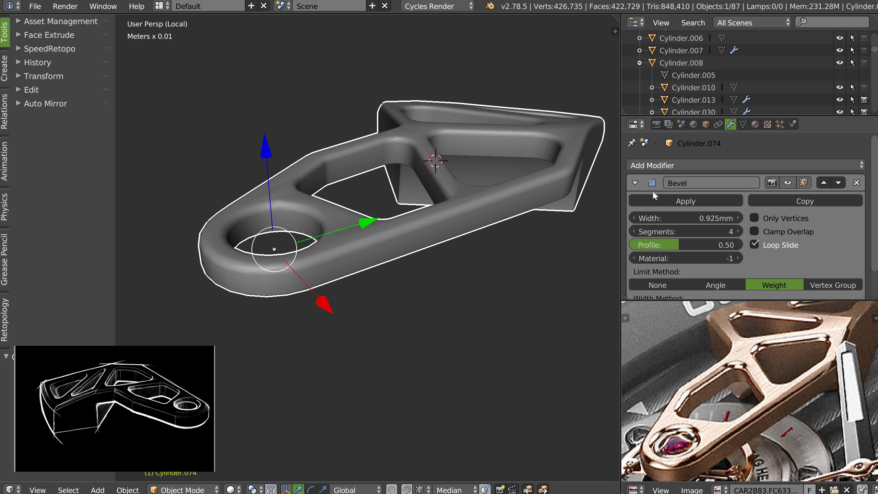
- Apply the bridge's Bevel modifier and enter Edit Mode near the round hole and the adjoining opening
left_click(670, 199)
key("Tab")
middle_click_drag(383, 242, 380, 213)
scroll(380, 213, "up", 2)
mouse_move(421, 262)
middle_mouse_down("shift")
mouse_move(410, 232)
mouse_move(405, 267)
middle_mouse_up("shift")
scroll(411, 232, "up", 2)
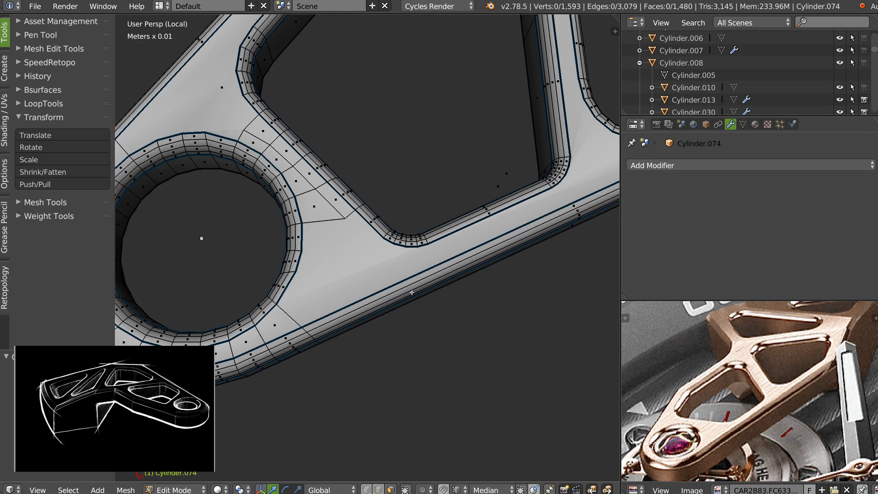
- Select the whole mesh, remove its duplicate vertices, and switch to vertex selection
key("a")
key("space")
left_click(313, 295)
key("Tab")
left_click(364, 223)
key("Tab")
- Connect the round hole's outer rim vertex to the nearby corner vertex of the adjoining opening's inner border
middle_click_drag(358, 300, 415, 339)
scroll(330, 219, "up", 2)
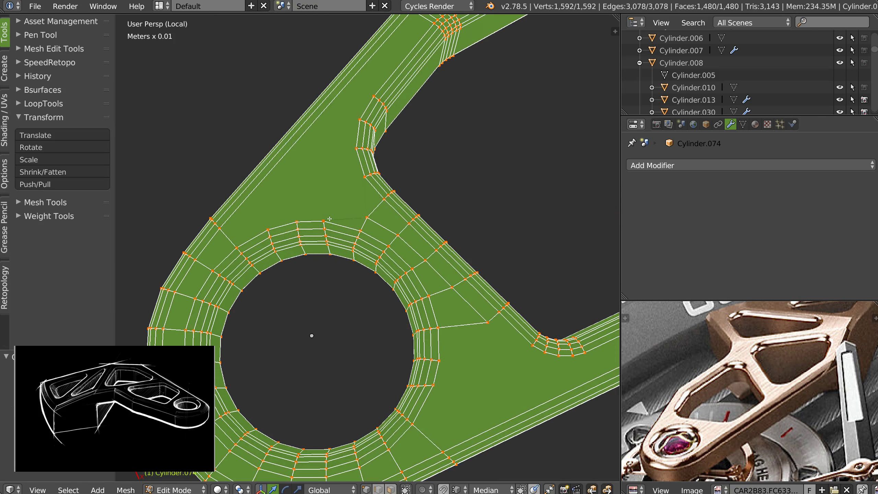
right_click(323, 221)
right_click(364, 175, "shift")
key("j")
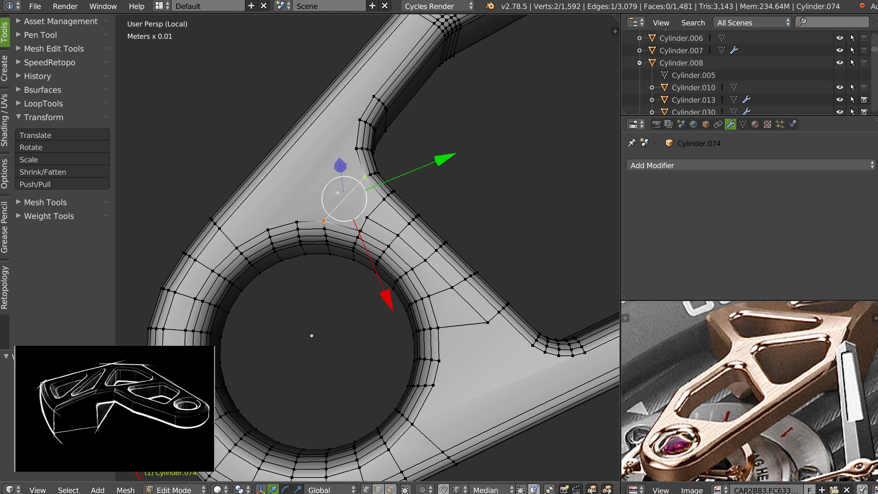
- Select the extra edge loop running between the round hole and the adjoining opening, and dissolve it
middle_click_drag(314, 207, 361, 217, "shift")
right_click(414, 229)
key("Tab")
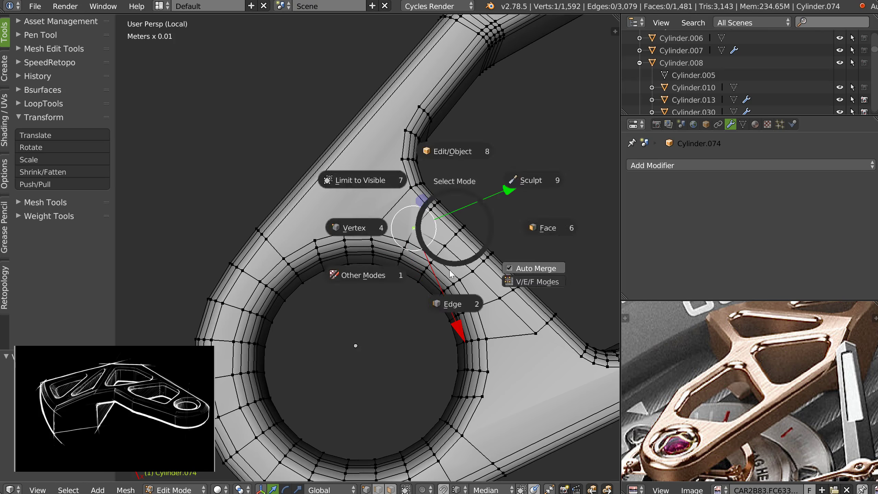
left_click(456, 294)
right_click(470, 273, "alt")
key("ctrl+x")
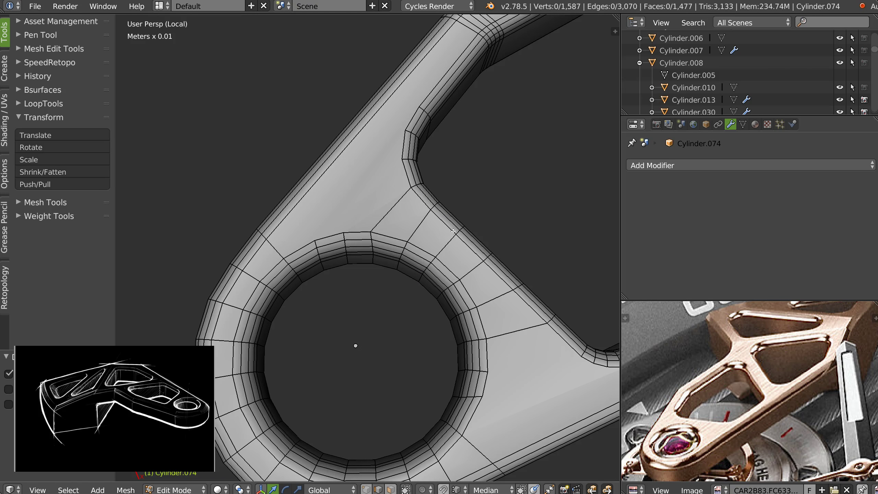
- In top orthographic view, knife a cut from the round hole's rim vertex across the flat face and bevel to the arm's outer edge
key("KP_7")
key("KP_5")
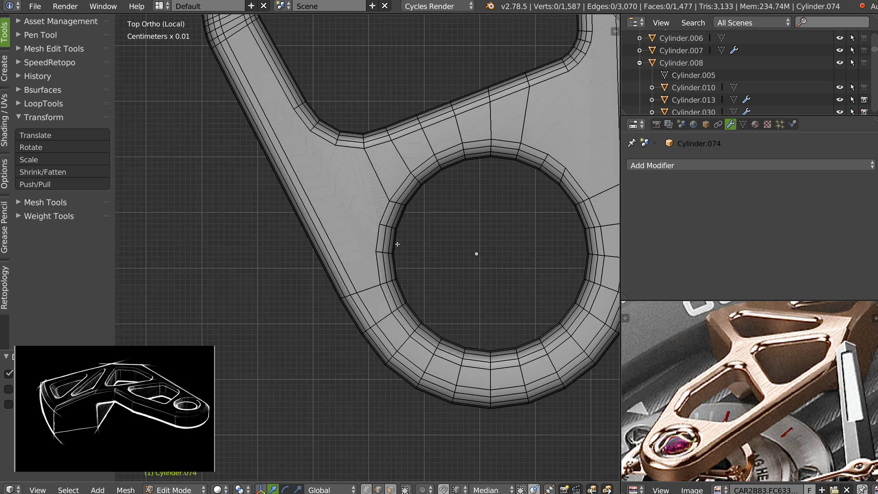
scroll(397, 244, "up", 2)
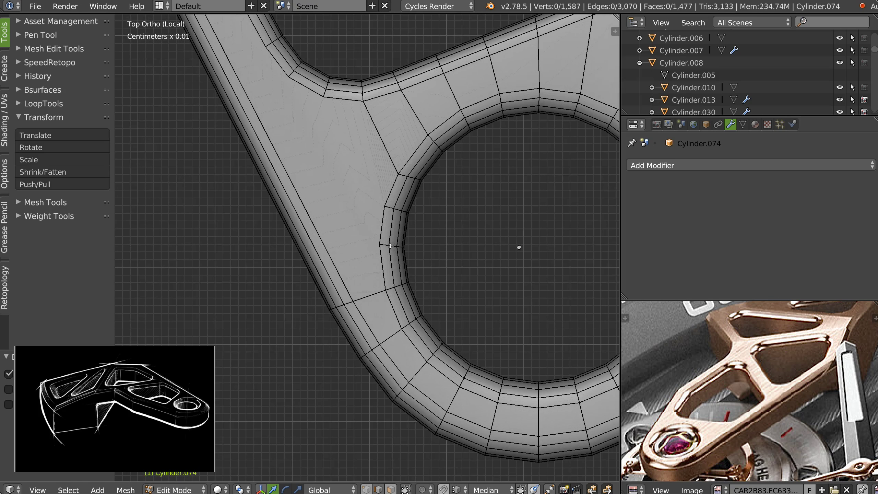
key("1")
key("k")
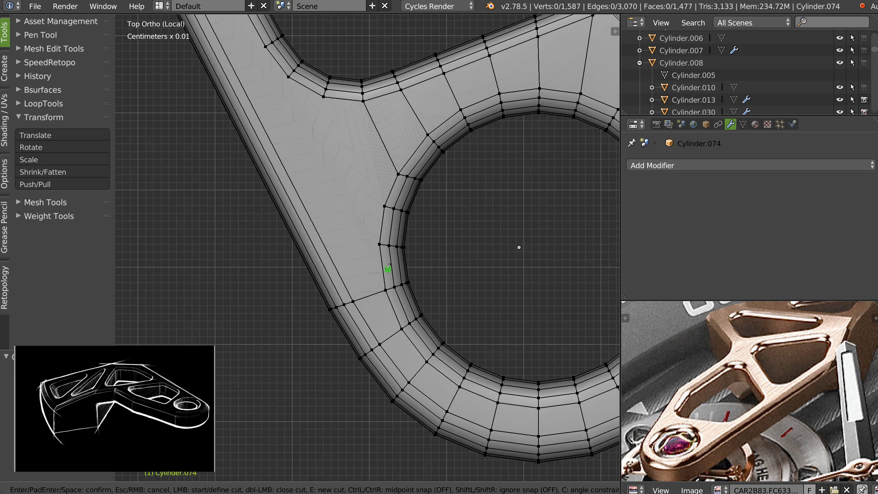
left_click(380, 245)
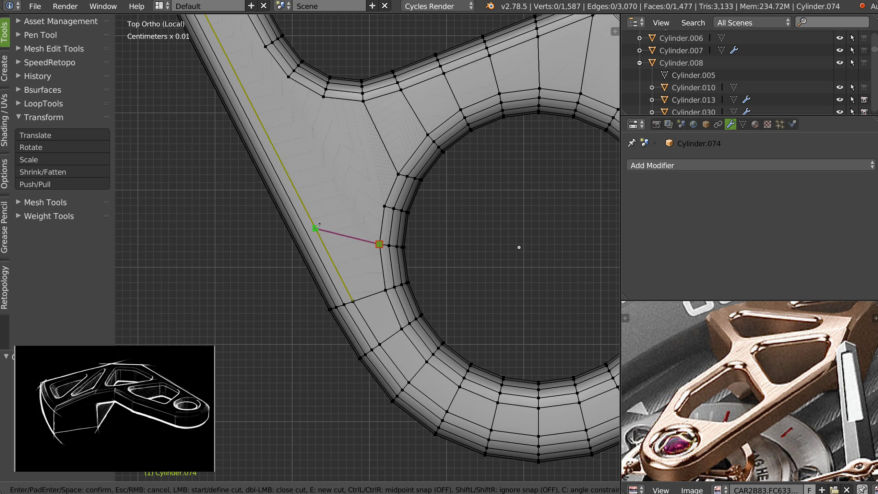
left_click(322, 241)
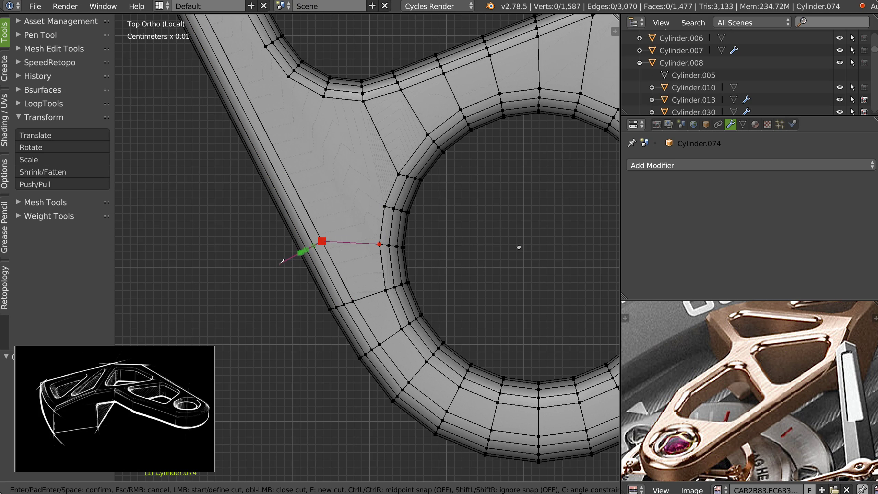
left_click(281, 263)
key("Return")
middle_click_drag(362, 212, 401, 254, "shift")
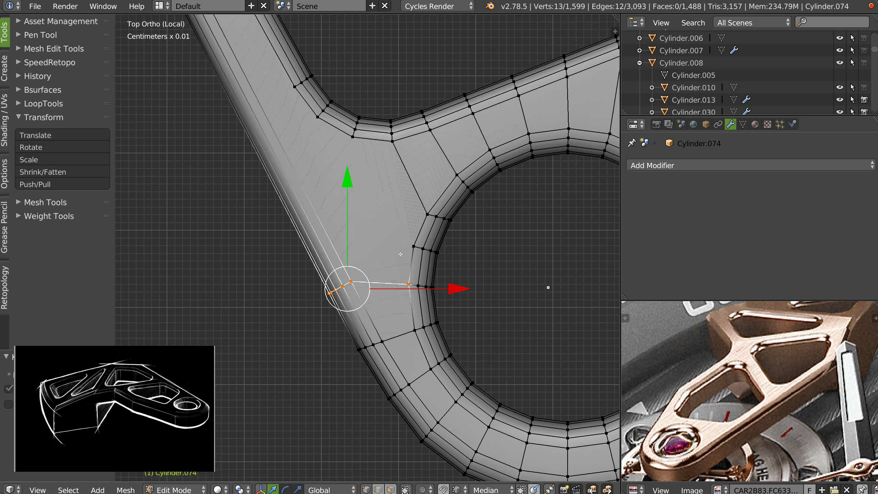
- Connect the opening's rounded corner vertex to the cut's new vertex on the flat face's outer border
right_click(353, 146)
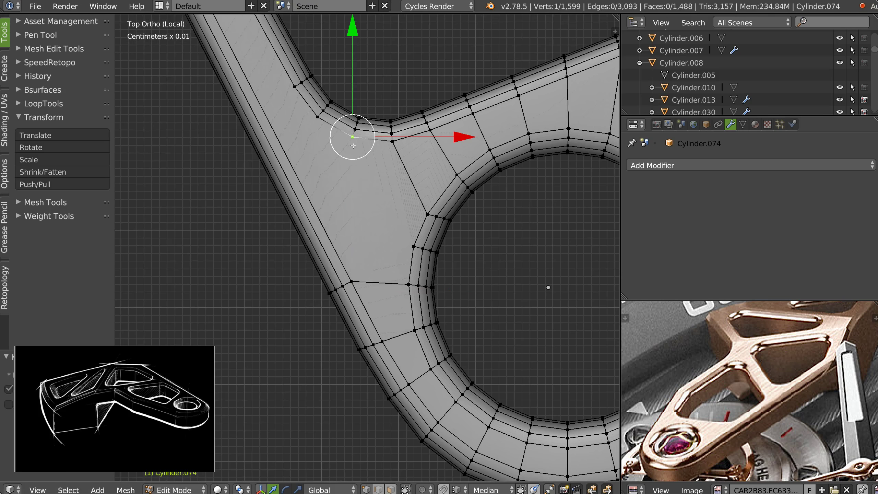
right_click(355, 278, "shift")
key("f")
- Try connecting the next rim vertex of the round hole to the cut's outer border vertex, and undo it
middle_click_drag(414, 246, 453, 300, "shift")
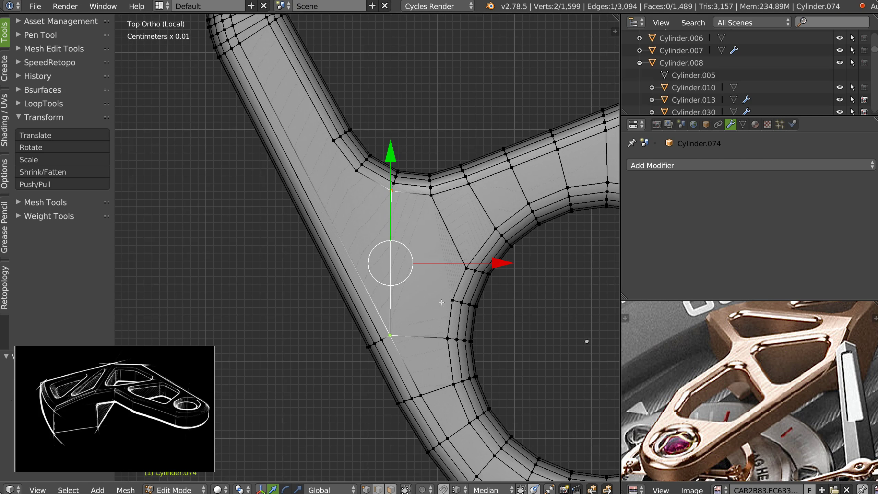
right_click(449, 303)
right_click(391, 334, "shift")
key("j")
middle_click_drag(339, 270, 392, 303, "shift")
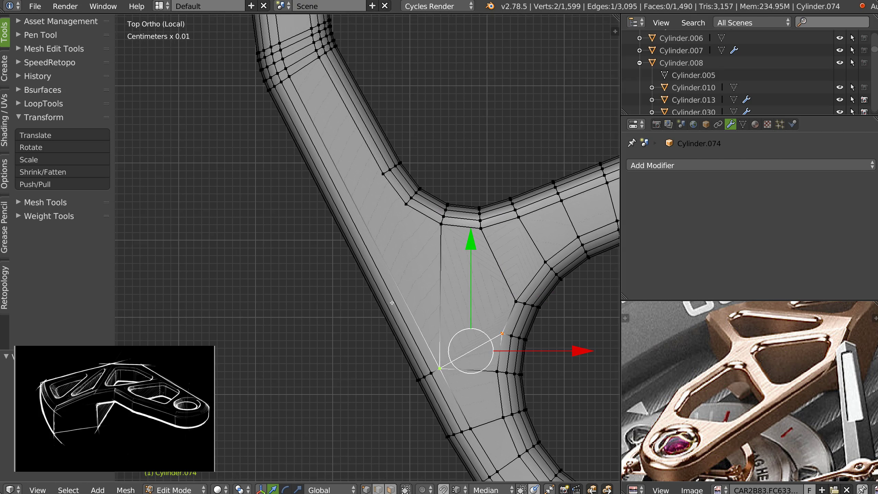
key("ctrl+z")
- Connect that round hole rim vertex to the opening's rounded corner vertex instead
right_click(498, 330)
right_click(447, 249, "shift")
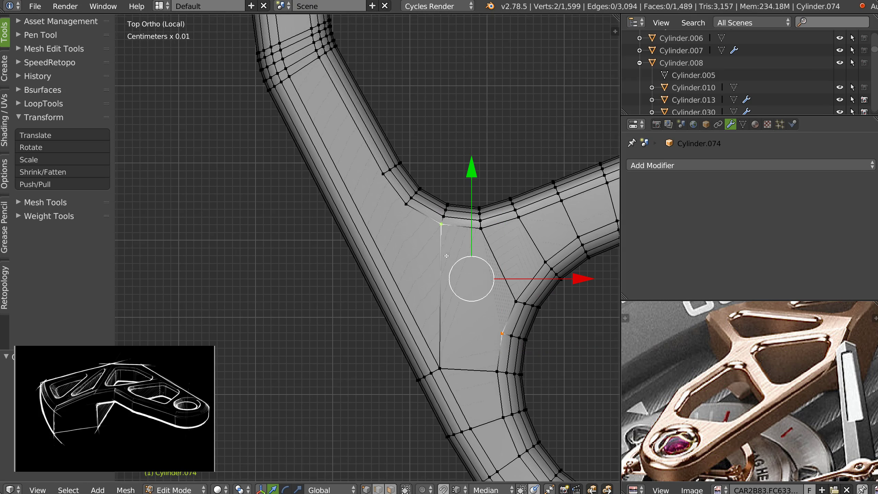
key("j")
- Knife two cuts from the next two vertices of the opening's rounded corner across the arm to its outer edge
middle_click_drag(436, 269, 439, 327, "shift")
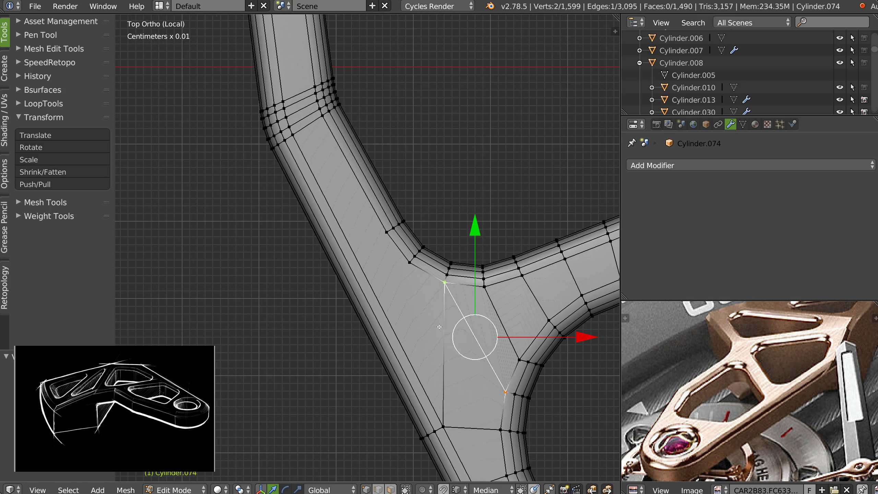
key("k")
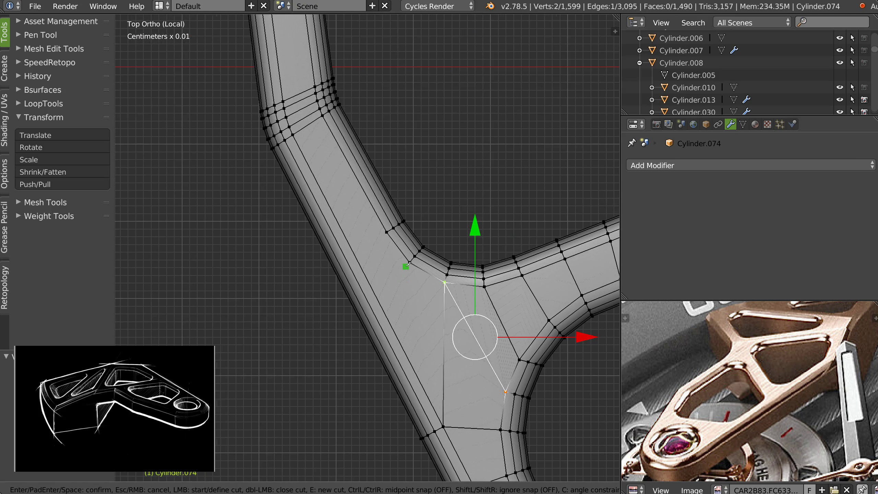
left_click(410, 262)
left_click(380, 305)
left_click(344, 326)
key("Return")
key("k")
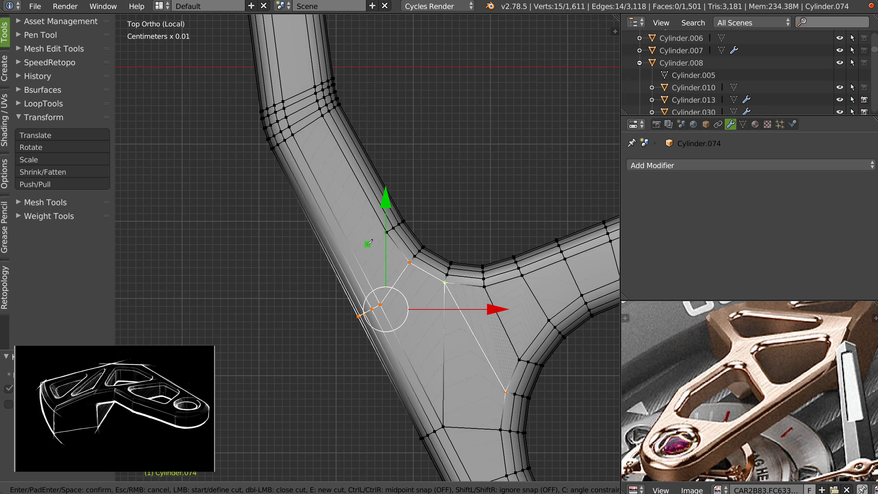
left_click(387, 232)
key("Return")
- Try two knife cuts across the arm below the fork from the inner curve's lowest two vertices, and undo them
middle_click_drag(345, 184, 319, 333, "shift")
middle_click_drag(294, 114, 345, 322, "shift")
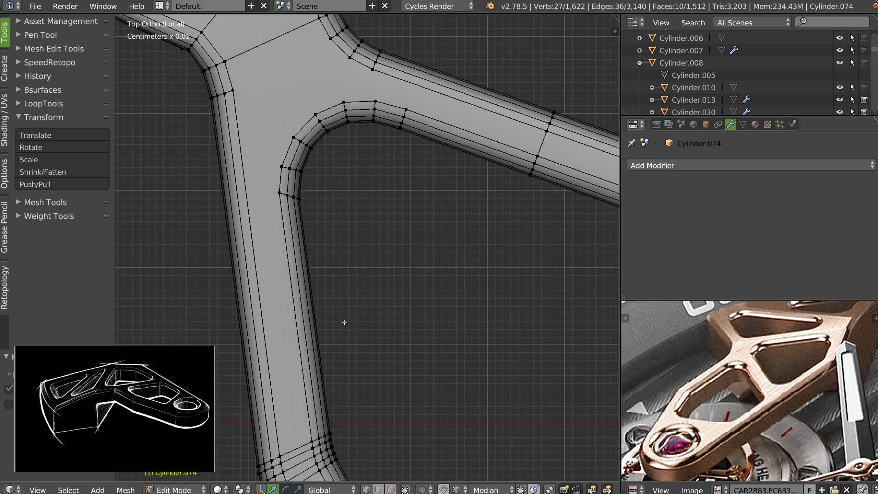
middle_click_drag(355, 141, 403, 201, "shift")
key("k")
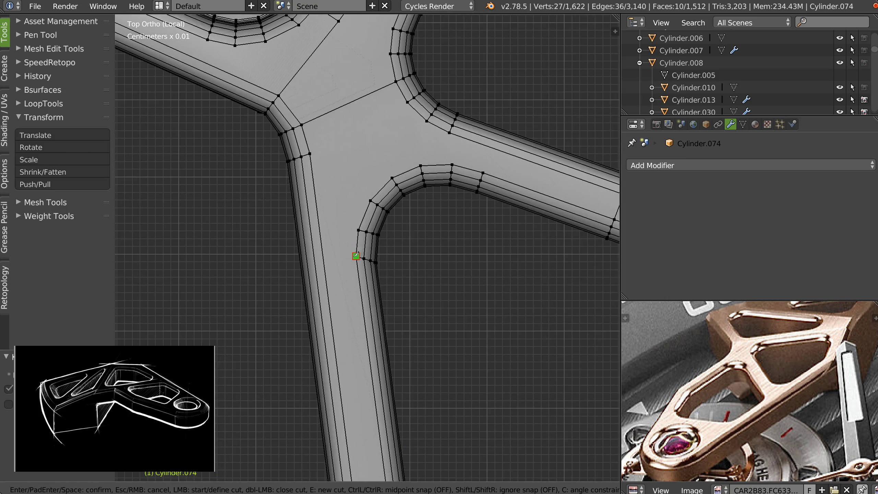
left_click(356, 256)
left_click(303, 264)
key("e")
left_click(359, 232)
left_click(319, 221)
key("Return")
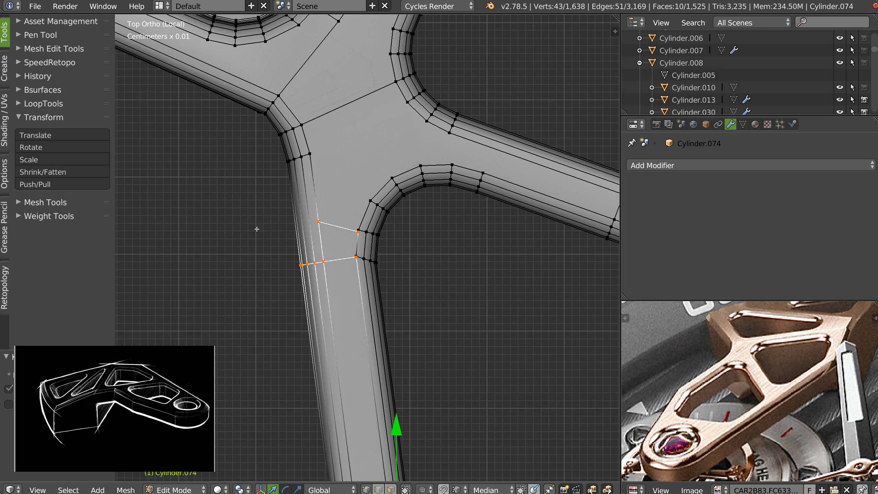
key("ctrl+z")
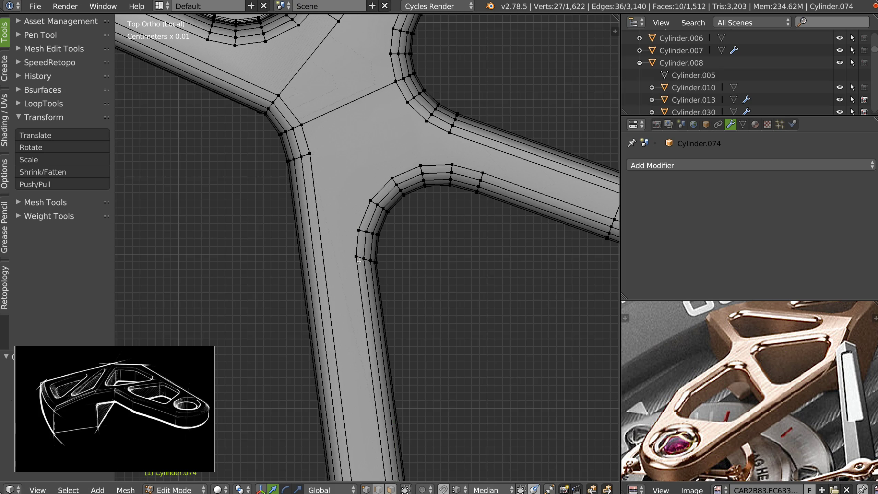
- Knife a cut from the fork's lowest inner curve vertex straight across the arm to its outer edge
key("k")
left_click(356, 257)
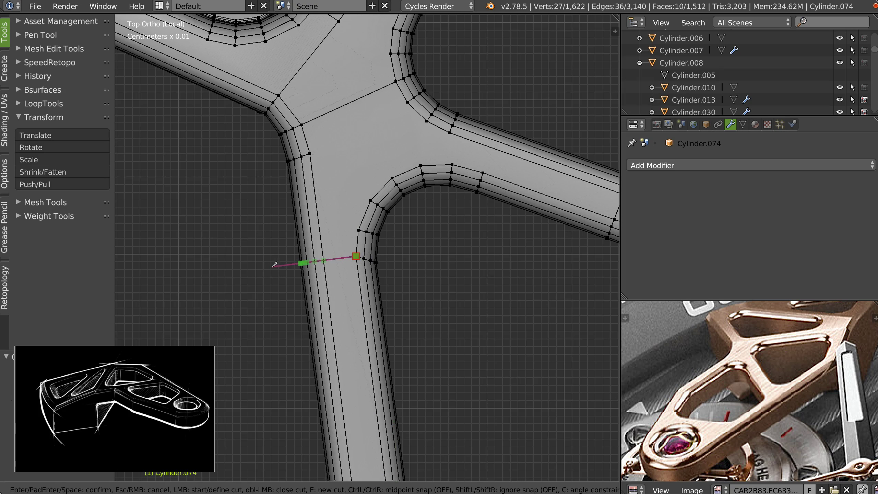
left_click(301, 263)
key("Return")
key("k")
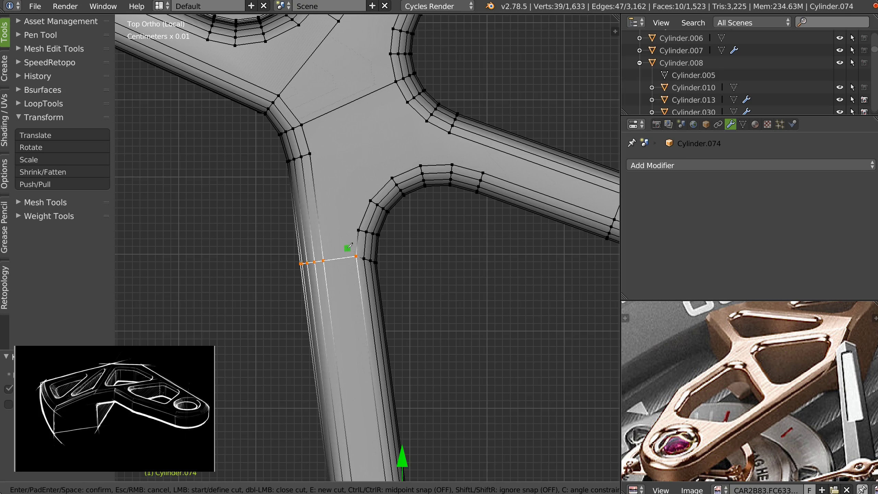
left_click(358, 230)
left_click(318, 222)
key("Escape")
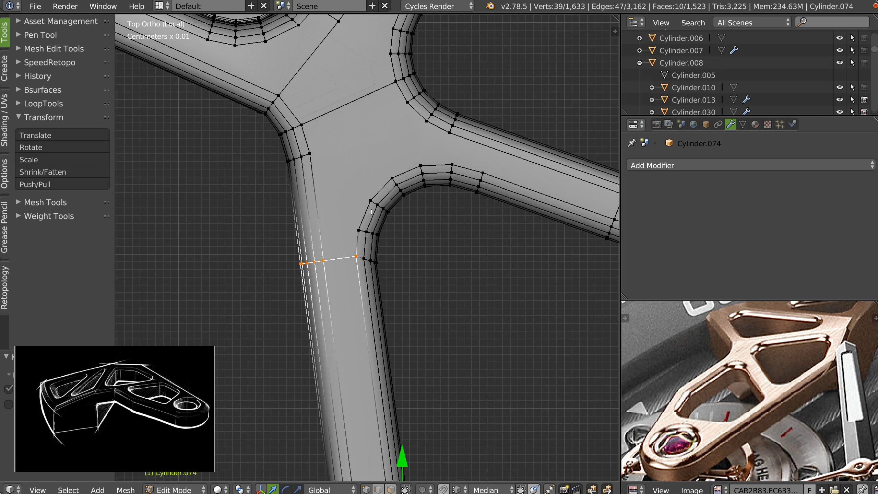
key("k")
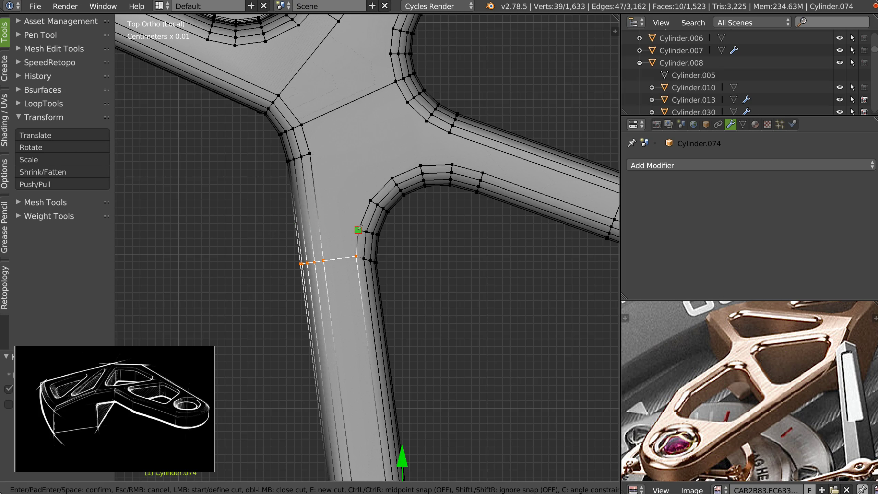
key("Escape")
- Knife a slanted cut from the inner curve's second vertex up to the flat face's outer border, and extend it across the bevel
key("k")
left_click(359, 229)
left_click(316, 204)
key("Return")
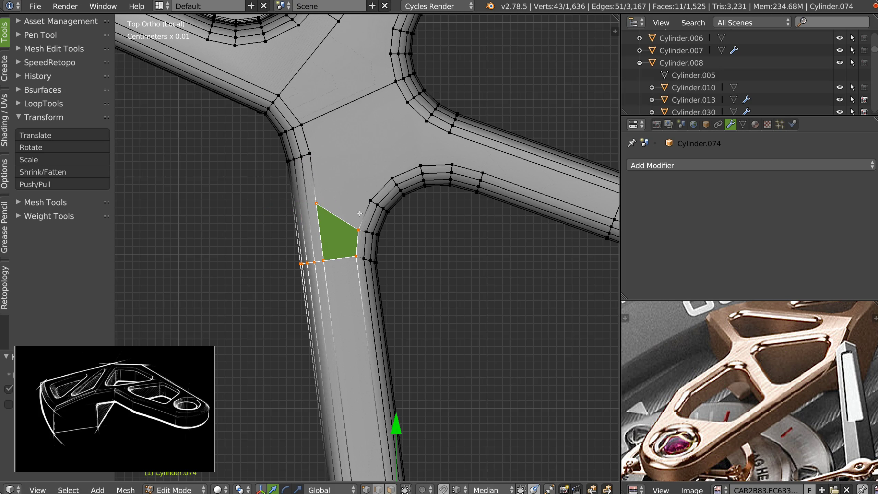
key("k")
left_click(316, 203)
key("Return")
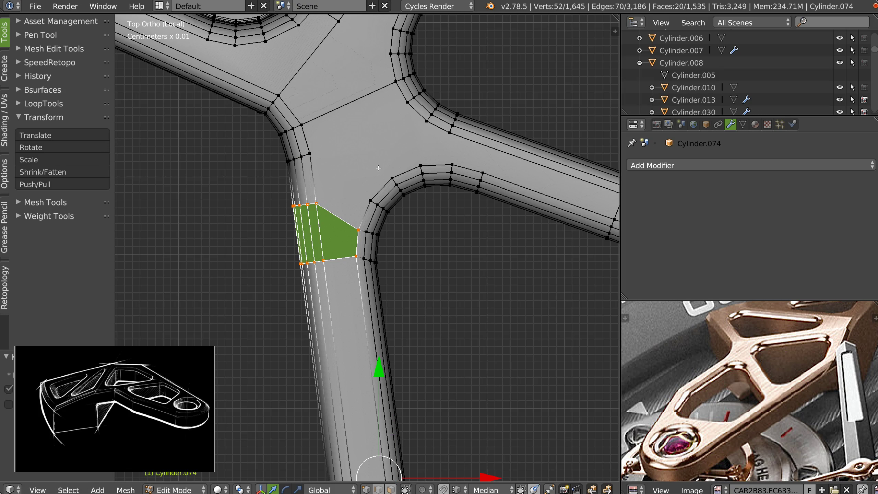
- Connect the fork's third inner curve vertex to the lower vertex of the arm's outer bend
right_click(371, 200)
right_click(310, 154, "shift")
key("j")
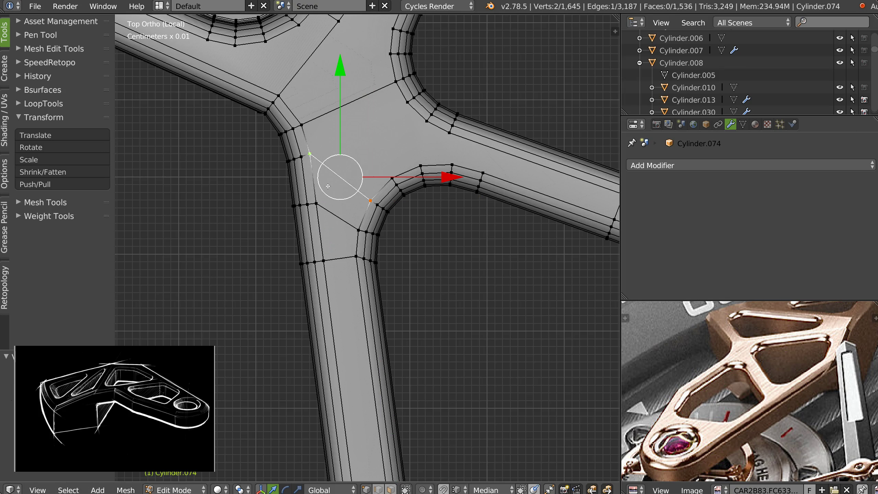
- Connect the facing vertices where the side branch leaves the fork, and knife one more cut across the branch from the curve's last vertex
middle_click_drag(445, 159, 411, 170, "shift")
right_click(418, 175)
right_click(416, 143, "shift")
key("j")
key("k")
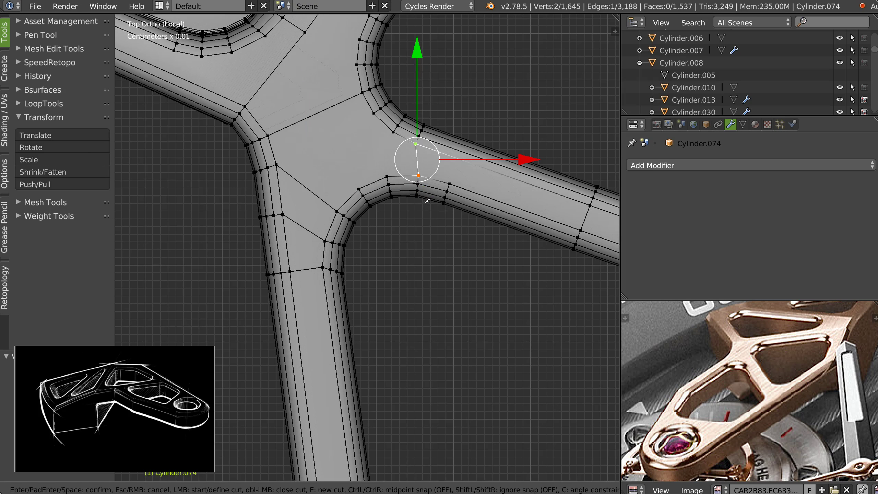
left_click(449, 184)
left_click(471, 126)
key("space")
- Connect the next two pairs of facing vertices between the fork's lower curve and the opposite curve
right_click(393, 131)
right_click(387, 177, "shift")
key("j")
right_click(374, 113)
right_click(358, 189, "shift")
key("j")
- Connect two vertices of the arm's outer bend to the facing vertices on the upper opening's curve
right_click(275, 165)
right_click(380, 114, "shift")
key("j")
right_click(351, 67)
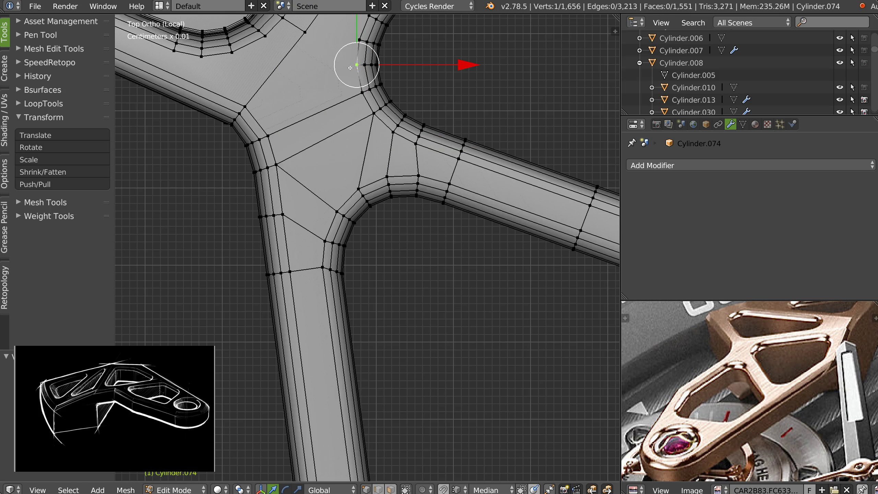
right_click(249, 108, "shift")
key("j")
- At the side branch's far end, knife a cut from the curve's first vertex across the branch to its lower edge
key("KP_5")
middle_click_drag(446, 221, 304, 205, "shift")
key("KP_5")
middle_click_drag(428, 195, 213, 166, "shift")
key("k")
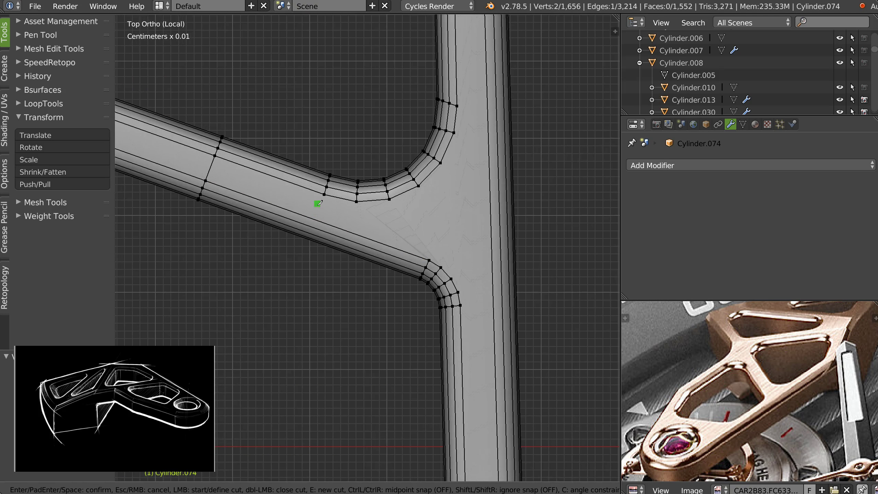
left_click(324, 195)
left_click(306, 263)
key("Return")
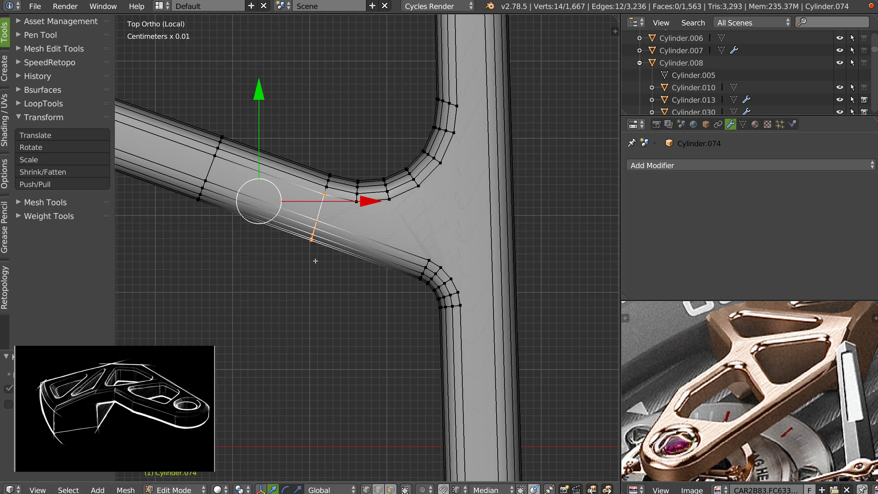
- Knife two more cuts from the curve's next two vertices across the side branch to its lower edge
key("k")
left_click(356, 202)
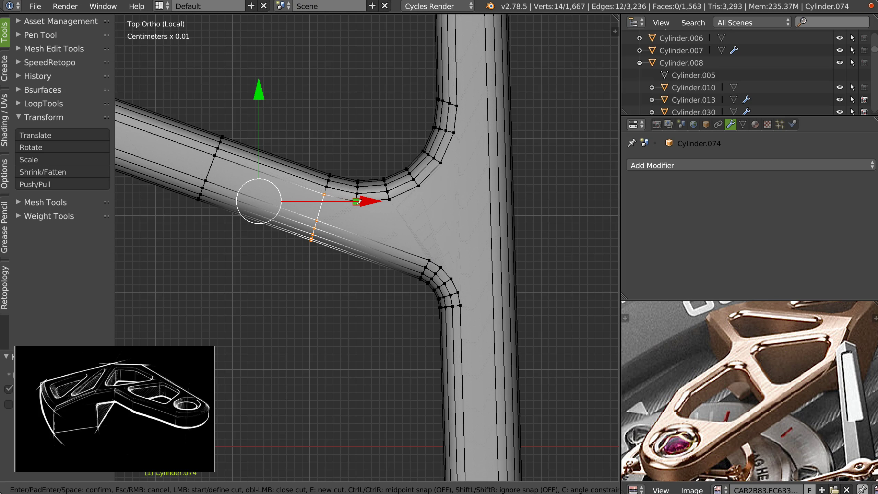
left_click(354, 234)
left_click(342, 268)
key("Return")
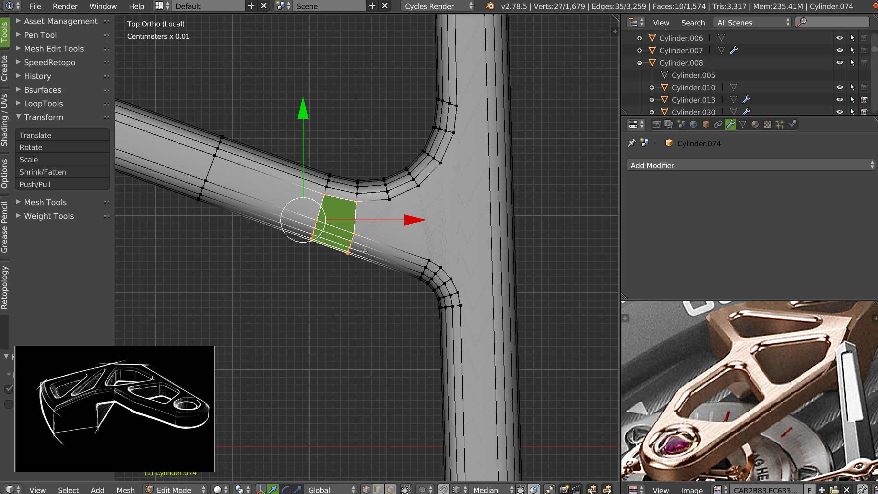
key("k")
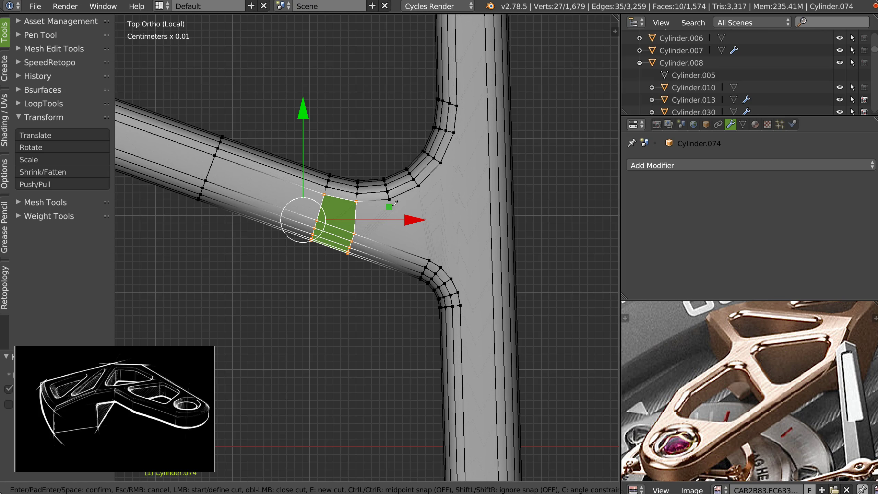
left_click(389, 200)
left_click(392, 247)
left_click(381, 281)
key("Return")
- Connect the small lower corner's first two vertices to the facing vertices on the branch's upper curve
right_click(429, 260)
right_click(419, 187, "shift")
key("j")
right_click(441, 267)
right_click(441, 164, "shift")
key("j")
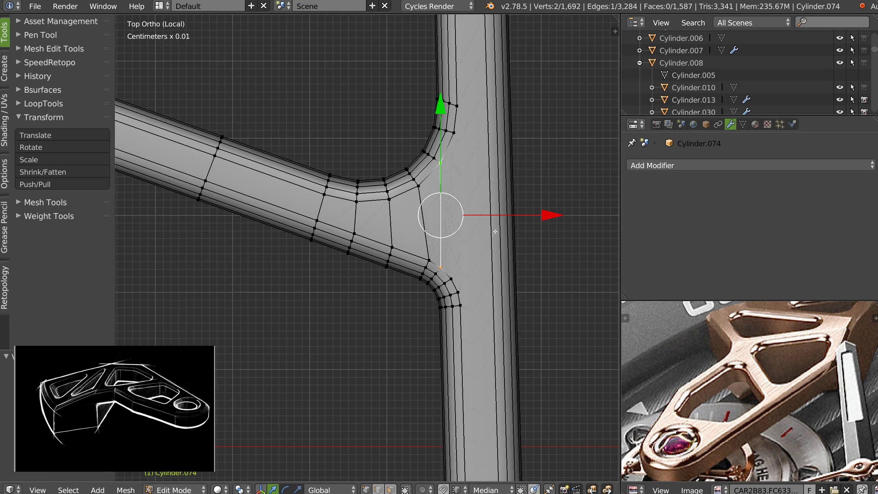
- Knife a cut from the small lower corner's last vertex straight across the vertical strut to its outer edge
middle_click_drag(495, 232, 403, 171, "shift")
key("k")
left_click(368, 245)
left_click(444, 239)
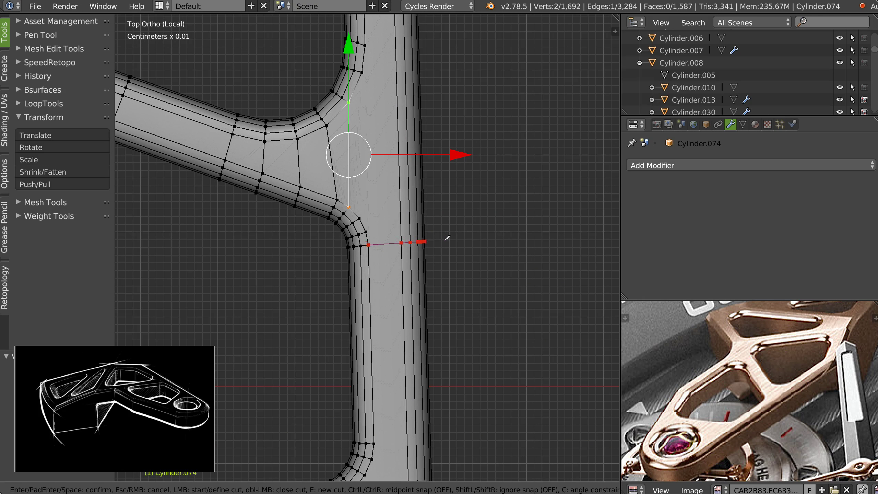
key("Return")
- Continue knife cuts from the small corner's next vertices across the vertical strut to its outer edge
left_click(365, 232)
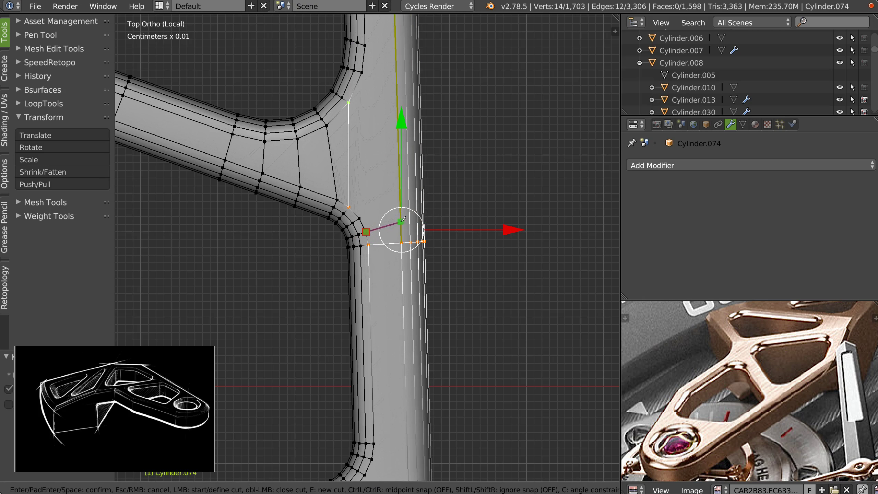
left_click(452, 219)
key("Return")
key("k")
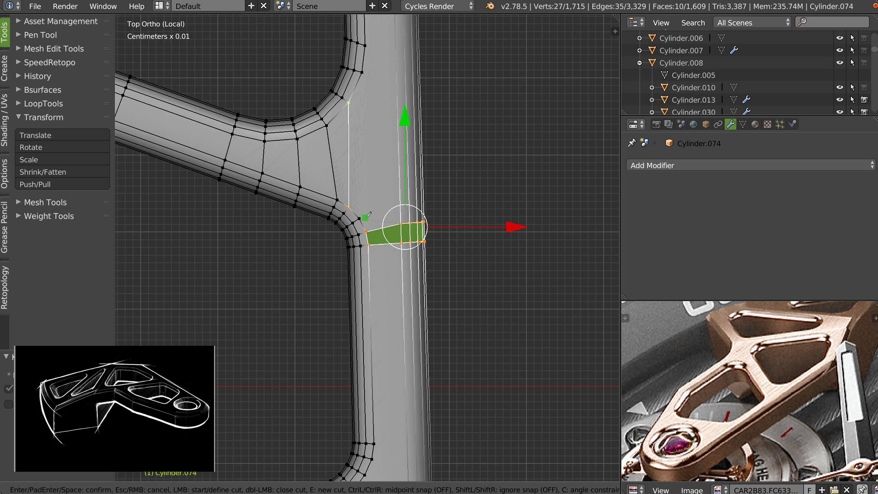
- Knife-cut from the rounded corner vertex below the diagonal strut junction across the side rail to its outer edge
left_click(359, 219)
left_click(400, 196)
left_click(445, 193)
key("Return")
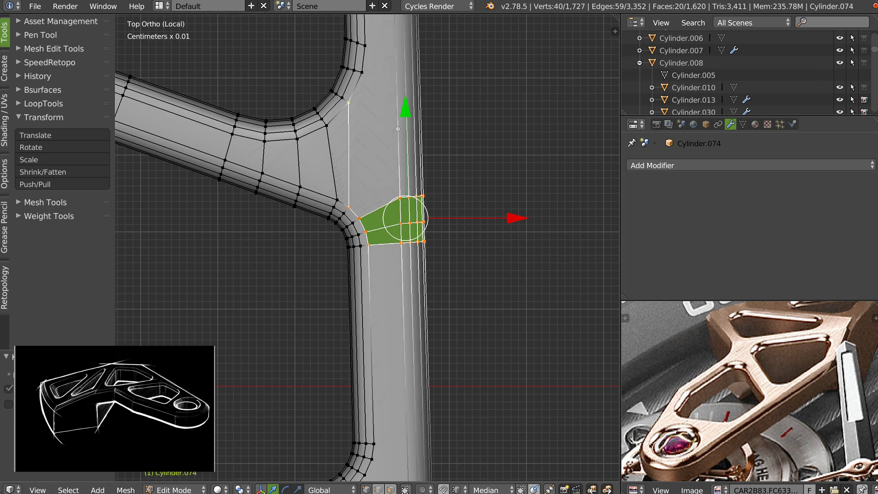
- Knife-cut across the side rail above the junction, starting where the upper opening's rounded corner meets its straight edge
middle_click_drag(398, 128, 360, 241, "shift")
key("k")
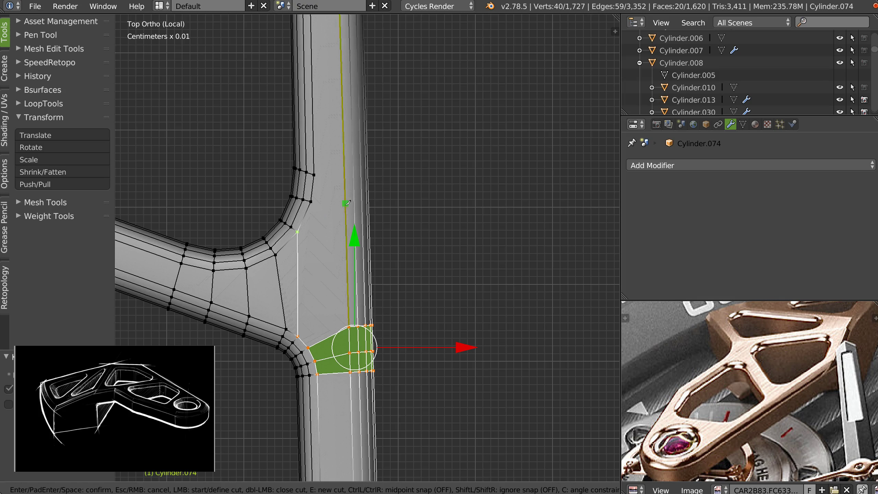
left_click(314, 174)
left_click(383, 171)
key("Return")
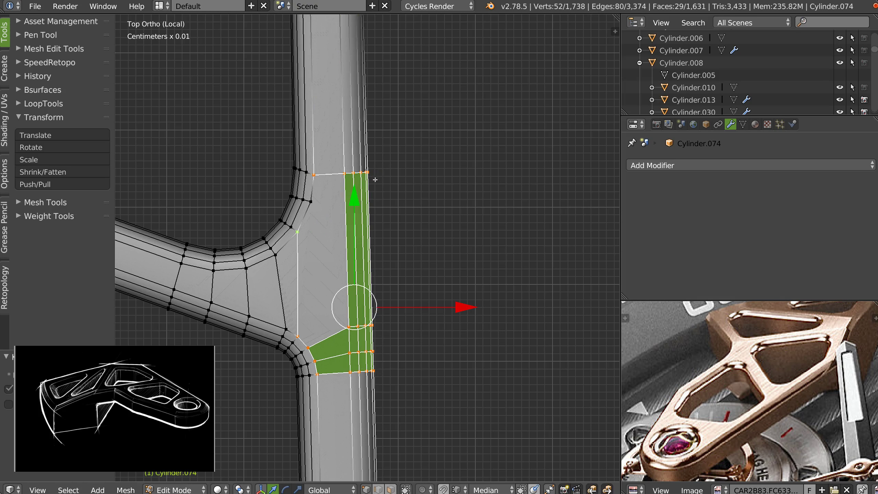
- Knife-cut from the next vertex down the upper opening's rounded corner across the side rail to its outer edge
key("k")
left_click(310, 202)
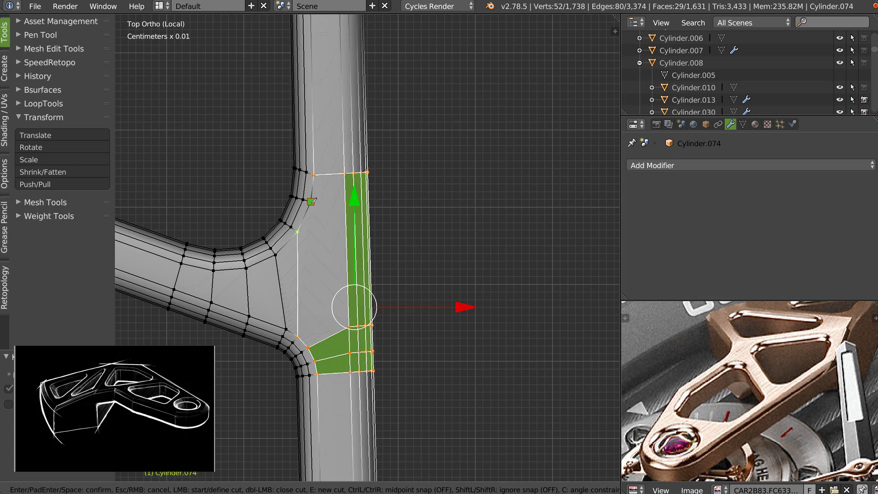
left_click(346, 214)
left_click(401, 214)
key("Return")
- Connect the upper opening's next corner vertex to the lowest cut's vertex on the rail's inner edge line
right_click(300, 232)
right_click(348, 326, "shift")
key("j")
- Reposition the vertices of one edge row across the curved border of the lower opening to even out the arc
middle_click_drag(370, 249, 424, 52, "shift")
middle_click_drag(278, 325, 278, 461, "ctrl")
middle_click_drag(367, 310, 391, 175, "ctrl")
middle_click_drag(368, 393, 370, 317, "ctrl")
middle_click_drag(369, 317, 381, 236, "shift")
right_click_drag(344, 308, 347, 313)
left_click(346, 312)
key("g")
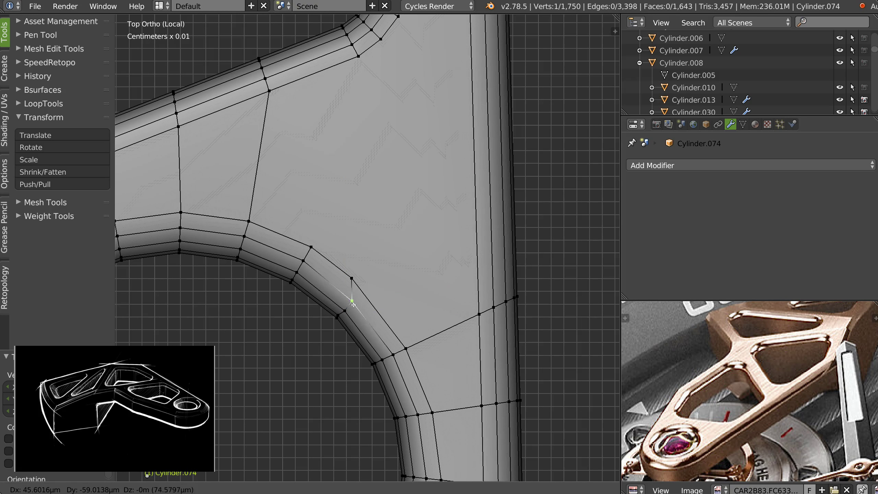
left_click(353, 304)
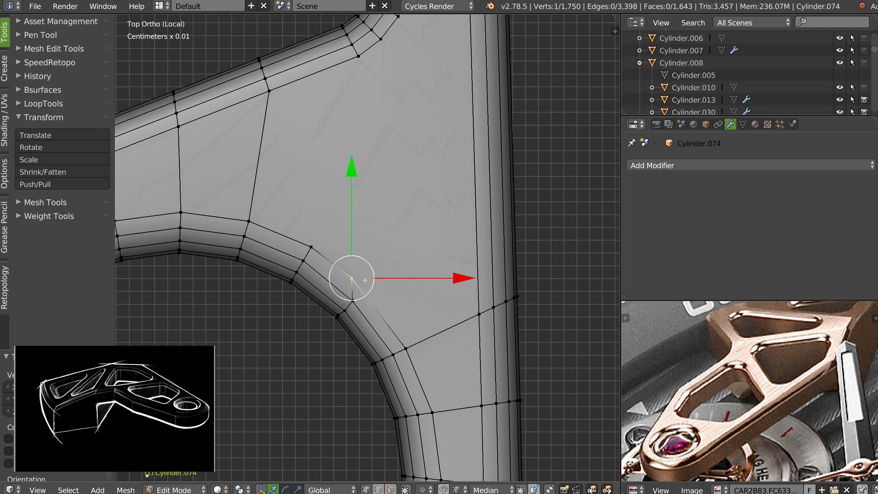
key("g")
left_click(372, 284)
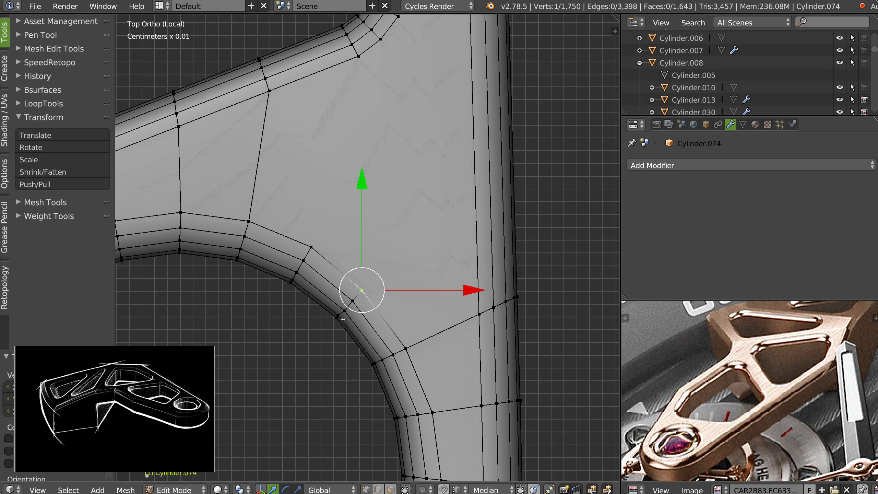
scroll(384, 238, "up", 4)
key("g")
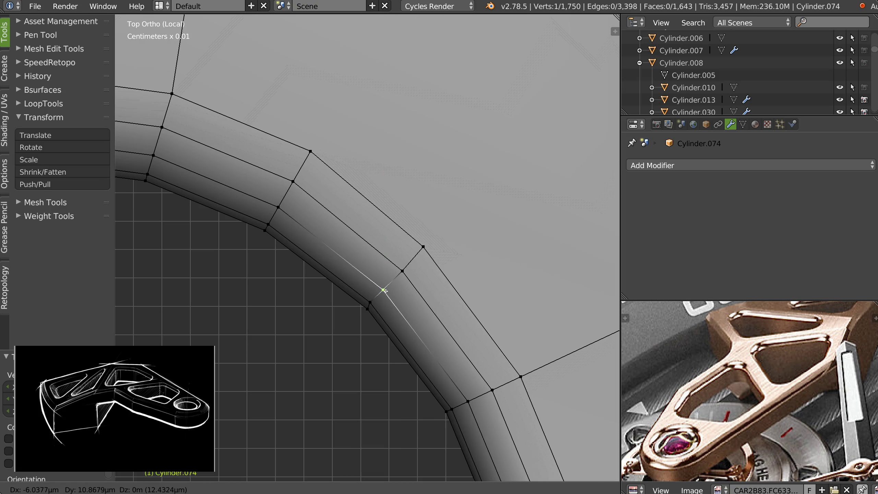
left_click(401, 274)
- Align the edge row across the lower opening's curved border and nudge its inner vertex into line
left_click(410, 263, "alt")
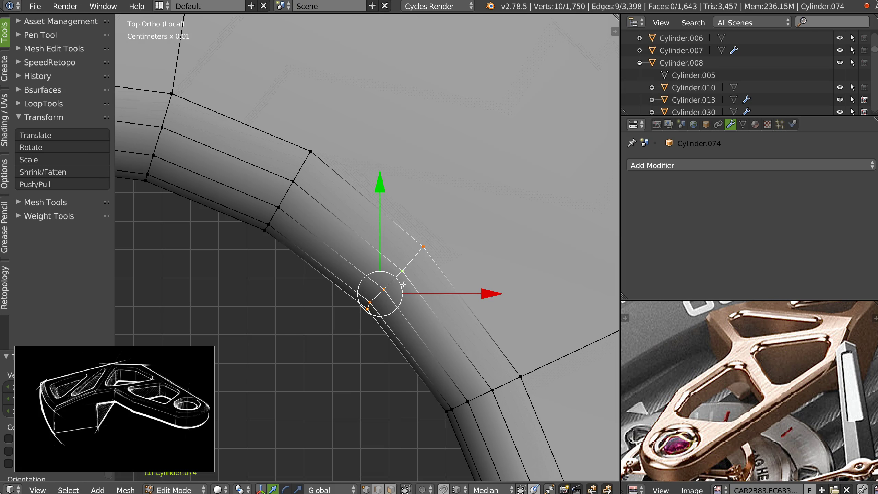
right_click(400, 298)
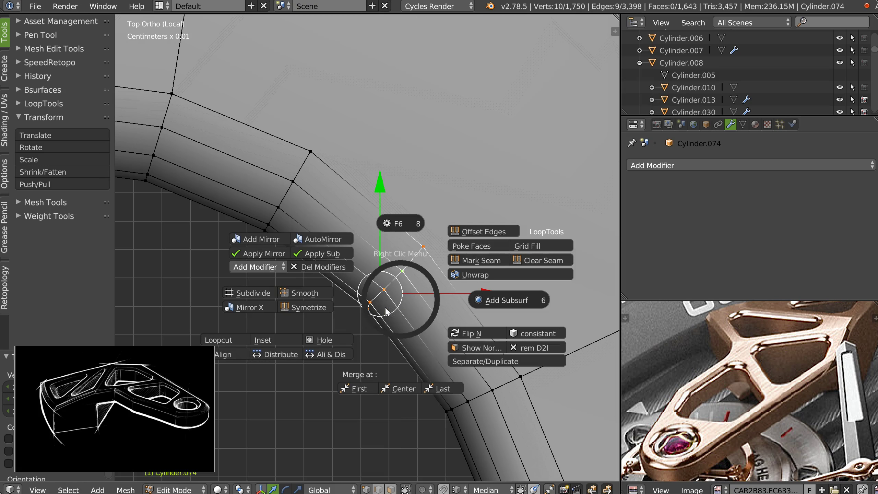
left_click(229, 356)
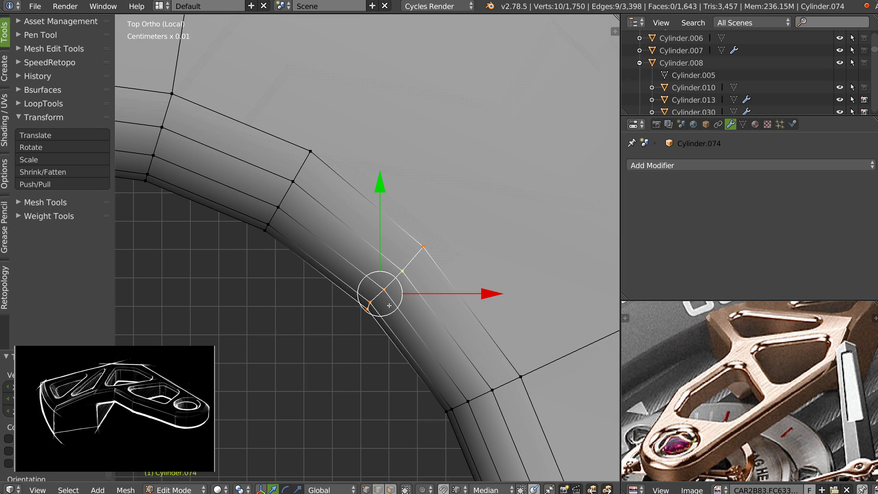
left_click(370, 303)
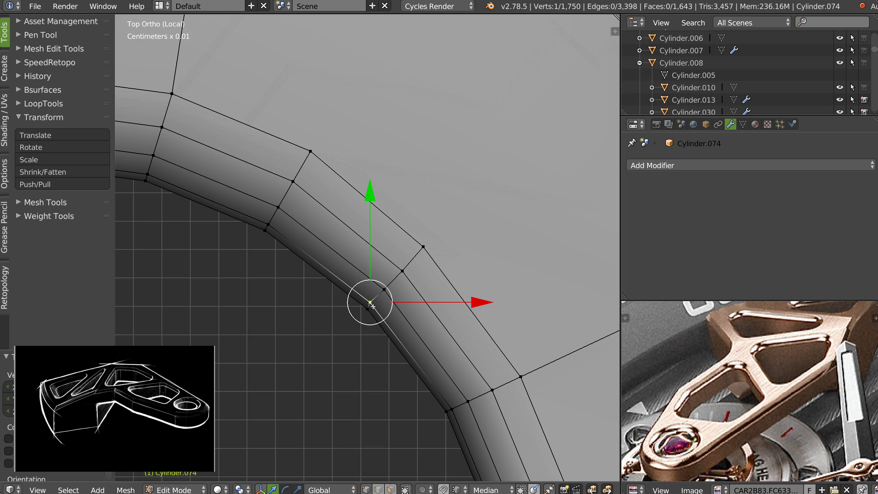
key("g")
left_click(373, 307)
- Connect the middle opening's lower corner vertex to the facing vertex on the lower opening's curved border
middle_click_drag(475, 237, 416, 238, "ctrl")
middle_click_drag(417, 237, 271, 314, "shift")
middle_click_drag(272, 314, 274, 374, "shift")
left_click(353, 167)
left_click(315, 320, "shift")
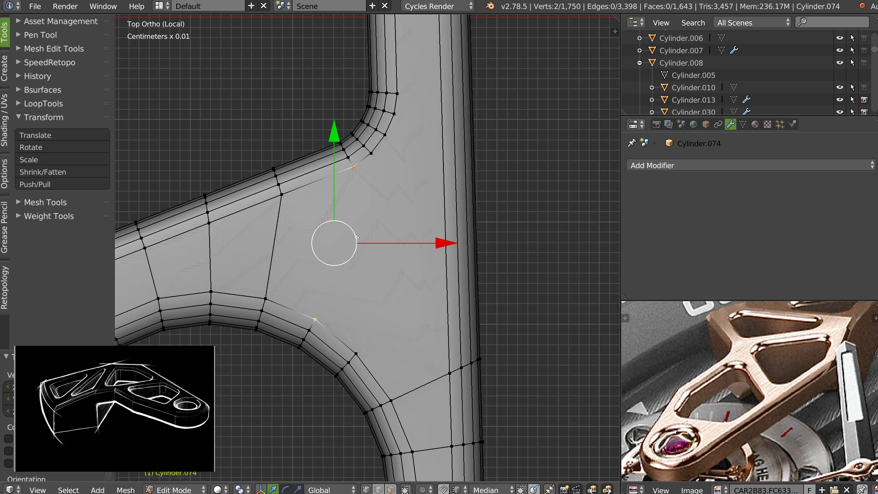
key("j")
- Knife-cut from the next vertex on the lower opening's arc diagonally to the side rail and across to its outer edge
key("k")
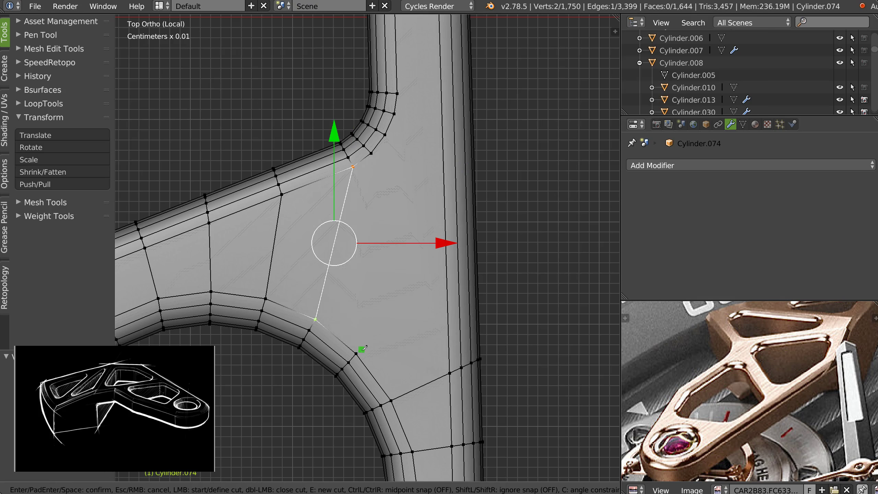
left_click(356, 353)
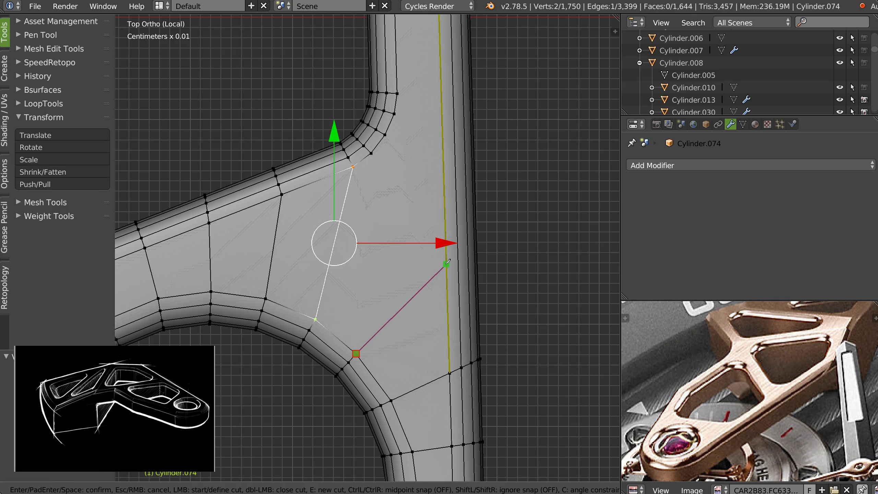
left_click(446, 265)
left_click(513, 255)
key("Return")
- Connect the middle opening's lower corner vertex to the new cut vertex on the side rail's inner edge line
right_click(351, 166)
right_click(444, 264, "shift")
key("j")
- Knife-cut two edges across the side rail from the first two vertices of the middle opening's lower rounded corner
middle_click_drag(385, 162, 353, 250, "shift")
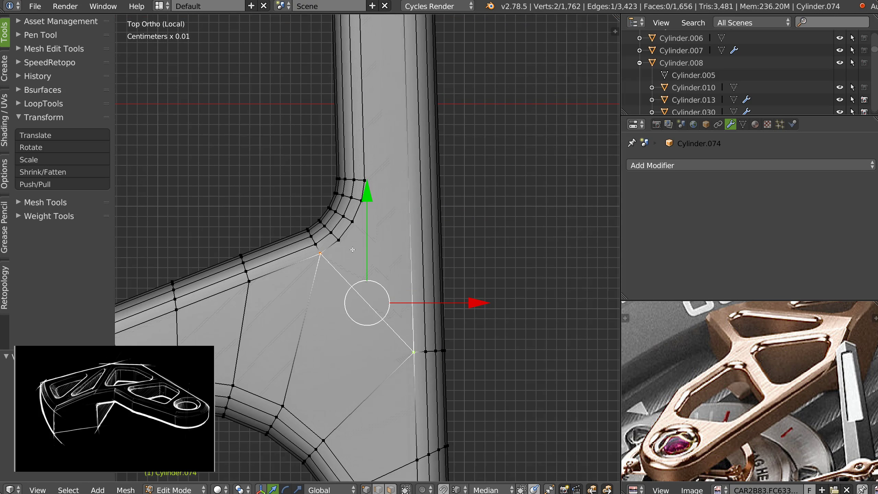
key("k")
left_click(364, 180)
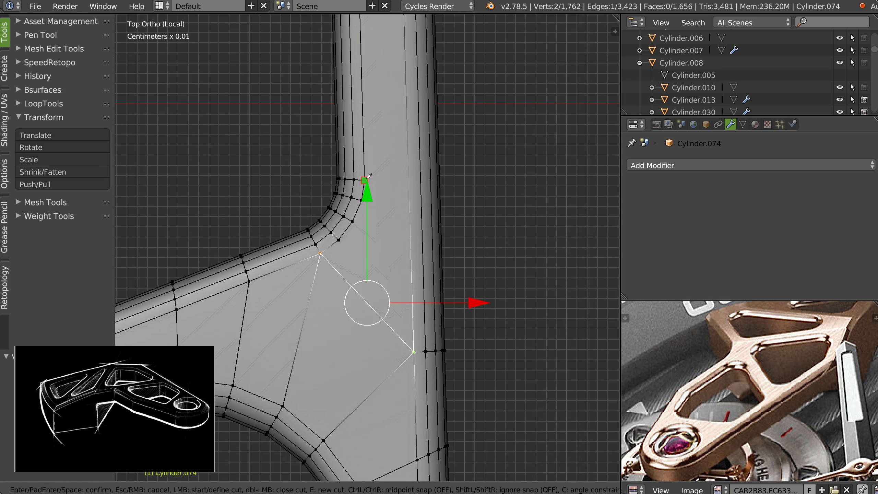
left_click(449, 177)
key("Return")
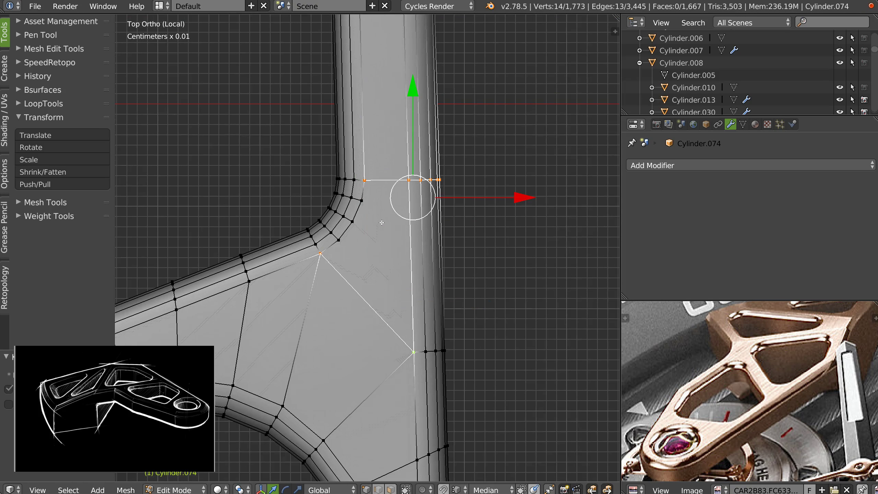
key("k")
left_click(361, 201)
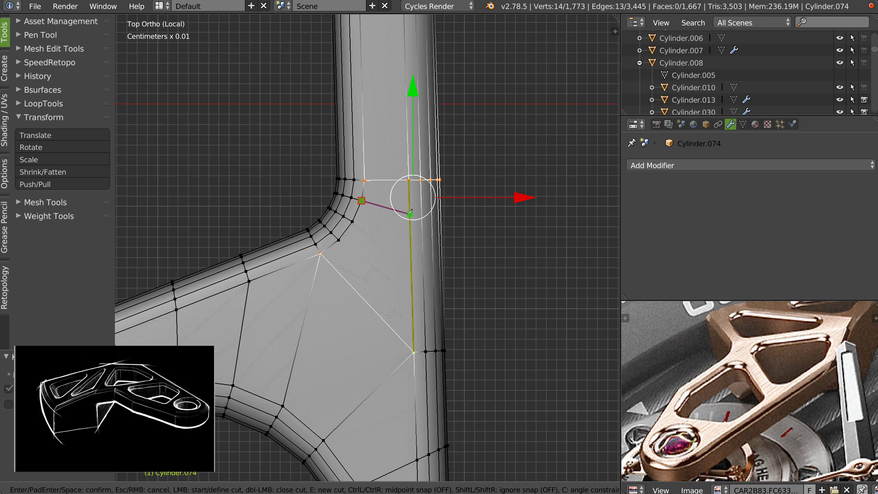
left_click(464, 211)
key("Return")
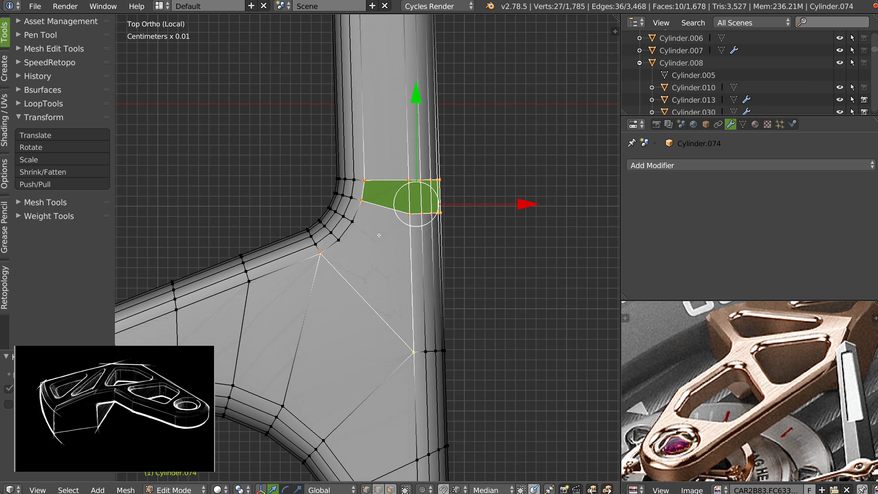
- Knife-cut two more edges from the remaining vertices of the middle opening's lower corner across the side rail
key("k")
left_click(352, 221)
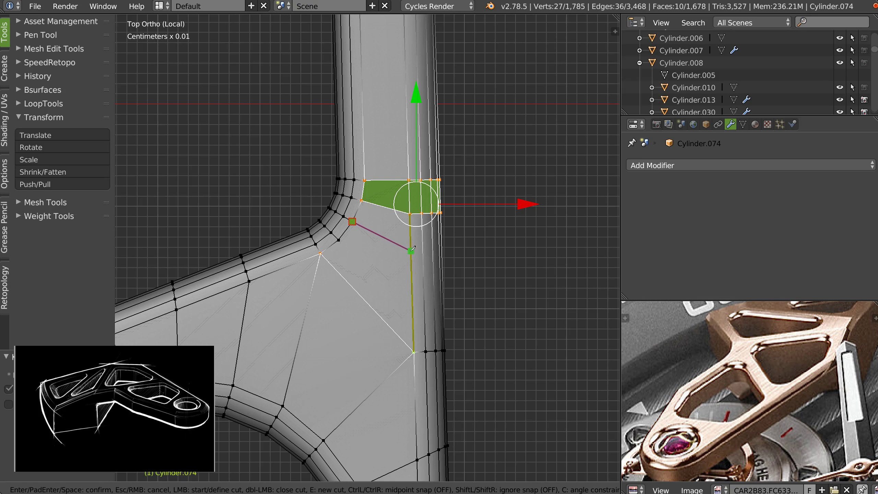
left_click(411, 251)
key("Return")
key("k")
left_click(342, 239)
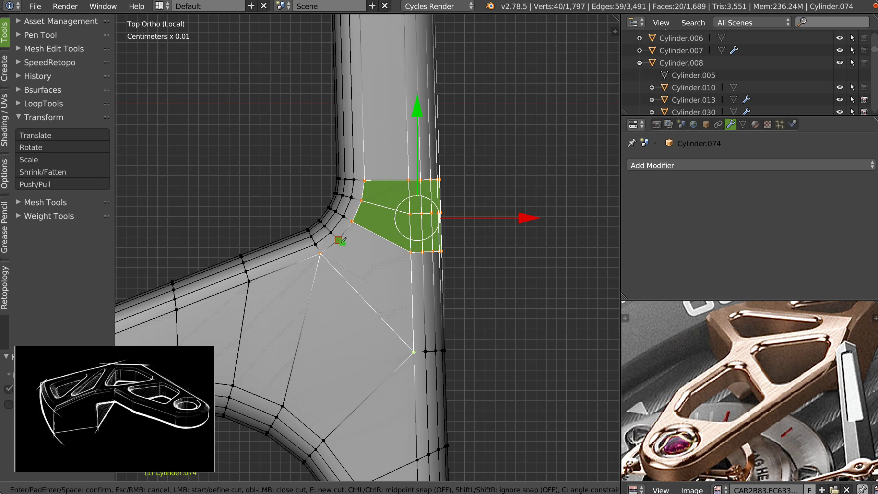
left_click(412, 295)
left_click(463, 292)
key("Return")
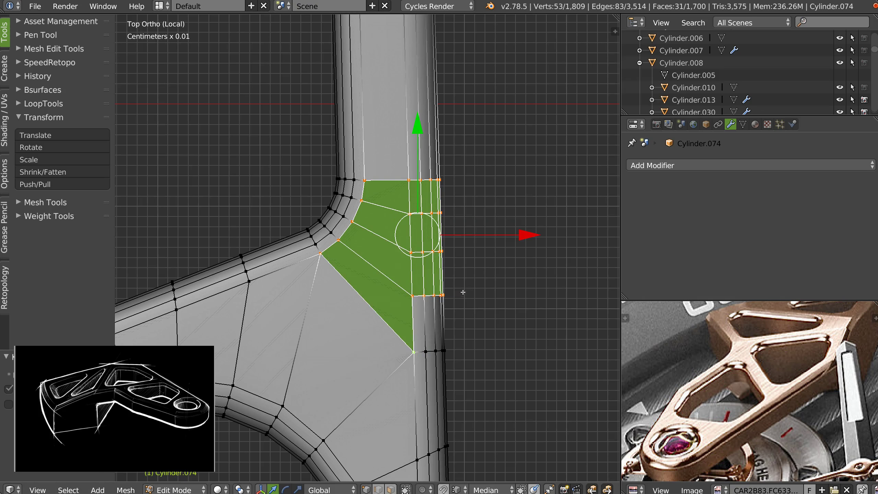
- Add two edge loops across the long straight strut on the opposite side of the middle opening, above its bend
scroll(415, 203, "down", 4)
middle_click_drag(221, 300, 316, 274, "shift")
middle_click_drag(429, 120, 388, 229, "shift")
middle_click_drag(344, 159, 494, 203, "shift")
middle_click_drag(273, 230, 311, 208, "shift")
key("k")
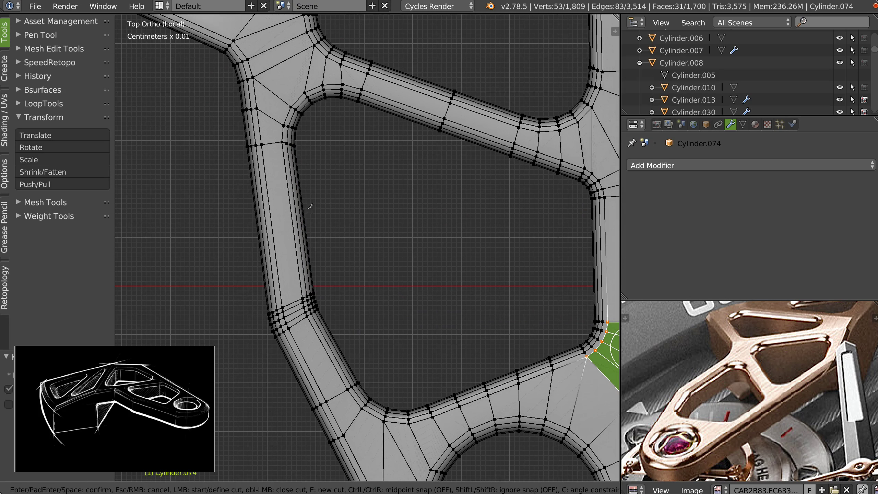
key("Escape")
key("ctrl+r")
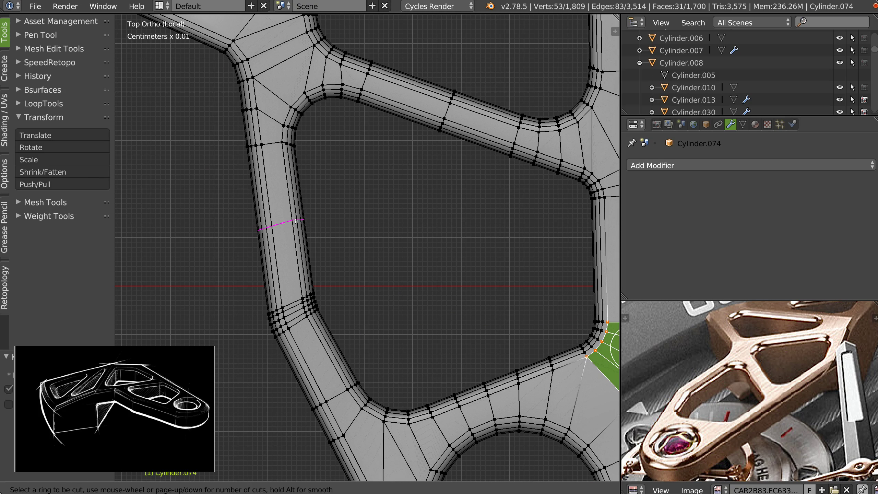
scroll(295, 221, "up", 1)
left_click(296, 220)
right_click(300, 223)
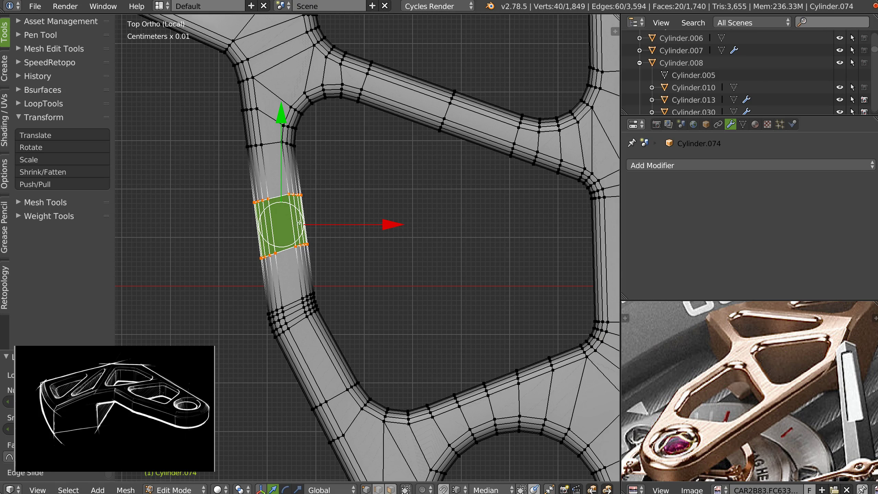
- Add one edge loop across the angled strut just below the bend
key("ctrl+r")
left_click(330, 358)
right_click(330, 359)
- Add one edge loop in each of the two long segments of the diagonal crossbar above the middle opening
middle_click_drag(386, 267, 313, 364, "shift")
key("ctrl+r")
left_click(333, 207)
right_click(333, 208)
key("ctrl+r")
left_click(408, 221)
right_click(407, 220)
- Add two edge loops across the straight side rail segment beside the middle opening
middle_click_drag(466, 156, 351, 285, "shift")
middle_click_drag(325, 313, 439, 249, "shift")
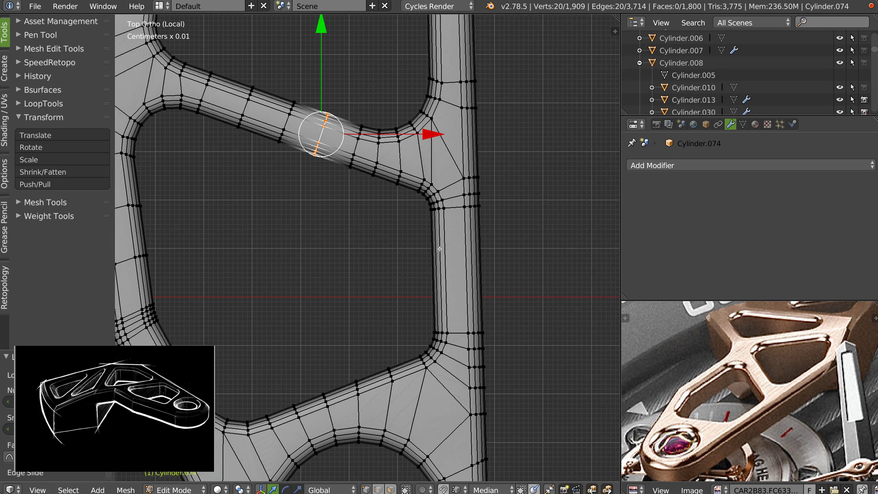
key("ctrl+r")
scroll(453, 263, "up", 1)
left_click(453, 264)
right_click(453, 264)
- Add two edge loops across the straight side rail segment beside the upper opening, below the bend
middle_click_drag(371, 273, 386, 66, "shift")
middle_click_drag(386, 159, 372, 332, "shift")
middle_click_drag(389, 85, 406, 345, "shift")
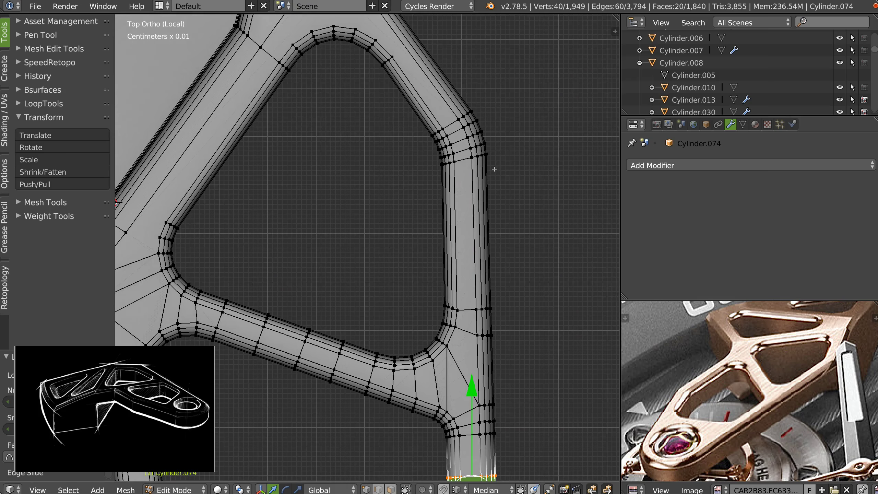
key("ctrl+r")
scroll(481, 246, "up", 1)
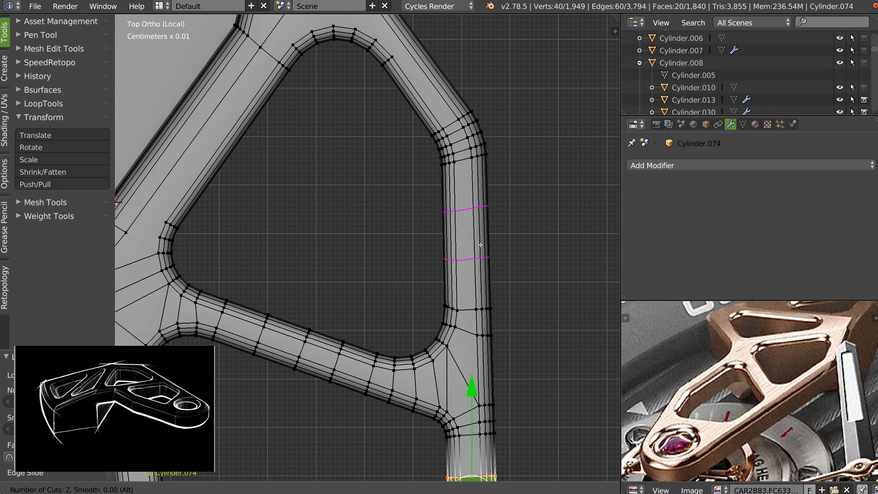
left_click(481, 245)
right_click(484, 235)
- Knife-cut across the angled rail from the vertex where the upper opening's rounded tip begins
middle_click_drag(404, 176, 393, 306, "shift")
scroll(374, 212, "up", 3)
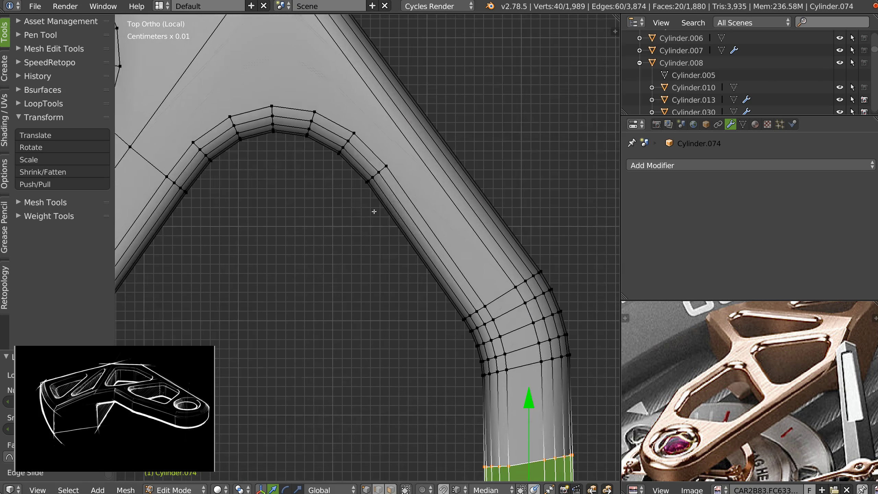
middle_click_drag(375, 212, 356, 265, "shift")
key("k")
left_click(370, 219)
left_click(418, 181)
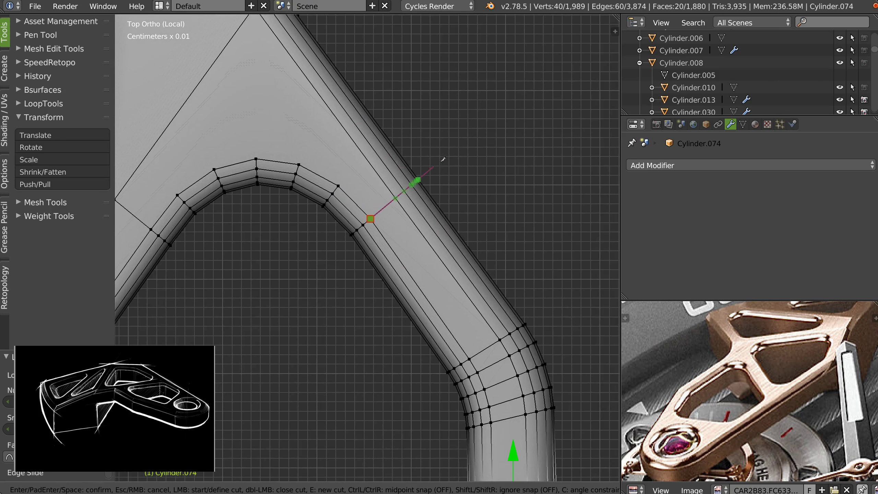
key("Return")
- Knife-cut from the second vertex of the upper opening's rounded tip across the angled rail to its outer edge
key("k")
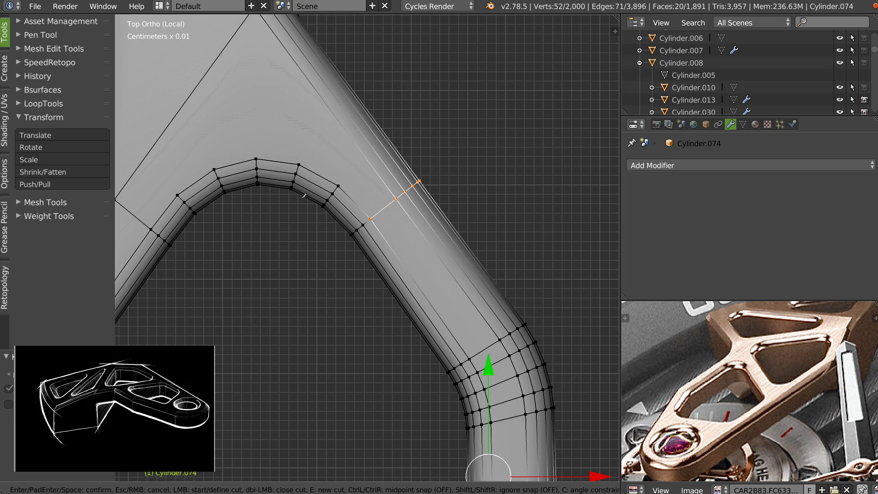
left_click(338, 186)
left_click(406, 126)
key("Return")
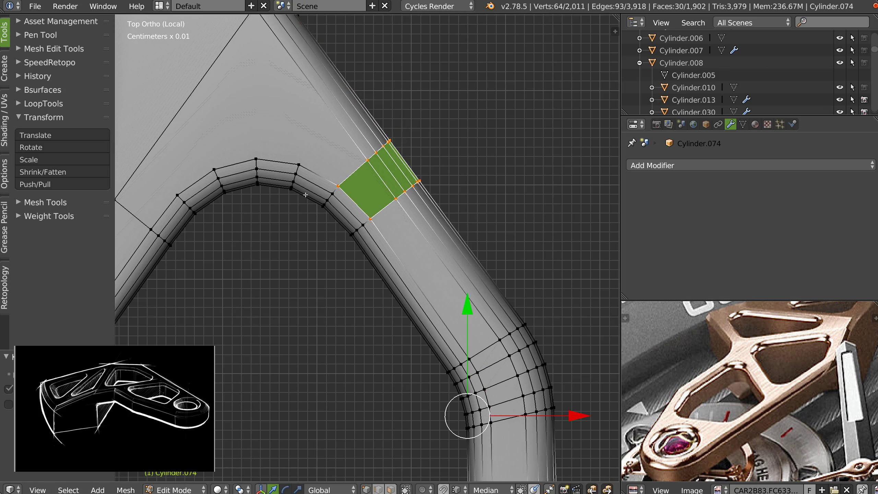
- Knife-cut from the third vertex of the upper opening's rounded tip to the inner edge line and across the angled rail
key("k")
left_click(298, 165)
left_click(325, 103)
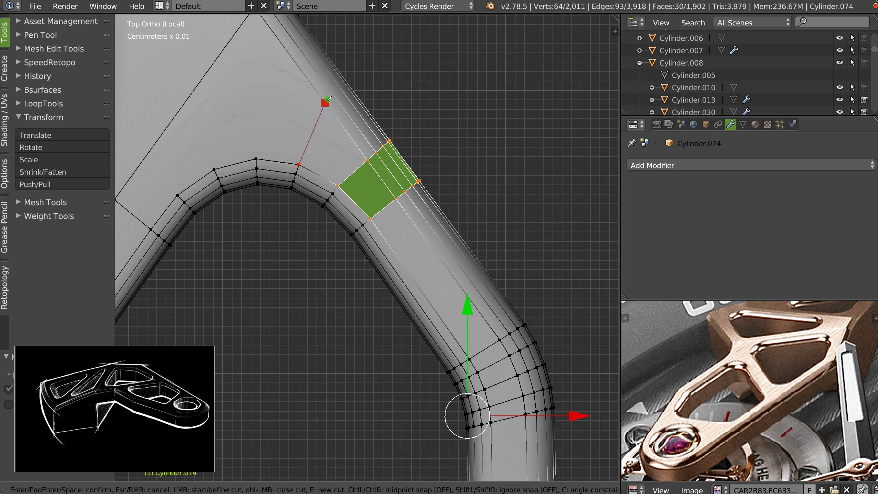
key("Return")
middle_click_drag(293, 118, 322, 299, "shift")
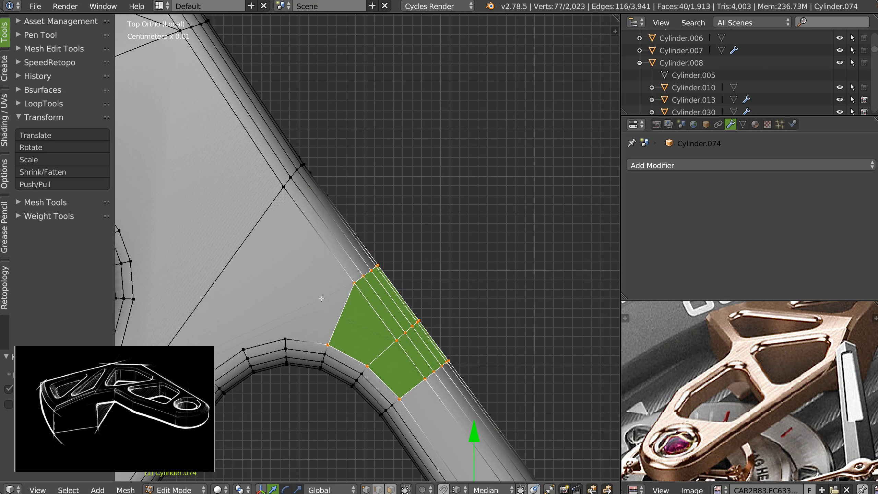
- Connect the top vertex of the upper opening's rounded tip to the junction vertex on the angled rail's inner edge line
right_click(286, 340)
right_click(284, 189, "shift")
key("j")
- Connect two pairs of facing vertices across the rail end of the diagonal strut between the upper and middle openings
middle_click_drag(228, 300, 338, 214, "shift")
middle_click_drag(338, 214, 338, 228, "ctrl")
right_click(259, 218)
right_click(322, 285, "shift")
key("j")
right_click(355, 262)
right_click(256, 183, "shift")
key("j")
- Connect the middle opening's rounded corner vertex to the junction vertex on the angled rail's inner edge line
middle_click_drag(299, 188, 313, 247, "shift")
right_click(273, 245)
right_click(407, 178, "shift")
key("j")
- Connect two pairs of facing vertices across the strut between the middle opening and the opening beyond it, near the angled rail
middle_click_drag(278, 173, 288, 229, "shift")
right_click(235, 234)
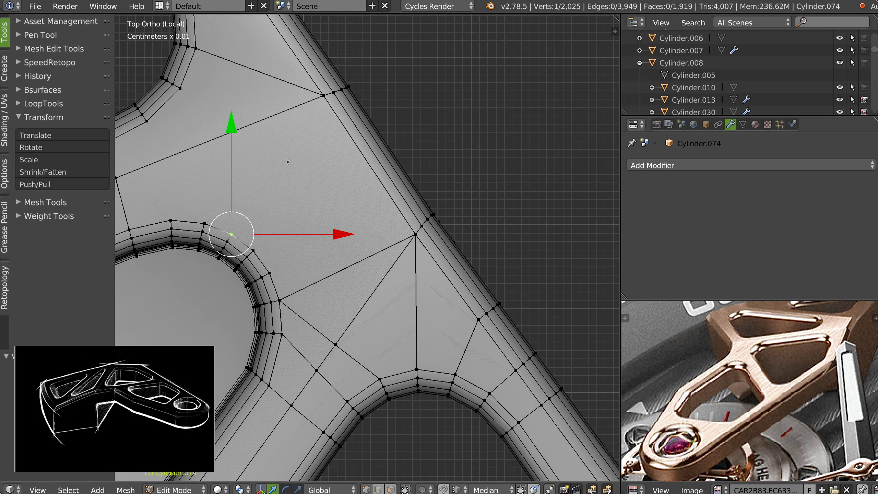
middle_click_drag(322, 97, 439, 124, "shift")
right_click(286, 247)
right_click(262, 148, "shift")
key("j")
right_click(298, 125)
right_click(320, 248, "shift")
key("j")
- Slide the centre-line vertex of the newest strut cut toward the angled rail so the cut bends evenly
scroll(351, 208, "down", 1, "shift")
right_click(309, 168)
key("g")
key("g")
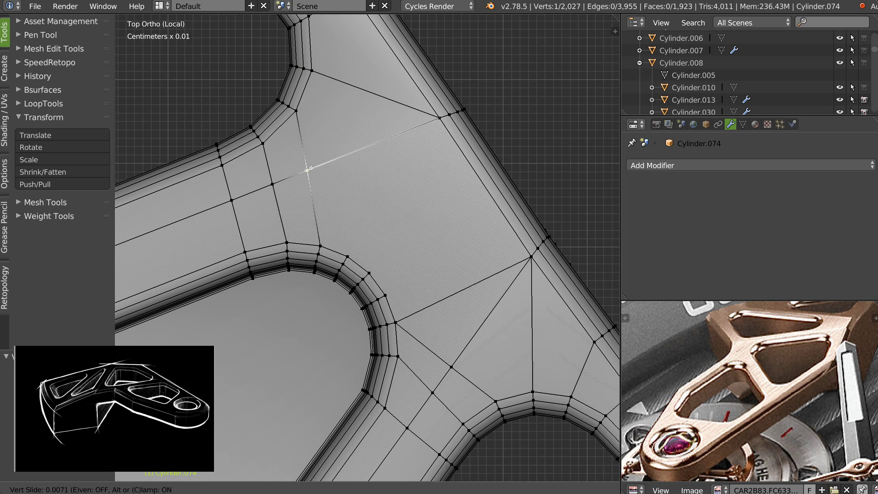
left_click(318, 166)
- Connect the next vertex of the middle opening's rounded corner to the rail's inner vertex where the neighbouring strut's centre line ends
right_click(272, 182)
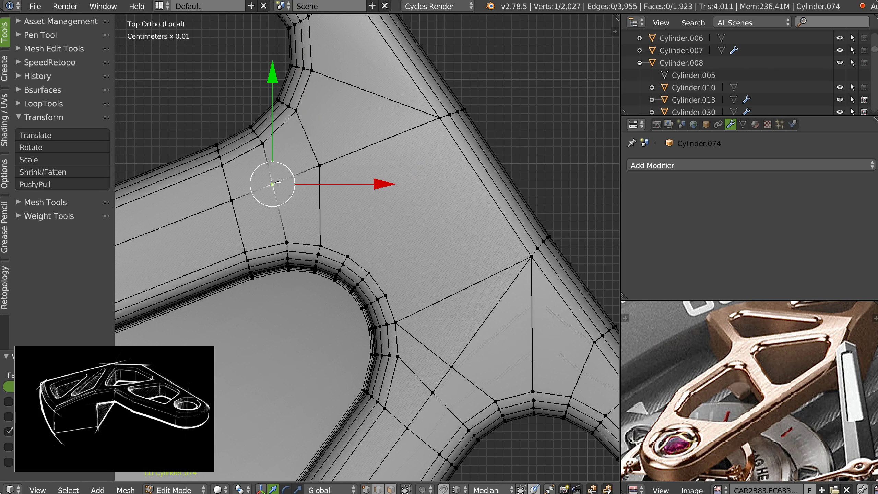
scroll(278, 182, "down", 3)
middle_click_drag(279, 181, 317, 209)
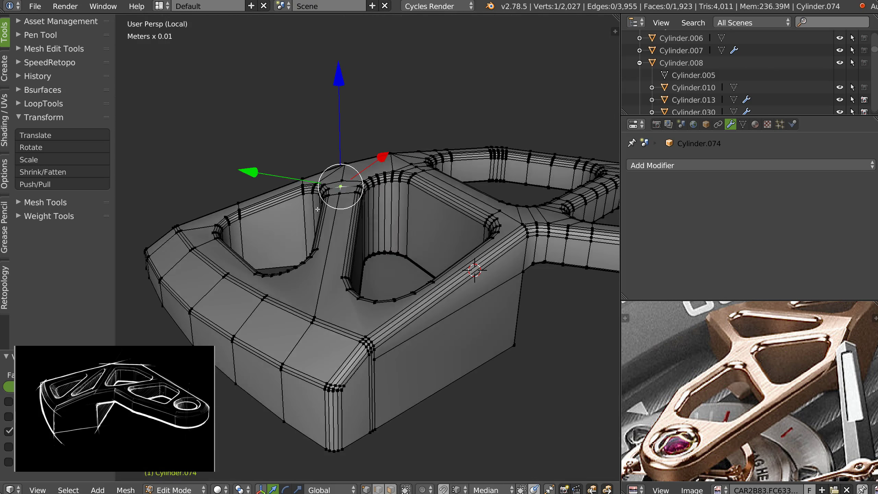
scroll(346, 180, "up", 3)
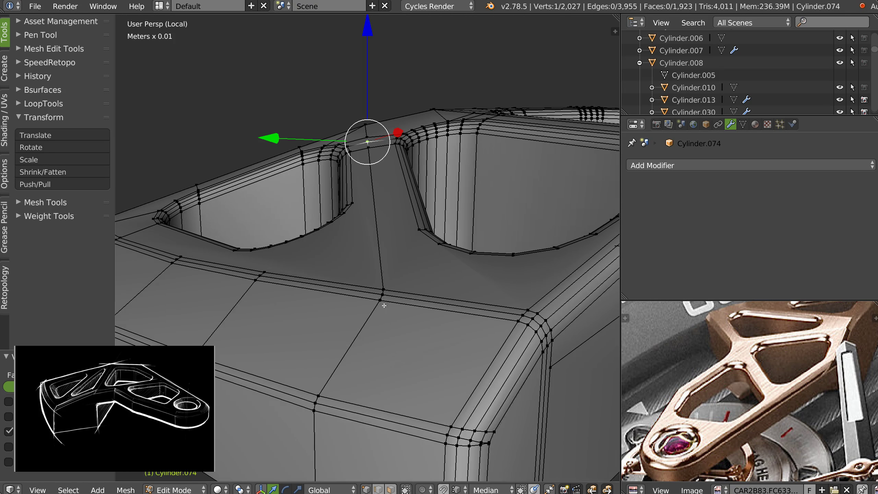
middle_click_drag(360, 142, 364, 235)
scroll(364, 235, "up", 2)
scroll(364, 235, "up", 3)
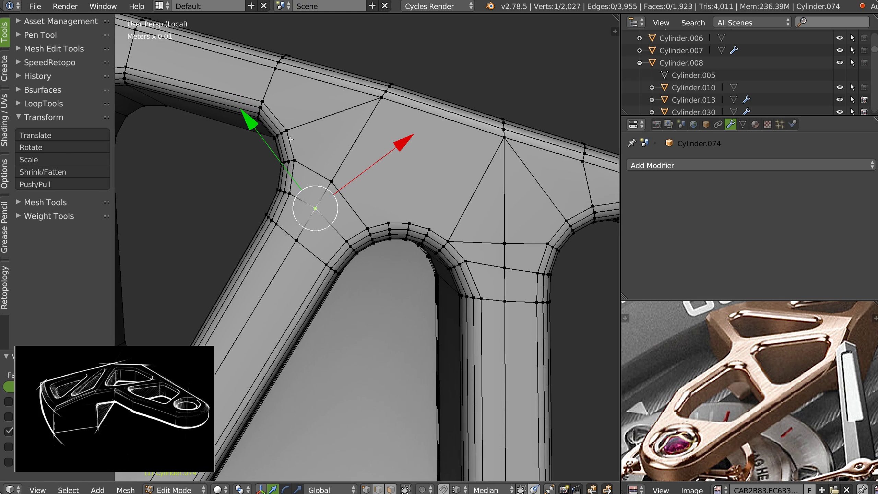
middle_click_drag(291, 139, 326, 187, "shift")
middle_click_drag(401, 212, 379, 209, "shift")
right_click(380, 235)
right_click(373, 114, "shift")
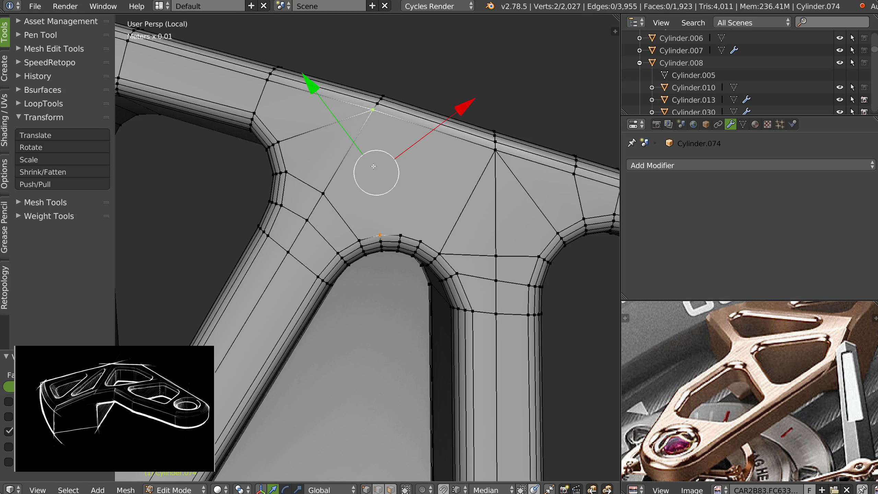
key("j")
key("KP_7")
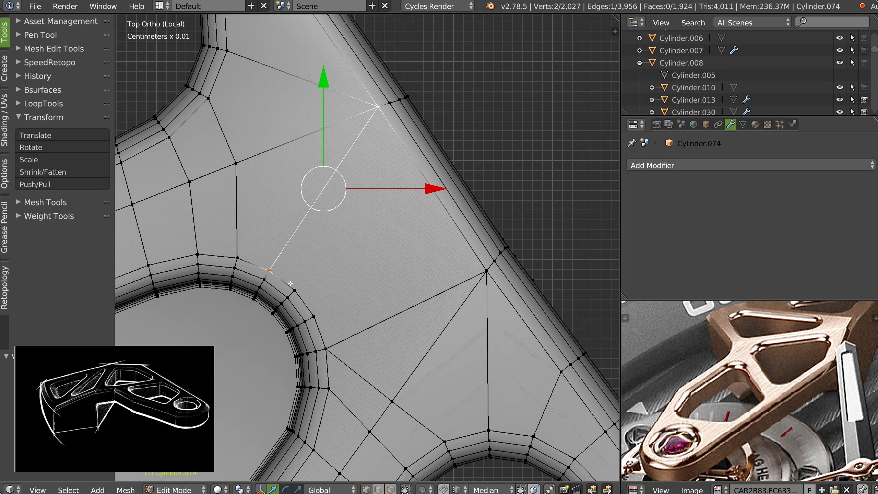
scroll(421, 216, "down", 2)
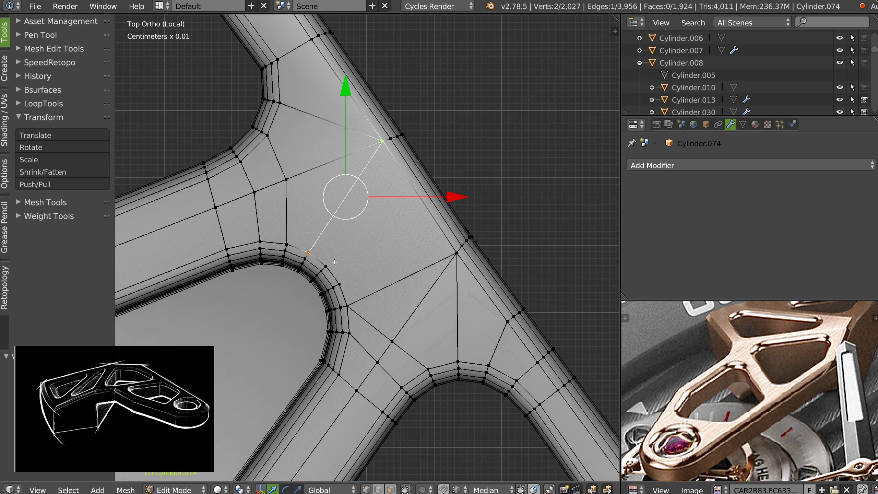
key("k")
left_click(325, 266)
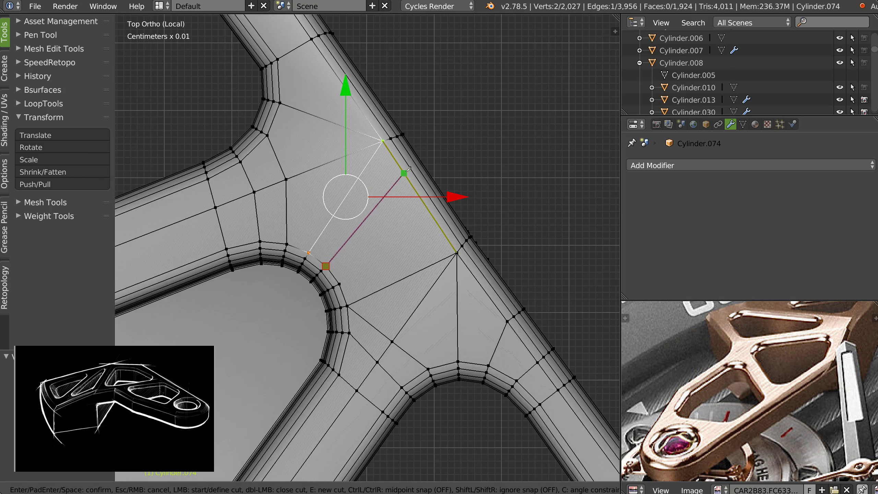
key("Escape")
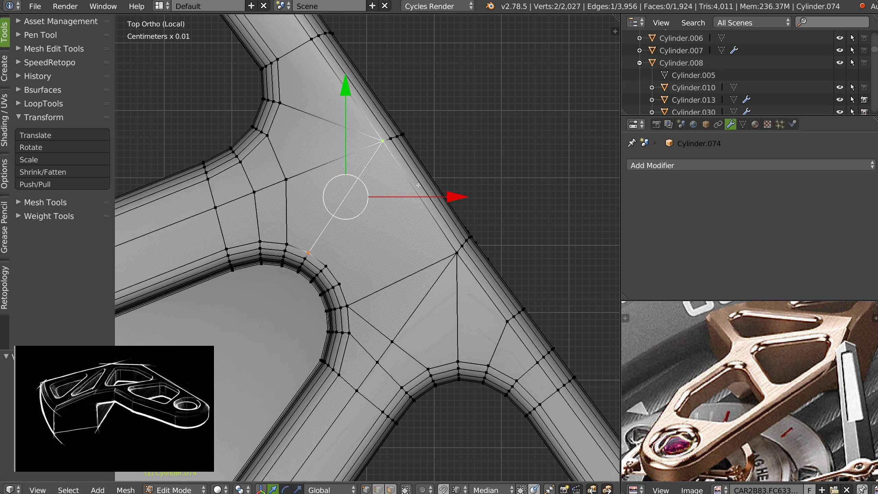
- Add two evenly spaced edge loops across the angled rail's edge strip between the two strut junction vertices
key("ctrl+r")
scroll(417, 187, "up", 1)
left_click(418, 187)
right_click(418, 187)
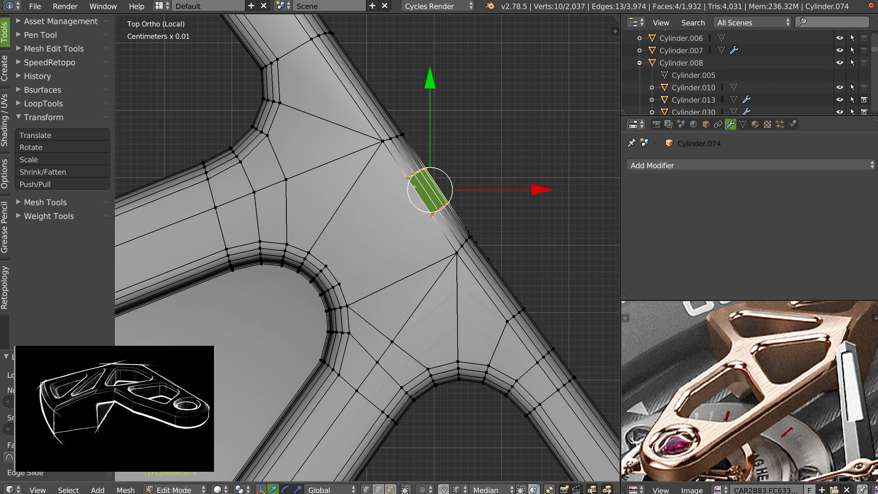
- Connect the inner vertices of the two new rail loops to the facing vertices of the middle opening's rounded corner
right_click(405, 179)
right_click(327, 264, "shift")
key("j")
right_click(431, 215)
right_click(340, 283, "shift")
key("j")
- Add an edge loop near the diagonal strut's lower end and connect its centre-line vertex to the upper opening's border vertex
middle_click_drag(396, 177, 387, 253, "ctrl")
middle_click_drag(332, 242, 392, 128, "shift")
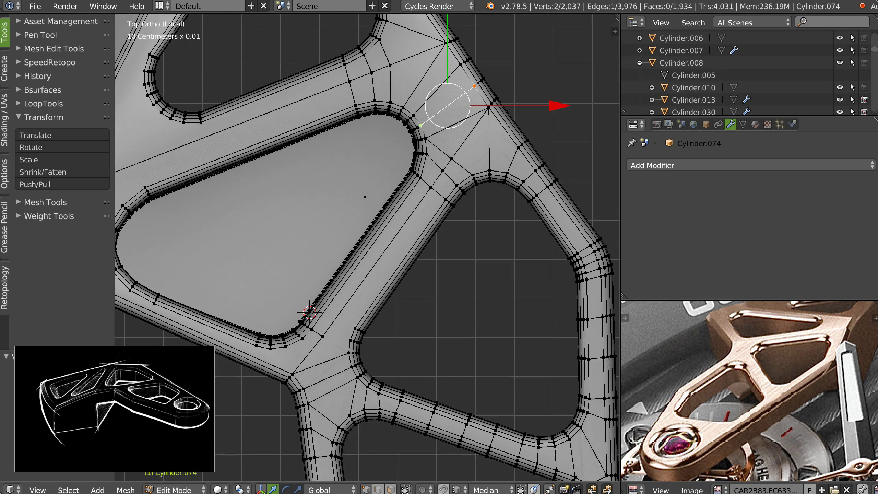
middle_click_drag(364, 208, 380, 155, "shift")
middle_click_drag(367, 287, 408, 211, "ctrl")
scroll(440, 194, "down", 1)
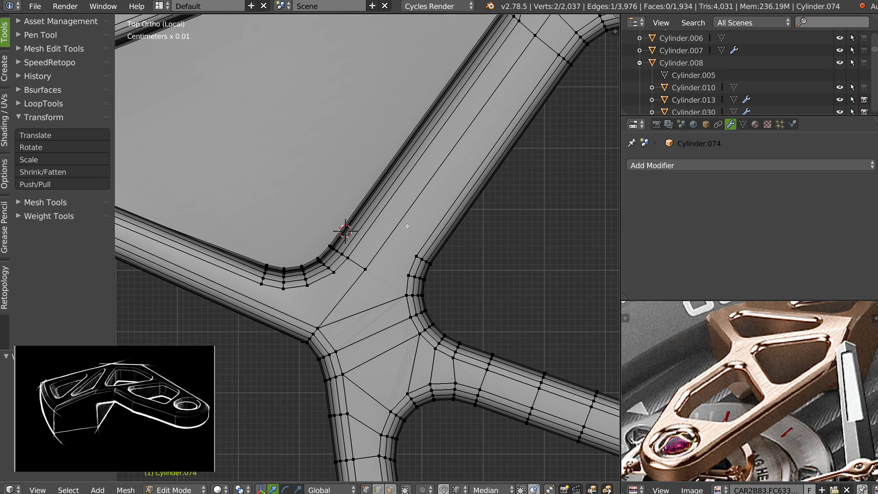
key("ctrl+r")
left_click(402, 218)
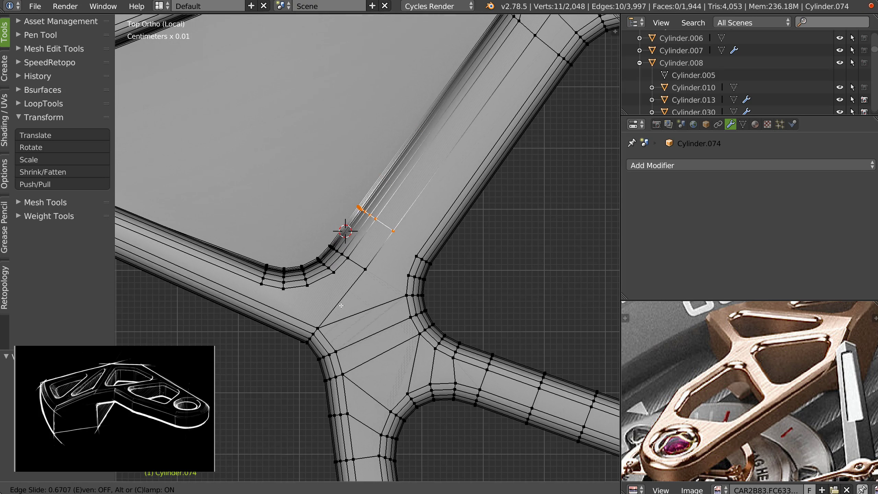
left_click(408, 277)
right_click(416, 257)
right_click(387, 240, "shift")
key("j")
- Connect the next centre-line vertex to the upper opening's lower corner and slide it up along the strut's centre line
scroll(394, 292, "up", 3)
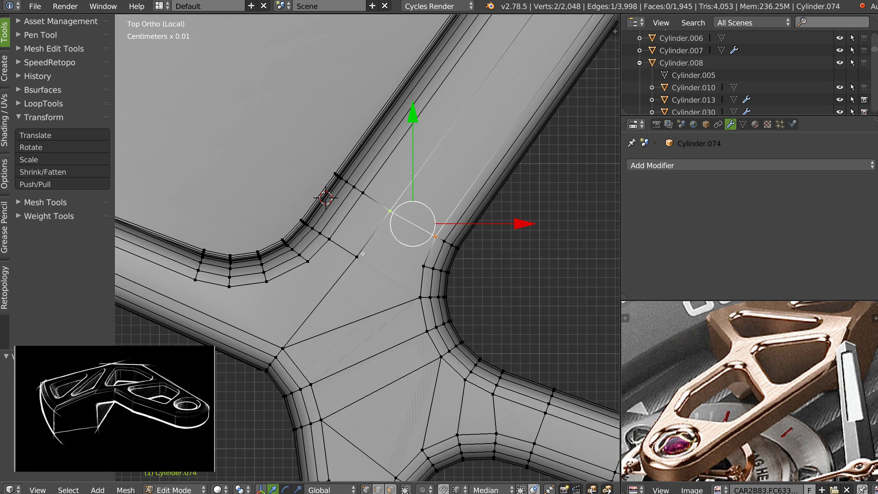
key("j")
right_click(357, 256)
key("g")
key("g")
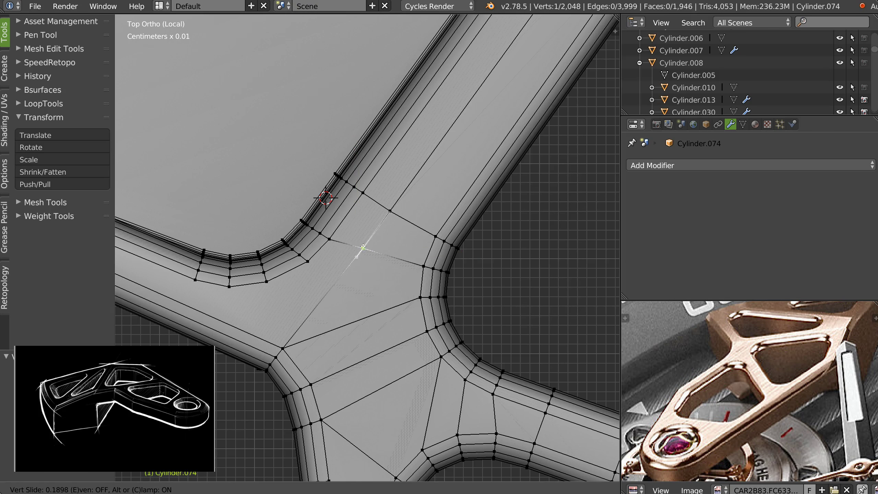
left_click(362, 247)
- Connect the facing corner vertices of the middle and upper openings, and slide the crossing vertex down the strut's centre line
right_click(420, 297)
right_click(329, 274, "shift")
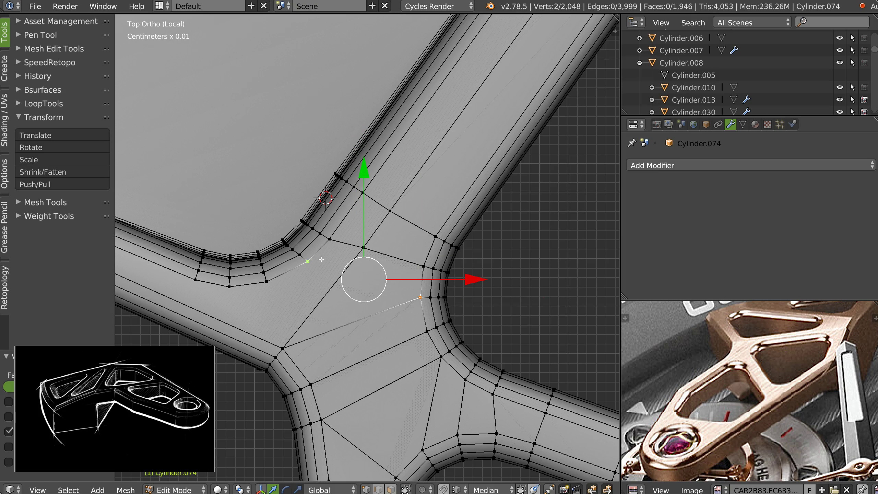
key("j")
right_click(349, 272)
key("g")
key("g")
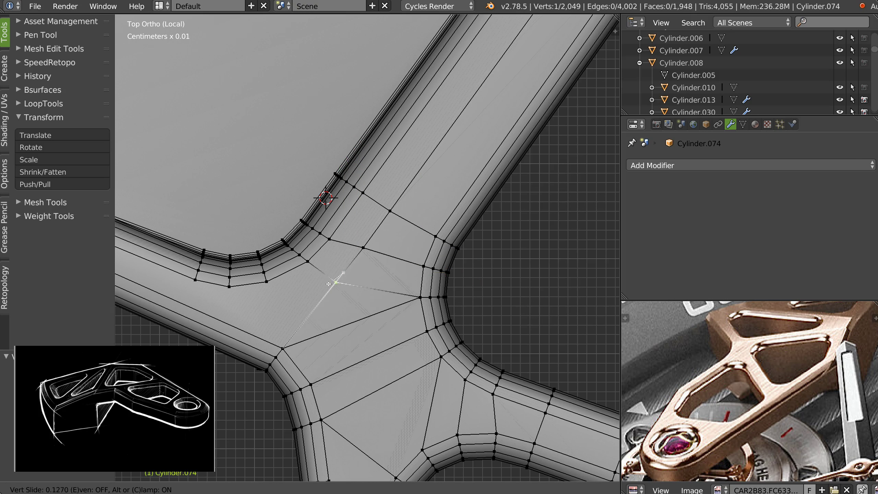
left_click(334, 282)
- Connect the middle opening's lower corner vertex to the inner vertex at the outer rail's bend
right_click(268, 286)
right_click(285, 344, "shift")
middle_click_drag(285, 345, 409, 315, "shift")
key("j")
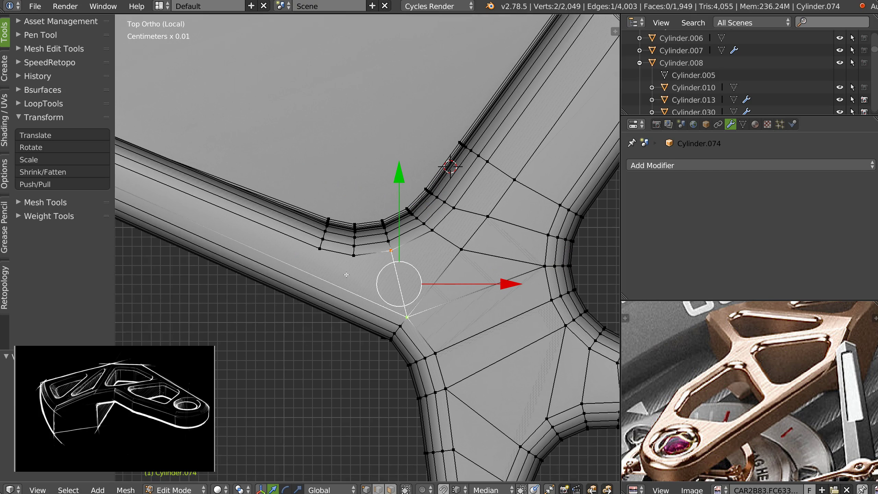
- Knife-cut from the next vertex of the middle opening's lower corner across the lower rail to its outer edge
key("k")
left_click(353, 255)
left_click(356, 294)
left_click(336, 341)
key("Return")
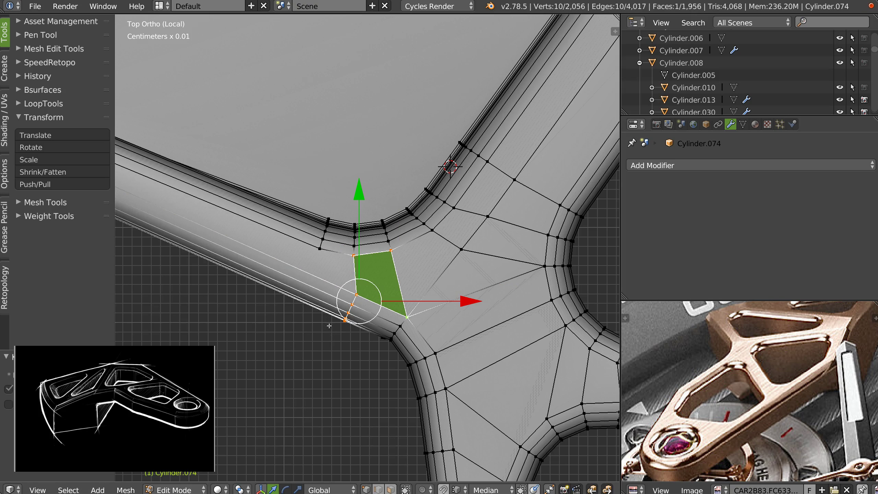
- Knife-cut across the lower rail from the vertex where the middle opening's lower corner meets its straight side
key("k")
left_click(320, 248)
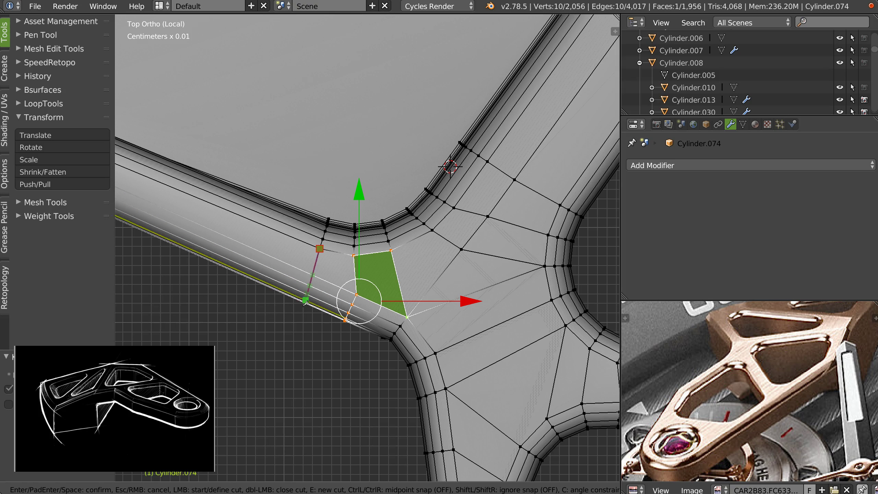
left_click(284, 333)
key("Return")
- Knife-cut across the lower rail at the far end of the middle opening's straight side, where its other rounded corner begins
middle_click_drag(425, 194, 477, 353, "ctrl")
middle_click_drag(269, 300, 363, 252, "ctrl")
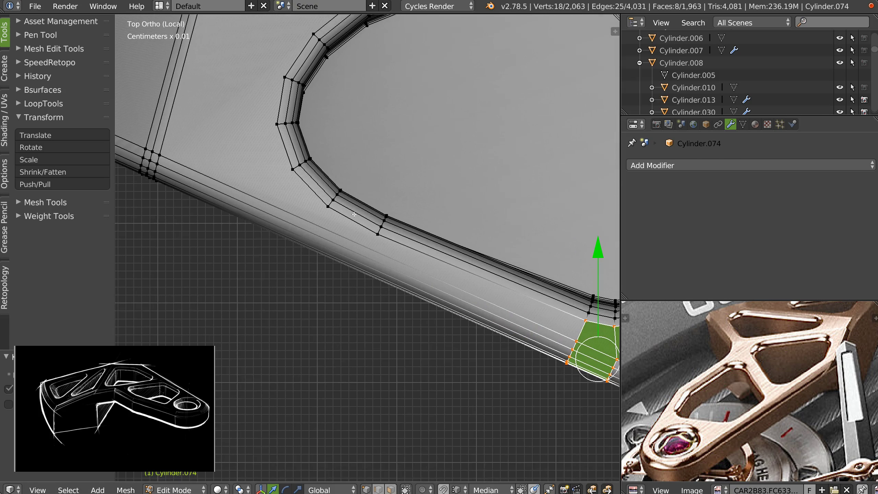
key("k")
left_click(379, 234)
left_click(361, 272)
key("Return")
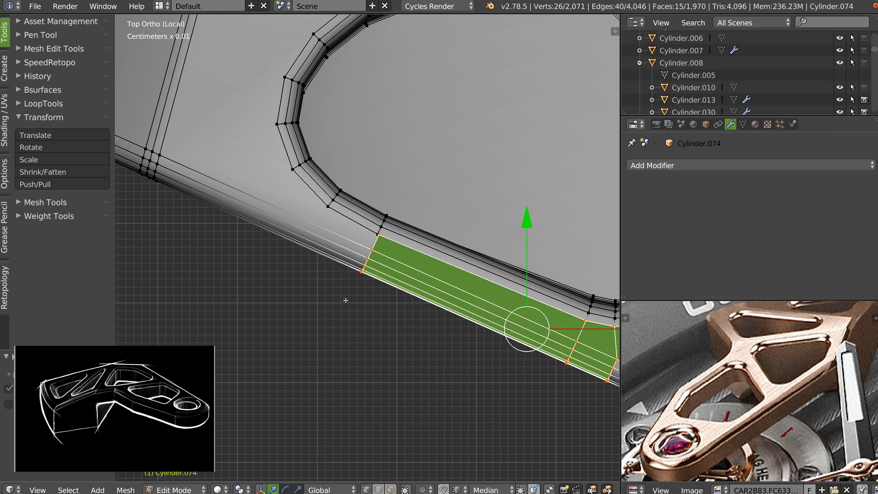
- Knife-cut from the second vertex of that rounded corner to the inner edge line and across the lower rail
key("k")
left_click(328, 207)
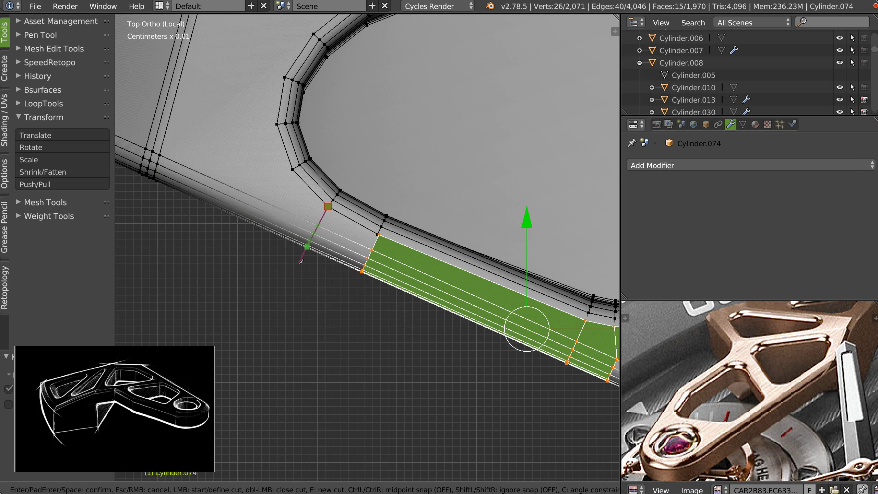
left_click(315, 223)
left_click(295, 268)
key("Return")
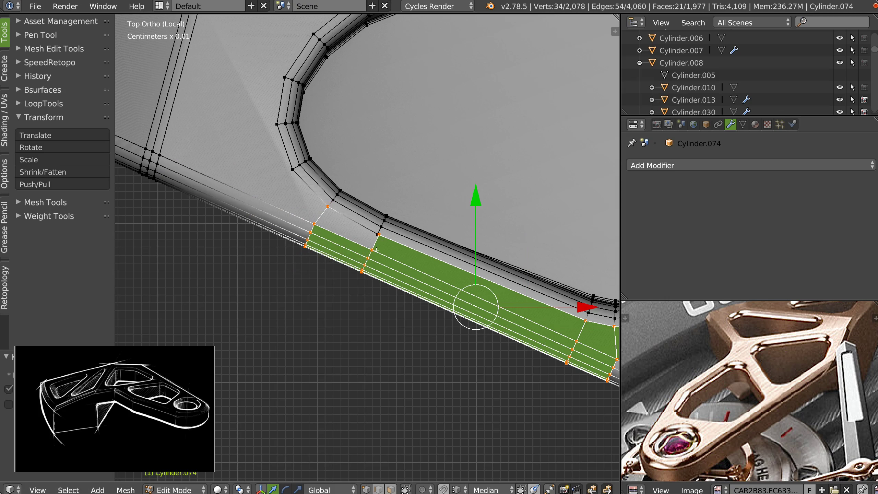
- Move the stray vertex at the inner end of the straight-side cut onto the opening's border vertex to merge them
scroll(419, 221, "up", 5)
right_click(420, 223)
key("g")
left_click(416, 223)
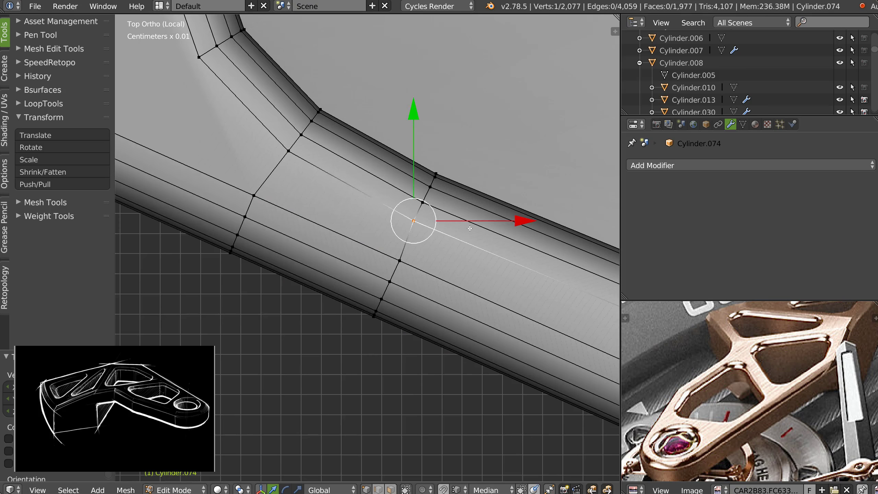
- Connect the outermost vertex of the middle opening's rounded corner to the top face's corner vertex where the bevel lines cross
scroll(416, 223, "down", 3)
middle_click_drag(416, 222, 464, 313, "shift")
scroll(349, 265, "down", 1)
middle_click_drag(348, 265, 405, 274, "shift")
right_click(372, 193)
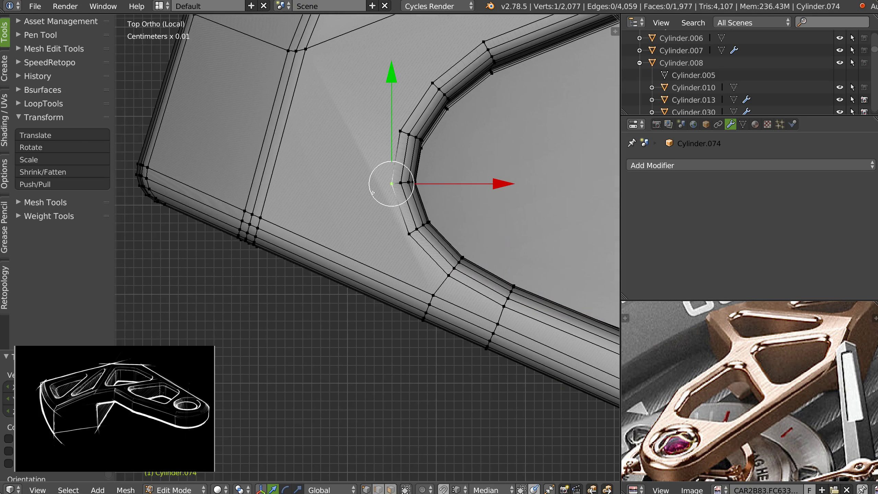
right_click(260, 217, "shift")
key("j")
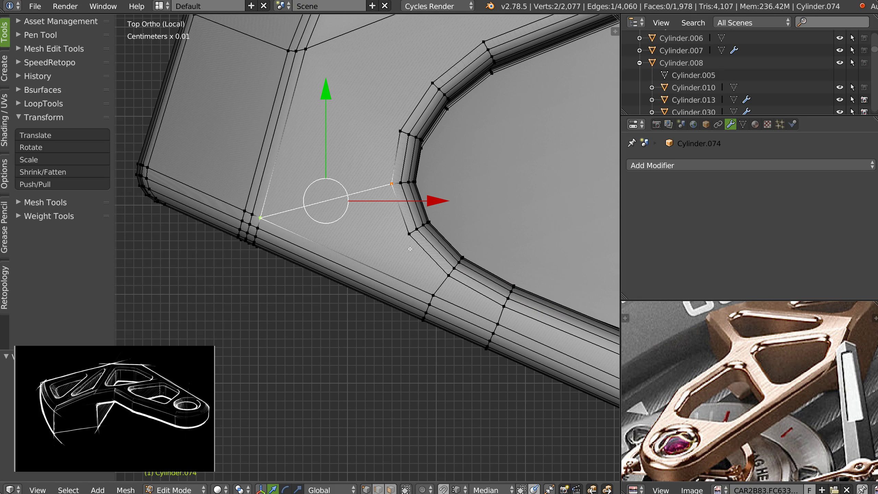
- Knife-cut from the neighbouring rounded corner vertex to the inner edge line and across the lower rail's outer edge
key("k")
left_click(408, 235)
left_click(341, 253)
left_click(330, 279)
key("Return")
- Connect the next vertex up the middle opening's rounded corner to the end vertex of the neighbouring strut's centre line
middle_click_drag(409, 210, 426, 275, "ctrl")
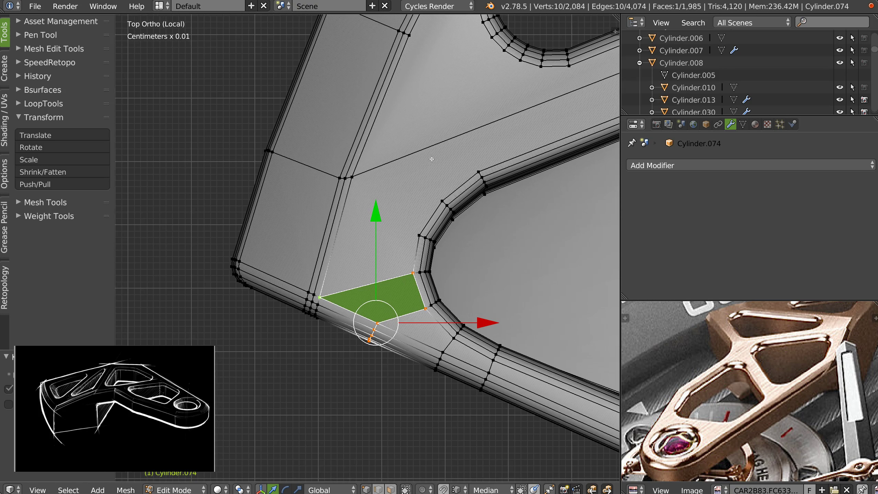
right_click(417, 230)
right_click(357, 181, "shift")
key("j")
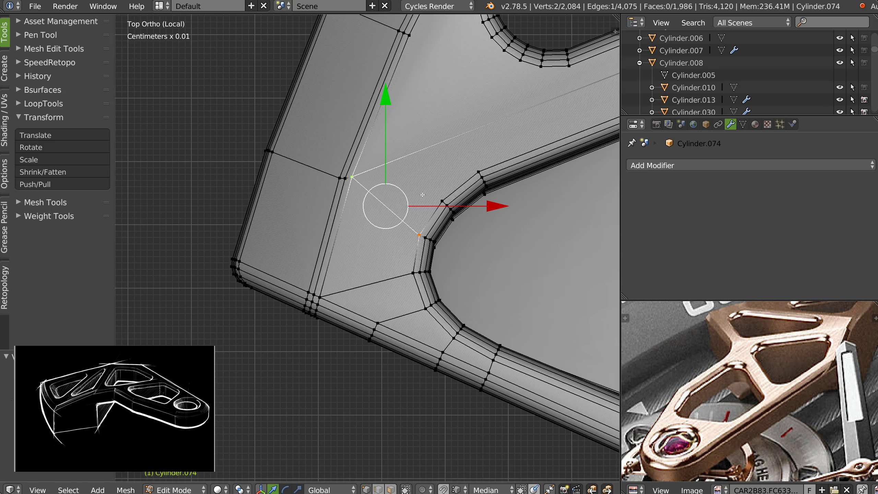
- Add an edge loop across the middle opening's upper straight border, opposite the start of the neighbouring opening's rounded corner
right_click(436, 191)
middle_click_drag(573, 116, 374, 238, "shift")
middle_click_drag(373, 238, 395, 192, "ctrl")
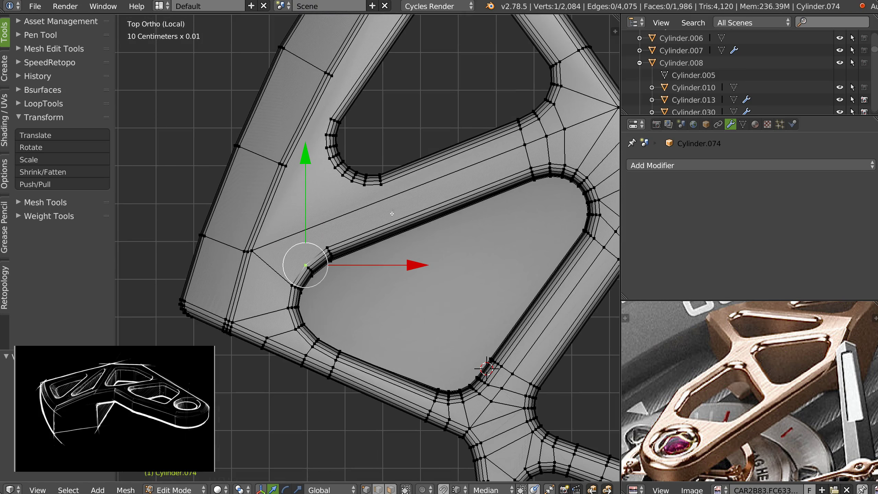
key("ctrl+r")
left_click(397, 227)
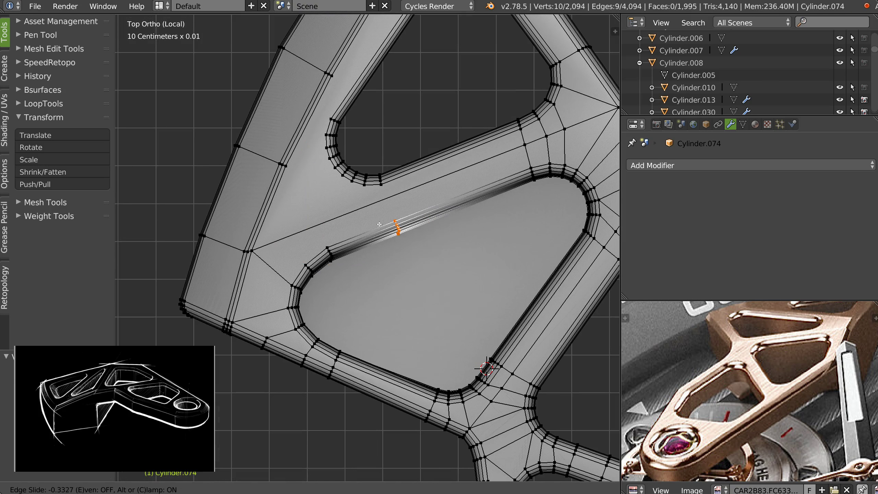
left_click(398, 227)
- Connect the new loop's outer vertex across the strut to the facing border vertex of the neighbouring opening
scroll(421, 161, "up", 3)
right_click(412, 155)
right_click(444, 216, "shift")
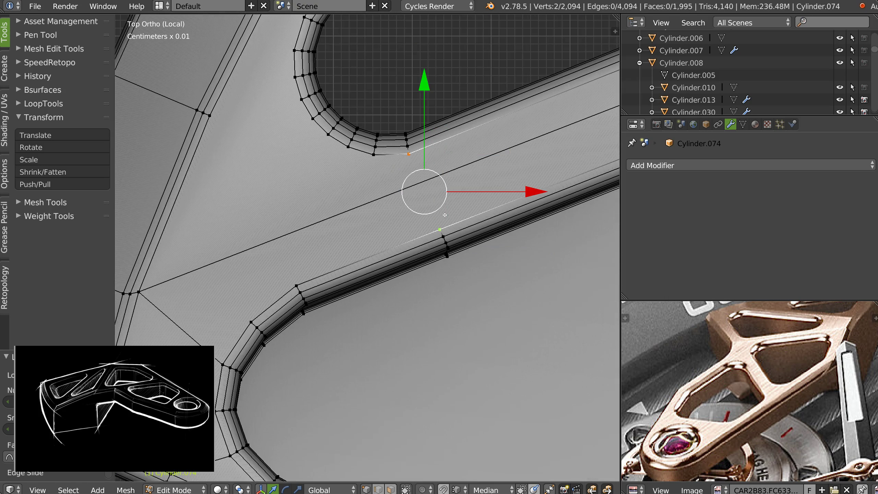
key("j")
- Add an edge loop across the middle opening's upper border near its rounded corner and connect it across the strut to the neighbouring opening's next vertex
key("ctrl+r")
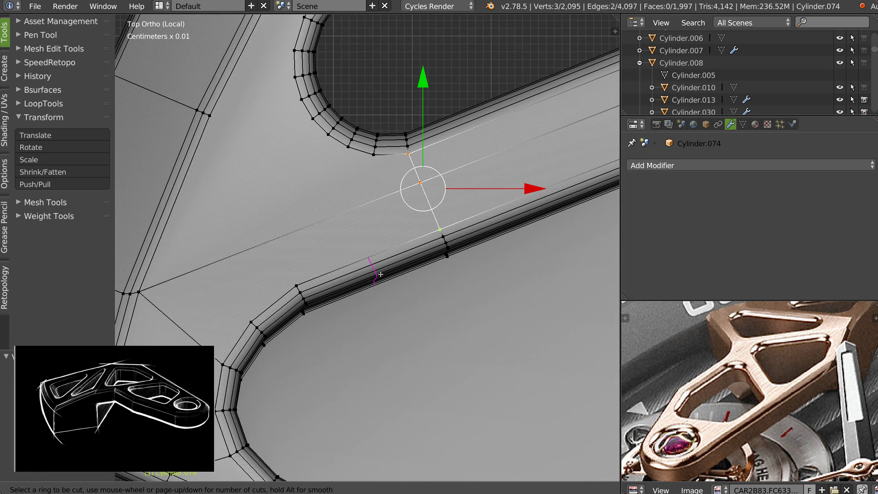
left_click(383, 270)
left_click(405, 266)
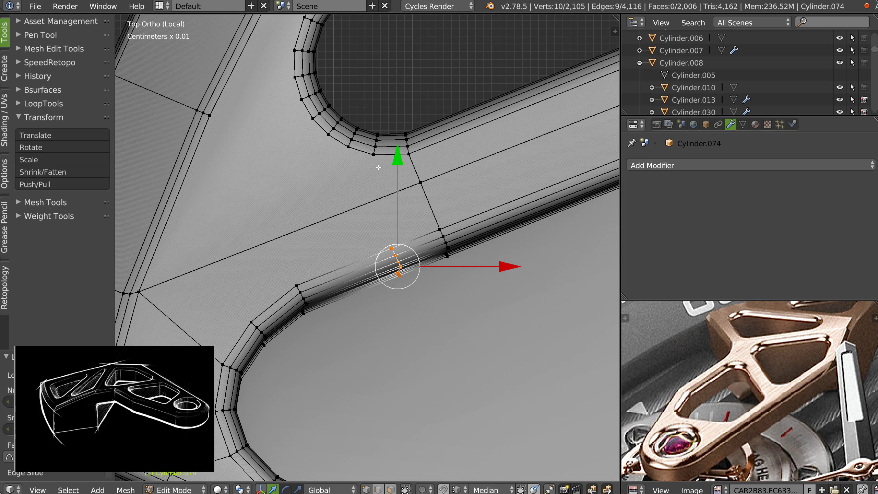
right_click(376, 159)
right_click(390, 247, "shift")
key("j")
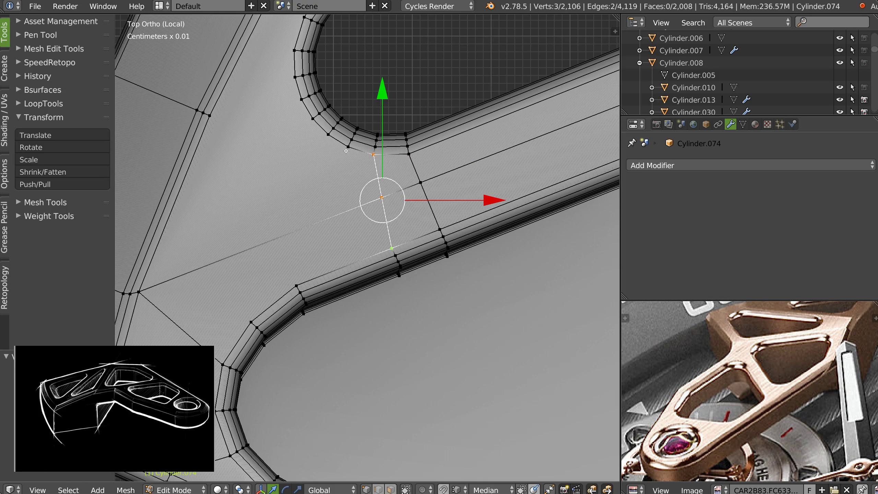
- Knife-cut from the first vertex of the middle opening's rounded corner across the strut's centre line to the neighbouring opening's corner
right_click(325, 136)
middle_click_drag(377, 178, 358, 219, "ctrl")
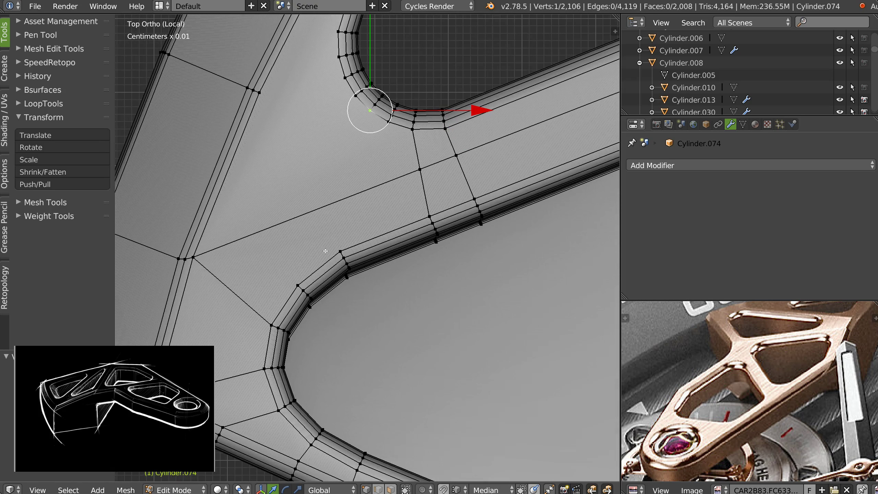
key("k")
left_click(341, 252)
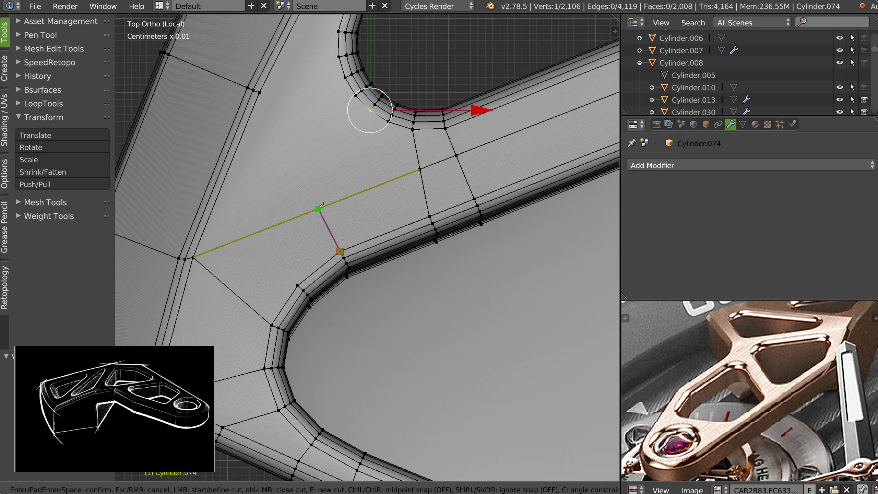
left_click(320, 207)
left_click(369, 110)
- Add an edge loop between the last two strut cuts and connect its centre-line vertex to the facing corner vertex of the neighbouring opening
key("ctrl+r")
left_click(389, 241)
left_click(382, 119)
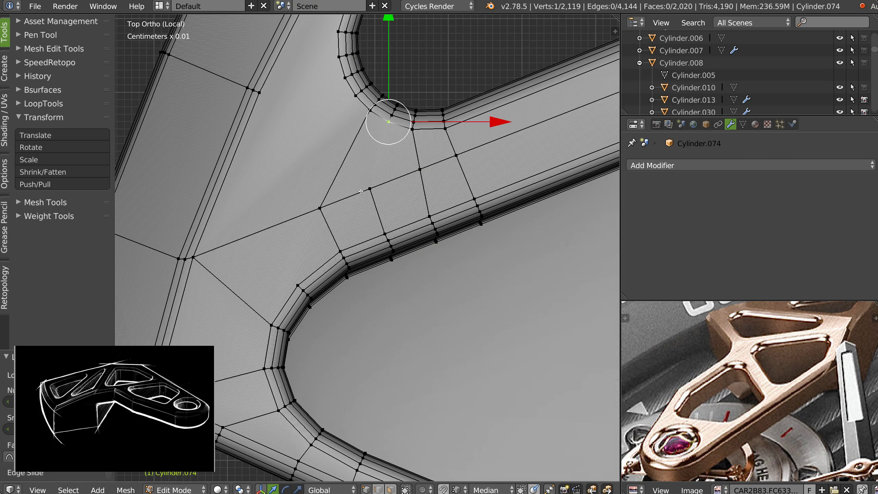
left_click(368, 190, "shift")
key("j")
scroll(377, 178, "down", 3)
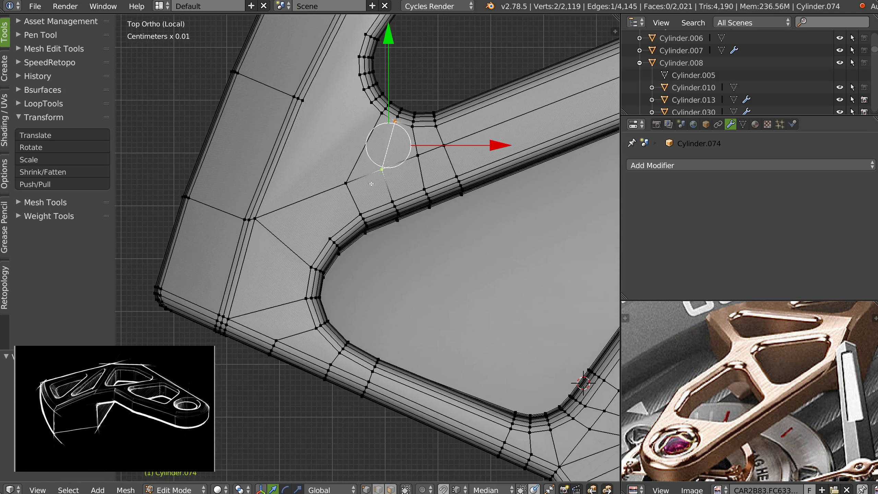
scroll(311, 223, "up", 2)
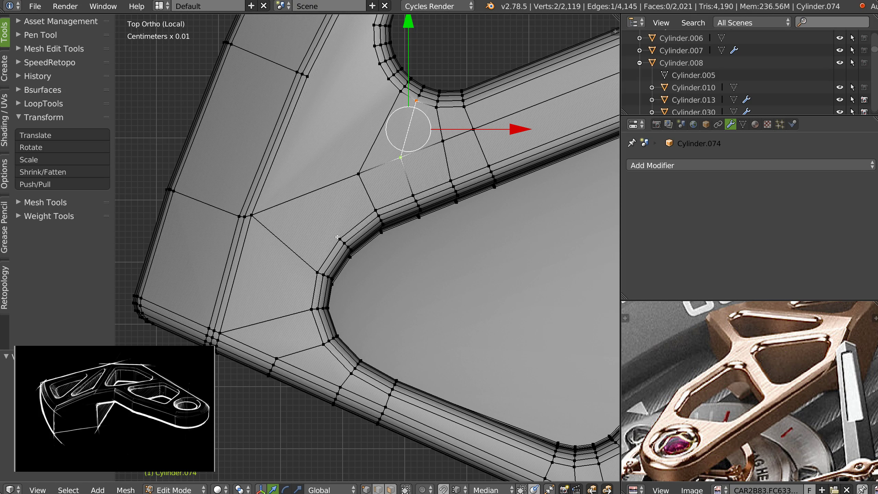
- Try to nudge the two vertices where the strut's centre line meets the rail's parallel edge lines
left_click(253, 216)
scroll(265, 211, "up", 4)
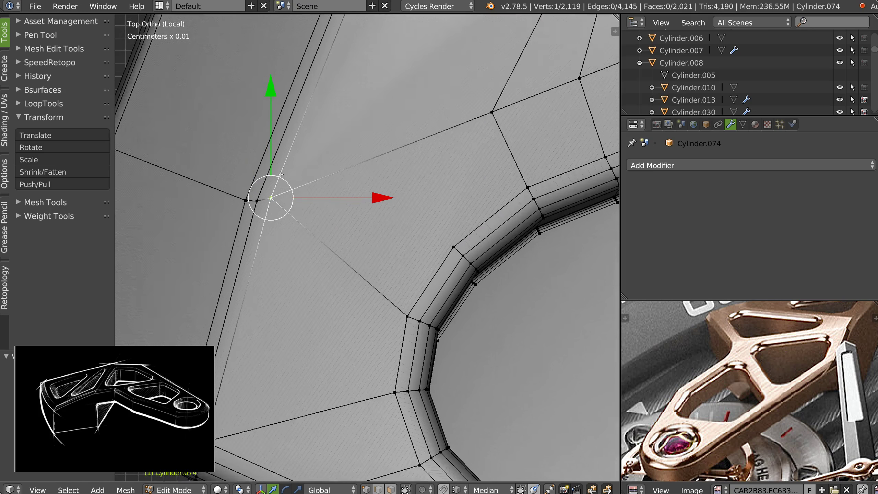
key("g")
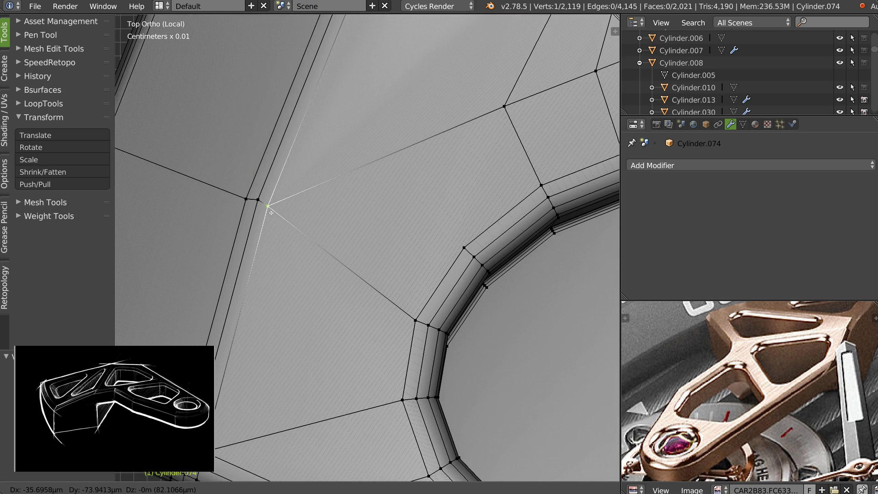
left_click(271, 214)
right_click(261, 201)
key("g")
left_click(260, 204)
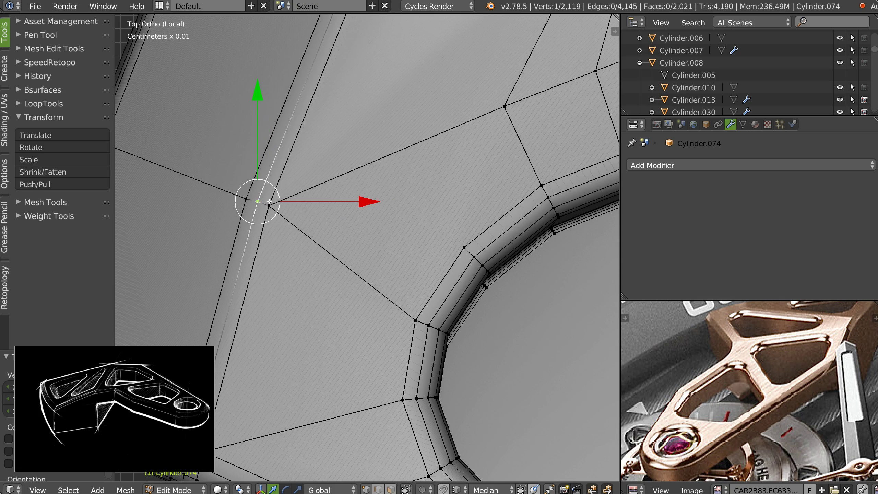
scroll(471, 153, "down", 5)
middle_click_drag(439, 209, 347, 225, "shift")
scroll(347, 225, "up", 2)
middle_click_drag(382, 197, 349, 232, "shift")
key("ctrl+z")
key("ctrl+z")
key("ctrl+z")
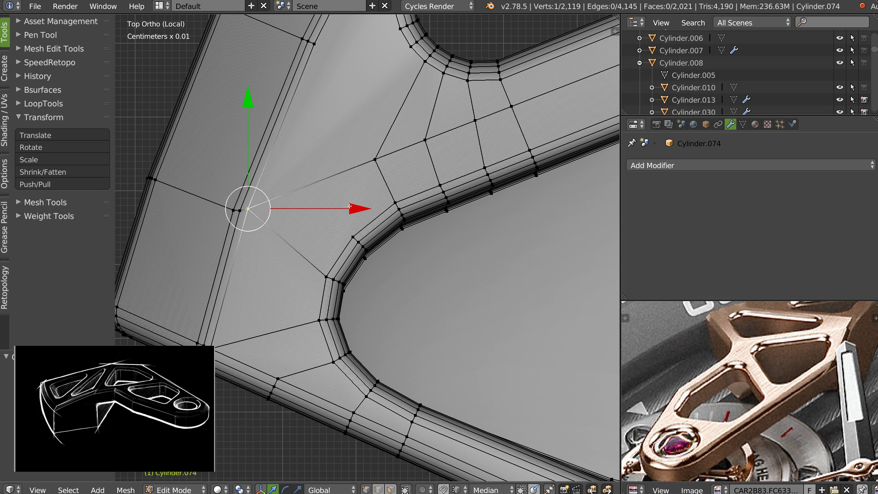
- Knife-cut from the next vertex of the middle opening's rounded corner to the strut's centre line
key("k")
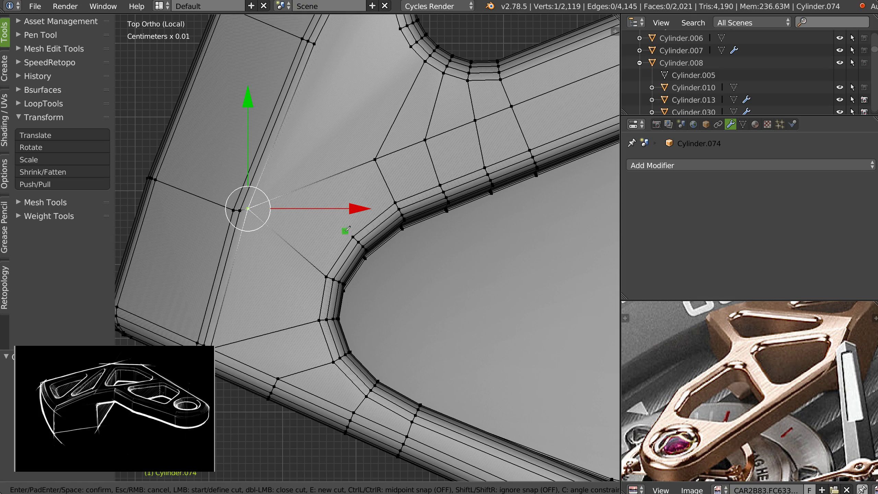
left_click(316, 181)
key("Return")
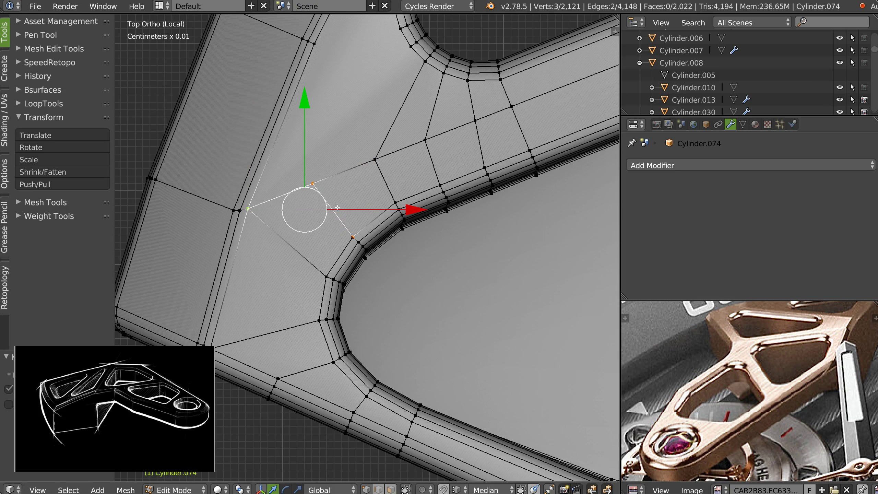
- Dissolve the edge from the neighbouring opening's rounded corner to the rail at the other end of the strut's centre line
scroll(337, 208, "down", 3)
middle_click_drag(584, 98, 430, 151, "shift")
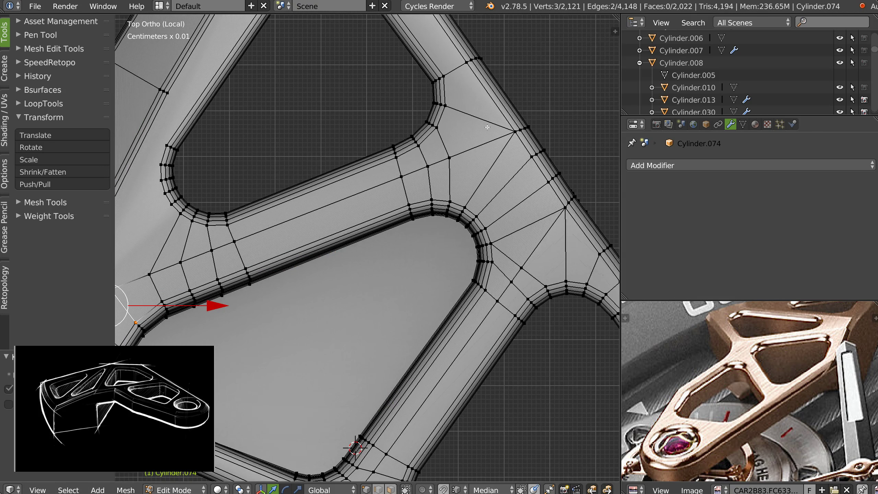
right_click(473, 125)
key("ctrl+x")
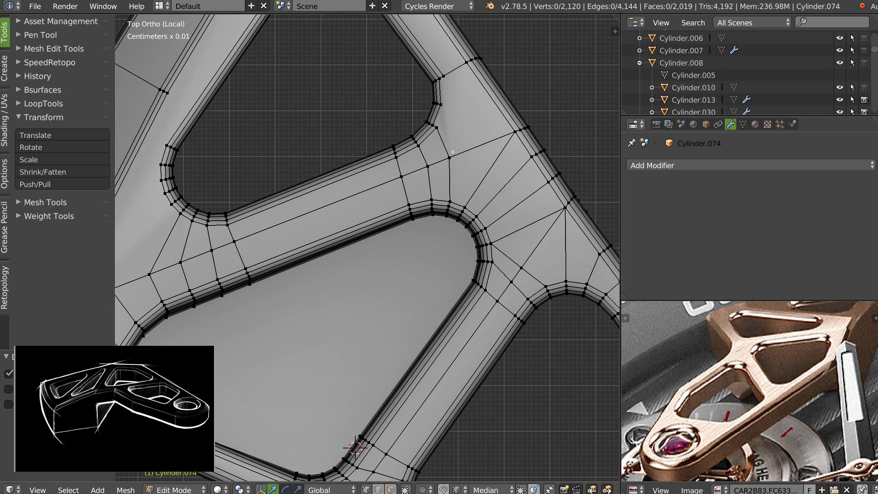
- Switch to edge selection and dissolve the diagonal edge from the middle opening's corner to the rail vertex ending the strut's centre line
middle_click_drag(426, 176, 508, 153, "shift")
key("Tab")
left_click(393, 204)
right_click(388, 191, "alt")
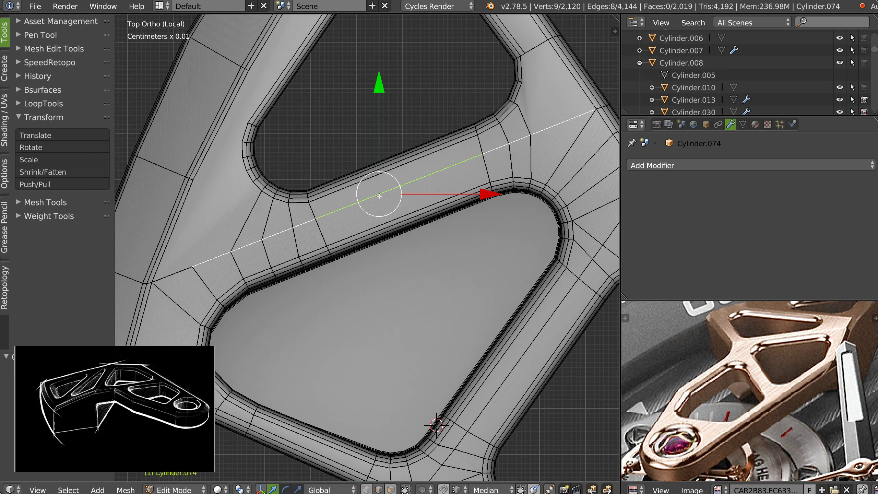
middle_click_drag(206, 258, 312, 202, "shift")
middle_click_drag(290, 243, 290, 180, "ctrl")
right_click(283, 182, "shift")
right_click(219, 206, "shift")
right_click(244, 227)
key("ctrl+x")
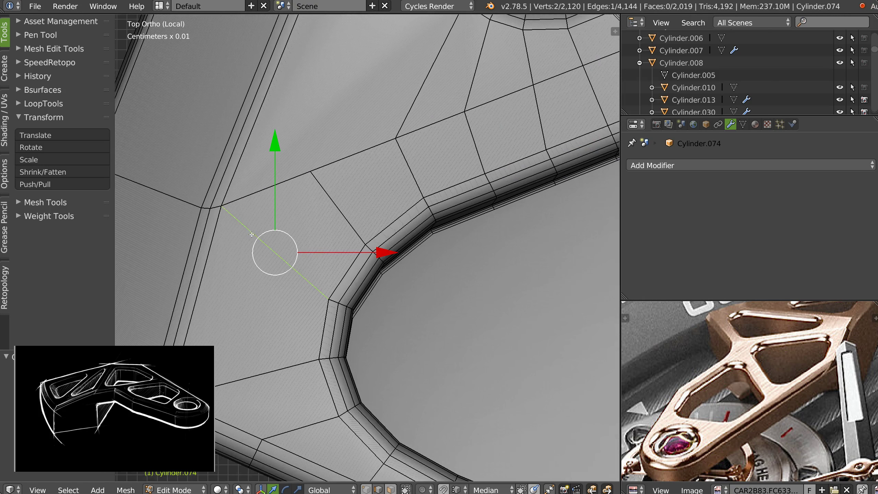
right_click(235, 205, "shift")
right_click(215, 207, "shift")
- Dissolve the two edges linking the strut's centre line to the neighbouring opening's rounded corner nearest the dissolved diagonal
middle_click_drag(424, 180, 388, 224, "ctrl")
middle_click_drag(388, 224, 265, 269, "shift")
right_click(272, 210)
right_click(304, 198, "shift")
right_click(335, 187, "shift")
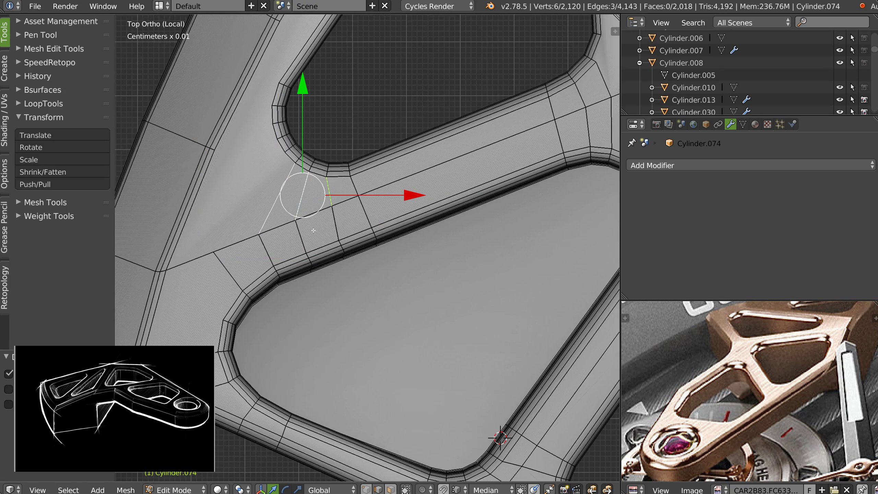
right_click(341, 211, "shift")
right_click(295, 230, "shift")
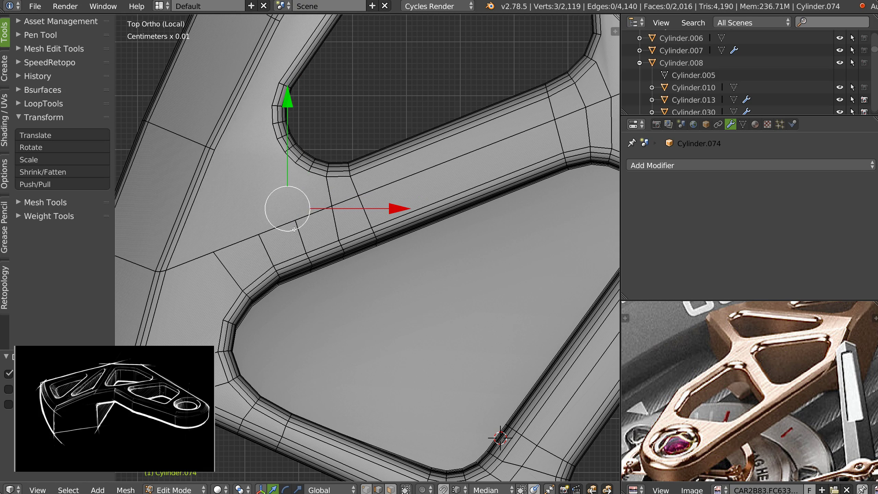
- Select the strut's centre-line edges, and dissolve the diagonal from the middle opening's corner to the centre line's end at the opposite rail
right_click(226, 248, "alt")
right_click(163, 272, "shift")
middle_click_drag(340, 204, 273, 230, "shift")
right_click(278, 227, "shift")
right_click(382, 189, "shift")
middle_click_drag(383, 191, 212, 265, "shift")
right_click(330, 211, "shift")
right_click(362, 200, "shift")
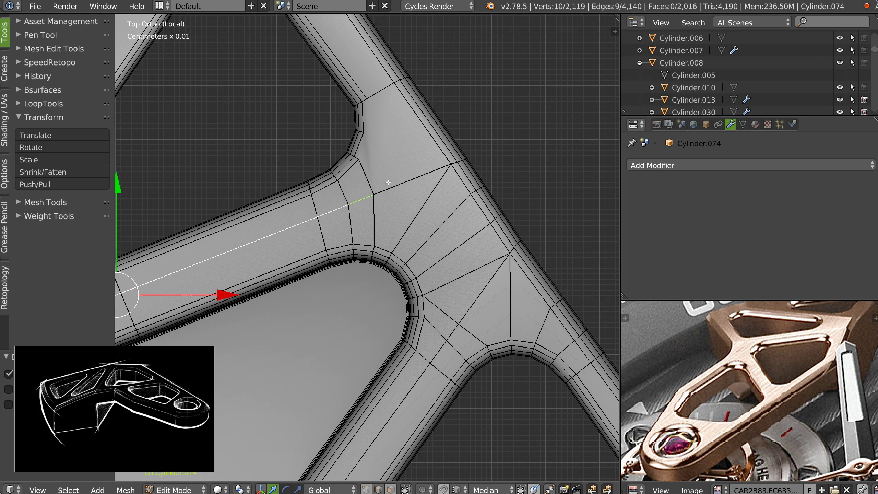
right_click(404, 183, "shift")
right_click(405, 214)
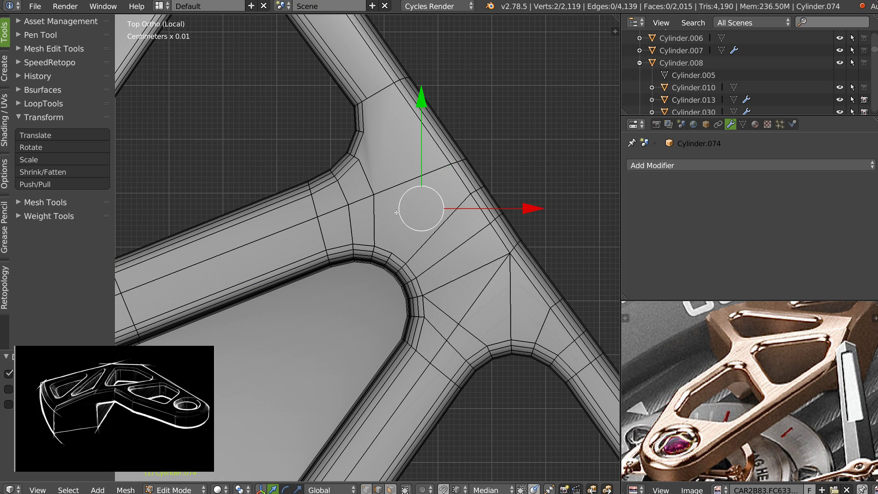
- Bevel the strut's centre-line edges from rail to rail, including the segments across the outer rim, with 2 segments and an offset of about 0.007
middle_click_drag(436, 207, 359, 279)
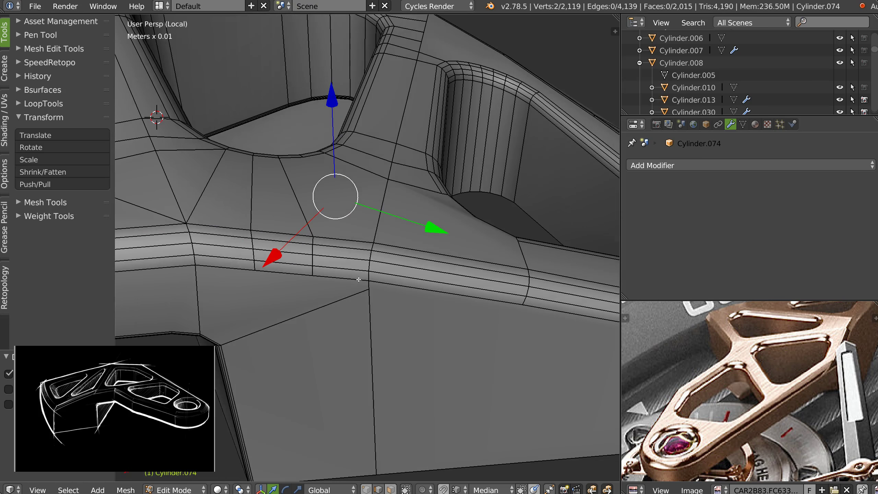
left_click(368, 266, "alt")
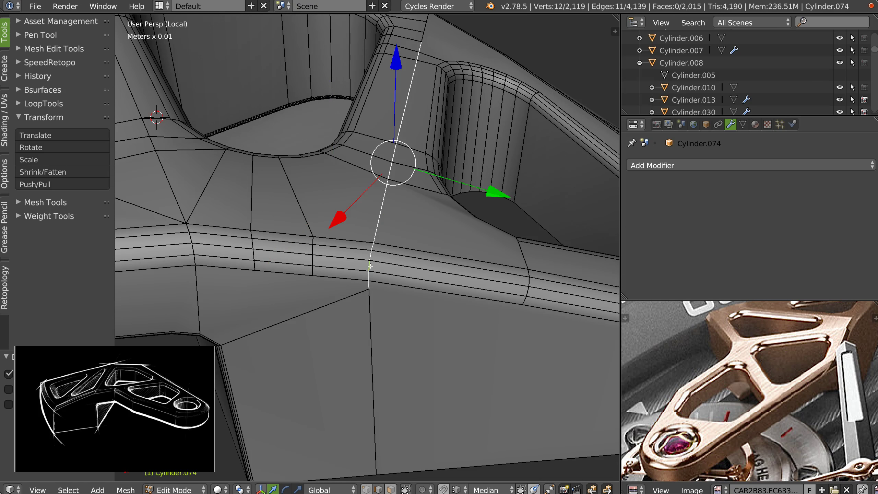
right_click(369, 287, "shift")
right_click(369, 276, "shift")
middle_click_drag(372, 274, 340, 231)
middle_click_drag(341, 231, 116, 230, "shift")
left_click(531, 210, "shift")
middle_click_drag(531, 211, 419, 216, "shift")
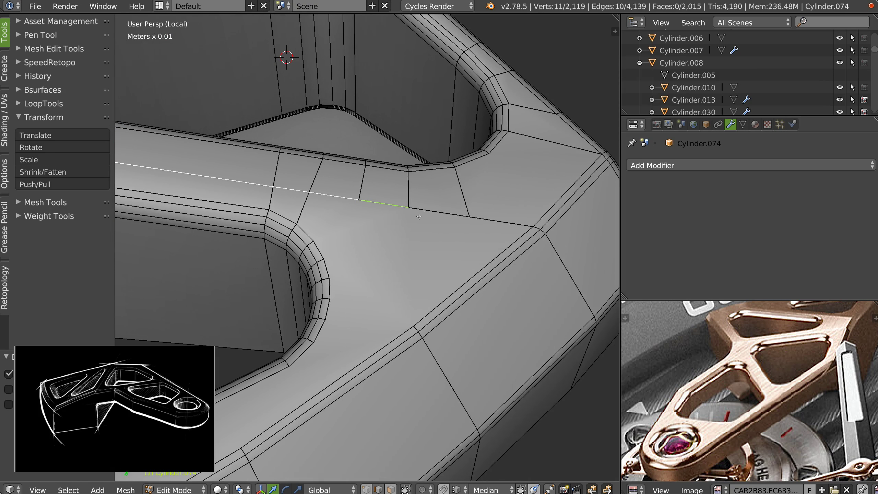
left_click(536, 228, "shift")
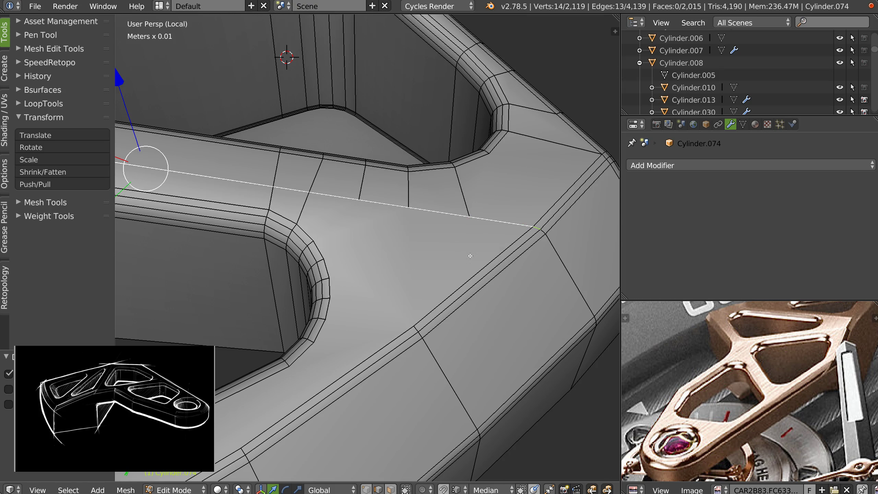
key("ctrl+b")
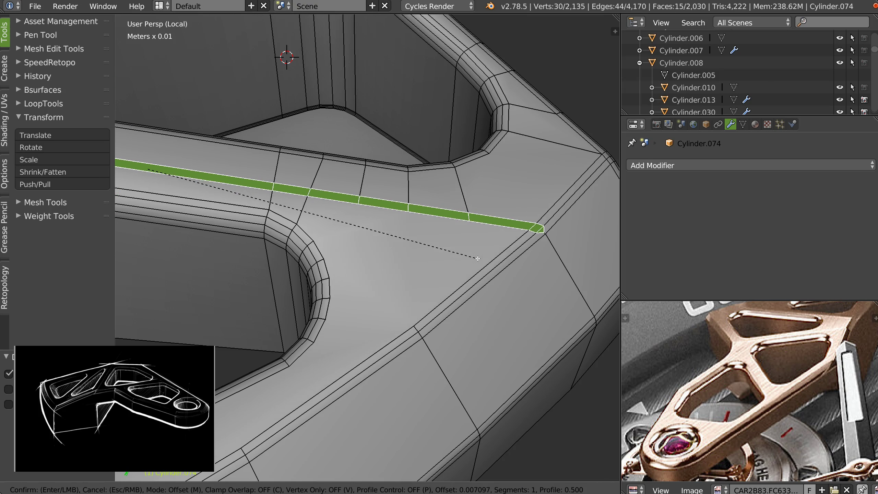
scroll(474, 257, "up", 1)
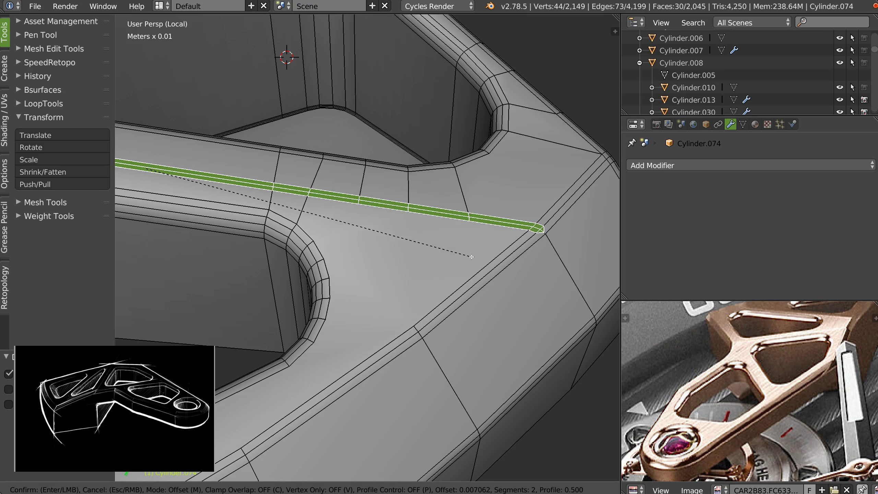
left_click(446, 252)
- Dissolve the short extra edge in the cap where the bevelled centre line ends at the rail
middle_click_drag(446, 252, 458, 127)
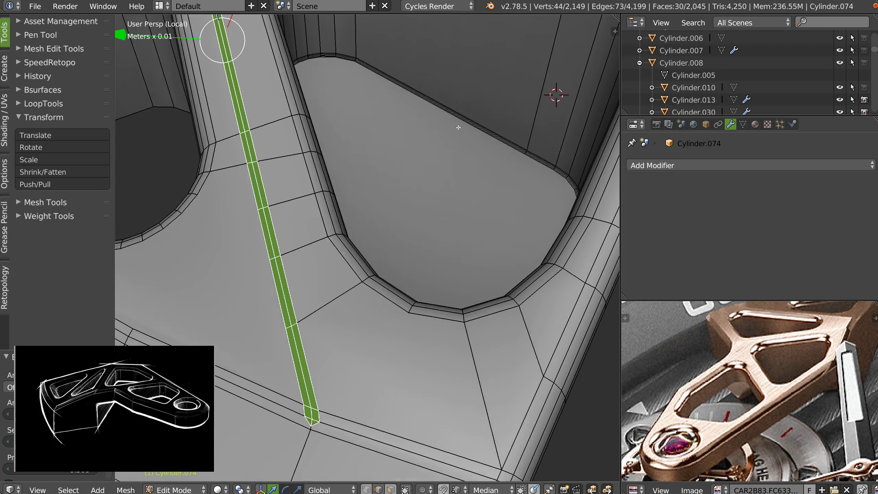
middle_click_drag(309, 295, 343, 179, "shift")
scroll(297, 297, "up", 3)
key("ctrl+Tab")
left_click(341, 362)
right_click_drag(383, 314, 382, 322)
left_click(383, 323)
key("ctrl+Tab")
right_click(382, 316)
key("ctrl+x")
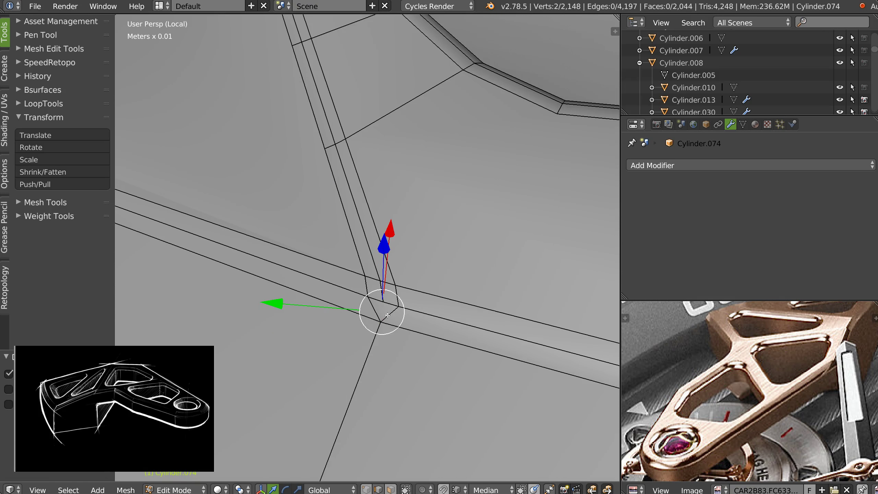
- Dissolve the short extra edge at the bevel's opposite end on the rail's outer rim
scroll(387, 316, "down", 6)
middle_click_drag(387, 315, 402, 285)
scroll(423, 270, "up", 2)
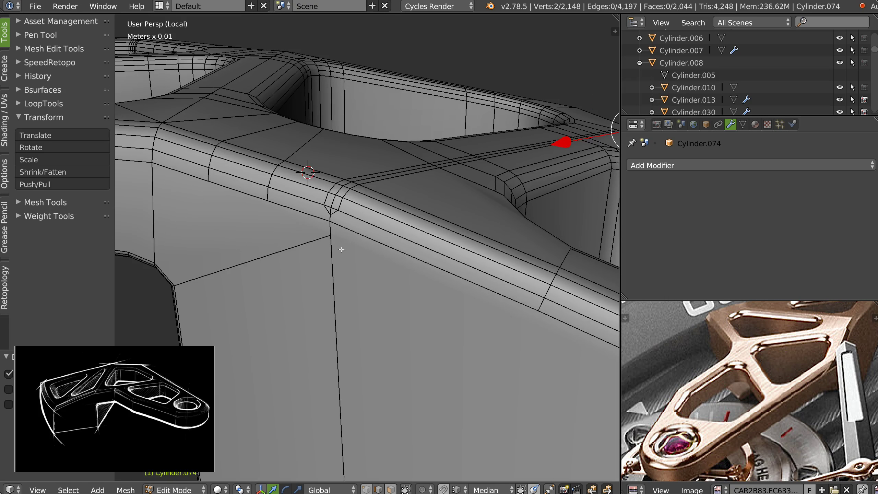
scroll(341, 249, "up", 2)
key("ctrl+Tab")
right_click(338, 206)
key("g")
left_click(338, 216)
key("ctrl+Tab")
right_click(340, 209)
- Switch to vertex selection and merge the side wall's upper vertex into the bevel's end vertex directly above it
key("ctrl+Tab")
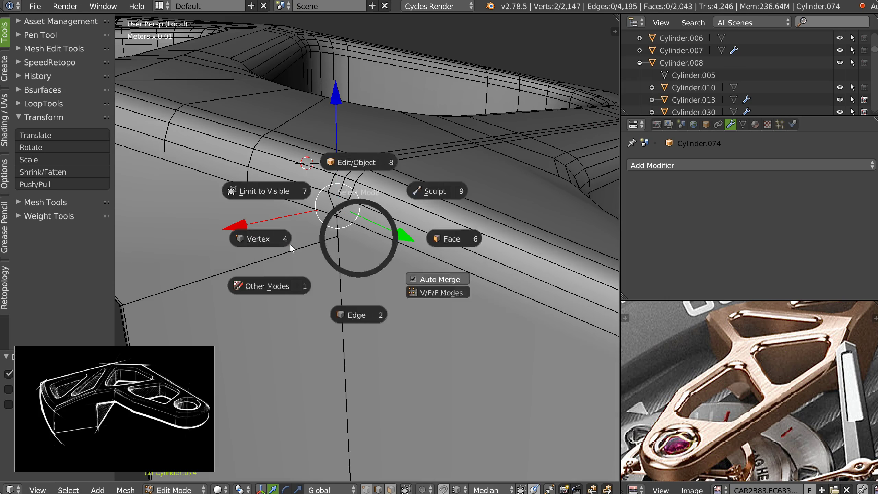
left_click(283, 243)
right_click(337, 236)
key("g")
left_click(341, 212)
- Knife-cut a new edge from the rail's lower wall up across its rounded rim, just beside the inner corner
scroll(380, 193, "down", 7)
middle_click_drag(381, 192, 419, 182)
scroll(289, 248, "up", 6)
middle_click_drag(329, 184, 349, 218)
key("k")
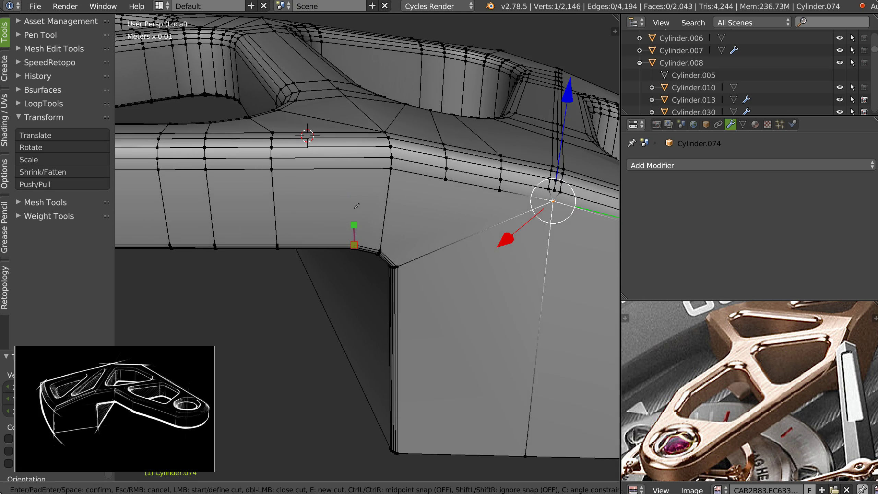
left_click(358, 146)
middle_click_drag(358, 146, 346, 210)
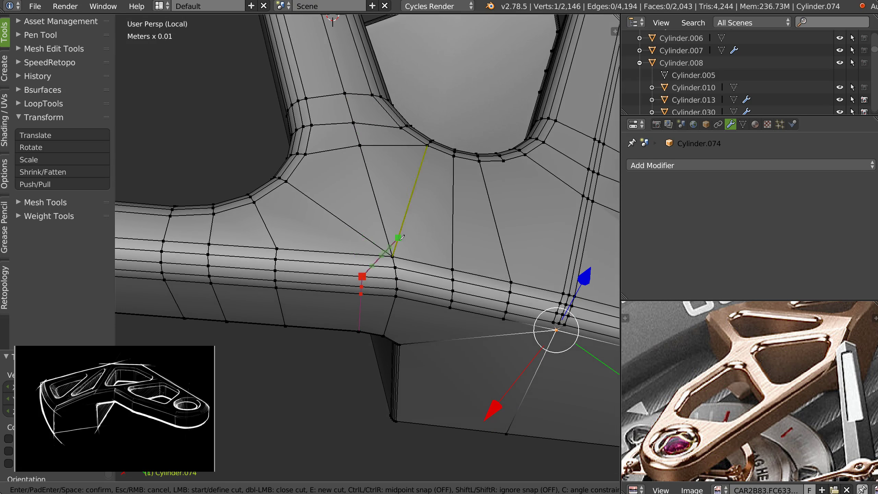
left_click(361, 254)
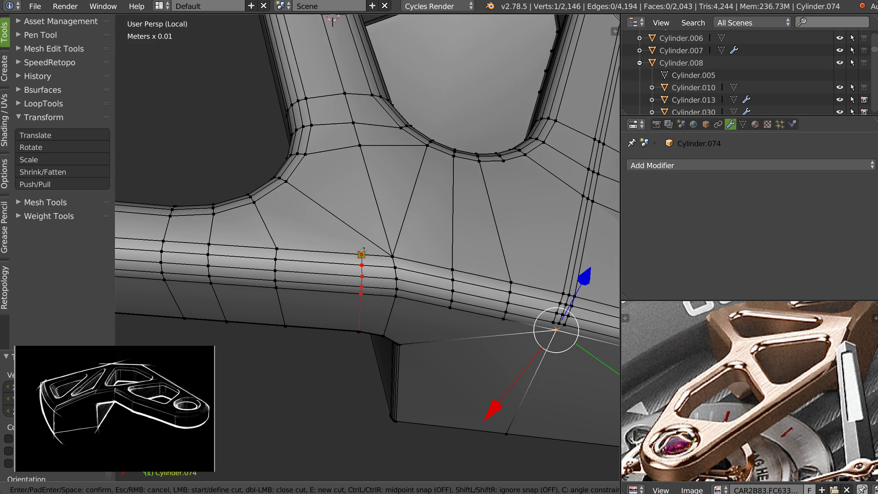
key("Return")
- Switch to edge selection and dissolve the surplus edges crossing the cap faces where the rail and strut meet
middle_click_drag(318, 193, 366, 388)
key("Tab")
left_click(356, 260)
right_click(323, 282)
right_click(379, 263, "shift")
key("ctrl+x")
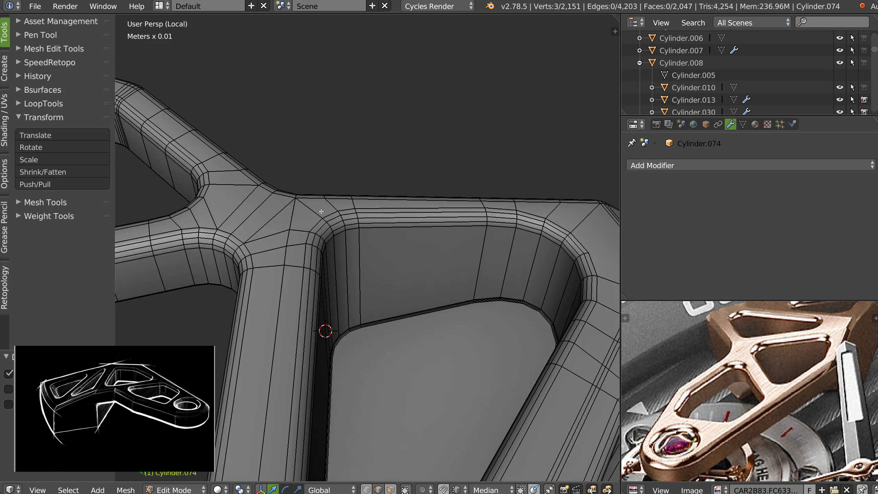
left_click(321, 211)
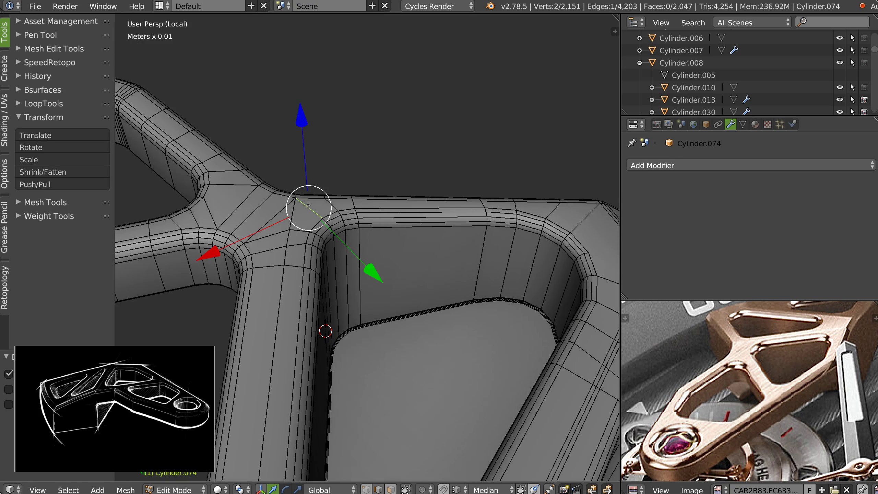
left_click(275, 224, "shift")
key("ctrl+x")
middle_click_drag(282, 232, 314, 224)
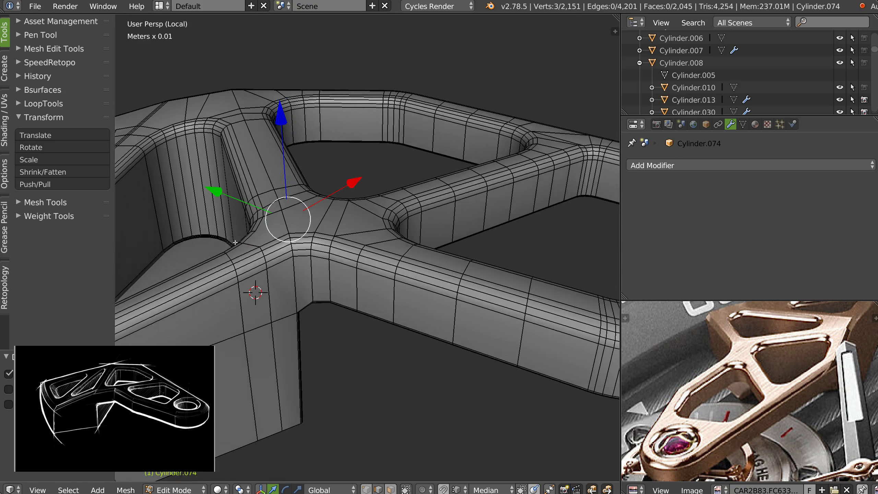
- Bevel the centre-line edges of the strut running between the two inner corners, including the rim segments, with 2 segments
left_click(348, 261, "alt")
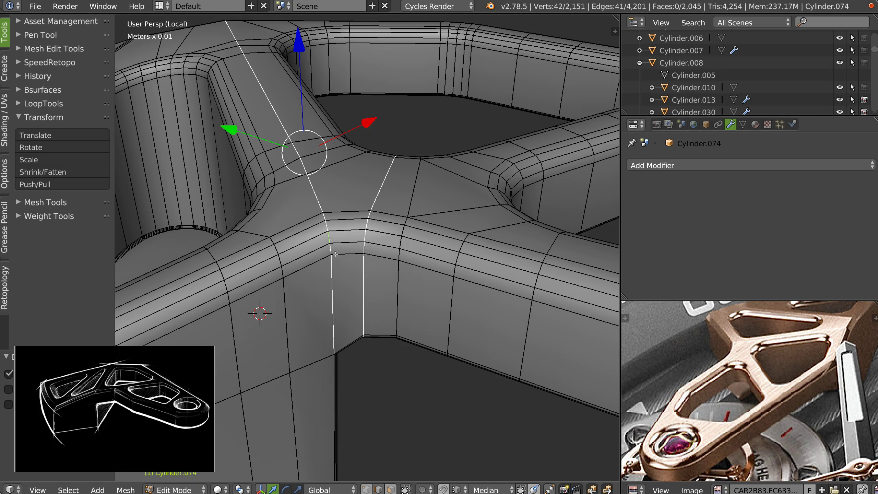
left_click(330, 238)
scroll(401, 184, "down", 1)
left_click(331, 194, "alt")
middle_click_drag(182, 153, 315, 200)
left_click(417, 175, "alt")
right_click(416, 176, "shift")
right_click(413, 185, "shift")
scroll(303, 217, "up", 1)
key("ctrl+b")
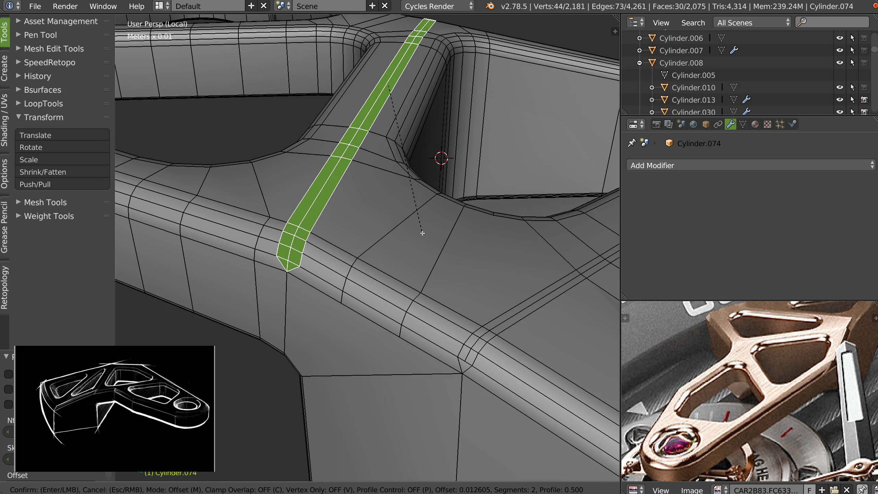
scroll(415, 234, "up", 1)
left_click(412, 238)
- Dissolve the short extra edge at the bevel's end and merge its tip vertex into the side wall's corner vertex below
scroll(278, 266, "up", 5)
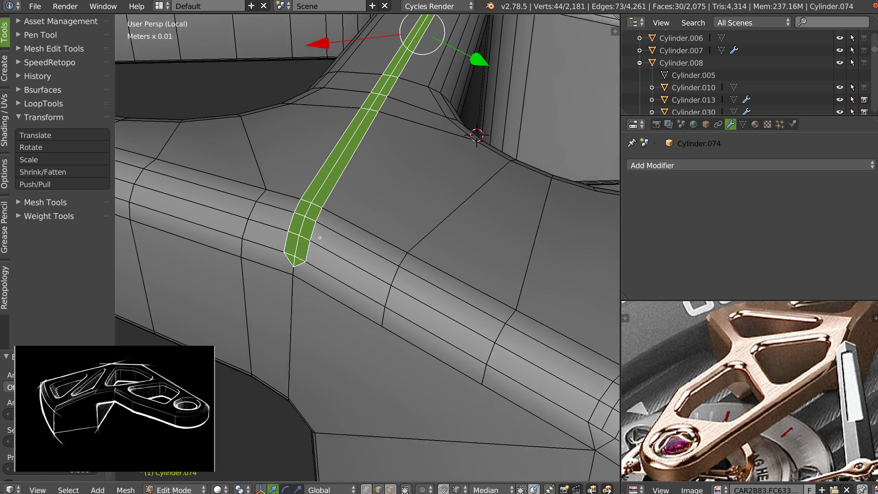
right_click(308, 262)
key("ctrl+Tab")
key("1")
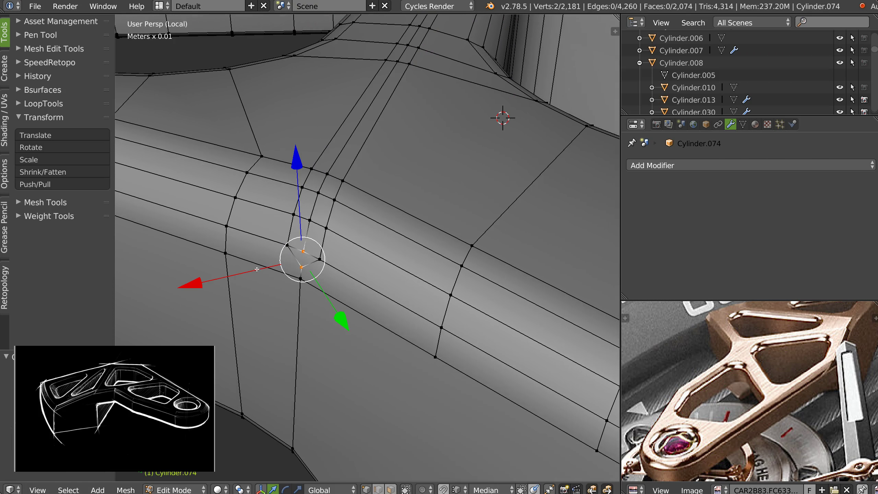
right_click(297, 269)
key("g")
left_click(299, 279)
- At the bevel's opposite end, merge the tip vertex into the wall's corner vertex and dissolve the short extra edge
scroll(300, 279, "down", 7)
middle_click_drag(301, 279, 463, 284)
scroll(337, 221, "up", 3)
middle_click_drag(337, 221, 380, 198)
scroll(406, 192, "up", 5)
right_click(410, 189)
key("g")
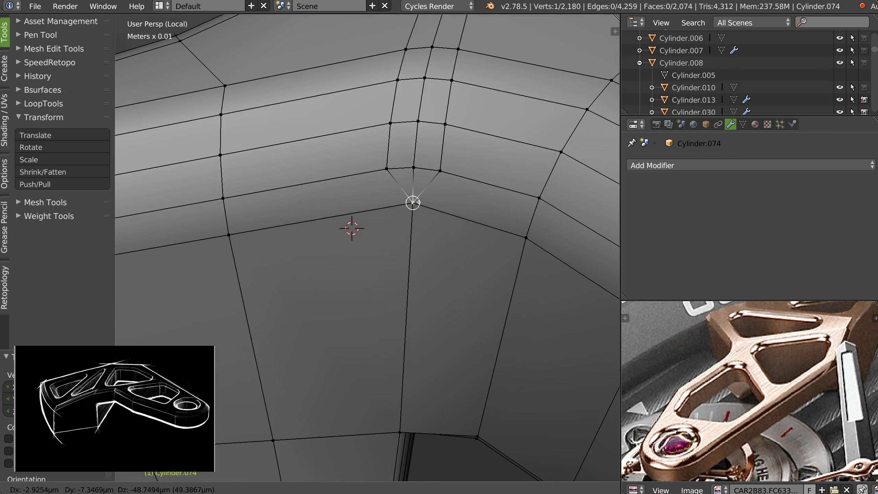
left_click(410, 205)
key("ctrl+Tab")
key("2")
right_click(418, 184)
key("ctrl+x")
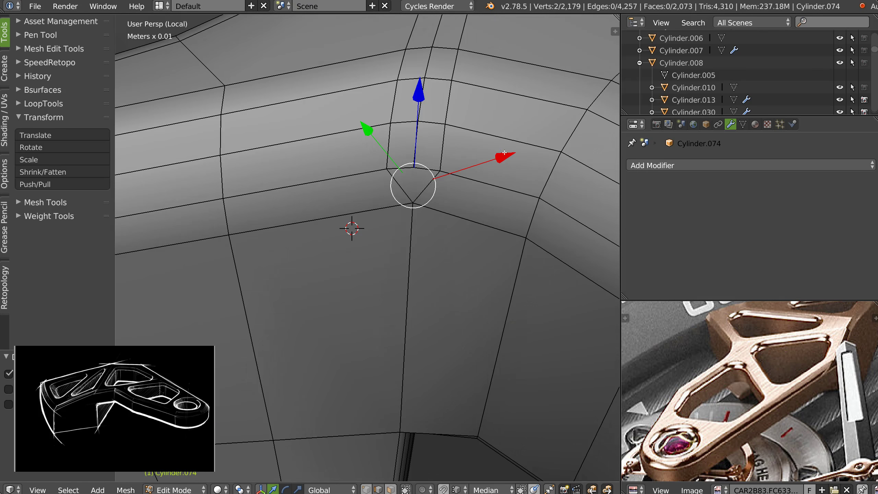
- In vertex selection, connect the block's inner corner vertex to the adjacent rim vertex on the side wall with a diagonal edge
scroll(409, 198, "down", 8)
middle_click_drag(409, 198, 419, 169)
scroll(416, 194, "up", 4)
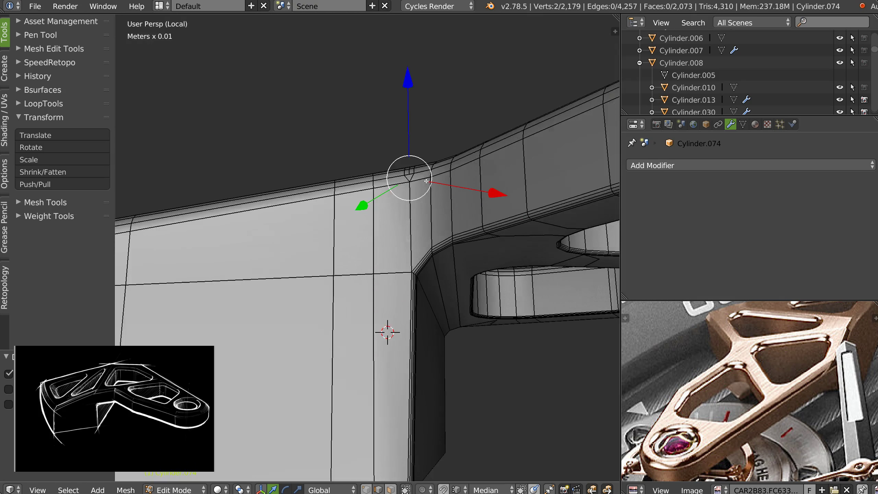
middle_click_drag(411, 211, 399, 208)
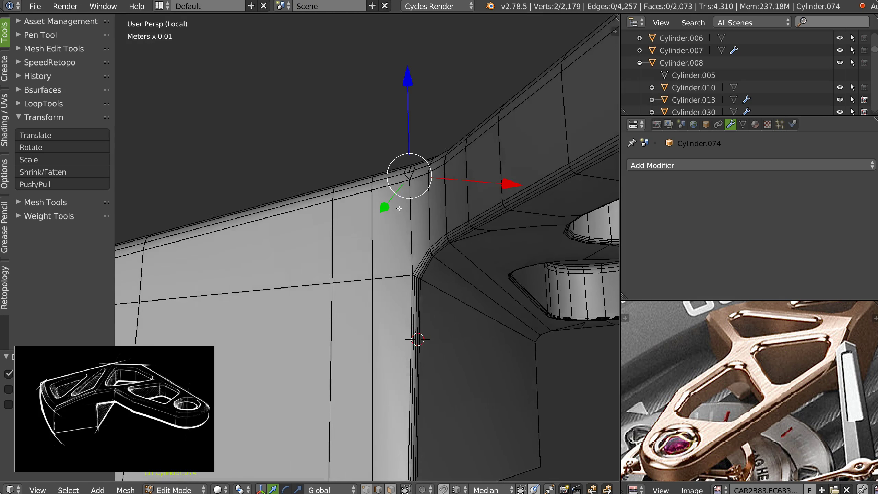
scroll(394, 253, "up", 1)
key("ctrl+Tab")
key("1")
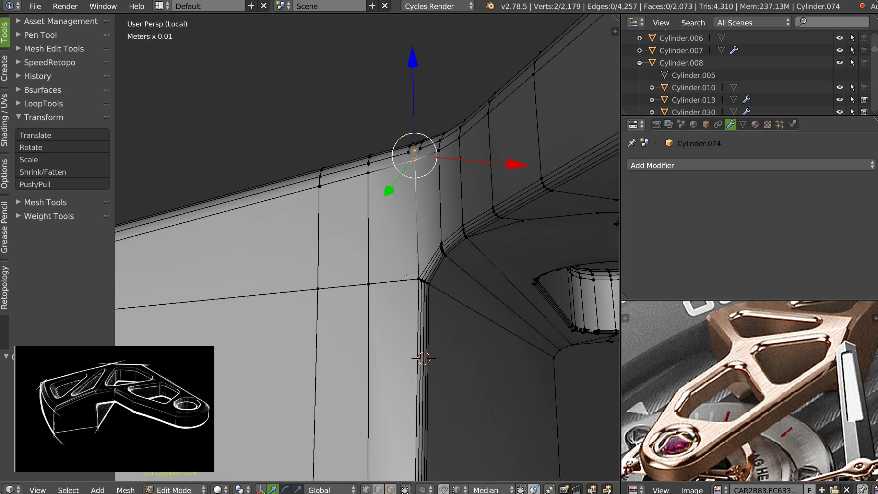
right_click(415, 276)
right_click(369, 177, "shift")
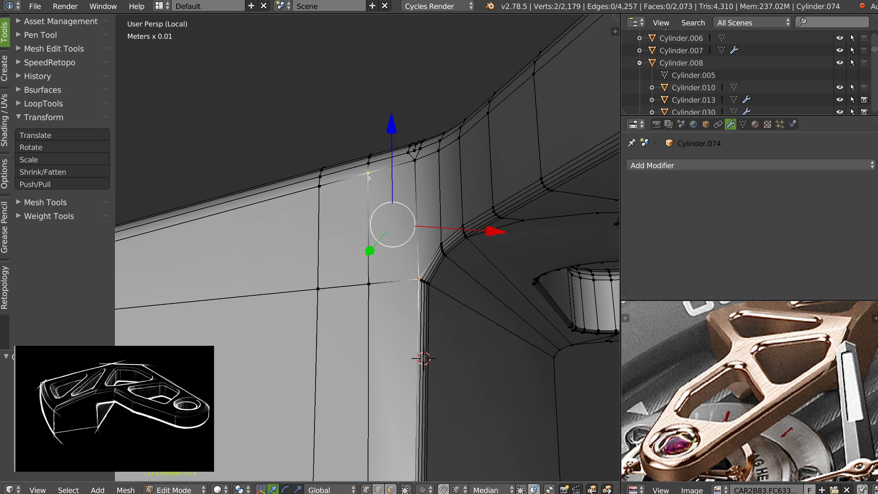
- Dissolve the vertical edge above the inner corner and the row of lengthwise edges across the block's side wall
key("Tab")
left_click(386, 296)
right_click(415, 187)
right_click(381, 300, "shift")
right_click(344, 289, "shift")
right_click(266, 294, "shift")
scroll(215, 290, "down", 4)
middle_click_drag(159, 287, 285, 257, "shift")
right_click(326, 248, "shift")
right_click(297, 253, "shift")
right_click(249, 258, "shift")
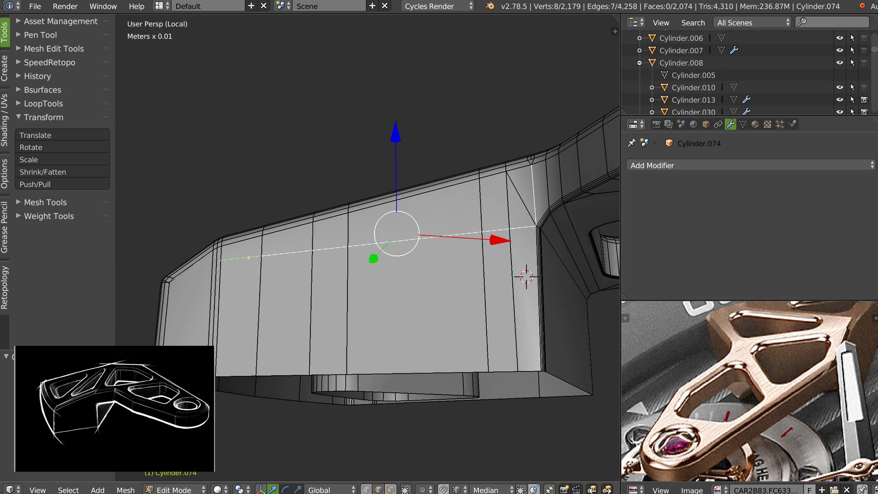
key("ctrl+x")
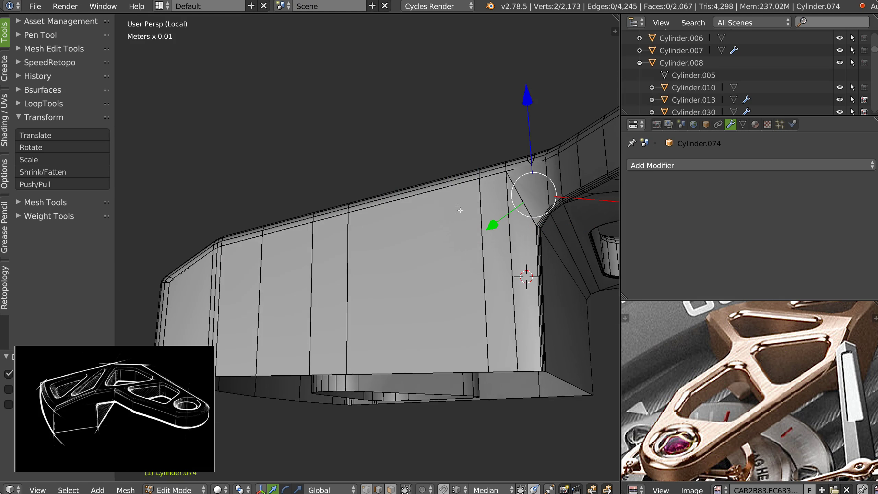
- Knife-cut a short edge from the inner corner to the nearest vertical wall edge and dissolve the diagonal edge above it
middle_click_drag(460, 210, 430, 209)
middle_click_drag(410, 255, 450, 266)
key("k")
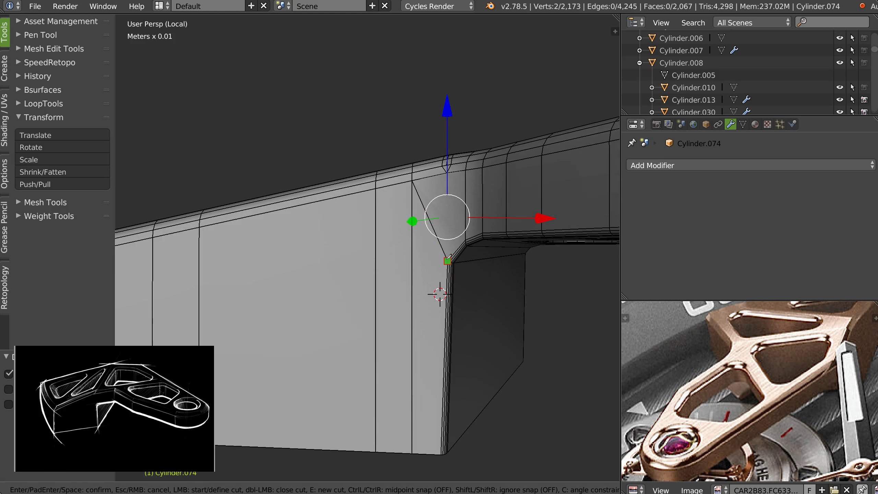
left_click(413, 238)
key("Return")
middle_click_drag(430, 236, 434, 215)
right_click(420, 206)
key("ctrl+x")
middle_click_drag(463, 259, 459, 262)
mouse_move(441, 204)
middle_mouse_down()
mouse_move(448, 238)
mouse_move(448, 217)
middle_mouse_up()
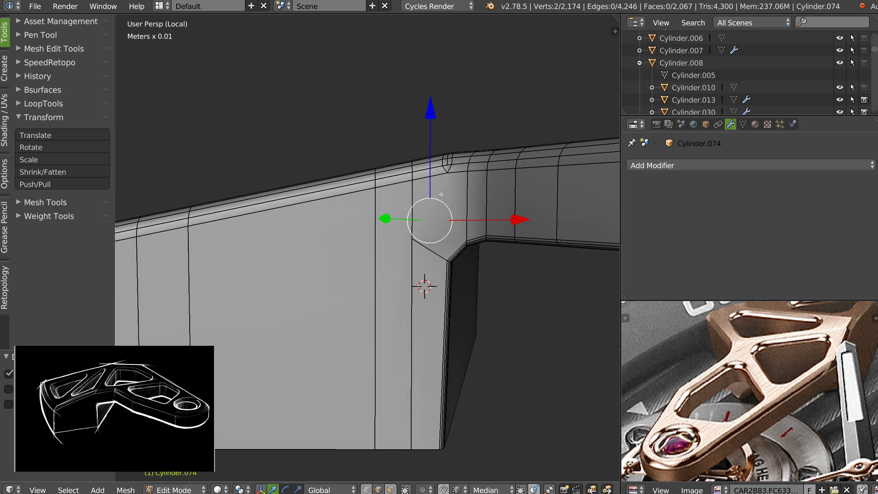
- Connect the rim's corner vertex to the block's inner corner vertex below it with a vertical edge
scroll(447, 218, "up", 3)
key("Tab")
right_click(447, 149)
right_click(442, 280, "shift")
key("j")
- Try a level 1 subdivision surface on the object outside Edit Mode and undo it
key("Tab")
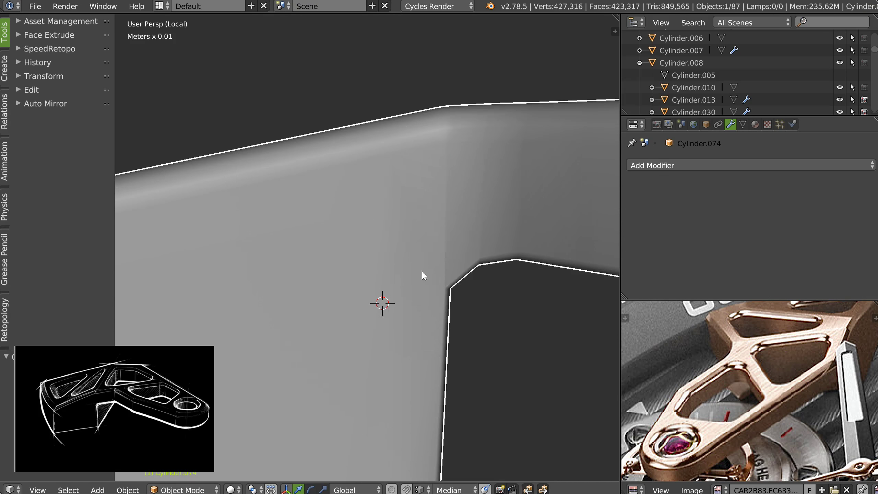
key("ctrl+1")
key("w")
scroll(469, 232, "down", 3)
mouse_move(445, 270)
middle_mouse_down()
mouse_move(416, 263)
mouse_move(465, 308)
mouse_move(429, 291)
mouse_move(446, 242)
mouse_move(450, 278)
mouse_move(430, 276)
middle_mouse_up()
key("Tab")
key("ctrl+z")
key("Tab")
- Lower the wall vertex at the end of the short cut beside the inner corner by about 0.8 mm along Z
right_click(414, 272)
left_click_drag(414, 188, 422, 228)
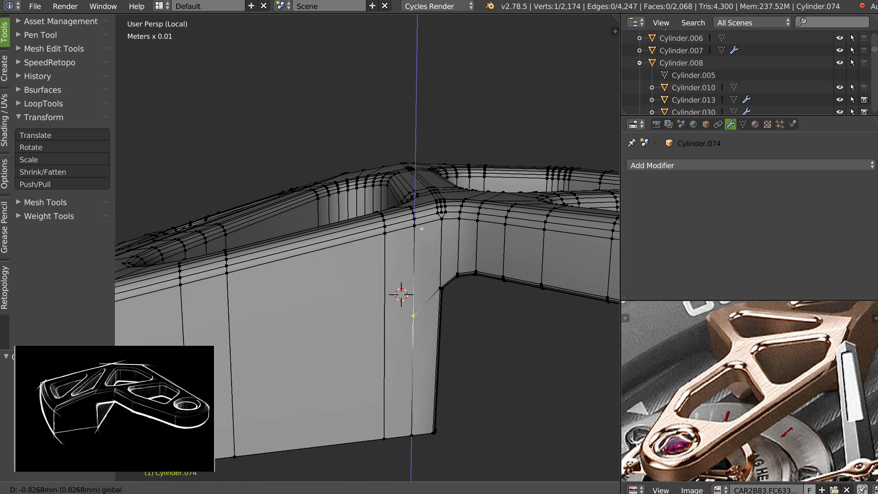
left_click_drag(426, 286, 433, 287)
- Merge the rim's lower end vertex and the stacked vertices at the block's outer rounded corner at the last selected vertex
middle_click_drag(432, 287, 390, 271)
scroll(389, 271, "up", 8)
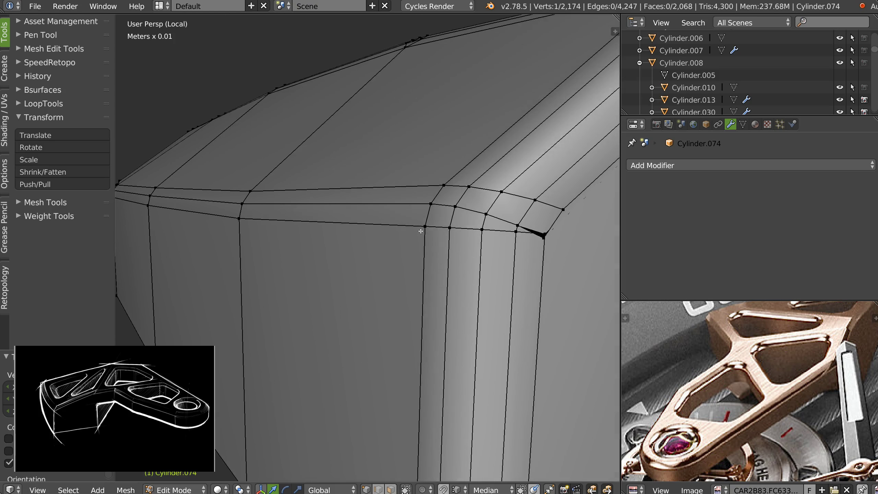
right_click(516, 215)
right_click(498, 243, "shift")
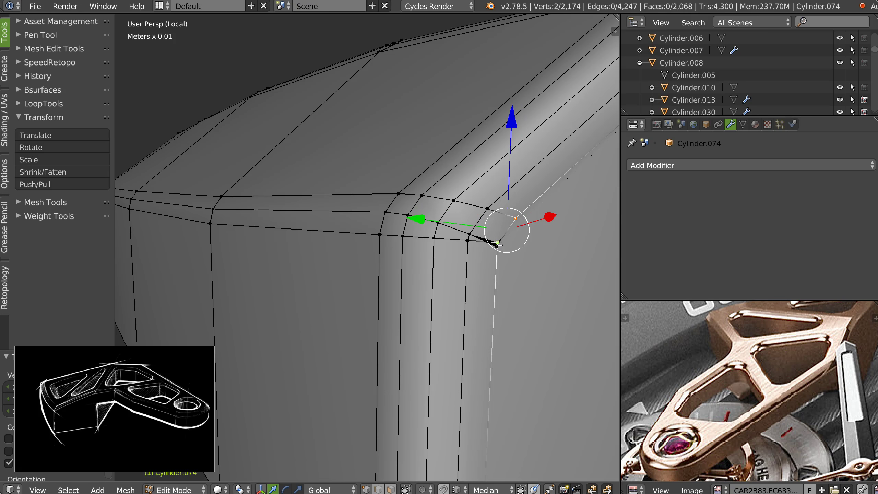
right_click(495, 260, "shift")
right_click(494, 259)
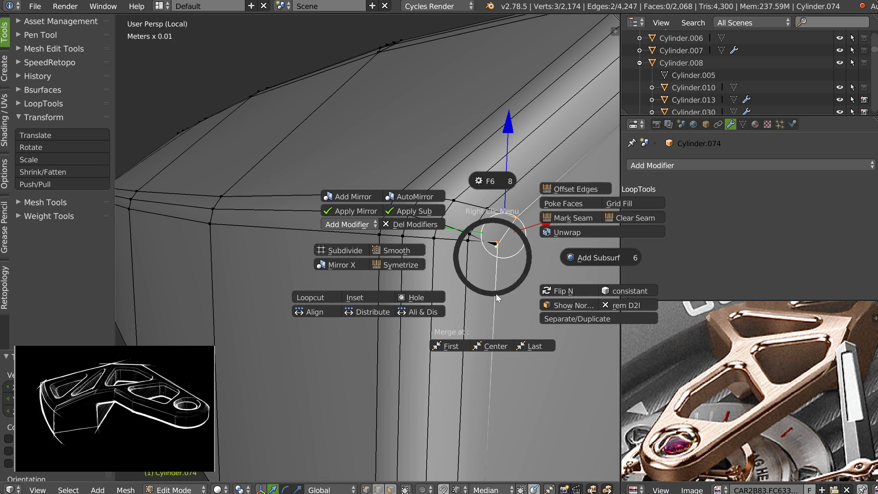
left_click(535, 346)
- Slide and nudge the rim vertices at the rounded corner for even spacing and dissolve the short extra edge beside them
left_click(478, 238)
left_click_drag(472, 143, 472, 147)
left_click(491, 205)
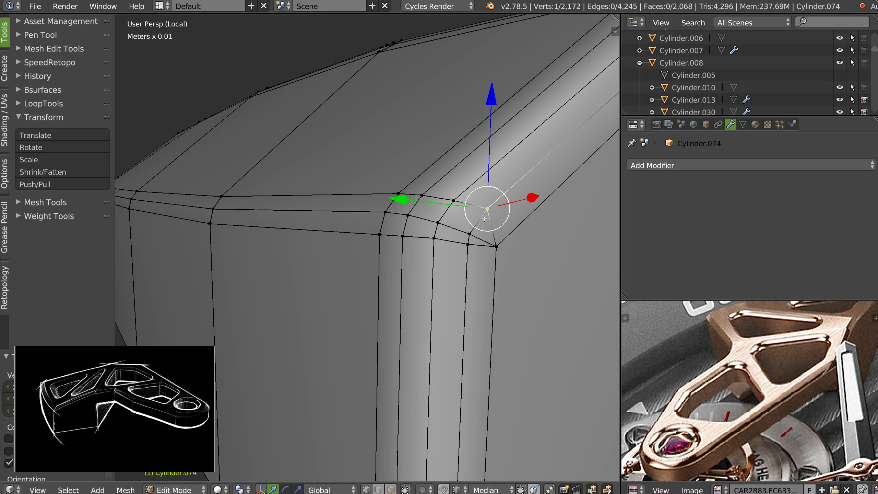
key("shift+v")
left_click(477, 228)
left_click(434, 239)
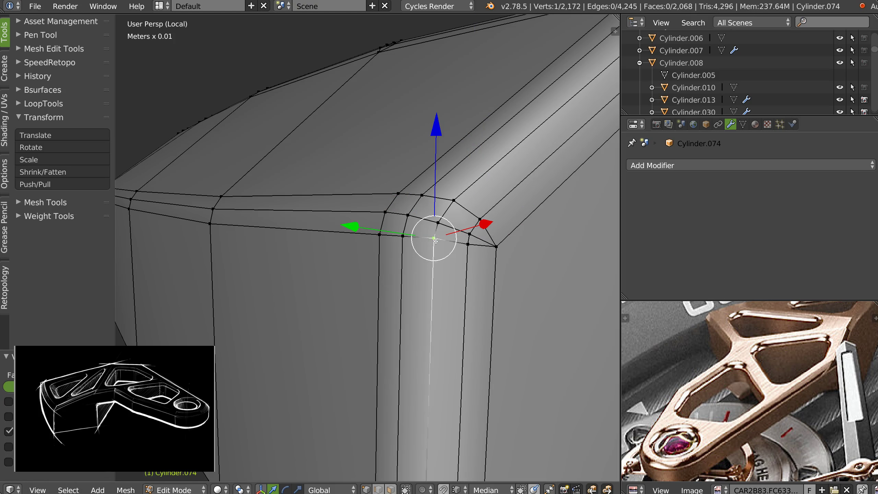
left_click_drag(437, 145, 436, 149)
key("Tab")
left_click(481, 241)
- Merge the two nearly coincident vertices at the block's opposite rounded corner at their center
scroll(471, 287, "down", 8)
middle_click_drag(422, 275, 528, 247)
middle_click_drag(529, 247, 451, 265, "shift")
scroll(450, 265, "down", 4)
middle_click_drag(332, 332, 435, 267, "shift")
scroll(435, 267, "up", 8)
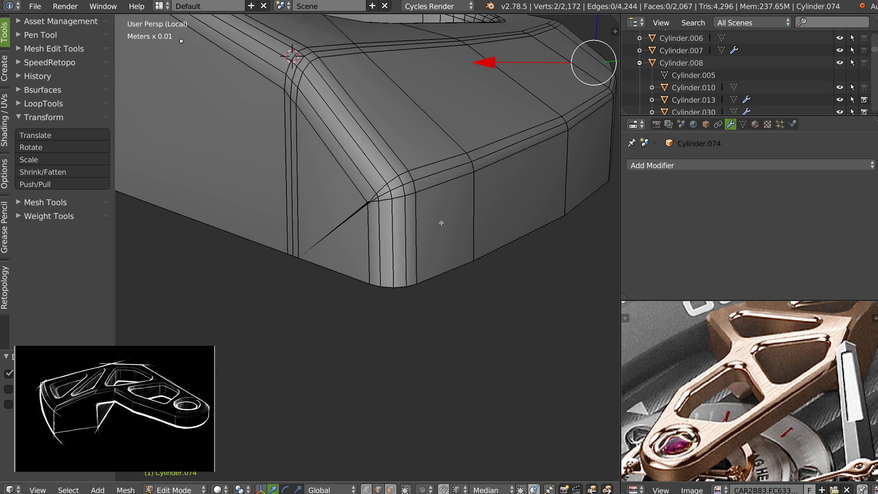
left_click(388, 205)
left_click(389, 207, "shift")
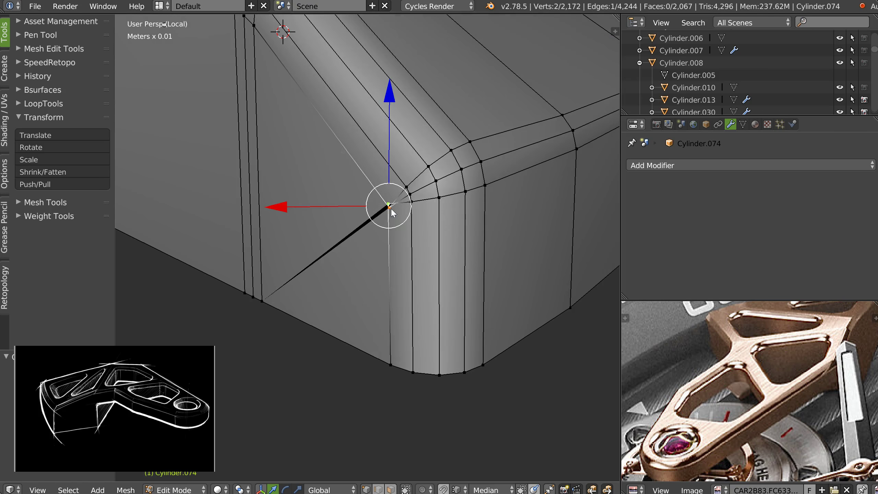
right_click(391, 208)
left_click(395, 295)
- Switch to edge selection and dissolve the short extra edge next to the merged corner vertex
key("Tab")
left_click(412, 262)
left_click(400, 200)
key("ctrl+x")
- Knife-cut two vertical edges down the block's outer side wall, each from a rim vertex to the bottom edge
scroll(415, 224, "down", 8)
middle_click_drag(385, 262, 429, 316, "shift")
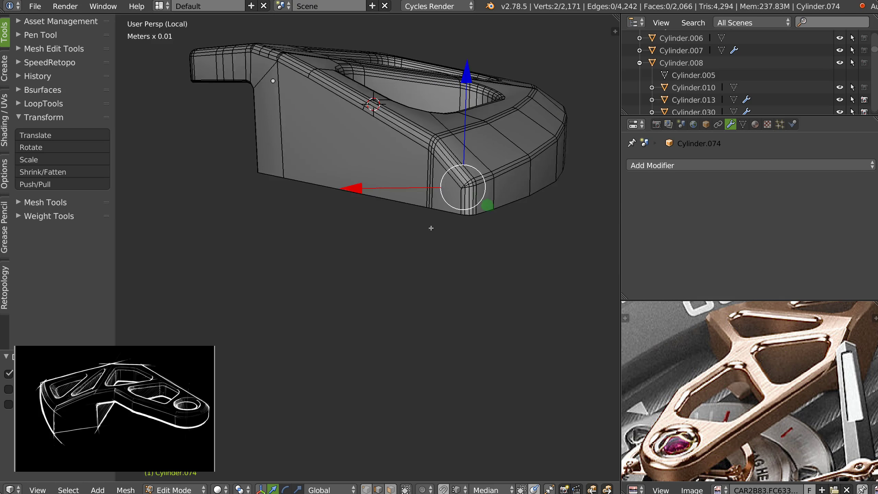
middle_click_drag(296, 206, 389, 239, "shift")
key("k")
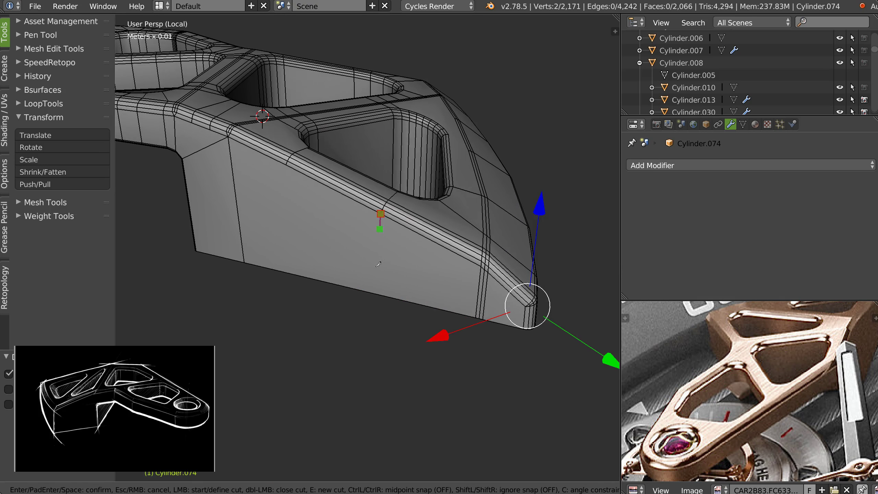
left_click(377, 293)
scroll(414, 225, "up", 3)
key("e")
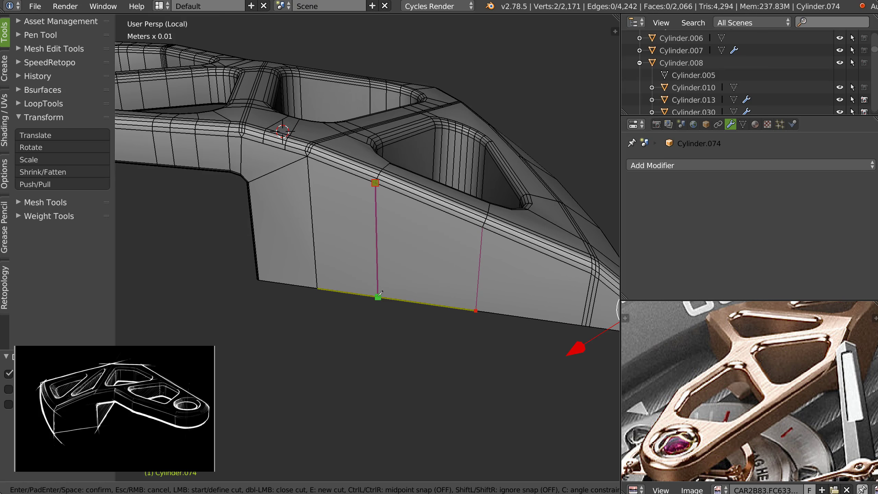
left_click(378, 296)
- Knife-cut a new rim edge through three points around the opening's inner rounded corner to even out its border
middle_click_drag(385, 245, 349, 215)
middle_click_drag(350, 215, 284, 237, "shift")
scroll(300, 219, "up", 2)
scroll(300, 218, "up", 2)
middle_click_drag(278, 145, 320, 221, "shift")
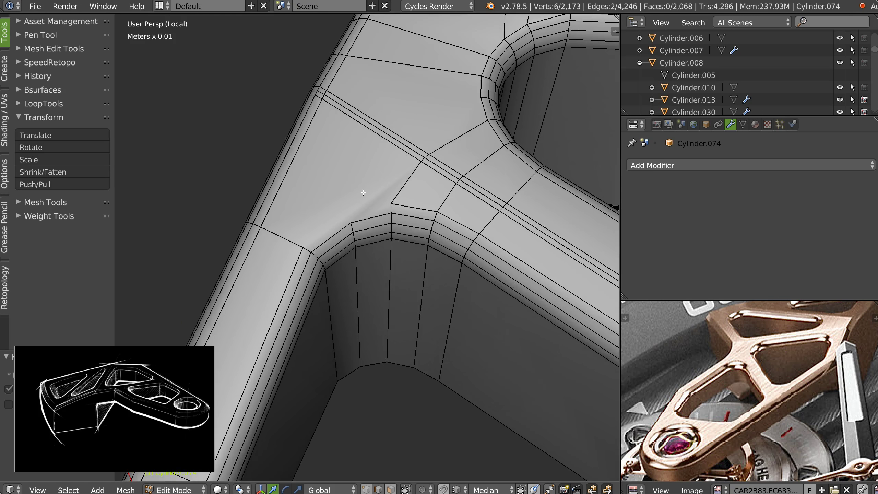
key("1")
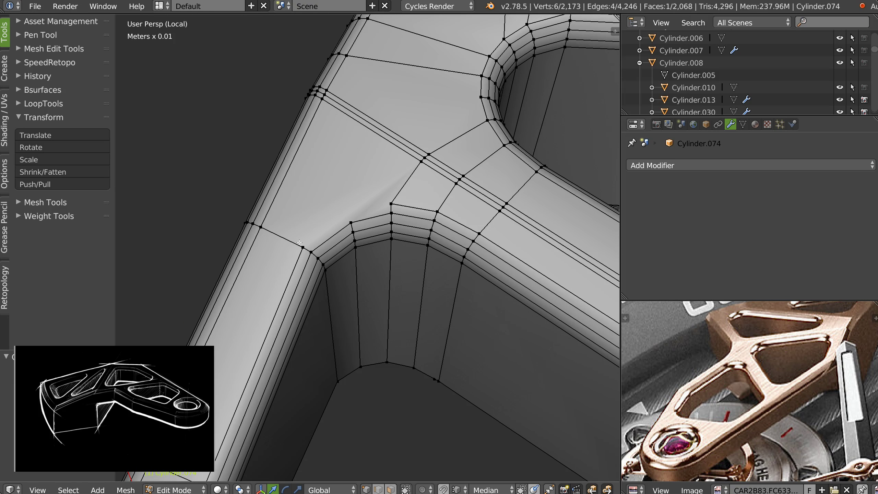
right_click(304, 245)
key("j")
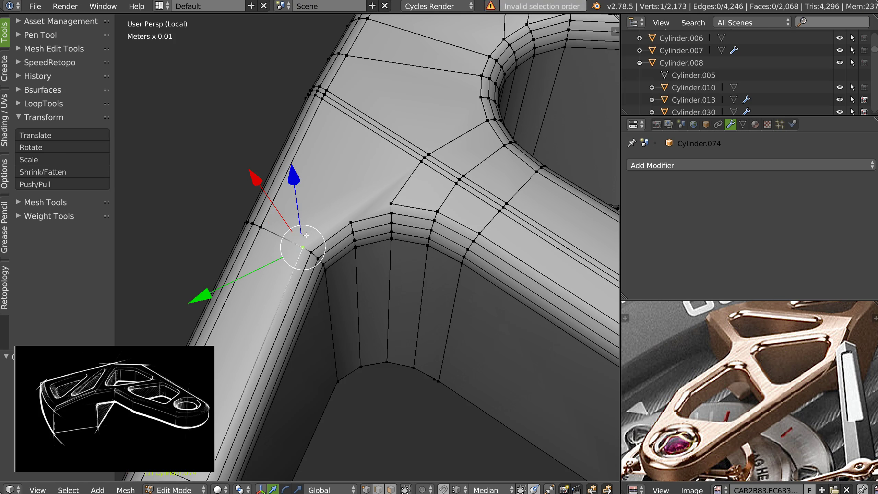
key("k")
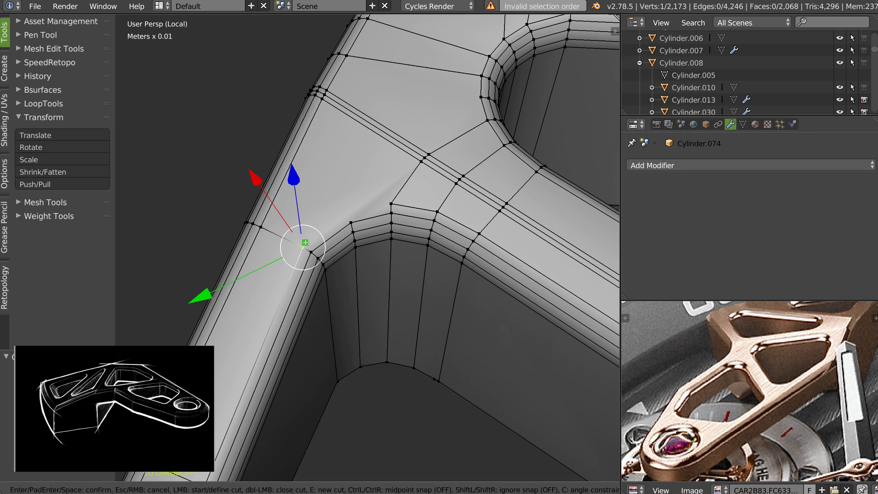
left_click(308, 247)
left_click(349, 212)
left_click(391, 203)
key("Return")
- Connect the vertices at the strut's outer end to the rim corner vertices of the openings on both sides
right_click(321, 98)
right_click(344, 202, "shift")
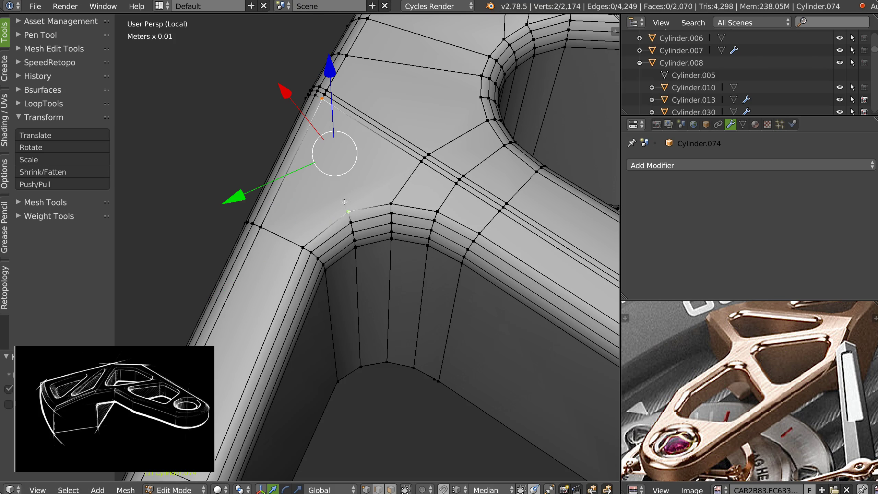
key("j")
right_click(480, 97)
right_click(327, 89, "shift")
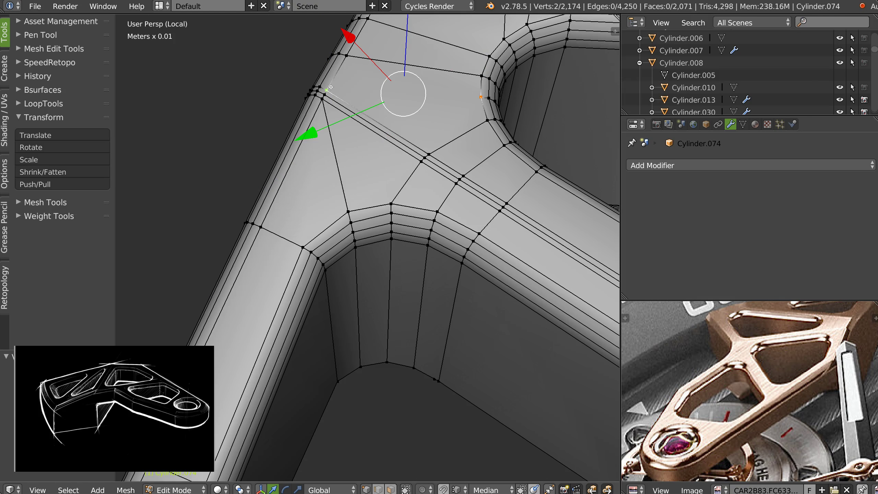
key("j")
key("KP_Decimal")
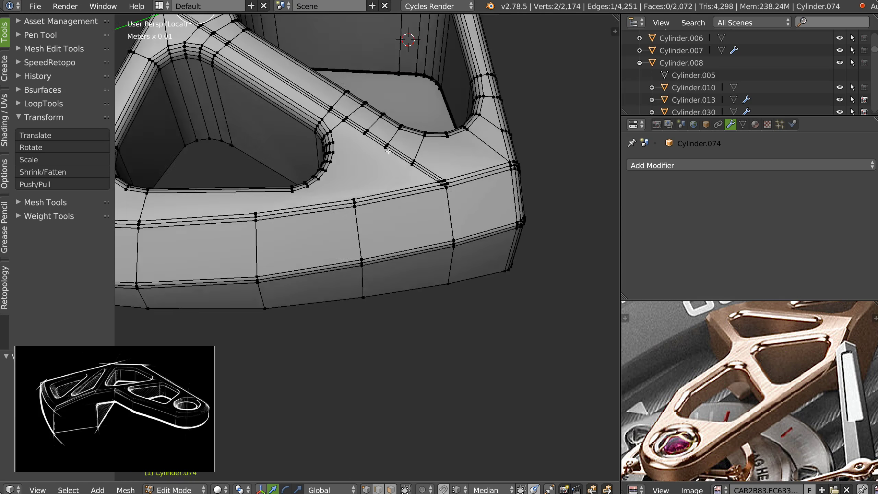
- At the other strut's outer end, connect its inner corner vertex to the rounded rim vertex of the adjacent opening
scroll(394, 154, "down", 5)
middle_click_drag(394, 153, 421, 187)
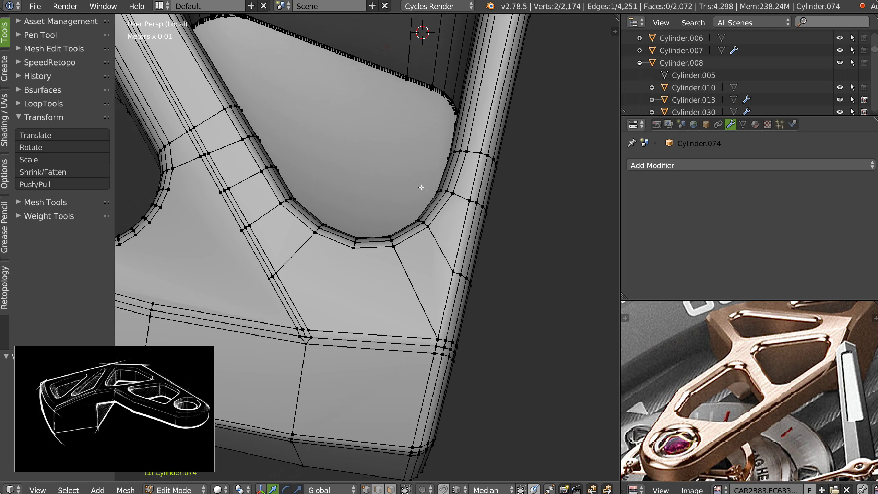
scroll(304, 301, "up", 3)
middle_click_drag(303, 300, 321, 284, "shift")
right_click(418, 195)
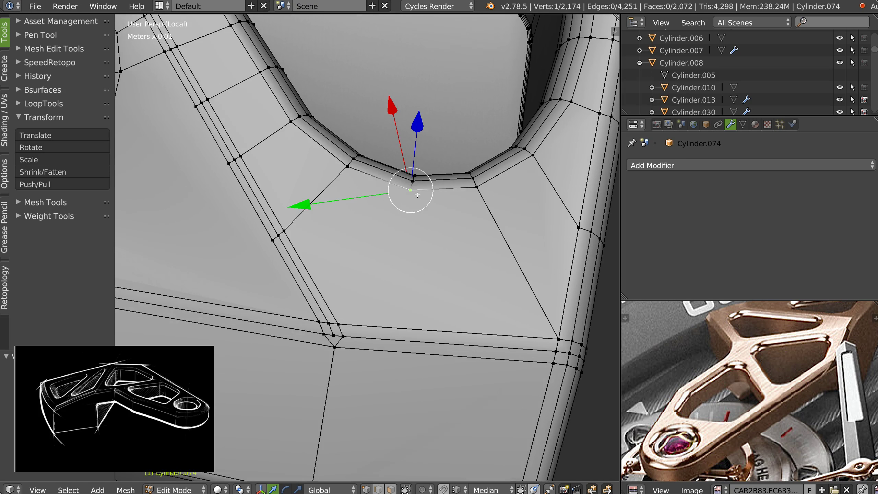
right_click(339, 325, "shift")
key("j")
- Switch to edge selection and dissolve the single edge between the strut and the neighbouring opening's rounded rim
scroll(358, 295, "down", 3)
middle_click_drag(260, 242, 400, 245, "shift")
middle_click_drag(254, 239, 294, 232)
middle_click_drag(294, 232, 340, 202, "shift")
middle_click_drag(422, 194, 480, 257)
key("2")
right_click(436, 177, "alt")
right_click(444, 155)
right_click(431, 175)
key("ctrl+x")
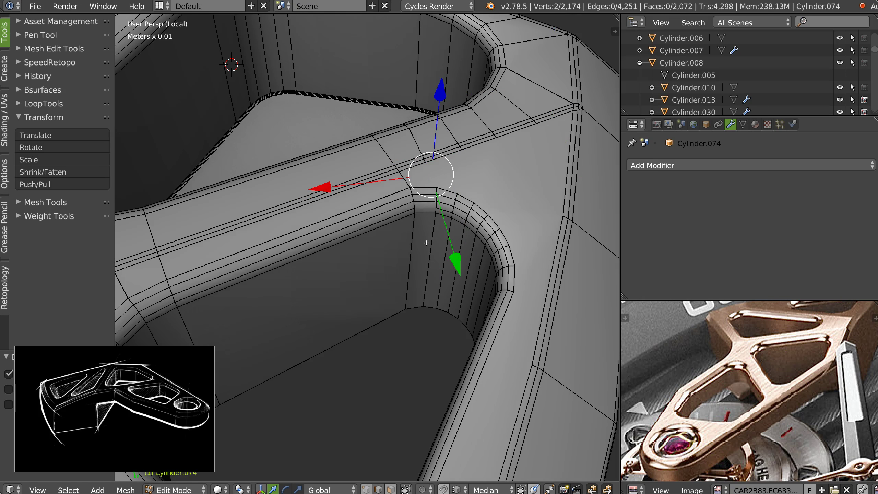
- Dissolve four surplus edge loops in the opening's rounded corner wall and one more loop crossing the strut
right_click(427, 242, "alt")
right_click(457, 242, "alt+shift")
right_click(482, 261, "alt+shift")
right_click(494, 284, "alt+shift")
key("ctrl+x")
middle_click_drag(485, 282, 367, 219)
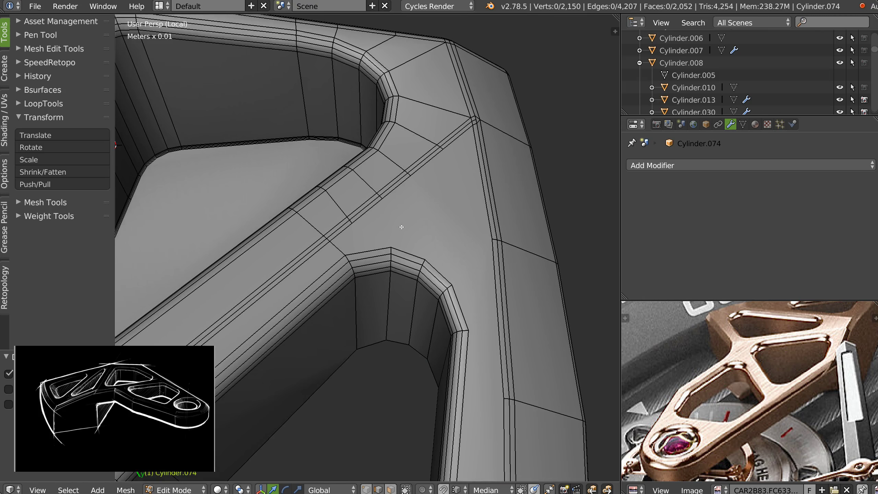
right_click(343, 197, "alt")
key("ctrl+x")
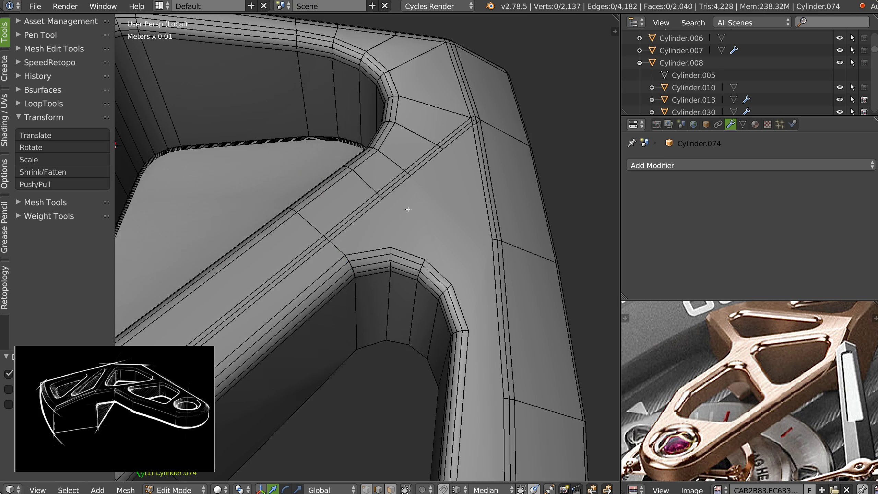
- Switch to vertex selection and connect the strut's border vertex to the rounded corner's rim vertex
key("Tab")
left_click(375, 207)
right_click(382, 200)
right_click(391, 247, "shift")
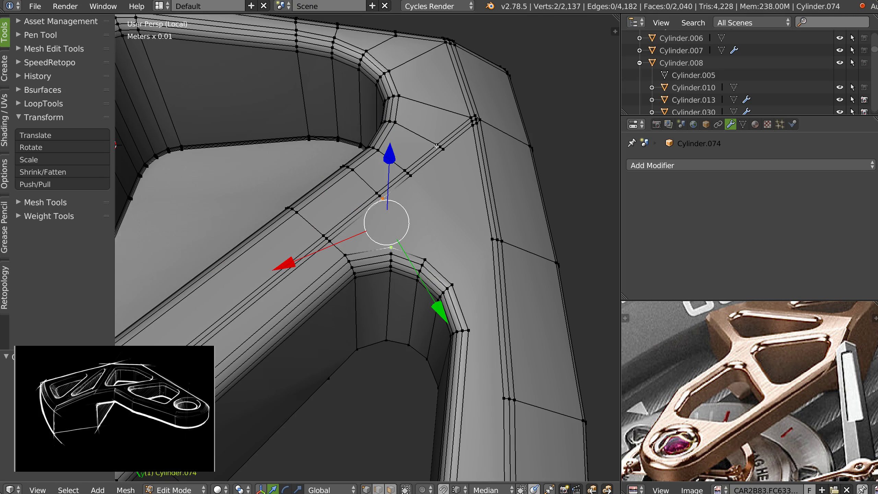
key("j")
- Add an edge loop across the outer side band below the triangular opening's corner and shift it in line with the rim
right_click(473, 326)
middle_click_drag(473, 325, 426, 331)
key("ctrl+r")
left_click(422, 328)
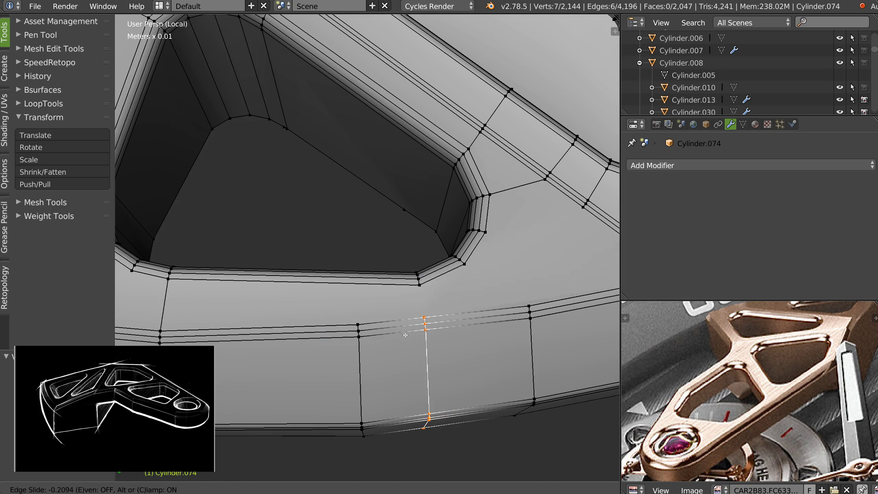
left_click(404, 337)
key("g")
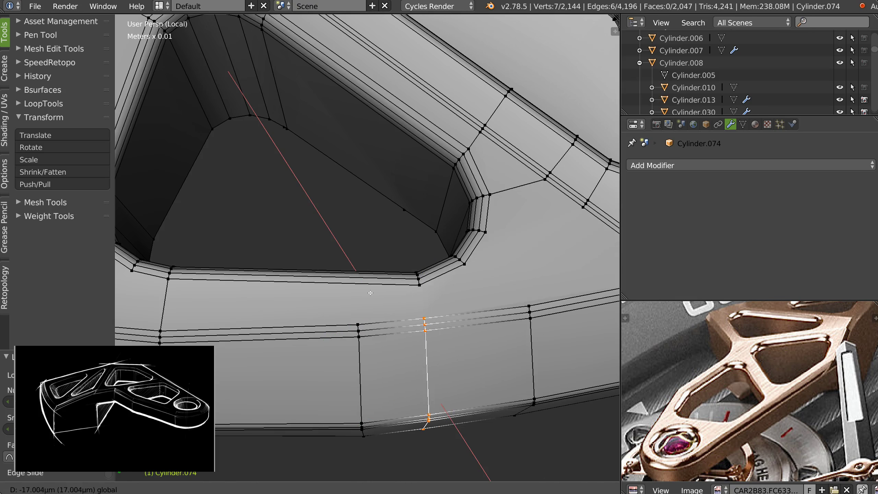
left_click(468, 320)
- Connect two rim vertices of the triangular opening's corner straight across to the matching vertices on the outer border
middle_click_drag(467, 320, 462, 322)
right_click(386, 260)
right_click(389, 296, "shift")
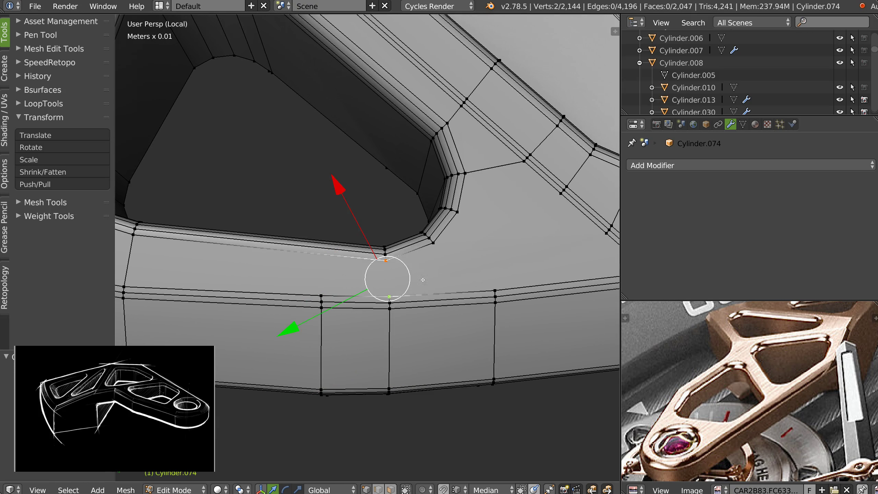
key("j")
right_click(433, 243)
right_click(495, 290, "shift")
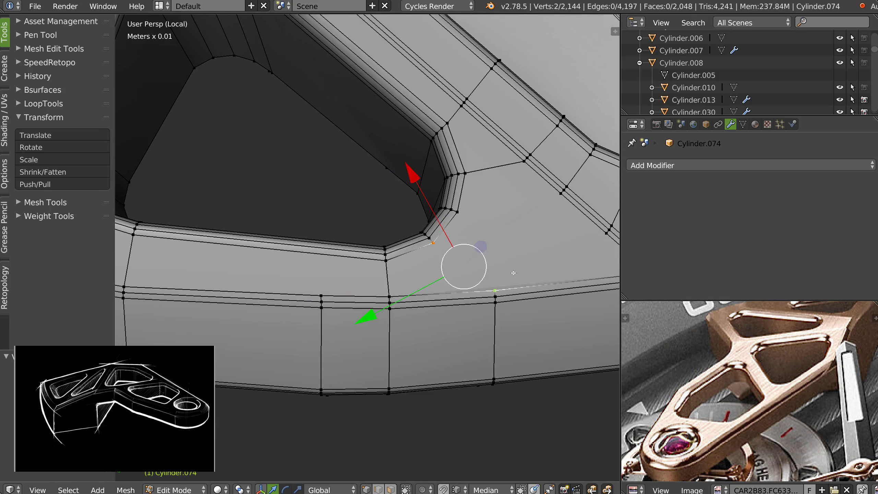
key("j")
- Connect the corner's remaining rim vertex to the strut, and a strut border vertex to the outer border vertex
middle_click_drag(468, 255, 487, 191)
key("j")
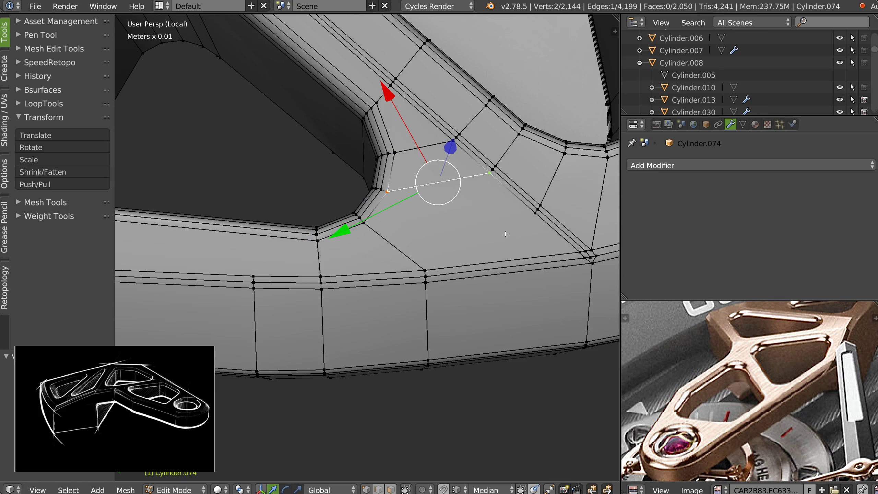
right_click(517, 222)
right_click(427, 259, "shift")
key("j")
middle_click_drag(426, 259, 414, 255)
middle_click_drag(510, 242, 443, 247, "shift")
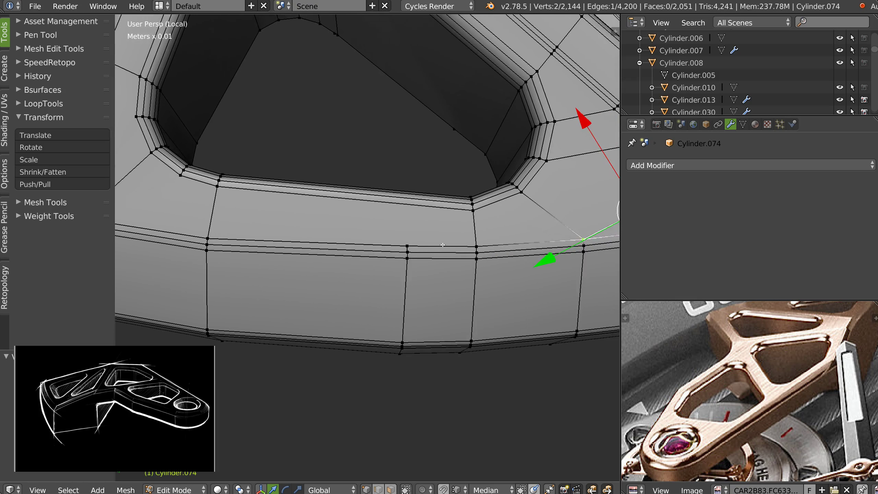
- Select the closely spaced edge loop on the outer side band and slide it midway between its neighbouring loops
scroll(439, 266, "down", 3)
key("ctrl+Tab")
right_click(418, 296, "alt")
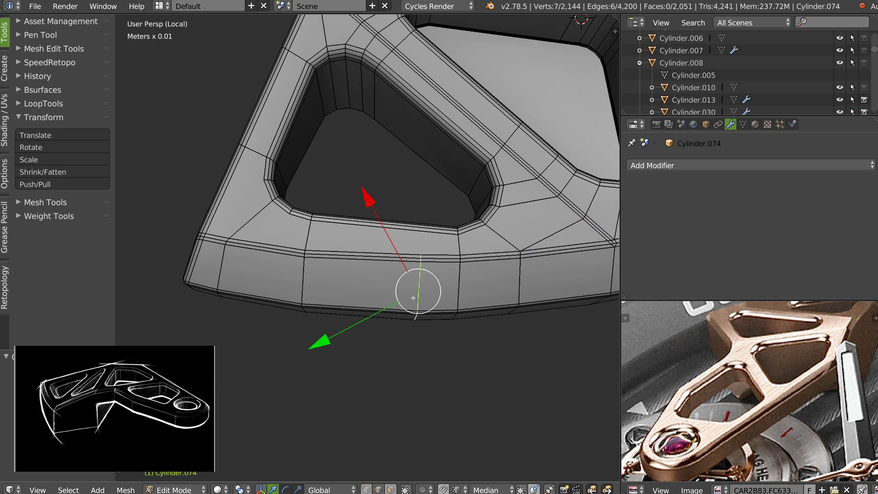
key("g")
key("g")
left_click(384, 291)
middle_click_drag(398, 278, 387, 275)
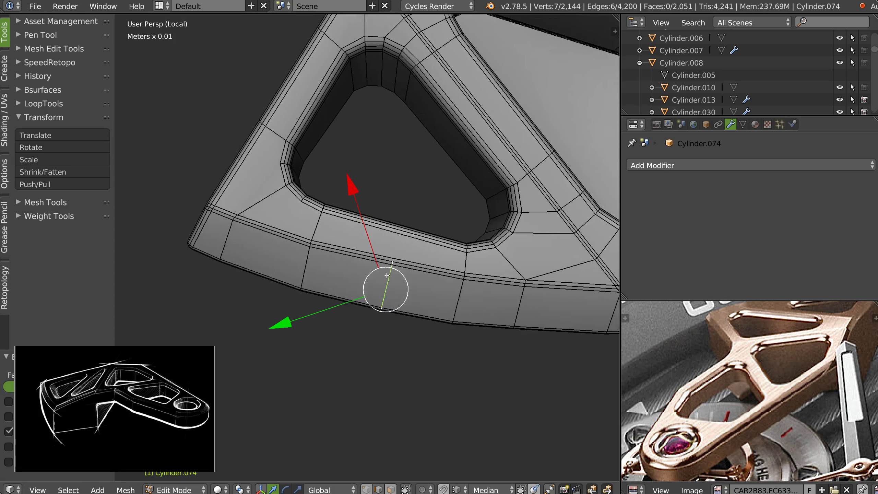
- In top view, nudge that loop's border vertices beside the triangular opening to follow the outer curve
scroll(393, 275, "up", 3)
right_click(401, 245)
key("ctrl+Tab")
right_click(392, 245)
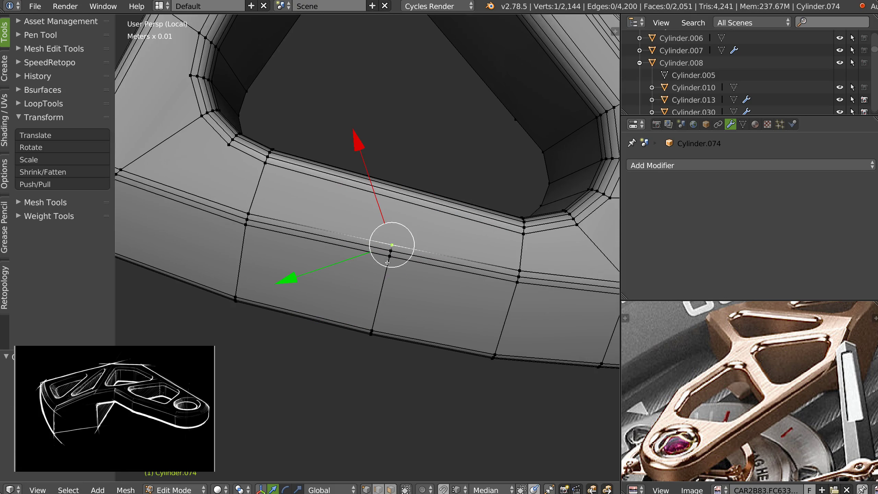
right_click(387, 263, "ctrl")
key("KP_7")
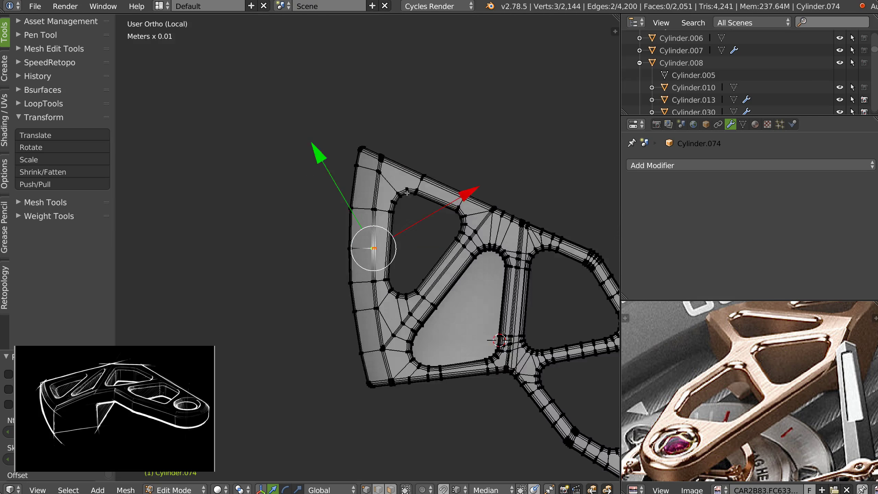
scroll(386, 231, "up", 5)
right_click(389, 232)
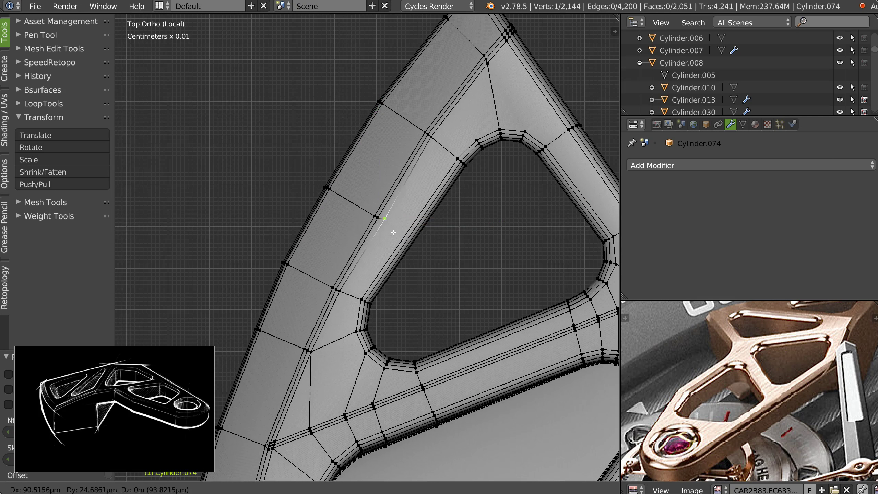
right_click(378, 220, "ctrl")
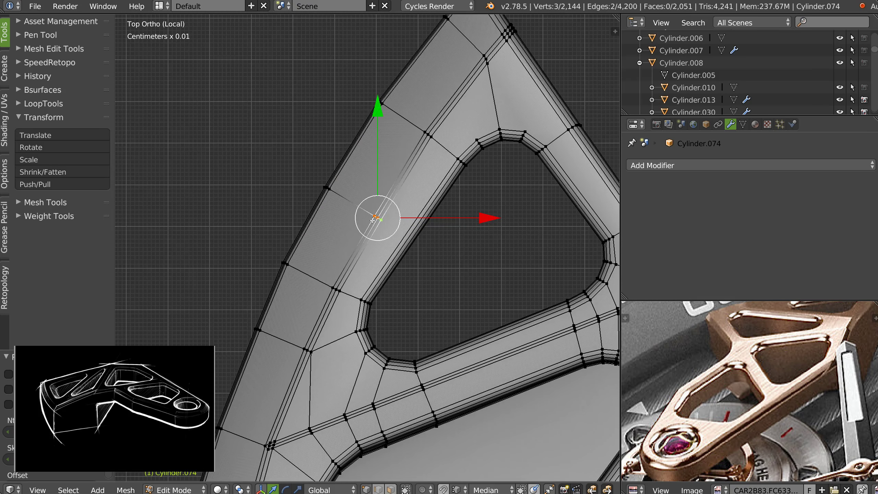
key("g")
left_click(371, 218)
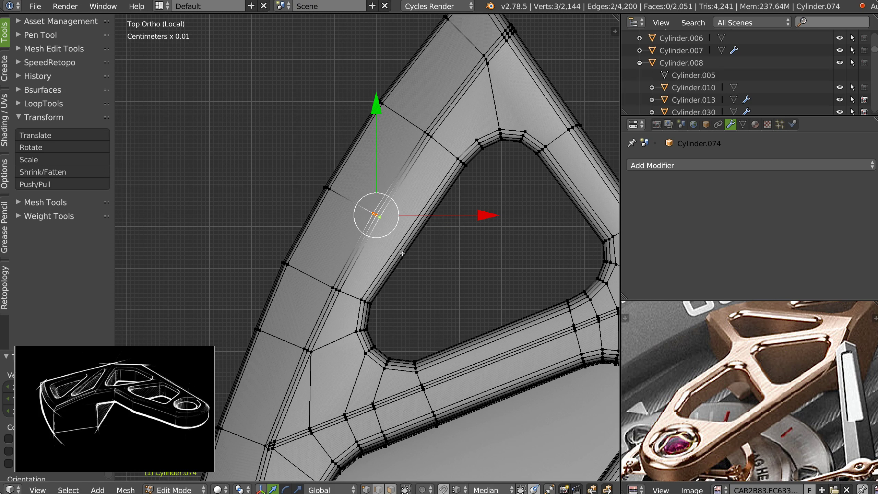
- Add an edge loop through the triangular opening's straight wall and connect its rim vertex to the outer border vertex
key("ctrl+r")
left_click(407, 244)
left_click(410, 238)
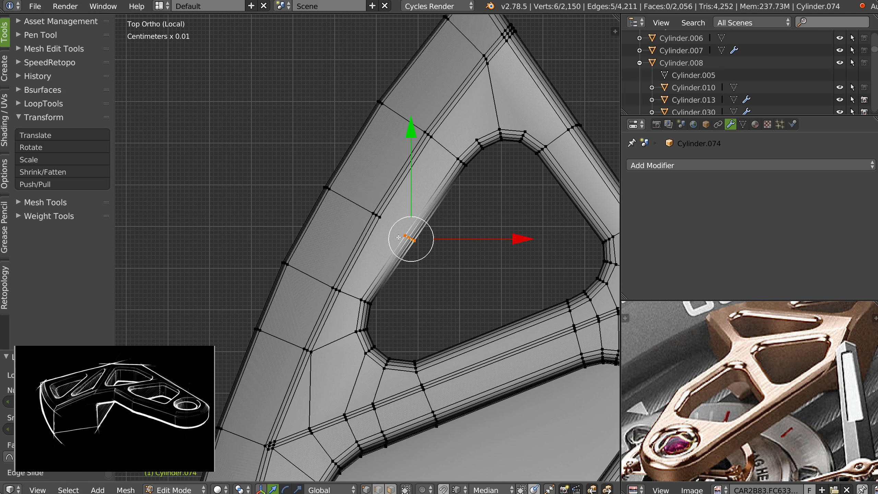
left_click(385, 222)
left_click(400, 236, "shift")
key("j")
- Enable Mesh Check in the viewport shading settings with Display Faces on to highlight tris and ngons
key("n")
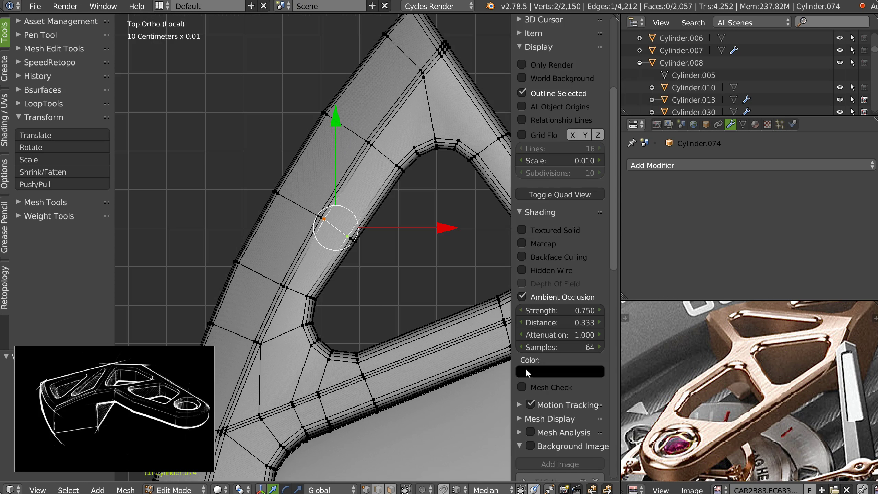
scroll(521, 331, "down", 8)
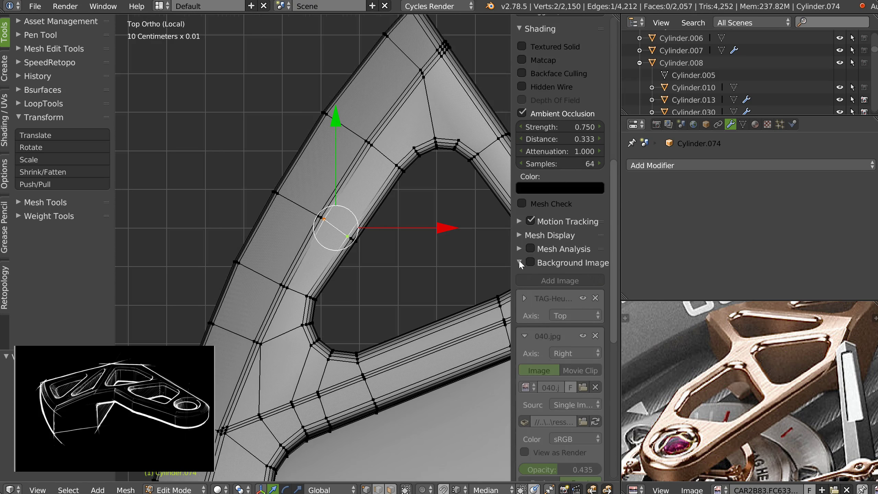
left_click(520, 263)
scroll(542, 229, "up", 3)
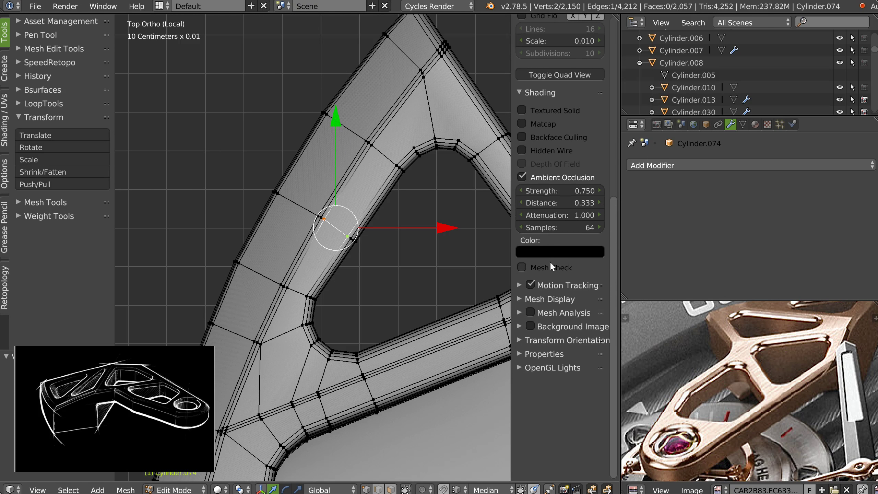
left_click(521, 269)
left_click(535, 297)
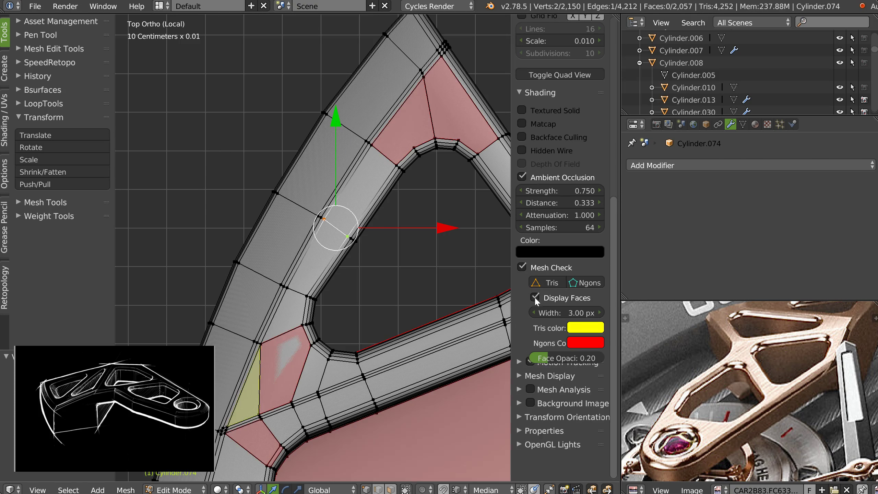
- Add an edge loop across the outer band beside the highlighted ngon near the tip and nudge it outward
middle_click_drag(398, 235, 373, 203, "shift")
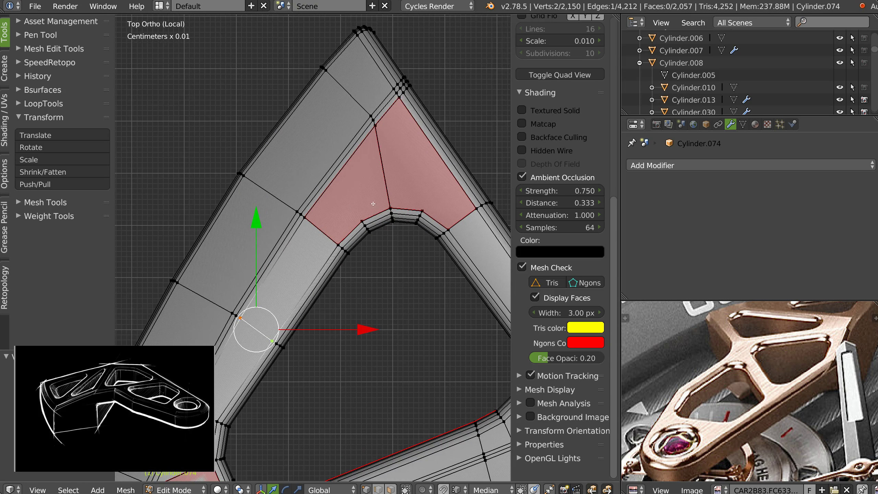
right_click(363, 219)
key("ctrl+r")
left_click(337, 170)
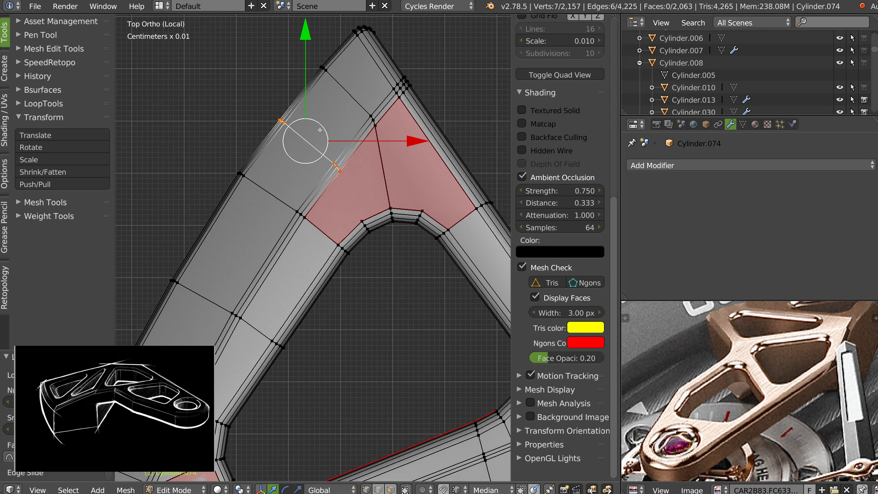
key("g")
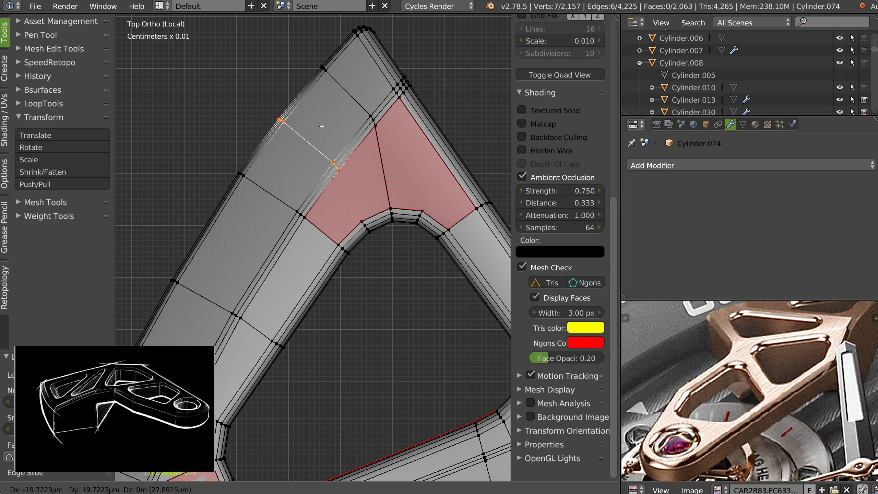
left_click(321, 127)
right_click(338, 169)
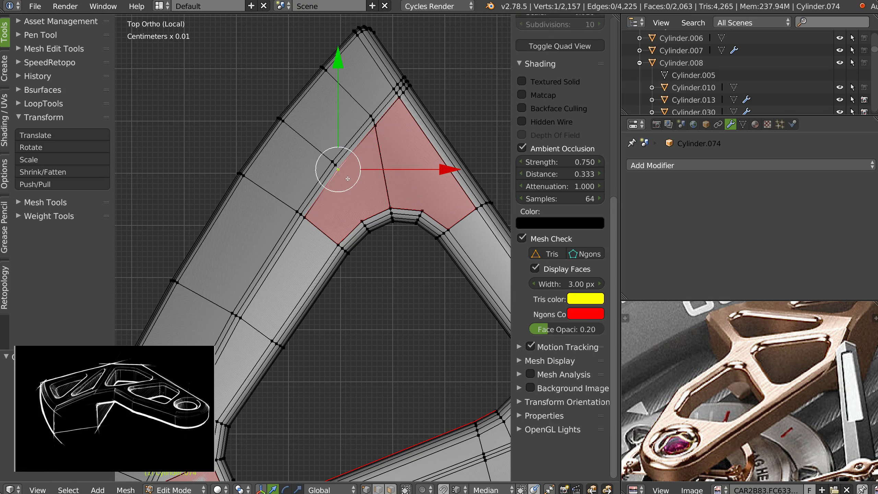
- Connect the inner border vertices to the triangular opening's rim vertices to split the two ngons near the tip
right_click(372, 217, "shift")
key("j")
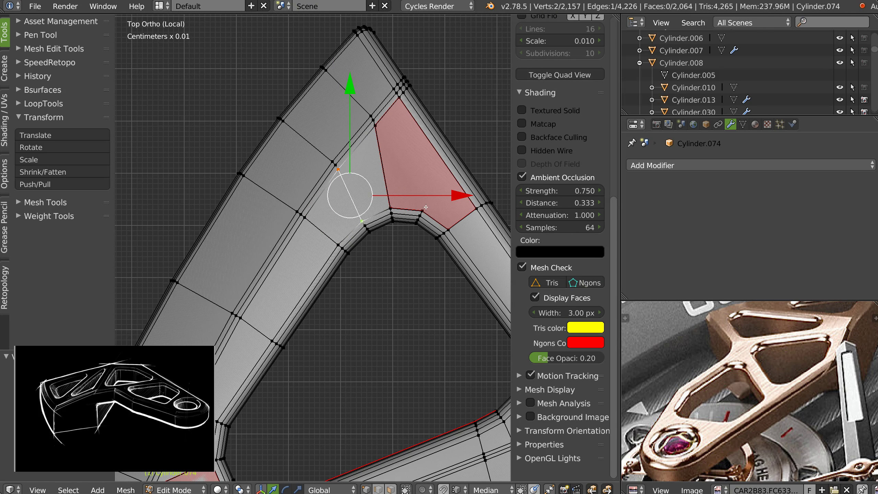
middle_click_drag(426, 207, 397, 224, "shift")
right_click(393, 229)
right_click(371, 117, "shift")
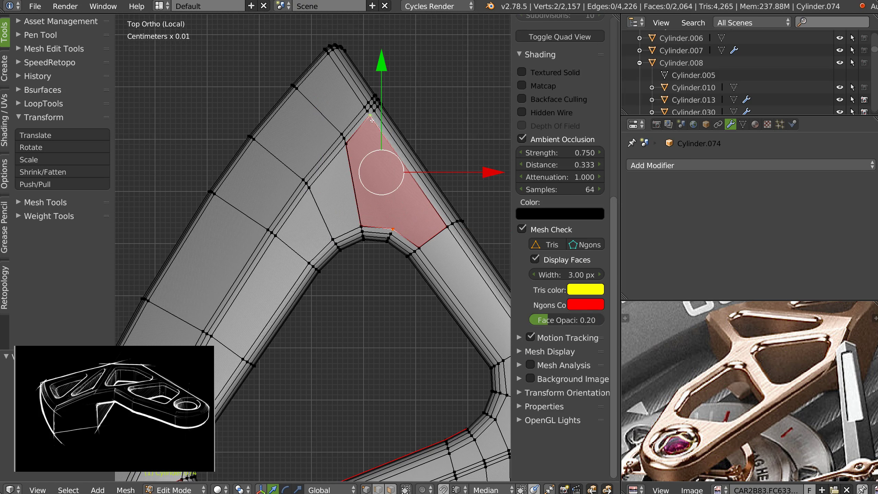
key("j")
scroll(379, 202, "down", 2)
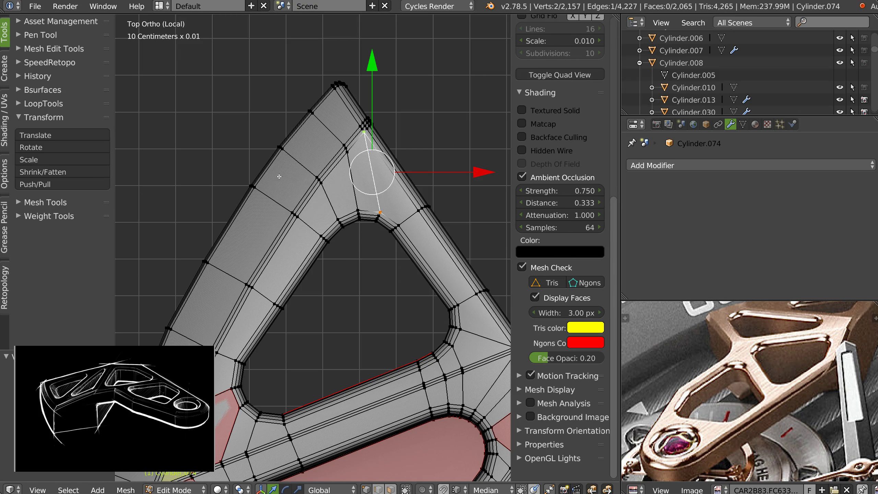
- Turn off Limit to Visible so that occluded vertices can also be selected
scroll(279, 176, "up", 2)
right_click(321, 190)
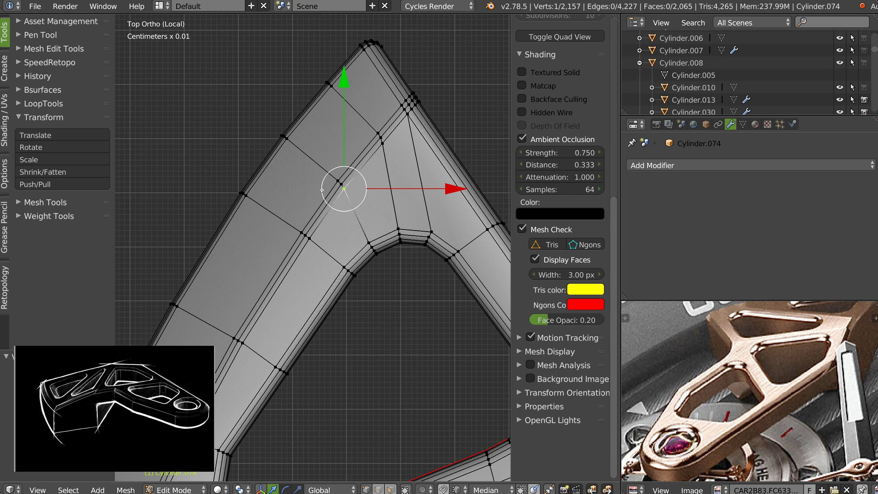
scroll(298, 176, "down", 3)
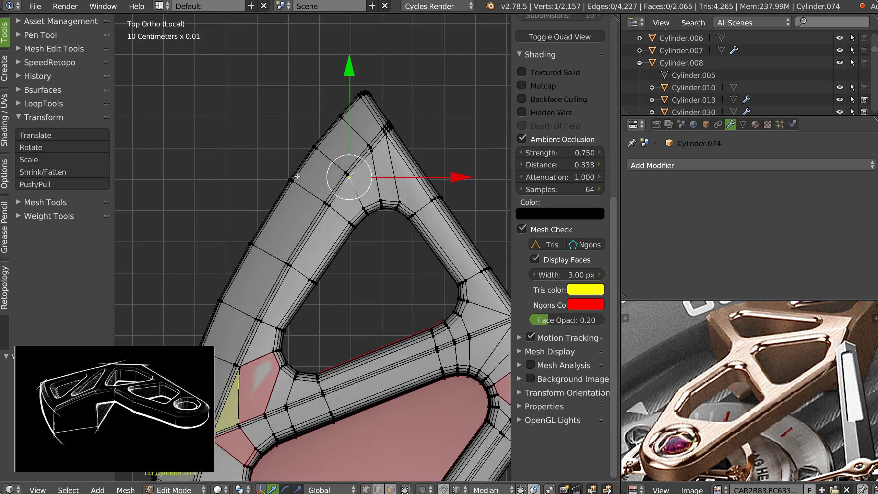
middle_click_drag(297, 176, 268, 128, "shift")
key("Tab")
left_click(235, 151)
key("Tab")
left_click(241, 153)
key("Tab")
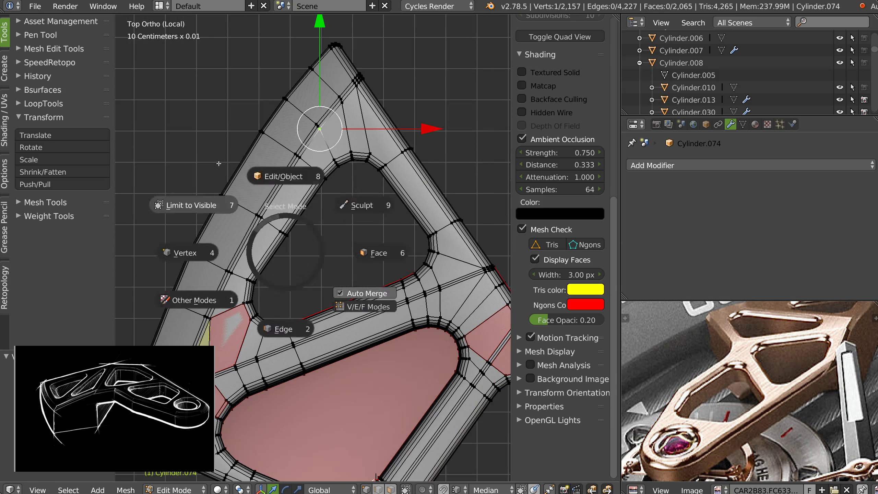
left_click(219, 164)
- Nudge the outer band's cross-loop vertices beside the triangular opening's rounded tip, including the occluded ones on the rim
scroll(218, 165, "up", 2)
middle_click_drag(321, 94, 298, 162, "shift")
left_click_drag(298, 163, 271, 154, "ctrl")
scroll(269, 154, "up", 2)
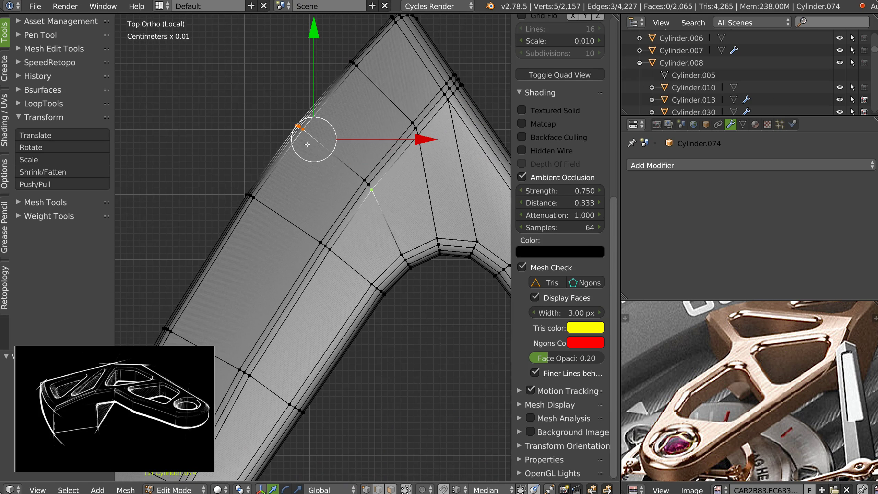
right_click(366, 182, "shift")
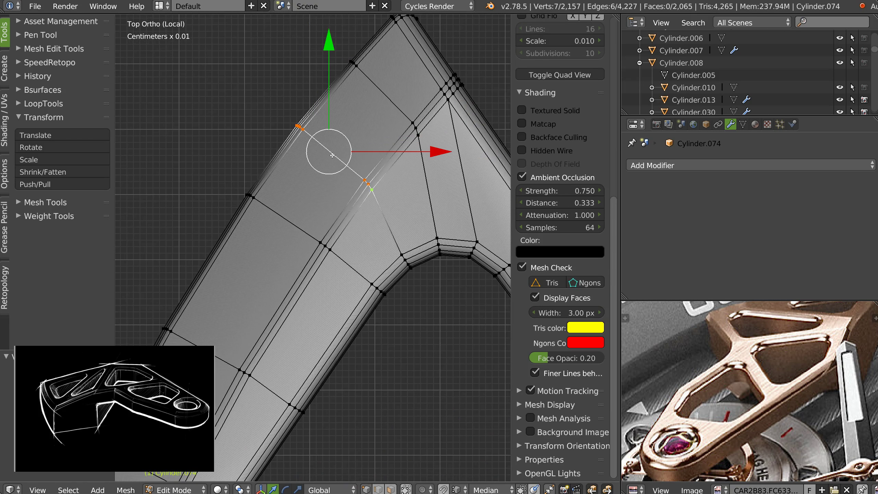
key("g")
left_click(344, 168)
- Connect the triangular opening's lower corner rim vertex to the inner band border vertex, splitting the ngon beside the highlighted tri
middle_click_drag(390, 137, 390, 176, "ctrl")
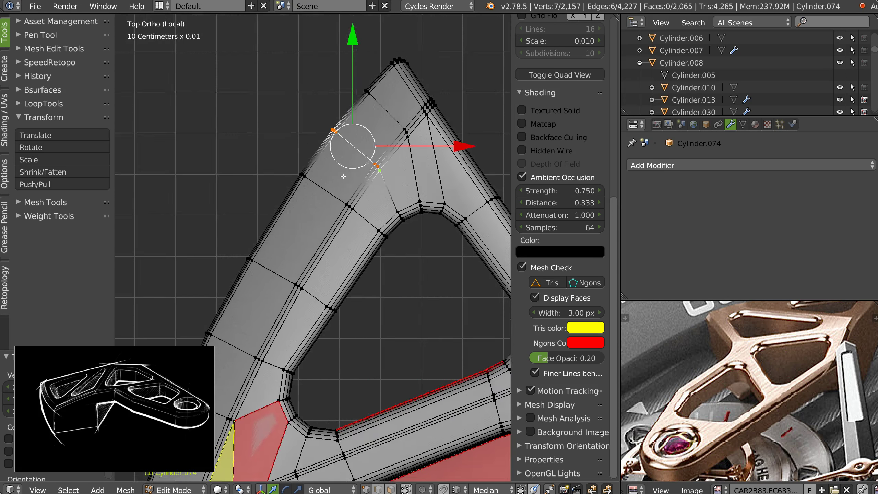
middle_click_drag(235, 249, 288, 153, "shift")
middle_click_drag(258, 234, 282, 176, "shift")
middle_click_drag(265, 262, 280, 229, "shift")
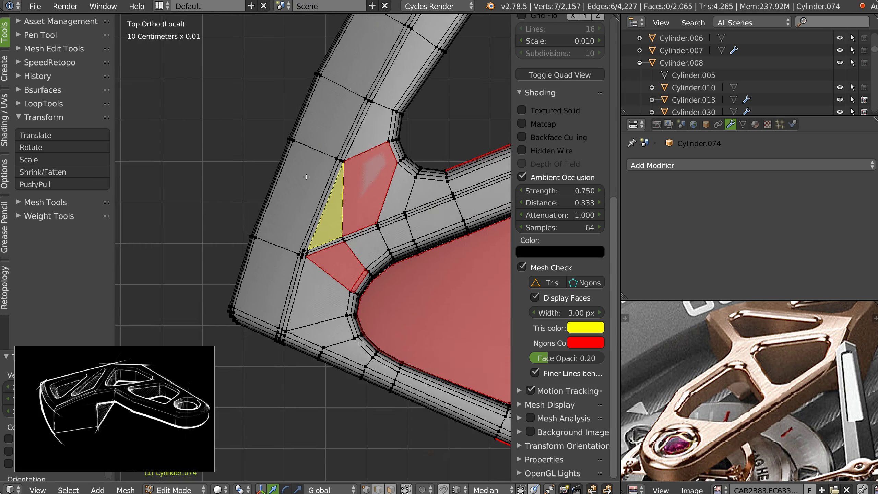
scroll(357, 220, "up", 3)
left_click(429, 146)
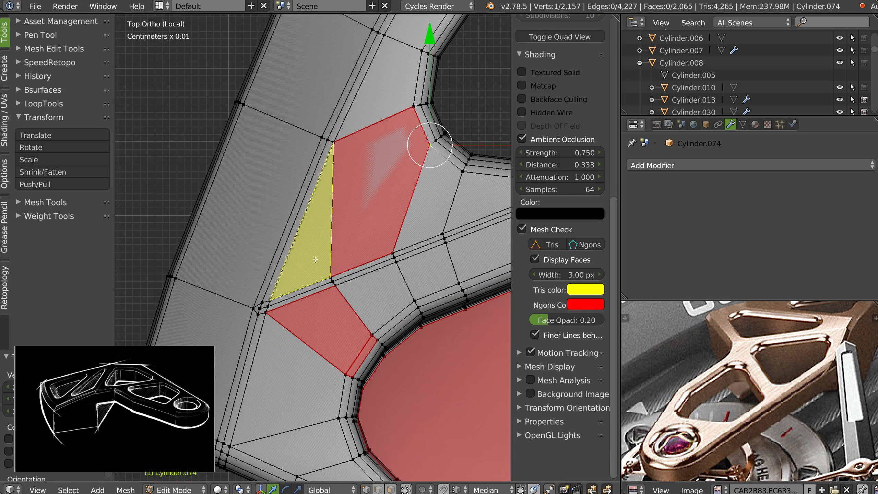
left_click(337, 148, "shift")
key("j")
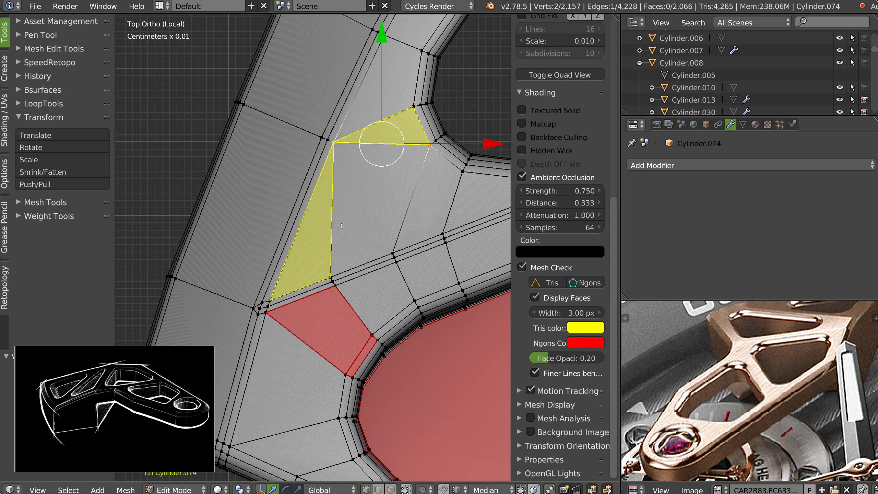
- Merge the doubled vertex at the large opening's rounded rim corner to clear the adjoining ngons
scroll(412, 246, "up", 4)
middle_click_drag(412, 246, 414, 232, "ctrl")
right_click(403, 237)
key("g")
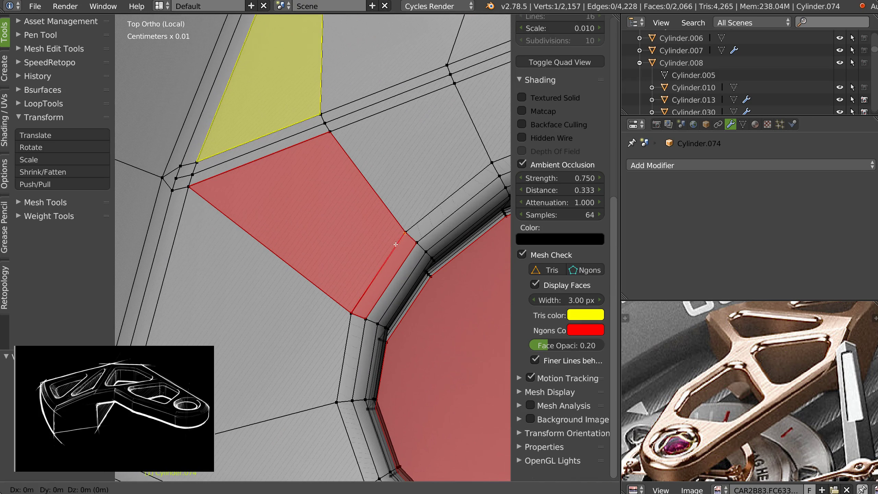
left_click(405, 236)
scroll(429, 239, "down", 6)
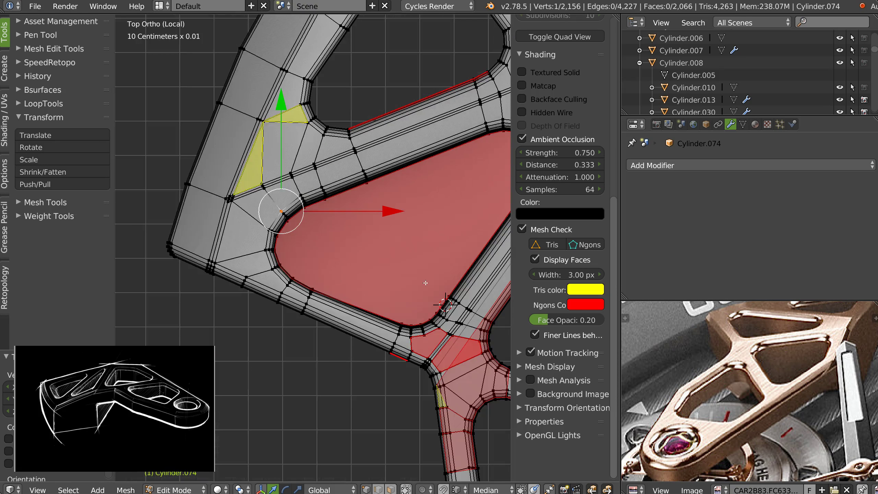
- Connect opposite vertices across the two highlighted ngons at the strut junction below the large opening
middle_click_drag(426, 283, 323, 183, "shift")
middle_click_drag(323, 183, 323, 131, "ctrl")
right_click(304, 162)
right_click(312, 234, "shift")
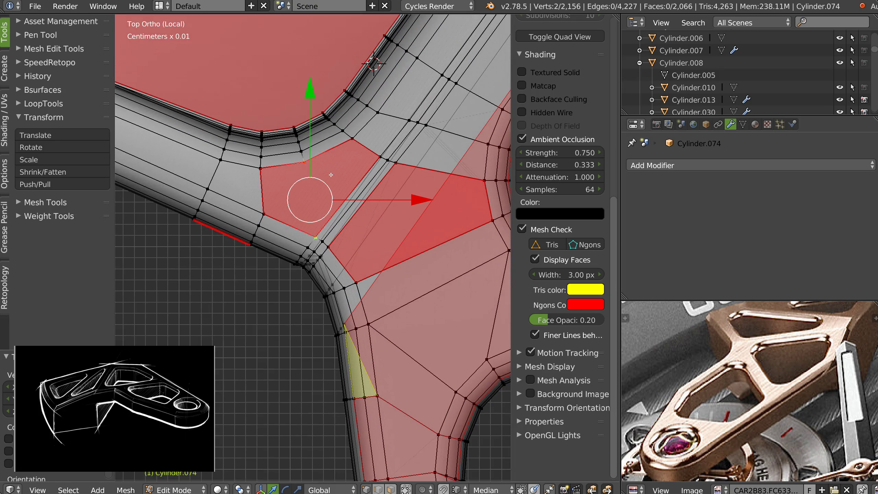
key("j")
middle_click_drag(442, 247, 397, 246, "shift")
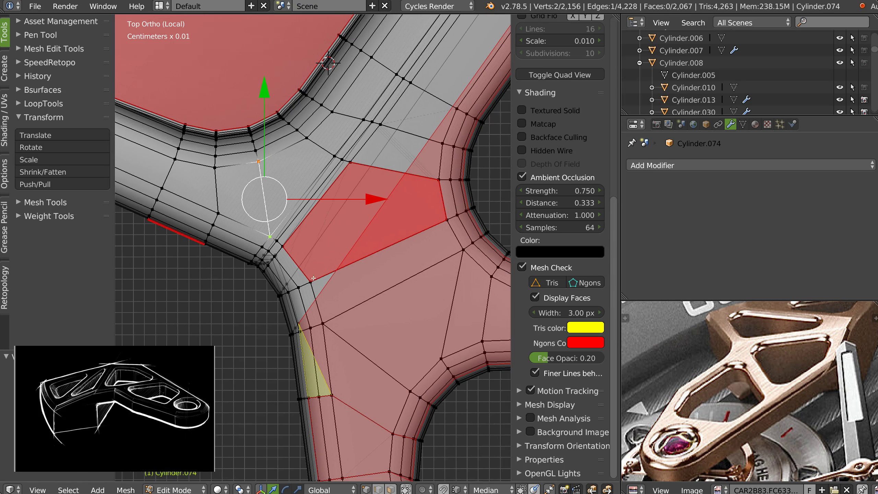
right_click(348, 164)
right_click(310, 282, "shift")
key("j")
- Examine the narrow ngon along the opening's rounded rim in perspective view, selecting its face to check its vertices
middle_click_drag(410, 182, 319, 193, "ctrl")
middle_click_drag(489, 236, 302, 201, "shift")
middle_click_drag(428, 244, 369, 233, "shift")
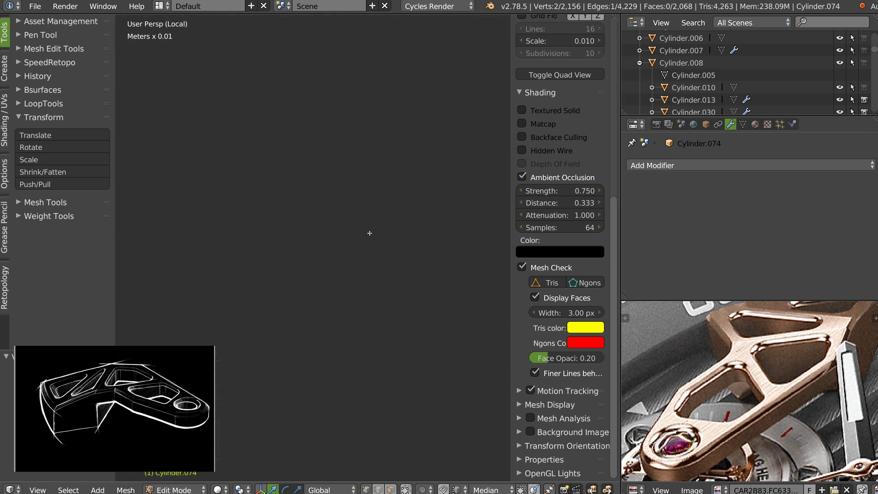
scroll(386, 196, "down", 3)
middle_click_drag(386, 195, 129, 214, "shift")
scroll(282, 231, "up", 7)
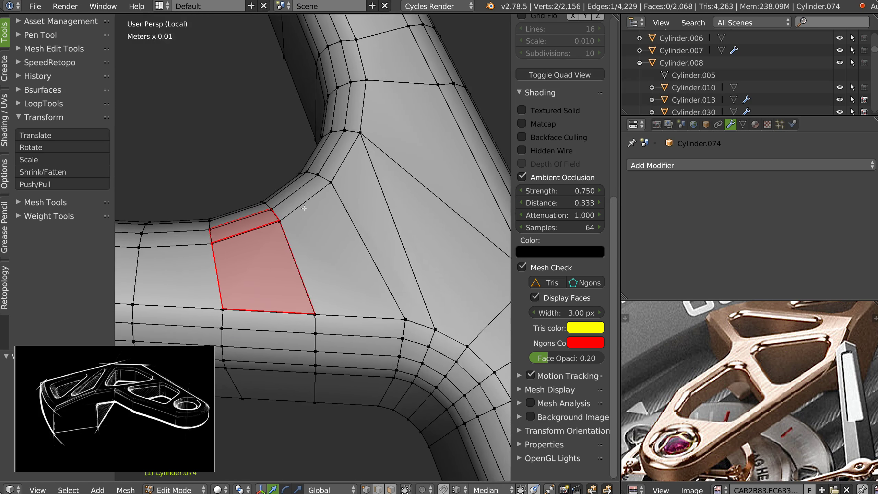
middle_click_drag(304, 208, 262, 235)
scroll(262, 235, "up", 3)
key("Tab")
left_click(291, 252)
right_click(313, 241)
key("Tab")
left_click(288, 261)
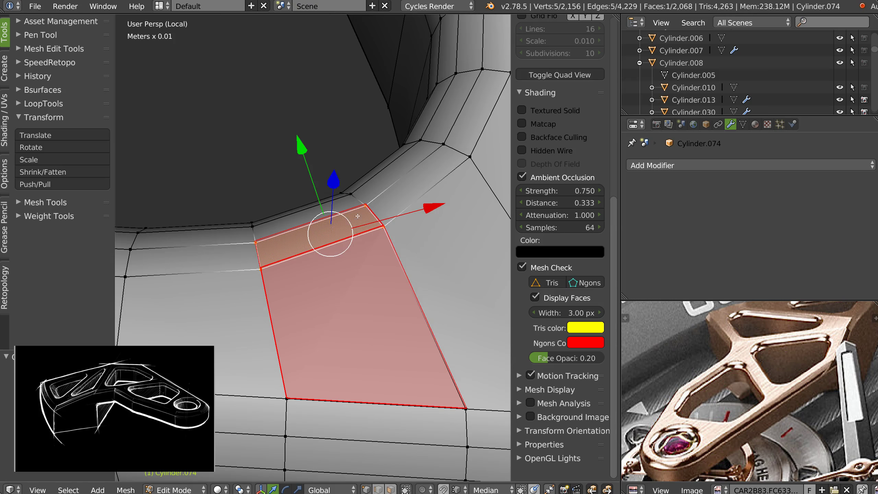
- Test the rim ngon's corner vertices for doubles and merge the doubled one at its inner corner
right_click(366, 207)
key("g")
right_click(360, 211)
right_click(264, 272)
key("g")
right_click(265, 272)
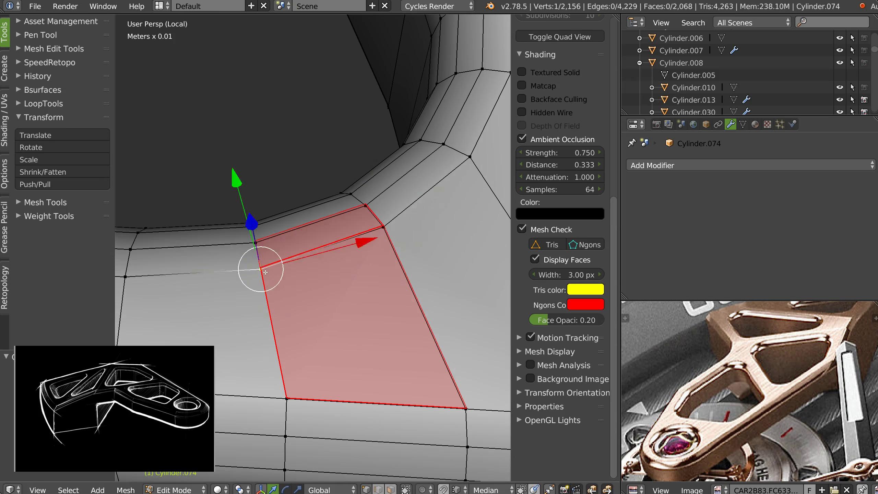
key("g")
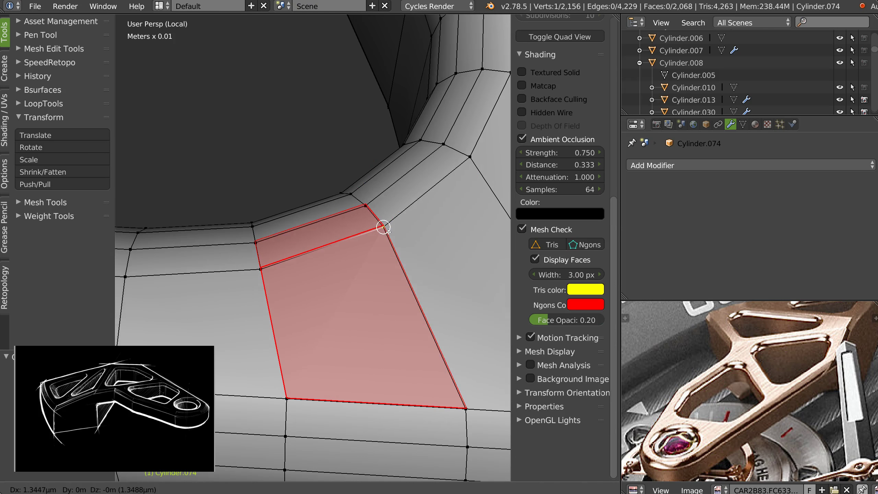
left_click(389, 231)
- Connect the outer side wall's upper vertex to the vertex on the far edge of the highlighted narrow ngon strip
scroll(349, 195, "down", 9)
middle_click_drag(298, 247, 331, 169)
scroll(286, 220, "up", 7)
scroll(305, 241, "down", 6)
middle_click_drag(337, 202, 386, 169)
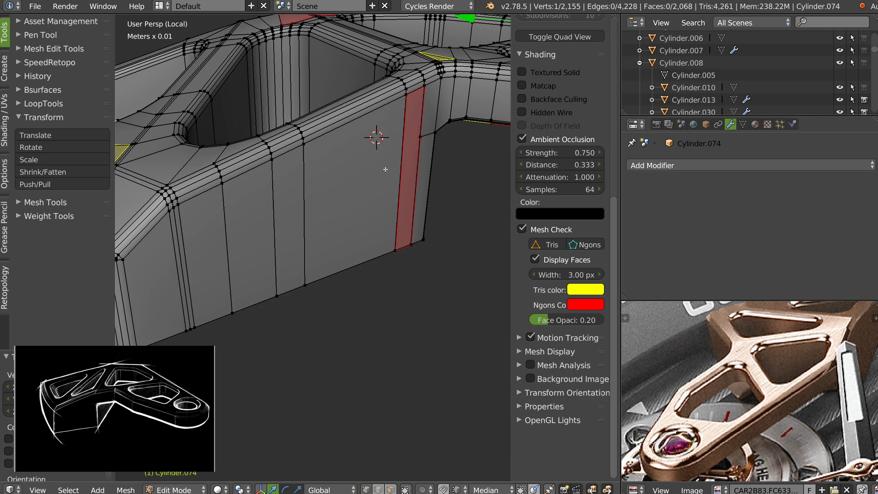
right_click(303, 143)
right_click(421, 137, "shift")
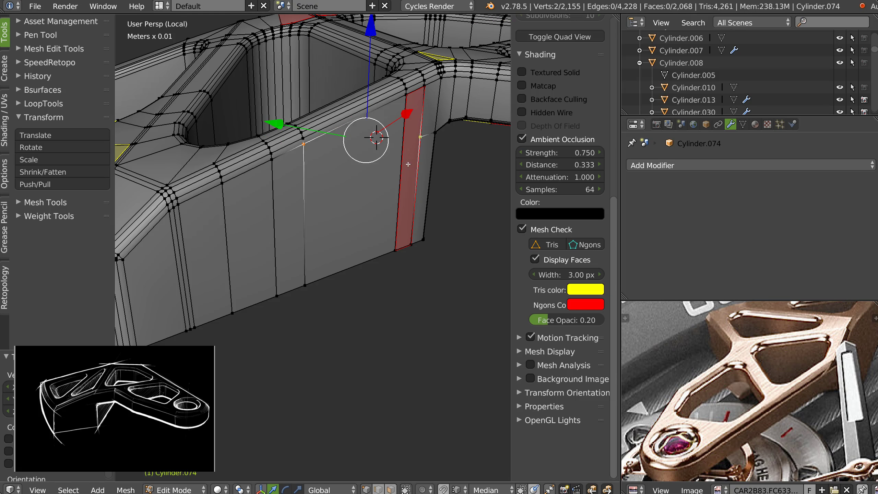
key("j")
- Check the corner vertices of the highlighted ngon panels on the opening's inner wall for doubles by test-moving them
scroll(421, 129, "down", 4)
middle_click_drag(389, 149, 358, 207)
middle_click_drag(345, 134, 382, 164, "shift")
scroll(372, 239, "up", 3)
middle_click_drag(372, 239, 415, 252)
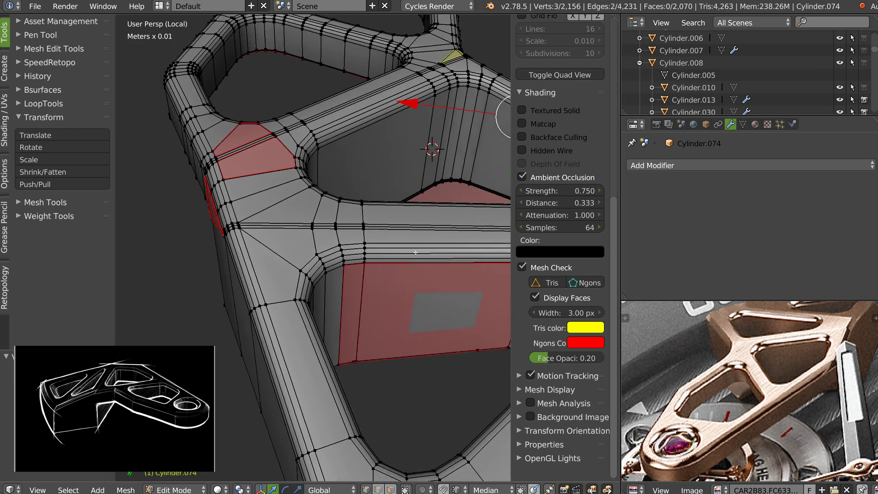
scroll(415, 252, "up", 5)
right_click(479, 195)
middle_click_drag(480, 245, 203, 207, "shift")
right_click_drag(275, 150, 241, 180)
right_click(284, 164)
right_click(261, 216)
- Dissolve the doubled vertex at the inner wall panel's lower corner and the stray vertex on its bottom edge
mouse_move(284, 336)
right_mouse_down()
mouse_move(304, 314)
mouse_move(281, 351)
right_mouse_up()
right_click(304, 314)
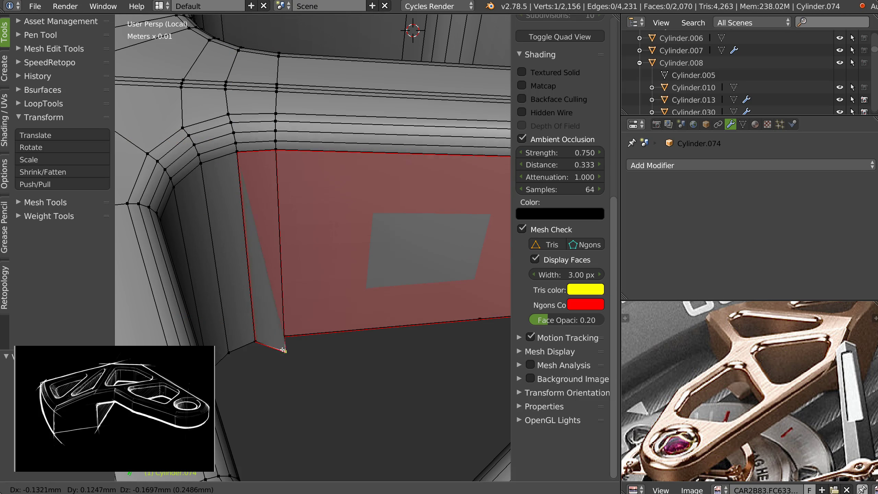
left_click(269, 357)
key("ctrl+x")
middle_click_drag(461, 305, 412, 302, "shift")
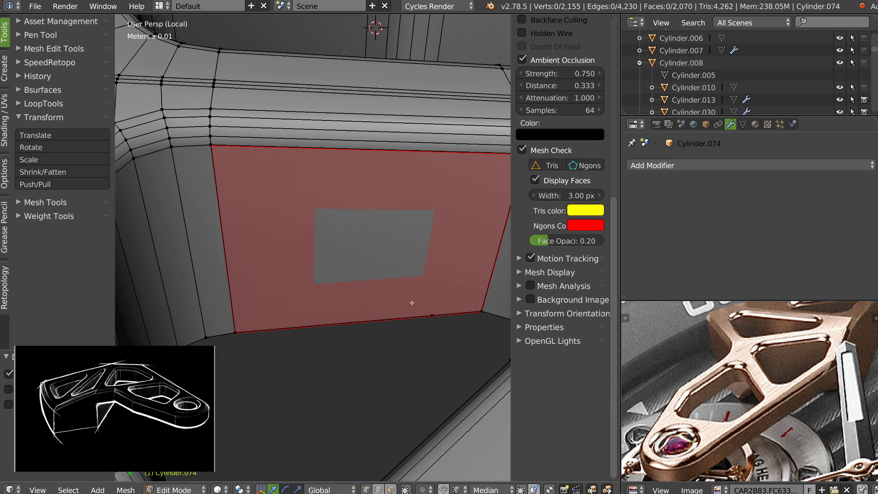
right_click(436, 316)
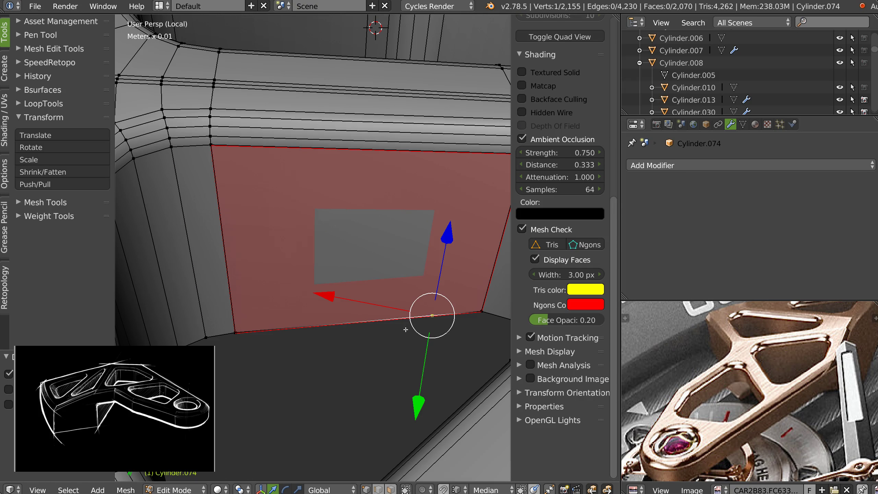
key("ctrl+x")
- Add a centred edge loop lengthwise along the thin arm's side wall, ending at the highlighted corner ngon
scroll(366, 270, "down", 3)
middle_click_drag(367, 270, 343, 136)
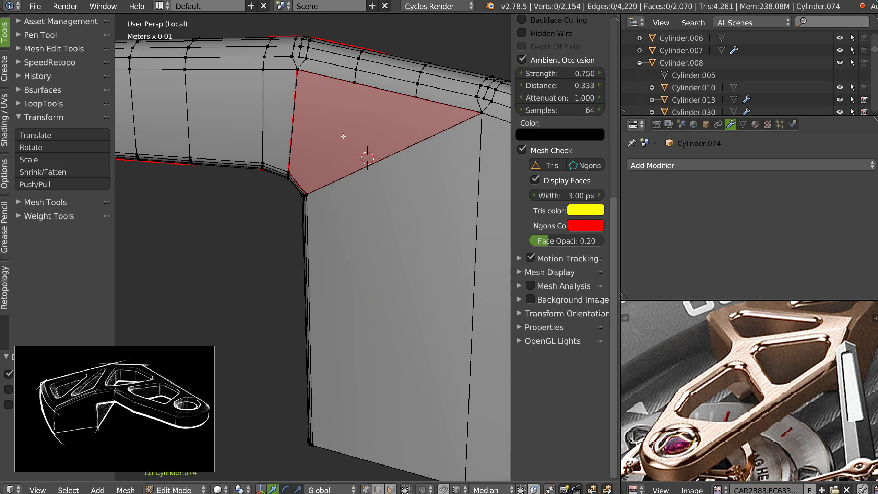
scroll(343, 136, "down", 4)
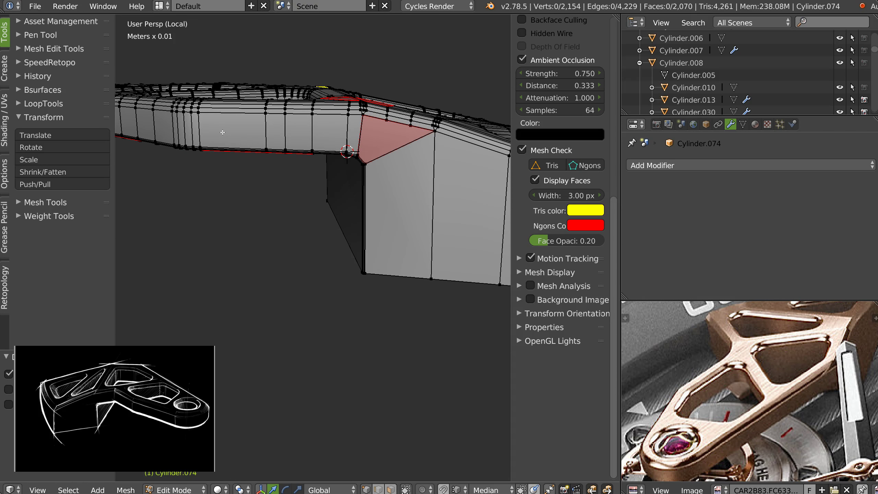
key("ctrl+r")
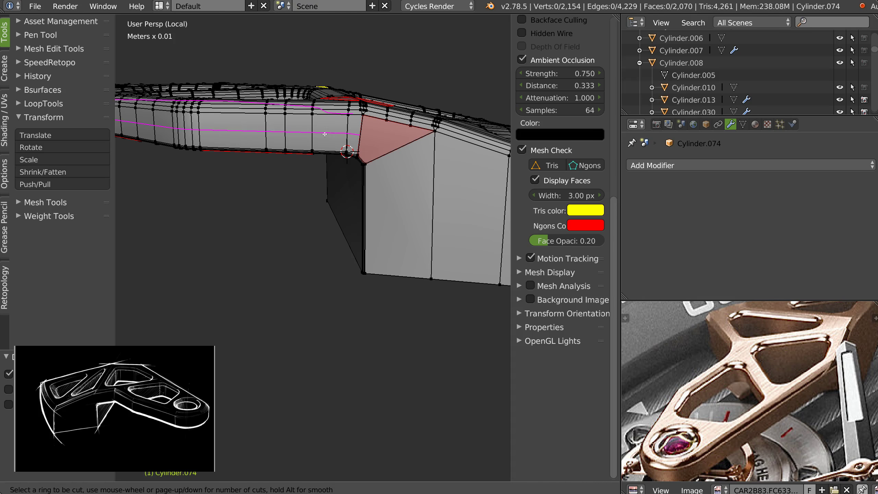
left_click(344, 132)
right_click(345, 132)
- Knife-cut from the new loop's end across the ngon's lower edge and down the tall wall to its bottom edge
scroll(364, 155, "up", 3)
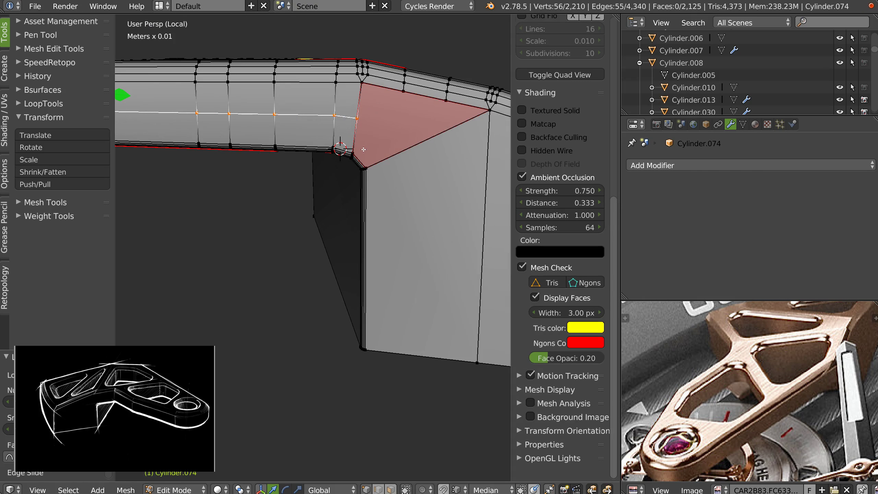
key("k")
left_click(357, 118)
left_click(394, 155)
left_click(391, 353)
key("Return")
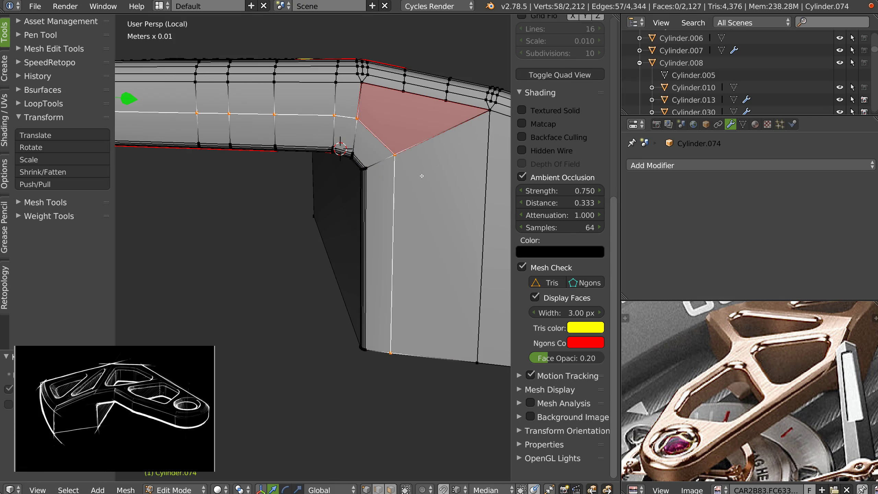
- Lower the knife cut's corner vertex along the Z axis and slide it along its edge to even the corner flow
right_click(395, 154)
key("g")
key("z")
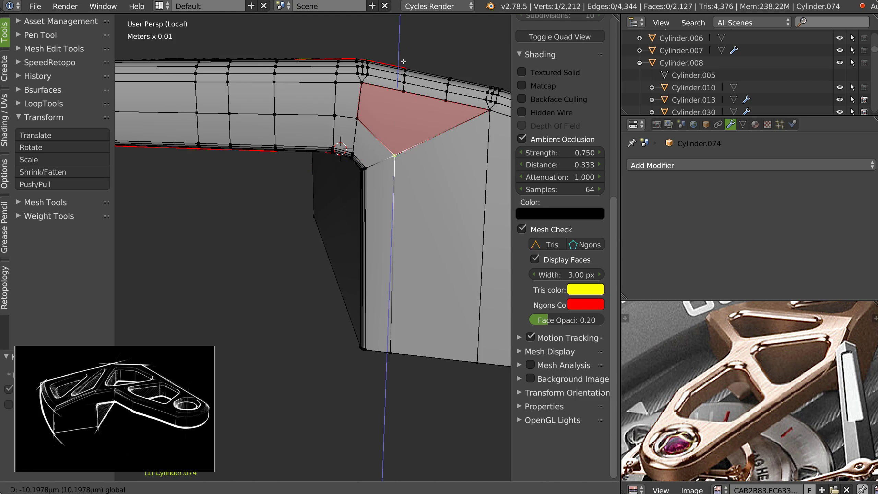
left_click(413, 113)
key("g")
key("g")
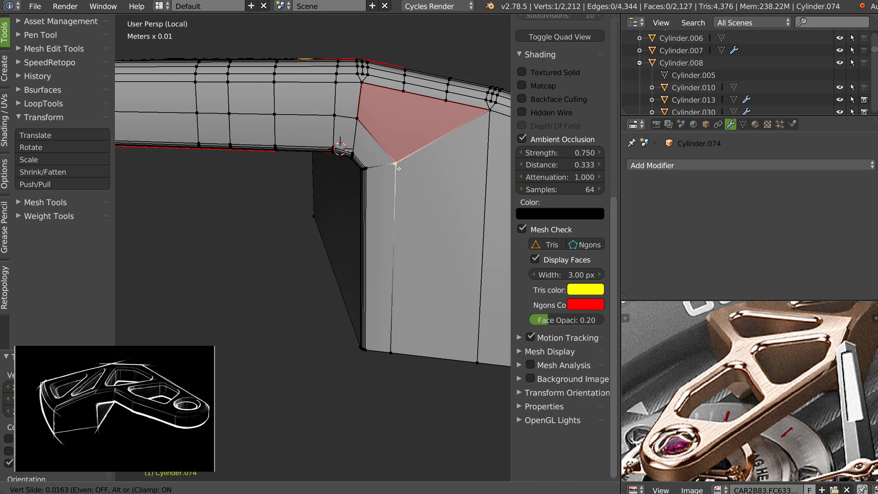
left_click(385, 153)
middle_click_drag(385, 153, 390, 149)
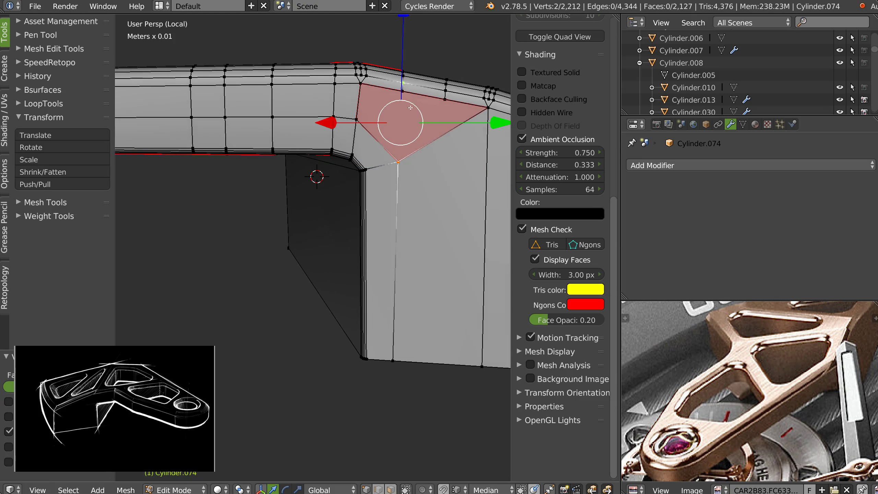
- Split the corner ngon by connecting its top and bottom vertices, and knife-cut from the next top-edge vertex down to the wall's bottom edge
key("j")
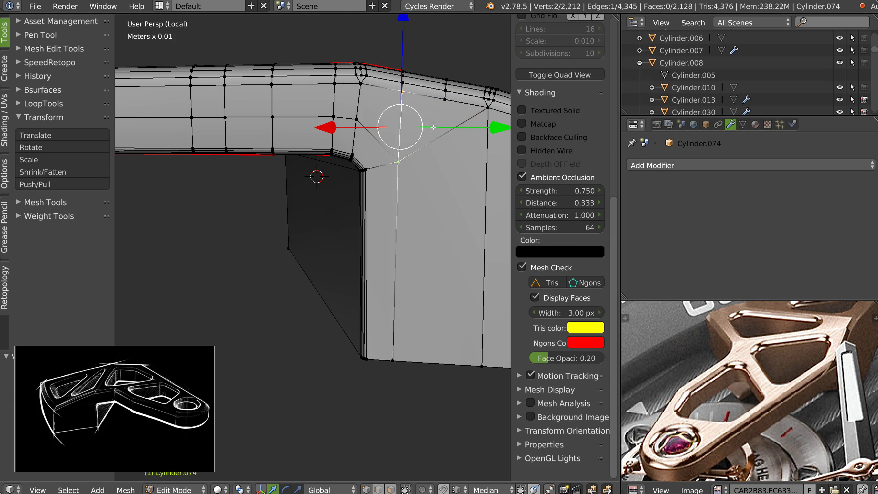
middle_click_drag(449, 131, 417, 150, "shift")
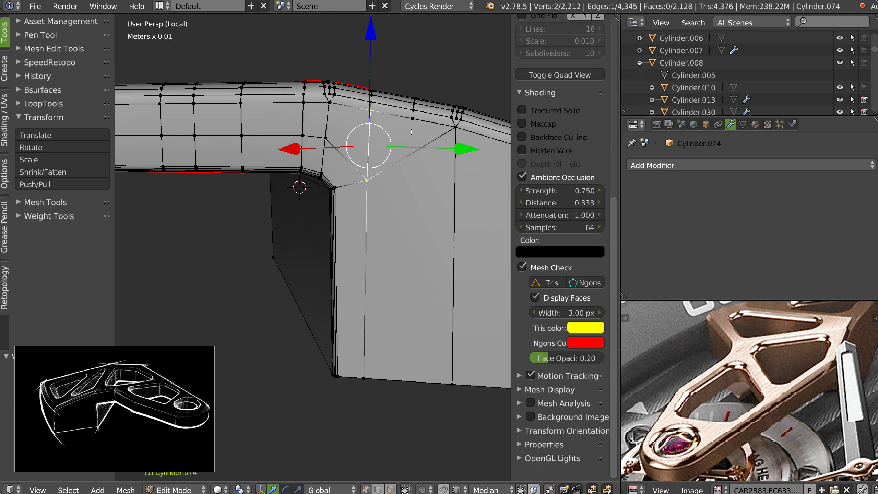
key("k")
left_click(412, 119)
left_click(406, 380)
key("Return")
- Dissolve the two diagonal edges beneath the corner's upper faces, on either side of the new vertical cut
key("Tab")
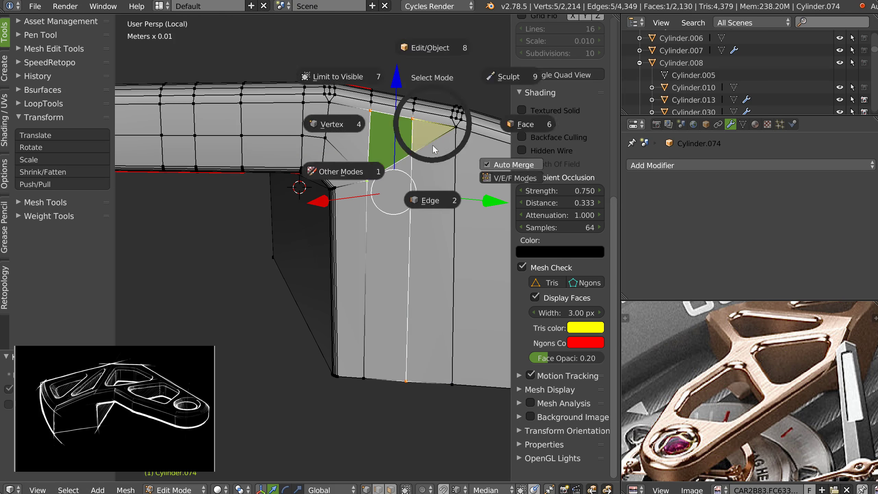
left_click(435, 152)
right_click(434, 146)
right_click(395, 178, "shift")
key("ctrl+x")
- Knife-cut a continuous line around the tall outer wall, from the highlighted ngon strip around the corners to the opposite inner corner
scroll(429, 178, "down", 4)
middle_click_drag(429, 178, 371, 224)
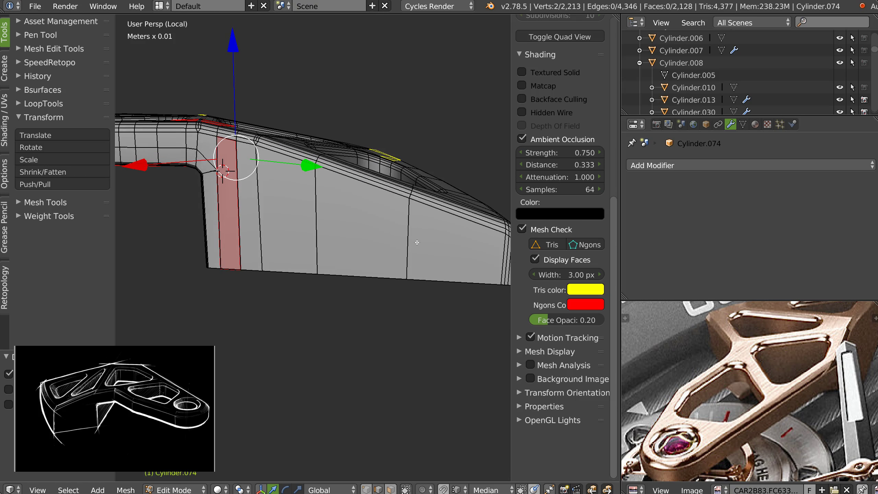
key("ctrl+r")
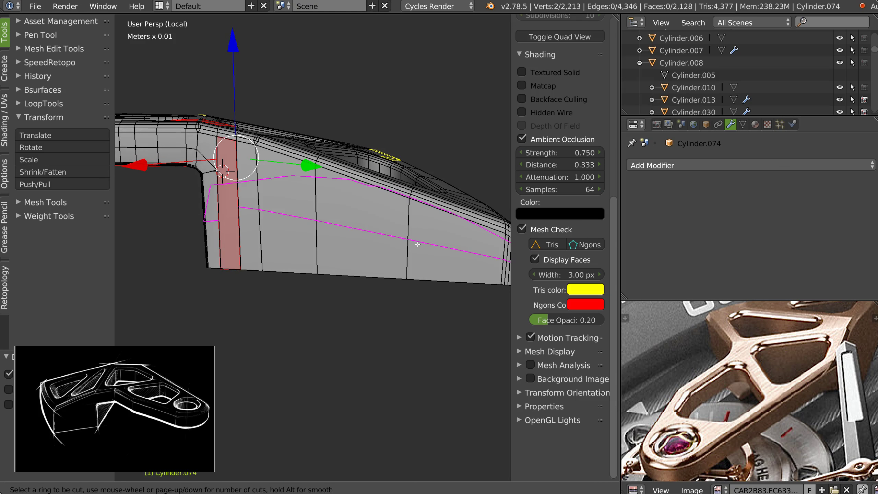
key("Escape")
middle_click_drag(297, 207, 287, 203)
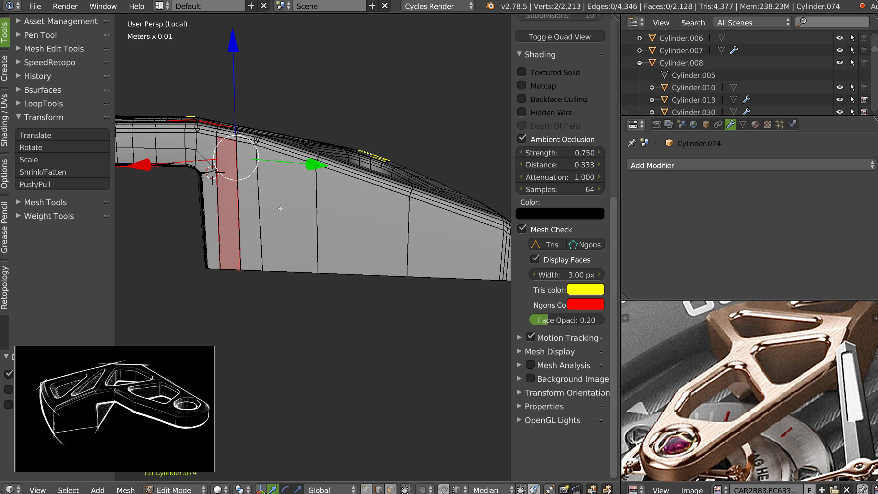
key("k")
left_click(237, 175)
left_click(504, 245)
middle_click_drag(470, 246, 355, 204)
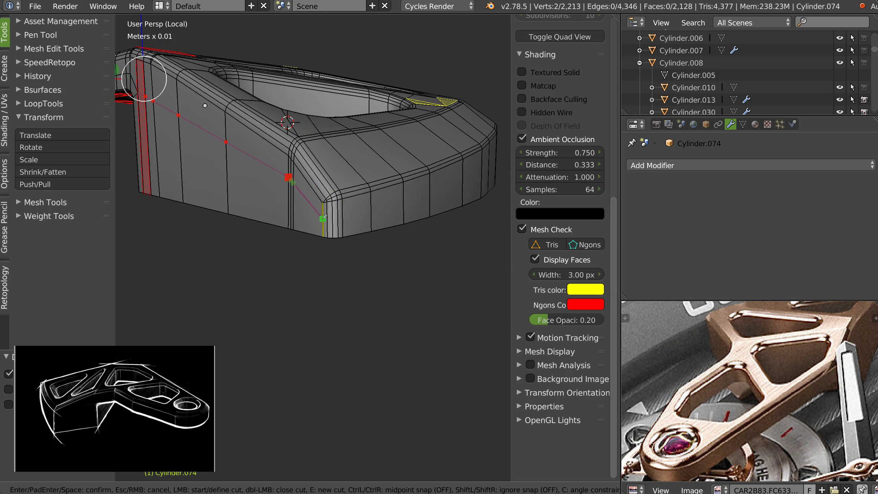
left_click(323, 218)
scroll(375, 206, "up", 3)
scroll(376, 205, "down", 4)
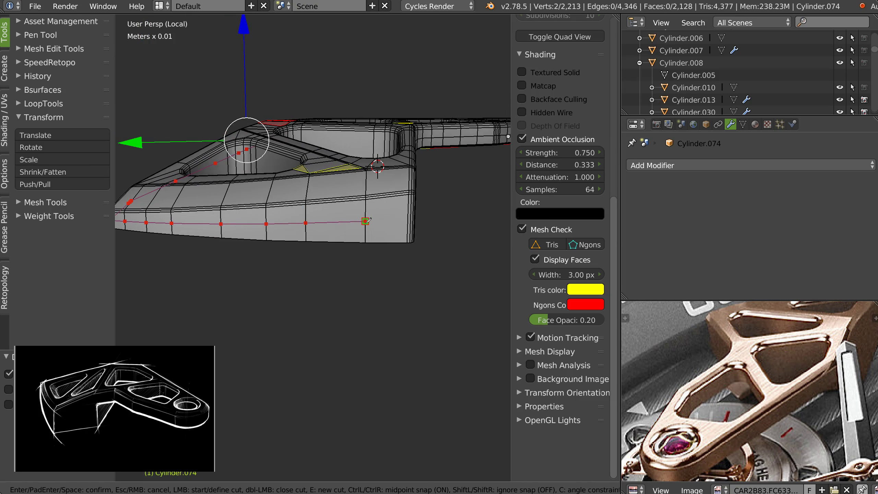
scroll(308, 224, "down", 1)
middle_click_drag(308, 224, 347, 199)
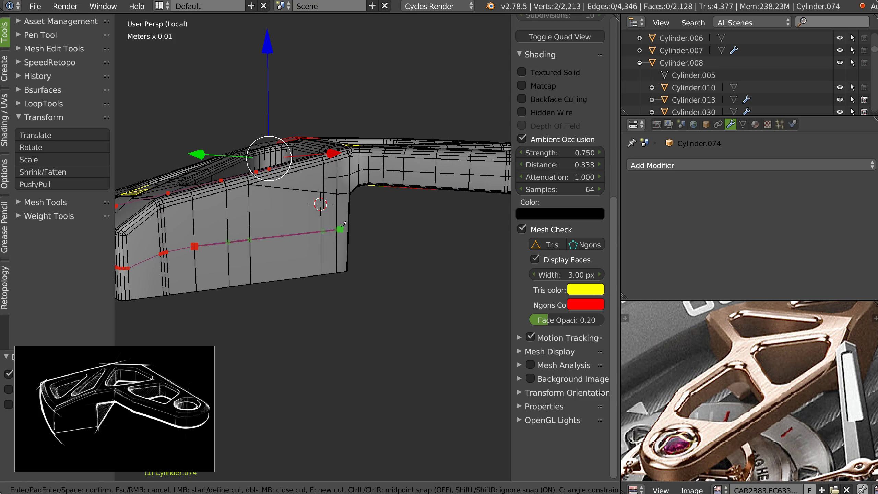
left_click(342, 192)
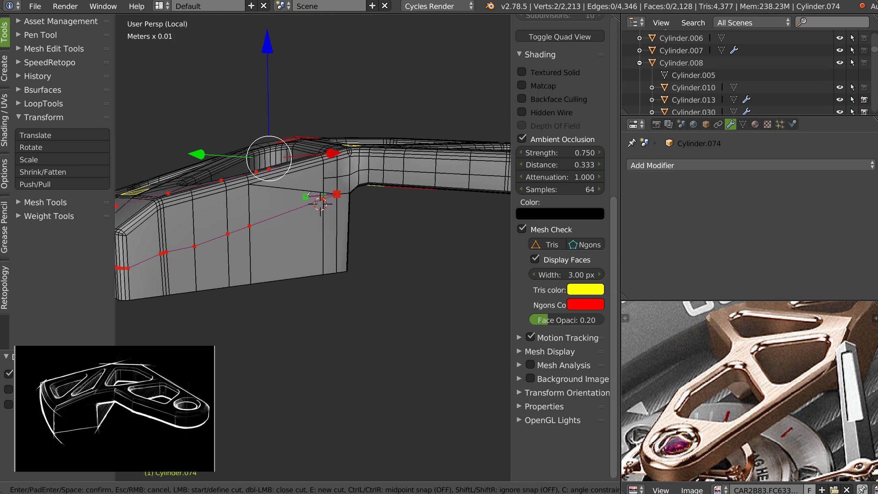
key("Return")
- Dissolve the old lengthwise edge just above the new cut, near the side wall's inner corner
right_click(284, 187)
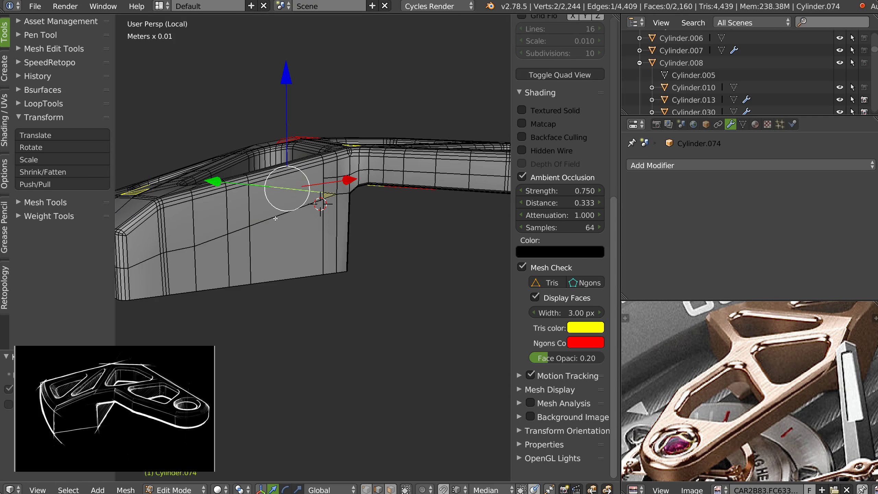
key("ctrl+x")
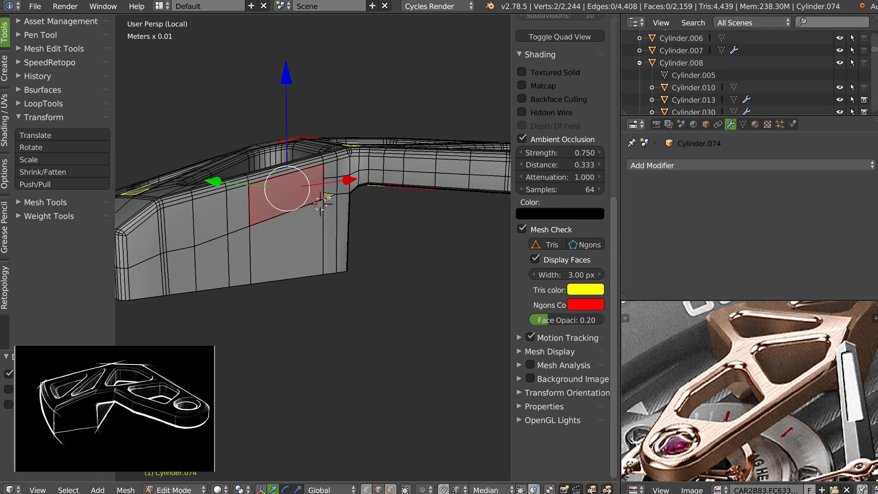
scroll(329, 197, "up", 5)
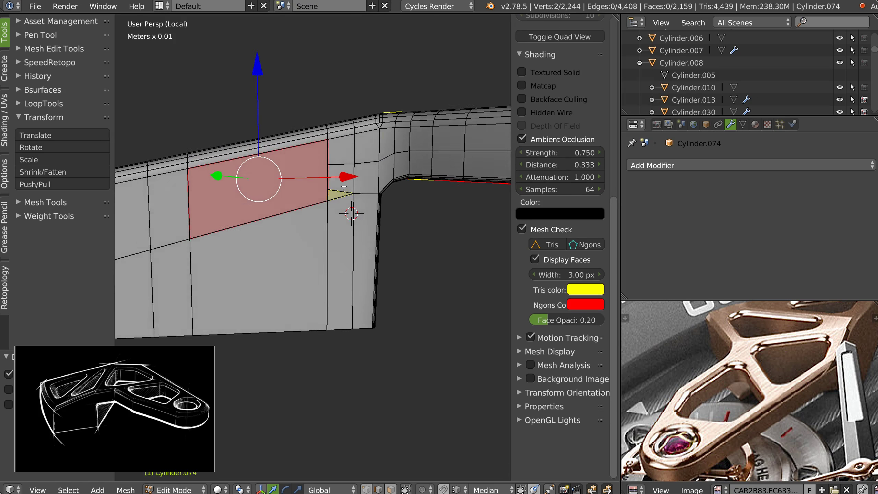
- Try merging the side wall's inner corner vertices into the last selected vertex
right_click(377, 156)
left_click(353, 194, "shift")
left_click(354, 157, "shift")
right_click(350, 166)
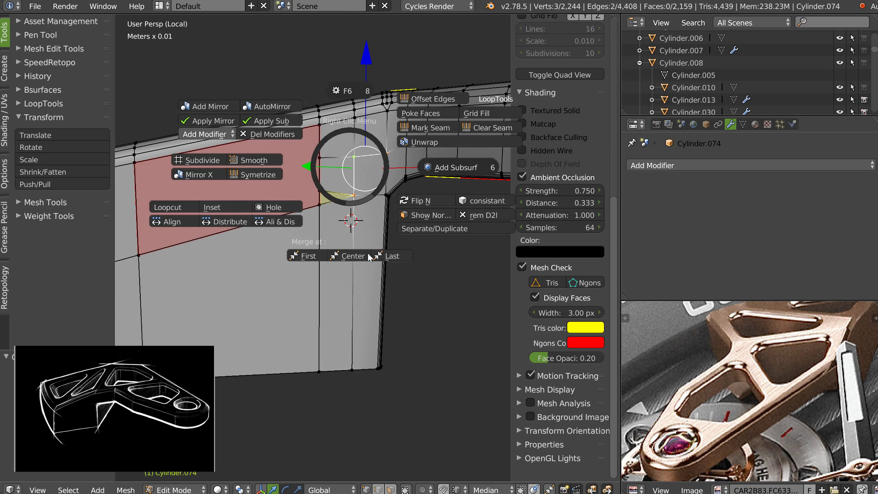
left_click(391, 258)
middle_click_drag(368, 190, 357, 216)
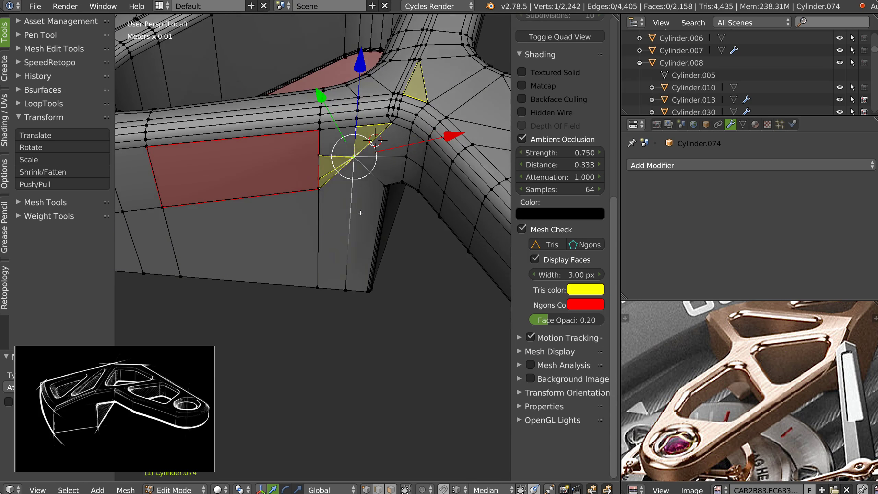
key("ctrl+z")
middle_click_drag(374, 179, 382, 158)
scroll(383, 175, "up", 3)
scroll(382, 175, "down", 3)
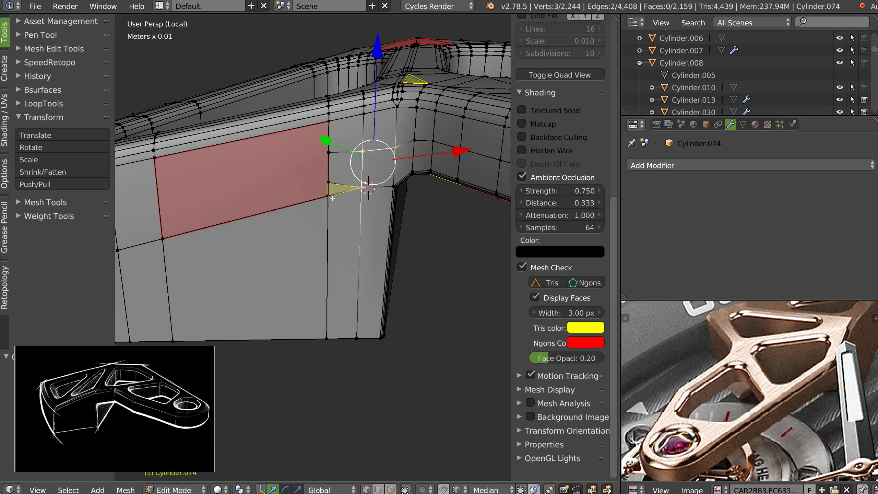
middle_click_drag(344, 184, 329, 192)
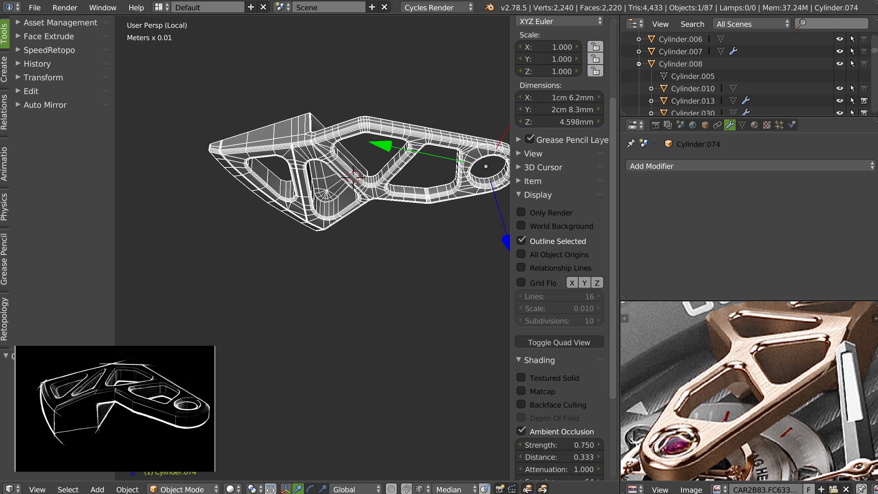
- Examine the bridge's topology in Edit Mode from above and from the underside
middle_click_drag(341, 150, 340, 251)
key("n")
scroll(340, 248, "up", 5)
middle_click_drag(378, 199, 339, 225)
scroll(413, 232, "down", 2)
middle_click_drag(485, 228, 358, 215, "shift")
key("Tab")
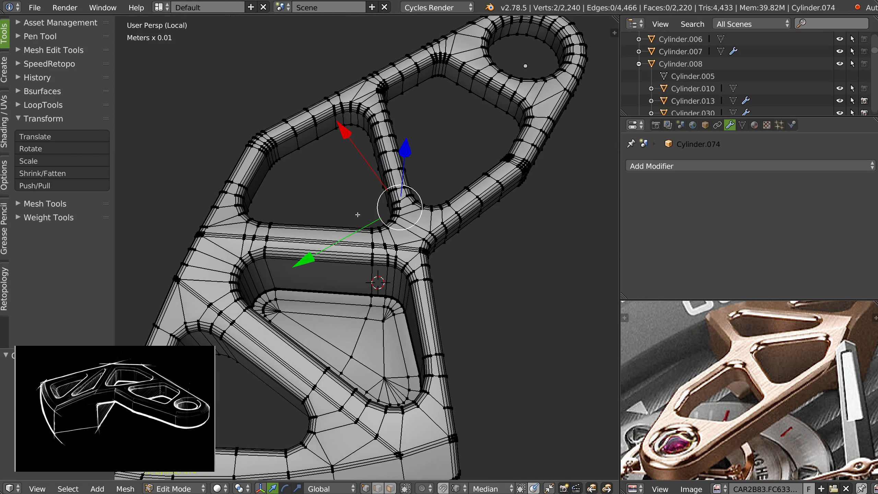
middle_click_drag(362, 272, 387, 257)
middle_click_drag(480, 263, 490, 257, "shift")
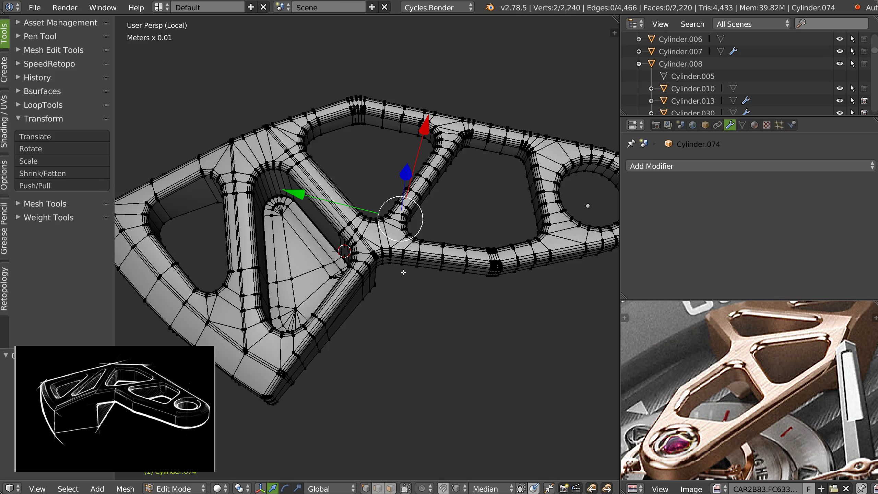
middle_click_drag(257, 265, 329, 173)
scroll(354, 177, "up", 2)
middle_click_drag(384, 163, 487, 239)
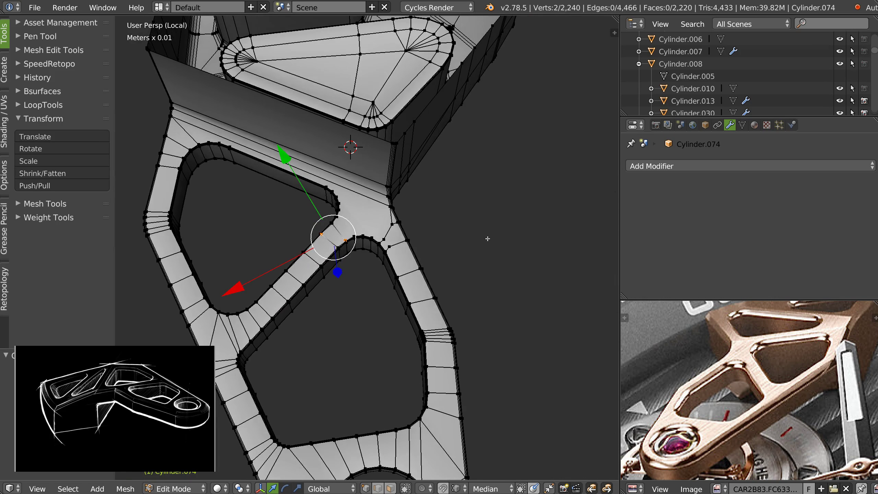
- Turn on Mesh Check with face display to highlight tris and ngons
key("n")
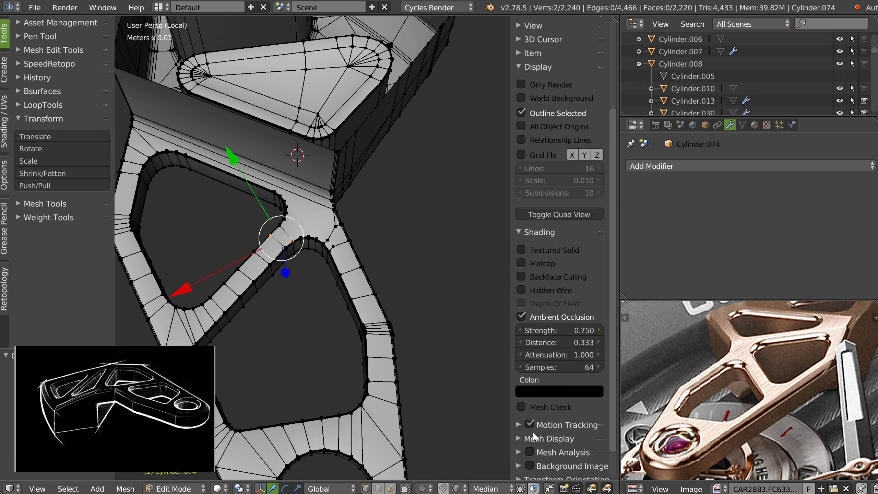
left_click(520, 407)
left_click(533, 438)
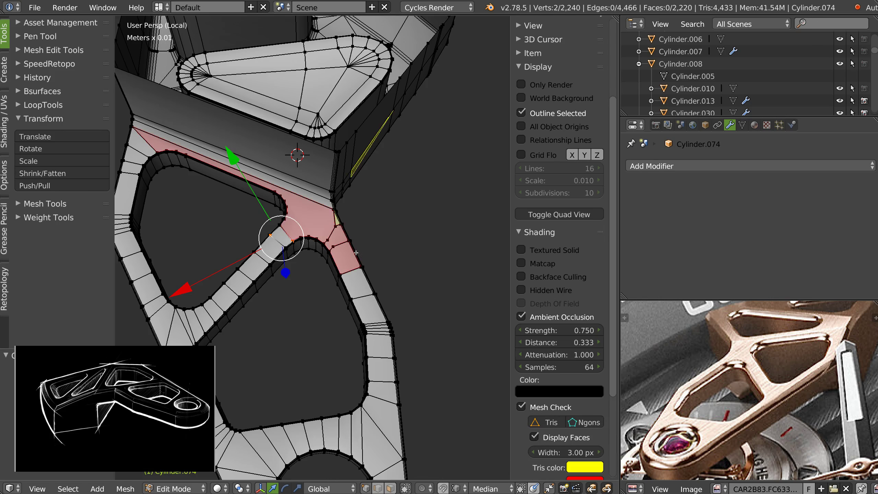
- Dissolve the three stray vertices inside the underside junction where the two arms meet the wall
scroll(355, 252, "up", 6)
right_click(354, 221)
right_click(367, 242, "shift")
right_click(375, 182, "shift")
key("ctrl+x")
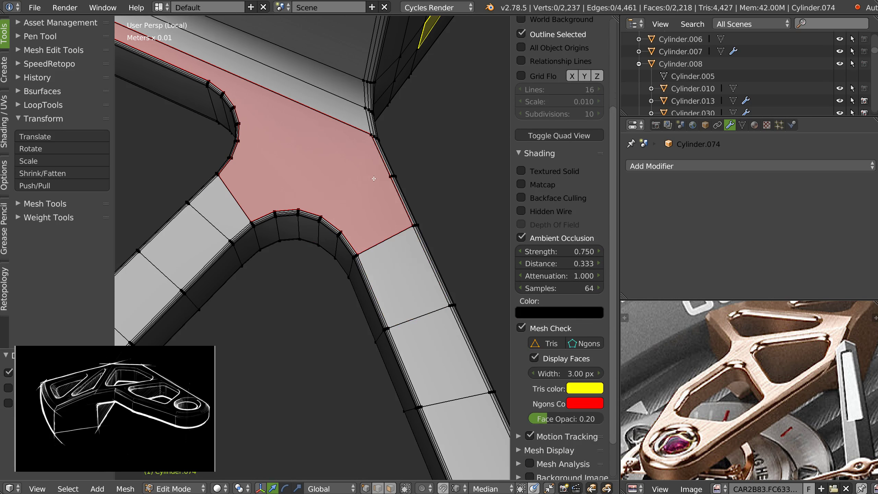
- Connect one opposing vertex pair at the start of each arm to cut a quad off either side of the junction ngon
middle_click_drag(273, 187, 234, 163)
right_click(232, 161)
right_click(277, 200, "shift")
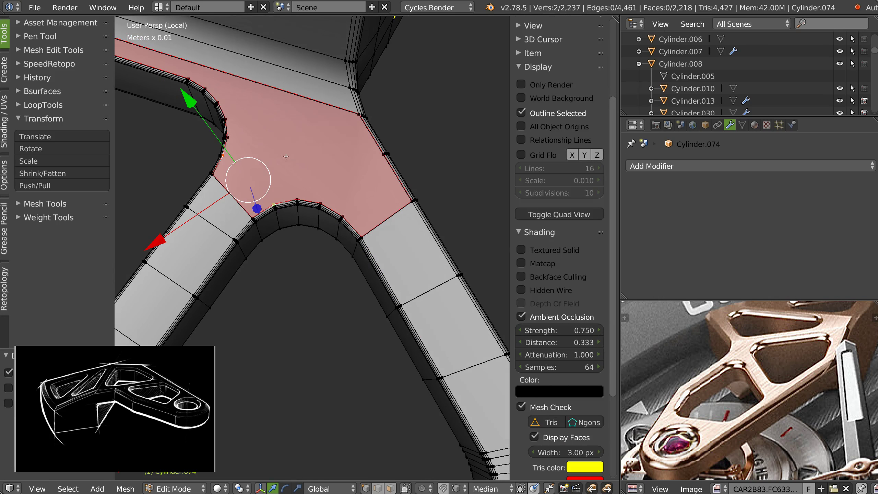
key("j")
middle_click_drag(311, 160, 317, 235, "shift")
right_click(356, 281)
right_click(396, 234, "shift")
key("j")
key("n")
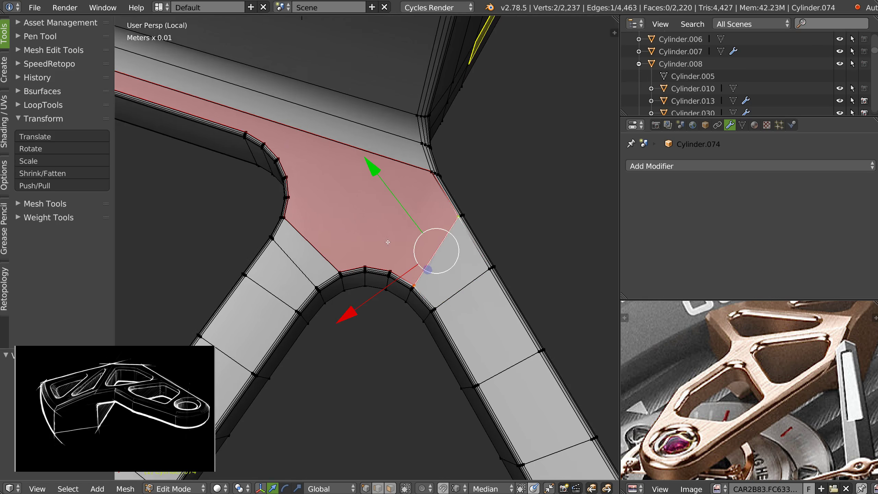
- Connect the next vertex on the arch between the arms to the junction's outer corner vertex
key("t")
right_click(338, 276)
right_click(383, 163, "shift")
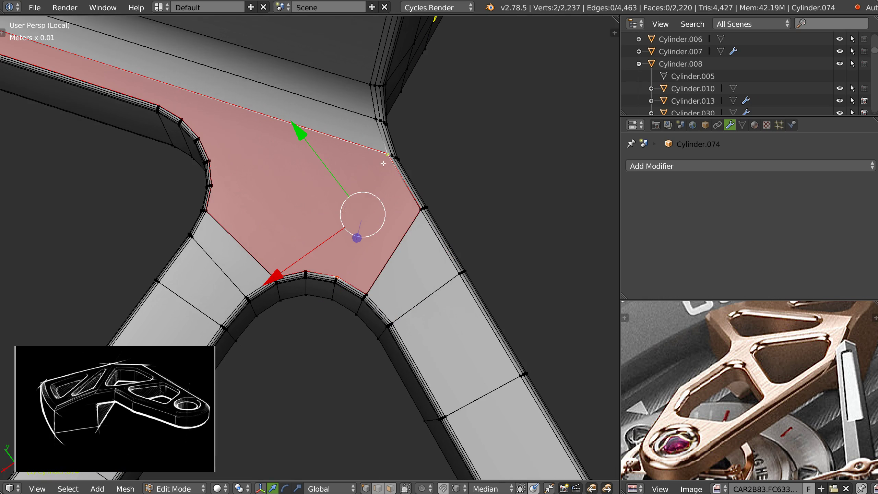
key("j")
right_click(310, 266)
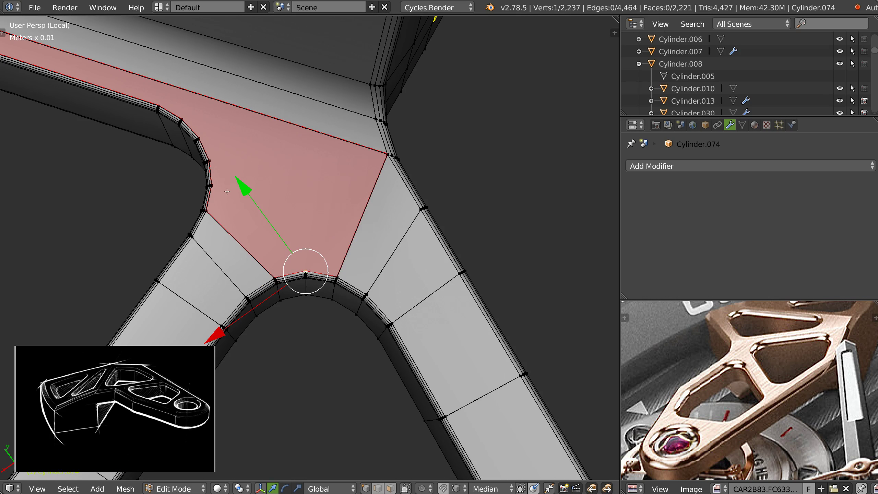
- Connect two neighbouring vertices on the inner opening's rounded corner to the junction's outer corner vertex
middle_click_drag(244, 148, 279, 149)
right_click(403, 210)
right_click(577, 183, "shift")
key("j")
right_click(409, 236)
right_click(579, 182, "shift")
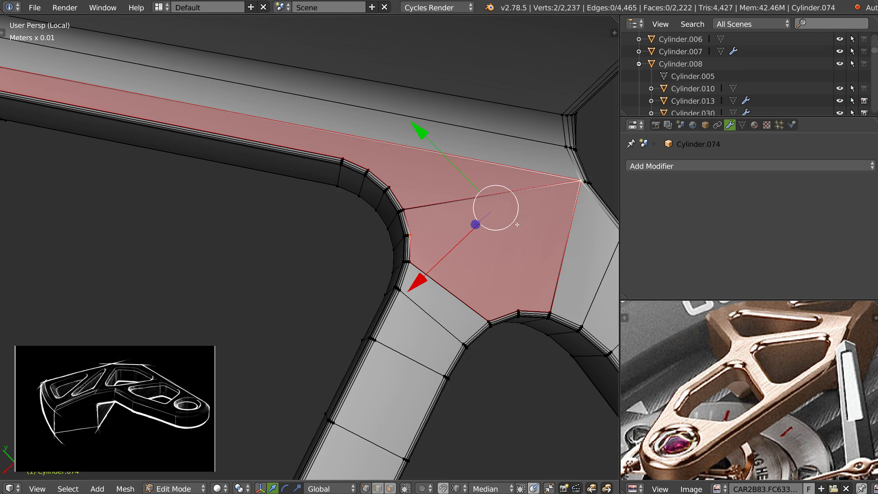
key("j")
- Connect the lower of those rounded-corner vertices to the crown vertex of the arch between the arms
right_click(409, 235)
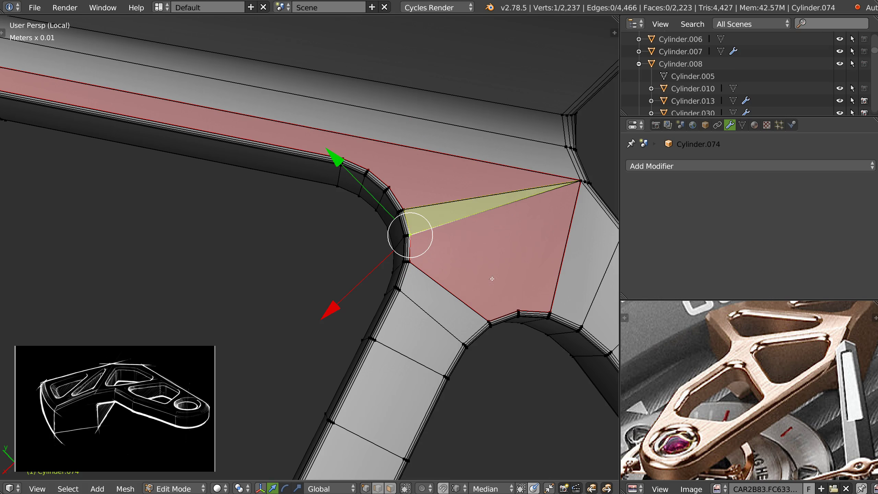
right_click(520, 296, "shift")
key("j")
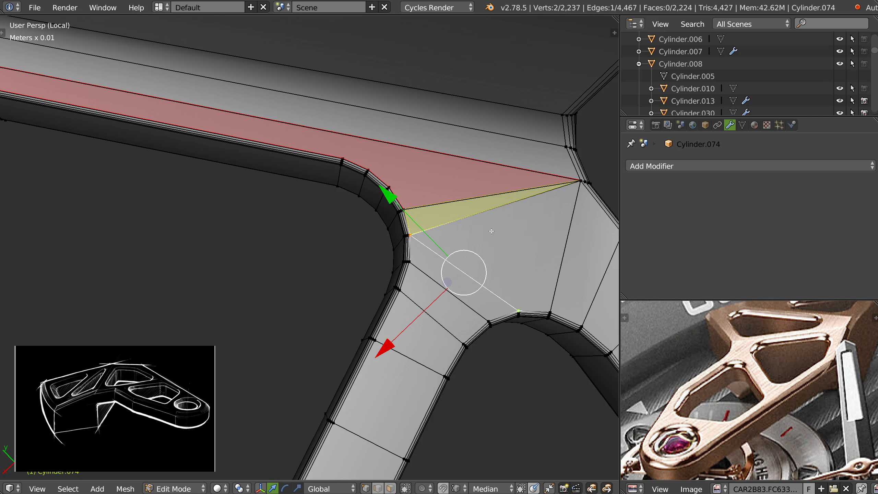
- Try a knife cut from the arch's crown vertex to the triangle's lower edge and reposition the new vertex
key("k")
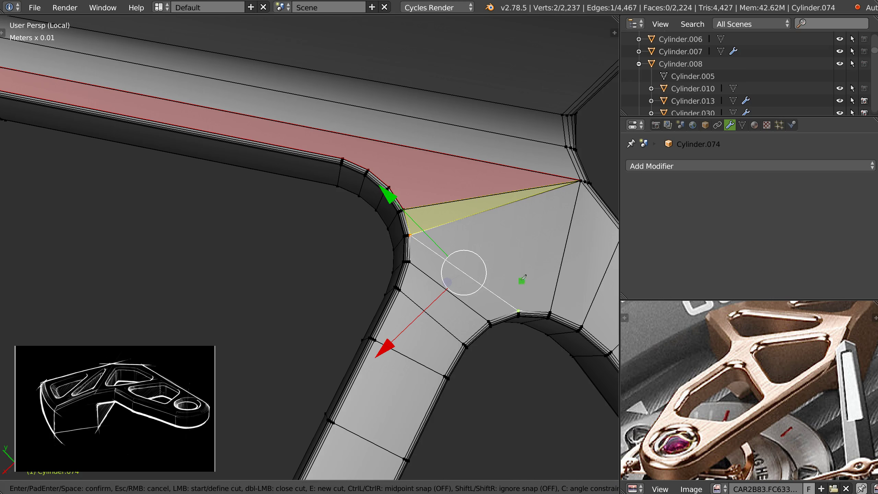
left_click(518, 311)
left_click(497, 208)
key("Return")
key("g")
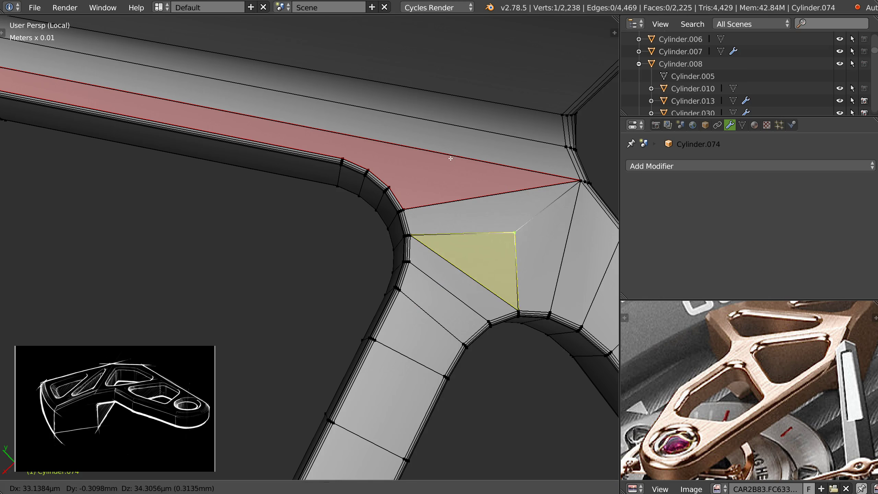
right_click(450, 177)
left_click_drag(431, 128, 435, 145)
left_click_drag(430, 291, 419, 301)
- Dissolve the trial knife cut's edges inside the junction and return to vertex selection
middle_click_drag(515, 224, 446, 224, "shift")
key("ctrl+Tab")
right_click(403, 258)
key("ctrl+x")
key("ctrl+Tab")
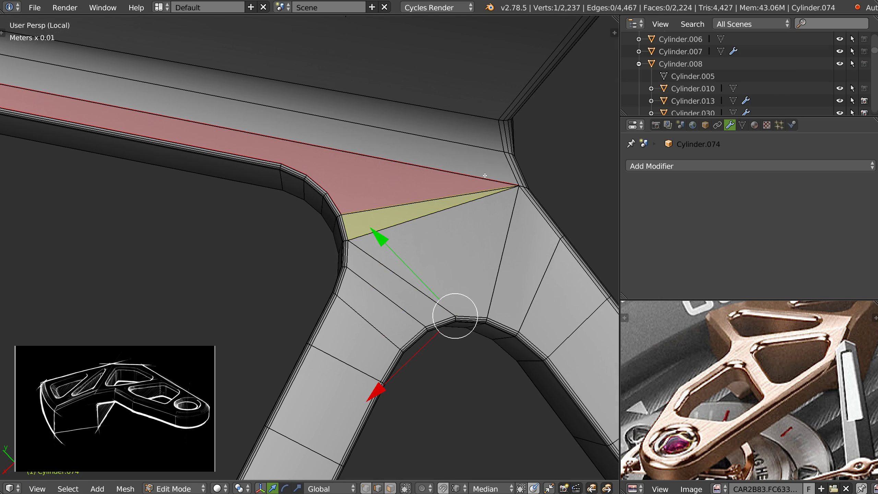
- Add two loop cuts across the tall wall, aligned with the start of the opening's rounded corner nearest the arm junction
middle_click_drag(343, 210, 363, 217)
key("ctrl+r")
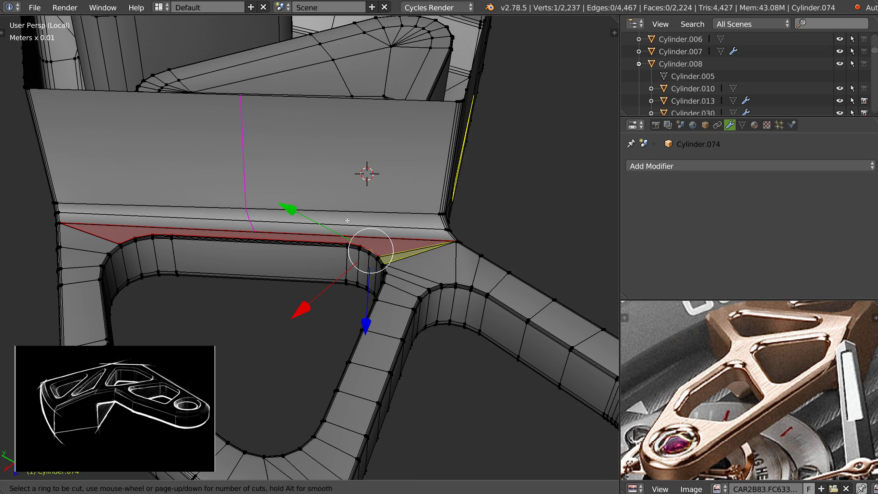
left_click(276, 210)
left_click(355, 202)
key("ctrl+r")
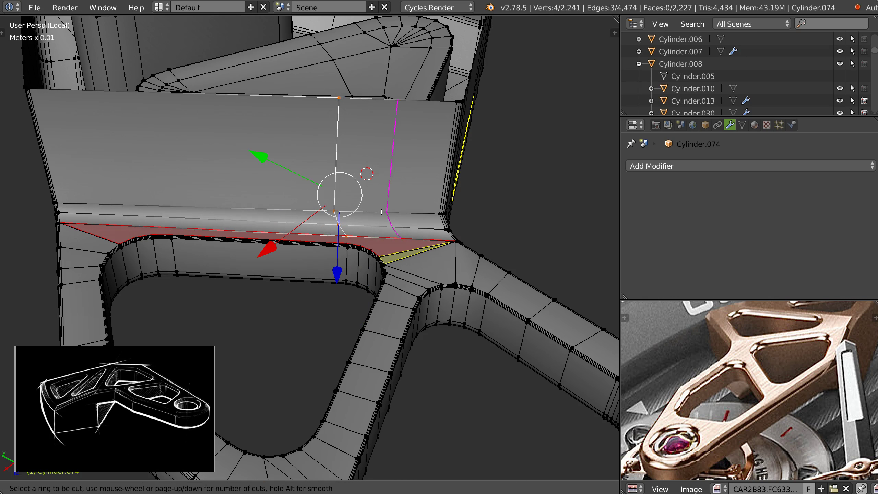
left_click(382, 212)
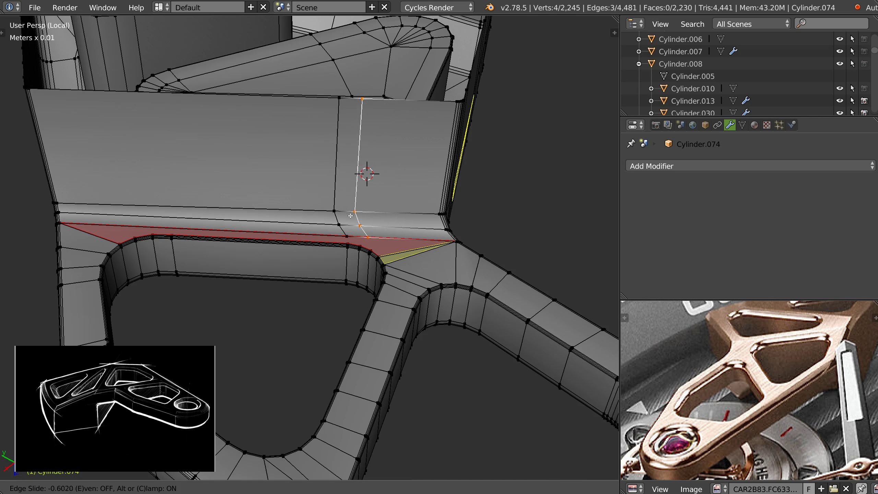
left_click(354, 217)
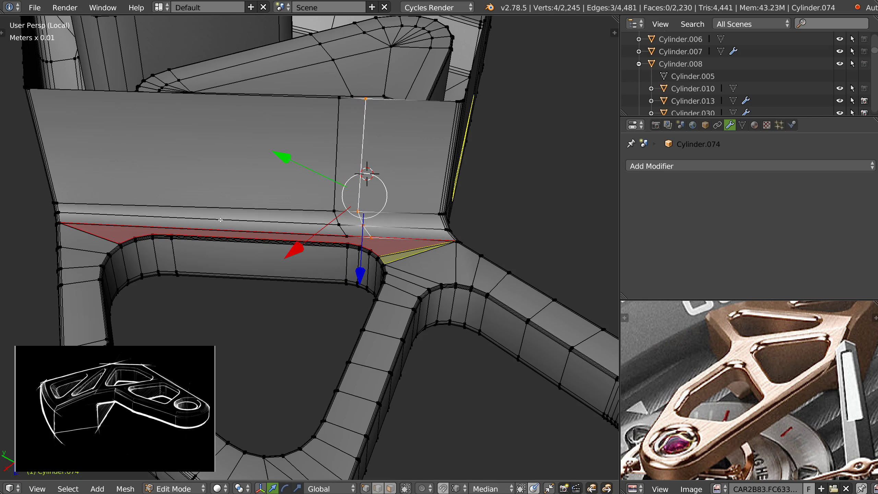
- Add a loop cut across the wall at the opening's opposite rounded corner and slide it in line with the corner's first edge
key("ctrl+r")
left_click(193, 208)
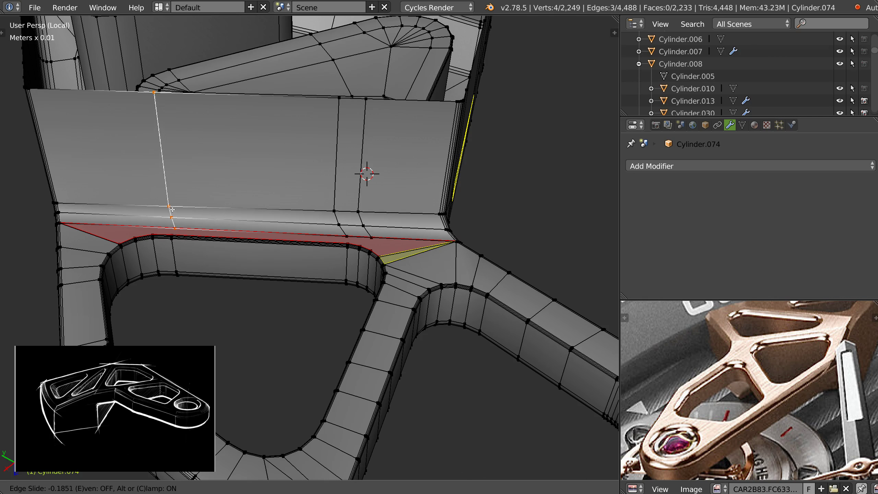
left_click(170, 209)
scroll(361, 216, "up", 5)
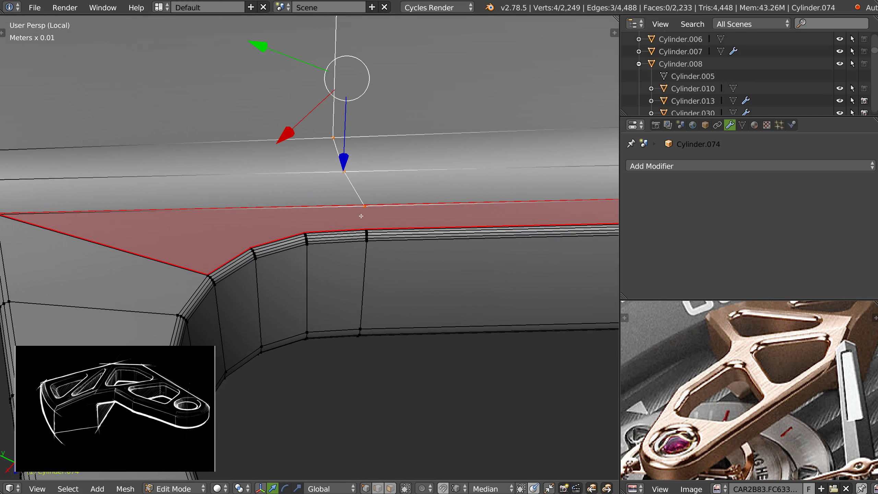
key("g")
key("g")
left_click(348, 136)
- Connect that loop's lowest vertex to the opening's rim vertex directly below it
right_click(367, 221)
middle_click_drag(379, 228, 363, 233)
right_click(363, 234, "shift")
- Add two evenly spaced loop cuts across the wall section between the connected loop and the wall's outer end
scroll(357, 199, "down", 4)
middle_click_drag(318, 174, 260, 231, "shift")
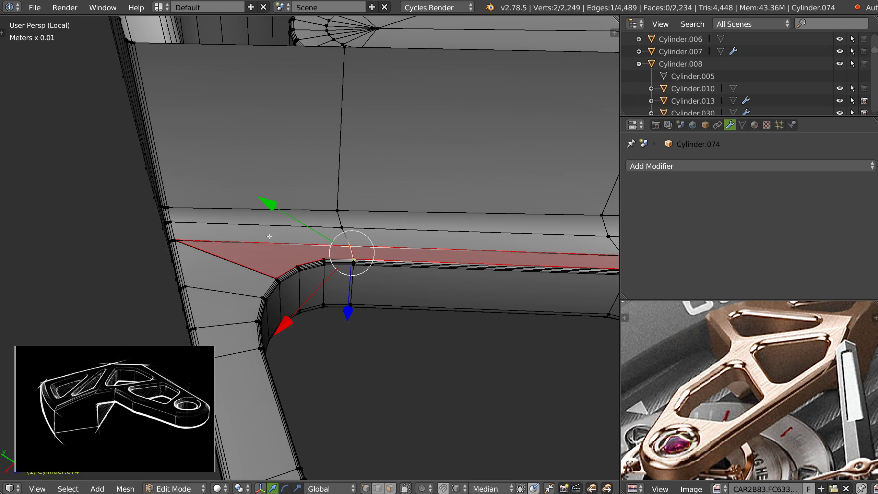
key("ctrl+r")
scroll(263, 242, "up", 1)
left_click(259, 246)
left_click(256, 248)
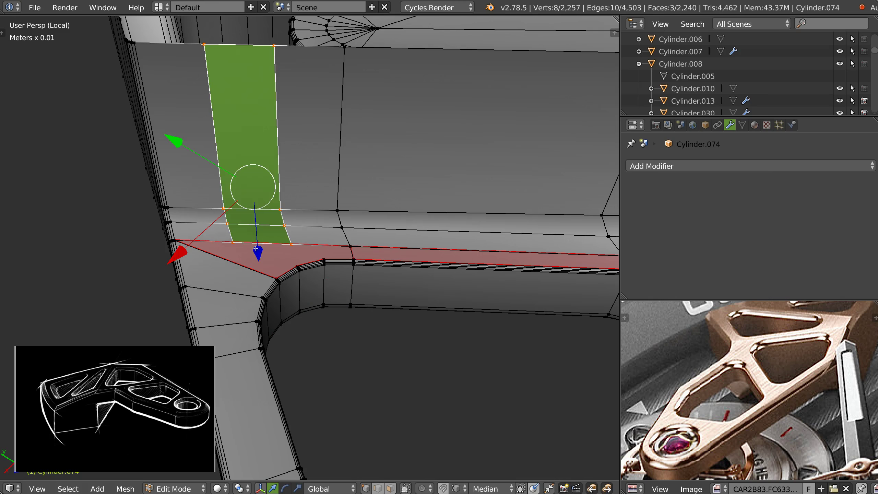
- Connect the lowest vertices of the two new loops to the neighbouring vertices on the opening's rounded corner
right_click(234, 241)
right_click(296, 264, "shift")
key("j")
right_click(298, 245)
right_click(330, 256, "shift")
key("j")
- Connect the first wall loop near the arm junction to the rim vertex where the opening's rounded corner begins
middle_click_drag(326, 255, 315, 227)
right_click(355, 217)
scroll(358, 239, "up", 3)
right_click(336, 236, "shift")
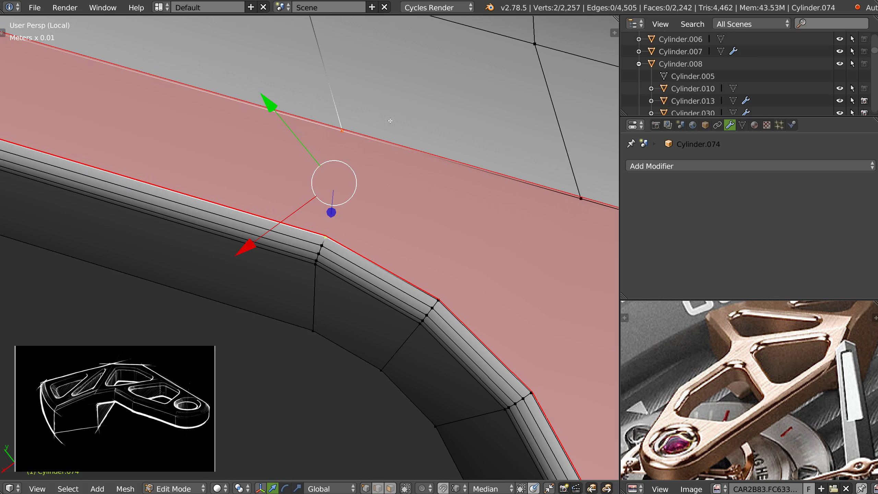
key("j")
- Slide the first loop's lowest vertex along the ngon's upper edge to straighten its connection to the rounded corner
scroll(490, 218, "down", 4)
middle_click_drag(490, 218, 362, 223, "shift")
scroll(314, 219, "down", 2)
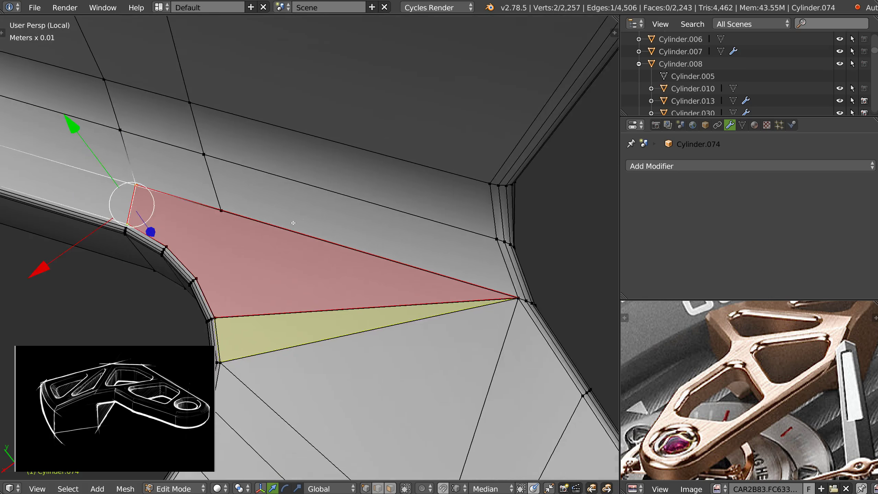
middle_click_drag(293, 222, 410, 214, "shift")
right_click(333, 218)
key("g")
key("g")
left_click(324, 202)
- Slide the second loop's two lowest vertices toward the first loop so they line up with the rounded corner
right_click(418, 229)
key("g")
key("g")
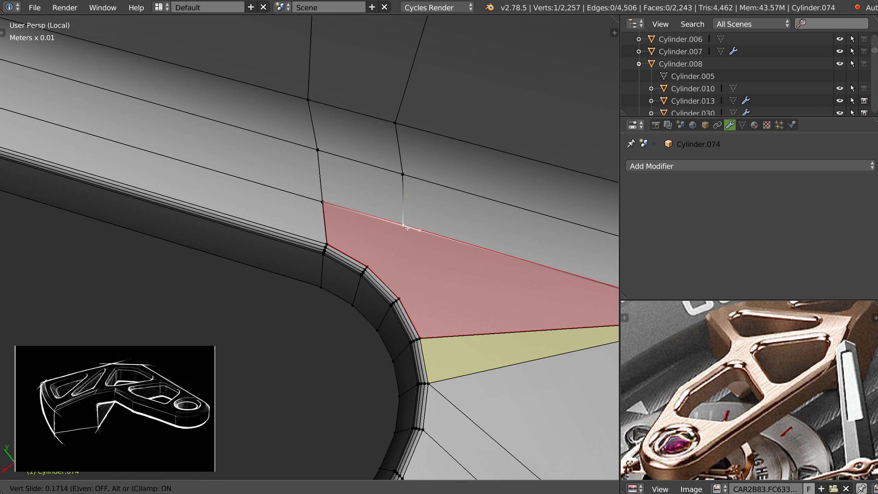
left_click(384, 221)
right_click(401, 174)
key("shift+v")
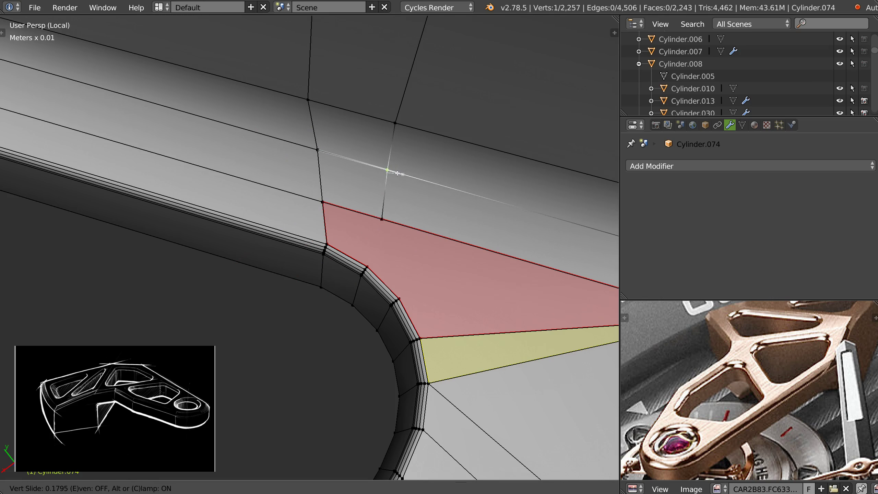
left_click(400, 173)
- Connect the second loop's lowest vertex to the next vertex along the opening's rounded corner
right_click(382, 219)
right_click(367, 266, "shift")
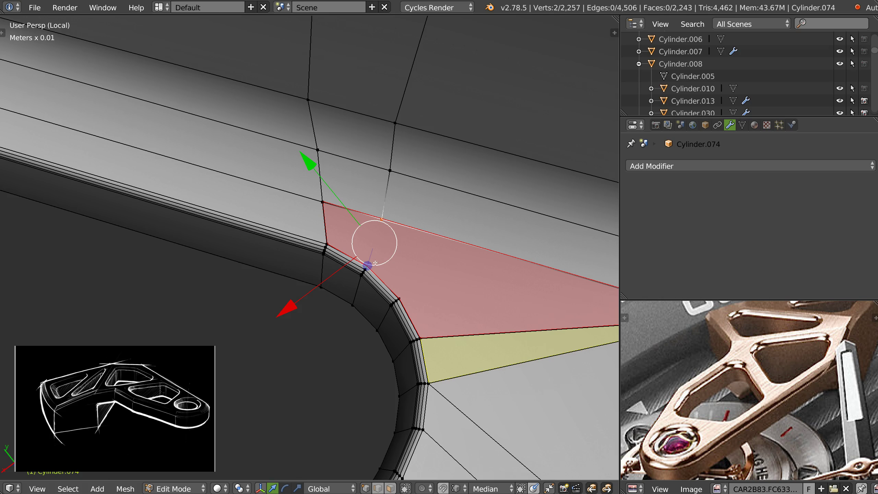
key("j")
- Add a centred loop cut across the wall section between the second loop and the junction's outer corner
scroll(380, 266, "down", 3)
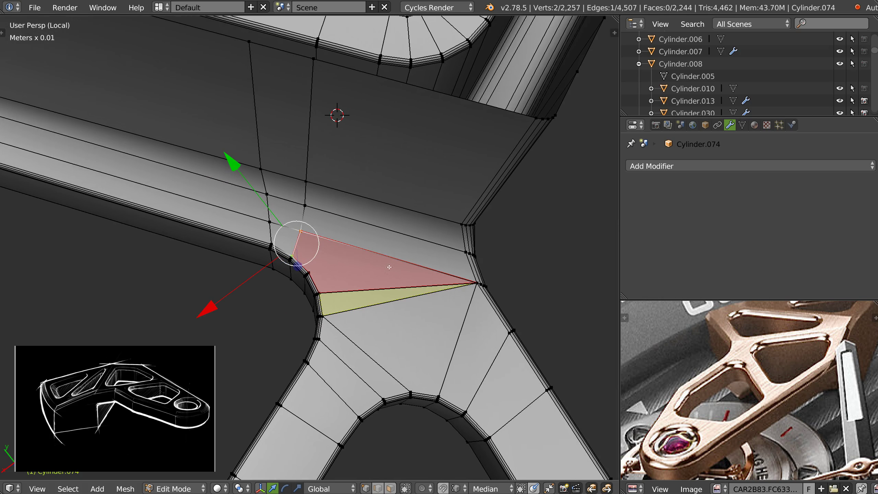
key("ctrl+r")
left_click(387, 258)
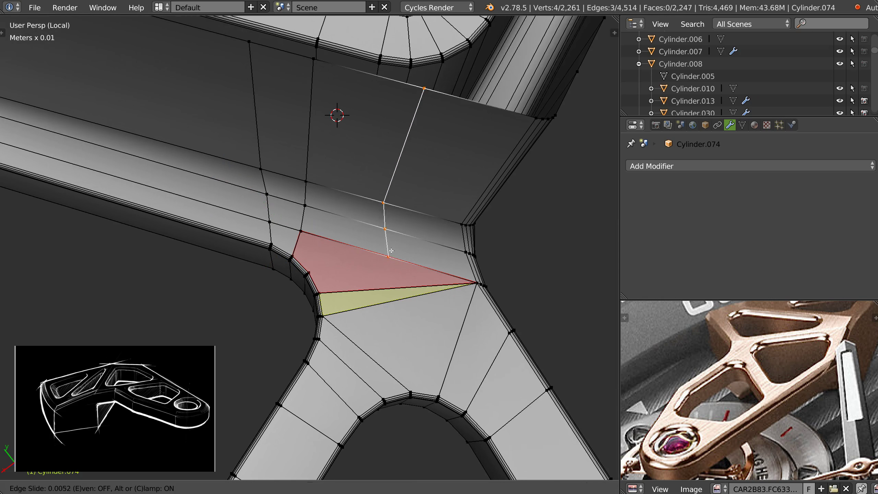
left_click(390, 263)
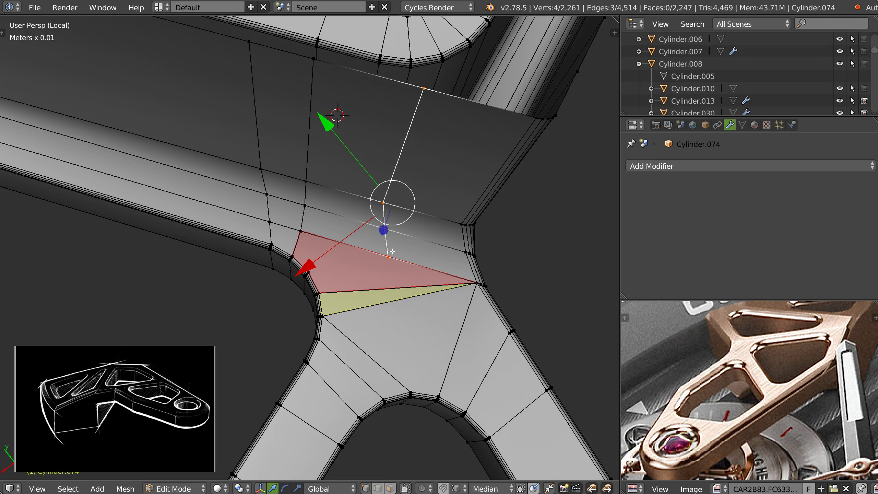
- Slide the centred loop's two lowest vertices toward the opening's rounded corner
right_click(401, 256)
right_click(387, 230)
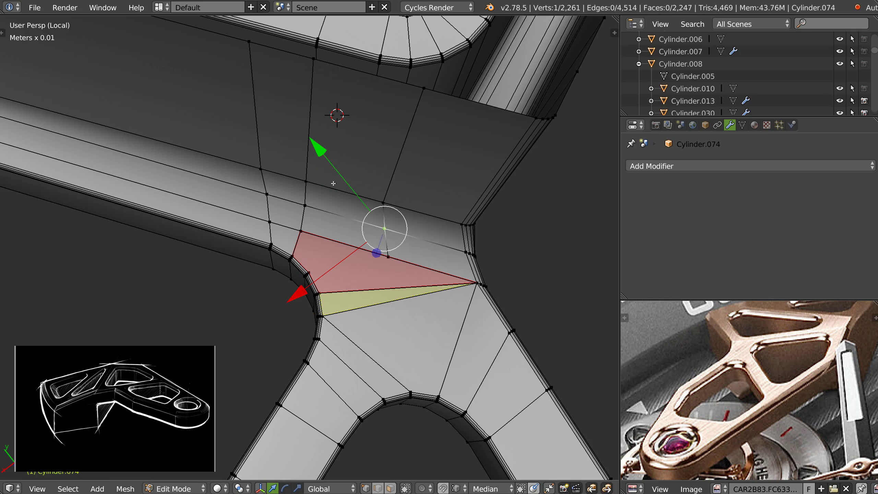
key("g")
key("g")
left_click(378, 222)
right_click(395, 259)
key("shift+v")
left_click(367, 249)
- Connect the centred loop's lowest vertex to the next free vertex on the opening's rounded corner
left_click(317, 266, "shift")
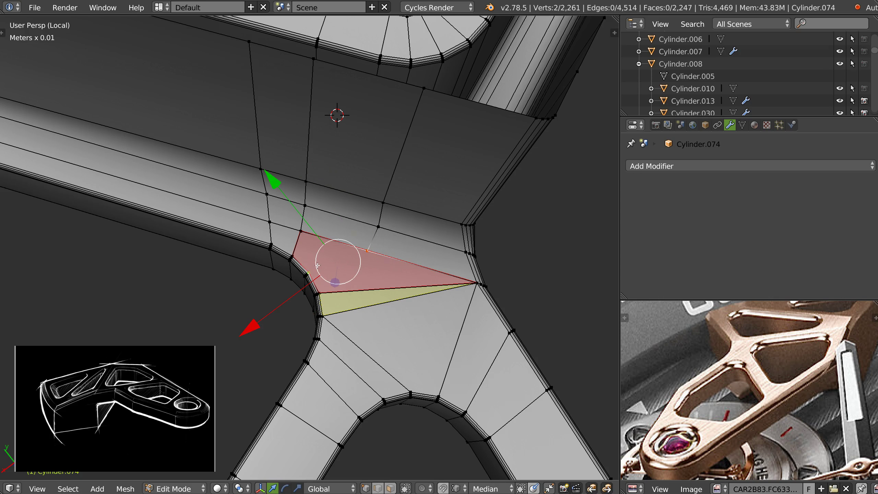
key("j")
left_click(327, 294)
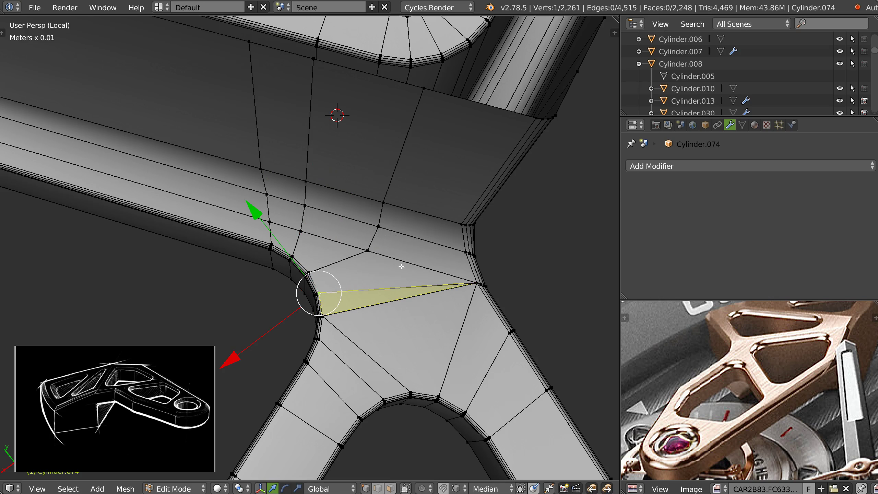
- Select the third wall loop from its lowest vertex to the wall's top edge and slide it toward the second loop
left_click(379, 242)
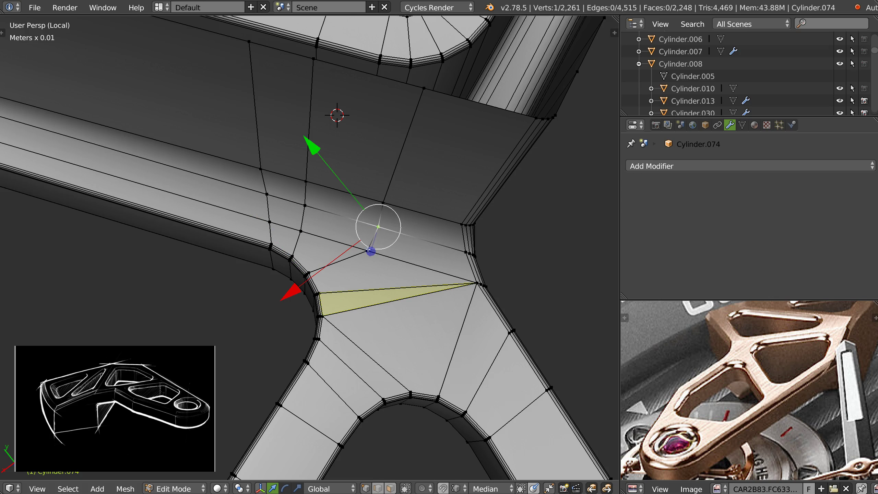
right_click(397, 167, "alt")
right_click(370, 252)
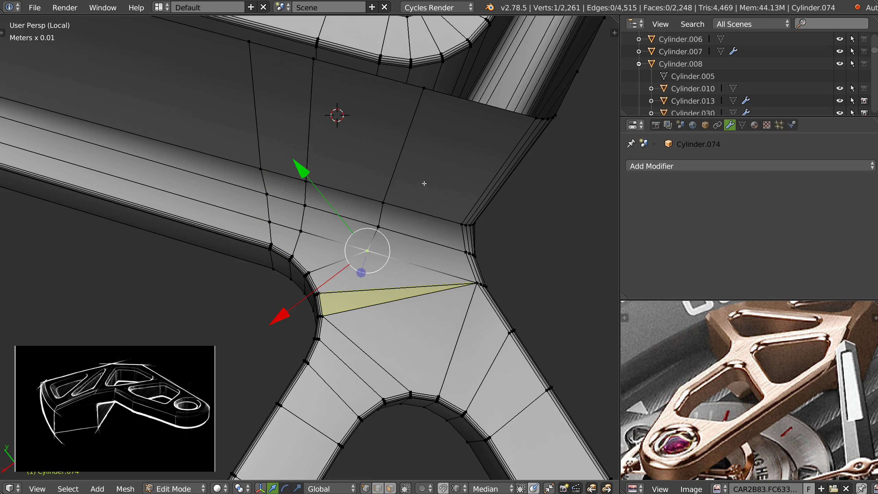
left_click(420, 91, "ctrl")
key("g")
key("g")
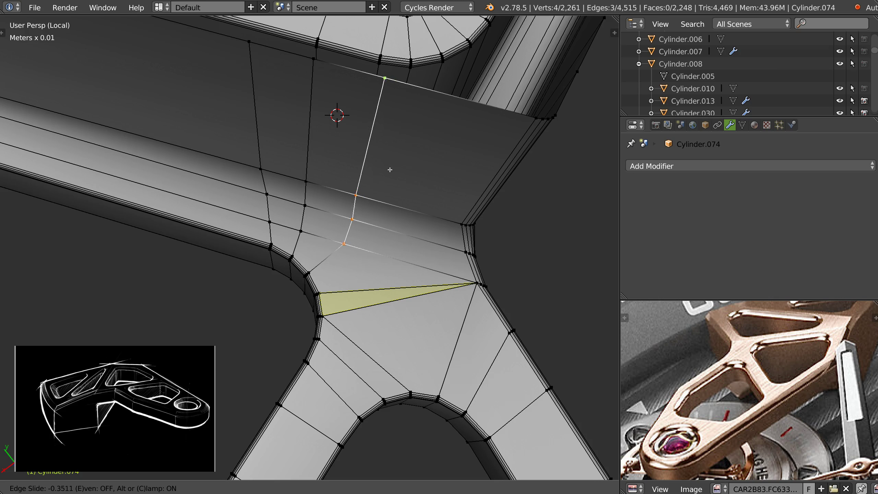
left_click(386, 201)
- Knife a new edge line from the midpoint of the ngon's upper edge up to the midpoint of the wall's top edge
key("ctrl+r")
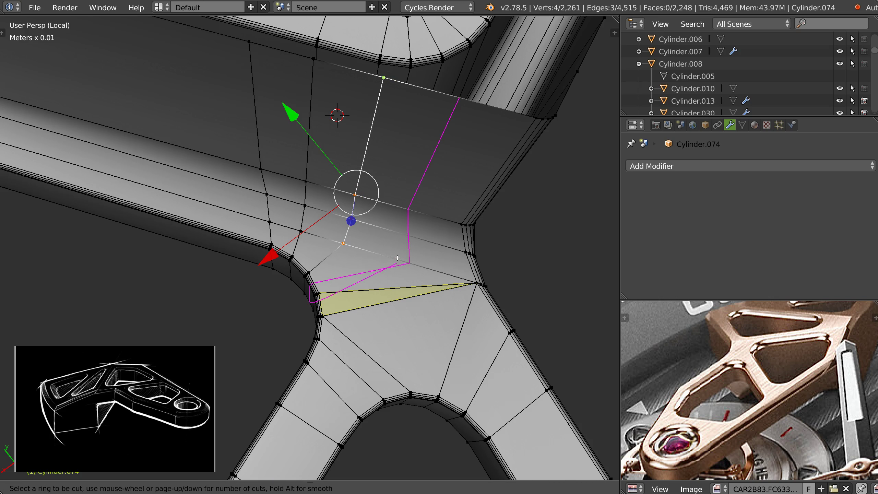
key("Escape")
key("k")
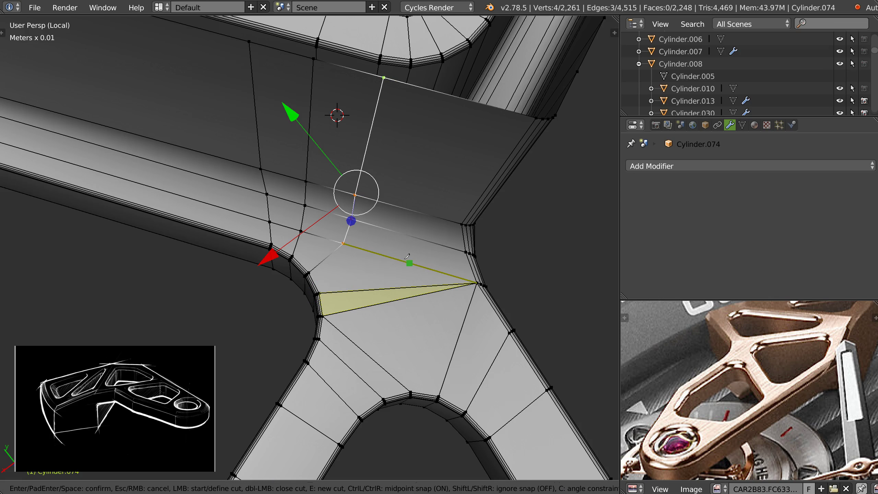
left_click(405, 256)
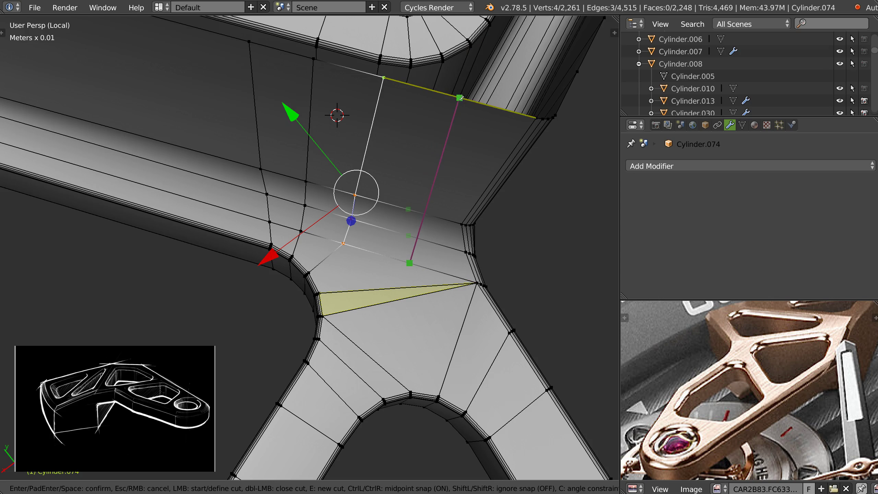
key("Return")
- Slide the knife cut's lower vertices toward the opening's rounded corner and dissolve the cut's top vertex
right_click(417, 268)
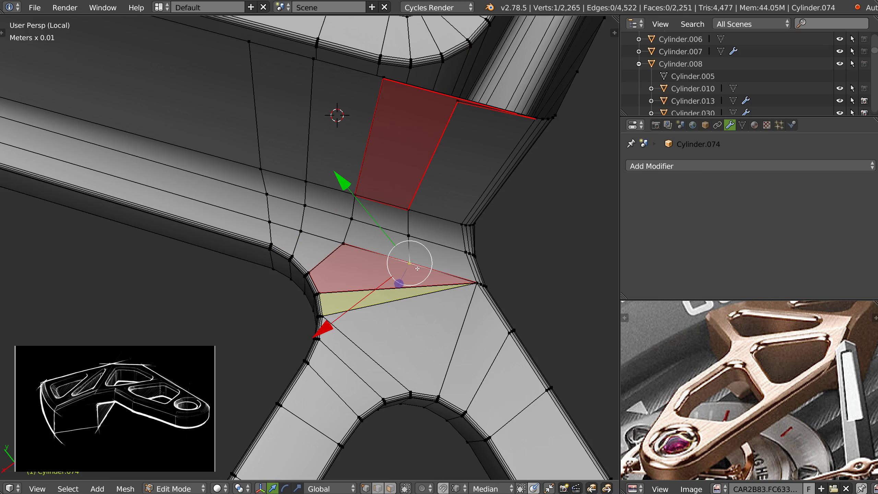
key("shift+v")
left_click(397, 258)
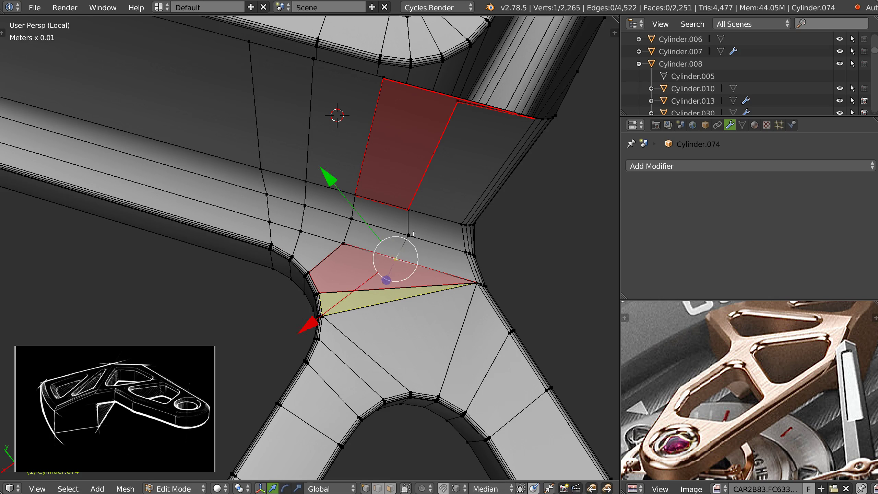
right_click(457, 105)
key("shift+v")
left_click(458, 149)
key("ctrl+x")
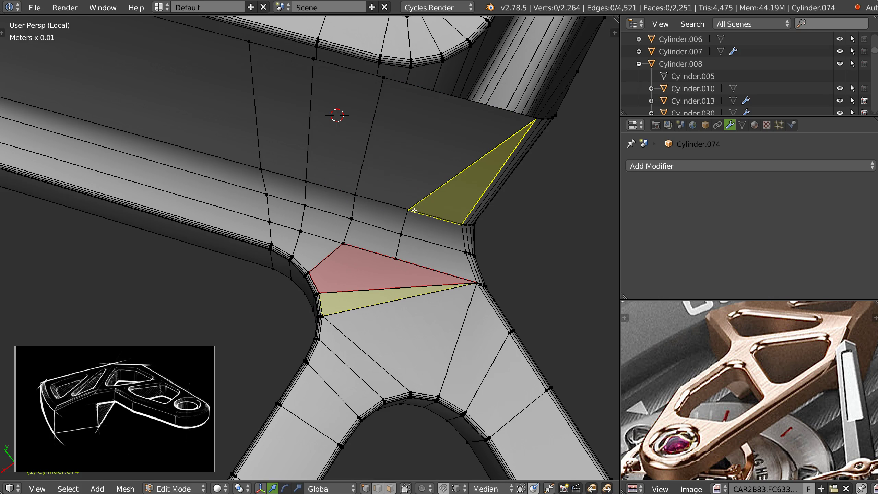
- Knife a new edge from the wall's lower vertex to the midpoint of its top edge and dissolve the leftover diagonal
key("k")
key("Escape")
key("k")
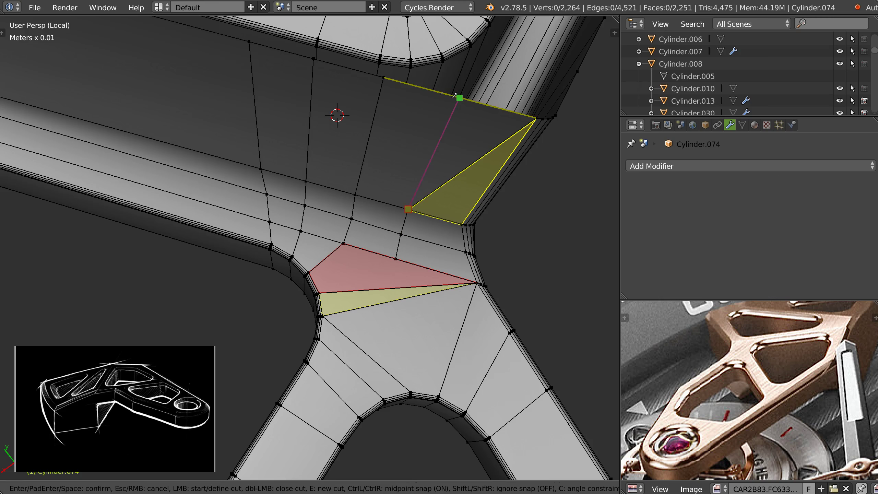
key("Return")
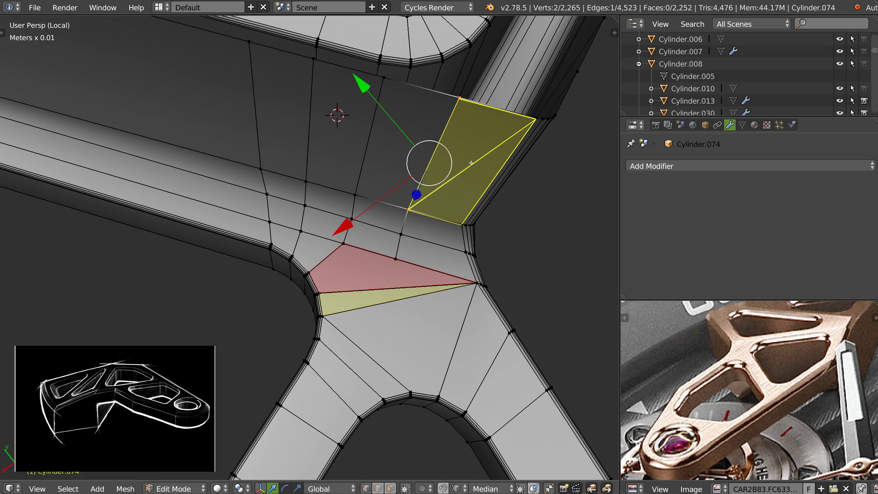
key("ctrl+z")
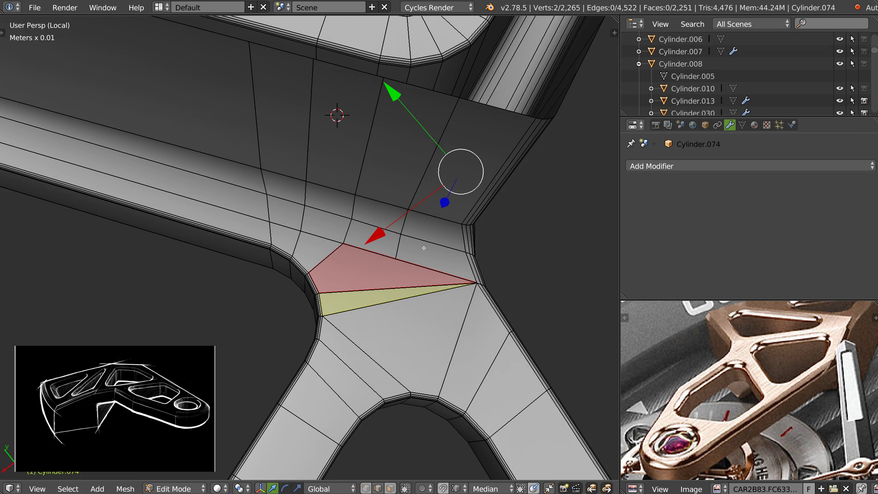
- Dissolve the edge between the highlighted ngon and tri and connect the wall cut's lowest vertex to the rounded corner
key("ctrl+z")
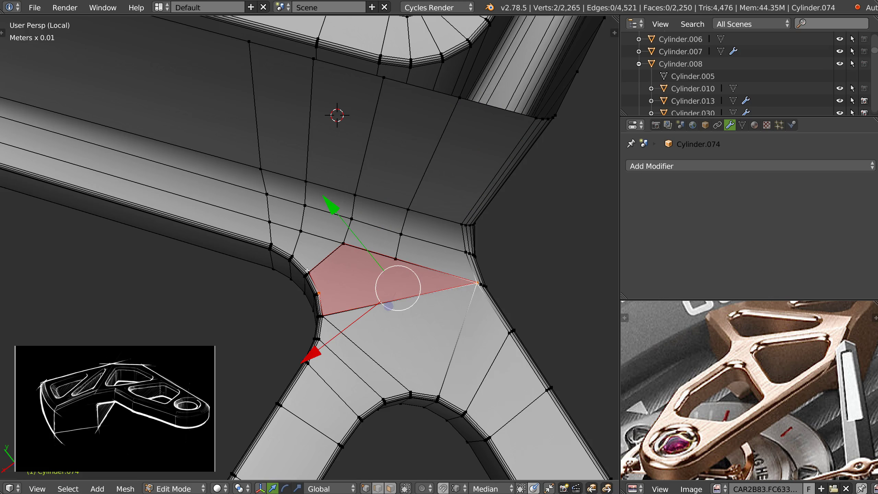
key("j")
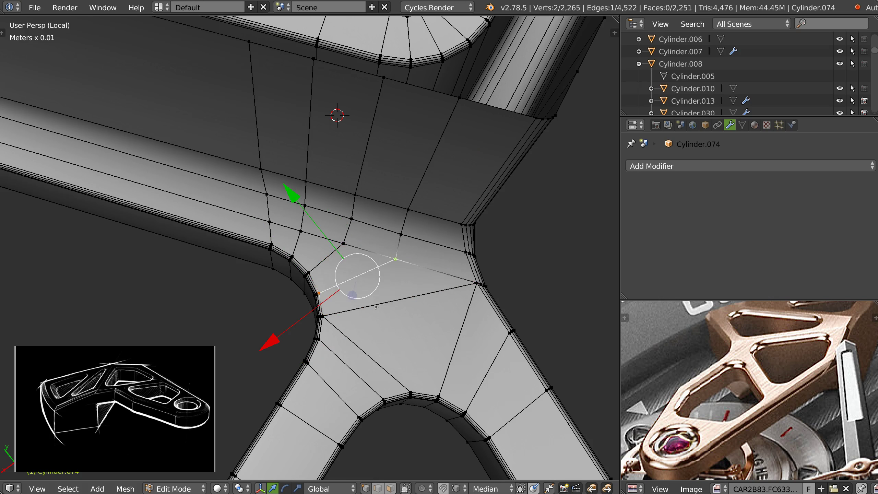
- Examine the bridge's cleaned-up walls and junctions from several angles, in and out of Edit Mode
scroll(338, 294, "down", 9)
key("Tab")
middle_click_drag(395, 321, 399, 298)
key("Tab")
middle_click_drag(384, 242, 367, 313)
key("Tab")
left_click(365, 219)
middle_click_drag(366, 224, 340, 277)
key("shift+z")
left_click(415, 290)
middle_click_drag(411, 291, 412, 268)
scroll(371, 269, "up", 4)
scroll(371, 273, "down", 5)
- Add a level 2 subdivision surface to the bridge and check the smoothed surface
key("ctrl+2")
scroll(411, 266, "up", 4)
scroll(491, 217, "down", 4)
middle_click_drag(468, 238, 448, 266)
scroll(430, 289, "up", 3)
- Slide three vertices along their edges where the bridge's rounded wall corner meets the strut, evening out the corner topology
key("Tab")
left_click(397, 282)
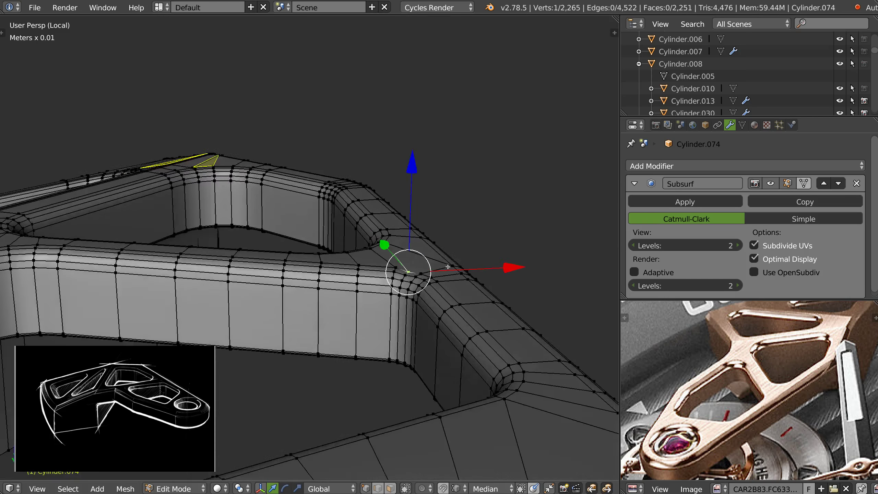
scroll(448, 265, "up", 4)
left_click_drag(334, 167, 300, 258, "ctrl")
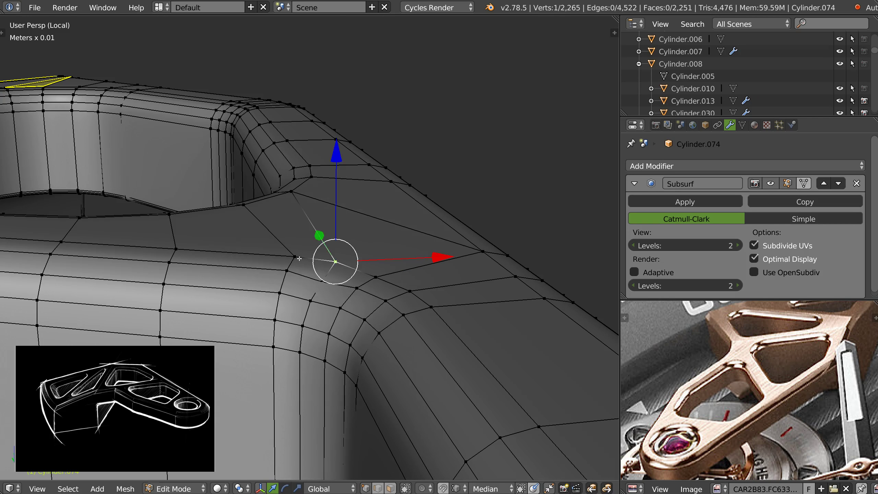
key("g")
key("g")
left_click(314, 301)
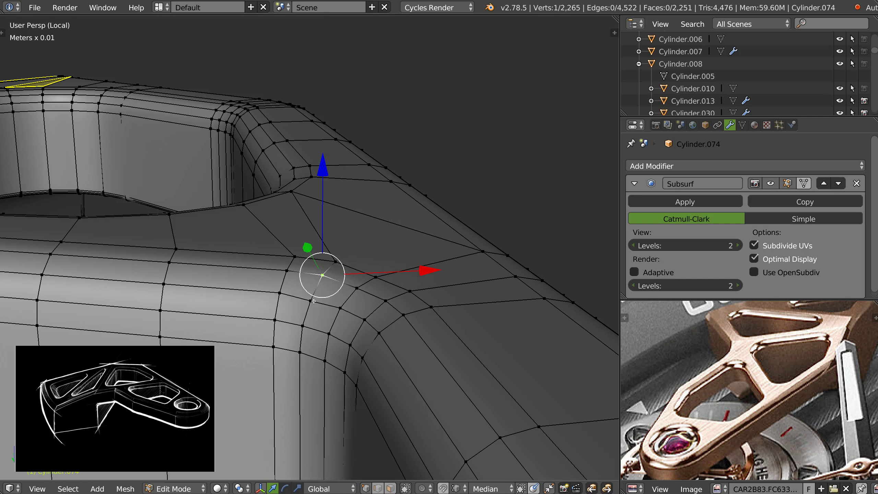
key("g")
key("g")
left_click(280, 291)
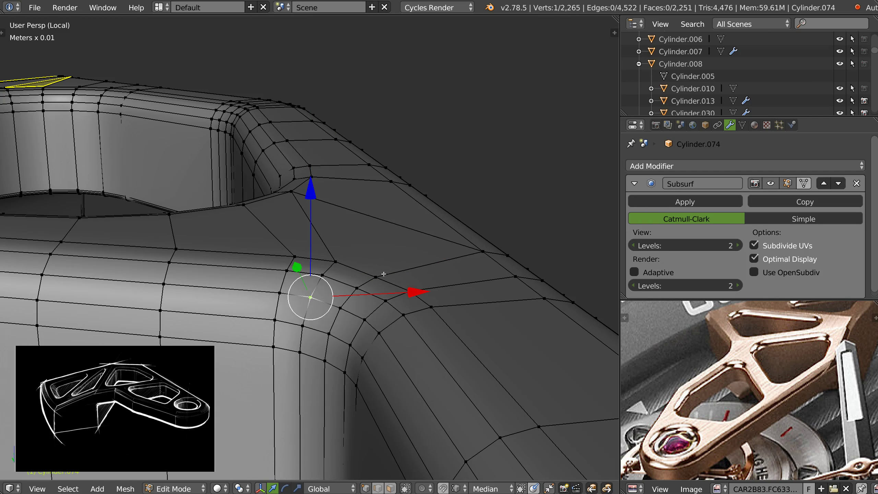
key("g")
key("g")
left_click(357, 232)
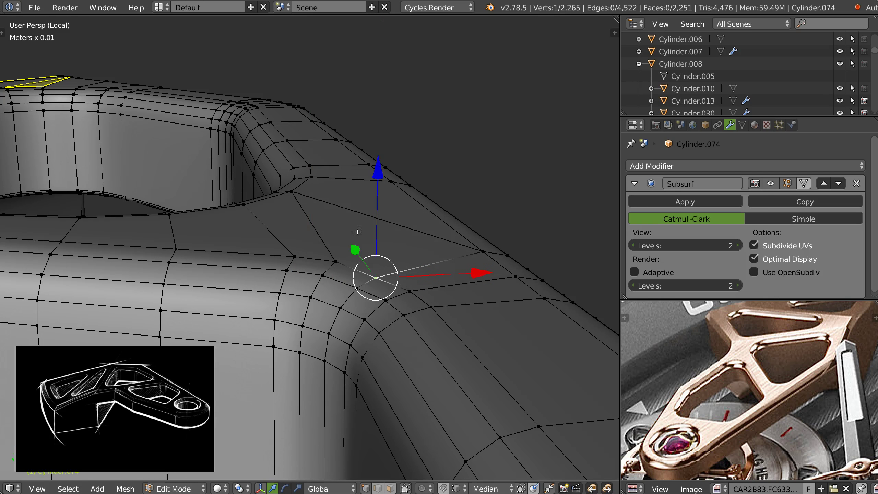
- Examine the smoothed bridge in Object Mode, both isolated and in place within the full watch assembly
middle_click_drag(344, 288, 362, 346)
key("Tab")
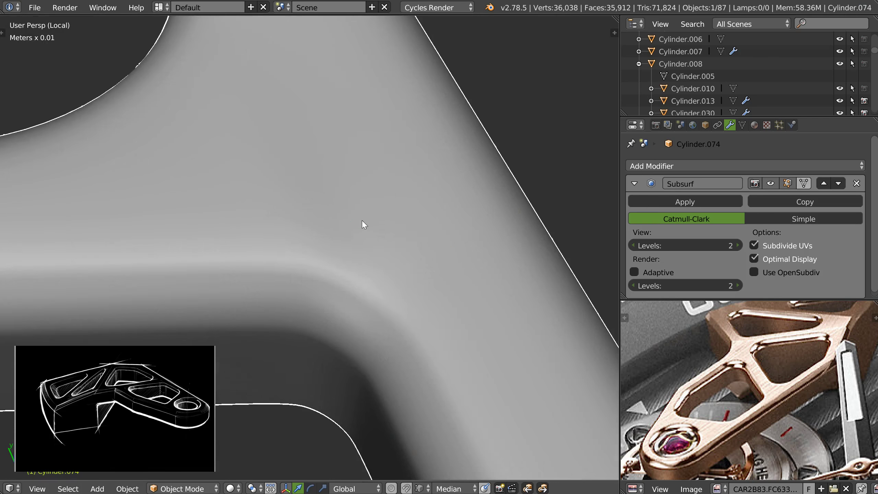
scroll(363, 220, "down", 14)
middle_click_drag(308, 310, 187, 217)
scroll(328, 250, "up", 3)
middle_click_drag(348, 222, 331, 251)
scroll(334, 277, "down", 2)
key("KP_Divide")
middle_click_drag(150, 168, 376, 296)
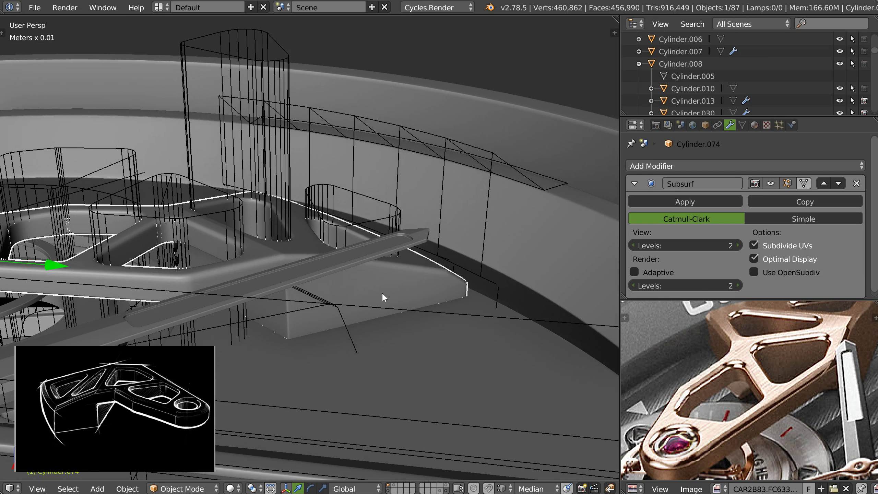
- Isolate the bridge, select the open boundary loop around the raised end's underside, and fill it with a face
right_click(382, 292)
right_click(396, 283)
key("KP_Divide")
middle_click_drag(395, 282, 379, 208)
key("Tab")
right_click(375, 240, "alt")
mouse_move(375, 241)
middle_mouse_down()
mouse_move(387, 219)
mouse_move(382, 228)
middle_mouse_up()
scroll(387, 219, "up", 2)
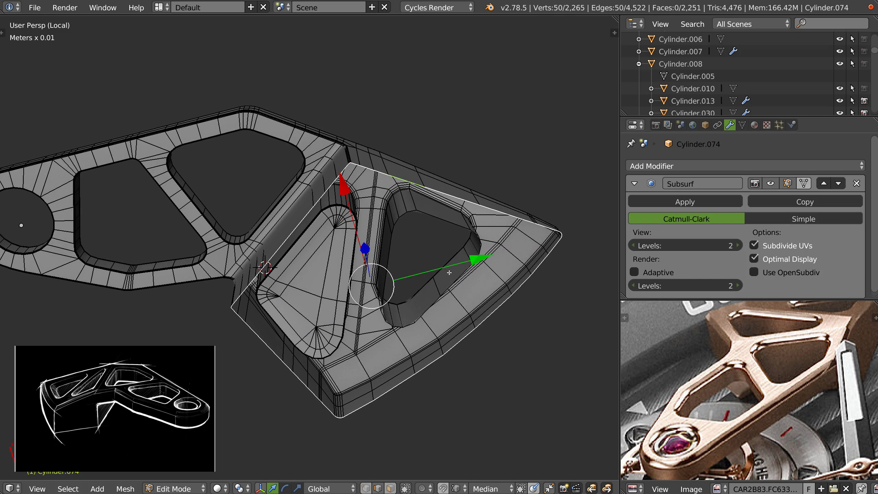
key("f")
mouse_move(448, 272)
middle_mouse_down()
mouse_move(431, 278)
mouse_move(439, 249)
mouse_move(455, 261)
middle_mouse_up()
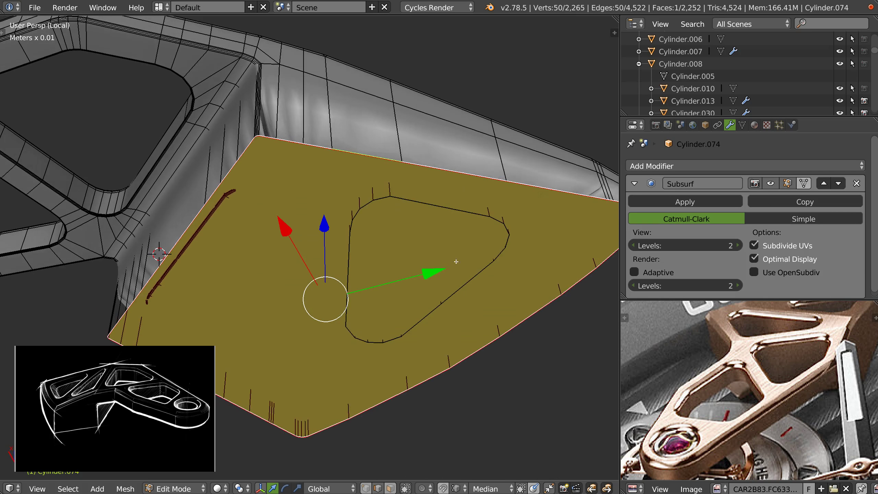
- Remove the bridge's Subsurf modifier and inset the new underside face slightly to form a thin border
left_click(856, 183)
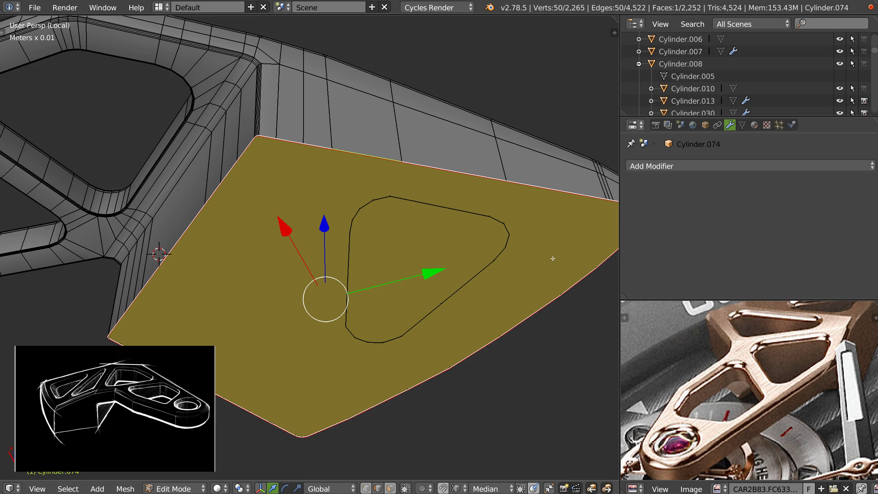
key("i")
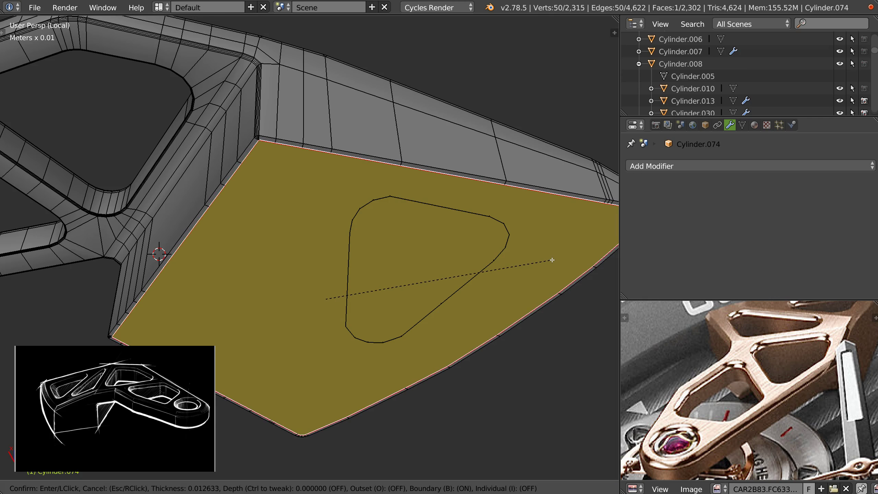
left_click(551, 259)
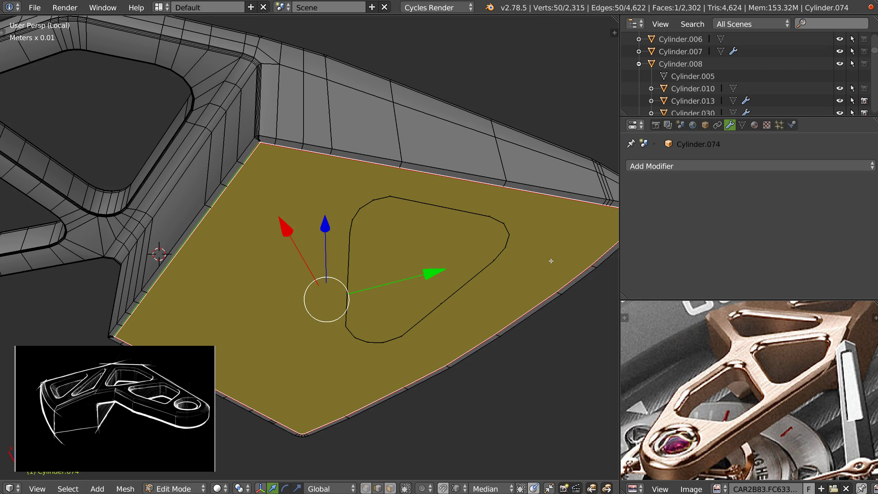
- Untangle the crossed inset vertices at the underside's inner corner by scaling them with a negative factor
middle_click_drag(551, 259, 406, 247)
scroll(406, 247, "up", 6)
middle_click_drag(374, 152, 425, 190, "shift")
scroll(426, 190, "up", 3)
middle_click_drag(263, 114, 298, 208, "shift")
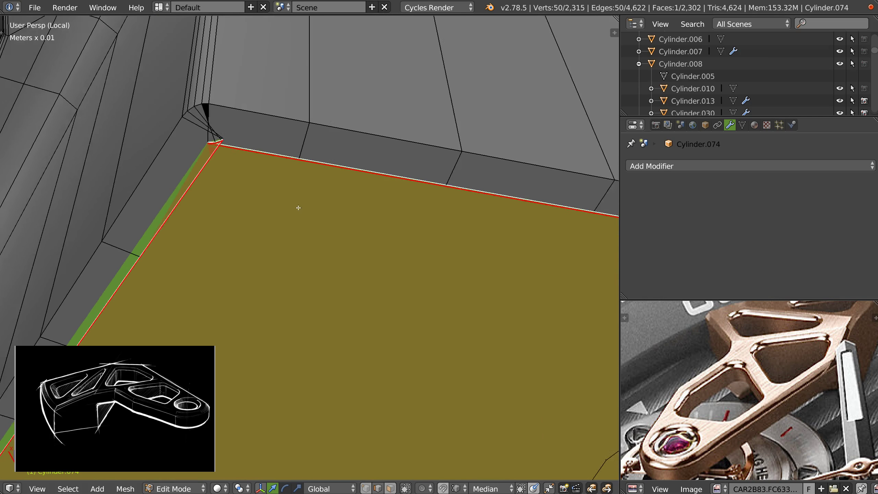
key("Tab")
left_click(188, 174)
right_click(260, 158)
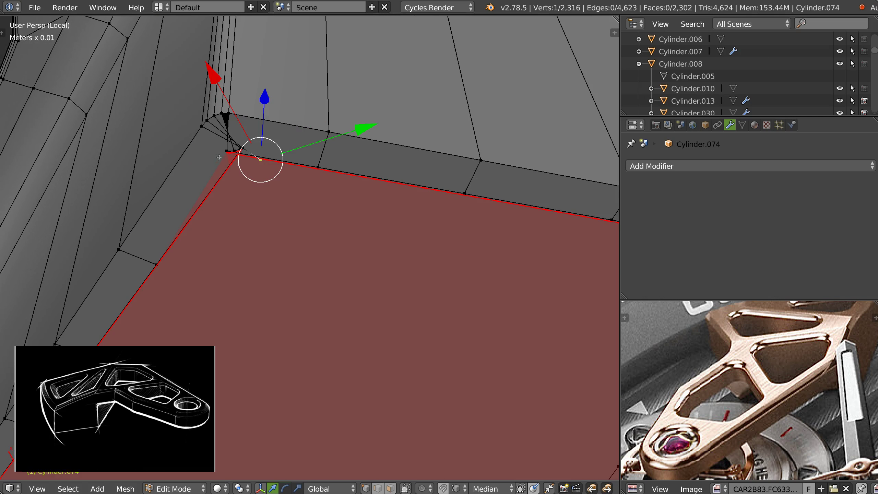
key("ctrl+z")
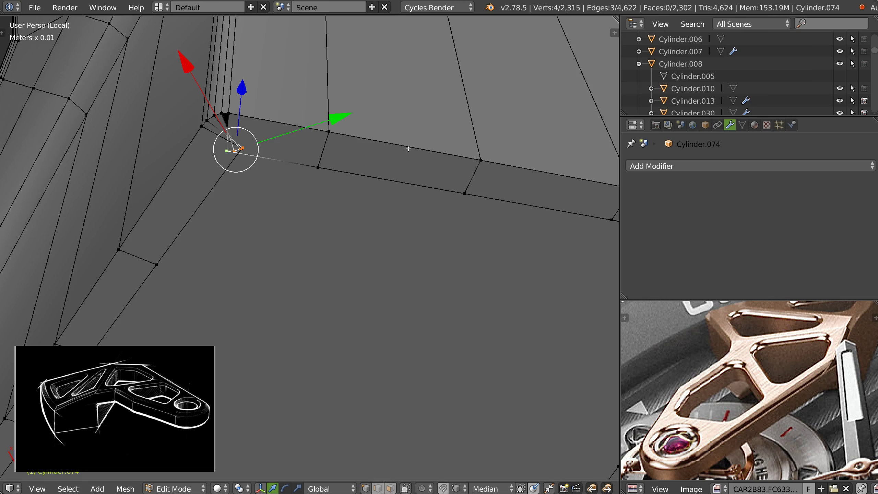
key("s")
left_click(60, 184)
key("s")
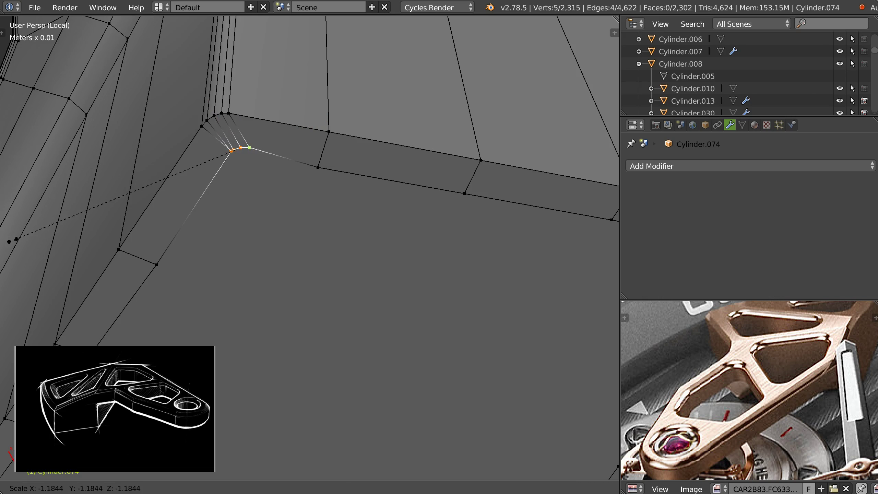
left_click(88, 244)
- In bottom view, move the corner's inset vertices inward as a group and spread the end vertex away from the others
key("ctrl+KP_7")
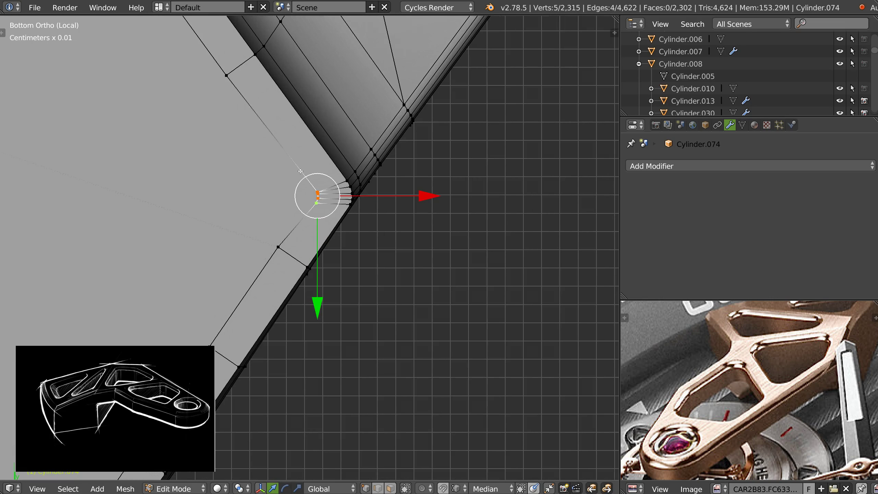
key("g")
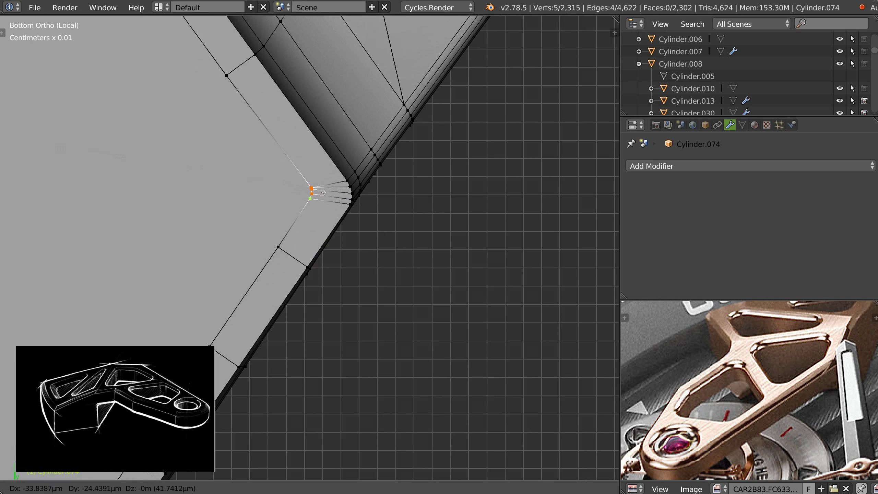
left_click(324, 195)
scroll(314, 196, "up", 3)
right_click(314, 189)
key("g")
left_click(311, 188)
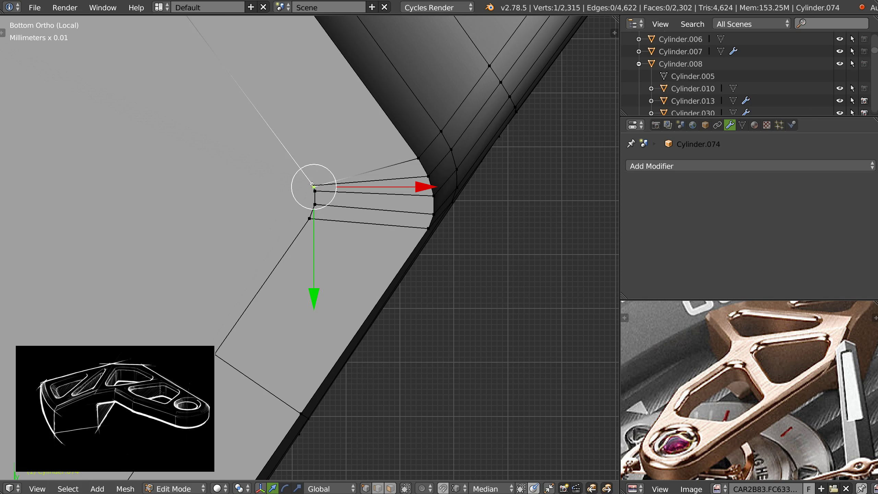
key("g")
left_click(310, 169)
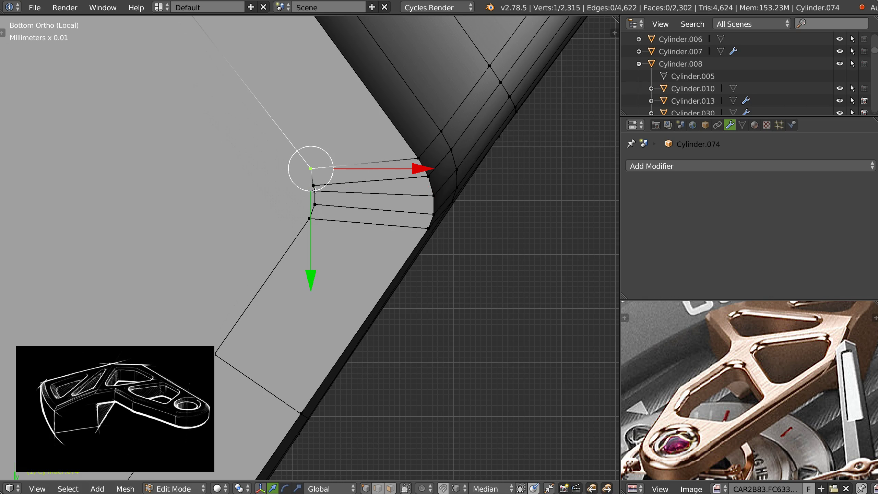
- Nudge the next two inset vertices so the inner corner follows an even rounded arc
right_click(314, 185)
key("g")
left_click(315, 182)
right_click(315, 191)
key("g")
left_click(316, 194)
- Delete the large inset face on the underside, keeping only its narrow border
scroll(277, 208, "down", 2)
right_click(265, 220)
key("x")
key("f")
- Untangle the crossed border vertices at the other corner beside the bend by flipping them with a negative scale
scroll(211, 180, "down", 4)
middle_click_drag(210, 180, 330, 364, "shift")
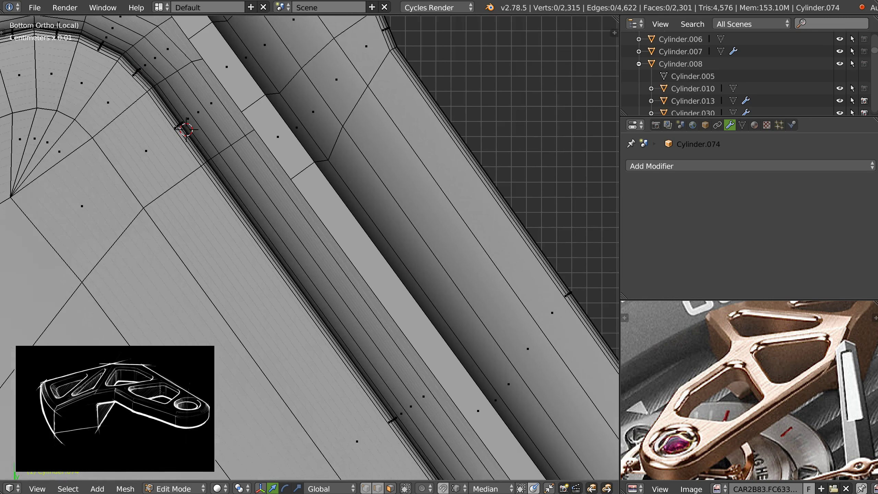
middle_click_drag(186, 130, 330, 365, "shift")
middle_click_drag(201, 162, 244, 169, "shift")
key("ctrl+Tab")
left_click(290, 188)
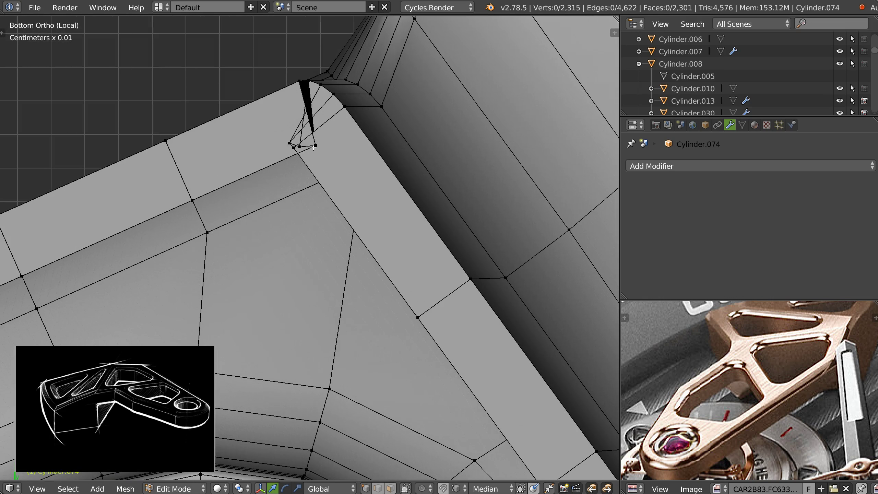
middle_click_drag(299, 209, 408, 231)
key("s")
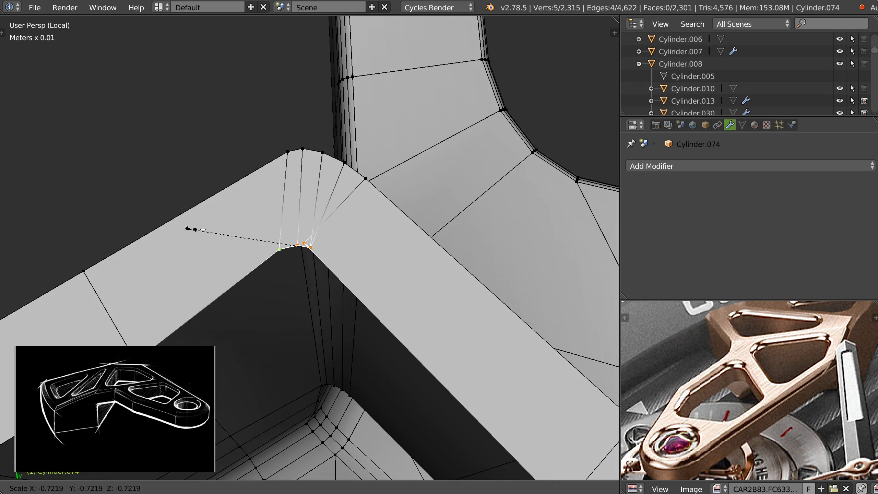
left_click(184, 239)
- In bottom view, shift the second corner's inner vertices into line with the border and reposition them individually
key("ctrl+KP_7")
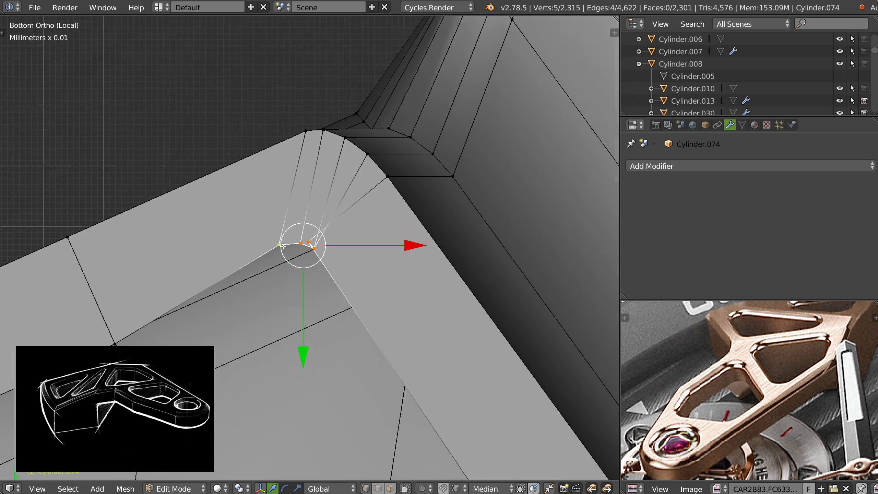
key("g")
left_click(329, 272)
right_click_drag(315, 257, 325, 276)
left_click(333, 269)
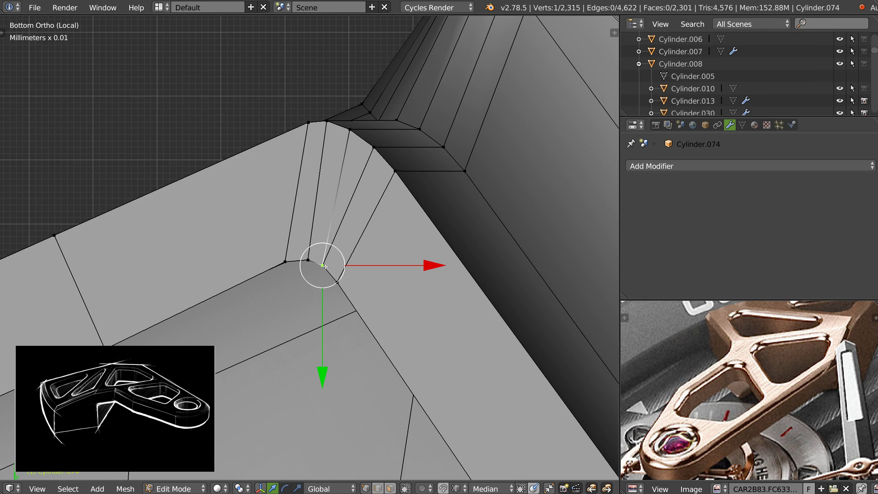
key("g")
left_click(327, 266)
- Reposition the second corner's middle border vertices one by one to shape a smooth inner curve
key("g")
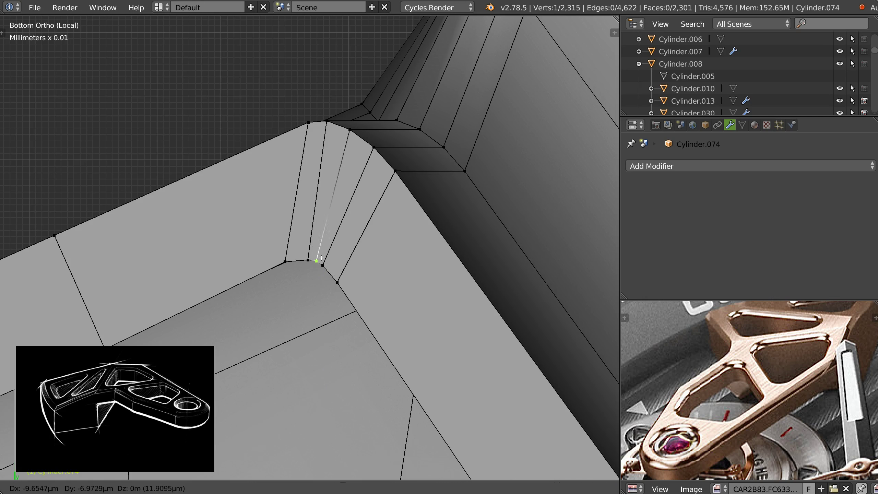
left_click(326, 249)
key("g")
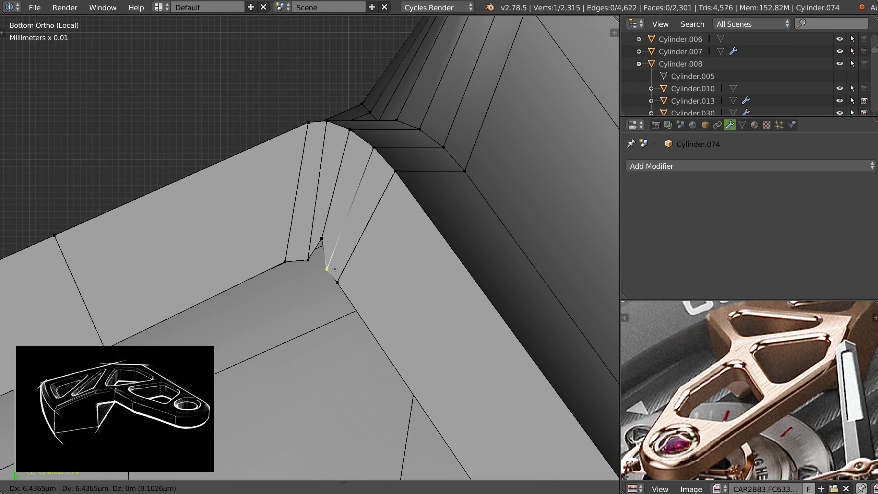
left_click(337, 268)
key("g")
left_click(322, 264)
key("g")
left_click(345, 285)
- Examine the remaining corners of the underside border and the open triangular cutout from below
scroll(242, 301, "down", 2)
middle_click_drag(243, 300, 136, 345, "ctrl")
mouse_move(137, 345)
middle_mouse_down("shift")
mouse_move(255, 304)
mouse_move(591, 155)
mouse_move(504, 174)
mouse_move(591, 156)
middle_mouse_up("shift")
middle_click_drag(370, 332, 333, 261, "shift")
middle_click_drag(333, 261, 404, 328, "ctrl")
middle_click_drag(404, 328, 304, 26, "shift")
middle_click_drag(433, 474, 297, 211, "shift")
middle_click_drag(587, 477, 356, 216, "shift")
middle_click_drag(510, 104, 407, 357, "shift")
middle_click_drag(473, 123, 430, 218, "shift")
- Extrude the bottom edge loop of the triangular cutout and scale it outward into a narrow rim
key("Tab")
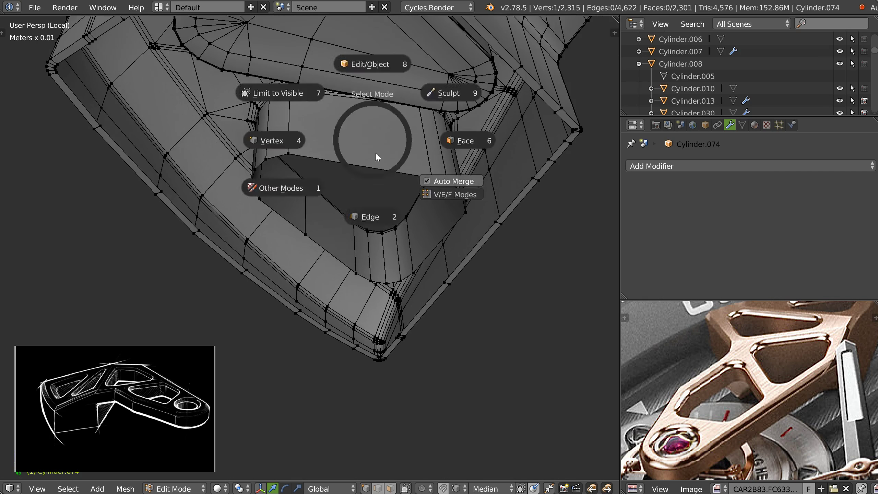
key("2")
left_click(373, 166, "alt")
key("e")
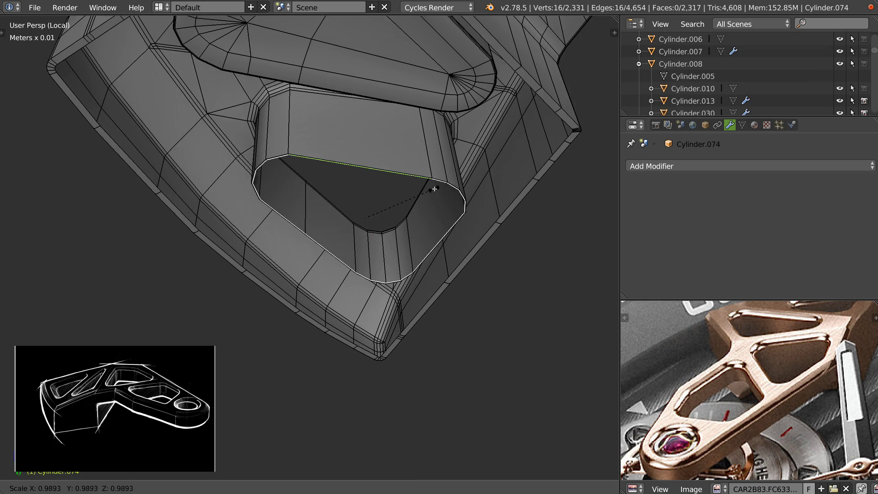
key("s")
left_click(443, 188)
- In bottom view, move the long straight outer edge of the cutout's rim along X and scale it shorter
middle_click_drag(443, 188, 429, 155)
key("q")
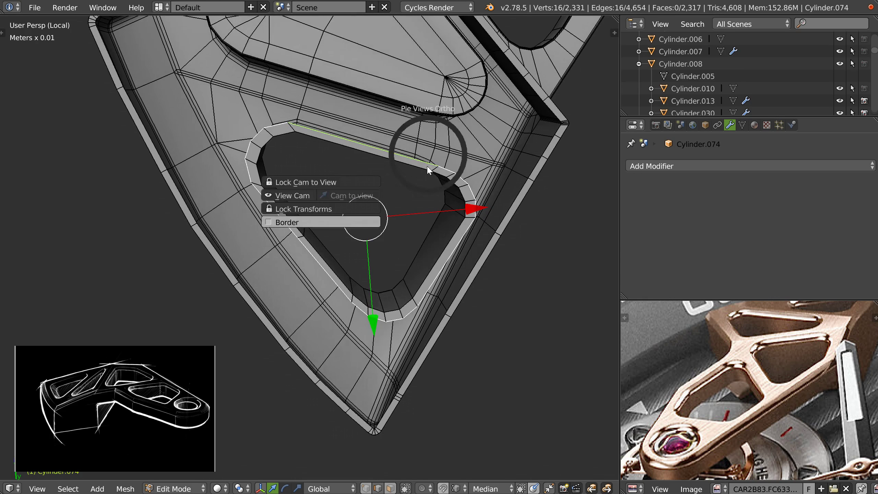
left_click(433, 192)
left_click(377, 101)
key("g")
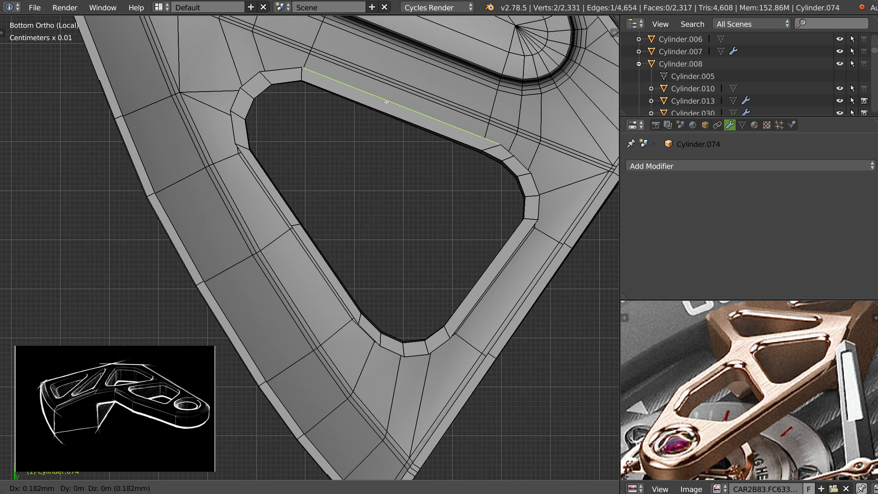
left_click(389, 101)
key("s")
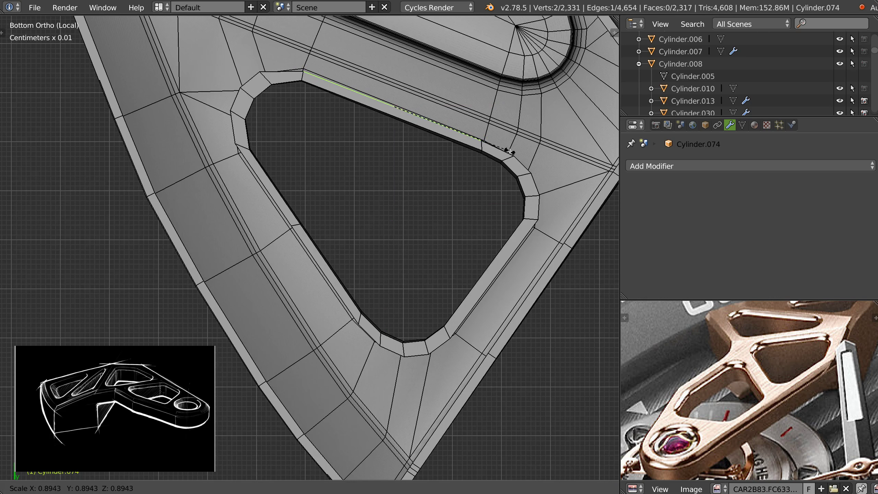
left_click(514, 151)
- Reposition the long outer edge and the neighbouring corner vertex to even out the rim's width
key("g")
left_click(476, 142)
left_click(516, 152)
key("g")
left_click(514, 151)
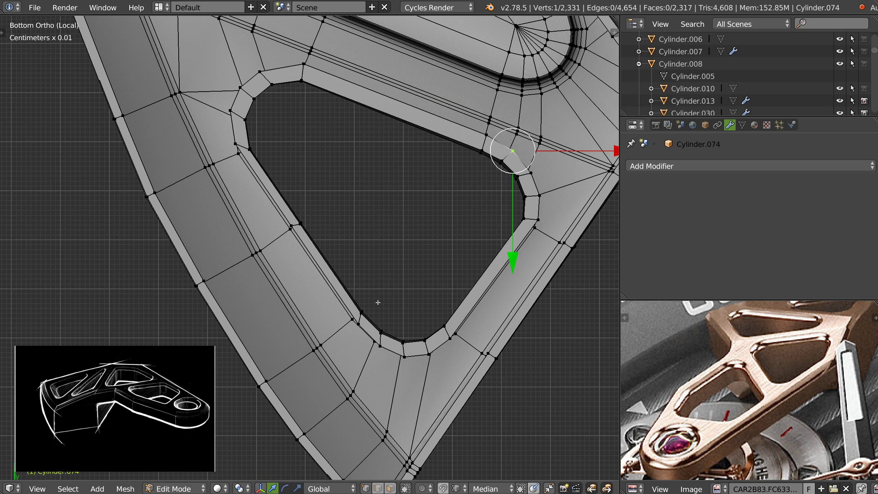
- Move three outer rim vertices along the cutout's curved-side edge outward to widen the narrow strip evenly
left_click(364, 324)
key("g")
left_click(357, 322)
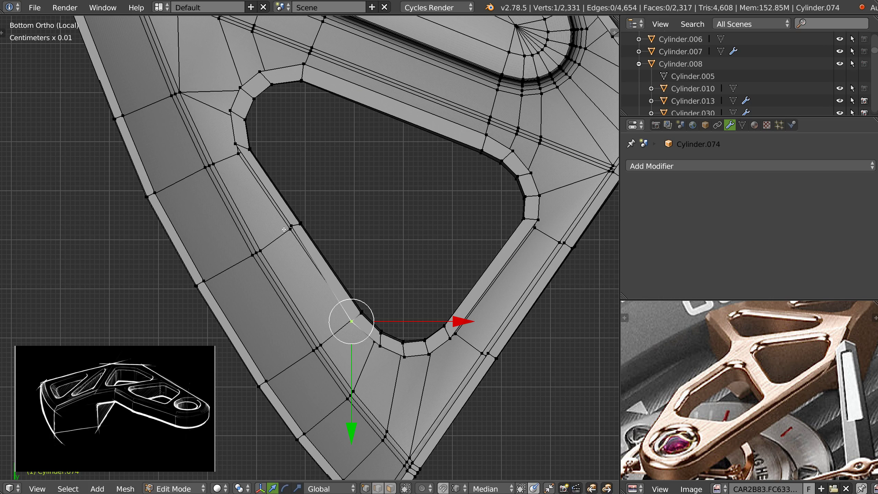
right_click(293, 226)
key("g")
left_click(291, 233)
right_click(234, 143)
key("g")
left_click(233, 152)
- Shift two outer vertices around the cutout's wide rounded corner to match the rim's width
right_click(232, 109)
key("g")
left_click(227, 117)
right_click(258, 73)
key("g")
left_click(263, 70)
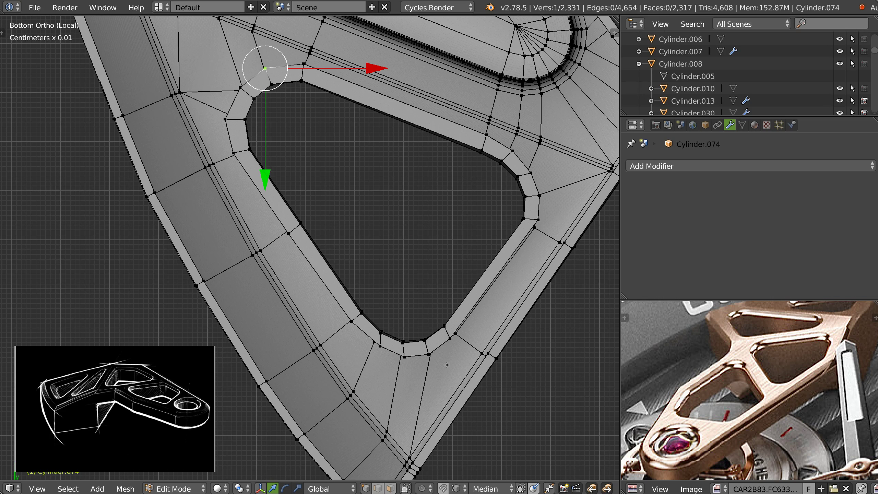
- Shift the outer vertex at the cutout's rounded end slightly to even out the rim's width
right_click(379, 349)
key("g")
left_click(375, 344)
- Bevel the underside's outer edge loop and the cutout's inner edge loop together with 2 segments and an offset of about 0.0038
scroll(447, 277, "down", 3)
middle_click_drag(447, 305, 439, 235)
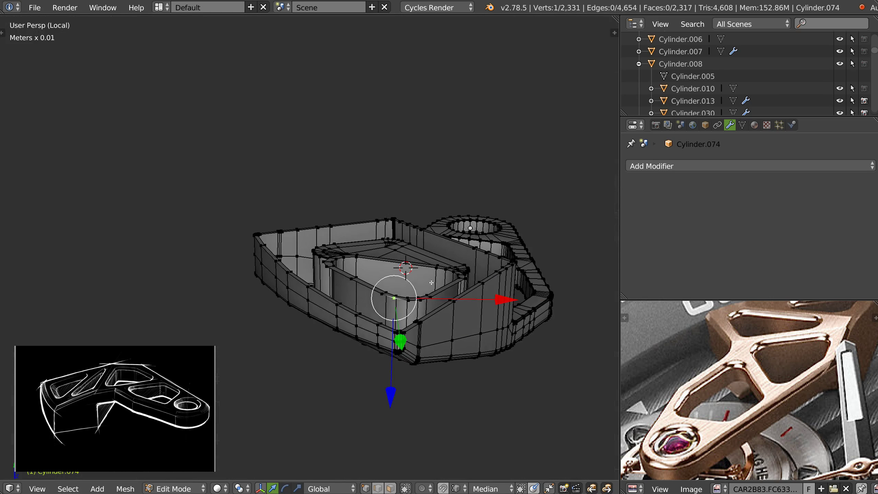
scroll(454, 323, "up", 2)
scroll(454, 322, "up", 3)
right_click(458, 248, "alt")
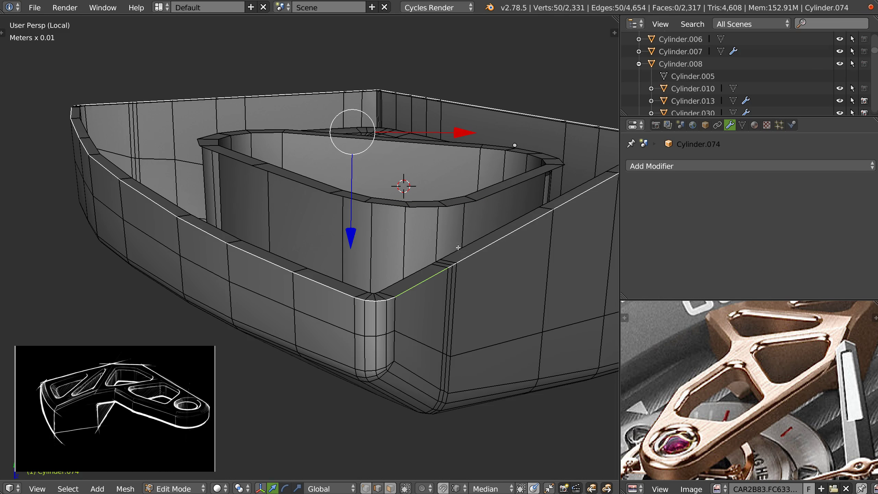
right_click(397, 205, "alt+shift")
middle_click_drag(396, 205, 373, 274)
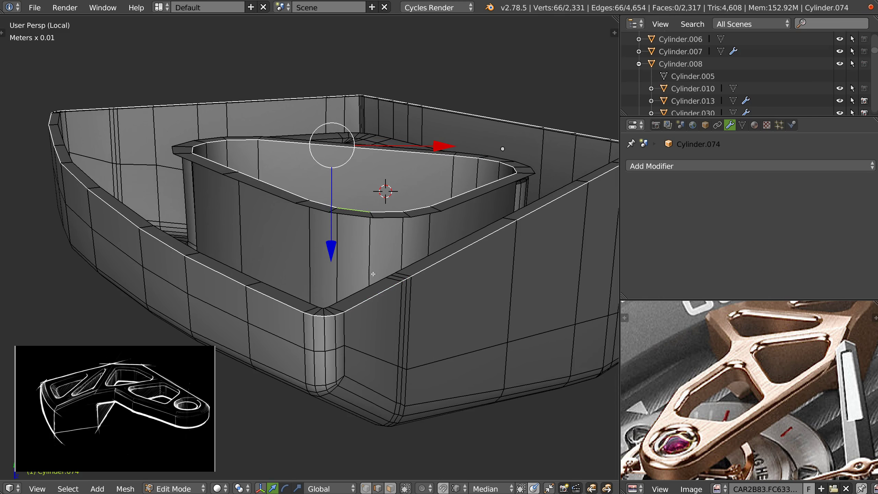
right_click(375, 275, "alt")
right_click(352, 206, "alt+shift")
key("ctrl+b")
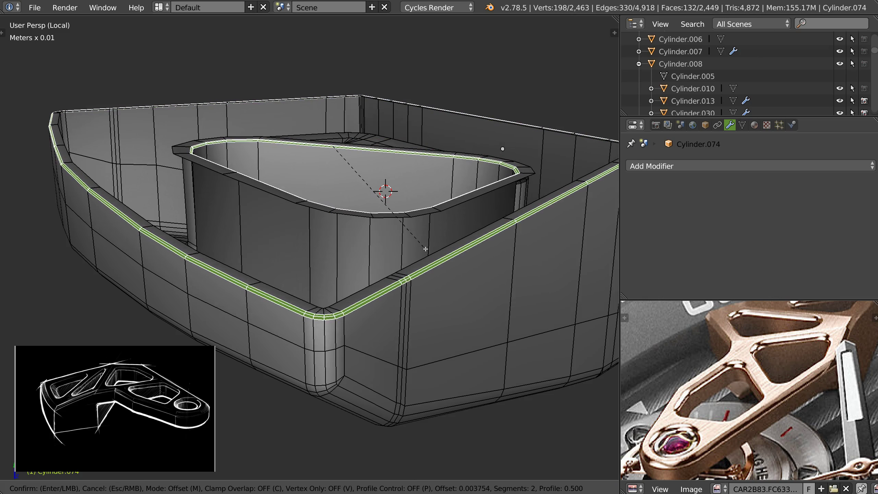
left_click(425, 250)
- Return to Object mode and add a level 2 Subsurf modifier to the bridge
scroll(428, 224, "down", 2)
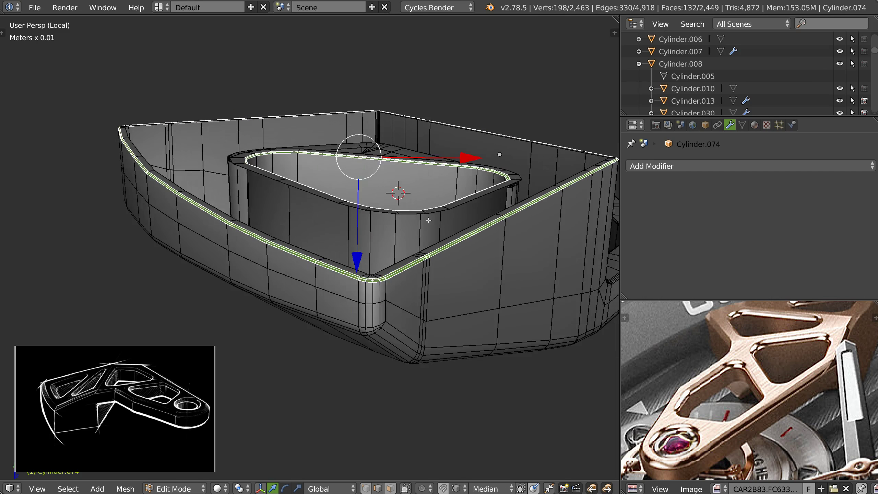
middle_click_drag(428, 219, 407, 228)
scroll(398, 199, "down", 3)
mouse_move(393, 199)
middle_mouse_down()
mouse_move(386, 277)
mouse_move(413, 284)
middle_mouse_up()
key("Tab")
mouse_move(354, 204)
middle_mouse_down()
mouse_move(384, 216)
mouse_move(398, 207)
middle_mouse_up()
right_click(327, 288)
left_click(418, 292)
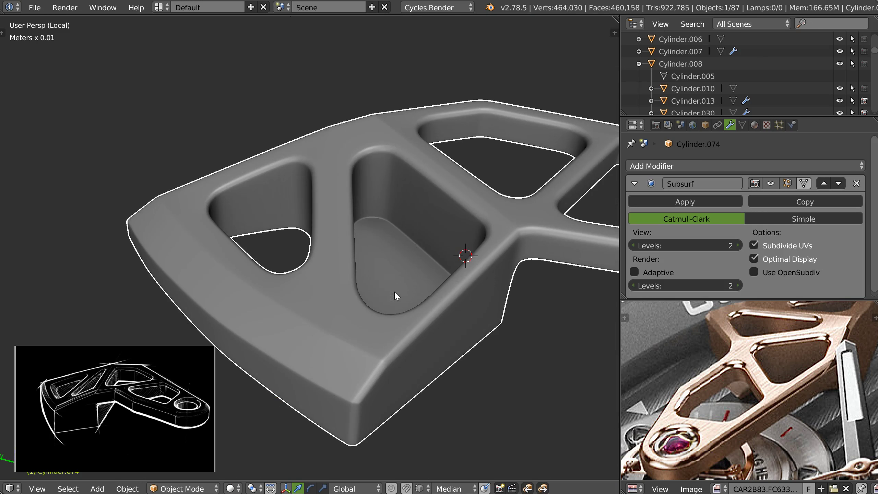
- Examine the smoothed bridge's pocket, underside edges and overall outline from several angles
middle_click_drag(330, 302, 387, 275)
key("a")
middle_click_drag(375, 319, 476, 271)
middle_click_drag(522, 224, 420, 313)
key("Tab")
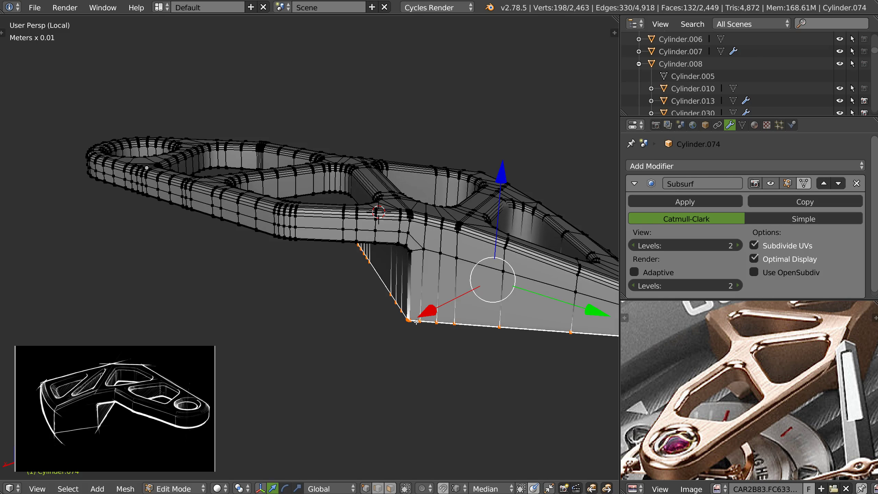
middle_click_drag(394, 302, 494, 156)
key("Tab")
middle_click_drag(456, 280, 399, 162)
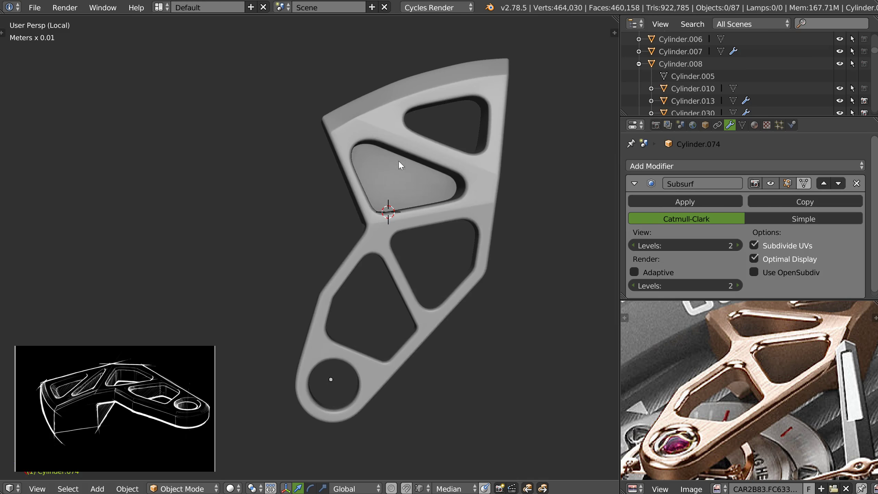
- Exit local view, hide the layer holding the wireframe cutter objects, and deselect everything
key("KP_Divide")
scroll(439, 230, "down", 8)
middle_click_drag(320, 268, 426, 424)
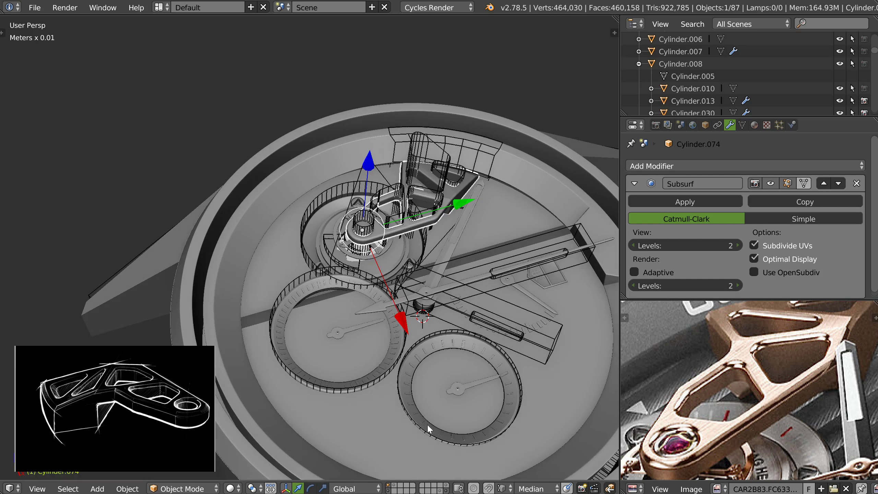
left_click(444, 491)
middle_click_drag(504, 351, 381, 265)
key("a")
left_click(368, 228)
middle_click_drag(377, 304, 405, 251)
scroll(389, 201, "up", 3)
scroll(405, 251, "up", 5)
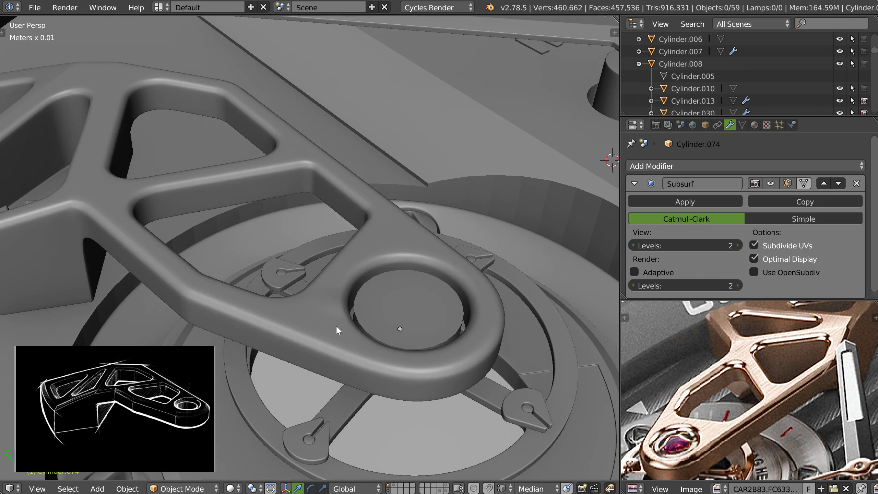
- Edit the bridge mesh, focus on the misaligned vertex at the round hole's rim, and remove the Subsurf modifier
right_click(337, 332)
key("Tab")
left_click(278, 325)
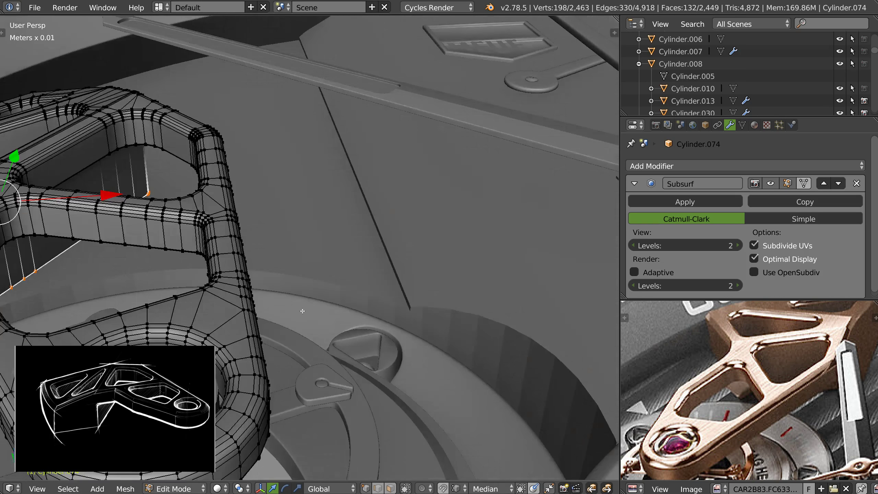
middle_click_drag(302, 311, 296, 298)
middle_click_drag(122, 237, 257, 224, "shift")
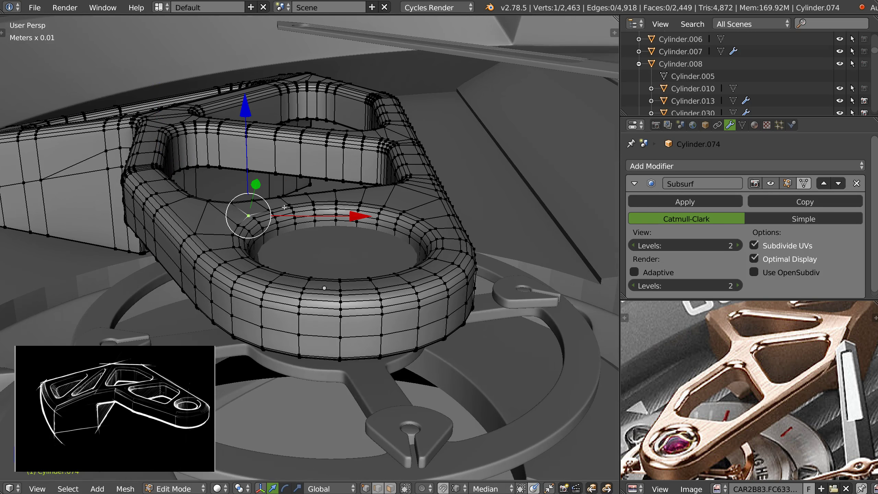
key("KP_Decimal")
middle_click_drag(356, 209, 341, 204)
scroll(342, 203, "down", 3)
middle_click_drag(309, 259, 284, 248)
right_click(312, 289)
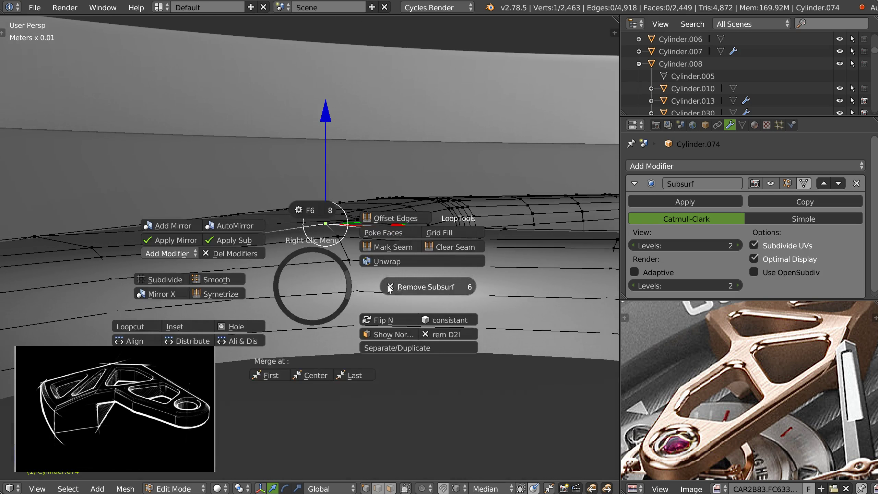
left_click(392, 287)
- Lower the three misaligned vertices on the round hole's rim along Z, snapping each to its neighbour's height
left_click(349, 261)
key("g")
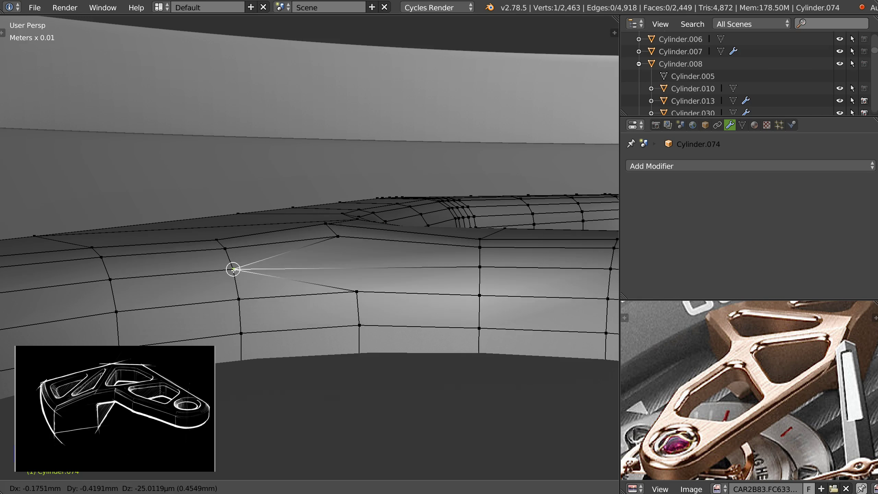
right_click(311, 262)
left_click_drag(350, 168, 233, 269)
left_click(329, 239)
left_click_drag(339, 134, 226, 249, "ctrl")
left_click_drag(330, 176, 278, 172)
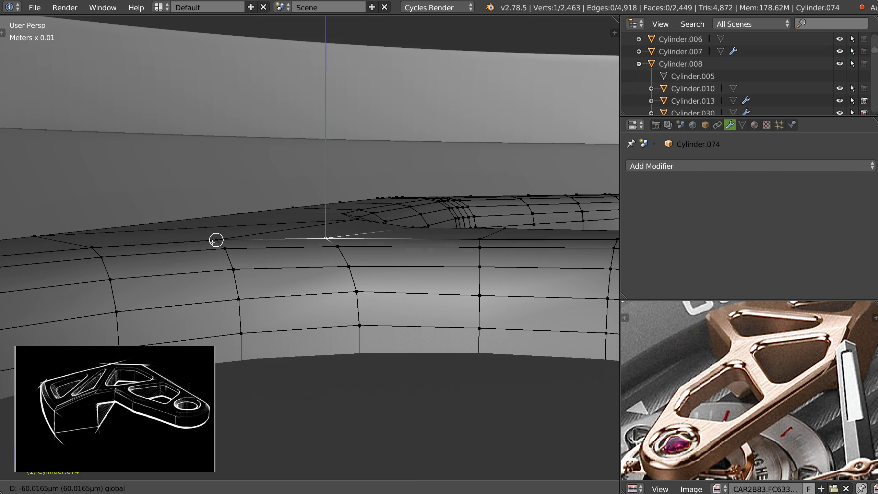
left_click_drag(213, 241, 225, 238, "ctrl")
middle_click_drag(291, 241, 331, 285)
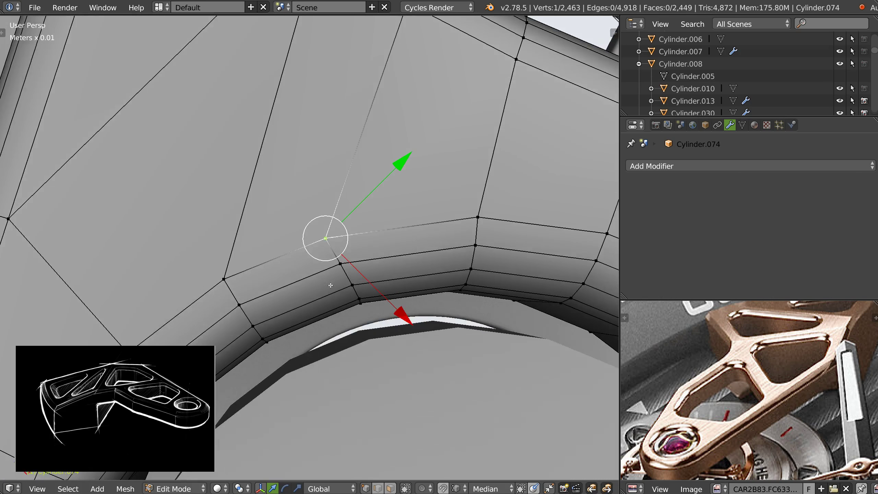
- Leave Edit mode and apply level 2 subdivision to the bridge again
scroll(371, 241, "down", 2)
key("Tab")
scroll(424, 202, "down", 5)
scroll(325, 221, "up", 3)
middle_click_drag(401, 249, 422, 257)
scroll(421, 257, "up", 3)
key("ctrl+2")
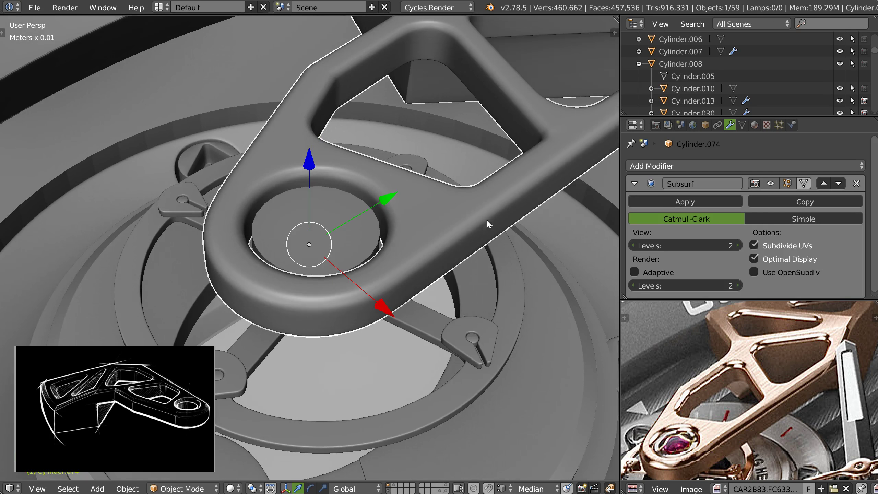
- Select the bridge and isolate it in local view, framing its closed triangular pocket
middle_click_drag(465, 212, 455, 162)
right_click(446, 166)
right_click(439, 161)
key("Tab")
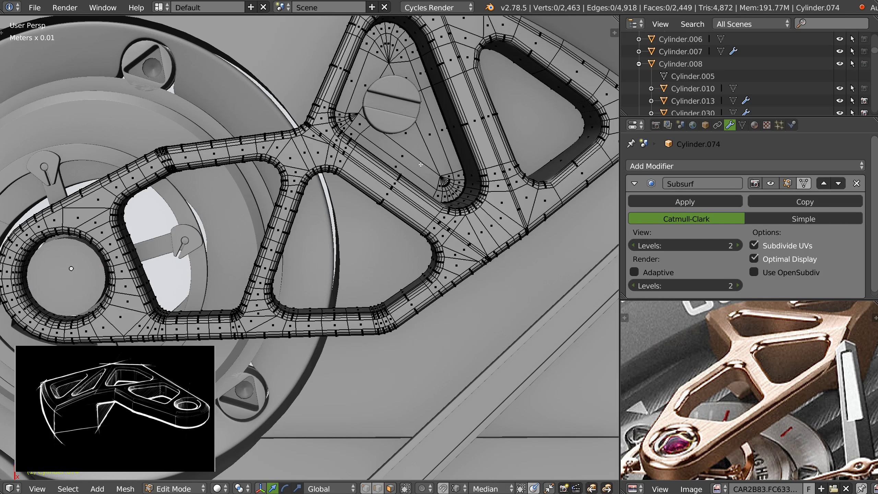
middle_click_drag(421, 164, 402, 179)
key("Tab")
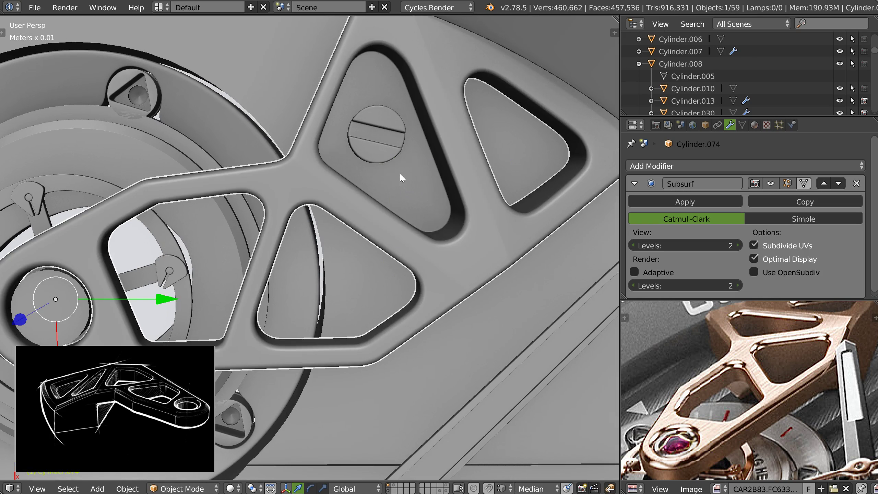
key("KP_Divide")
scroll(344, 231, "up", 6)
- Select all faces of the triangular pocket's floor with Select Loop Inner Region, working in face select mode
key("Tab")
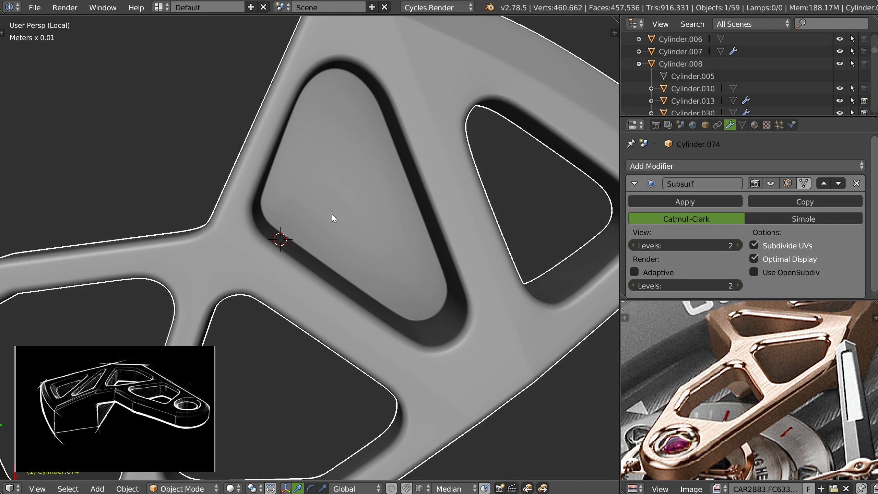
key("Tab")
key("Tab")
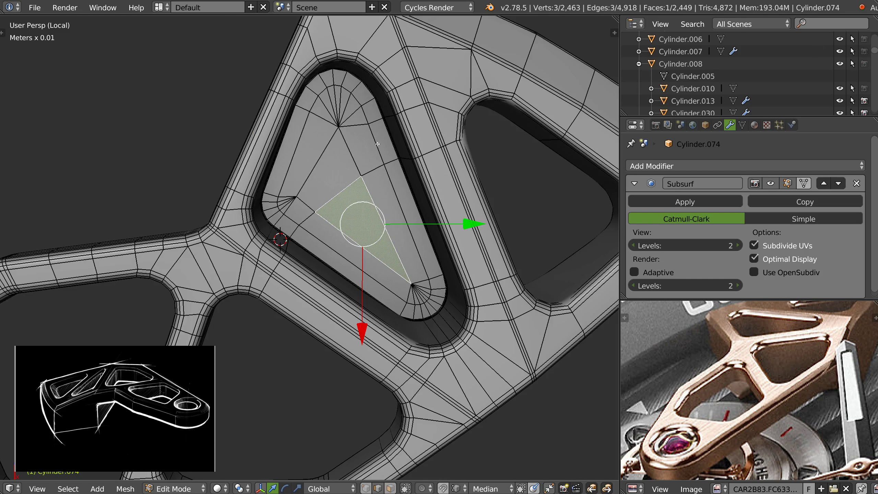
middle_click_drag(372, 210, 402, 218)
key("a")
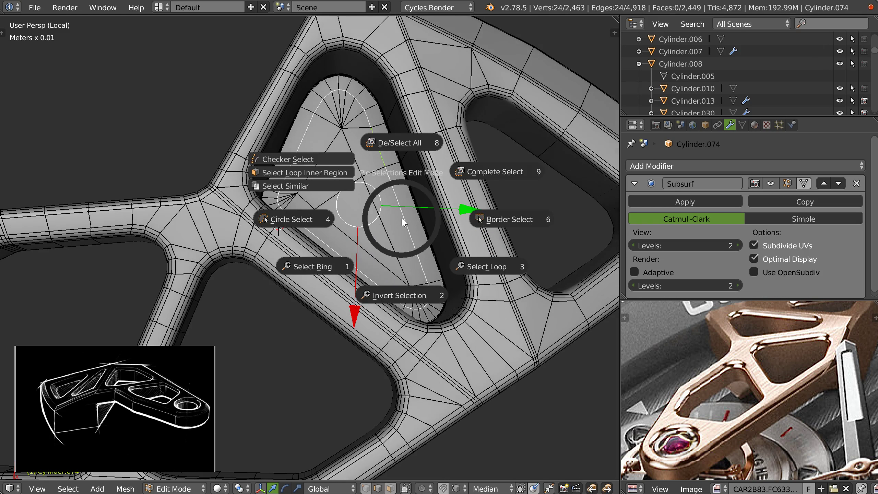
left_click(304, 176)
key("ctrl+Tab")
left_click(373, 200)
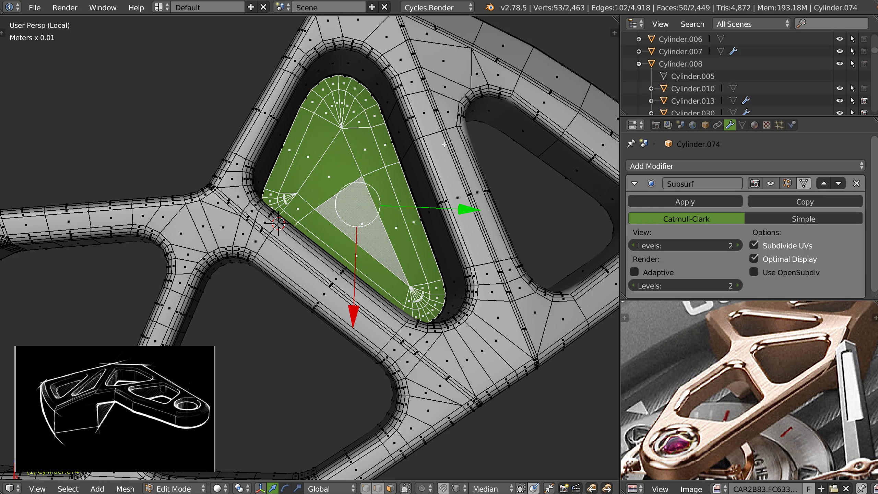
- Flatten the pocket floor with LoopTools and return to Object mode
right_click(432, 272)
mouse_move(573, 199)
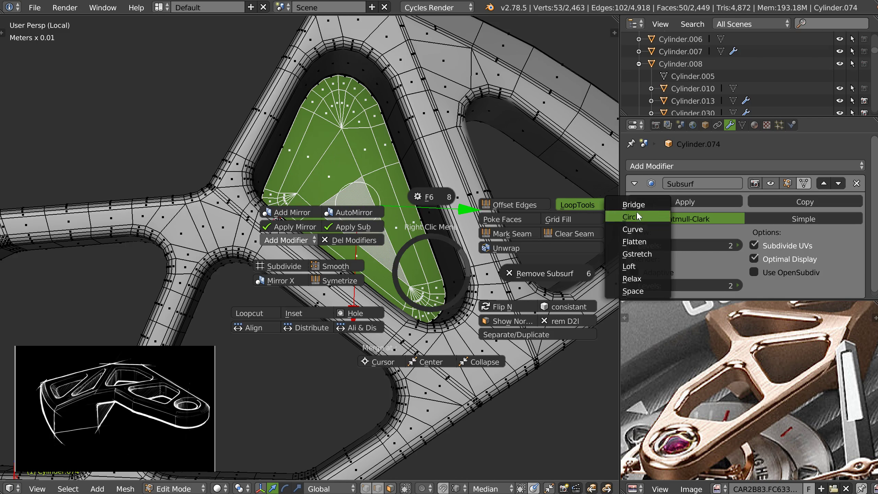
left_click(637, 242)
middle_click_drag(389, 266, 375, 254)
key("Tab")
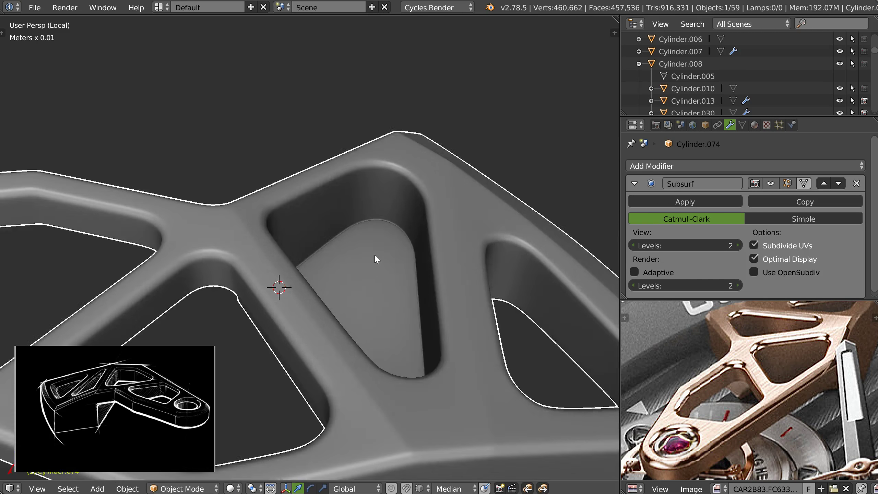
- Inspect the flattened pocket floor and its surrounding edge up close, and check the whole bridge
scroll(519, 171, "up", 5)
key("ctrl+Tab")
left_click(411, 263)
scroll(396, 275, "up", 2)
middle_click_drag(370, 395, 394, 306, "shift")
left_click_drag(380, 347, 377, 351)
key("ctrl+Tab")
left_click(403, 201)
scroll(393, 272, "down", 5)
mouse_move(394, 272)
middle_mouse_down()
mouse_move(434, 290)
mouse_move(401, 313)
mouse_move(408, 354)
mouse_move(399, 237)
mouse_move(381, 288)
mouse_move(407, 173)
mouse_move(437, 270)
mouse_move(370, 304)
mouse_move(377, 268)
middle_mouse_up()
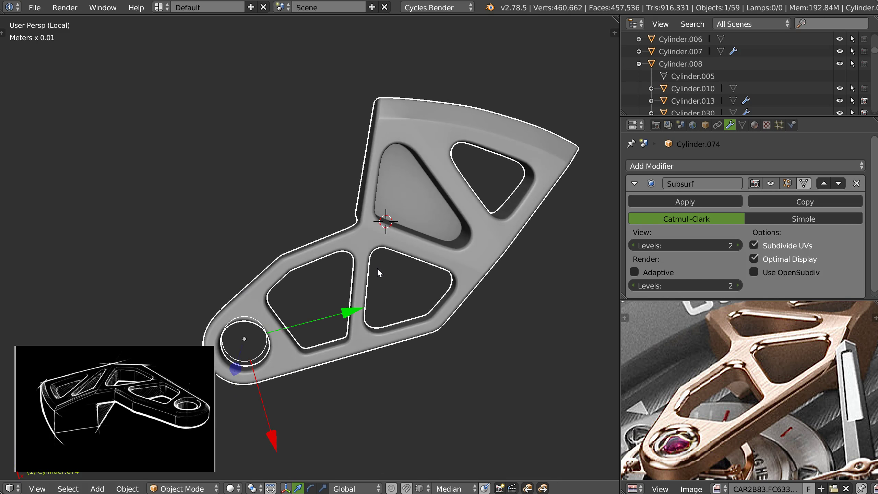
- Exit local view and deselect the bridge, checking how it sits in the watch movement
key("KP_Divide")
middle_click_drag(402, 209, 552, 228)
scroll(480, 255, "up", 2)
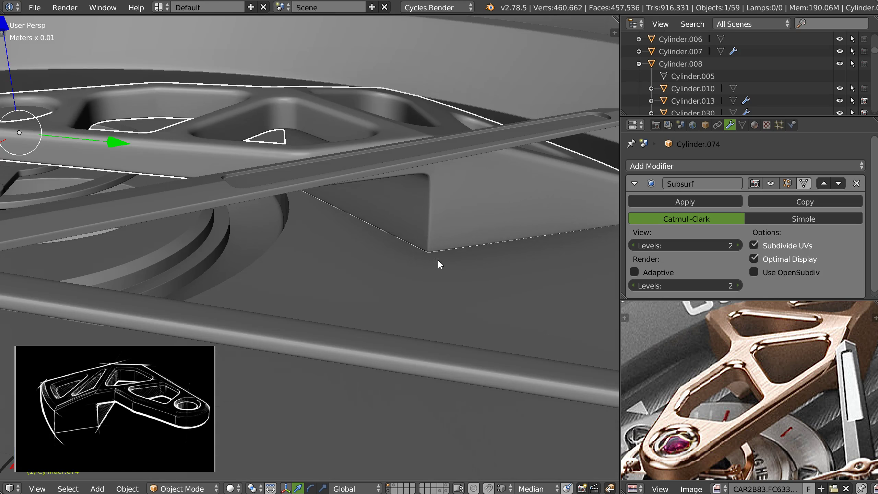
key("a")
left_click(433, 201)
scroll(483, 235, "down", 3)
middle_click_drag(483, 235, 463, 225)
scroll(444, 262, "up", 5)
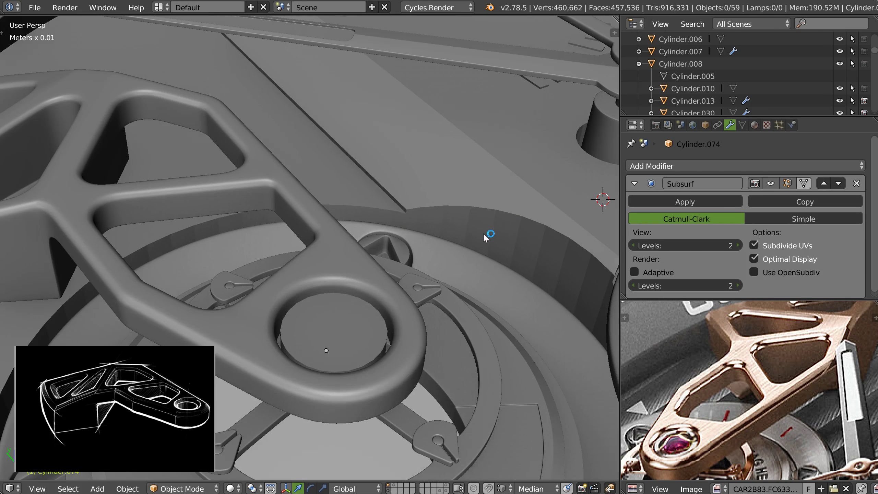
- Isolate the plate segment Cylinder.002 beside the balance wheel's opening and open its mesh for editing
right_click(479, 230)
right_click(483, 212)
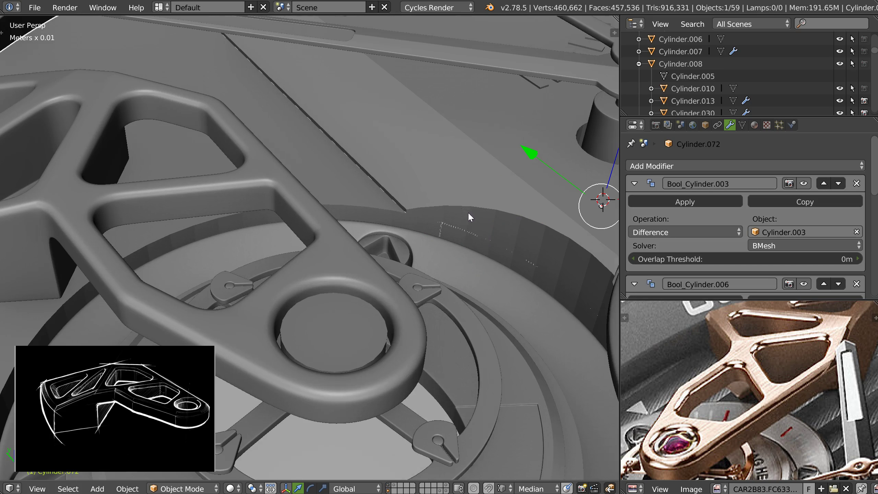
middle_click_drag(483, 246, 461, 231)
right_click(450, 275)
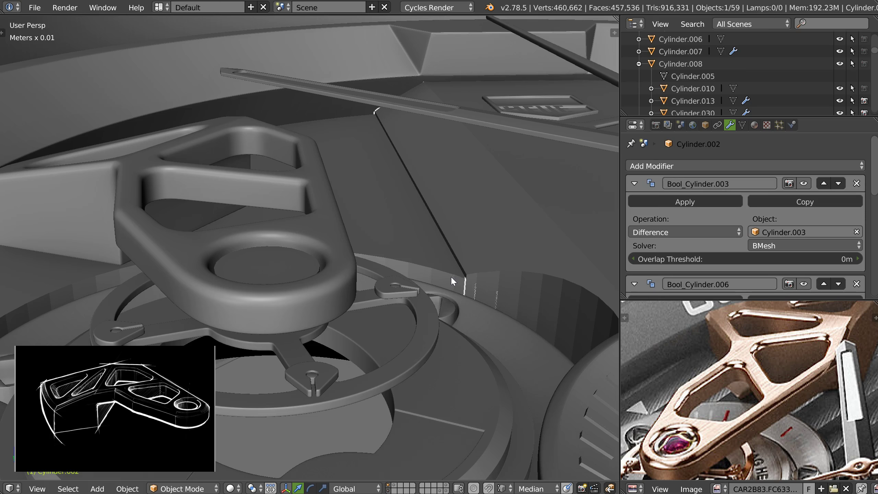
middle_click_drag(451, 275, 453, 234)
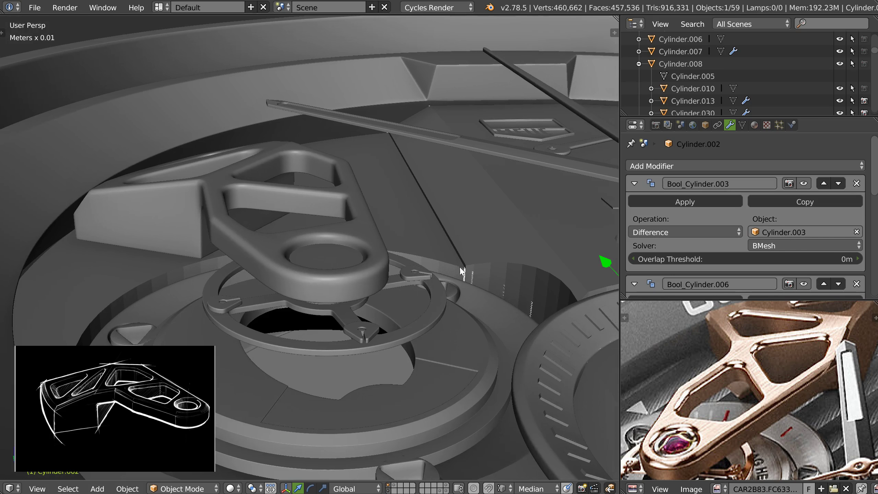
right_click(514, 269)
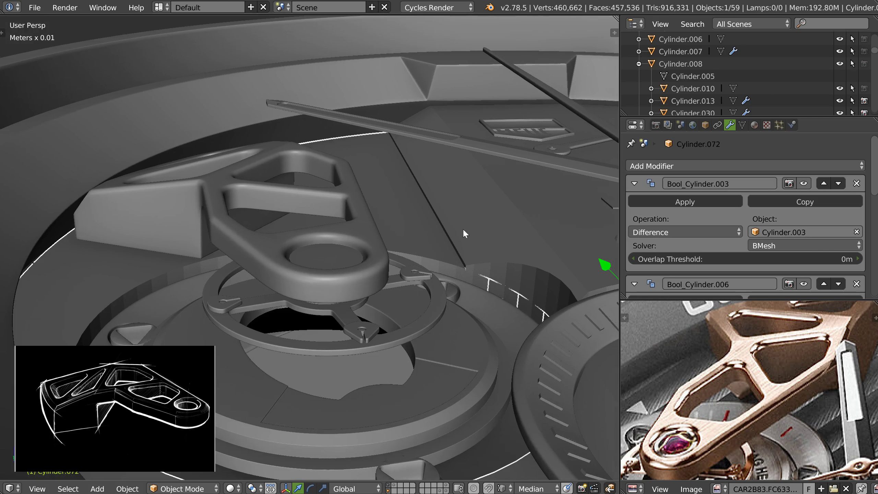
right_click(510, 241)
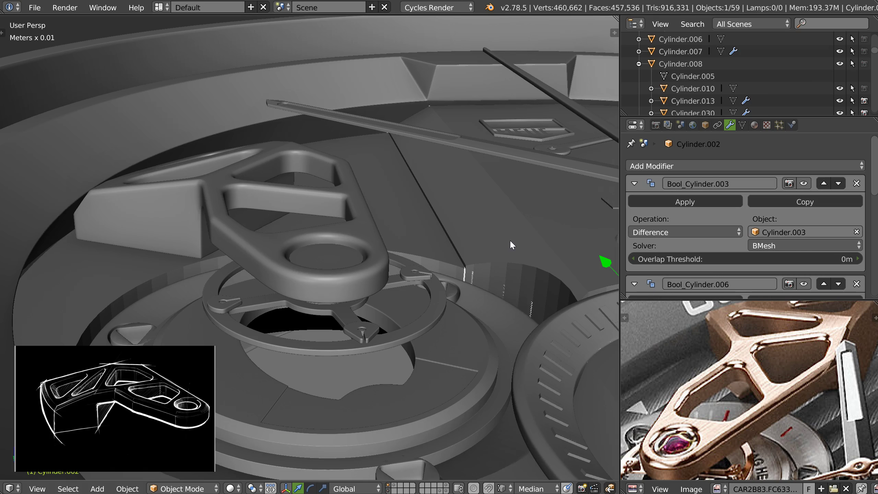
key("KP_Divide")
middle_click_drag(508, 241, 353, 256)
middle_click_drag(264, 304, 329, 292, "shift")
scroll(329, 292, "up", 2)
key("Tab")
- Raise the plate segment's two bottom faces along Z to make the plate thinner
middle_click_drag(401, 255, 439, 209)
right_click(544, 169)
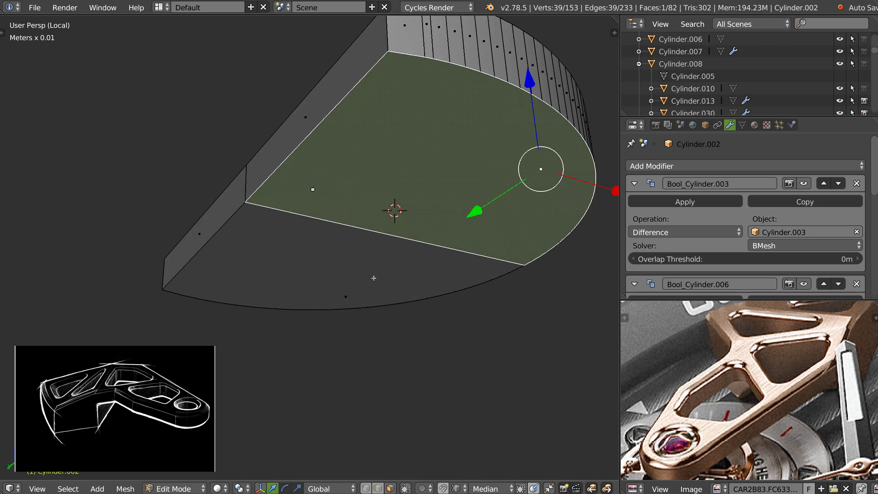
right_click(358, 287, "shift")
middle_click_drag(449, 161, 453, 186)
left_click_drag(428, 134, 436, 101)
middle_click_drag(437, 101, 348, 275)
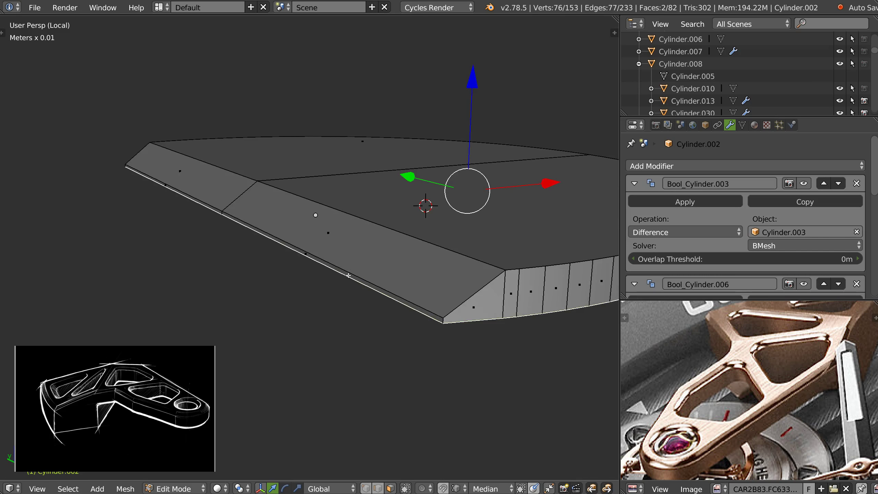
- Return the thinned plate segment to the full watch view and inspect its straight lower edge beside the balance wheel's opening
key("Tab")
middle_click_drag(345, 234, 379, 261, "shift")
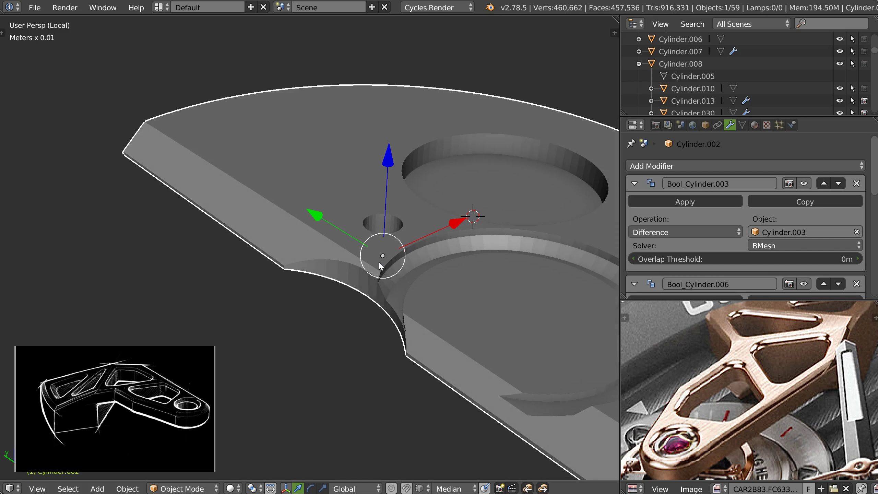
key("KP_Divide")
scroll(388, 279, "up", 4)
middle_click_drag(425, 228, 369, 264, "shift")
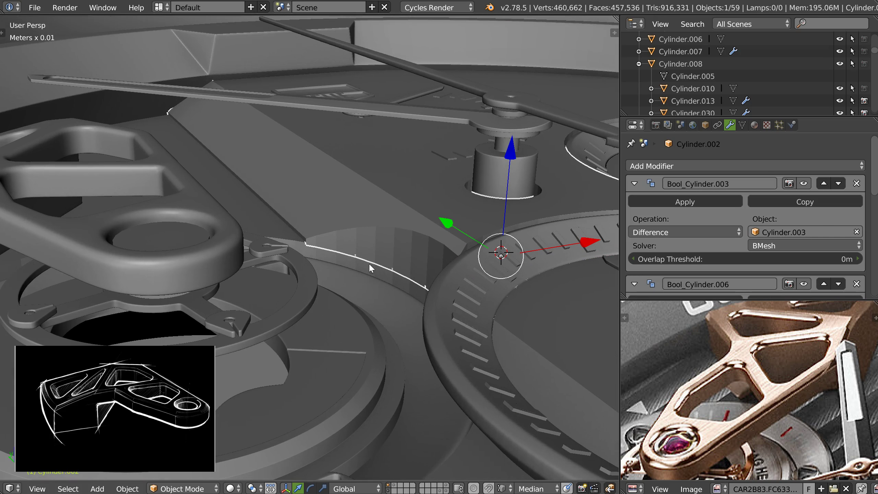
key("Tab")
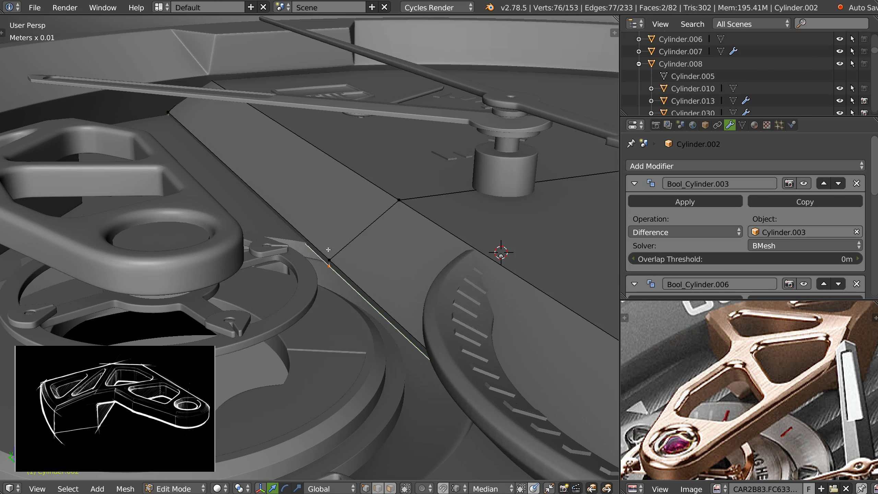
middle_click_drag(332, 221, 345, 232)
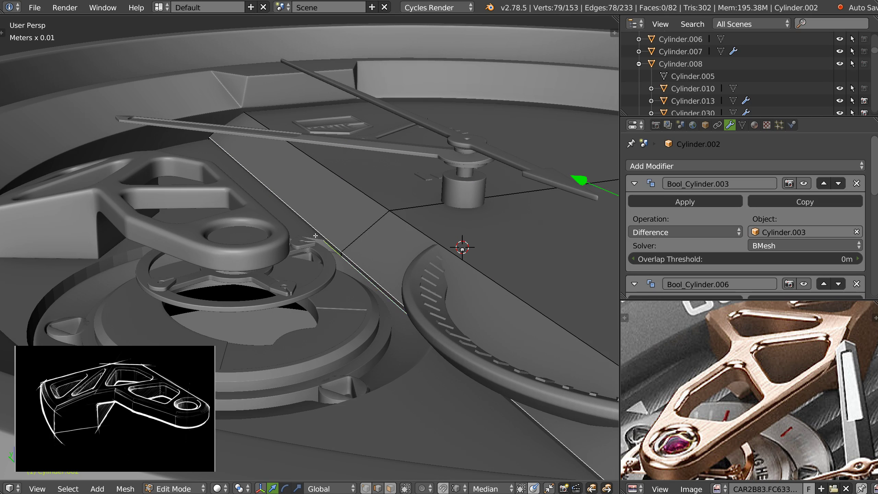
scroll(353, 248, "down", 4)
key("Tab")
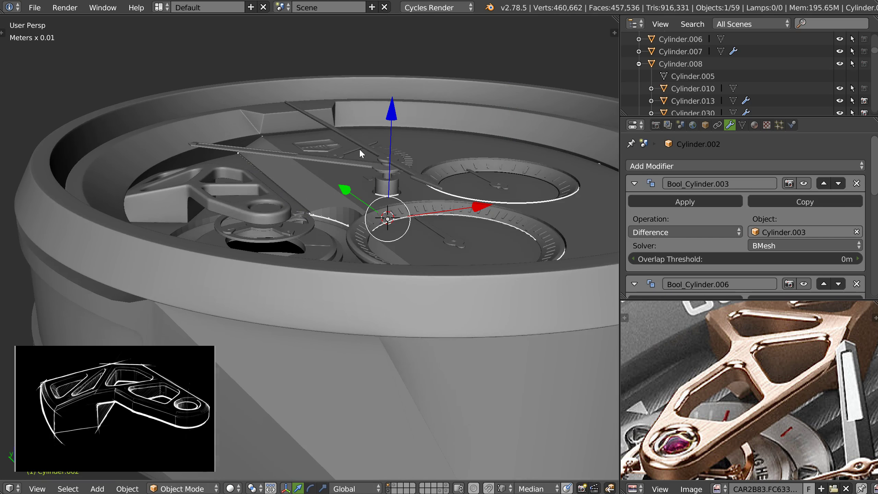
- Isolate the plate segment again and nudge the long edges of its thin straight rim slightly along Z
key("KP_Divide")
scroll(282, 281, "up", 4)
key("Tab")
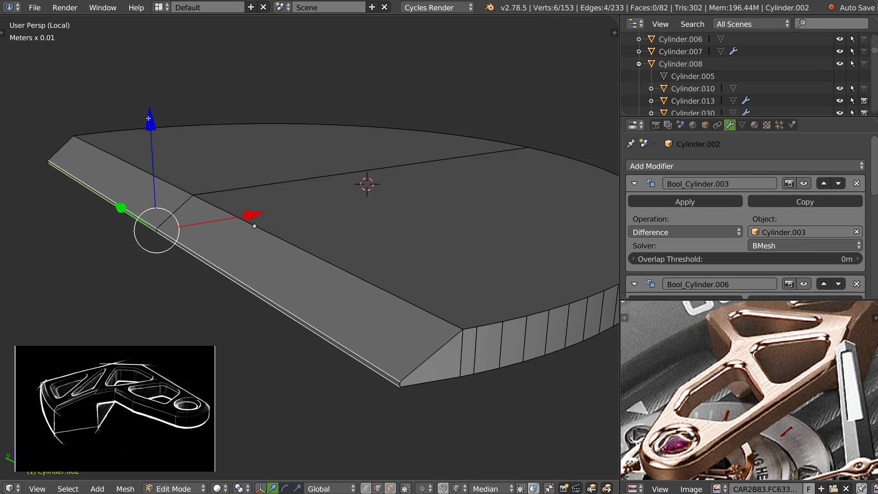
left_click_drag(151, 121, 152, 122)
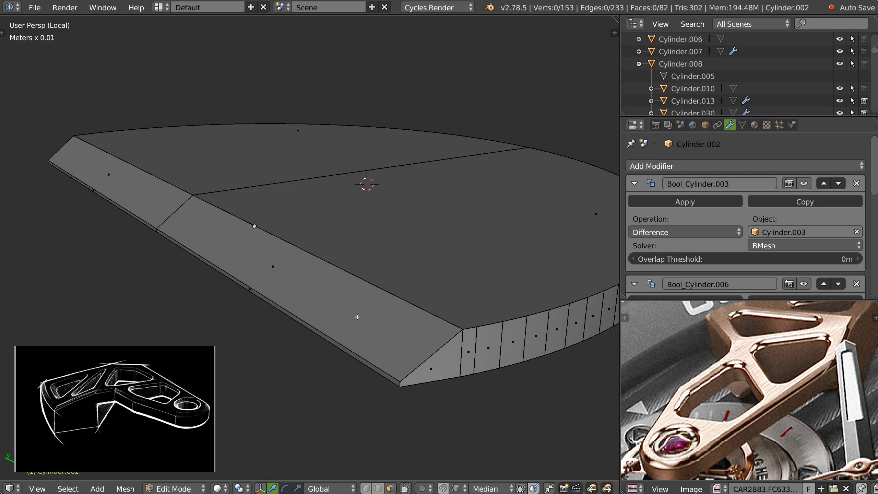
- Raise the plate segment's two bottom faces along Z by about 0.16 mm
middle_click_drag(357, 317, 364, 243)
right_click(396, 185)
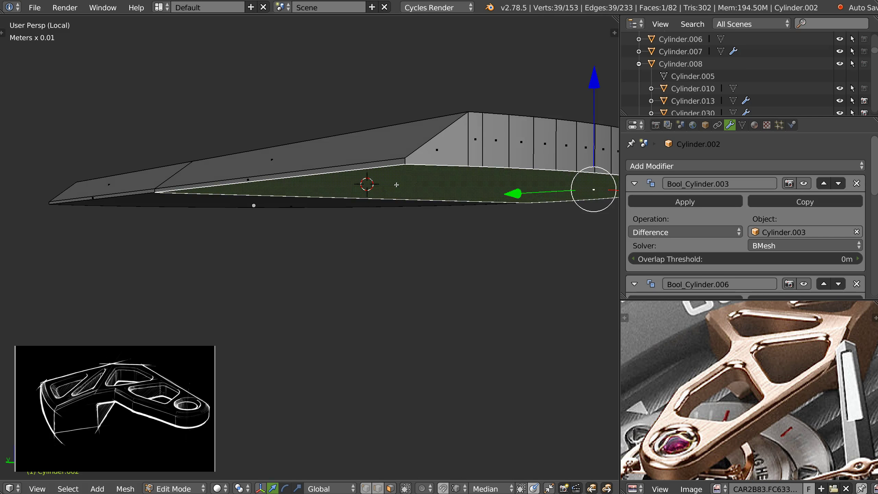
right_click(264, 199, "shift")
left_click_drag(406, 89, 404, 91)
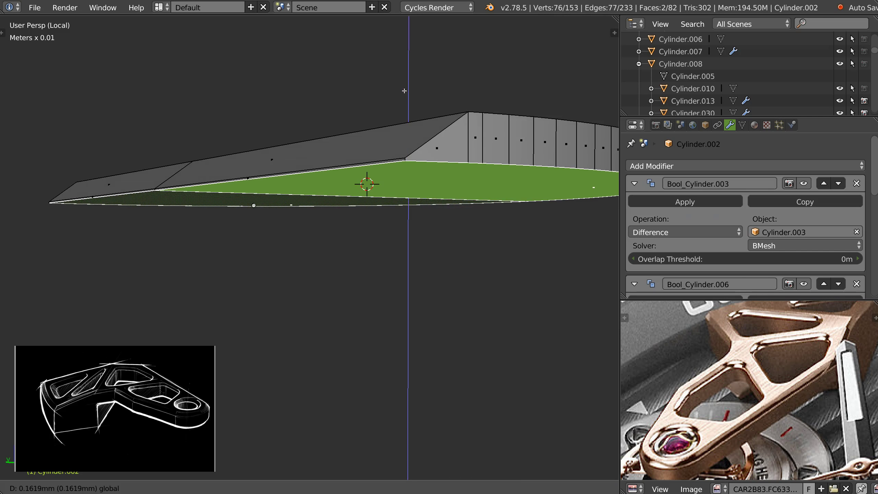